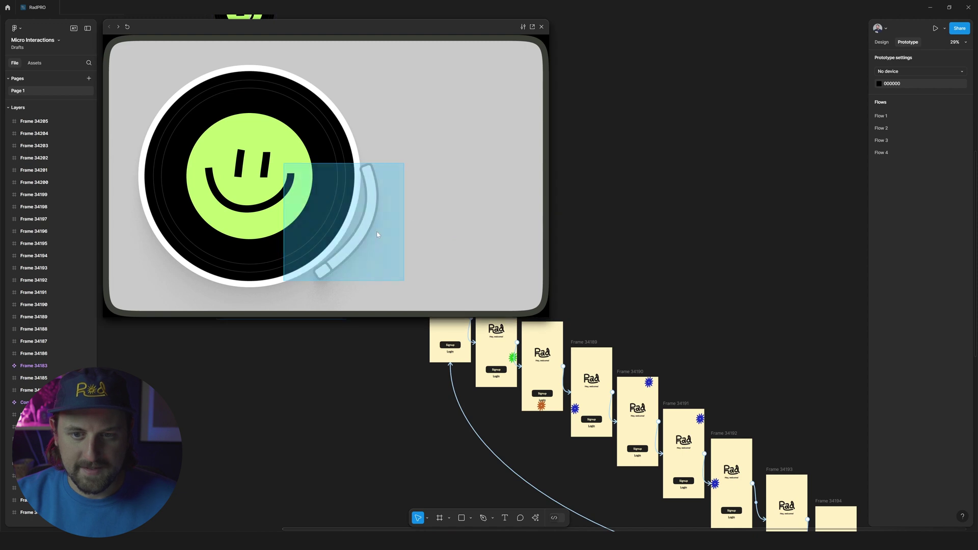
# Preview the Flow 1 prototype and switch the toolbar's toggle on and off several times
pyautogui.moveTo(341, 265); pyautogui.dragTo(278, 238)
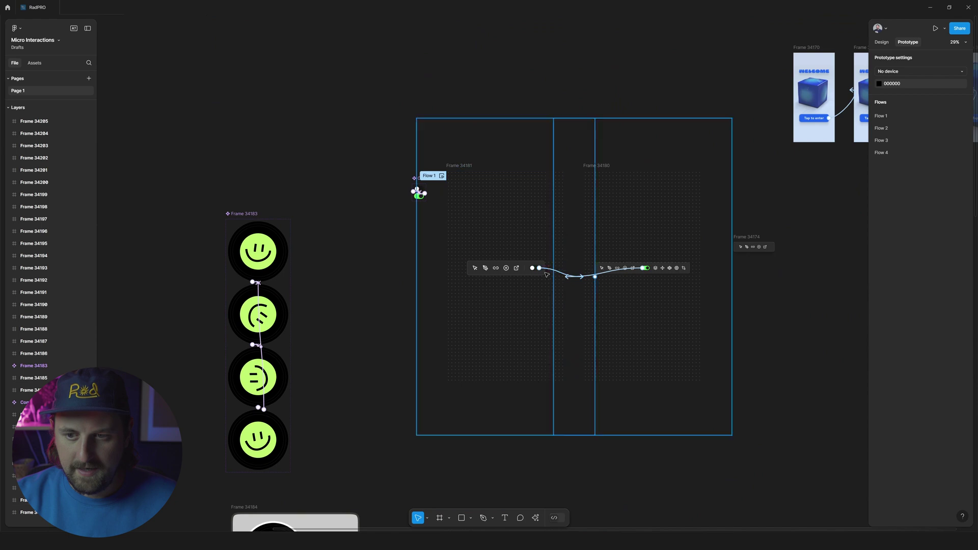
pyautogui.scroll(3, 516, 251)
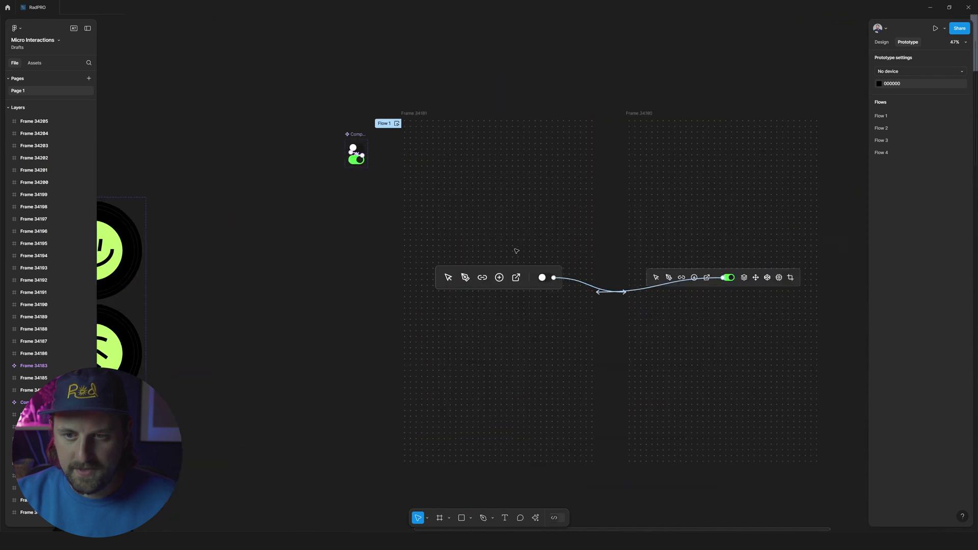
pyautogui.click(420, 114)
pyautogui.hotkey('shift', 'space')
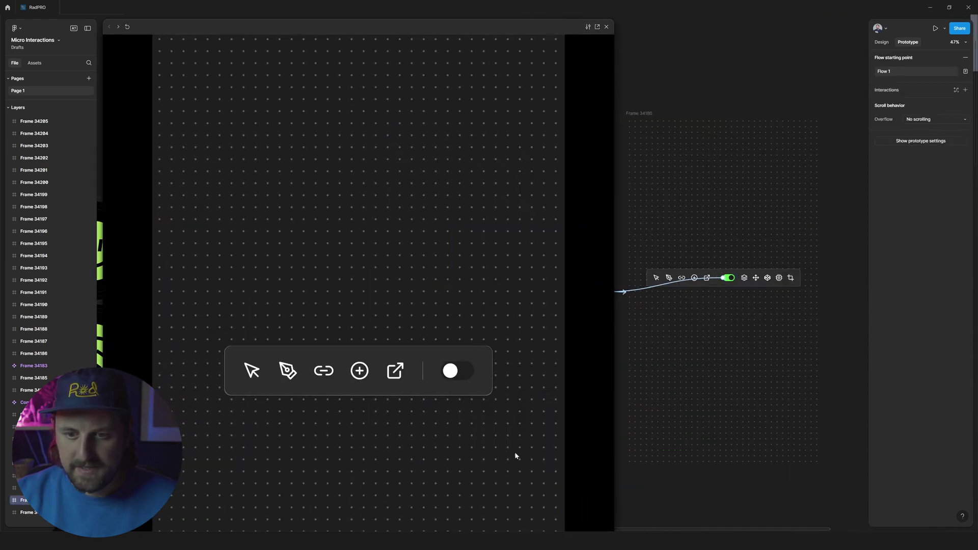
pyautogui.click(450, 373)
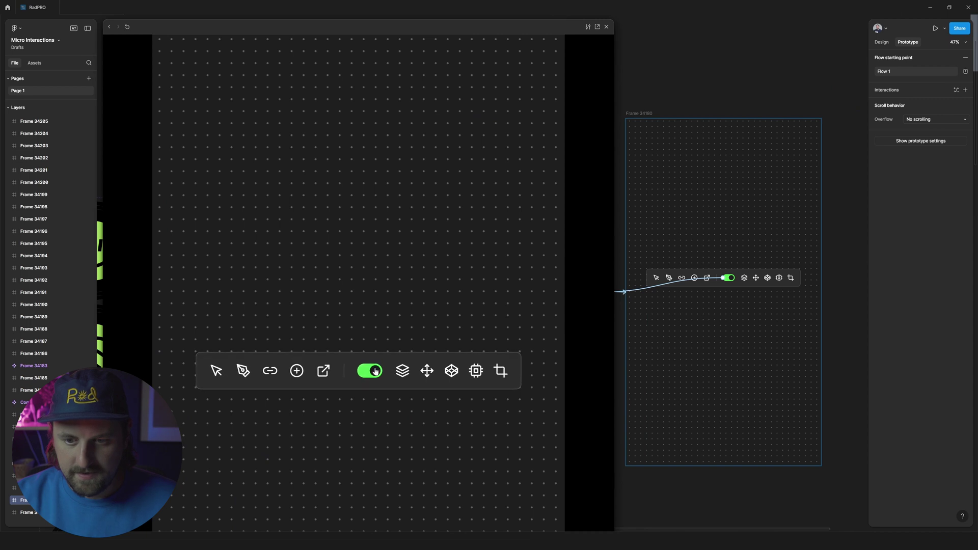
pyautogui.click(450, 373)
pyautogui.click(451, 373)
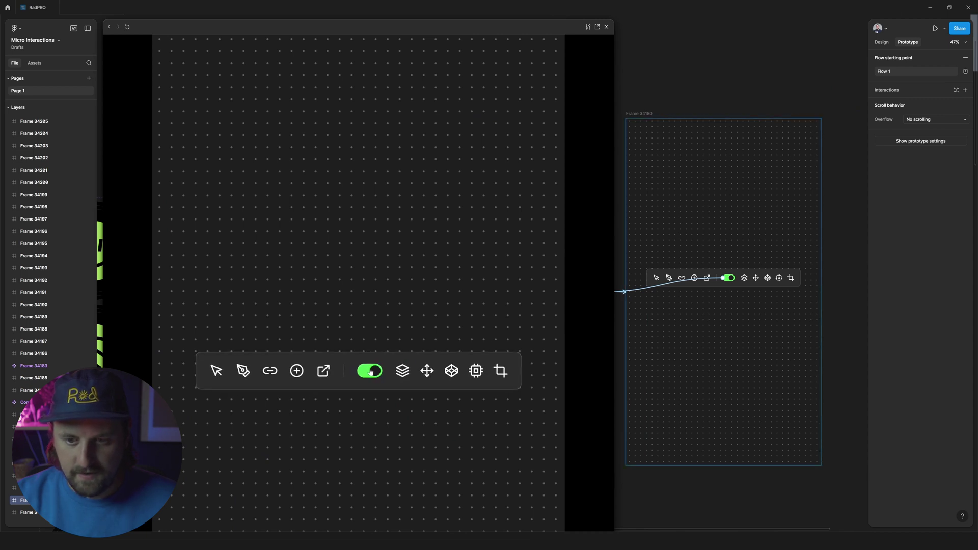
pyautogui.click(452, 372)
pyautogui.click(466, 373)
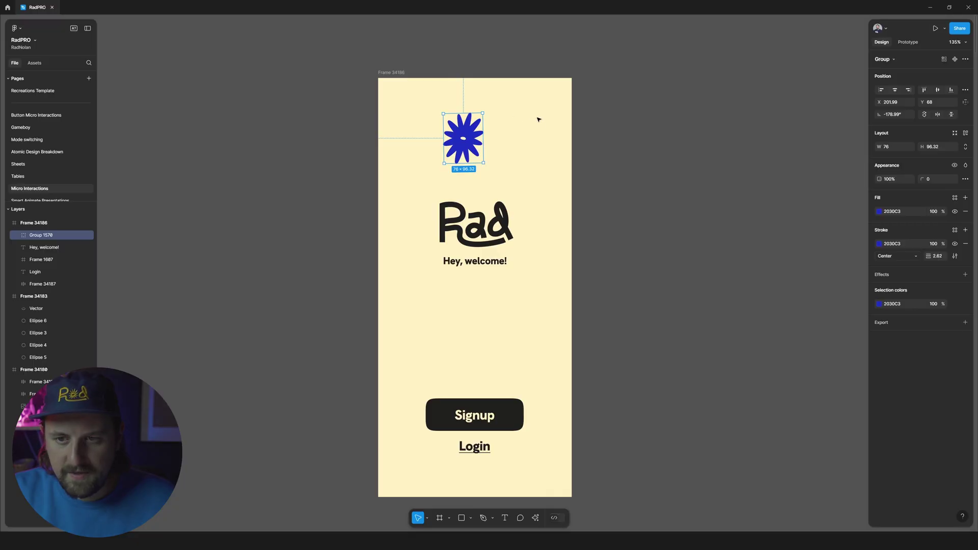
# Move the blue starburst to the upper edge of the Rad welcome screen, at about X 129, Y 1
pyautogui.click(621, 150)
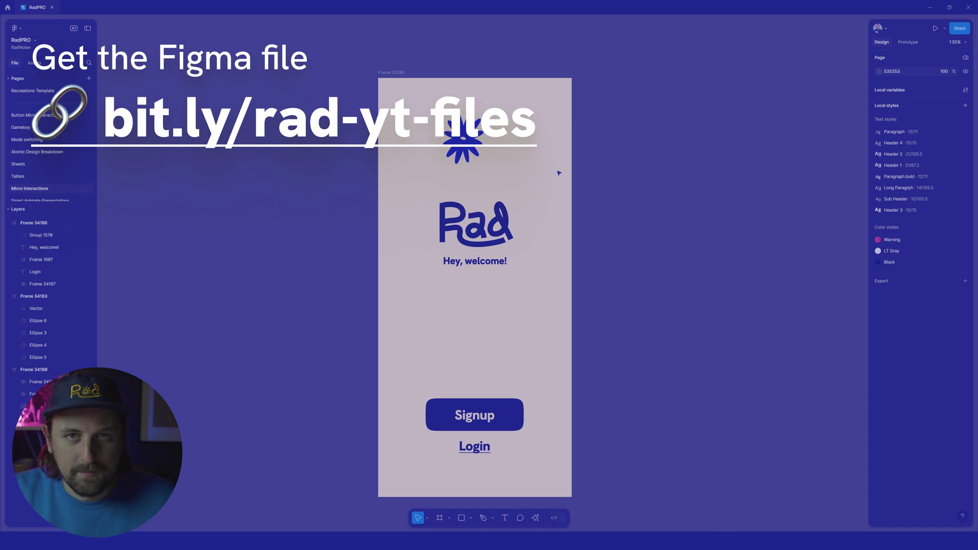
pyautogui.moveTo(462, 138); pyautogui.dragTo(429, 107)
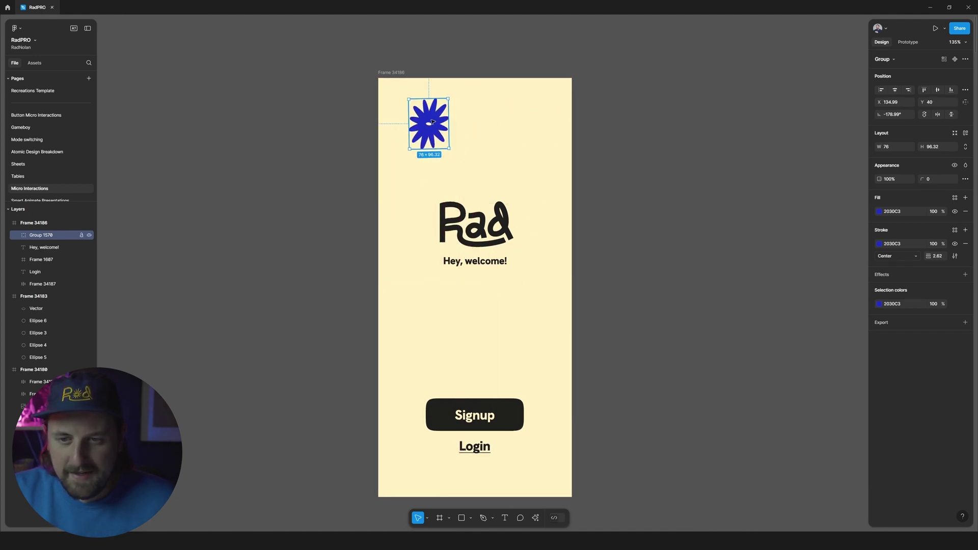
pyautogui.scroll(-3, 429, 110)
pyautogui.hscroll(3, 466, 129)
pyautogui.scroll(1, 441, 130)
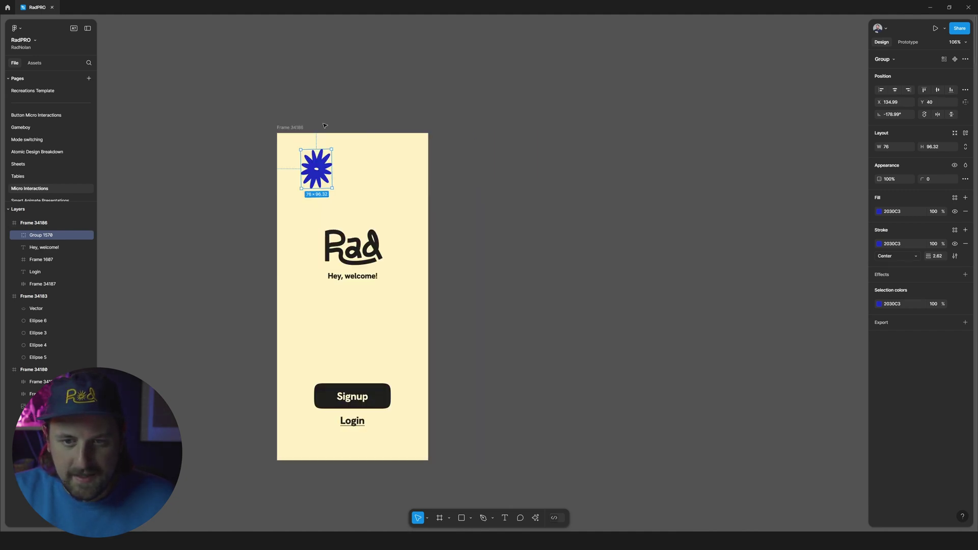
pyautogui.moveTo(317, 158); pyautogui.dragTo(314, 142)
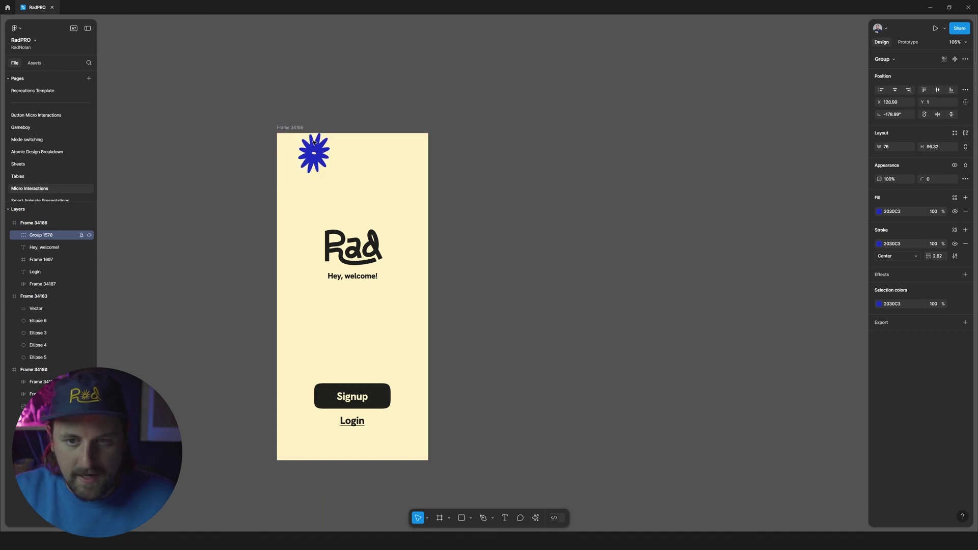
# Duplicate the welcome screen and move the copy's starburst to its right edge, at about X 373, Y 215
pyautogui.click(293, 128)
pyautogui.press('Escape')
pyautogui.click(293, 128)
pyautogui.moveTo(293, 128); pyautogui.dragTo(578, 238)
pyautogui.click(484, 154)
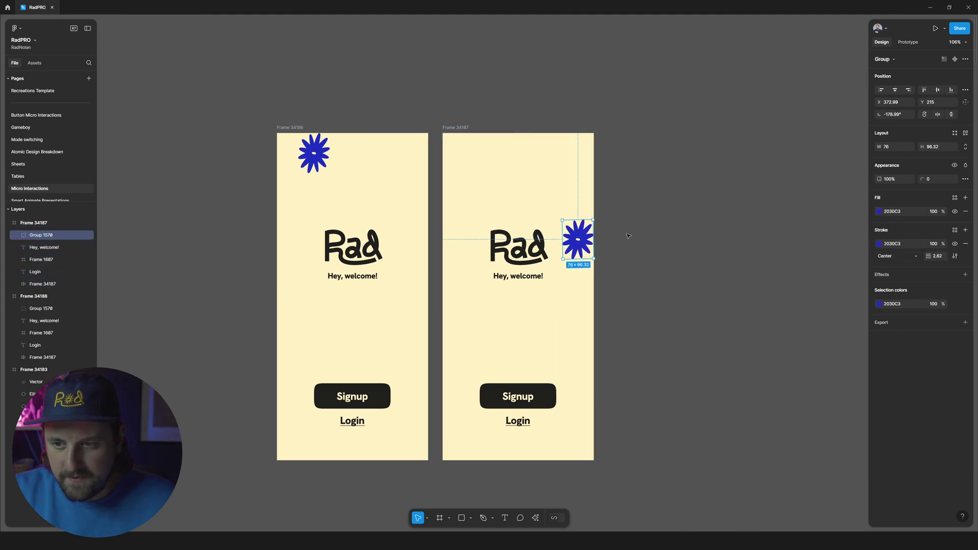
pyautogui.click(314, 153)
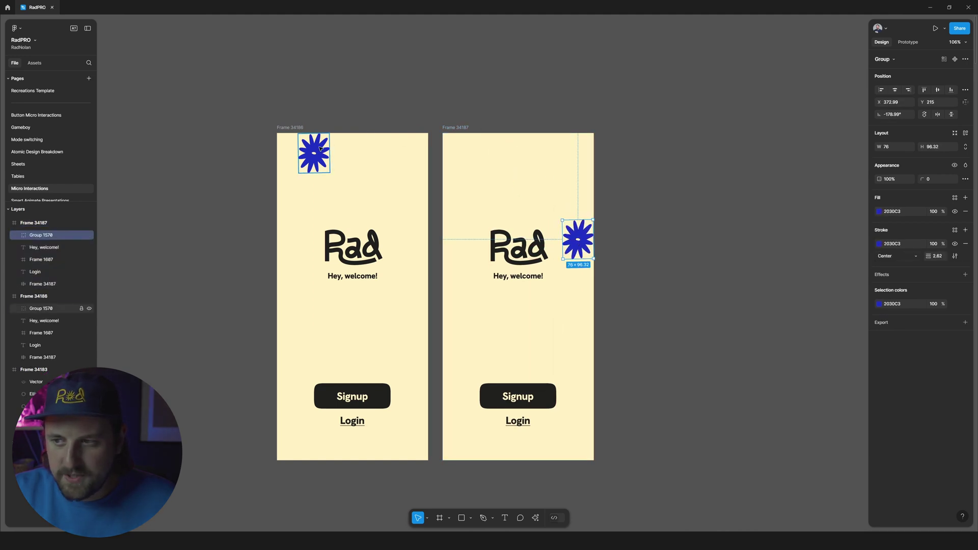
pyautogui.click(578, 240)
# Duplicate the second screen to its right and move the copy's starburst to its left edge, at about X 76, Y 413
pyautogui.click(449, 128)
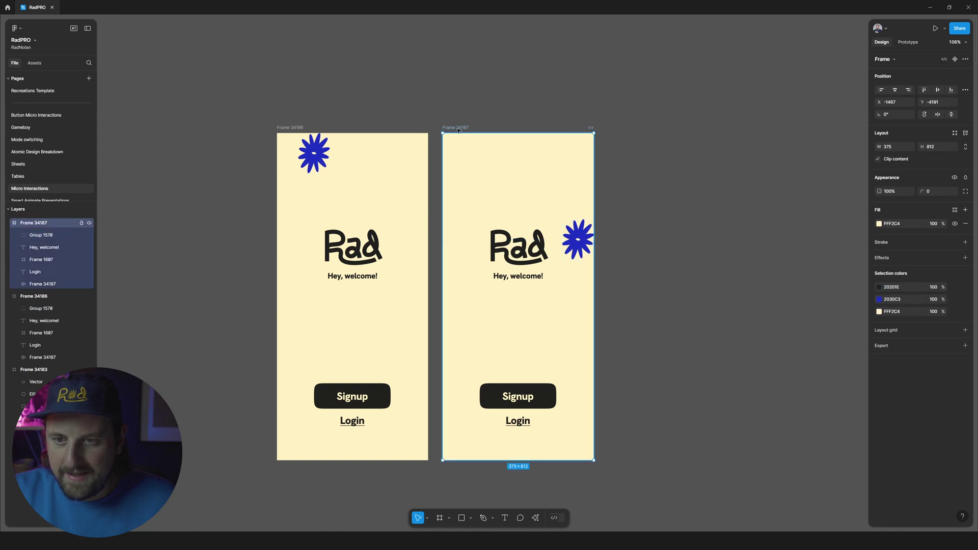
pyautogui.moveTo(495, 138); pyautogui.dragTo(681, 139)
pyautogui.moveTo(778, 240); pyautogui.dragTo(663, 302)
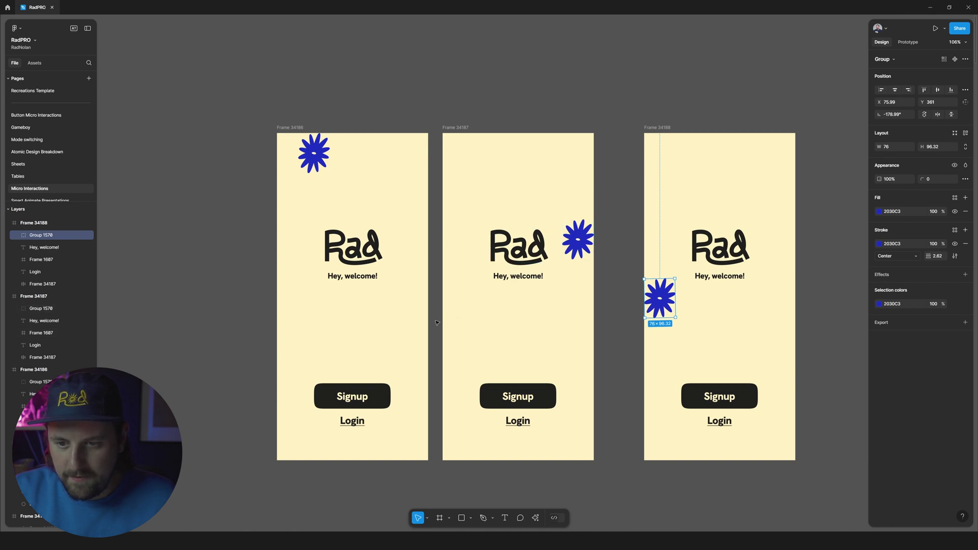
pyautogui.moveTo(665, 304); pyautogui.dragTo(665, 324)
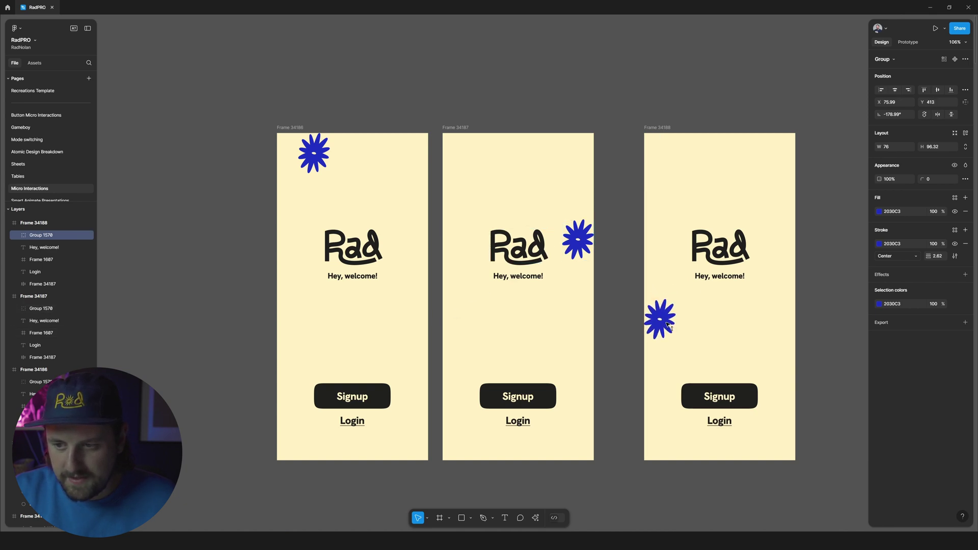
pyautogui.click(679, 316)
# Duplicate the third screen and align the copy's starburst to the right and bottom edges of its frame
pyautogui.hscroll(5, 625, 243)
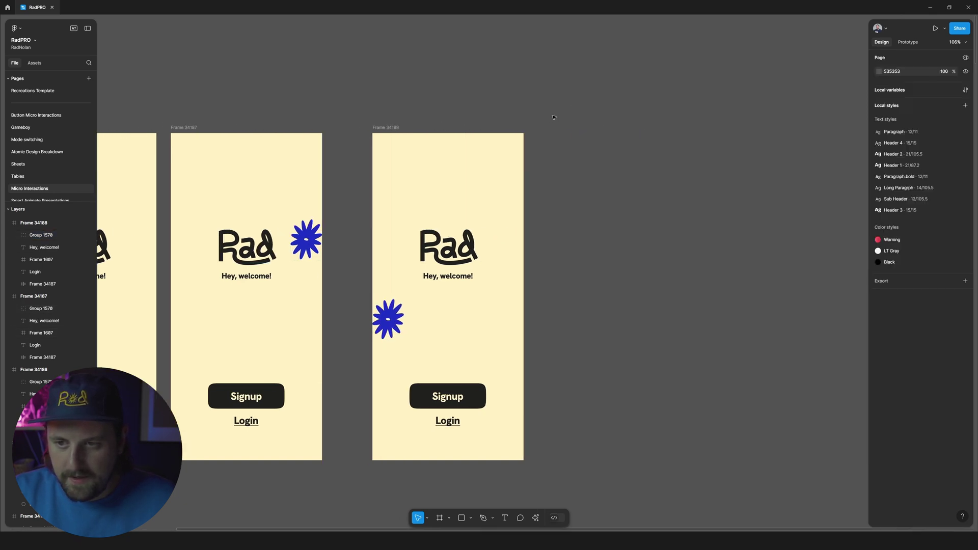
pyautogui.click(403, 129)
pyautogui.click(423, 128)
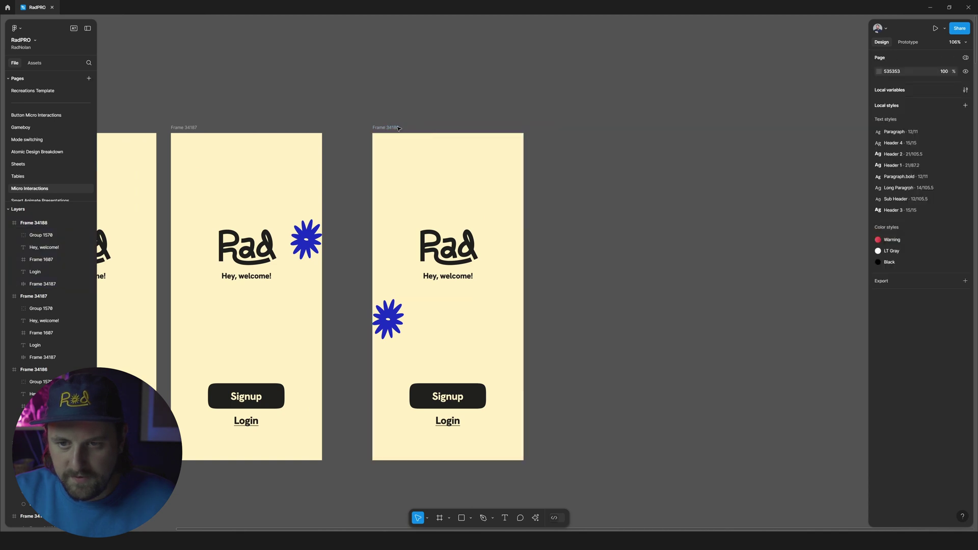
pyautogui.click(426, 128)
pyautogui.hotkey('ctrl', 'd')
pyautogui.click(586, 322)
pyautogui.moveTo(587, 324); pyautogui.dragTo(694, 435)
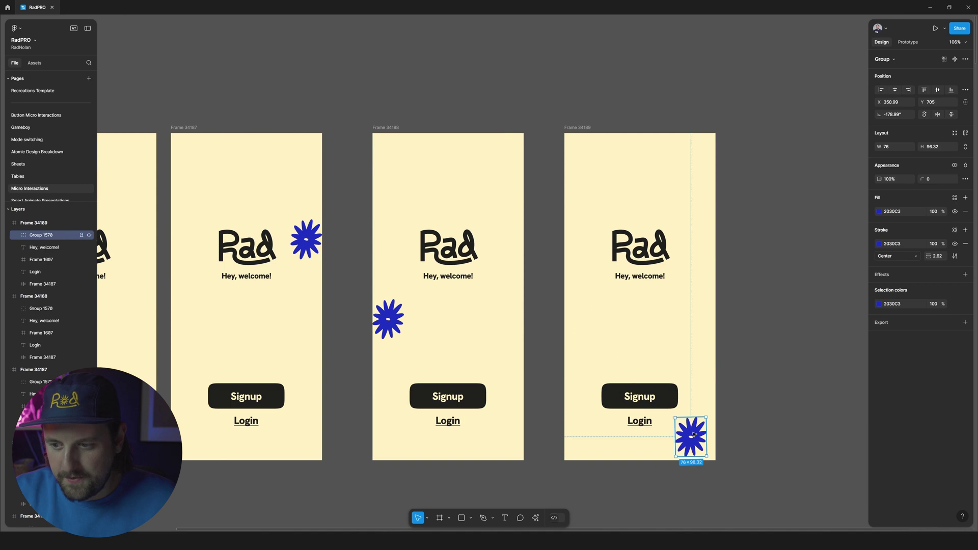
pyautogui.click(907, 90)
pyautogui.click(951, 91)
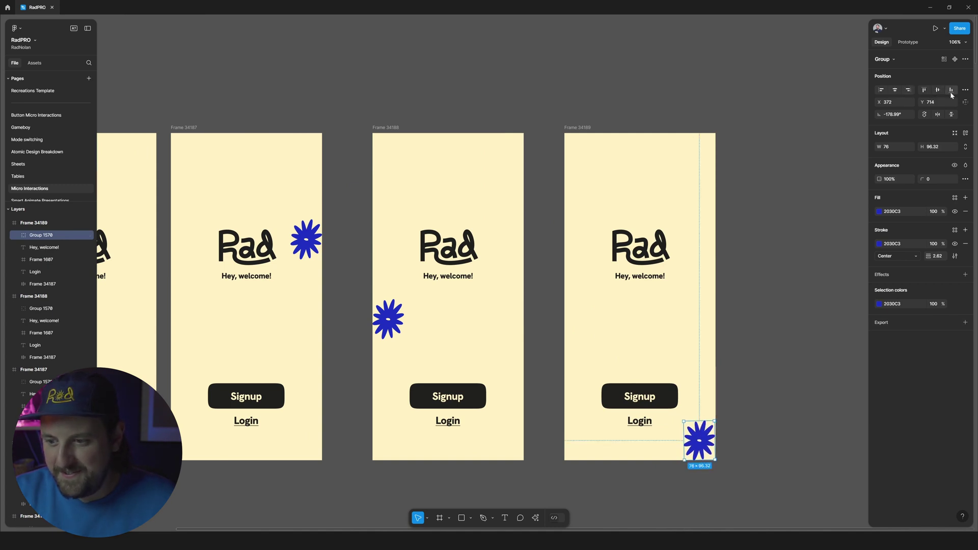
# Nudge the starburst on the fourth screen slightly inward from the corner, to X 363, Y 713
pyautogui.hotkey('shift', 'Left')
pyautogui.press('Right')
pyautogui.press('Right')
pyautogui.press('Right')
pyautogui.press('Right')
pyautogui.press('Right')
pyautogui.press('Down')
pyautogui.press('Right')
pyautogui.hotkey('shift', 'Down')
pyautogui.hotkey('shift', 'Up')
pyautogui.press('Up')
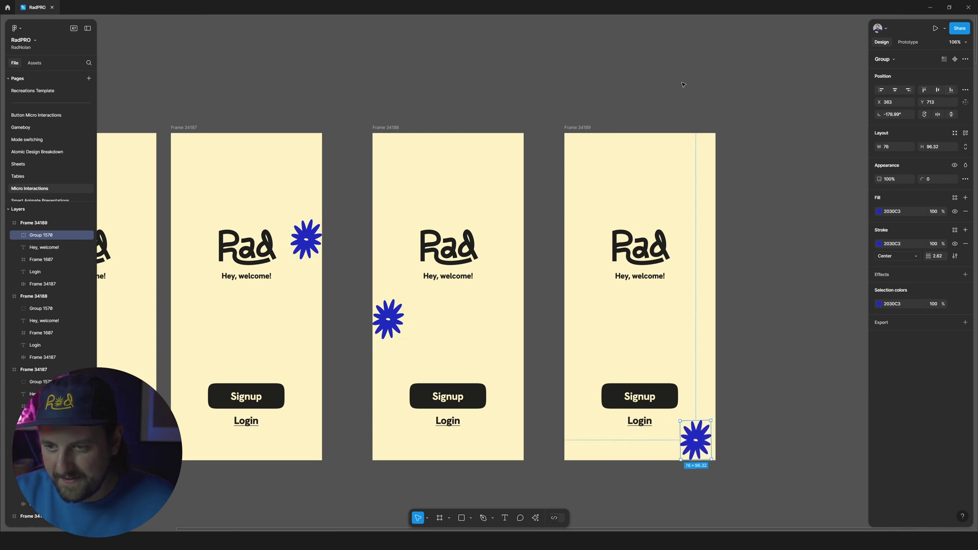
pyautogui.hscroll(3, 591, 127)
pyautogui.press('Escape')
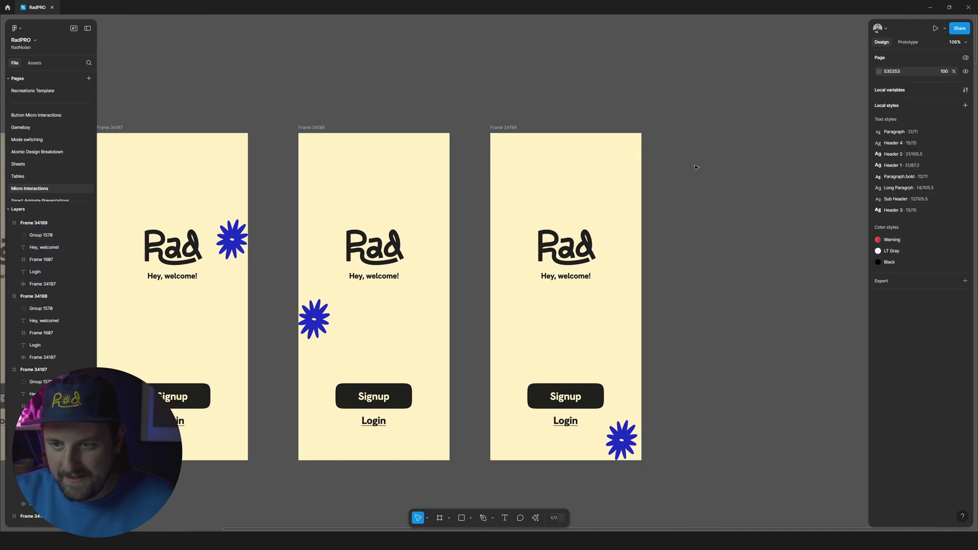
# Duplicate the fourth screen and shift the copy's starburst to X 373, Y 702
pyautogui.click(508, 128)
pyautogui.hotkey('ctrl', 'd')
pyautogui.hscroll(6, 683, 138)
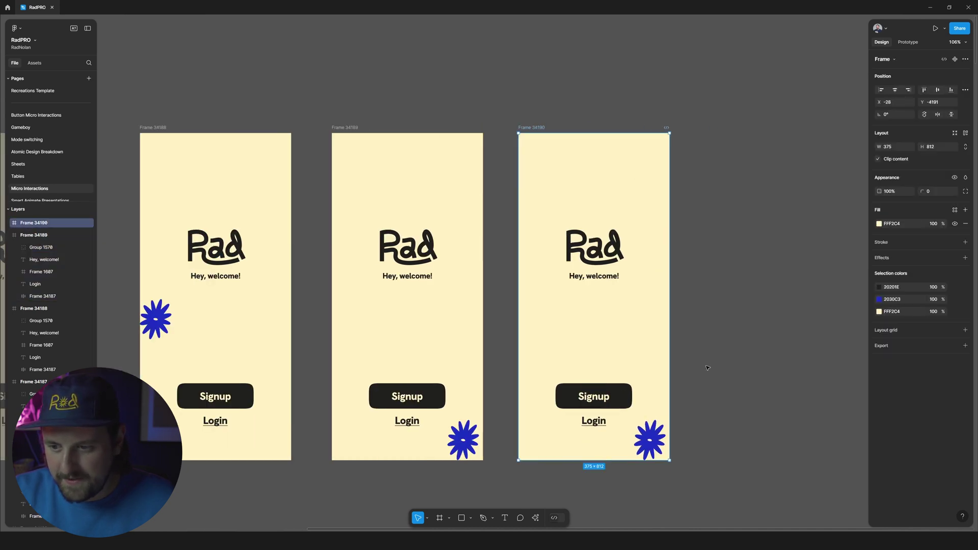
pyautogui.click(649, 445)
pyautogui.hotkey('shift', 'v')
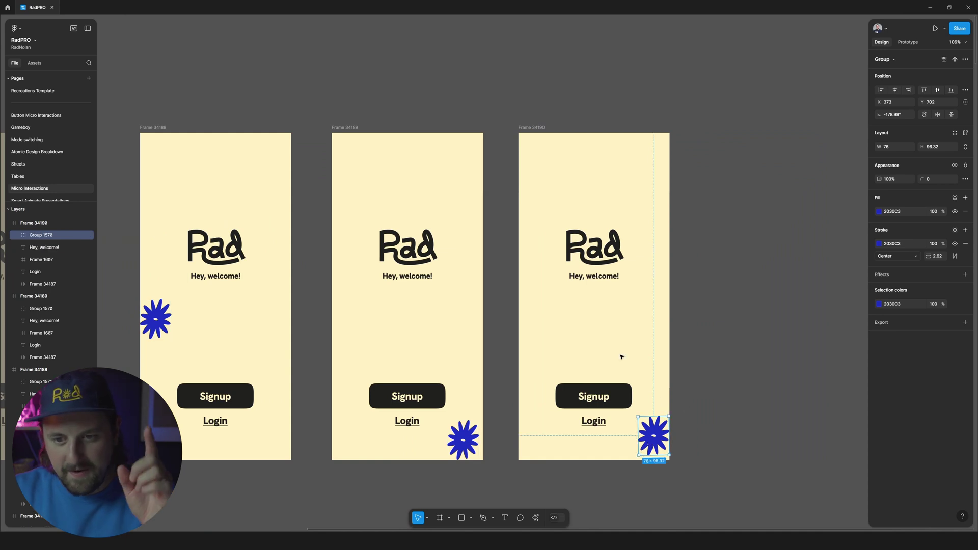
pyautogui.hscroll(2, 537, 153)
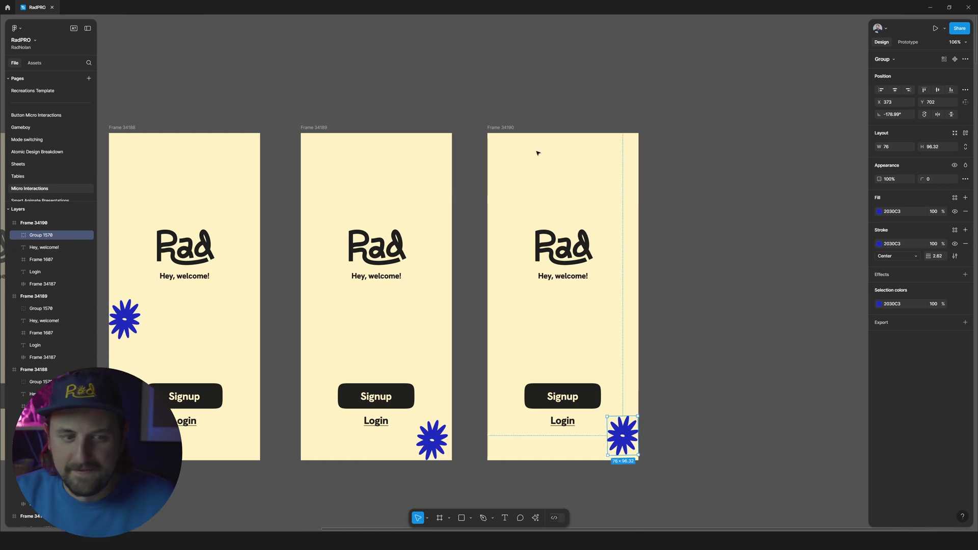
# Duplicate the fifth screen beside it and move the copy's starburst to the upper left edge, at about X 76, Y 168
pyautogui.scroll(-3, 535, 157)
pyautogui.hscroll(6, 536, 159)
pyautogui.hscroll(1, 536, 161)
pyautogui.click(393, 133)
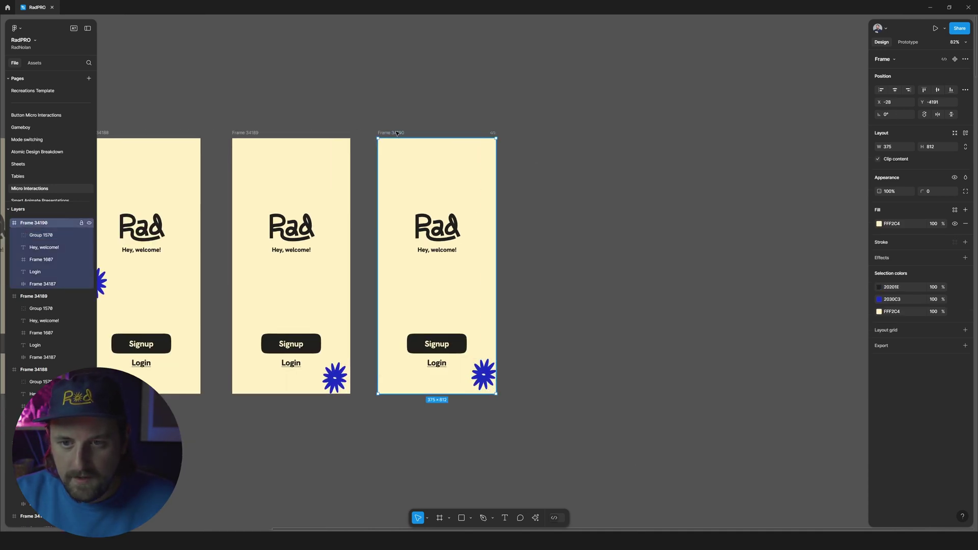
pyautogui.moveTo(393, 134); pyautogui.dragTo(527, 134)
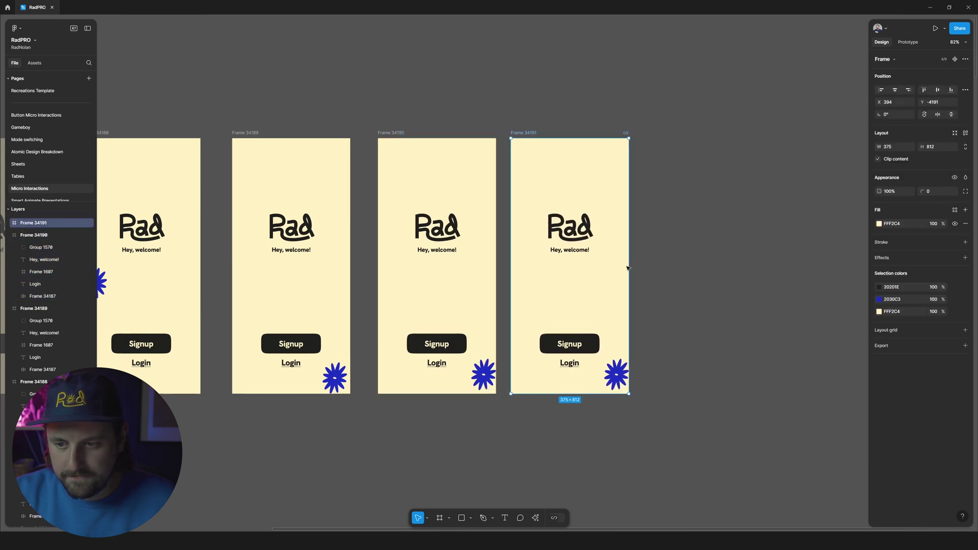
pyautogui.click(621, 380)
pyautogui.moveTo(623, 381); pyautogui.dragTo(529, 214)
# Wrap all six welcome screens in a horizontal auto layout to space them evenly
pyautogui.hscroll(-10, 528, 214)
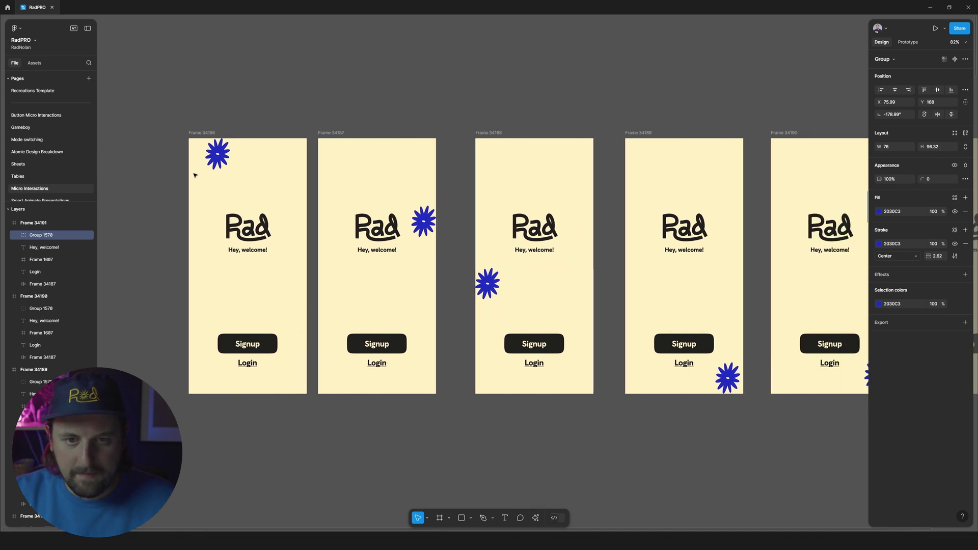
pyautogui.hscroll(5, 240, 147)
pyautogui.scroll(-5, 543, 190)
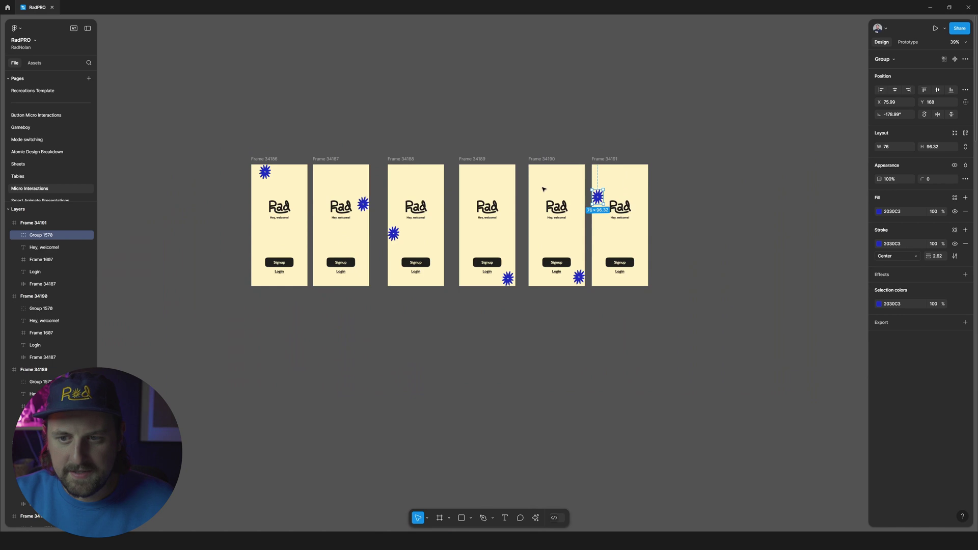
pyautogui.moveTo(761, 142); pyautogui.dragTo(195, 356)
pyautogui.hotkey('shift', 'a')
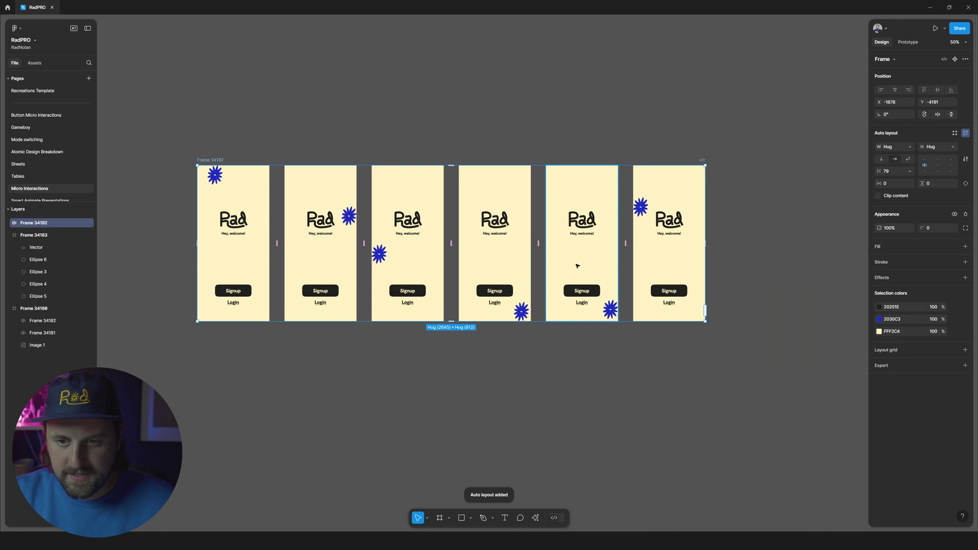
pyautogui.hscroll(-2, 553, 251)
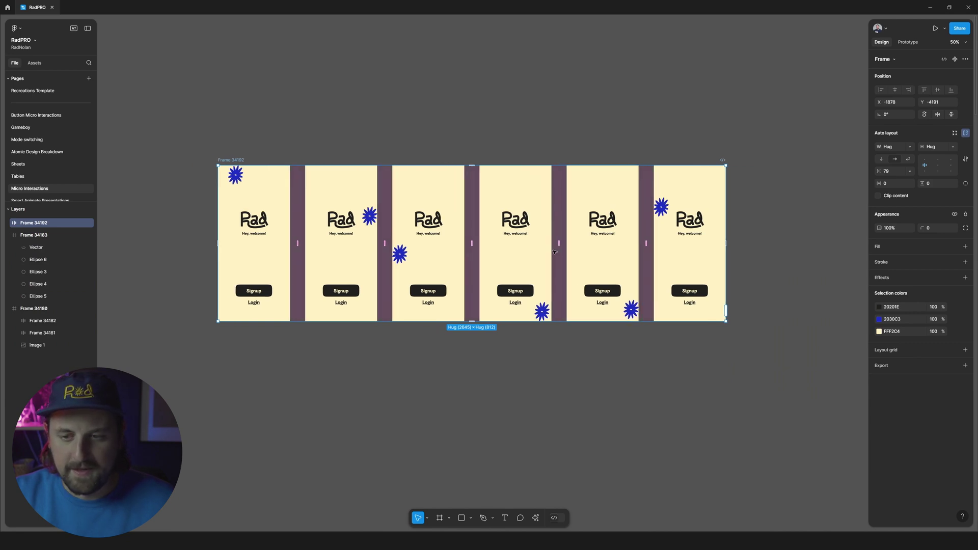
pyautogui.scroll(2, 540, 247)
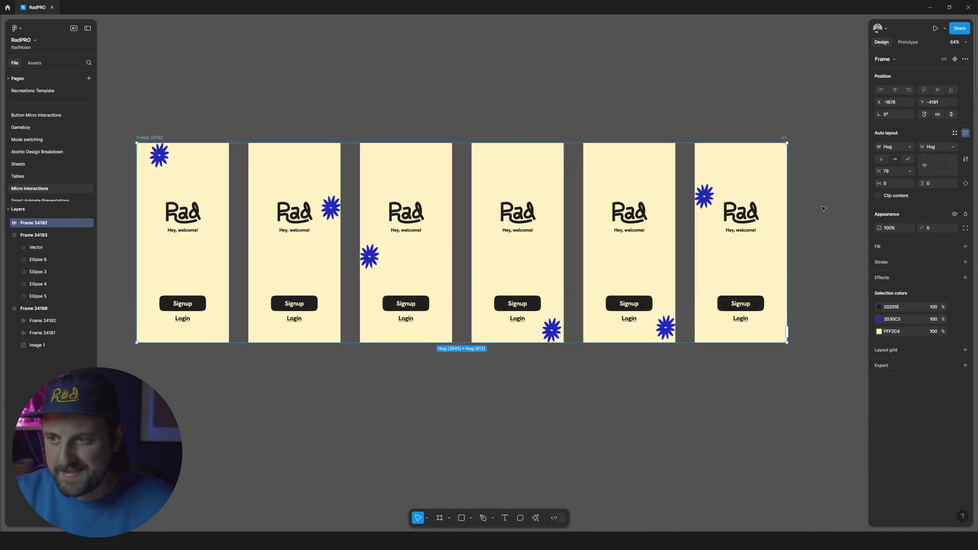
# Remove the auto layout and ungroup the wrapping frame to leave six separate, evenly spaced screens
pyautogui.click(966, 134)
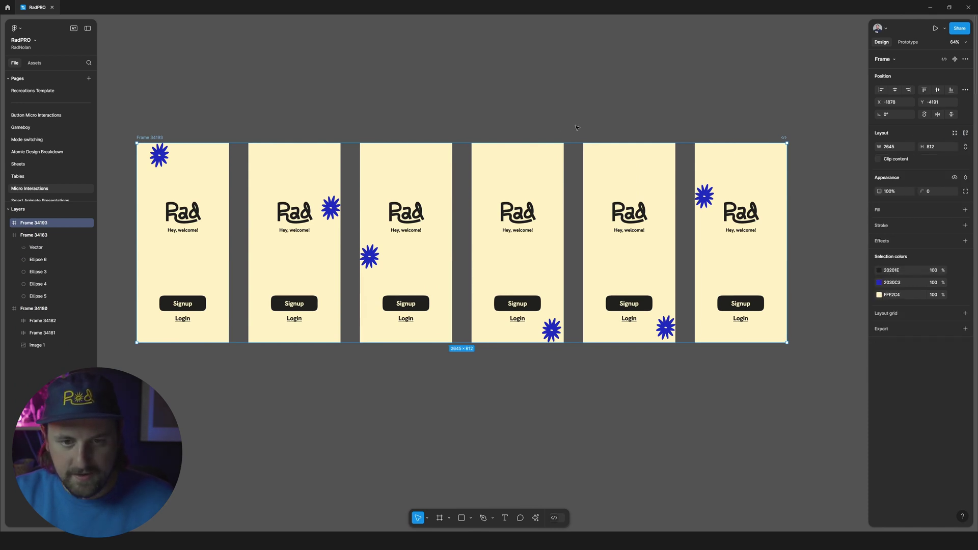
pyautogui.hotkey('ctrl', 'shift', 'g')
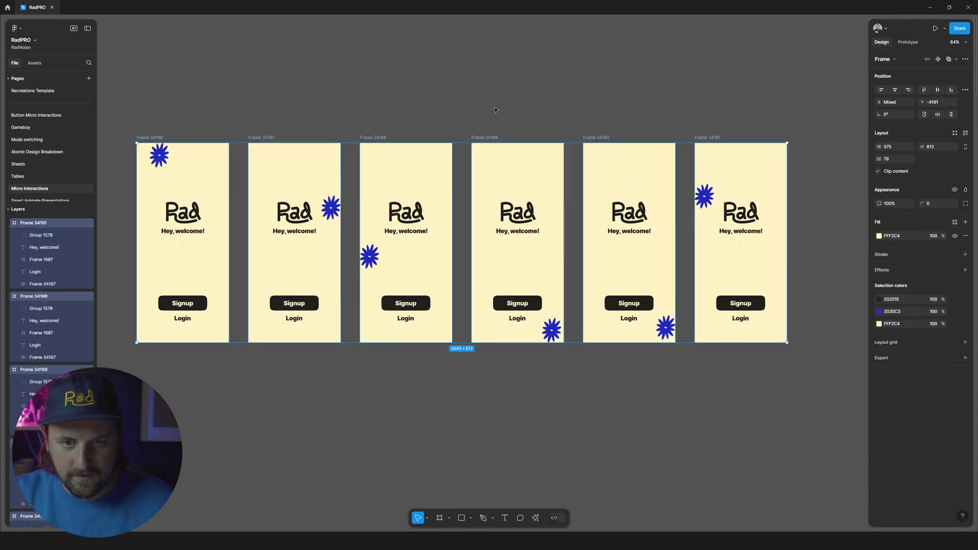
pyautogui.click(522, 104)
# Clear the selection and switch from design to prototype editing
pyautogui.click(716, 137)
pyautogui.moveTo(715, 138); pyautogui.dragTo(715, 137)
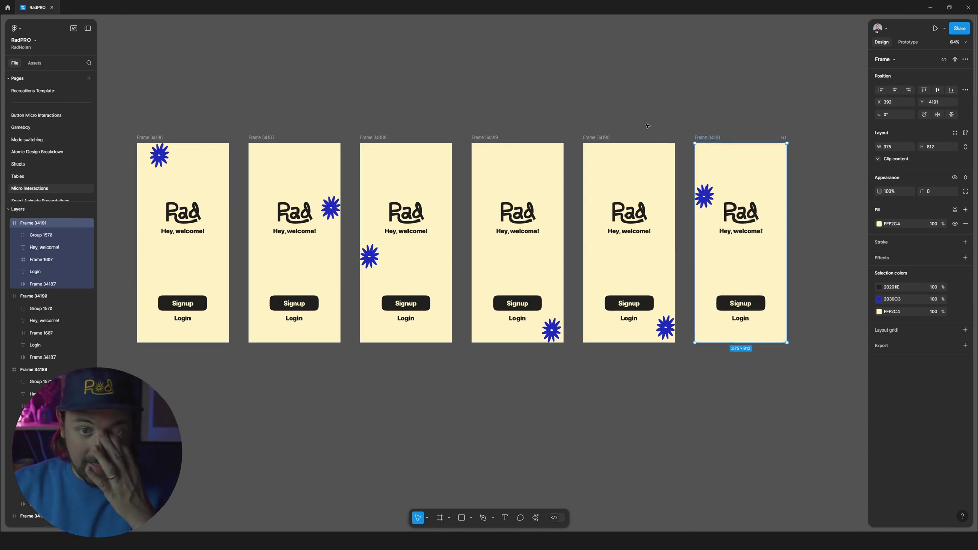
pyautogui.press('Escape')
pyautogui.hotkey('shift', 'e')
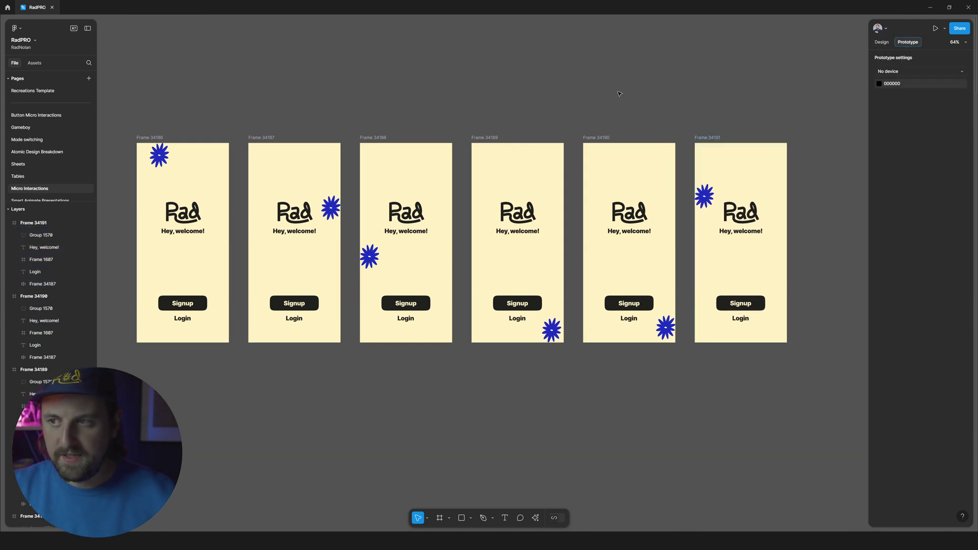
# Connect the first welcome screen to the second with an After delay trigger and a 1 ms delay
pyautogui.click(165, 188)
pyautogui.scroll(3, 354, 261)
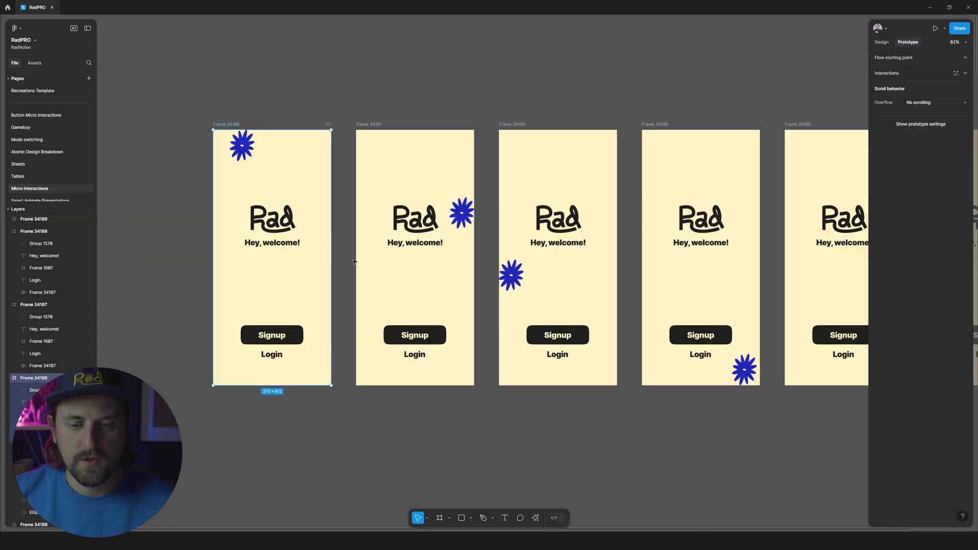
pyautogui.moveTo(332, 259); pyautogui.dragTo(383, 260)
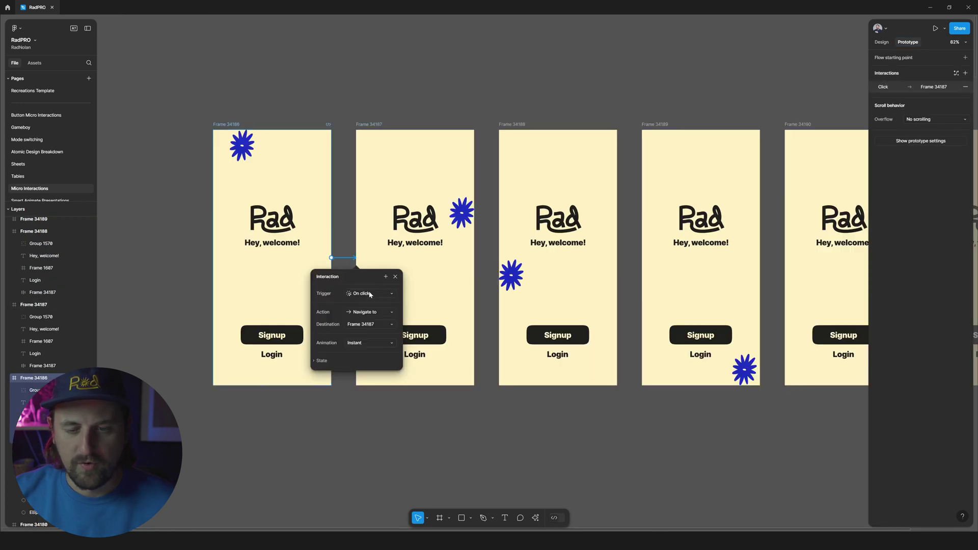
pyautogui.click(370, 294)
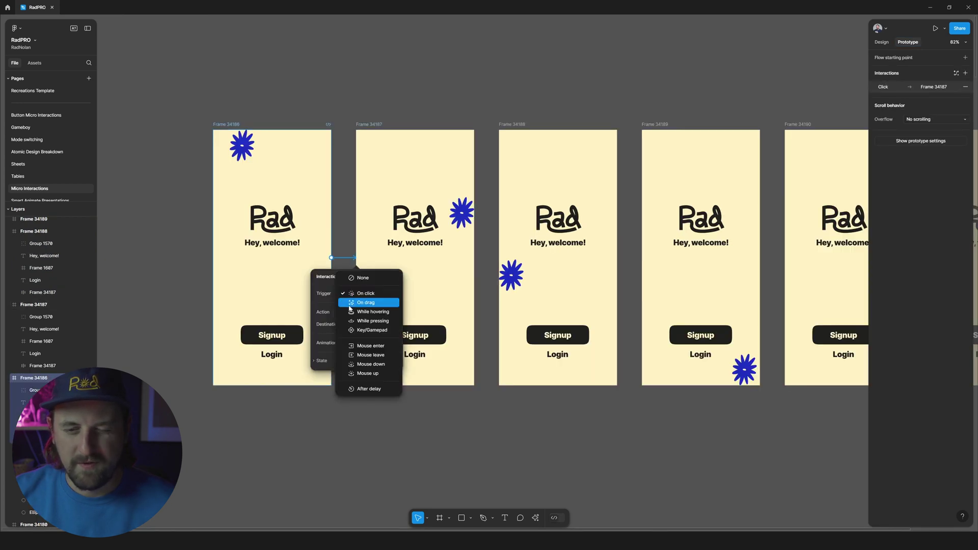
pyautogui.click(367, 390)
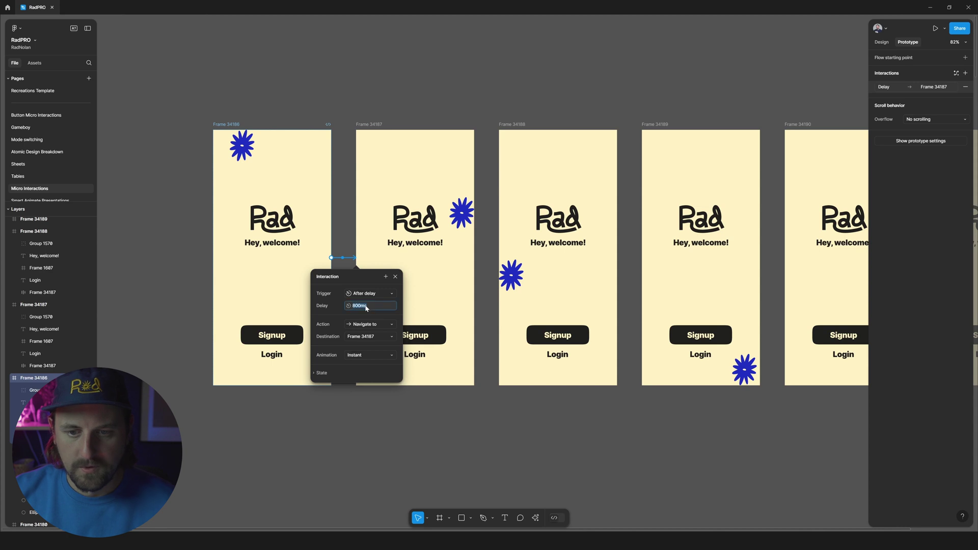
pyautogui.click(372, 307)
pyautogui.write('0')
pyautogui.press('Return')
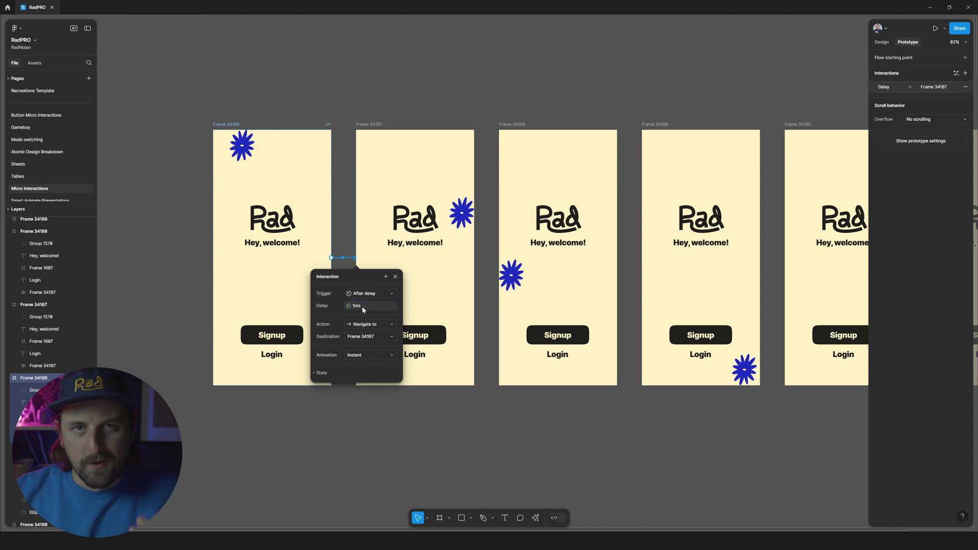
pyautogui.click(363, 307)
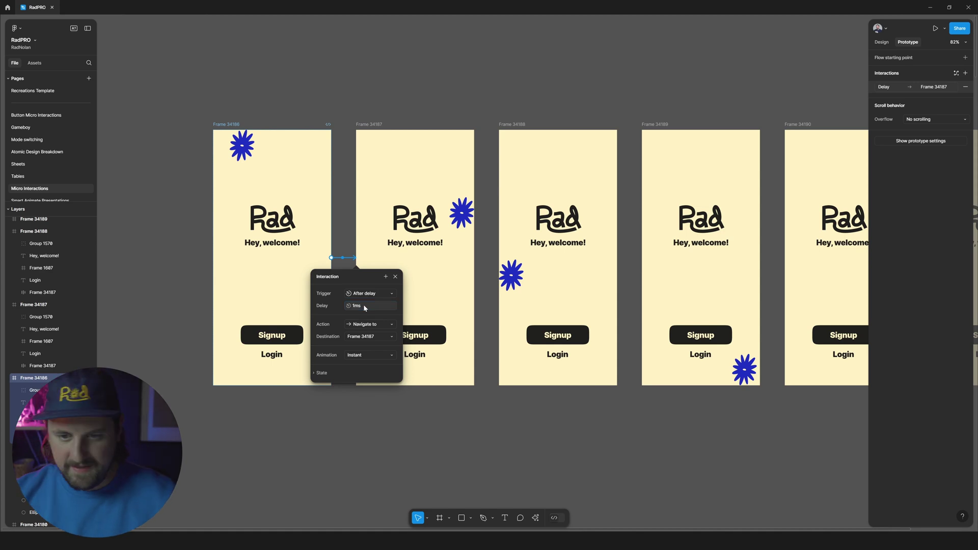
# Set the first connection's animation to Smart animate with a Linear curve and a 1000 ms duration
pyautogui.click(377, 355)
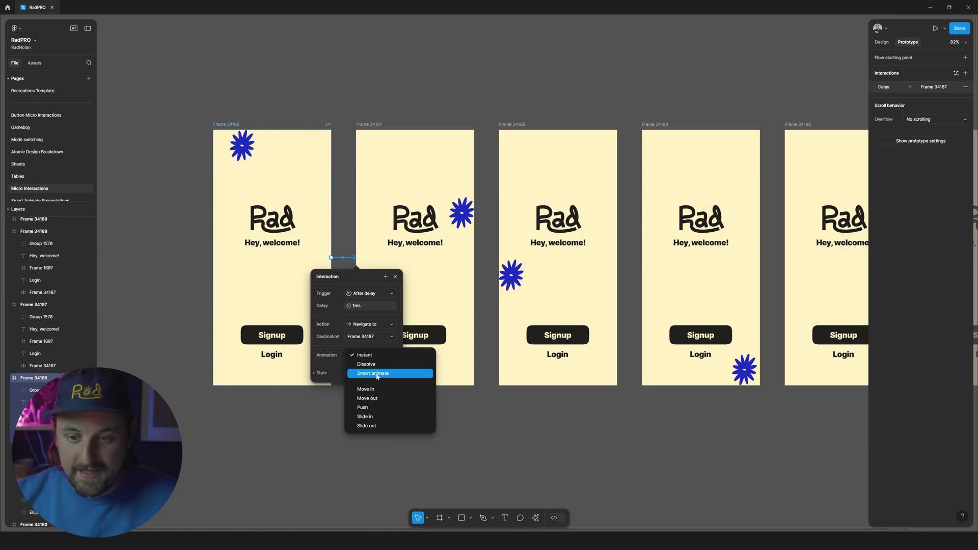
pyautogui.click(389, 373)
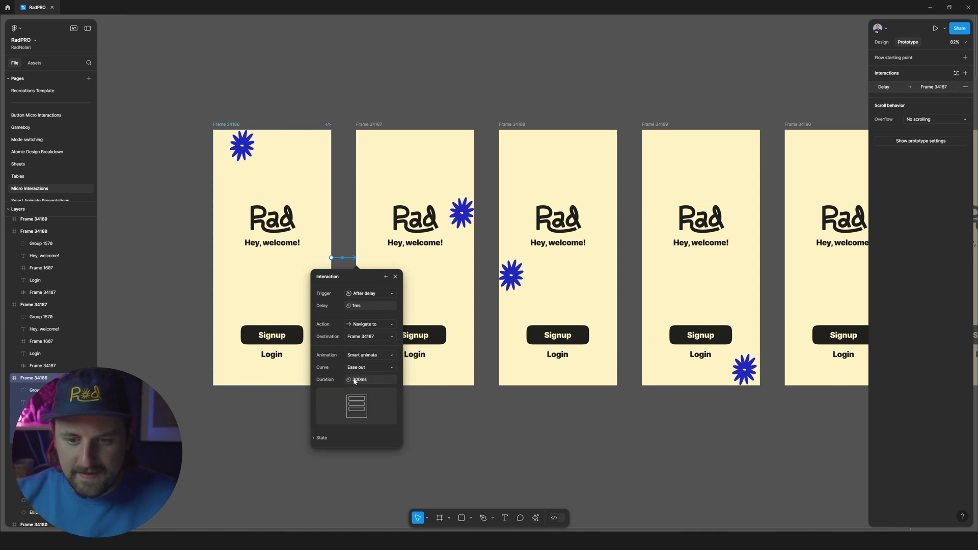
pyautogui.click(364, 367)
pyautogui.click(368, 344)
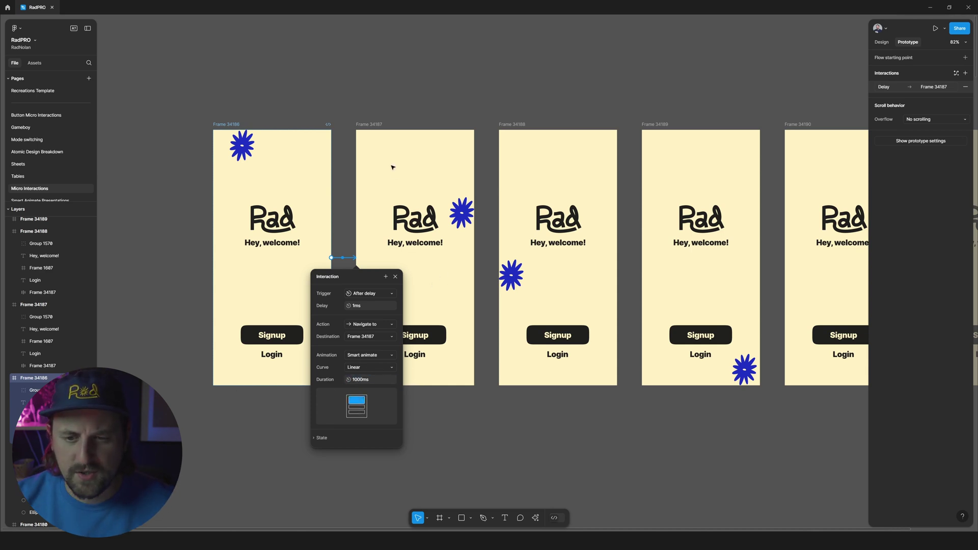
pyautogui.click(384, 110)
# Connect the second screen to the third with an After delay trigger of 1 ms, keeping the linear Smart animate transition
pyautogui.click(411, 188)
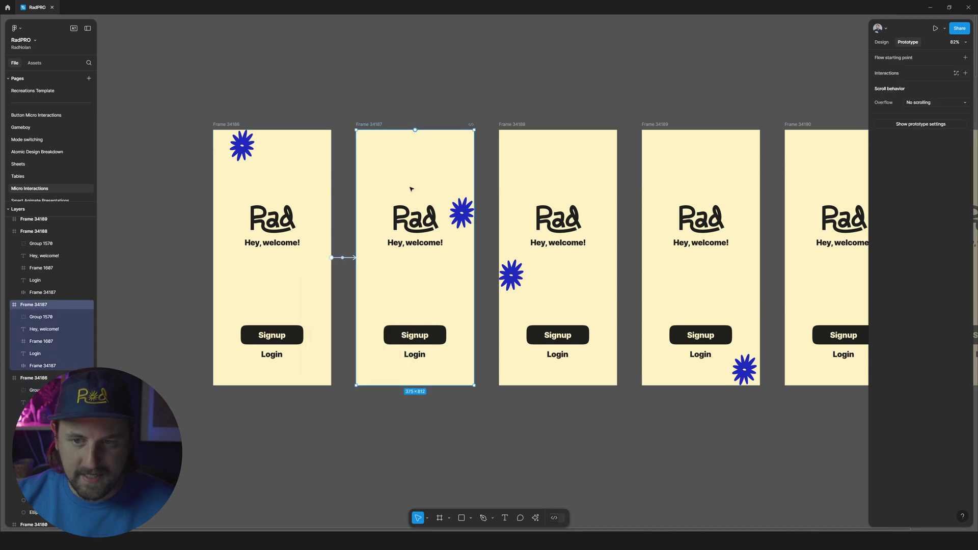
pyautogui.hscroll(2, 459, 274)
pyautogui.moveTo(442, 258); pyautogui.dragTo(479, 265)
pyautogui.hscroll(1, 457, 302)
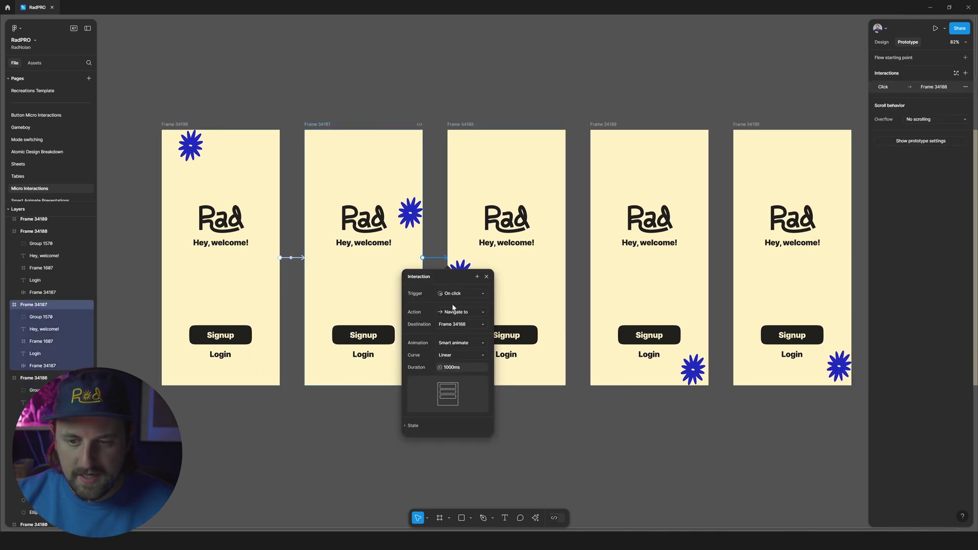
pyautogui.click(462, 323)
pyautogui.click(433, 309)
pyautogui.click(463, 300)
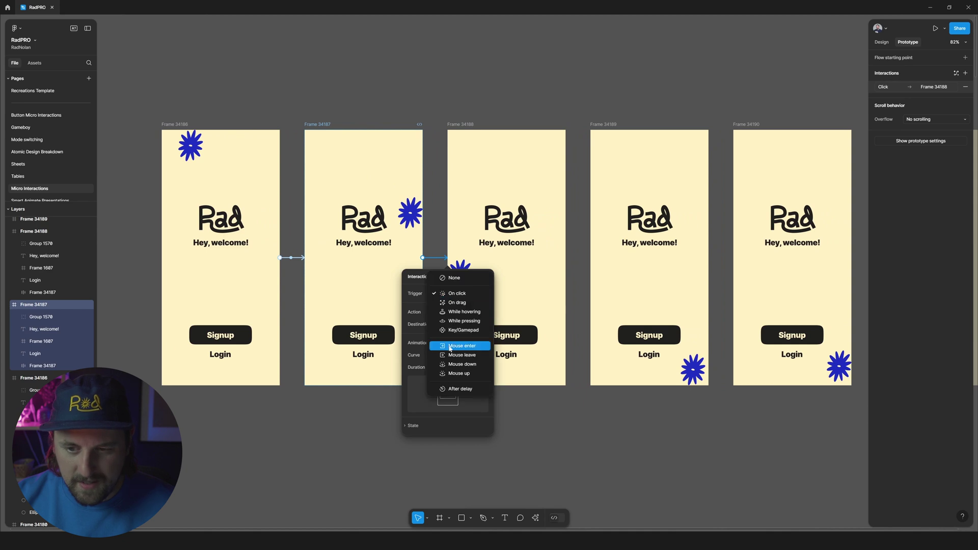
pyautogui.click(461, 388)
pyautogui.moveTo(411, 213); pyautogui.dragTo(374, 190)
pyautogui.press('Escape')
pyautogui.press('Escape')
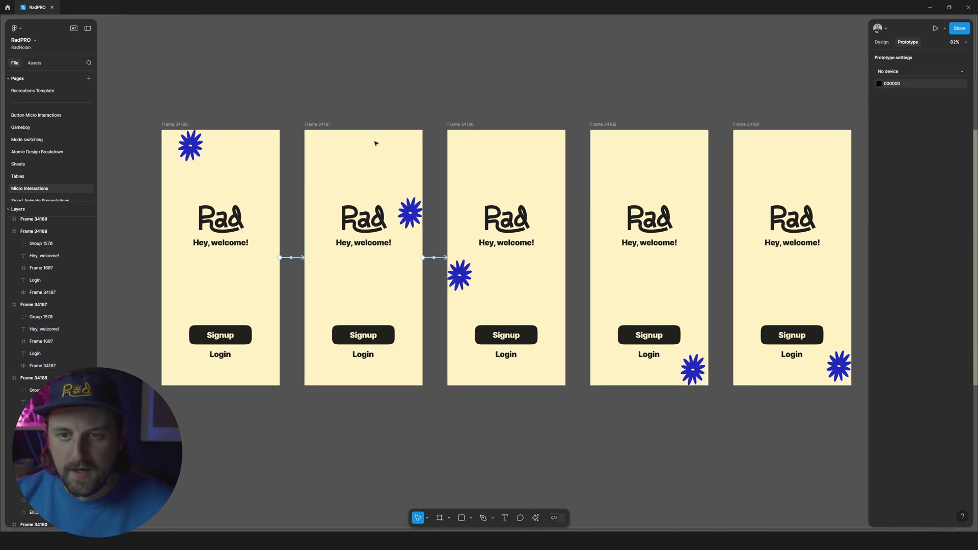
pyautogui.click(443, 255)
pyautogui.hscroll(2, 560, 260)
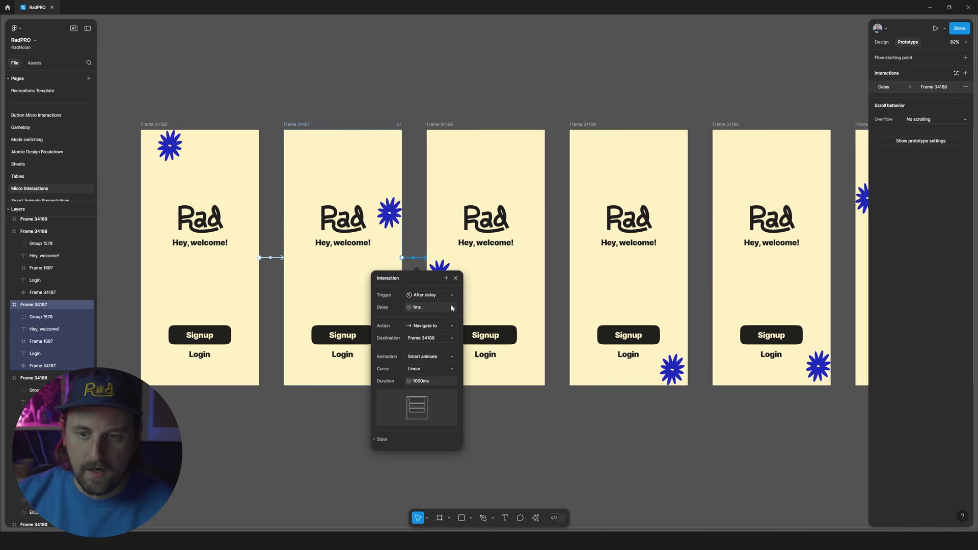
# Connect the third screen to the fourth with an After delay trigger of 1 ms
pyautogui.hscroll(5, 459, 265)
pyautogui.click(476, 266)
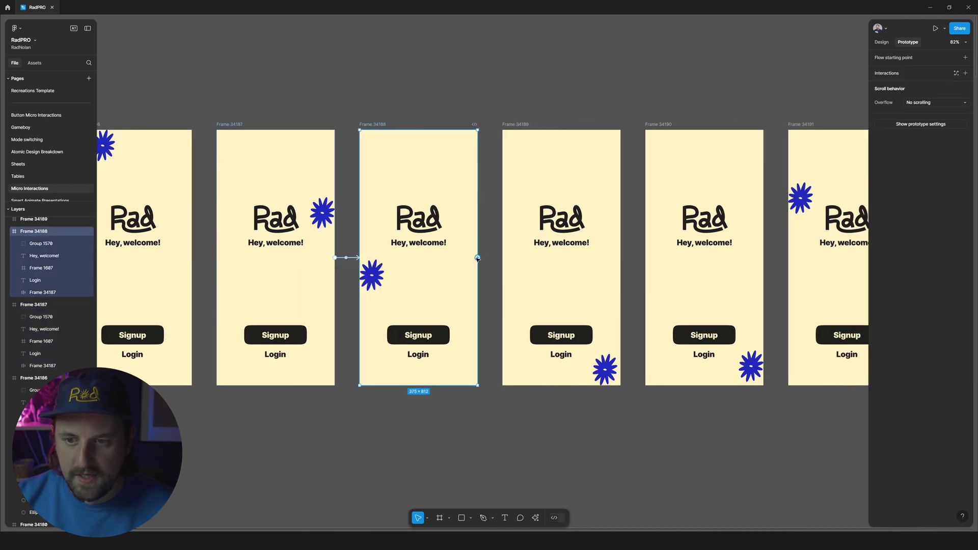
pyautogui.moveTo(477, 258); pyautogui.dragTo(530, 261)
pyautogui.hscroll(8, 403, 286)
pyautogui.click(390, 293)
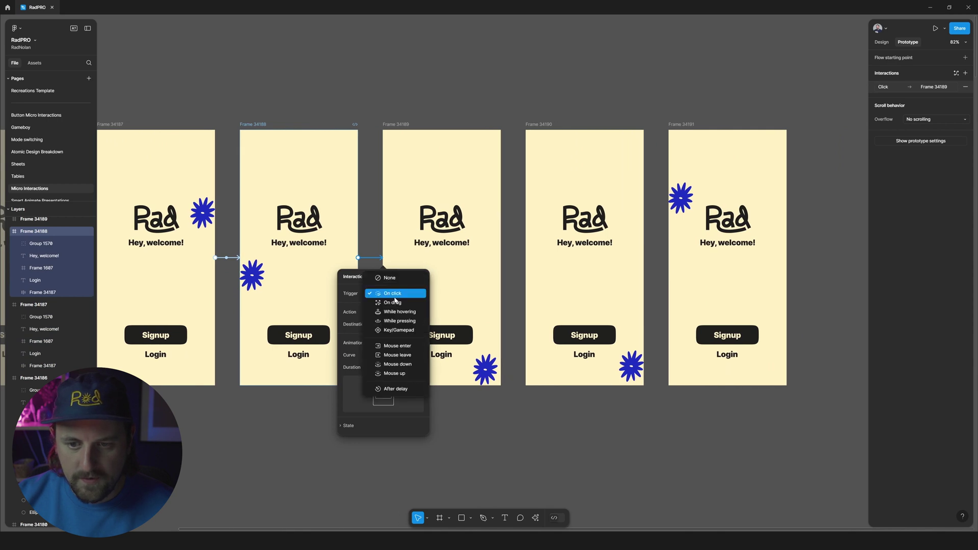
pyautogui.click(400, 389)
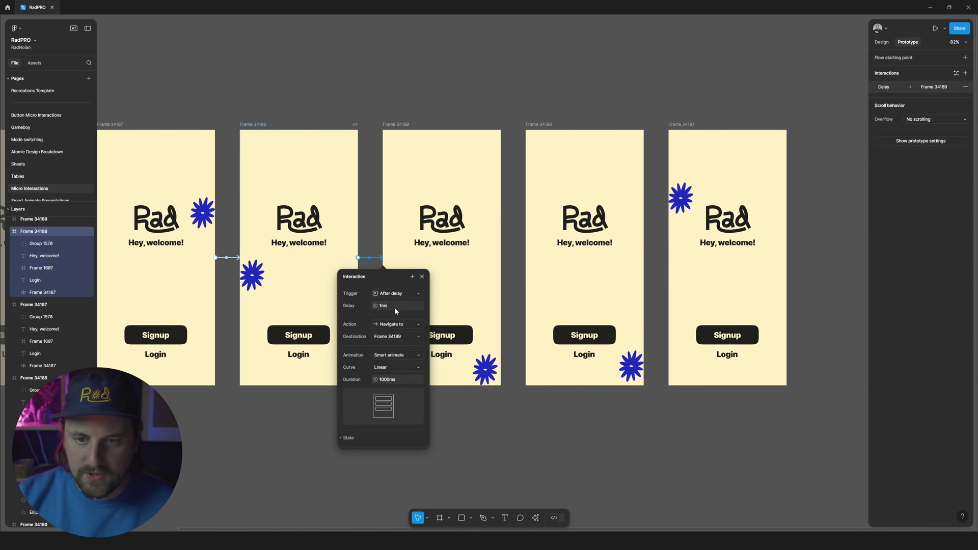
# Connect the fourth screen to the fifth, and the fifth to the sixth with an After delay trigger and delay 0
pyautogui.click(498, 237)
pyautogui.moveTo(501, 258); pyautogui.dragTo(527, 157)
pyautogui.click(586, 160)
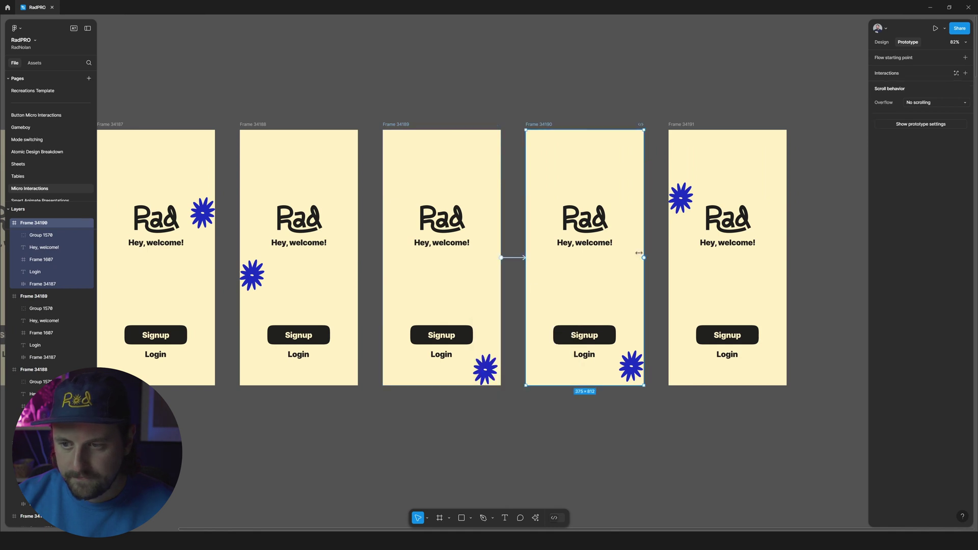
pyautogui.moveTo(643, 257); pyautogui.dragTo(675, 260)
pyautogui.click(667, 294)
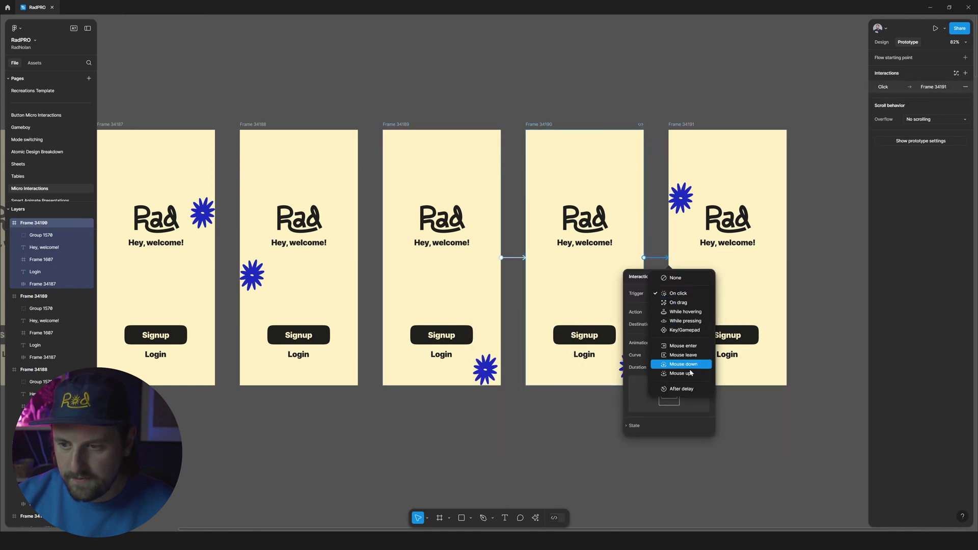
pyautogui.click(684, 389)
pyautogui.click(680, 307)
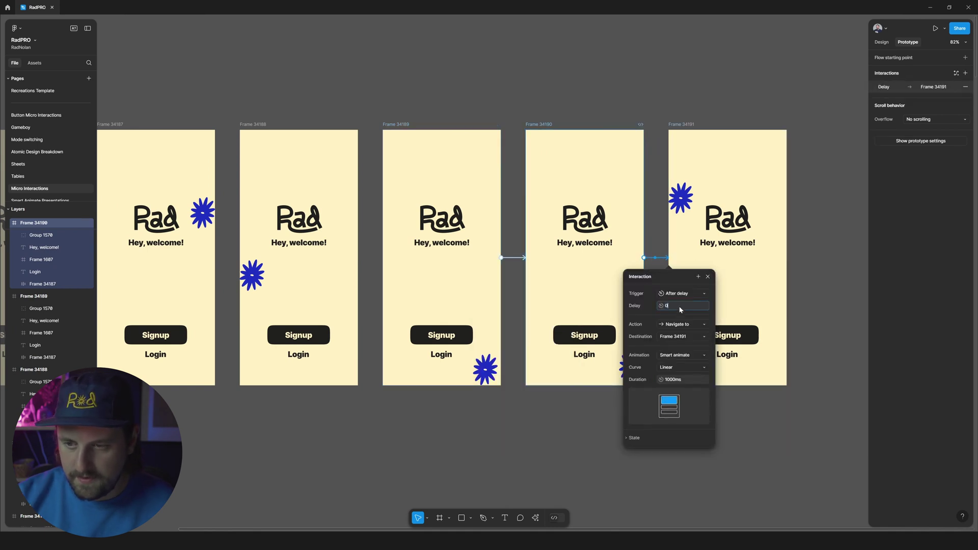
pyautogui.click(501, 202)
# Check the trigger label on each connection between the six welcome screens
pyautogui.hscroll(-5, 535, 153)
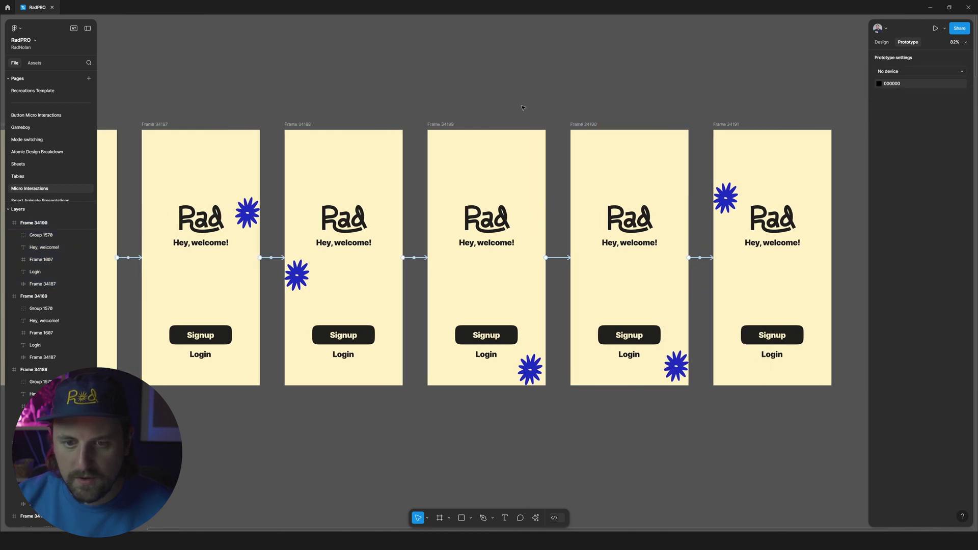
pyautogui.hscroll(-3, 465, 236)
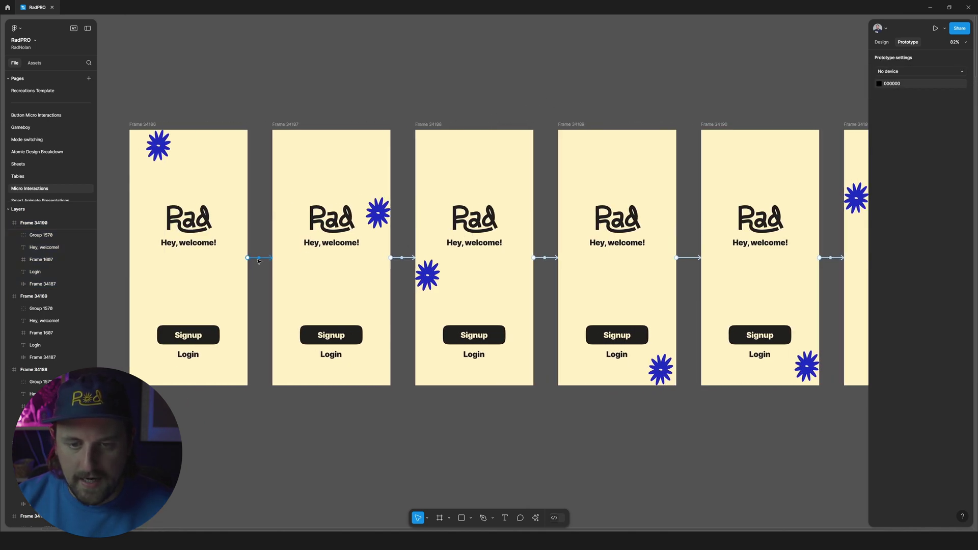
pyautogui.scroll(3, 251, 261)
pyautogui.scroll(-4, 257, 203)
pyautogui.scroll(5, 264, 130)
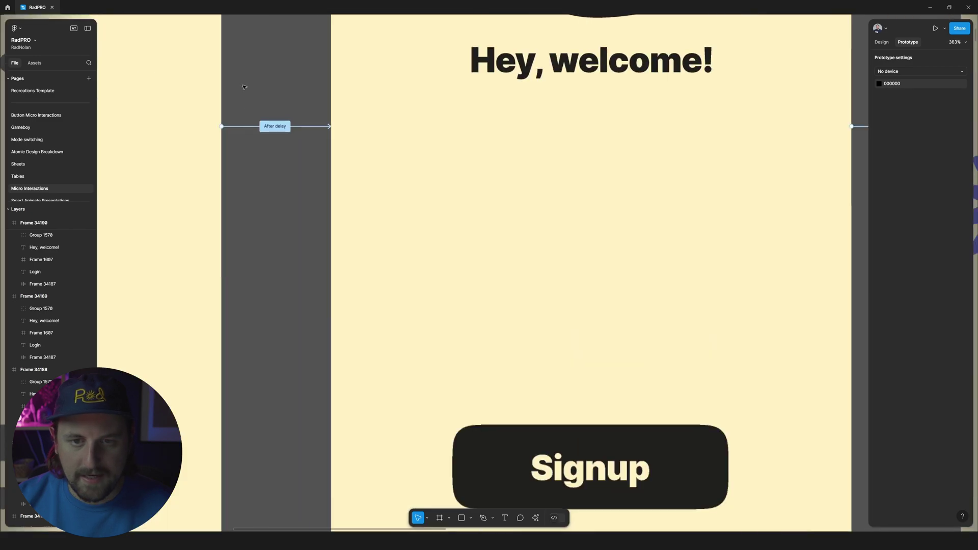
pyautogui.scroll(-4, 264, 130)
pyautogui.scroll(-1, 264, 130)
pyautogui.scroll(5, 492, 186)
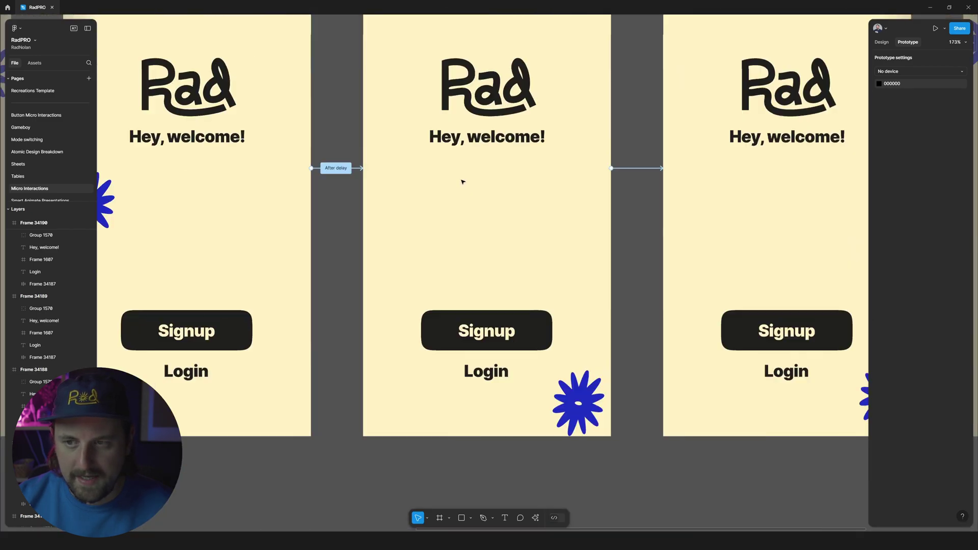
pyautogui.scroll(-6, 452, 181)
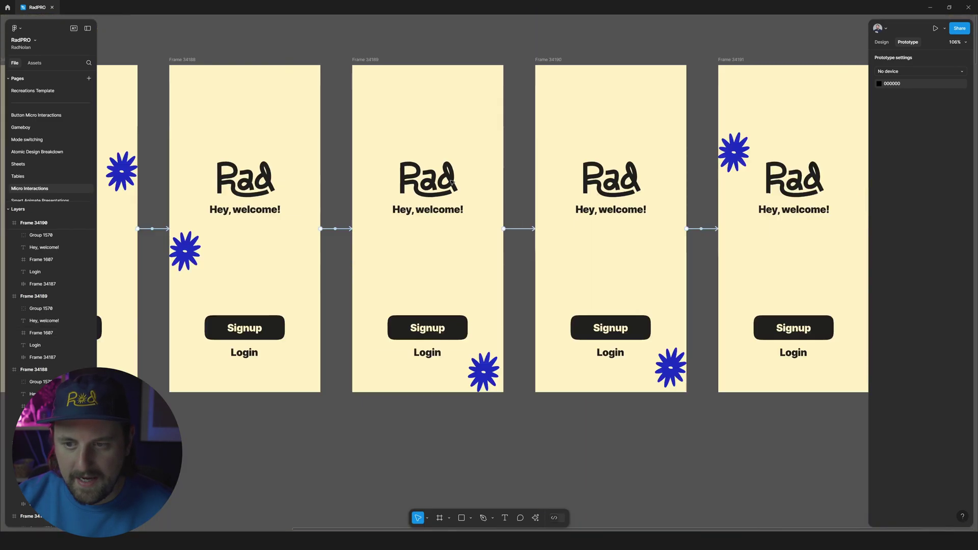
pyautogui.scroll(8, 472, 197)
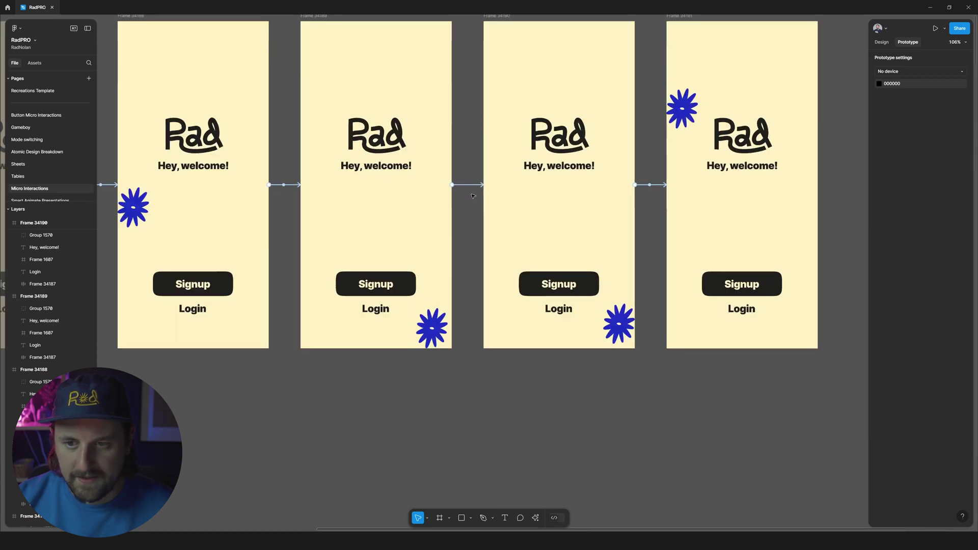
pyautogui.hscroll(3, 640, 199)
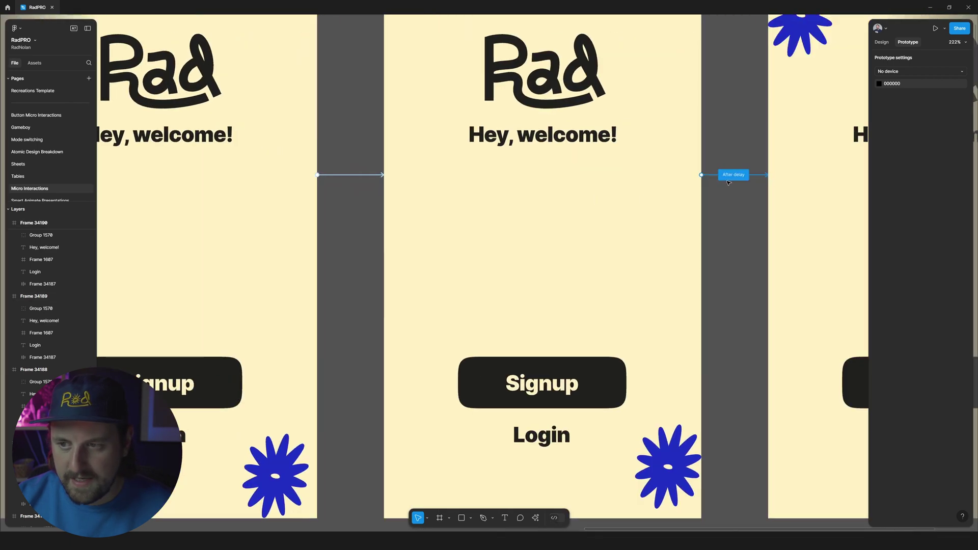
pyautogui.hscroll(-2, 364, 177)
# Change the fourth-to-fifth screen connection's trigger to After delay with a 1 ms delay
pyautogui.click(418, 175)
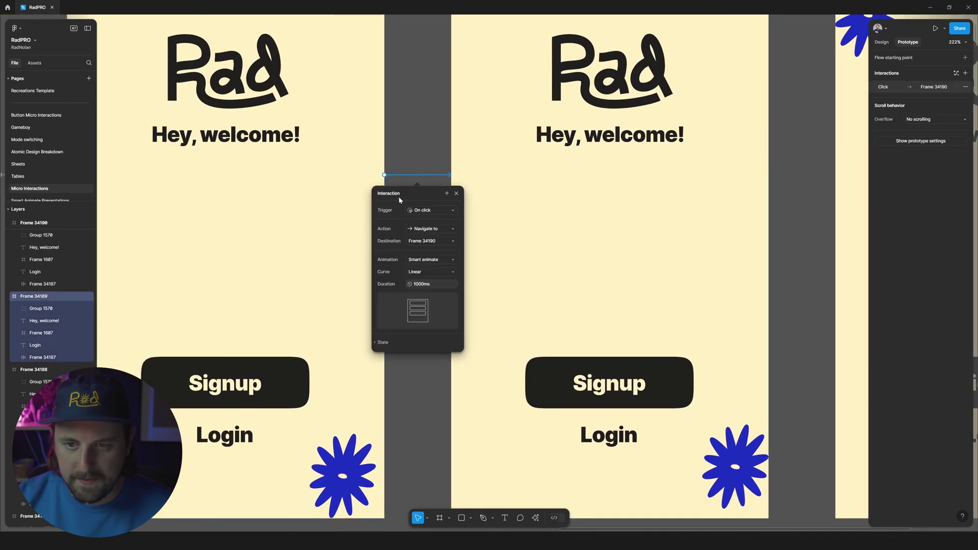
pyautogui.click(429, 211)
pyautogui.click(427, 305)
pyautogui.click(409, 151)
pyautogui.scroll(-5, 409, 151)
pyautogui.click(409, 157)
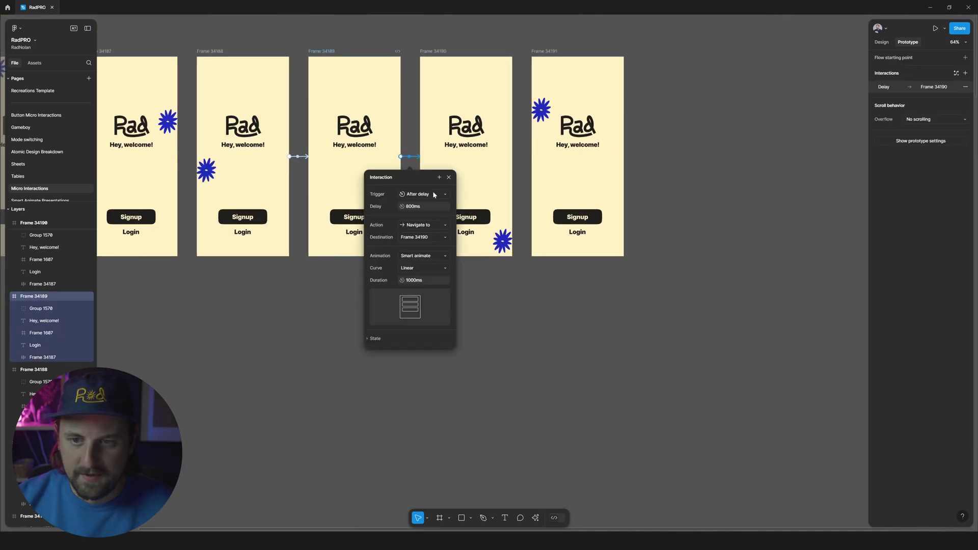
pyautogui.hscroll(-4, 429, 204)
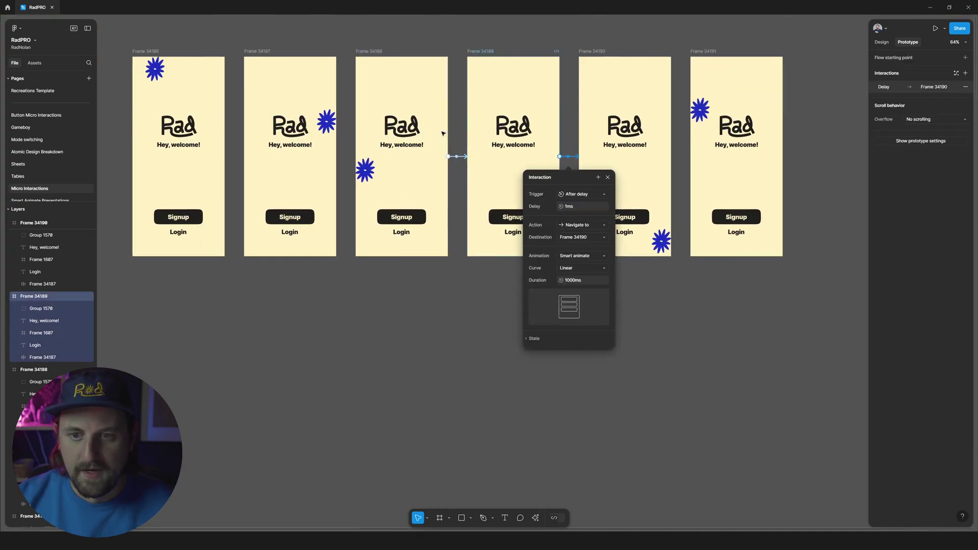
pyautogui.press('Escape')
# Preview the prototype inline from the first screen and move the preview window clear of that screen's starburst
pyautogui.click(198, 51)
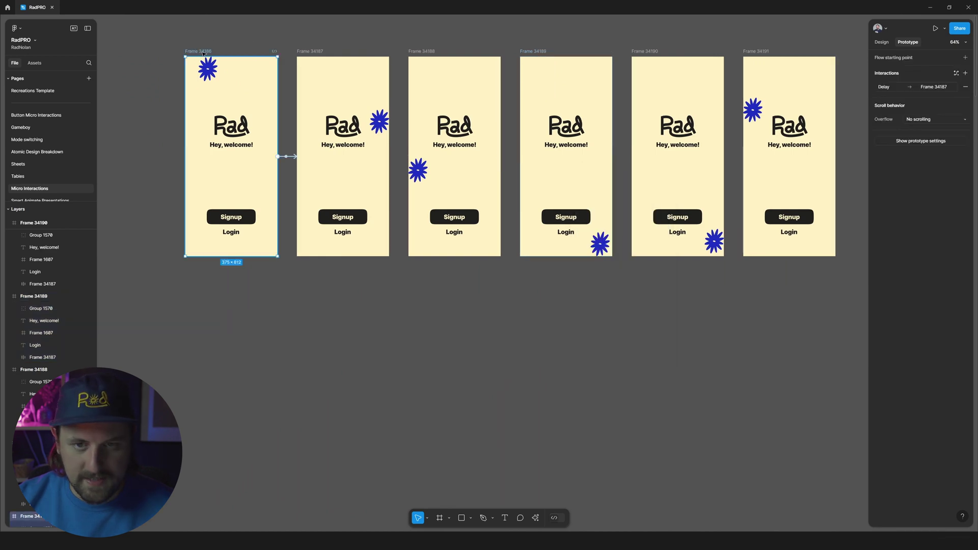
pyautogui.hotkey('alt', '8')
pyautogui.hotkey('alt', '9')
pyautogui.hotkey('alt', '8')
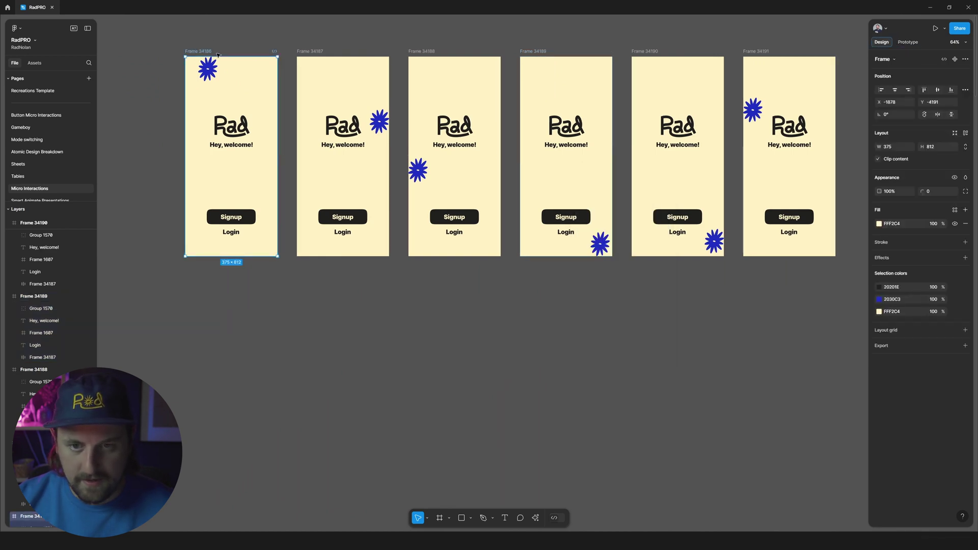
pyautogui.hotkey('shift', 'space')
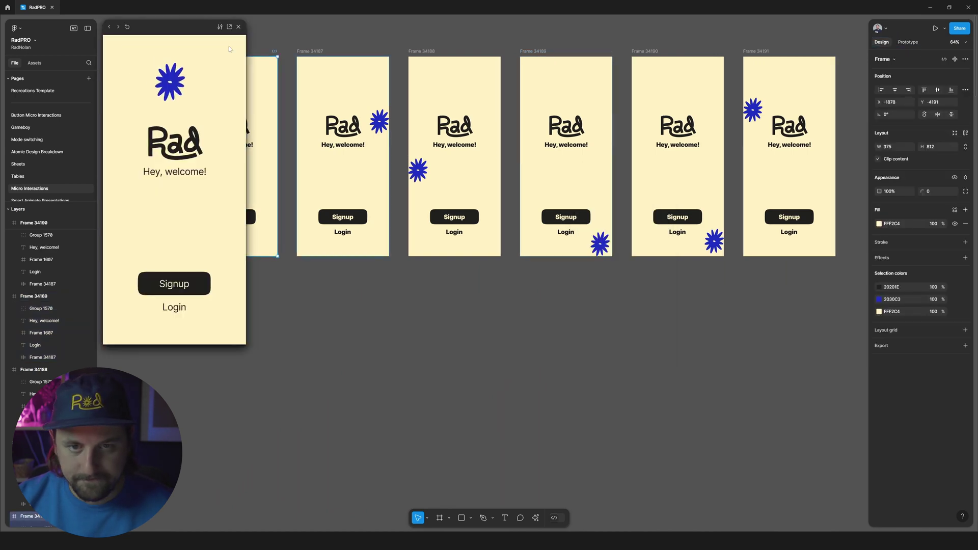
pyautogui.moveTo(196, 31); pyautogui.dragTo(339, 89)
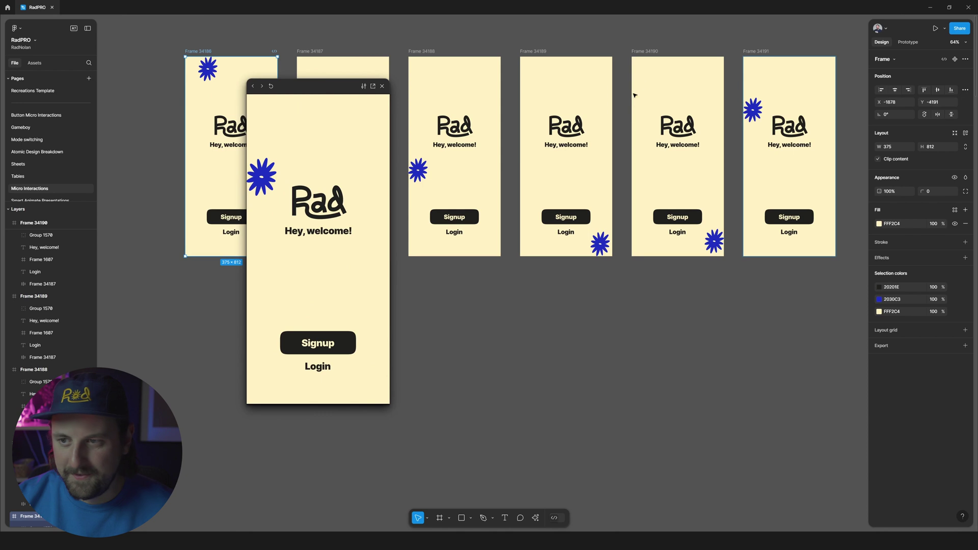
# Connect the sixth screen back to the first with an After delay trigger of 1 ms, and close the preview
pyautogui.click(763, 48)
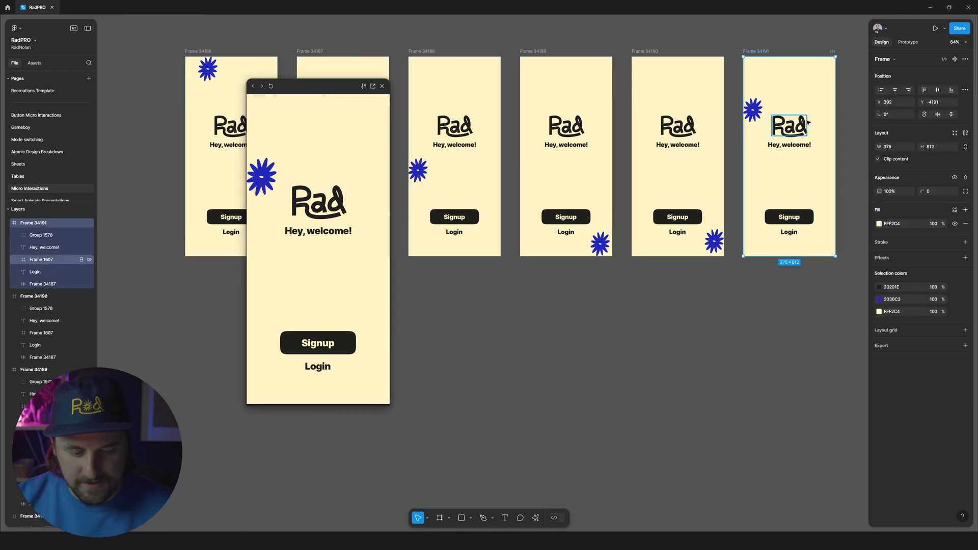
pyautogui.hotkey('shift', 'e')
pyautogui.moveTo(836, 157); pyautogui.dragTo(244, 68)
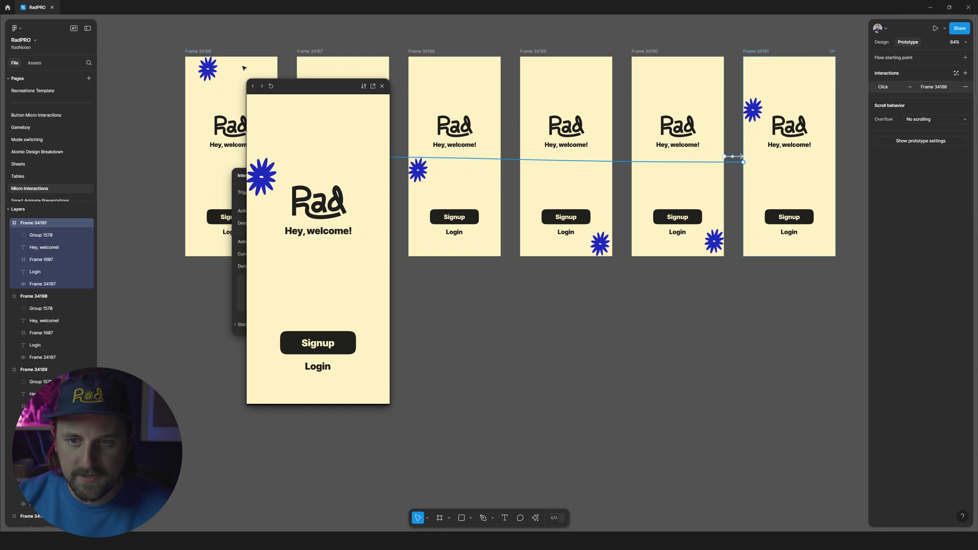
pyautogui.moveTo(316, 86); pyautogui.dragTo(473, 95)
pyautogui.click(288, 192)
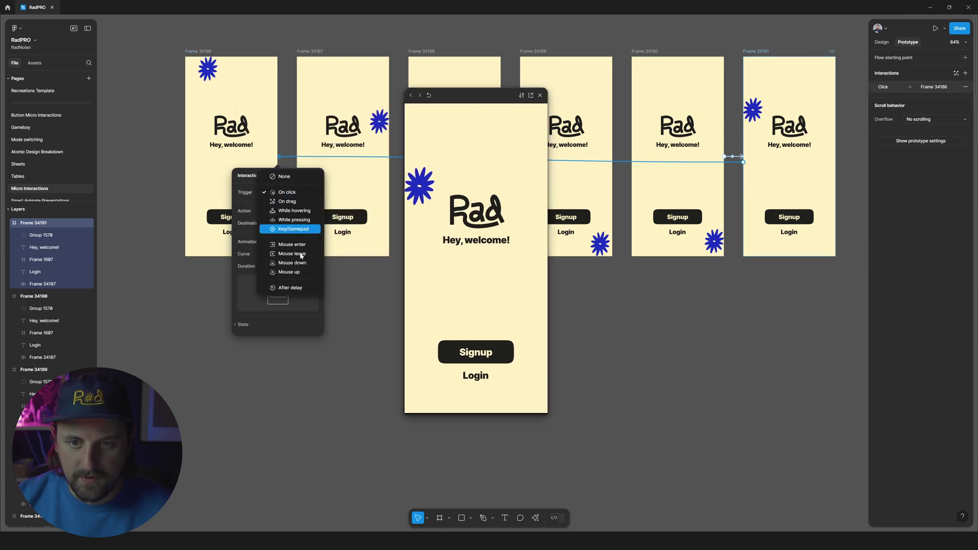
pyautogui.click(298, 289)
pyautogui.write('1')
pyautogui.press('Return')
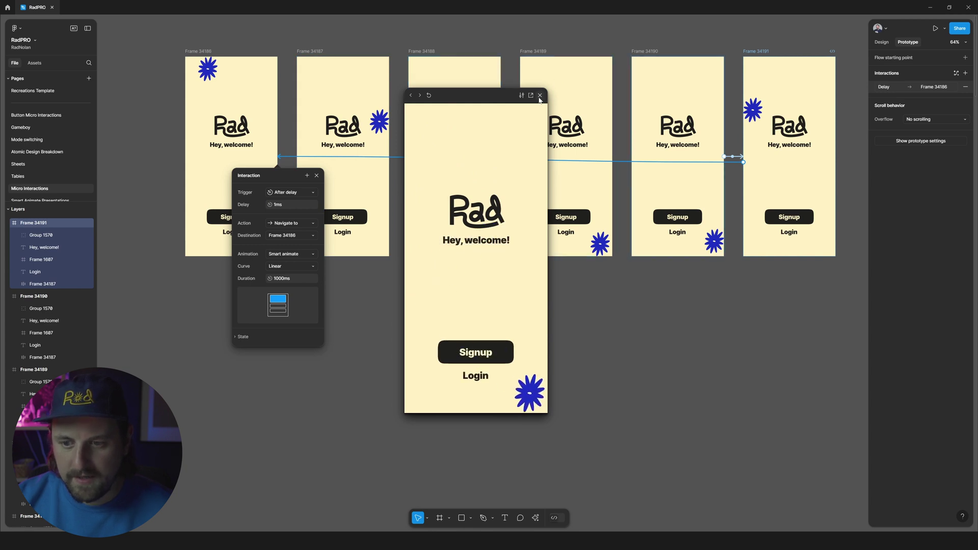
pyautogui.press('Escape')
pyautogui.scroll(3, 316, 217)
pyautogui.click(317, 267)
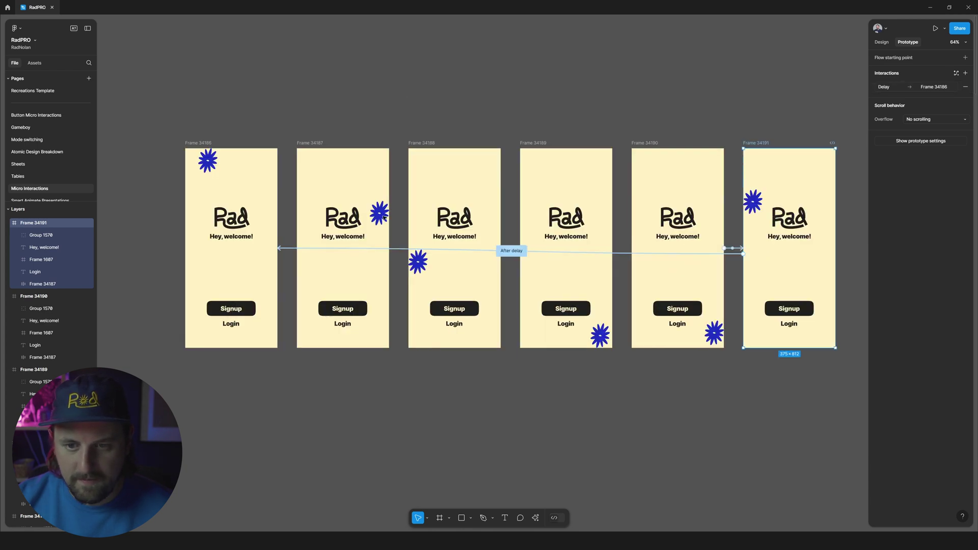
pyautogui.click(400, 250)
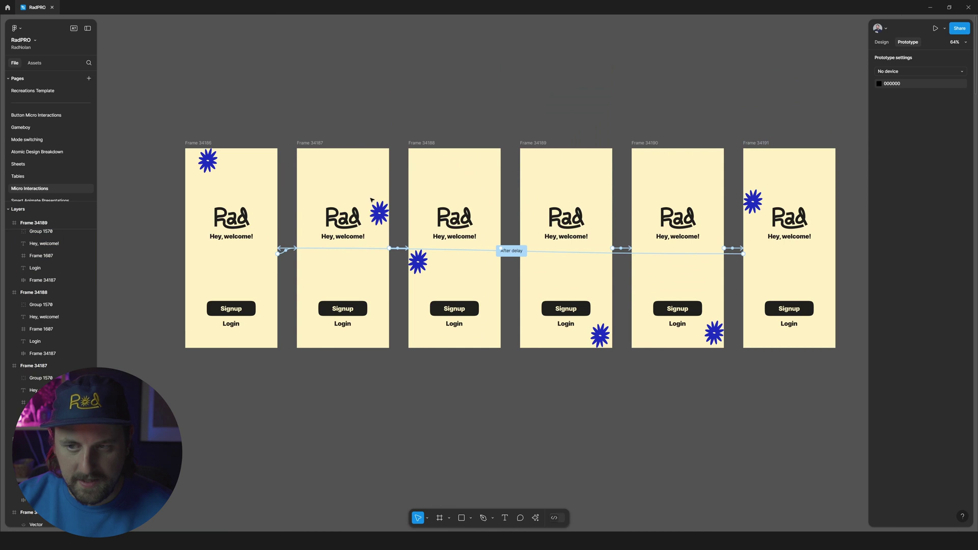
# Stagger the second through sixth screens progressively lower so the six screens form a descending staircase
pyautogui.moveTo(760, 144); pyautogui.dragTo(763, 207)
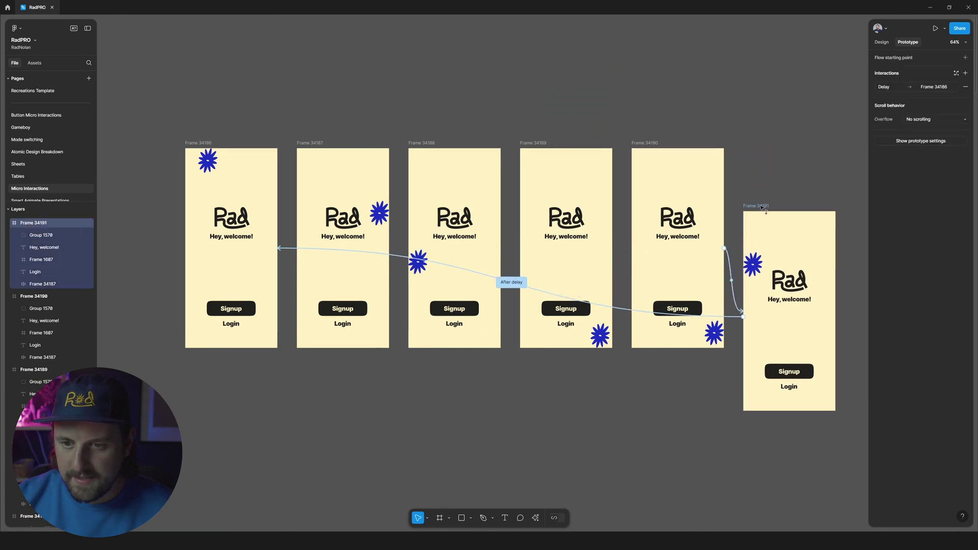
pyautogui.keyDown('shift'); pyautogui.click(646, 143); pyautogui.keyUp('shift')
pyautogui.moveTo(646, 143); pyautogui.dragTo(646, 190)
pyautogui.keyDown('shift'); pyautogui.click(535, 143); pyautogui.keyUp('shift')
pyautogui.moveTo(535, 143); pyautogui.dragTo(535, 181)
pyautogui.keyDown('shift'); pyautogui.click(421, 143); pyautogui.keyUp('shift')
pyautogui.moveTo(422, 143); pyautogui.dragTo(427, 194)
pyautogui.keyDown('shift'); pyautogui.click(316, 144); pyautogui.keyUp('shift')
pyautogui.moveTo(317, 144); pyautogui.dragTo(316, 187)
pyautogui.scroll(-3, 382, 127)
pyautogui.click(433, 58)
pyautogui.scroll(-2, 433, 58)
pyautogui.scroll(2, 433, 58)
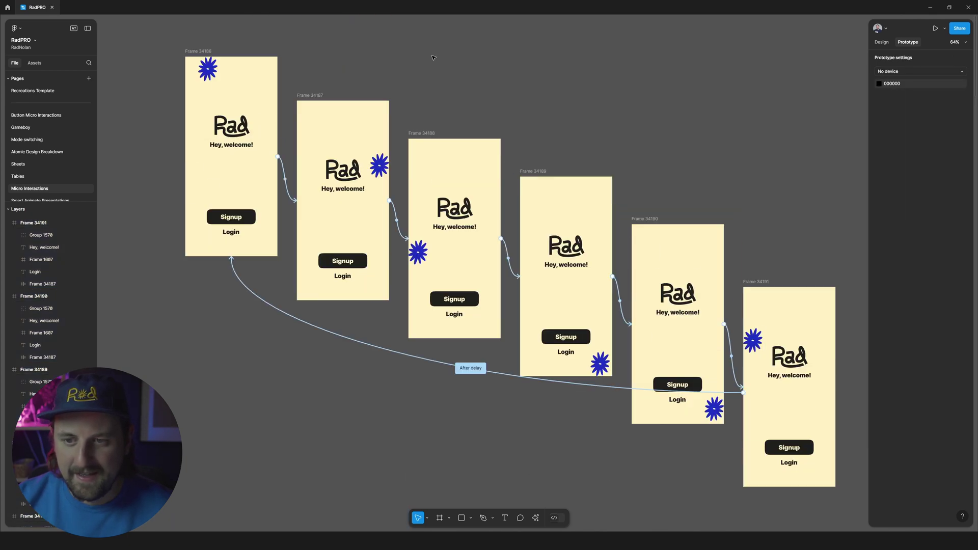
pyautogui.scroll(-2, 433, 57)
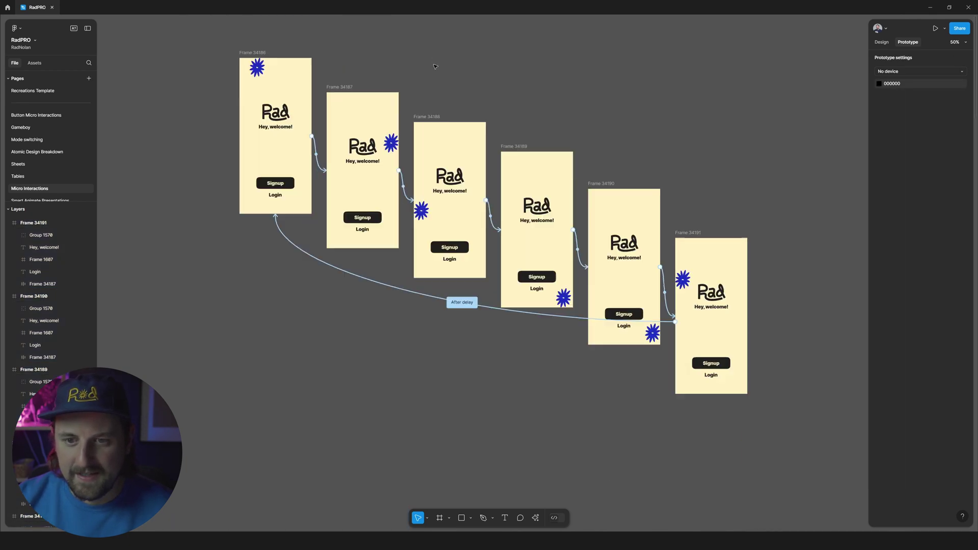
# Inspect the After delay connection looping from the sixth screen back to the first
pyautogui.click(457, 308)
pyautogui.press('Escape')
pyautogui.scroll(2, 646, 142)
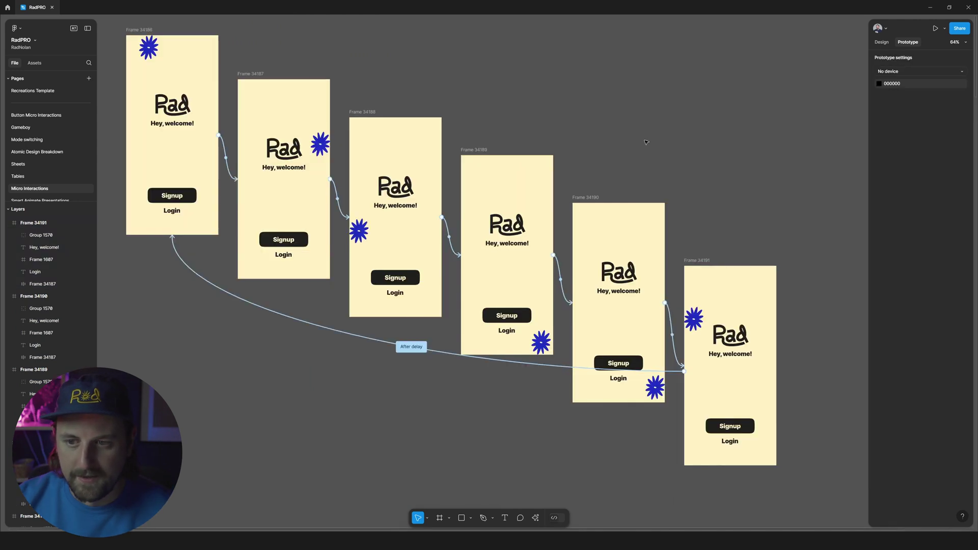
pyautogui.scroll(2, 646, 142)
pyautogui.hscroll(-2, 648, 152)
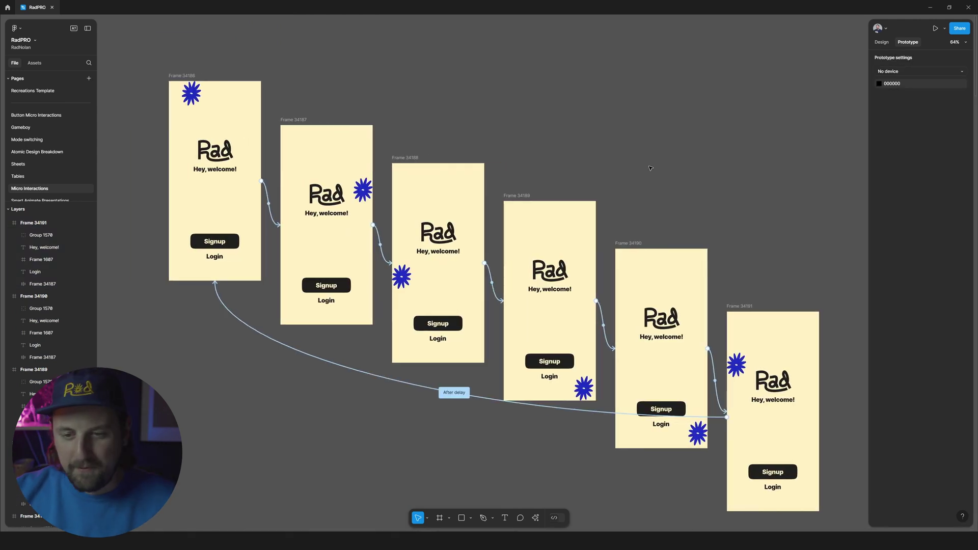
# Try aligning all six screens by their horizontal centers and by their vertical centers, undoing each alignment
pyautogui.moveTo(856, 57); pyautogui.dragTo(146, 522)
pyautogui.hotkey('alt', 'h')
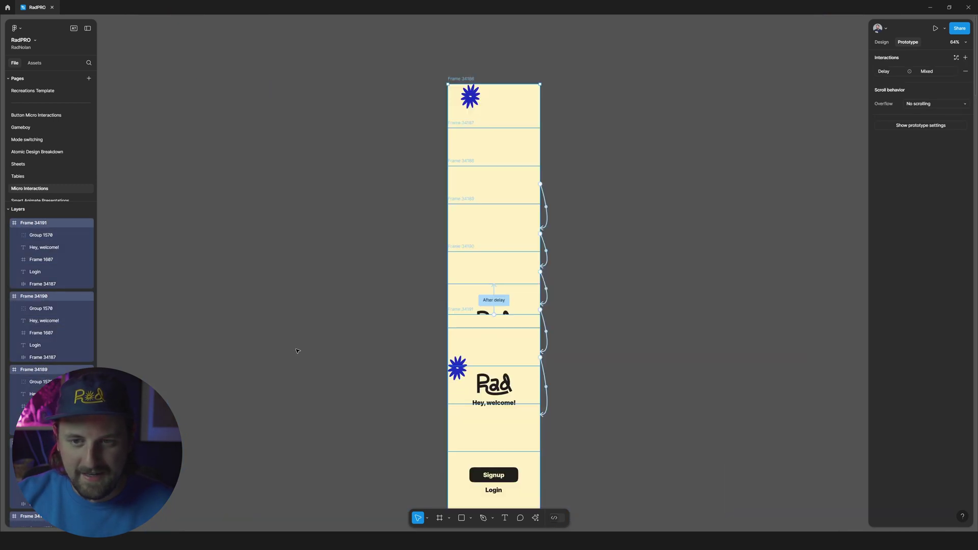
pyautogui.hotkey('ctrl', 'z')
pyautogui.hotkey('alt', 'v')
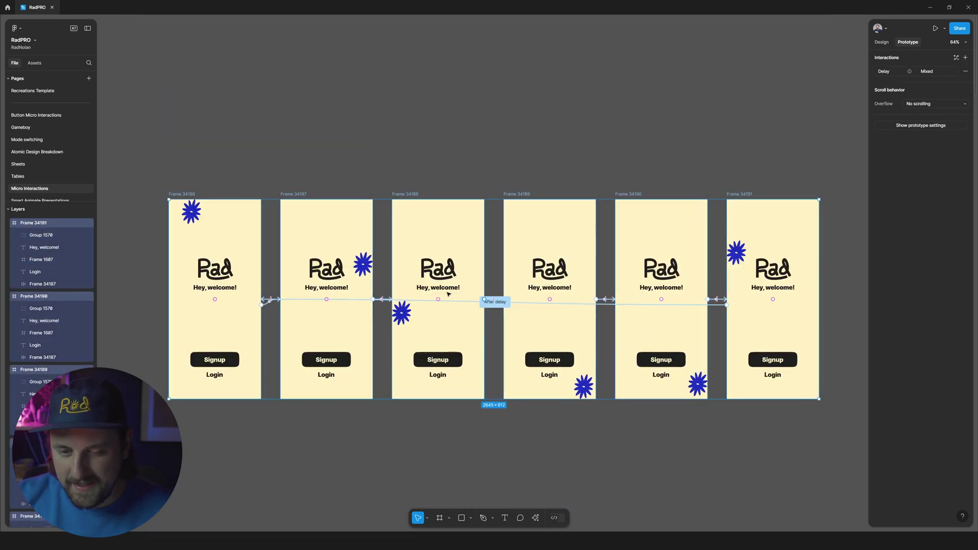
pyautogui.press('Escape')
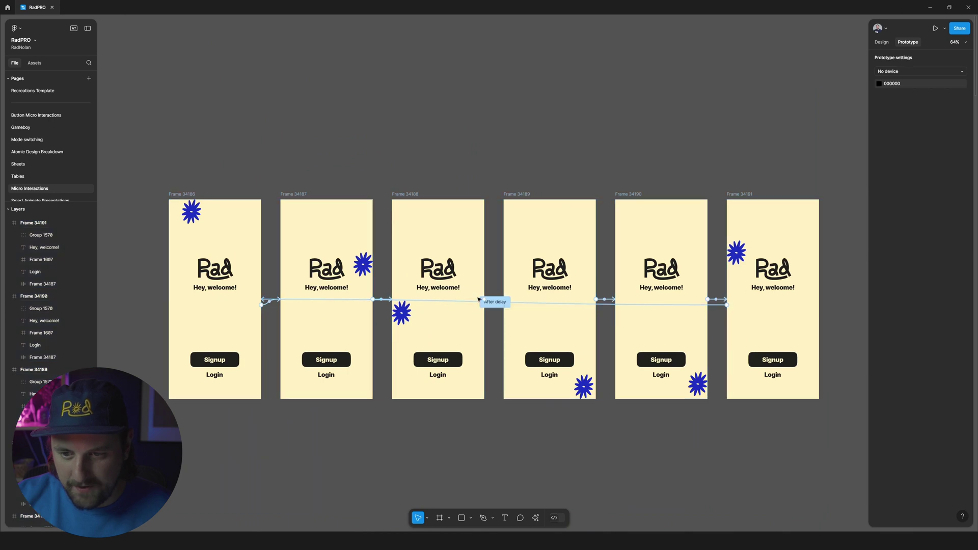
pyautogui.hotkey('ctrl', 'z')
pyautogui.hotkey('ctrl', 'z')
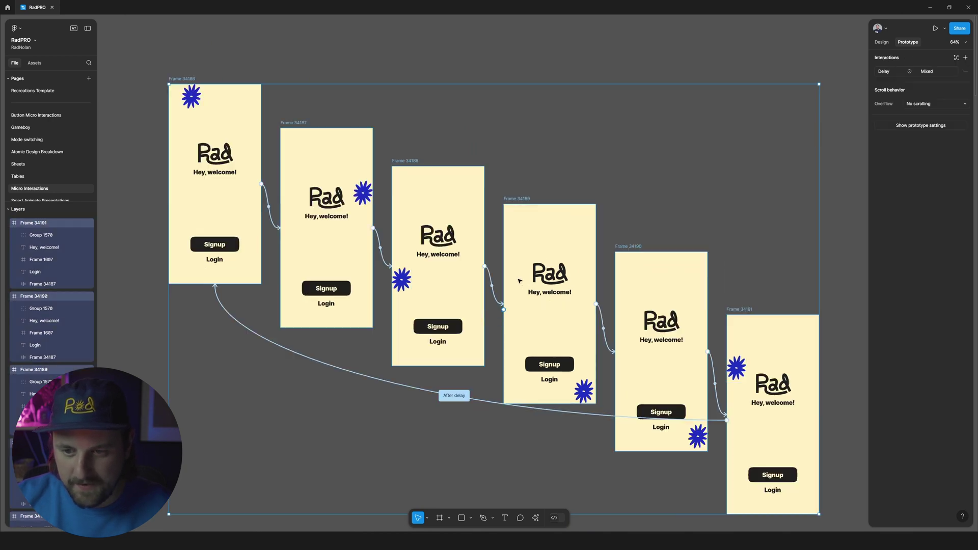
# Check the interaction settings of the connection from the first screen to the second
pyautogui.scroll(-2, 606, 164)
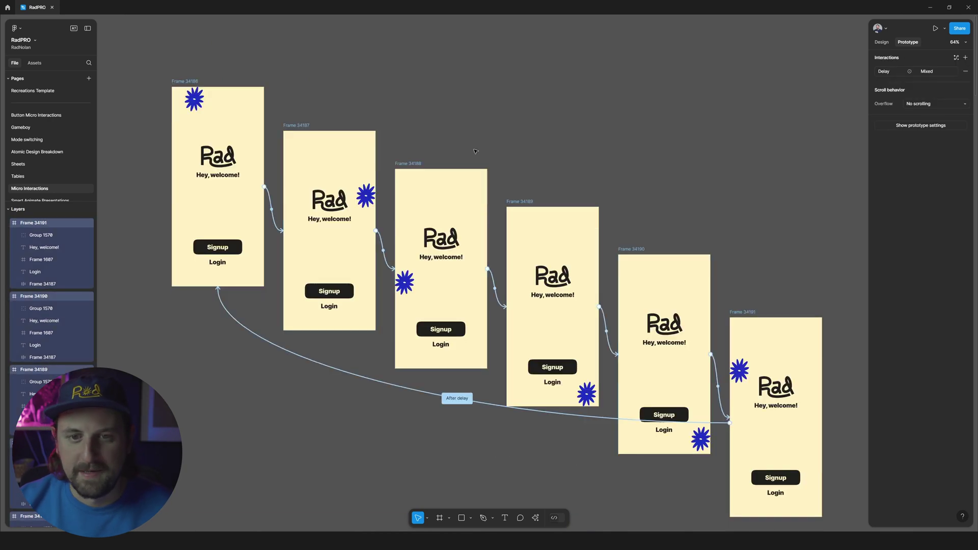
pyautogui.click(273, 164)
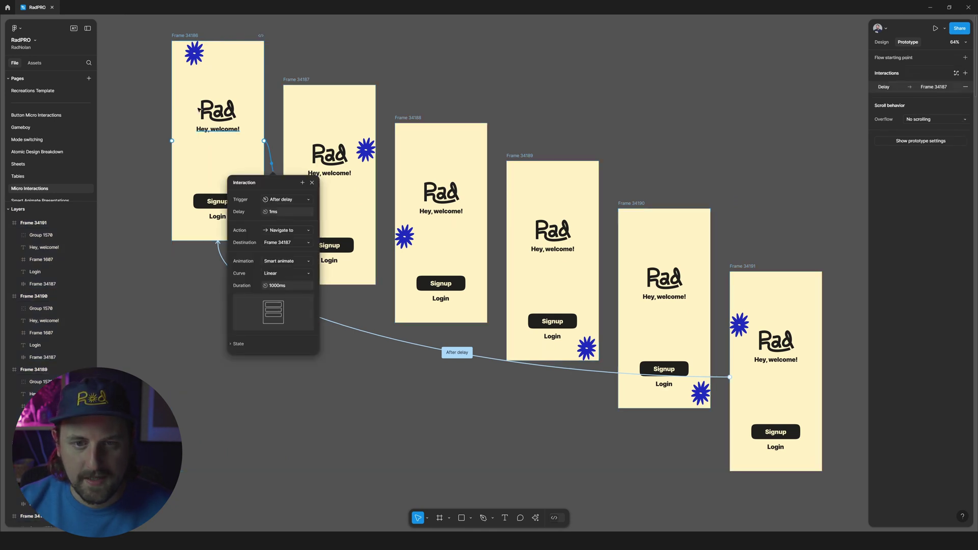
pyautogui.press('Escape')
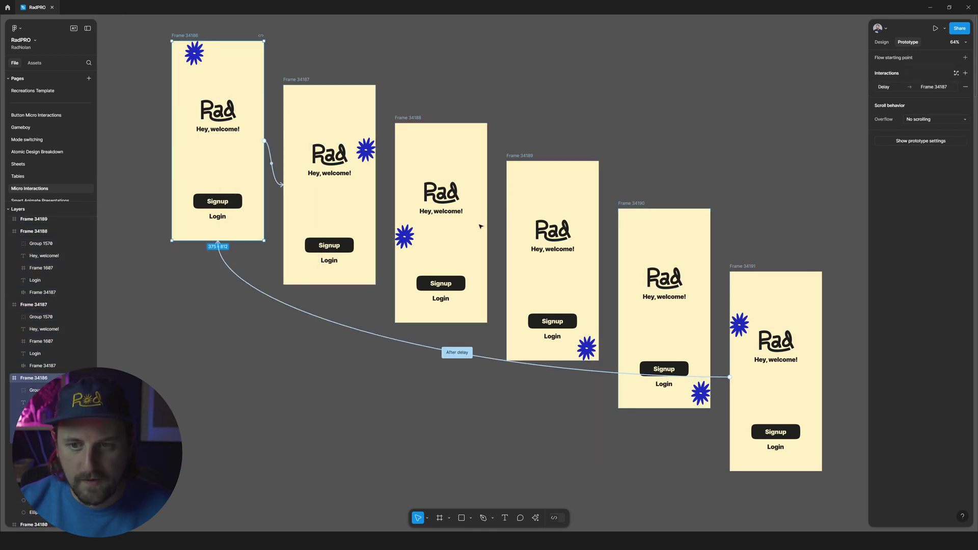
pyautogui.click(500, 281)
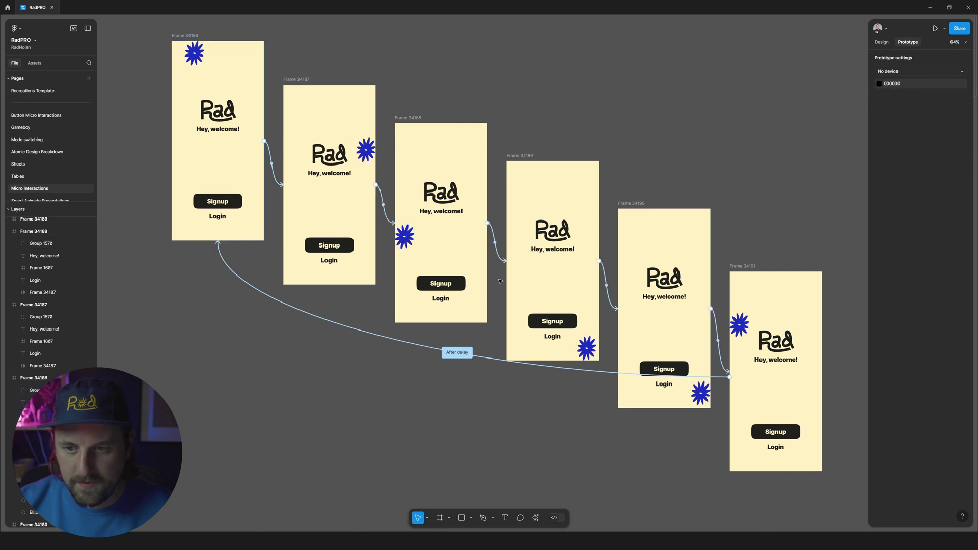
# Set the Smart animate duration to 1100 ms on the third-to-fourth screen connection and 200 ms on the fourth-to-fifth
pyautogui.click(496, 252)
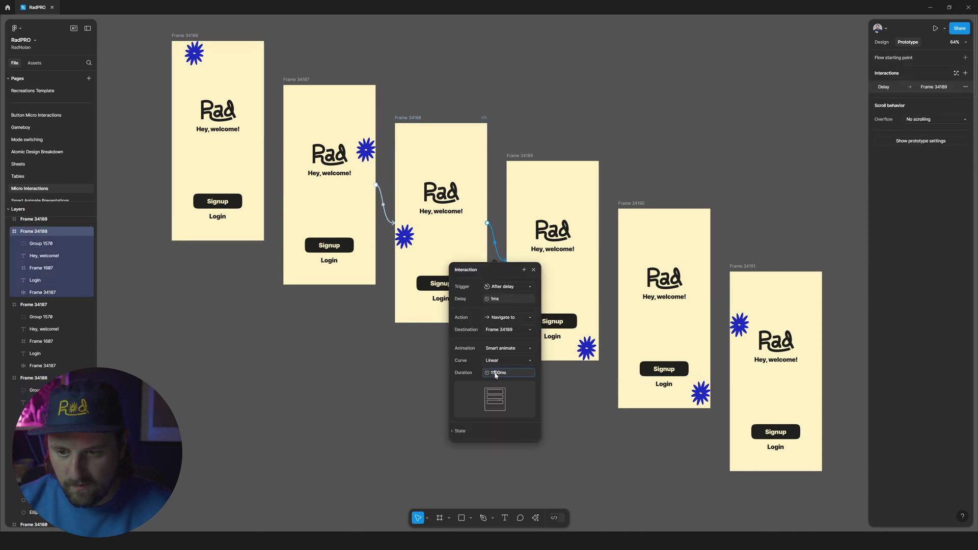
pyautogui.hscroll(3, 498, 374)
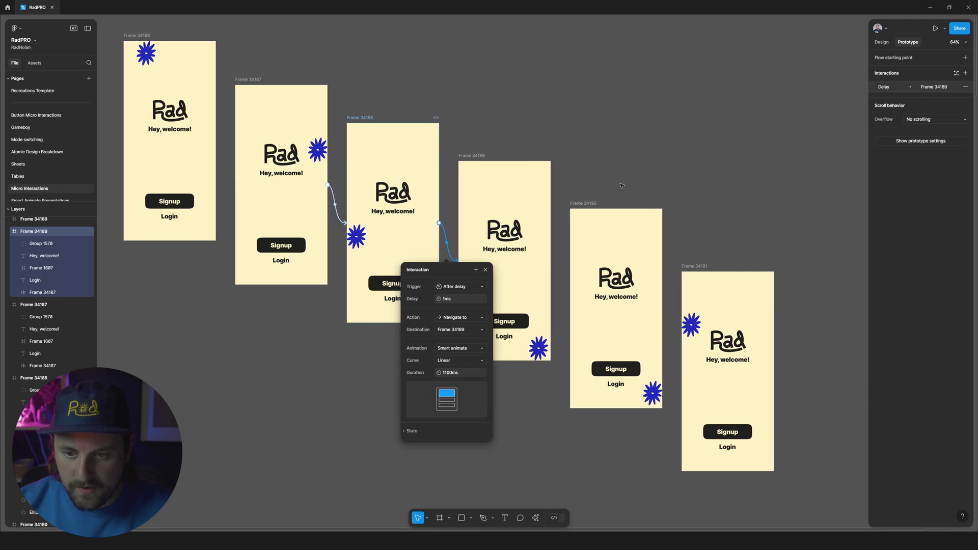
pyautogui.click(619, 186)
pyautogui.hscroll(2, 620, 186)
pyautogui.click(482, 281)
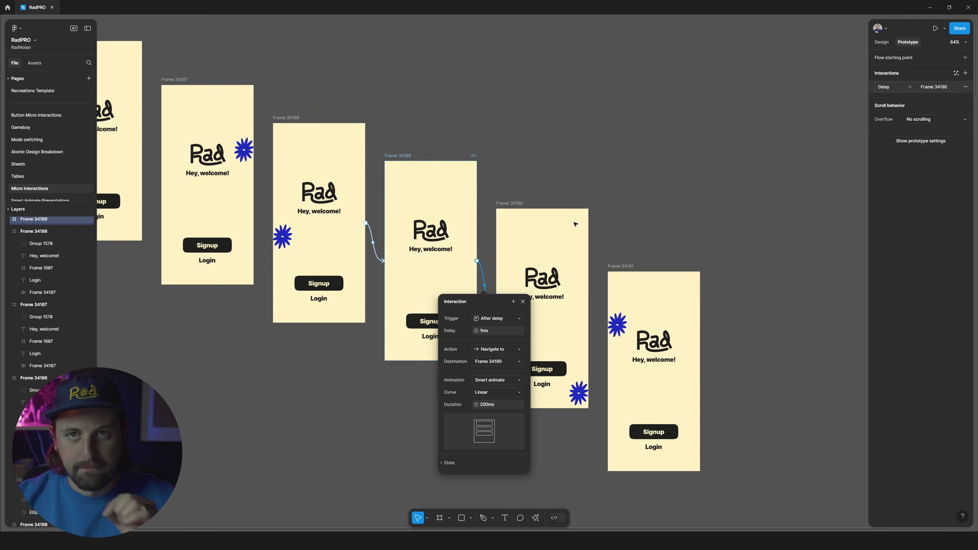
pyautogui.click(634, 301)
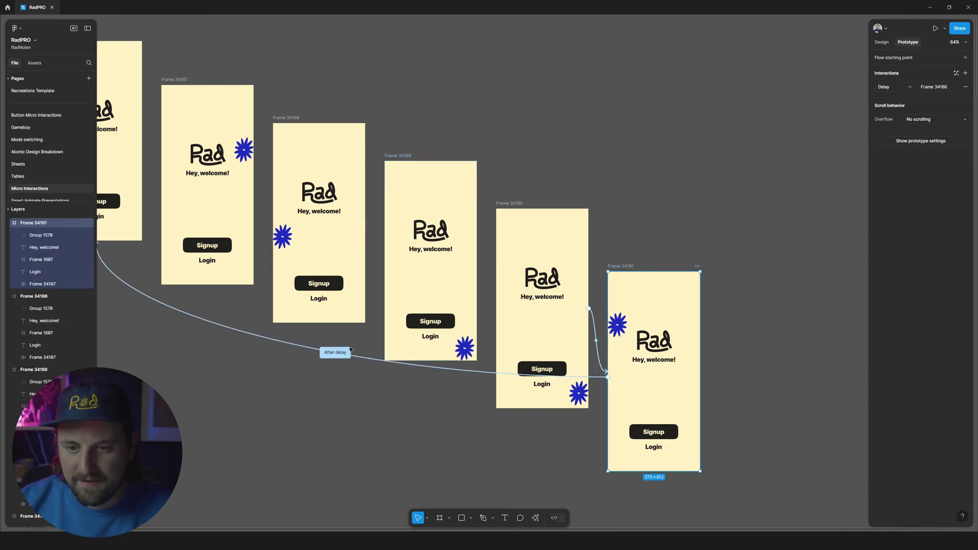
# Shorten the sixth-to-first connection's Smart animate duration and preview the prototype from the first screen
pyautogui.click(335, 353)
pyautogui.hscroll(-10, 437, 191)
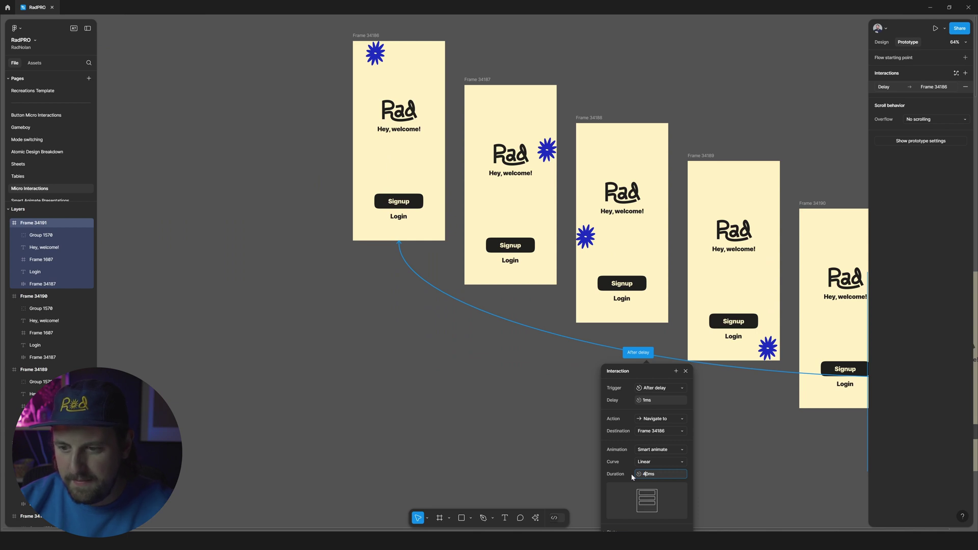
pyautogui.click(370, 37)
pyautogui.hotkey('shift', 'space')
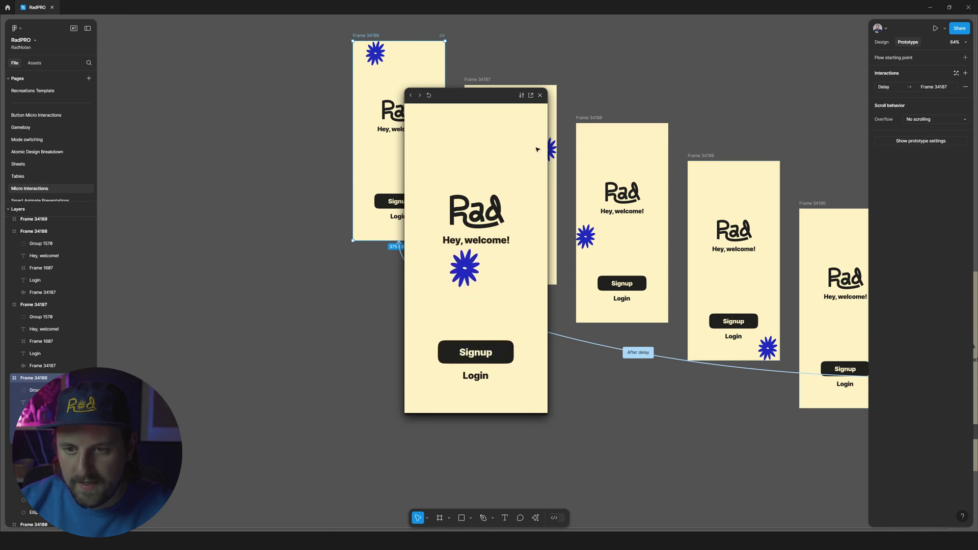
pyautogui.press('Escape')
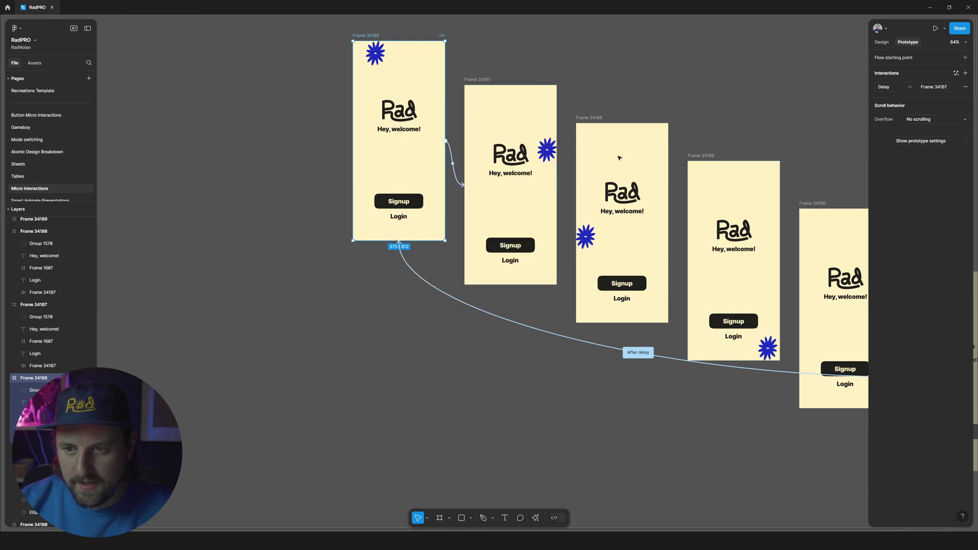
# Set the Smart animate duration of the sixth-to-first screen connection to 500 ms
pyautogui.hscroll(2, 620, 158)
pyautogui.click(608, 352)
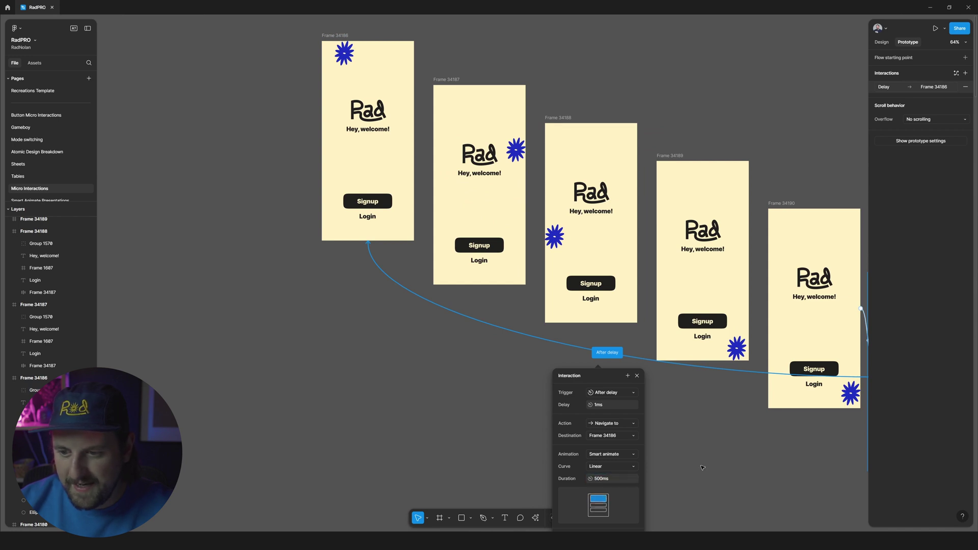
pyautogui.click(652, 310)
# Set the fourth-to-fifth screen connection's duration to 300 ms and preview the prototype from the first screen
pyautogui.hscroll(2, 657, 313)
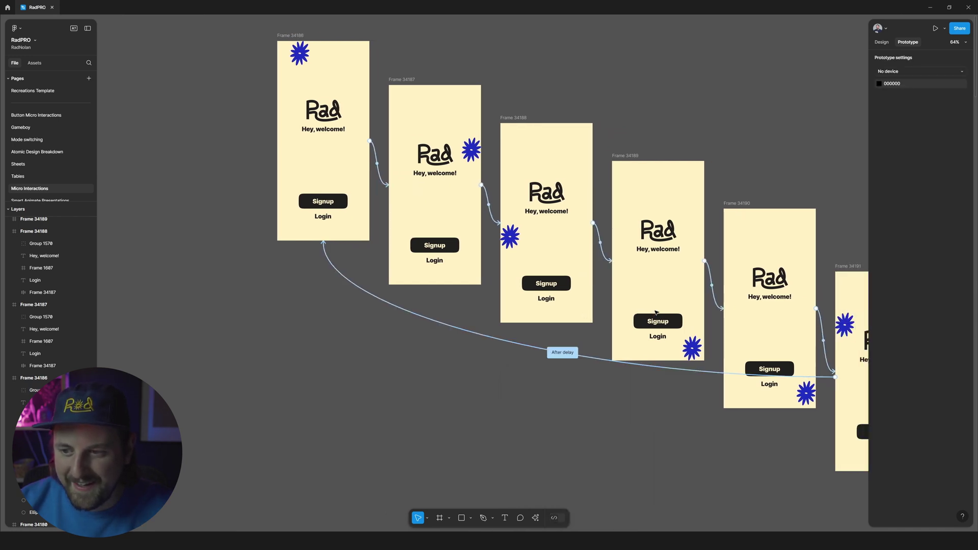
pyautogui.click(711, 289)
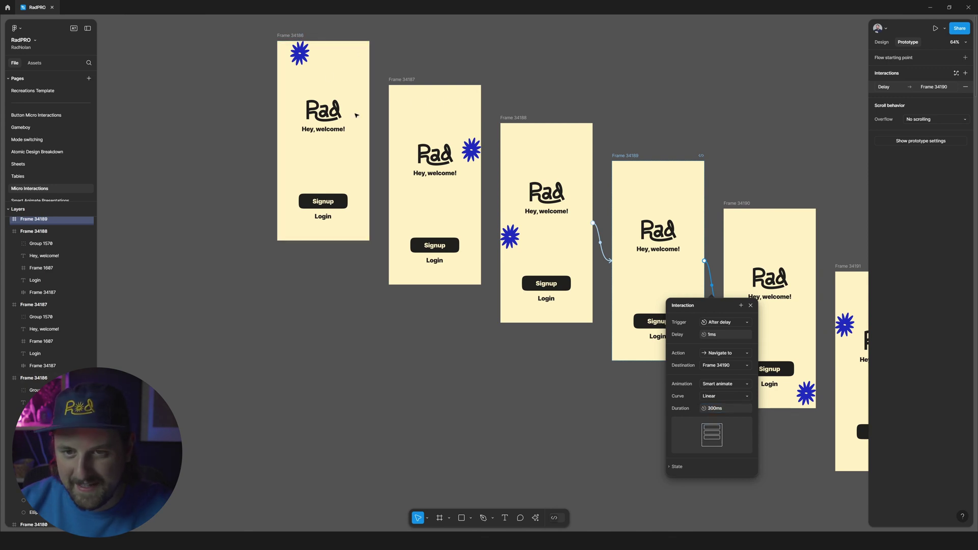
pyautogui.click(287, 36)
pyautogui.hotkey('shift', 'space')
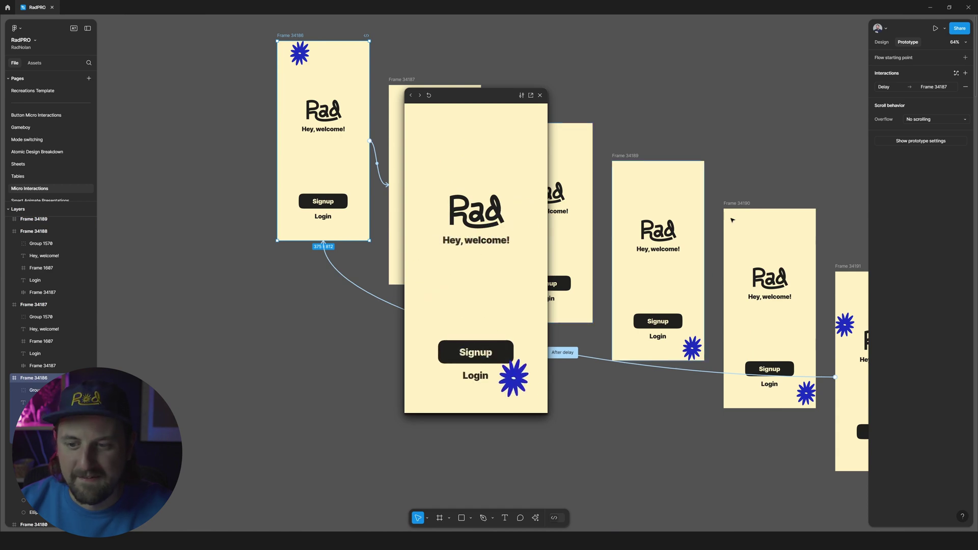
pyautogui.press('Escape')
pyautogui.press('Escape')
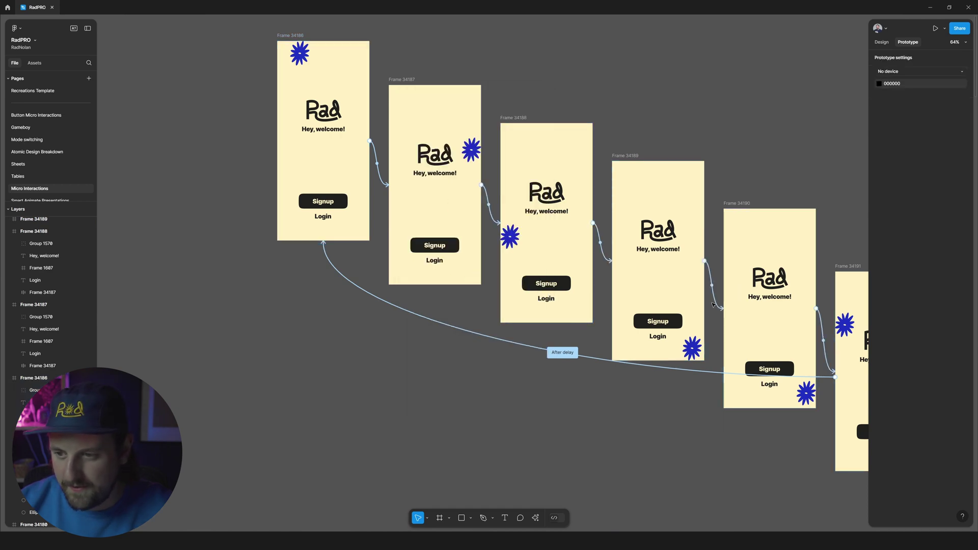
# Set the fourth-to-fifth screen connection's duration to 150 ms and preview the prototype from the third screen
pyautogui.click(711, 283)
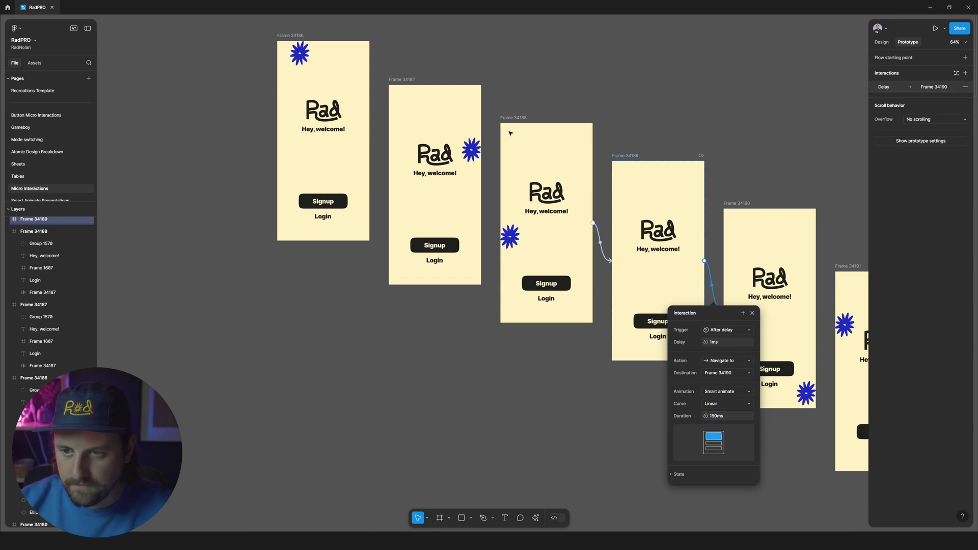
pyautogui.click(519, 142)
pyautogui.hotkey('shift', 'space')
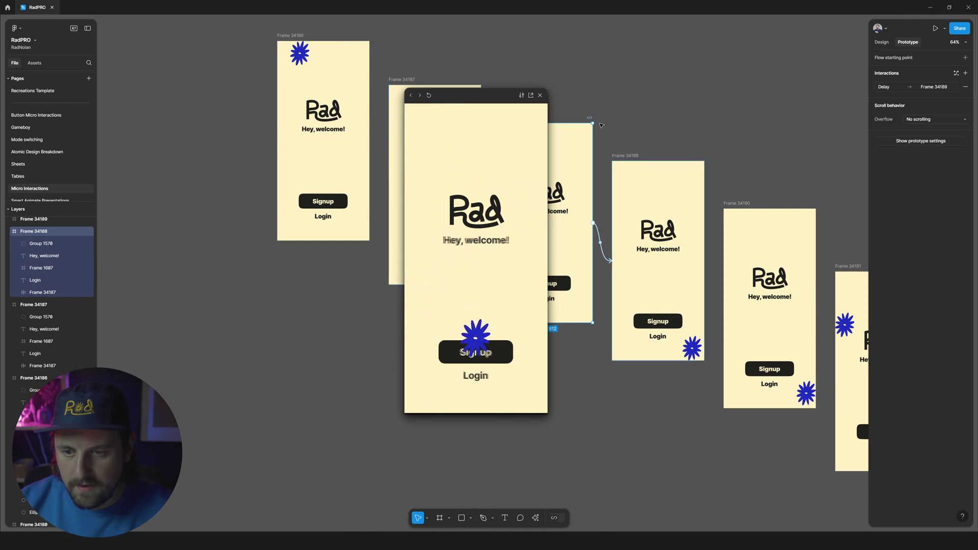
pyautogui.press('Escape')
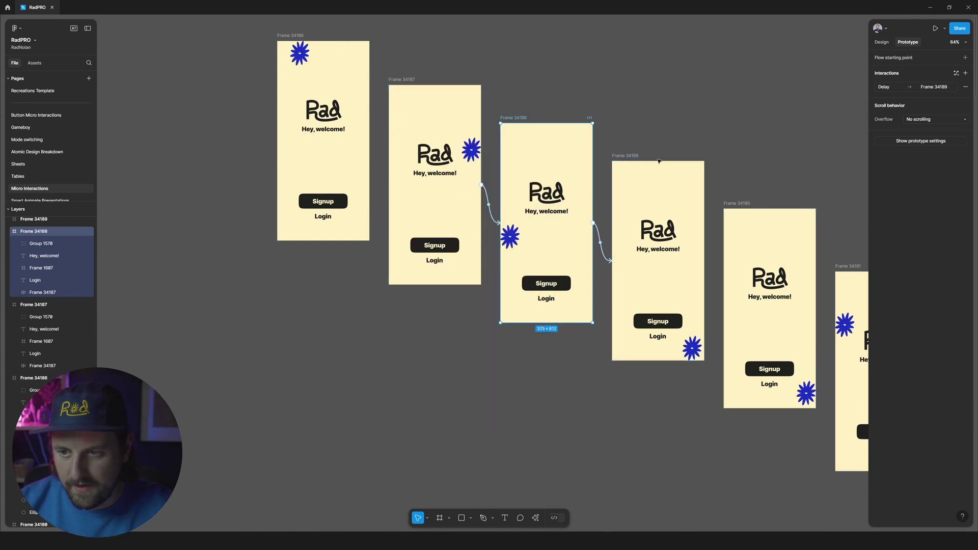
pyautogui.hscroll(3, 712, 244)
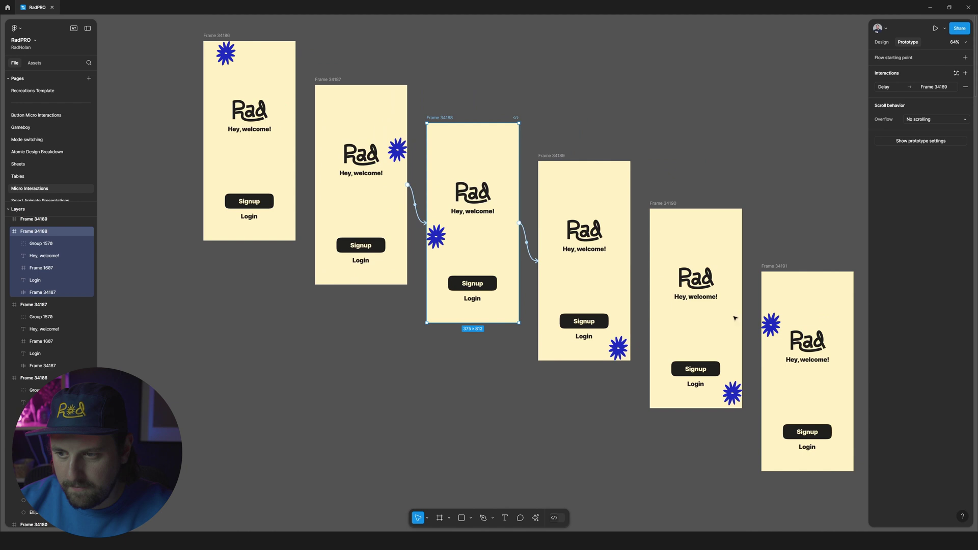
# Check the durations of the fifth-to-sixth and fourth-to-fifth screen connections, and preview the prototype from the first screen
pyautogui.click(678, 193)
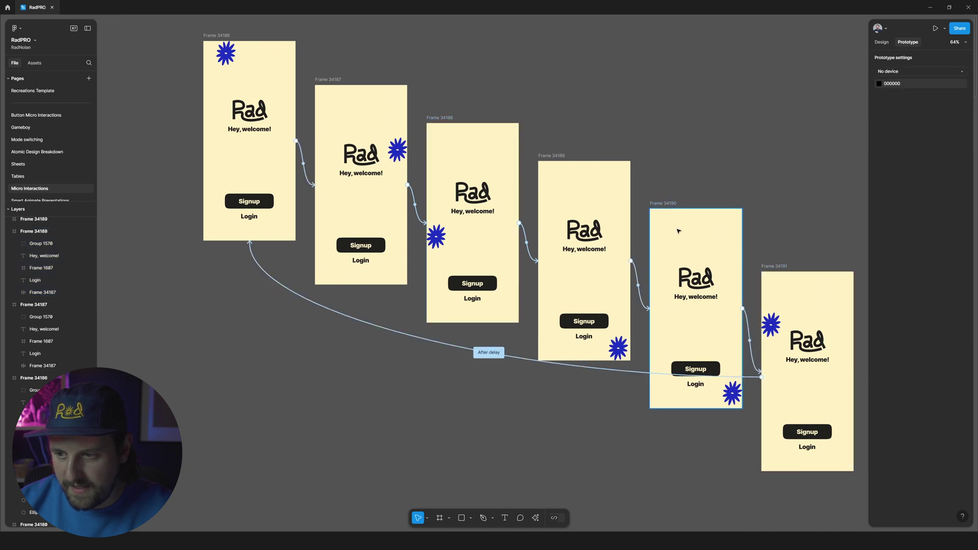
pyautogui.click(750, 345)
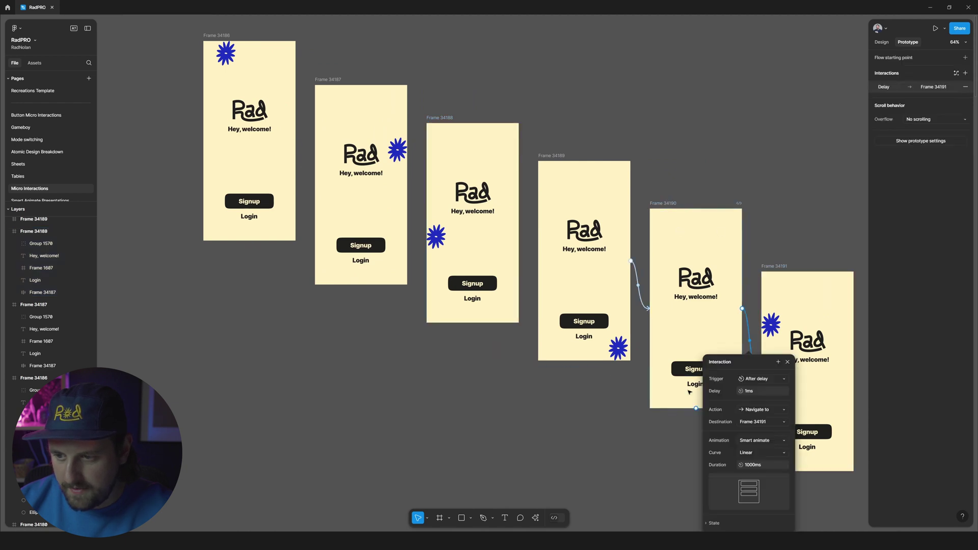
pyautogui.click(573, 399)
pyautogui.click(637, 285)
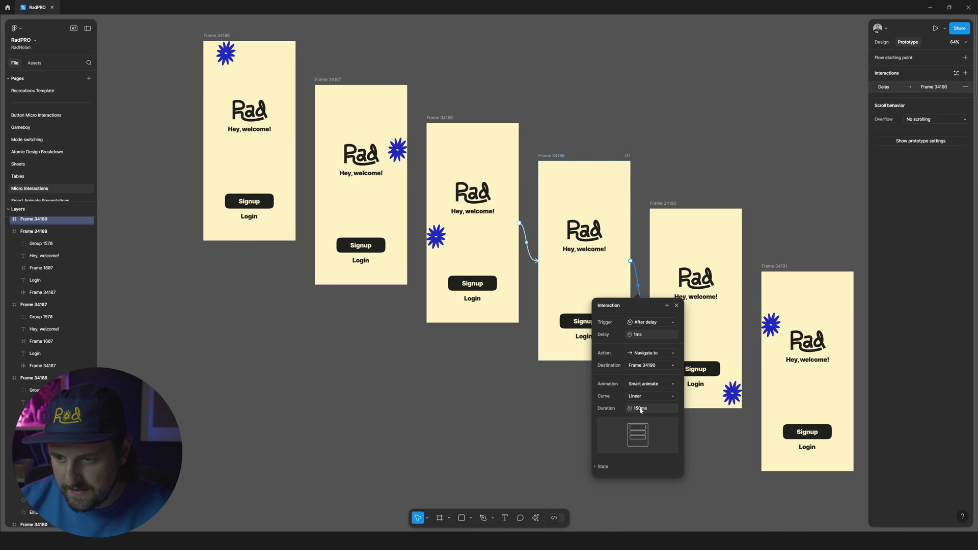
pyautogui.hotkey('shift', 'space')
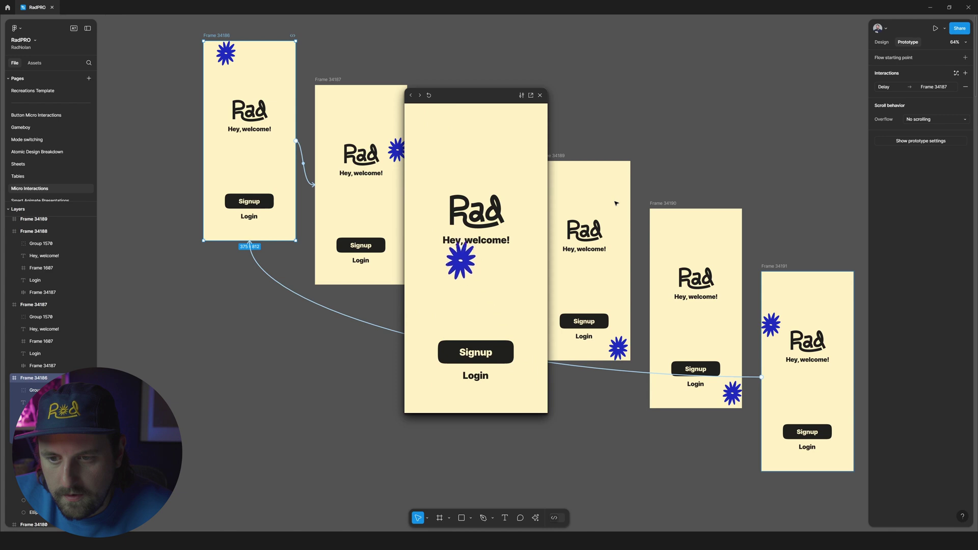
pyautogui.press('Escape')
# Set the fifth-to-sixth screen connection's Smart animate duration to 1500 ms
pyautogui.click(739, 353)
pyautogui.click(751, 346)
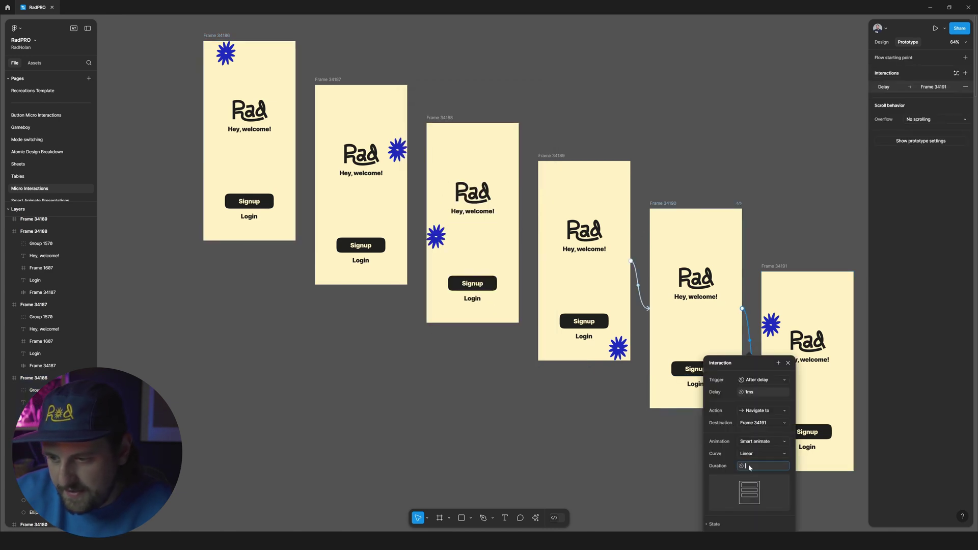
pyautogui.click(751, 112)
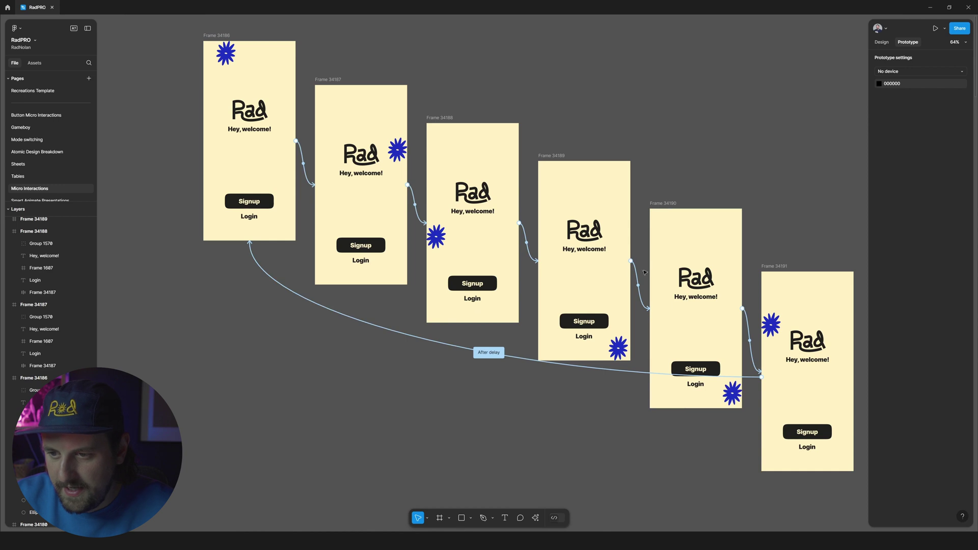
# Shorten the fourth-to-fifth screen connection's Smart animate duration and preview the prototype from the first screen
pyautogui.click(638, 287)
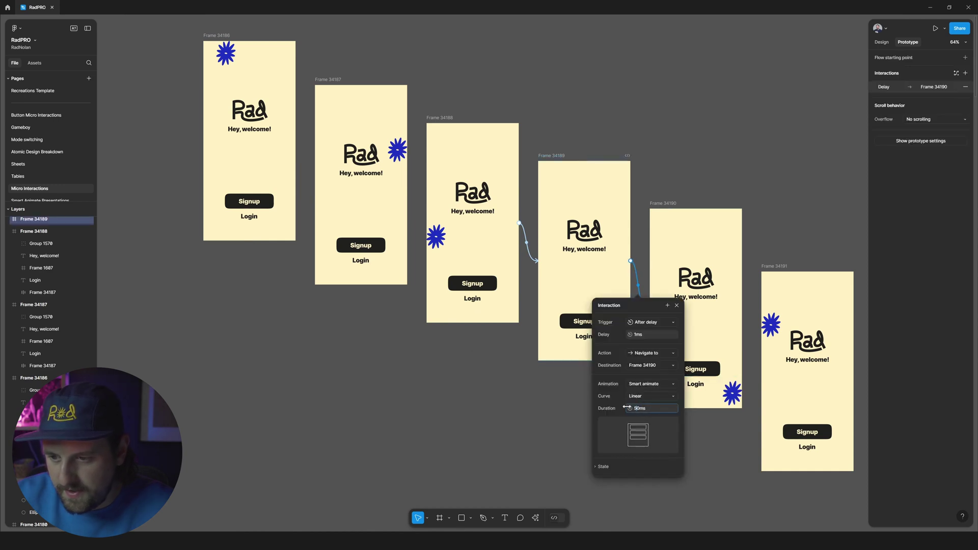
pyautogui.hotkey('shift', 'space')
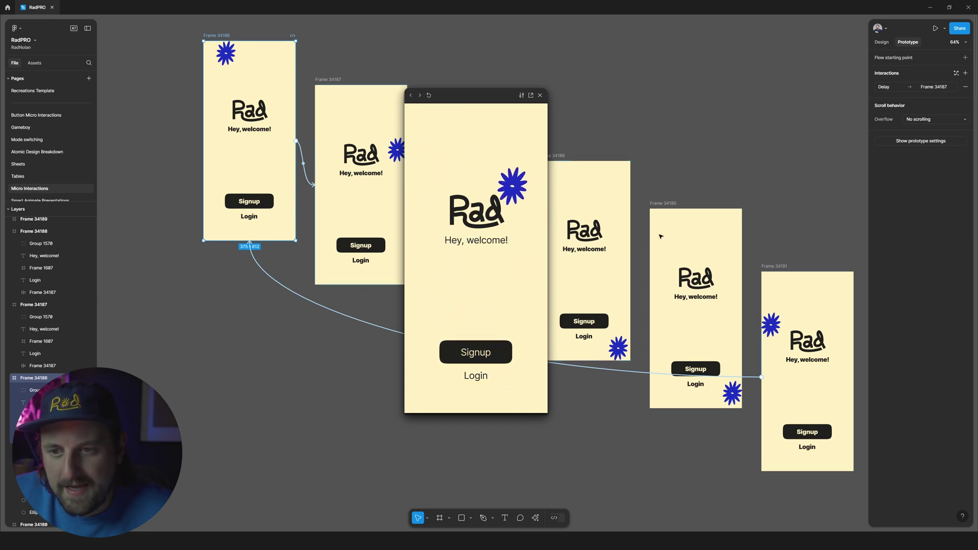
pyautogui.hotkey('shift', 'space')
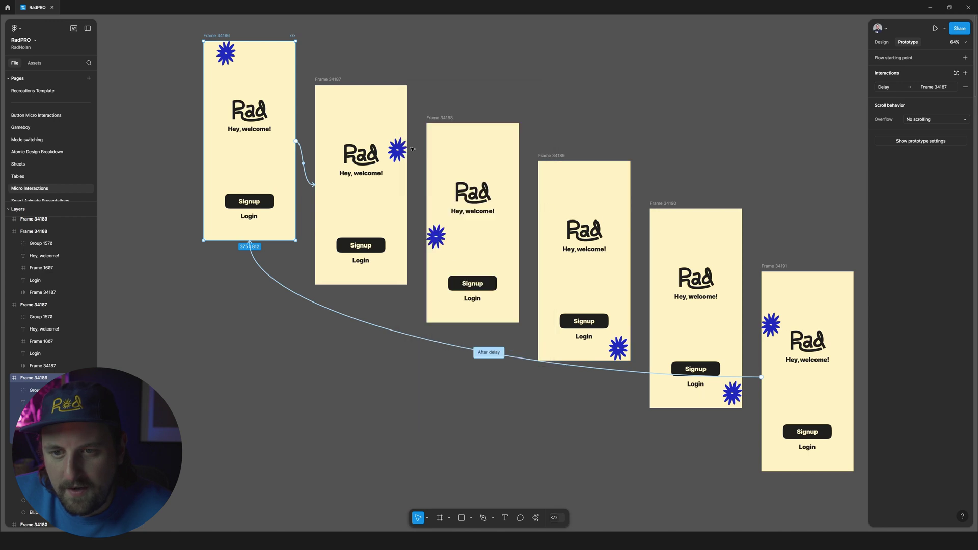
# Nudge the sixth screen's starburst up to Y 128 and preview the prototype from the fourth screen
pyautogui.click(771, 324)
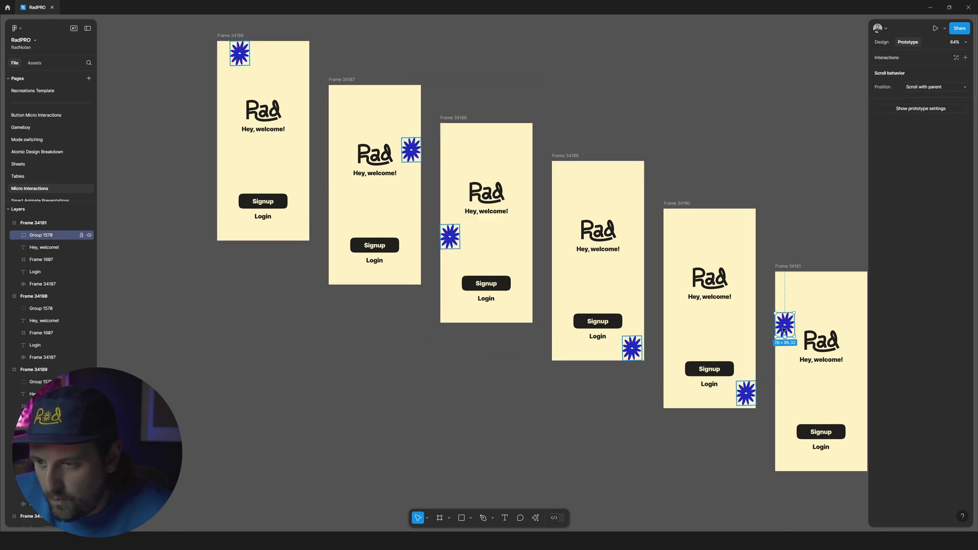
pyautogui.hscroll(3, 776, 325)
pyautogui.hotkey('shift', 'Up')
pyautogui.hotkey('shift', 'Up')
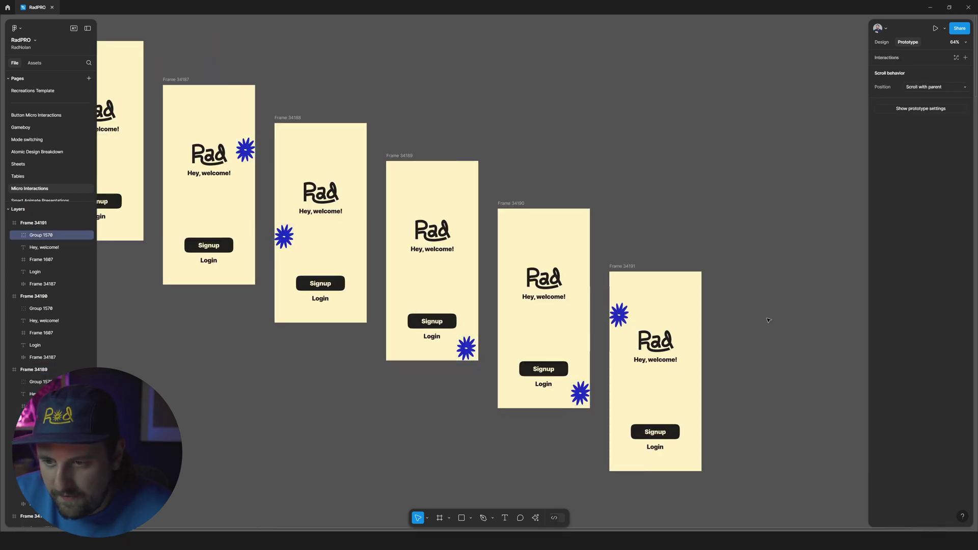
pyautogui.hotkey('shift', 'space')
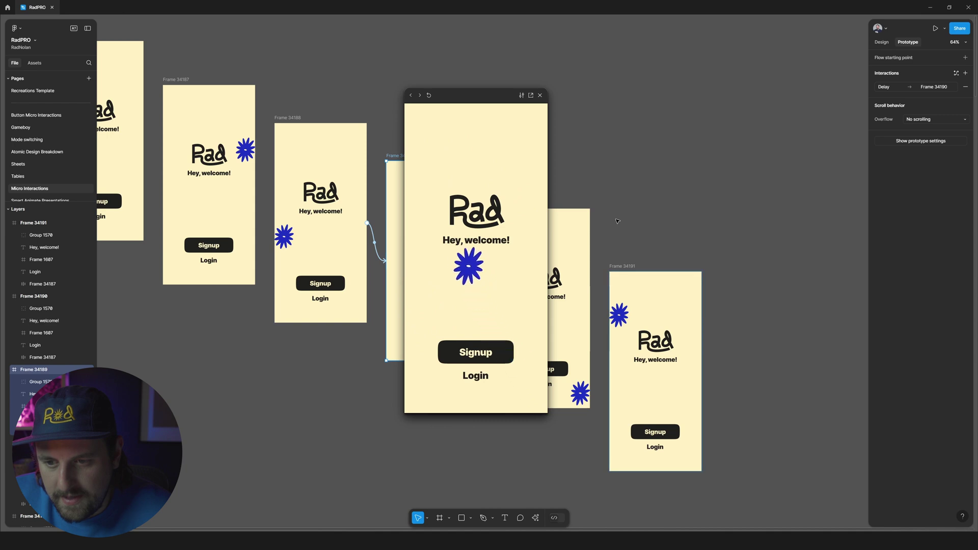
pyautogui.click(540, 96)
# Set the fifth-to-sixth screen connection's duration to 1800 ms and preview the prototype from the fourth screen
pyautogui.click(573, 153)
pyautogui.click(597, 349)
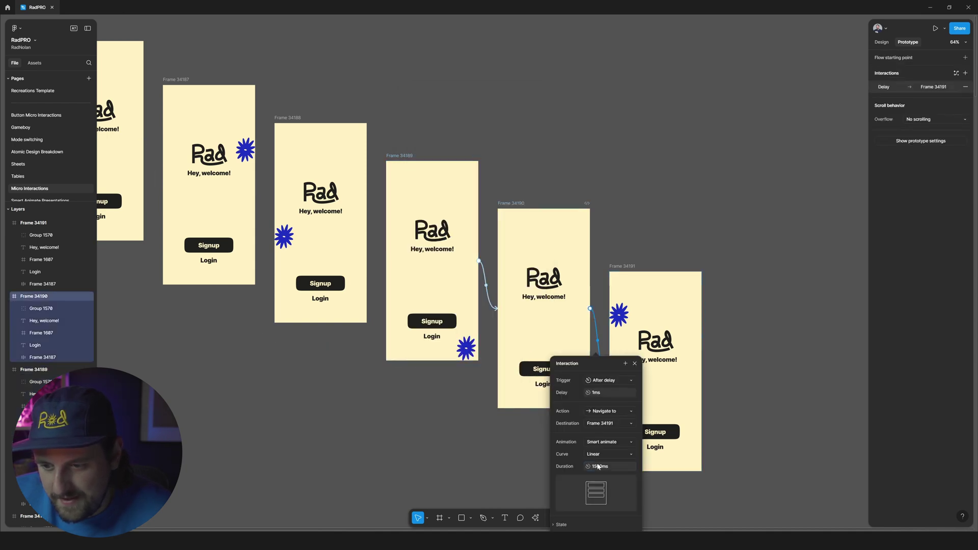
pyautogui.click(600, 467)
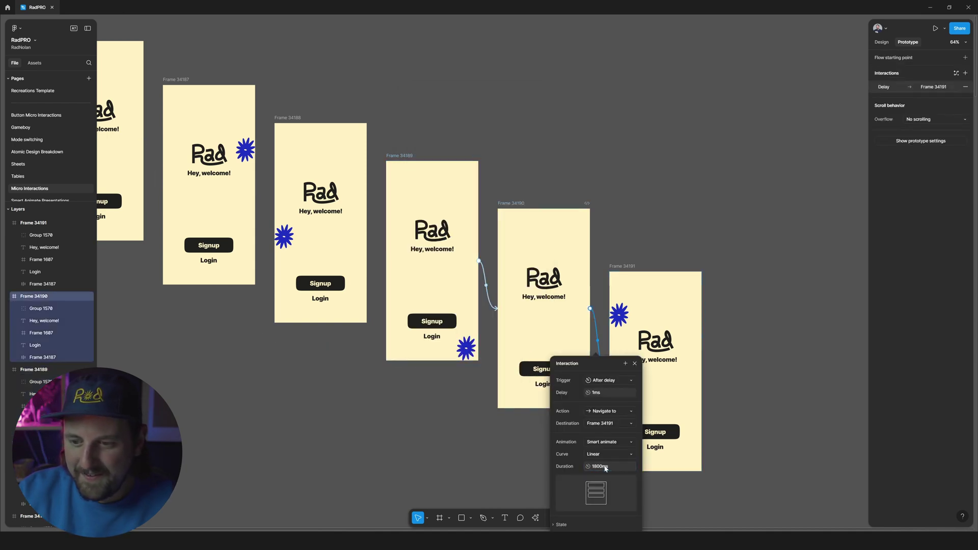
pyautogui.press('Escape')
pyautogui.click(405, 161)
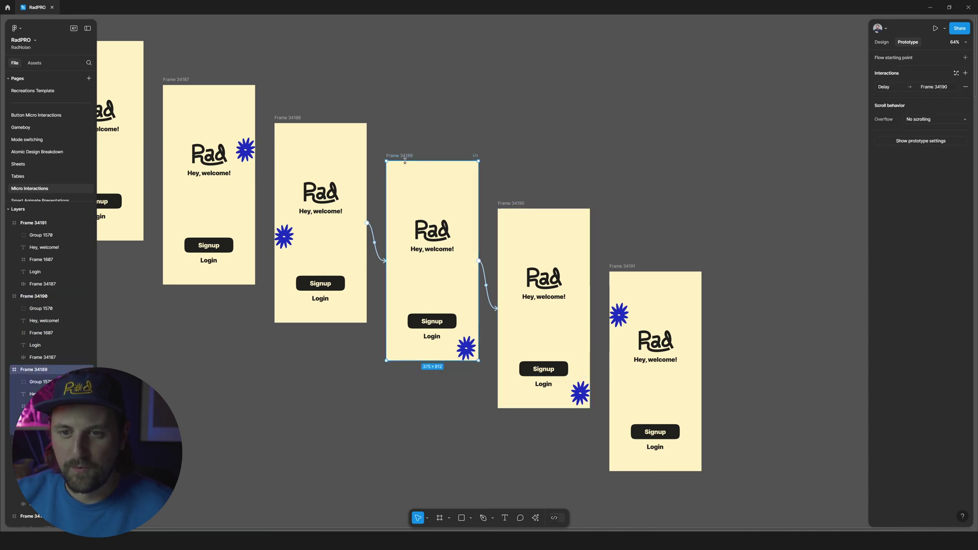
pyautogui.hotkey('shift', 'space')
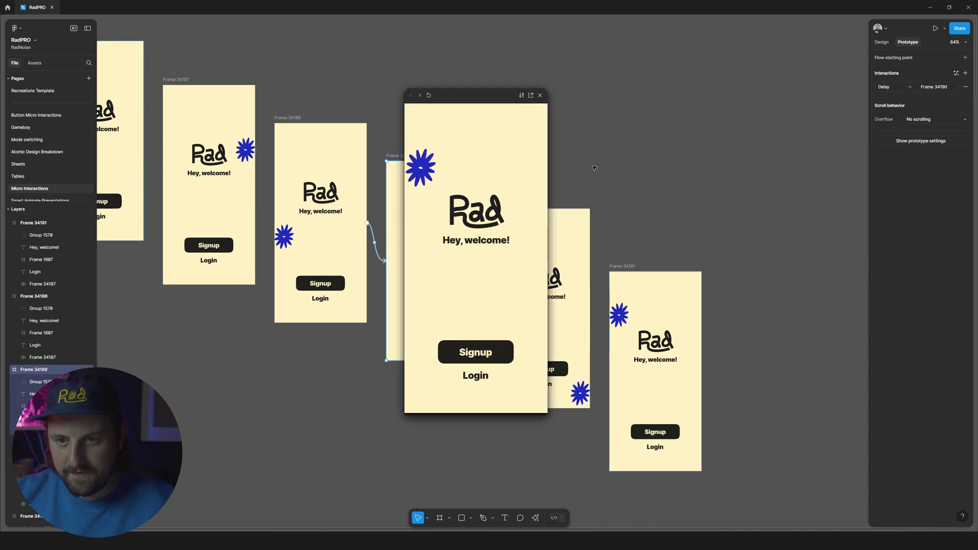
pyautogui.hotkey('shift', 'space')
pyautogui.hscroll(-5, 489, 77)
pyautogui.press('Escape')
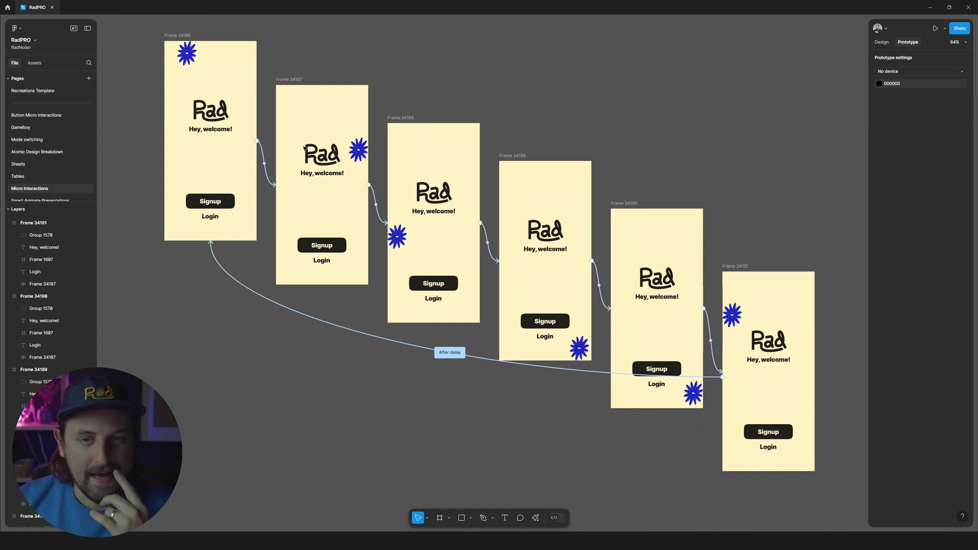
# Recolor the second screen's starburst bright green (20C34B) by shifting the hue of its selection color
pyautogui.click(358, 150)
pyautogui.hotkey('ctrl', 'alt', 'a')
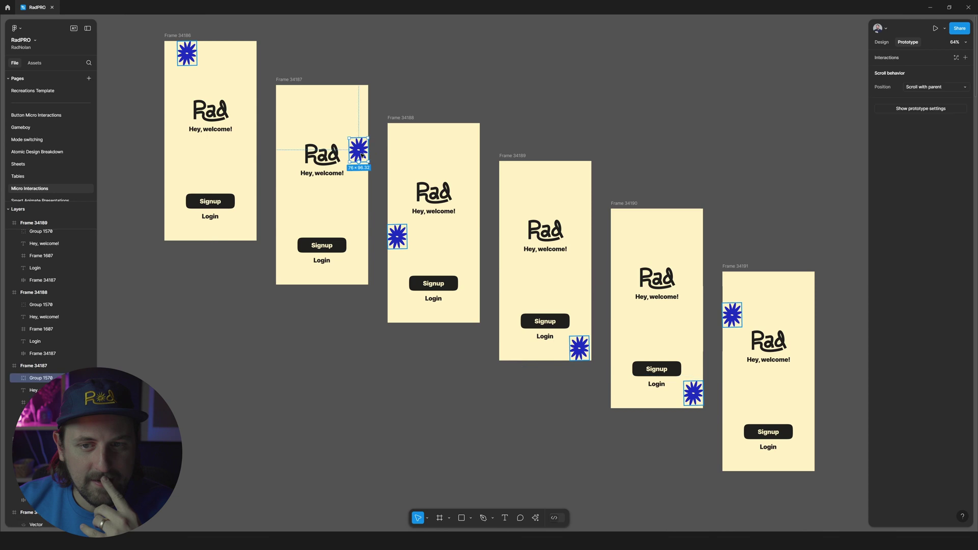
pyautogui.click(881, 42)
pyautogui.click(879, 304)
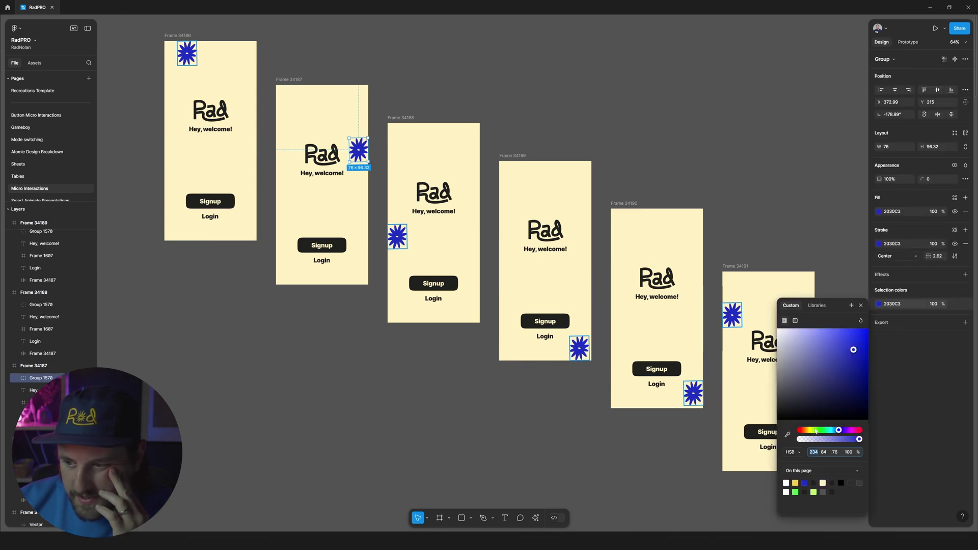
pyautogui.moveTo(815, 432); pyautogui.dragTo(824, 433)
# Recolor the third screen's starburst golden (C39220) by shifting the hue of its selection color
pyautogui.click(398, 237)
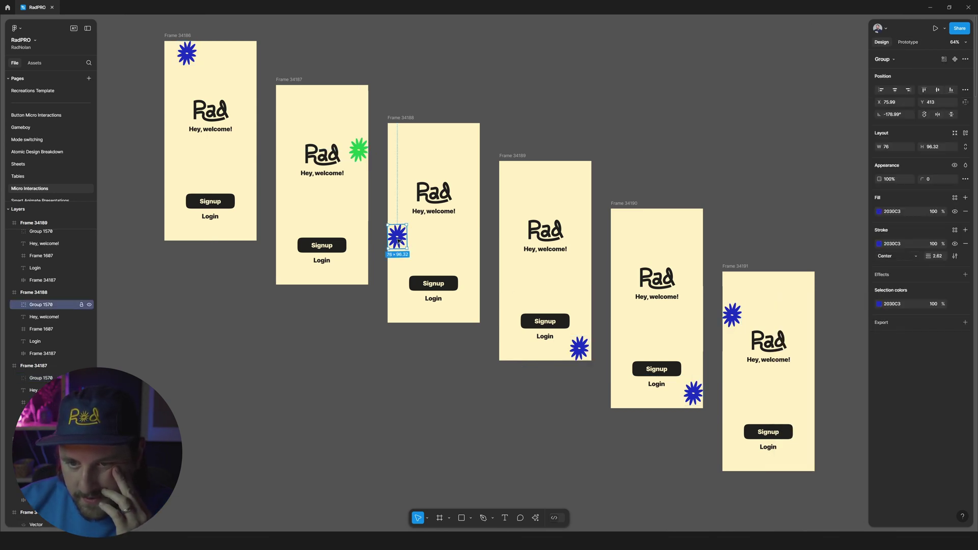
pyautogui.click(879, 303)
pyautogui.moveTo(812, 430); pyautogui.dragTo(806, 431)
# Recolor the fourth screen's starburst purple (7720C3) by shifting the hue of its selection color
pyautogui.click(579, 349)
pyautogui.click(876, 304)
pyautogui.moveTo(839, 430)
pyautogui.mouseDown()
pyautogui.moveTo(811, 430)
pyautogui.moveTo(845, 434)
pyautogui.mouseUp()
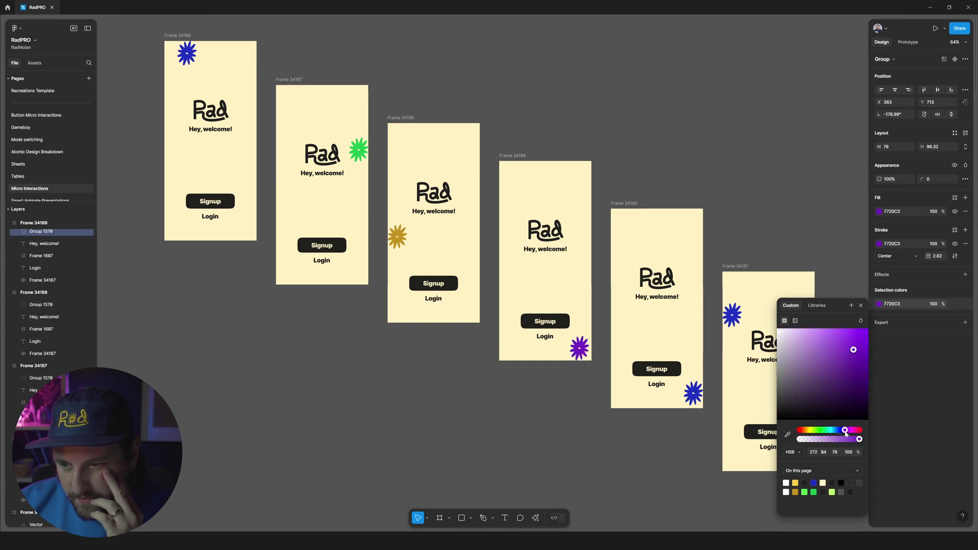
pyautogui.click(695, 402)
pyautogui.hscroll(3, 697, 404)
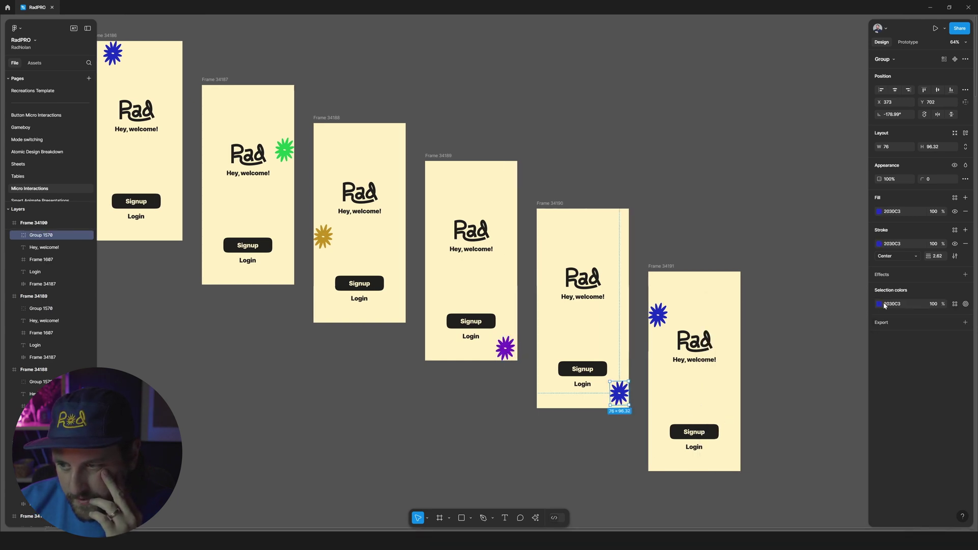
pyautogui.hscroll(-1, 734, 320)
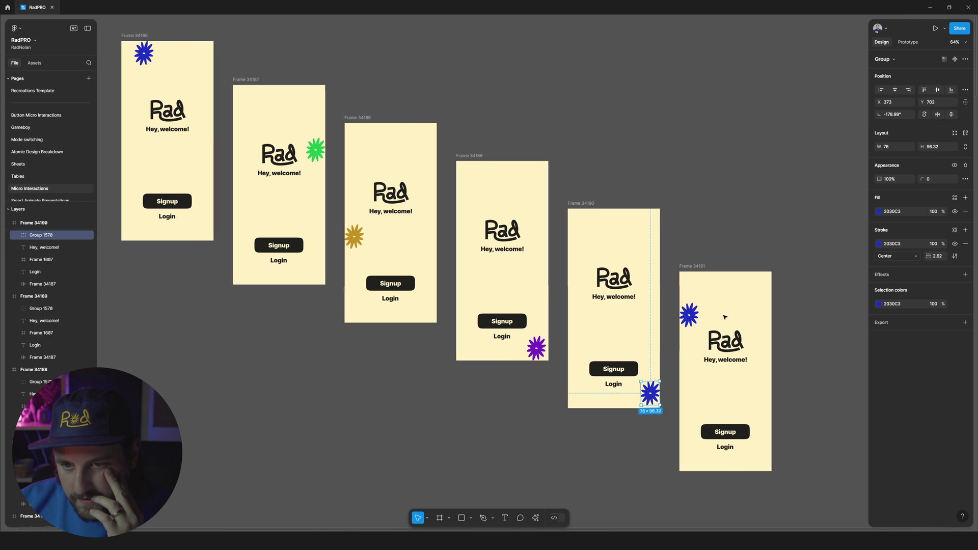
pyautogui.click(694, 326)
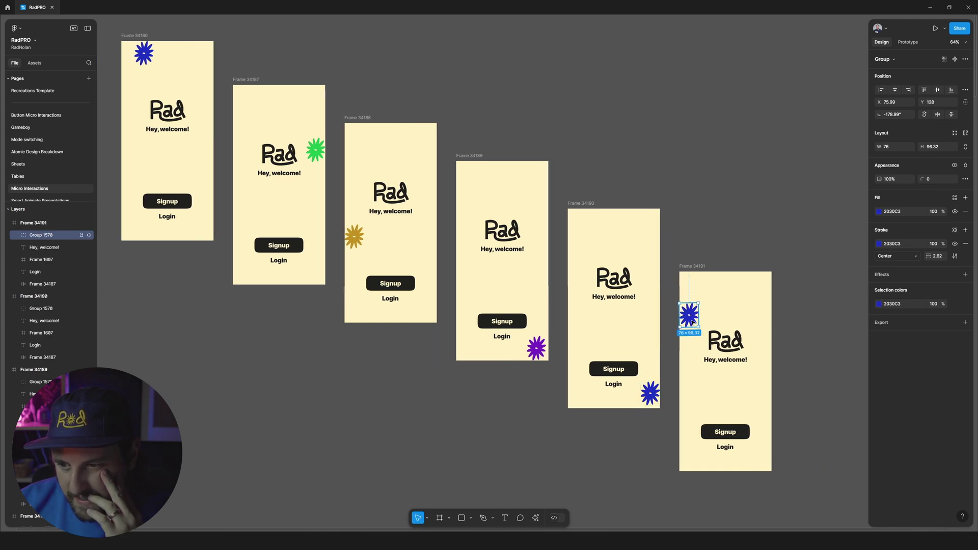
pyautogui.click(956, 305)
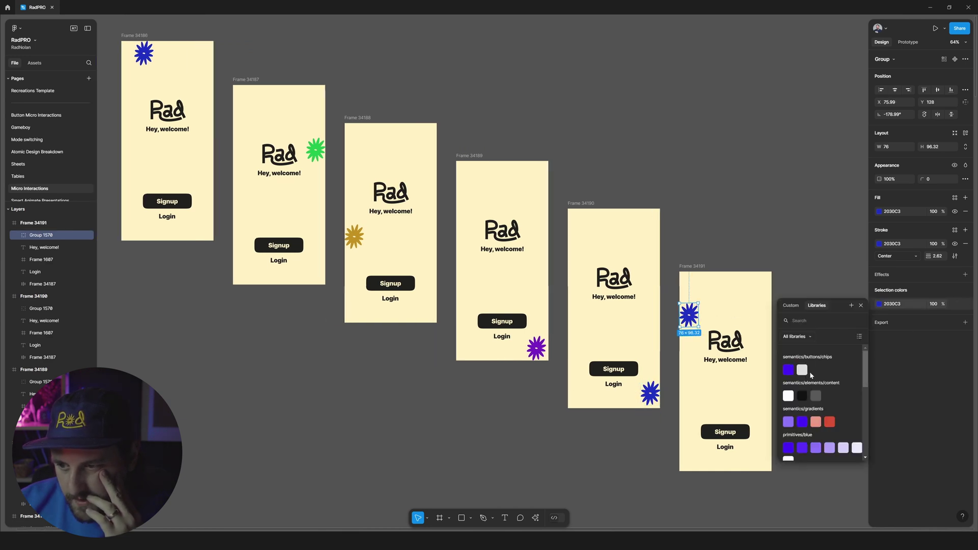
pyautogui.click(873, 283)
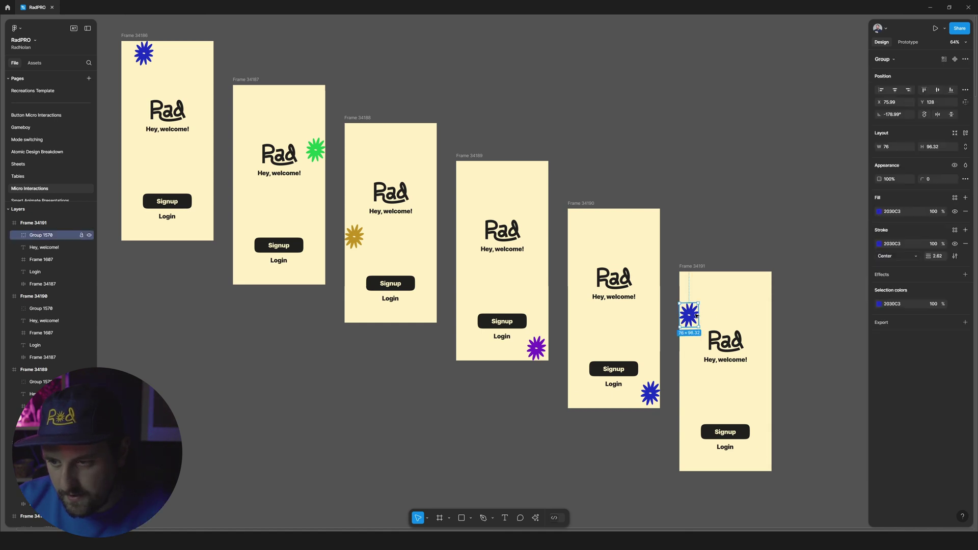
# Give the sixth screen's starburst the green sampled from the second screen's starburst
pyautogui.click(879, 304)
pyautogui.click(788, 437)
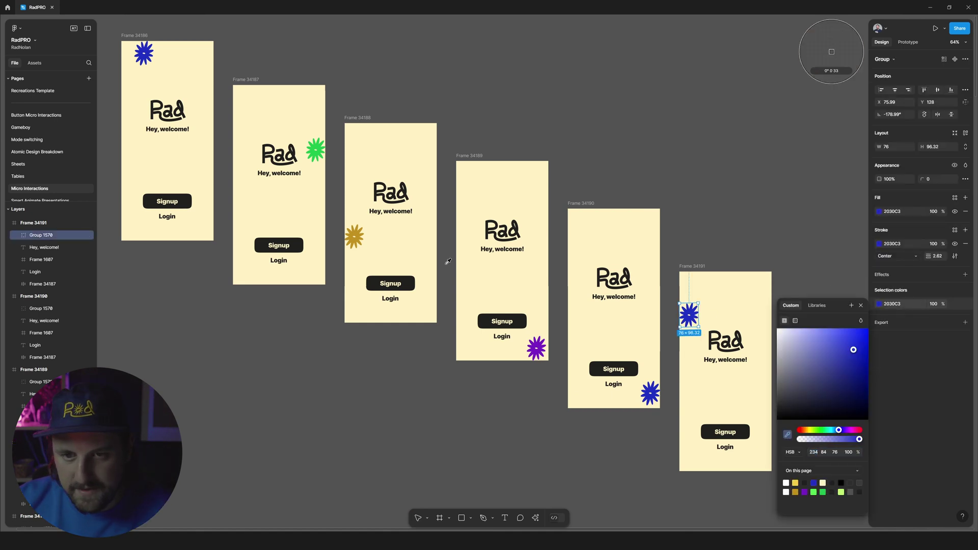
pyautogui.click(323, 153)
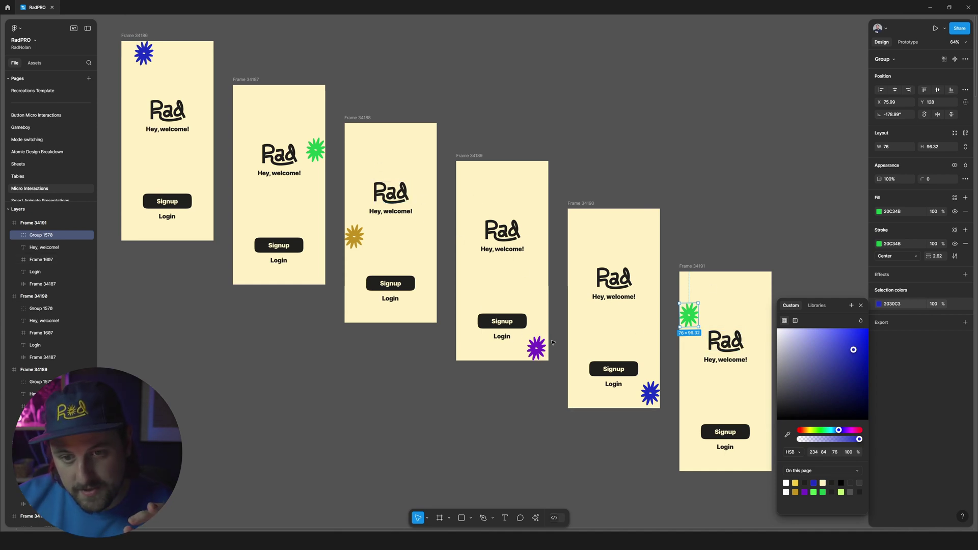
# Give the fourth screen's starburst the blue sampled from the first screen's starburst
pyautogui.click(357, 240)
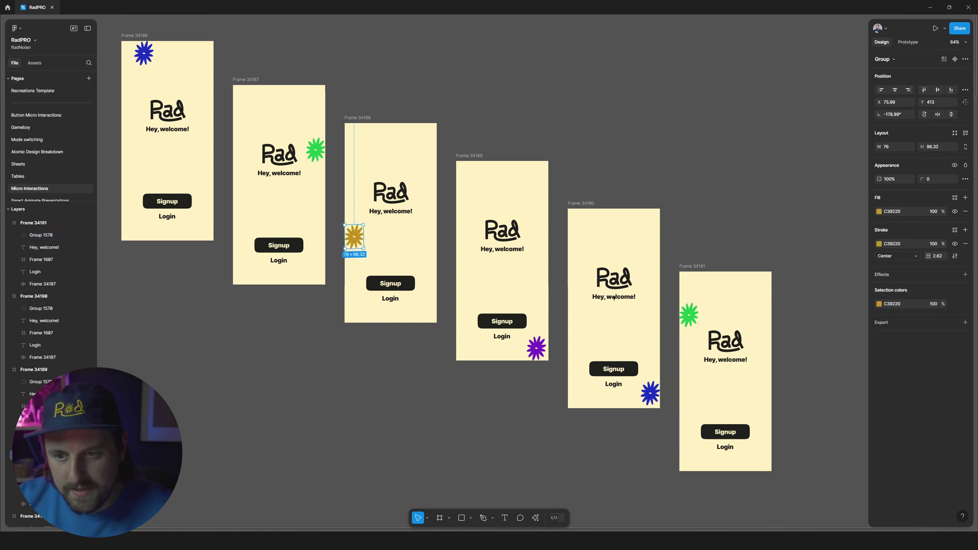
pyautogui.click(539, 346)
pyautogui.click(879, 305)
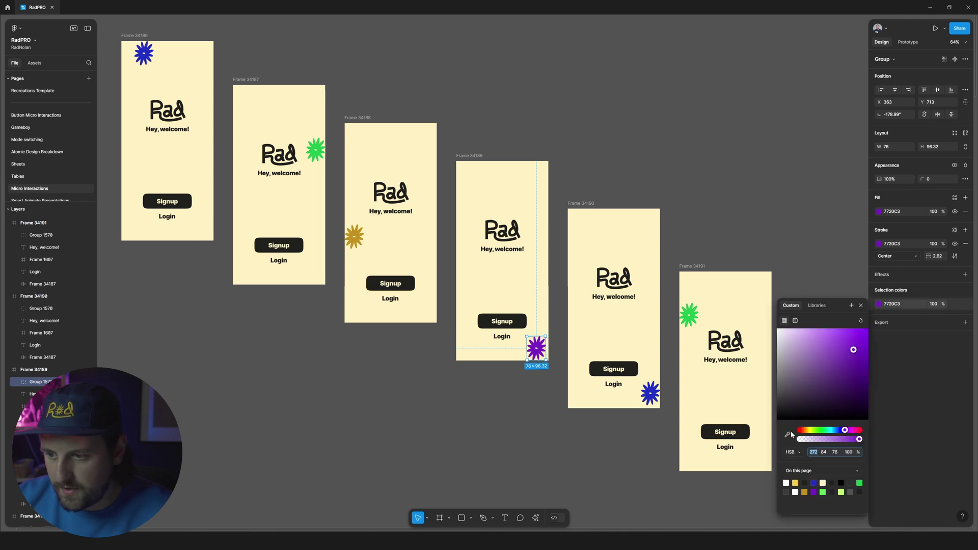
pyautogui.click(788, 434)
pyautogui.click(145, 49)
# Recolor the fifth screen's starburst with a green sampled from the sixth screen's starburst
pyautogui.click(651, 394)
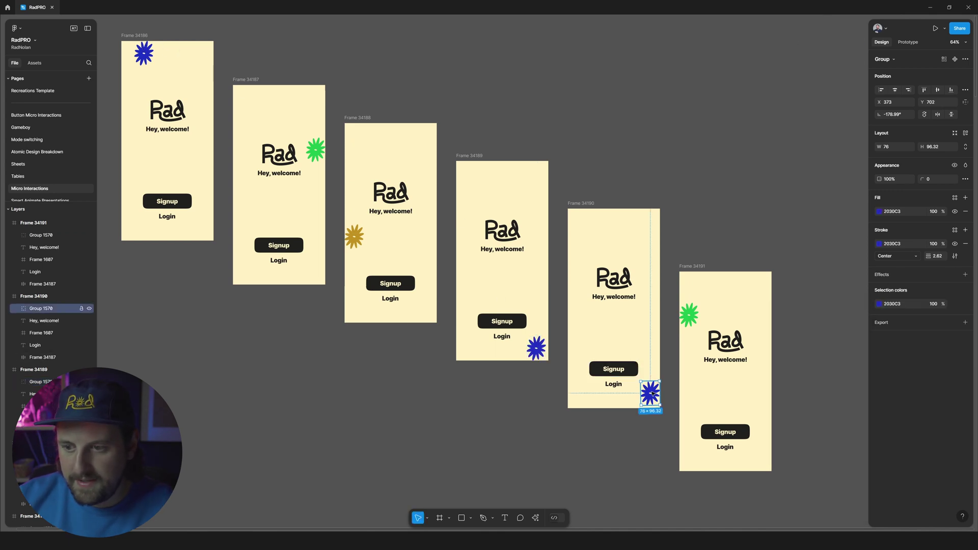
pyautogui.click(878, 305)
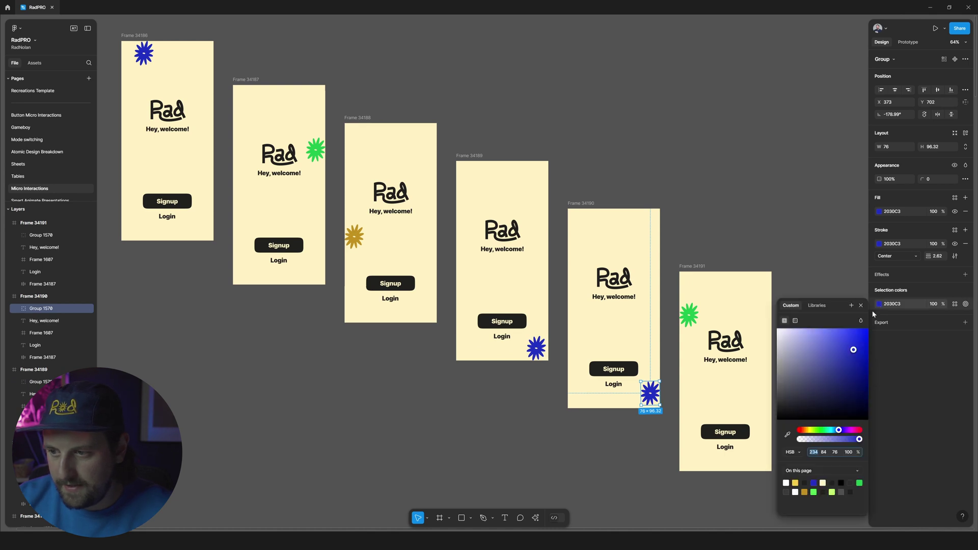
pyautogui.click(788, 436)
pyautogui.click(689, 314)
# Give the sixth screen's starburst the golden color sampled from the third screen's starburst
pyautogui.click(688, 316)
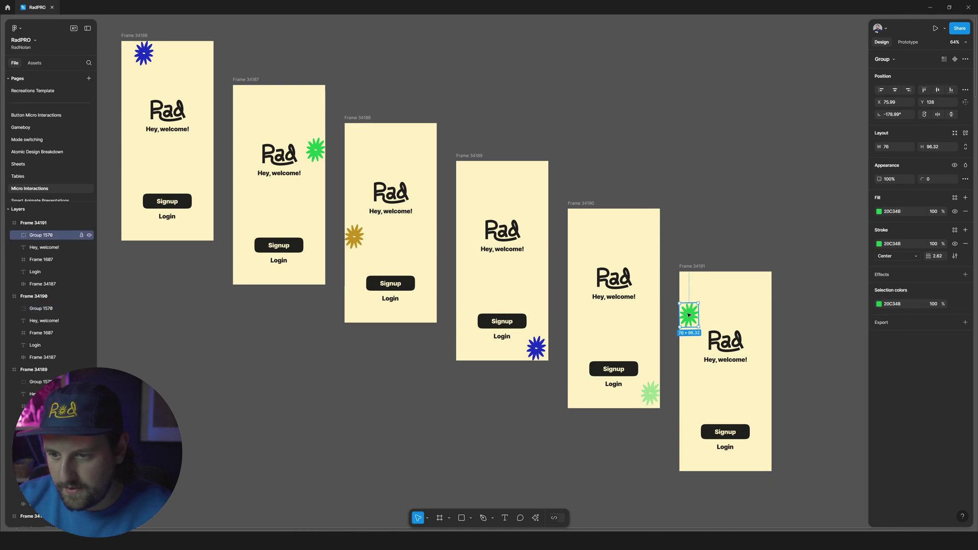
pyautogui.click(879, 304)
pyautogui.click(788, 435)
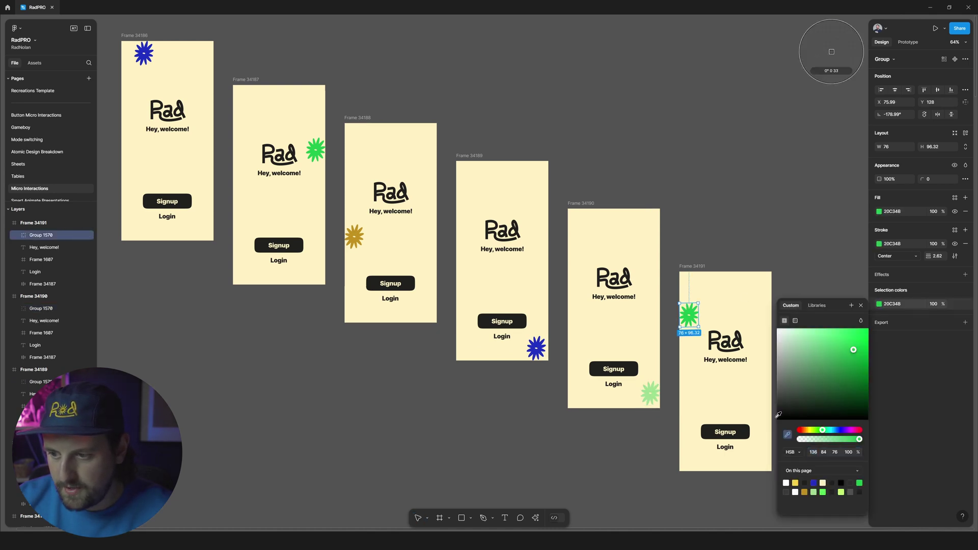
pyautogui.click(355, 235)
# Give the fifth screen's starburst the green sampled from the second screen's starburst
pyautogui.click(651, 393)
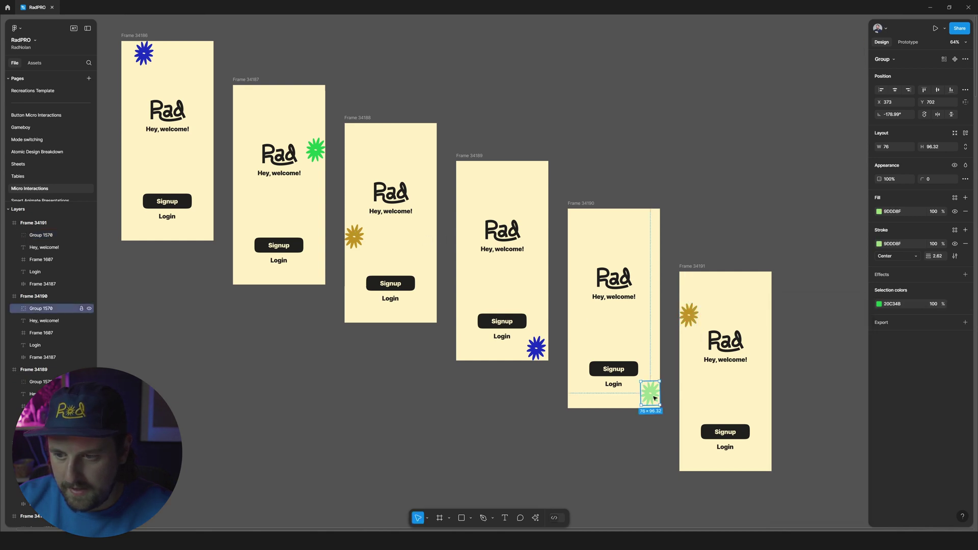
pyautogui.click(879, 305)
pyautogui.click(789, 434)
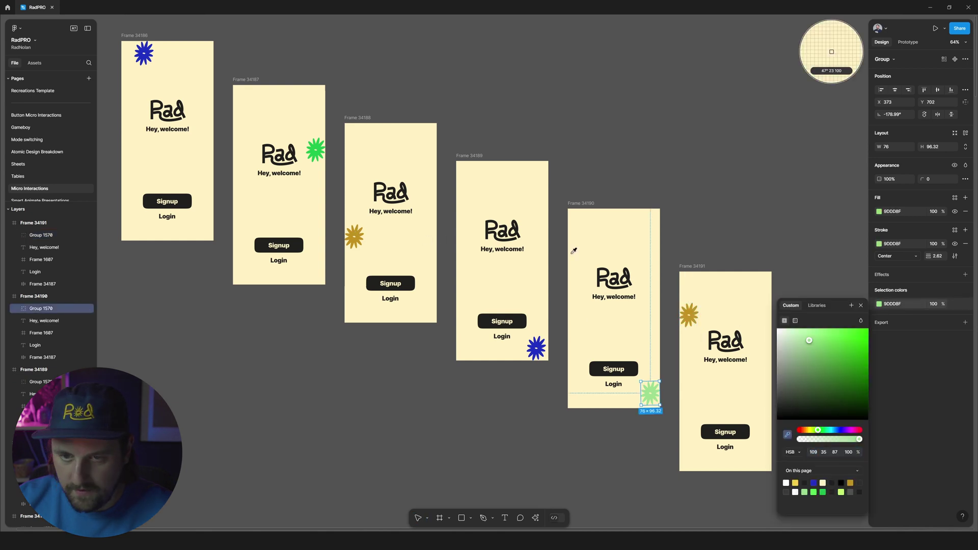
pyautogui.click(316, 149)
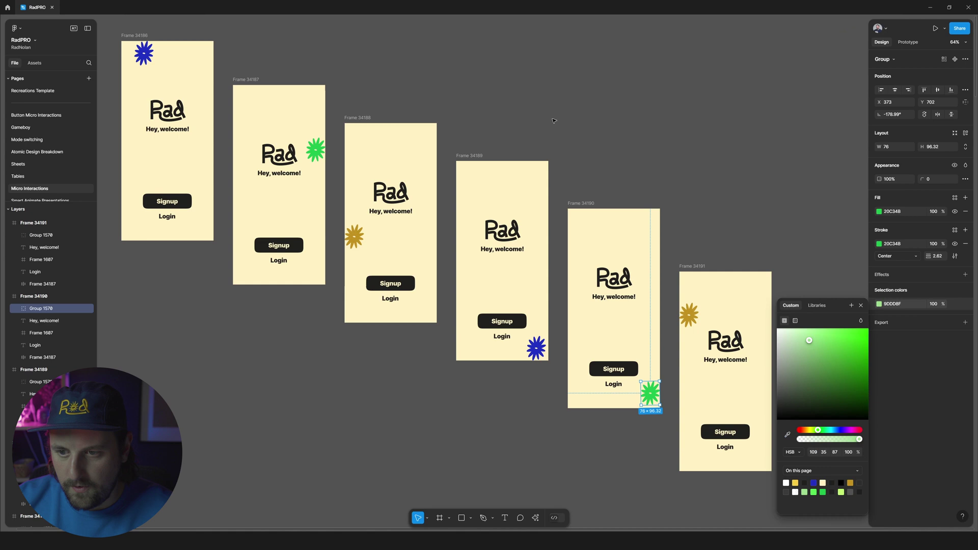
pyautogui.click(275, 54)
# Preview the prototype from the first screen to check the starburst's color-changing loop, and close the preview
pyautogui.click(152, 35)
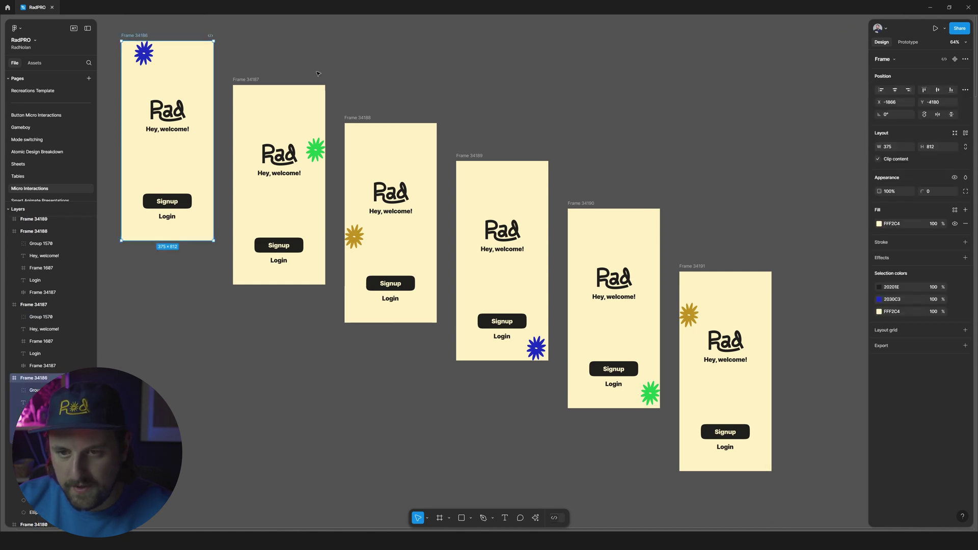
pyautogui.hotkey('shift', 'space')
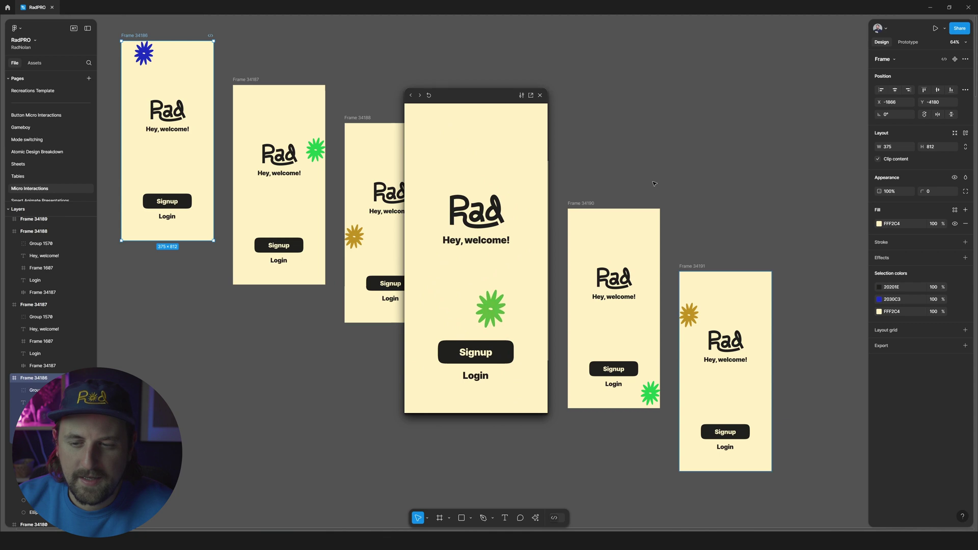
pyautogui.hscroll(-1, 654, 184)
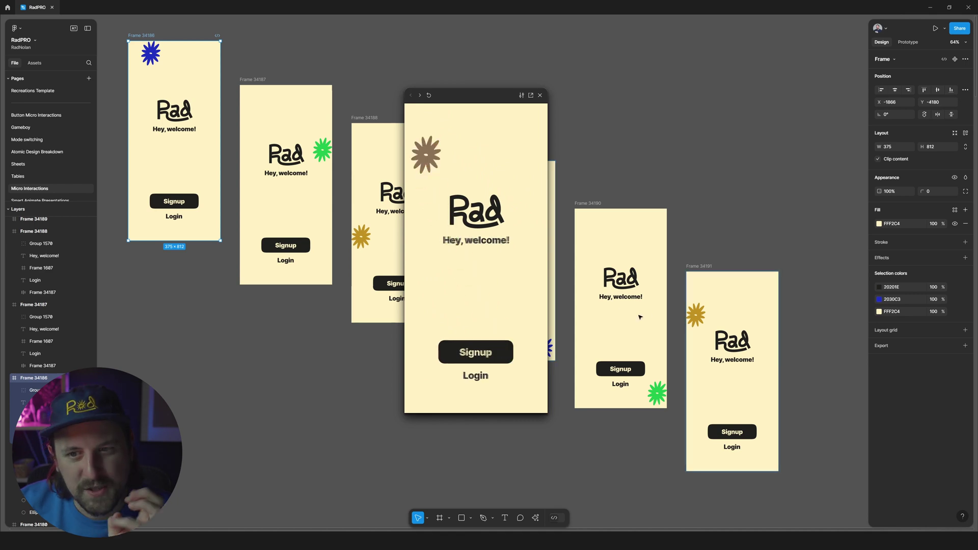
pyautogui.click(541, 96)
pyautogui.scroll(2, 635, 169)
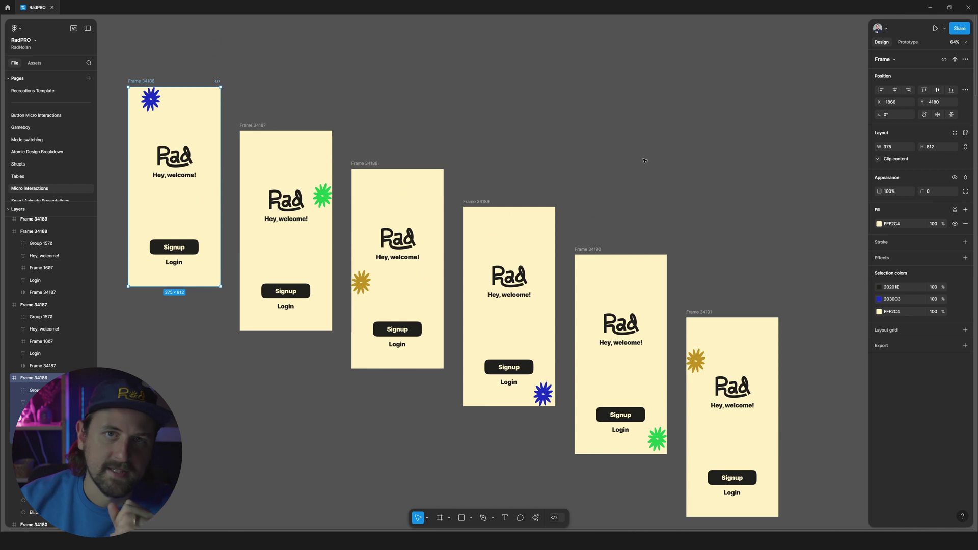
# Create a new local variable collection named "Loader Colo"
pyautogui.click(816, 44)
pyautogui.click(908, 41)
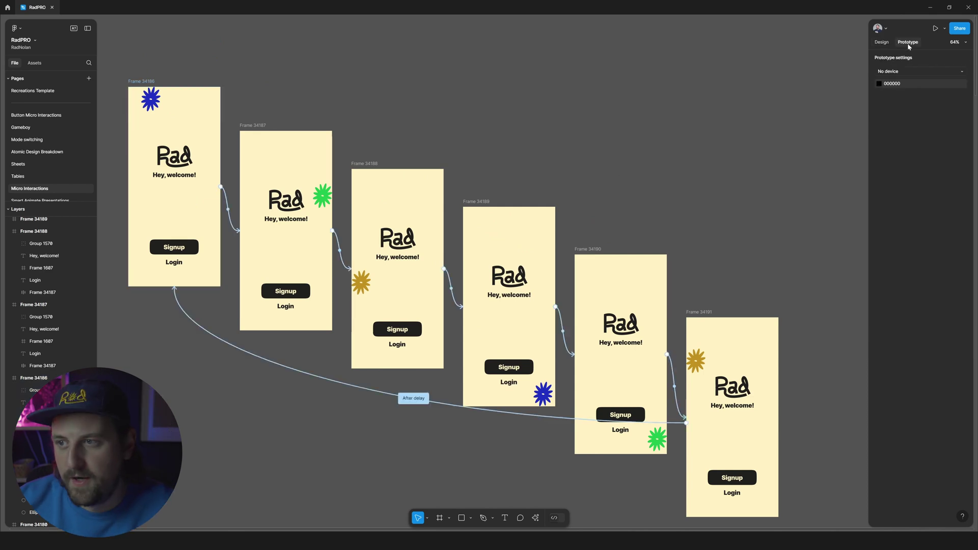
pyautogui.click(882, 41)
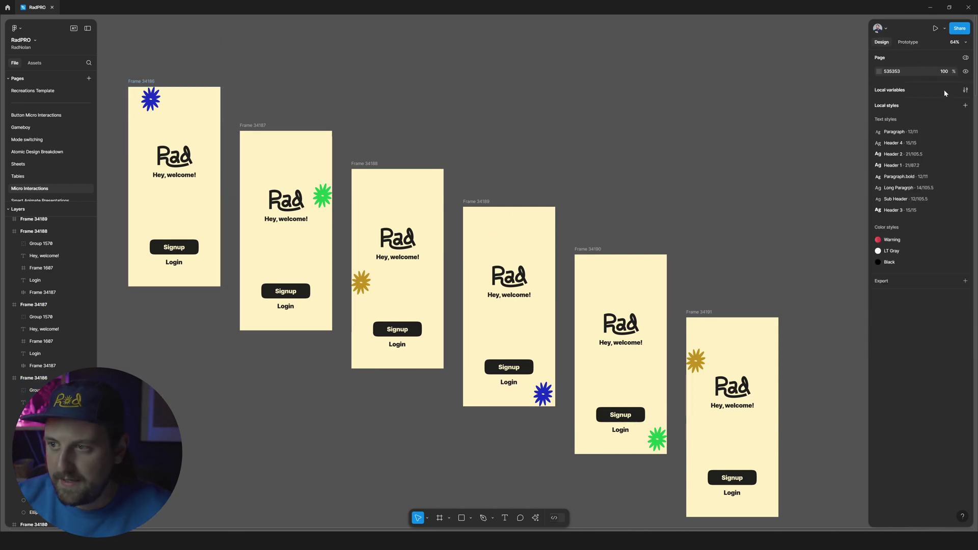
pyautogui.click(966, 89)
pyautogui.click(680, 46)
pyautogui.click(689, 47)
pyautogui.click(693, 47)
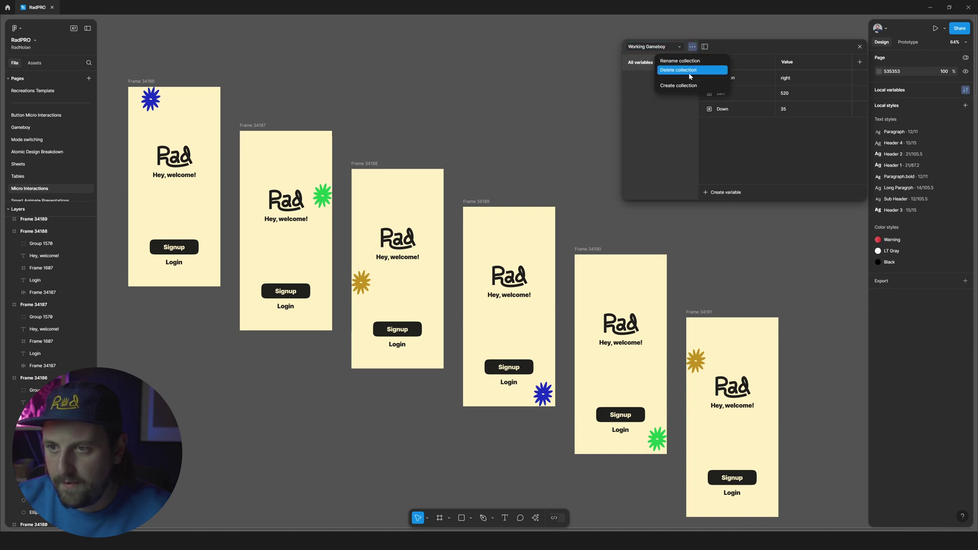
pyautogui.click(679, 86)
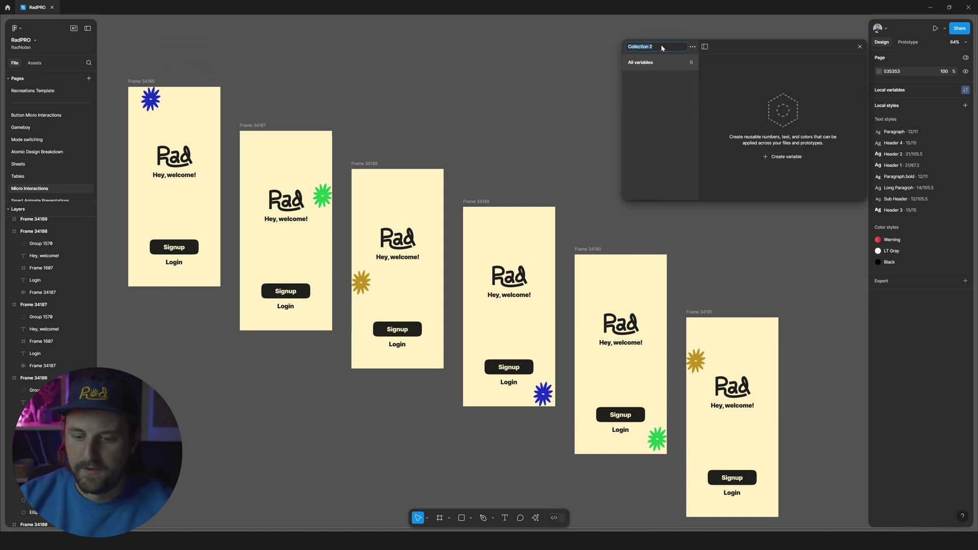
pyautogui.write('IO')
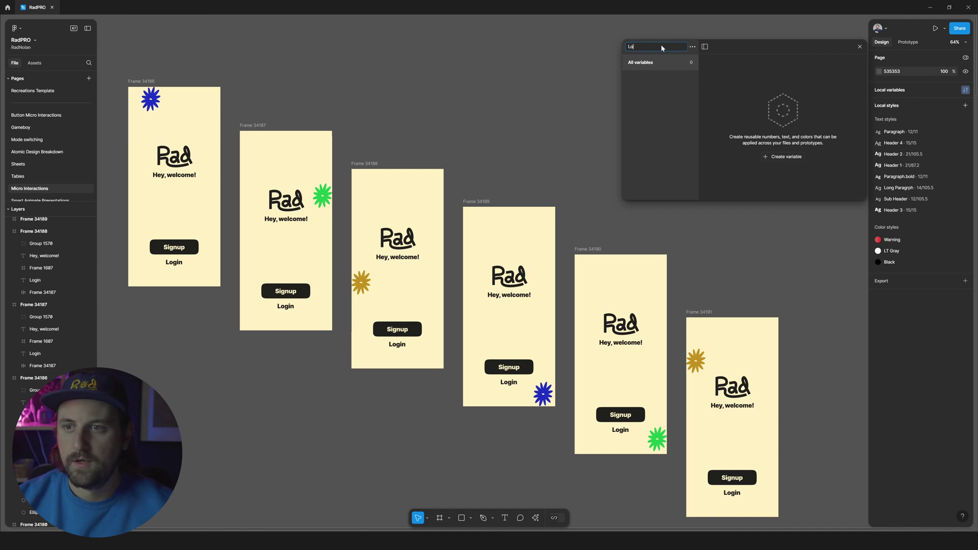
pyautogui.click(661, 47)
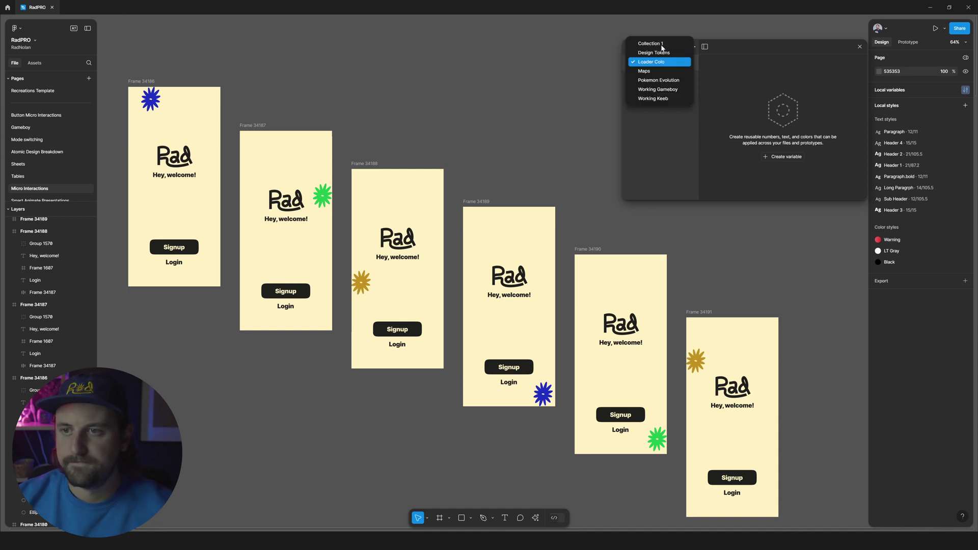
pyautogui.click(692, 66)
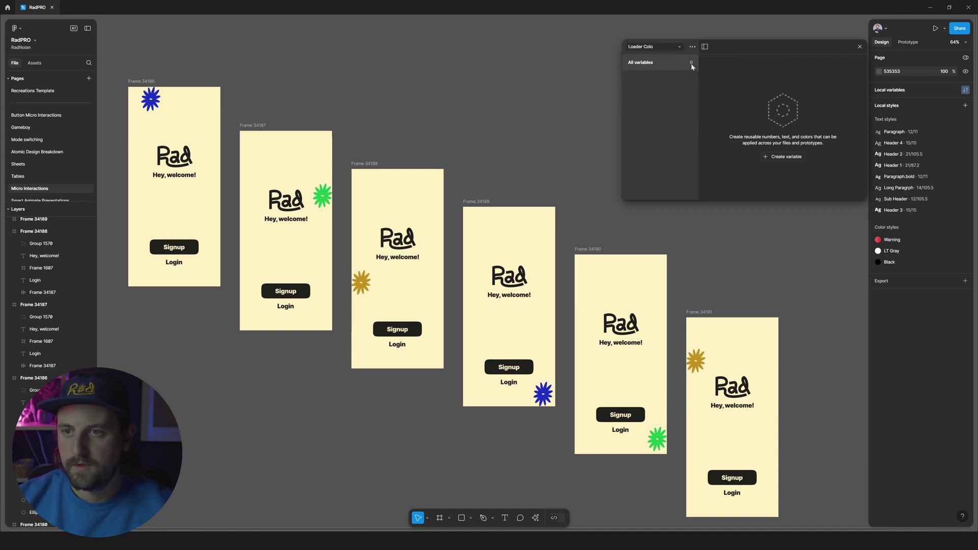
# Create a color variable in the Loader Colo collection with the blue 2030C3 sampled from the first screen's starburst
pyautogui.click(783, 157)
pyautogui.click(780, 173)
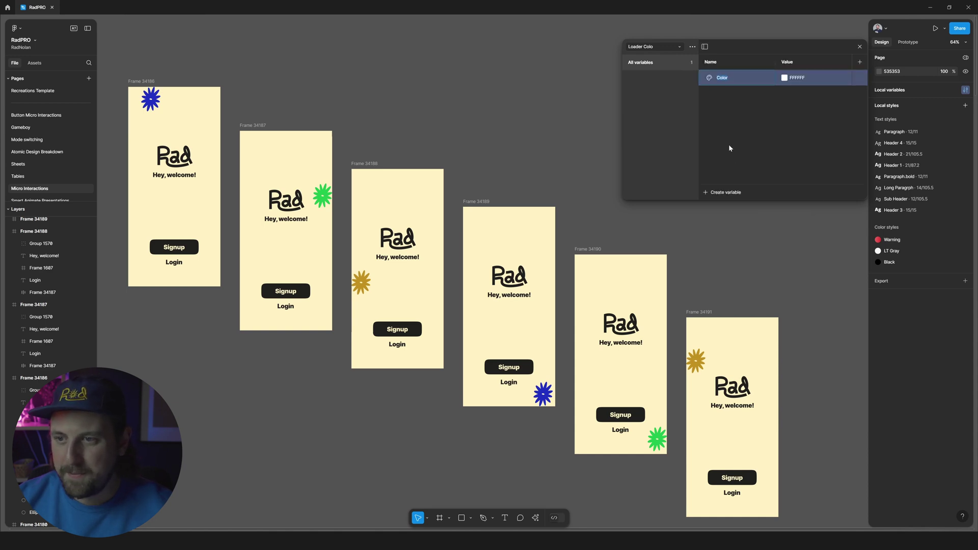
pyautogui.click(730, 158)
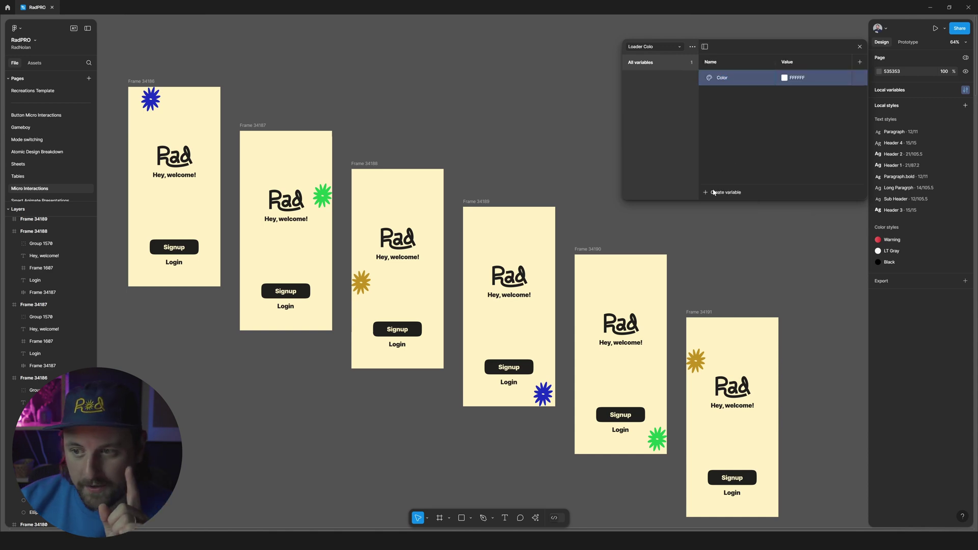
pyautogui.click(785, 78)
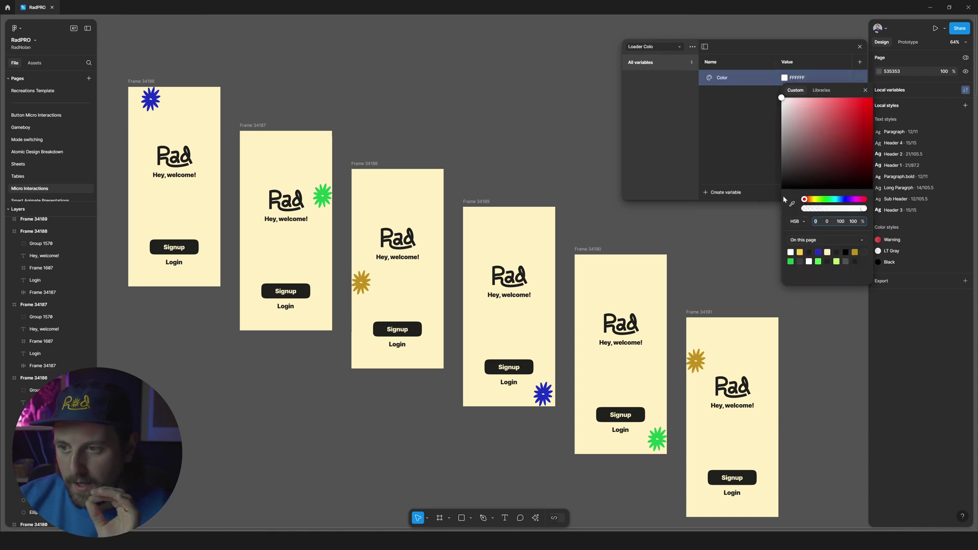
pyautogui.click(158, 93)
pyautogui.click(724, 96)
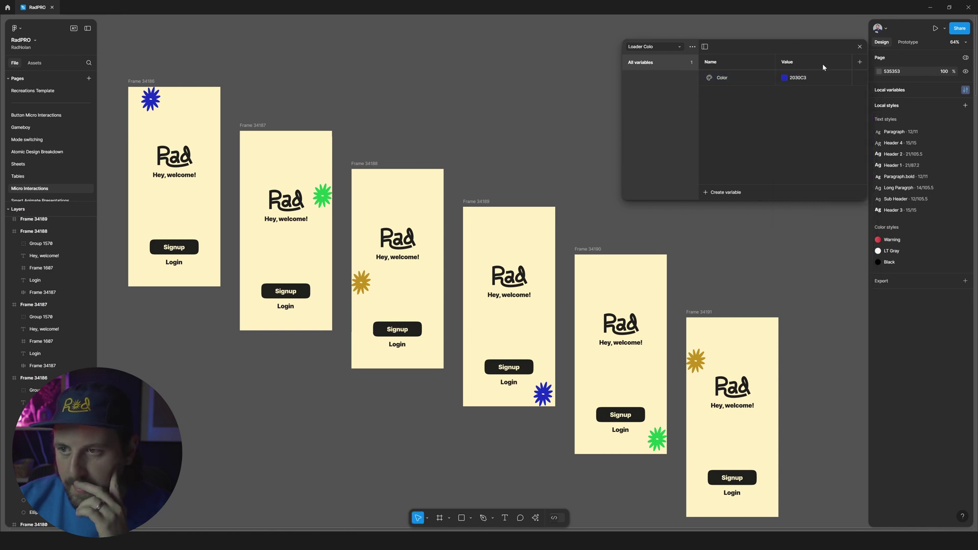
# Add a second mode to the collection and set its color to the green 20C34B sampled from the second screen's starburst
pyautogui.click(860, 63)
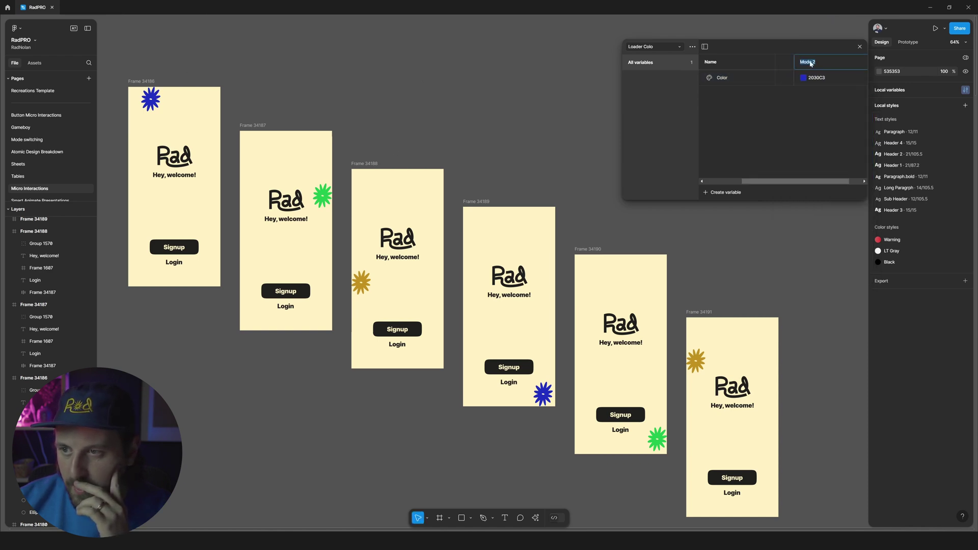
pyautogui.click(803, 78)
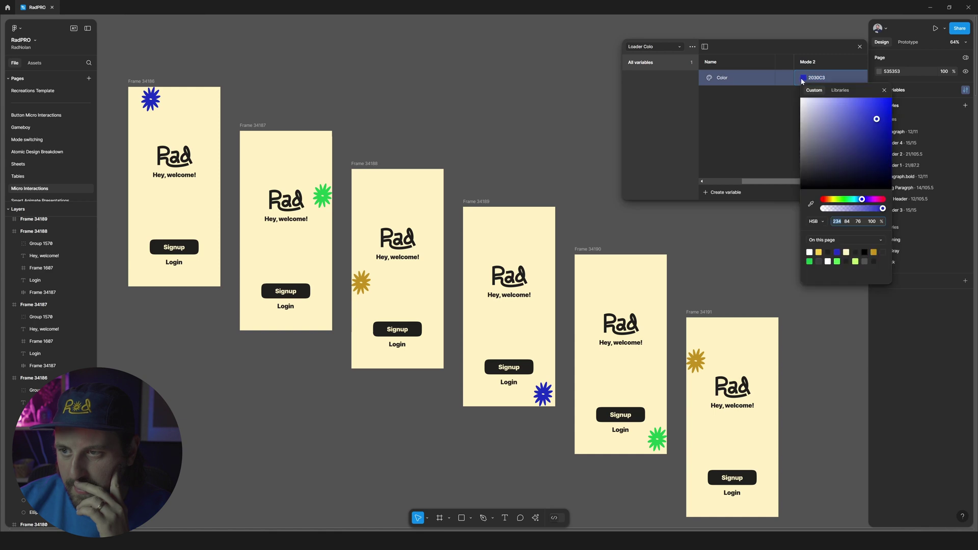
pyautogui.click(810, 201)
pyautogui.click(324, 192)
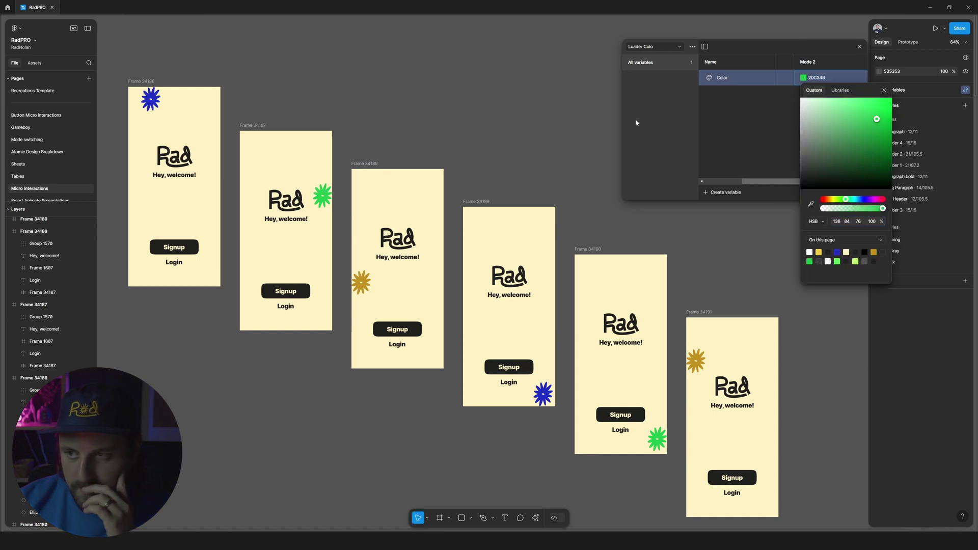
pyautogui.press('Escape')
# Add a third mode, sample the third screen's golden starburst for its color, and shift the value to EEE9DE
pyautogui.hscroll(2, 815, 63)
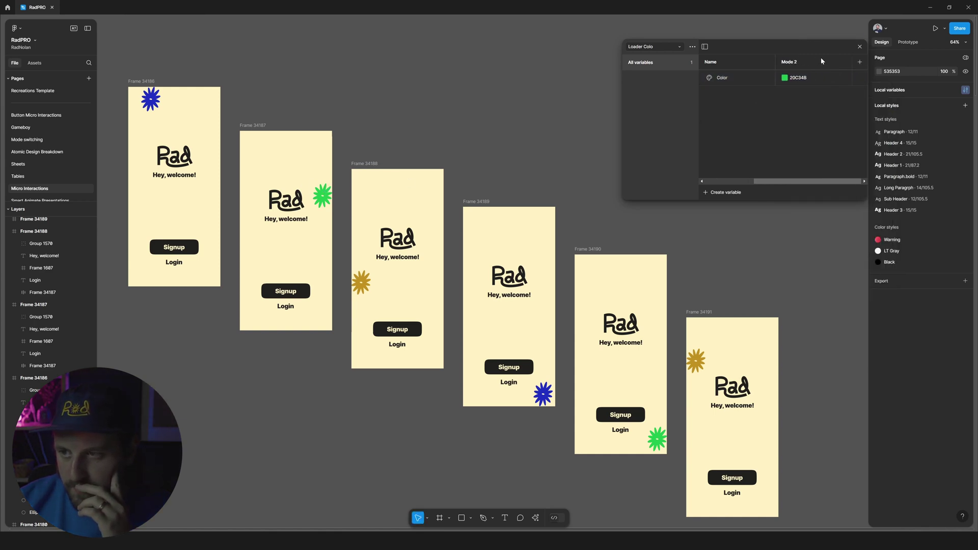
pyautogui.click(857, 61)
pyautogui.click(804, 78)
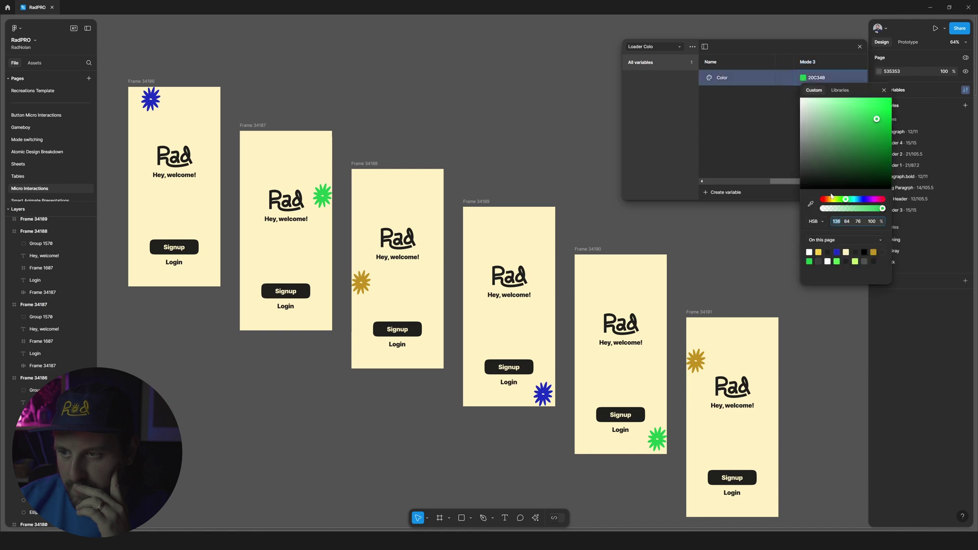
pyautogui.click(811, 204)
pyautogui.click(364, 279)
pyautogui.click(806, 102)
pyautogui.click(762, 114)
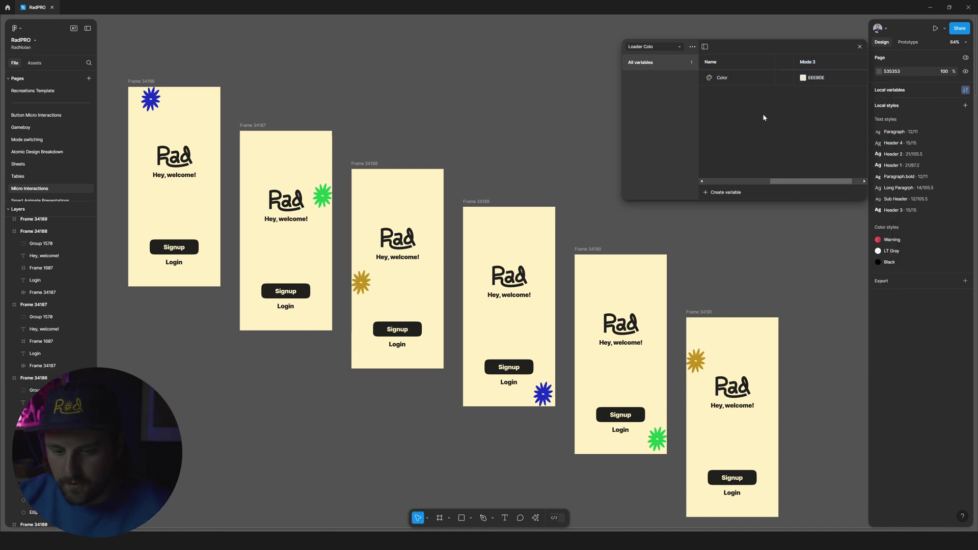
# Select the starbursts on all six screens and unify their colors to the blue 2030C3
pyautogui.hscroll(-5, 788, 112)
pyautogui.click(151, 100)
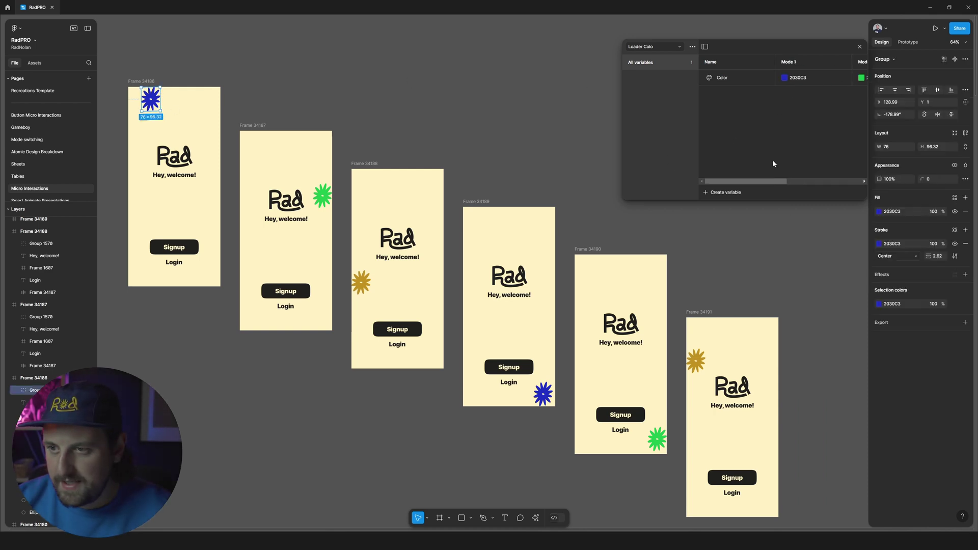
pyautogui.keyDown('shift'); pyautogui.click(322, 196); pyautogui.keyUp('shift')
pyautogui.keyDown('shift'); pyautogui.click(361, 283); pyautogui.keyUp('shift')
pyautogui.keyDown('shift'); pyautogui.click(543, 394); pyautogui.keyUp('shift')
pyautogui.keyDown('shift'); pyautogui.click(657, 439); pyautogui.keyUp('shift')
pyautogui.keyDown('shift'); pyautogui.click(696, 362); pyautogui.keyUp('shift')
pyautogui.click(903, 304)
pyautogui.hotkey('ctrl', 'c')
pyautogui.click(895, 316)
pyautogui.hotkey('ctrl', 'v')
pyautogui.click(896, 328)
pyautogui.hotkey('ctrl', 'v')
pyautogui.press('Return')
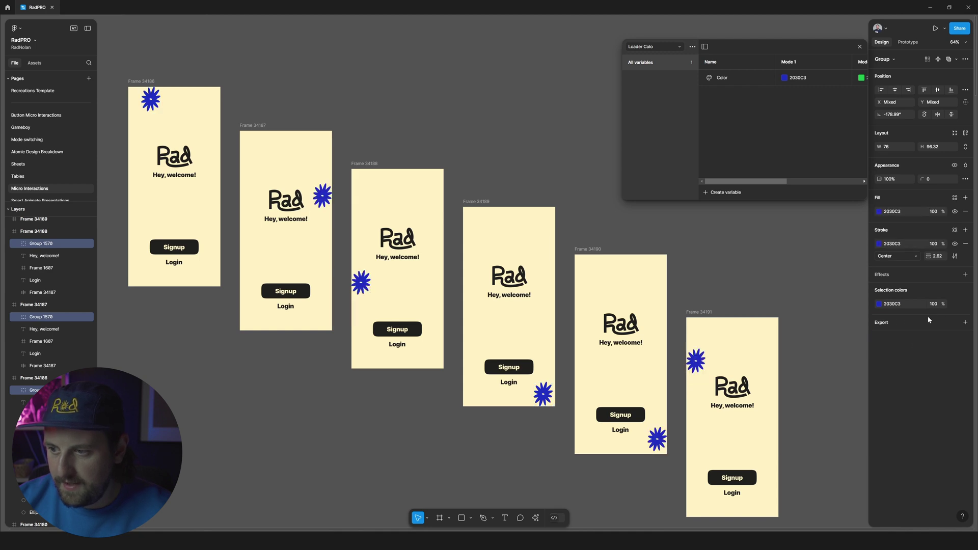
# Bind the color of all six selected starbursts to the Loader Colo collection's Color variable
pyautogui.click(955, 305)
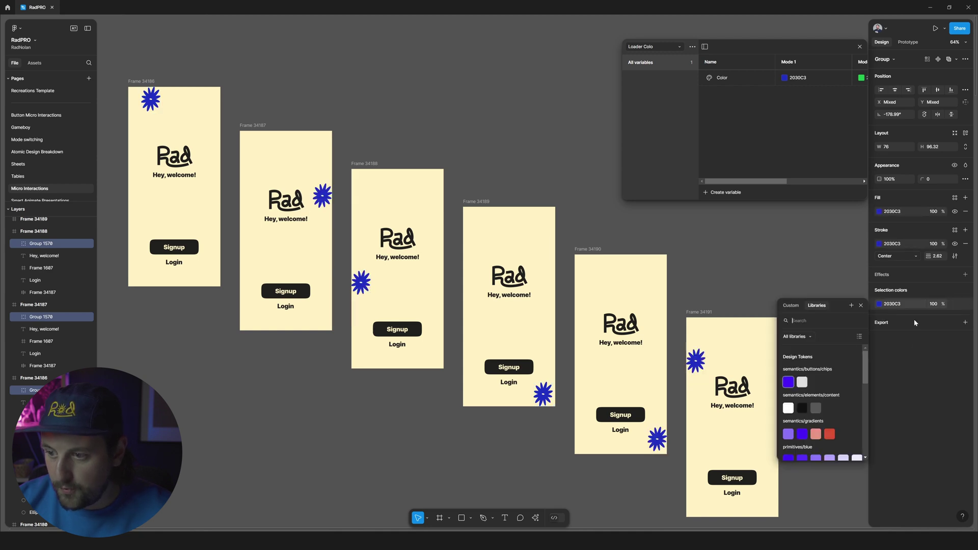
pyautogui.click(947, 341)
pyautogui.click(954, 304)
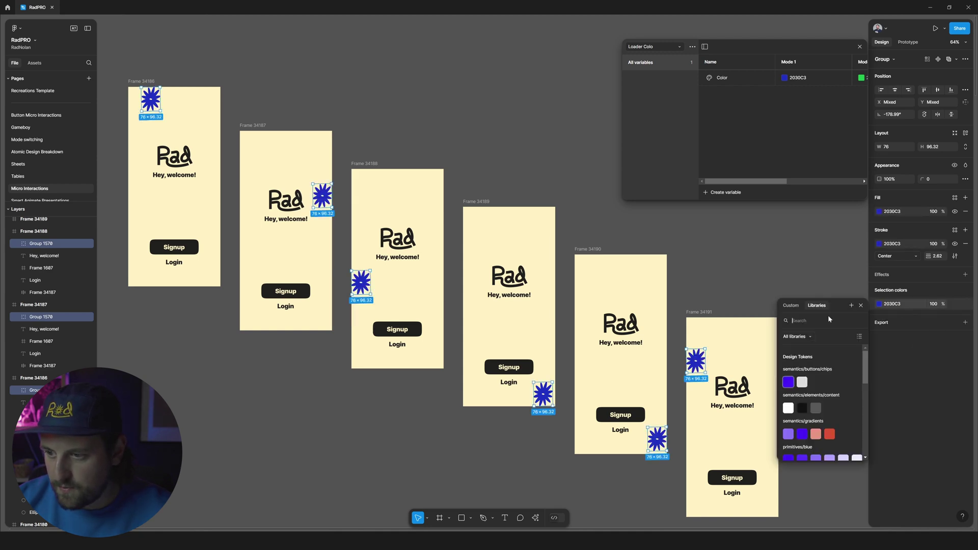
pyautogui.click(789, 305)
pyautogui.click(817, 306)
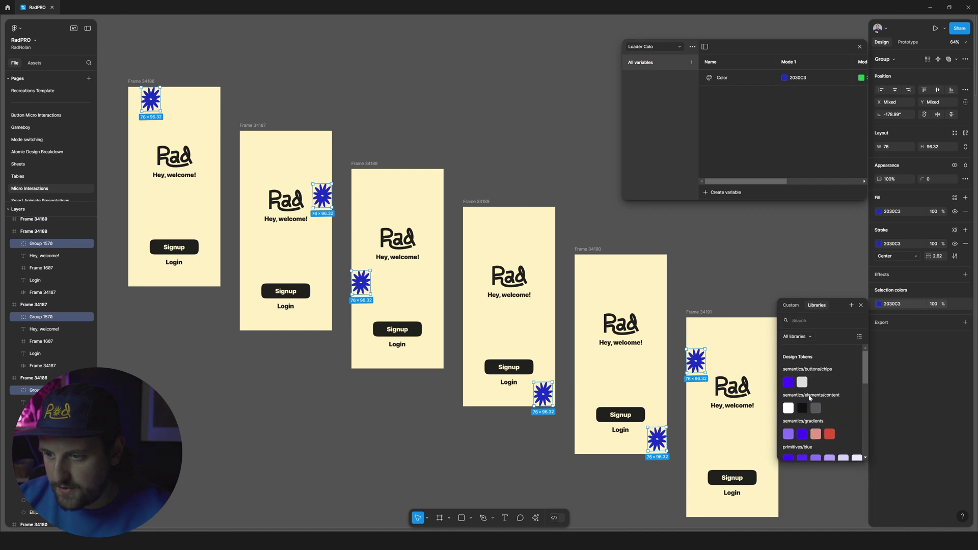
pyautogui.scroll(-5, 807, 398)
pyautogui.scroll(-5, 810, 425)
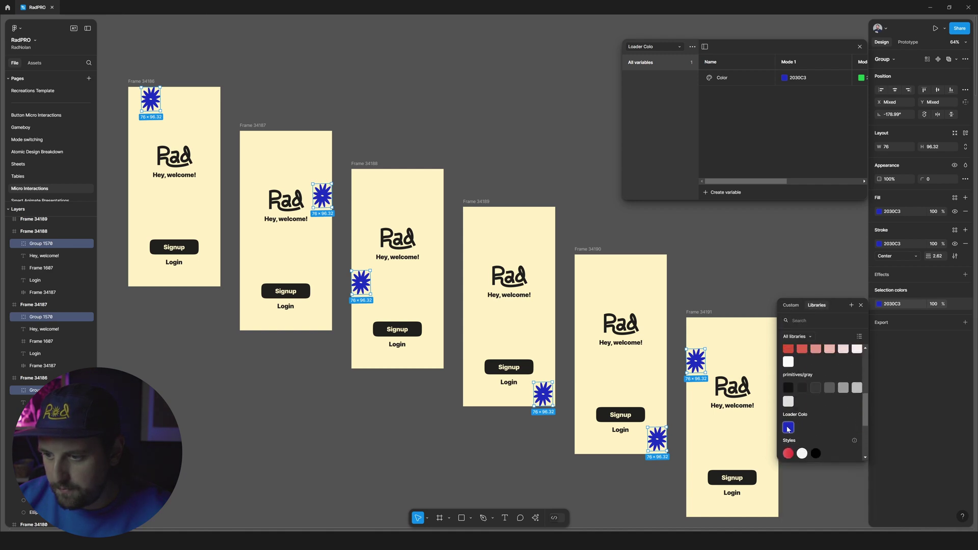
pyautogui.click(789, 430)
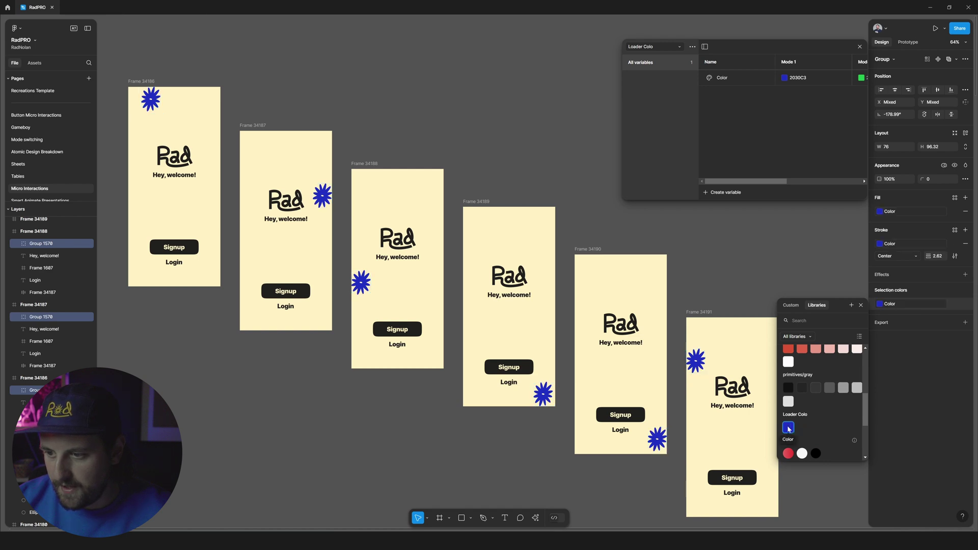
pyautogui.click(902, 403)
pyautogui.click(521, 152)
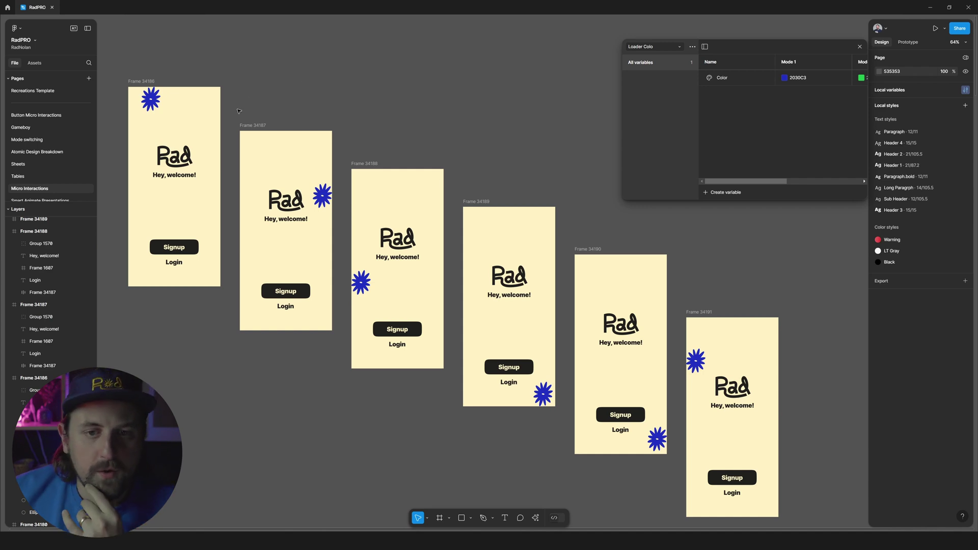
# Set the second screen's Loader Colo variable mode to Mode 2
pyautogui.click(254, 125)
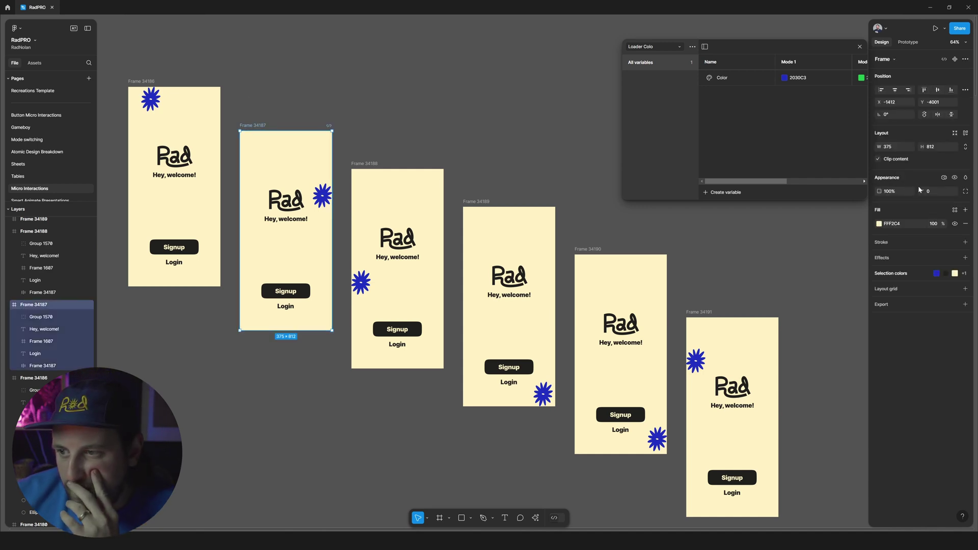
pyautogui.click(943, 178)
pyautogui.moveTo(925, 200)
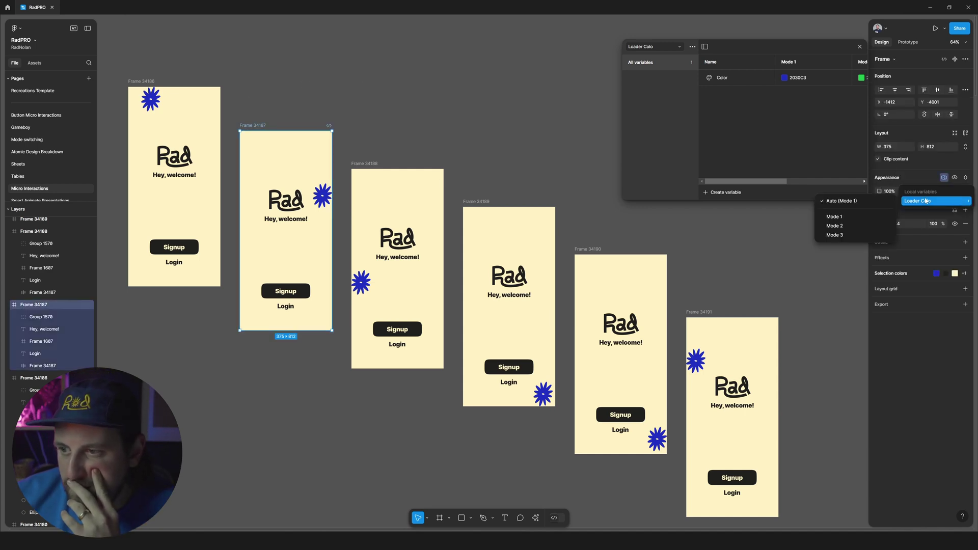
pyautogui.click(839, 226)
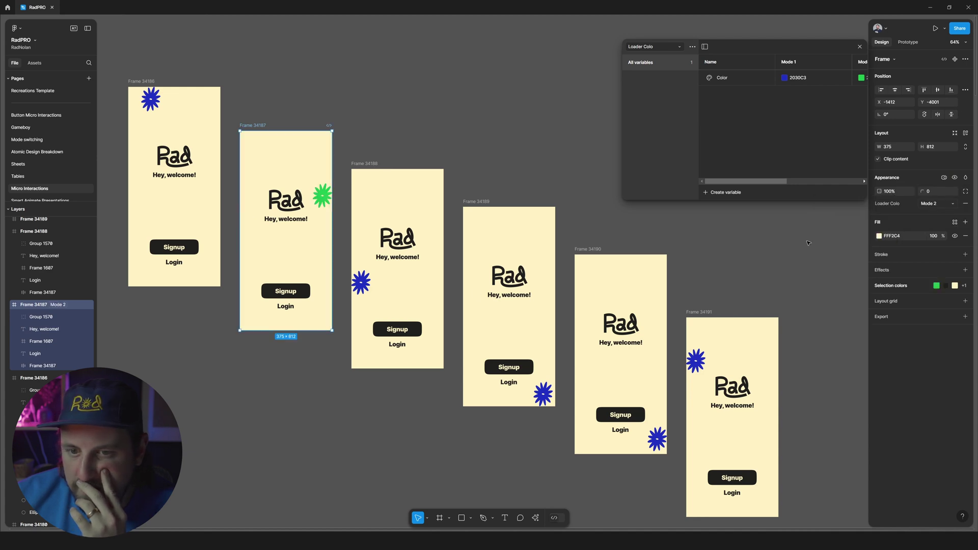
# Set the third screen's Loader Colo variable mode to Mode 3
pyautogui.click(394, 155)
pyautogui.click(397, 183)
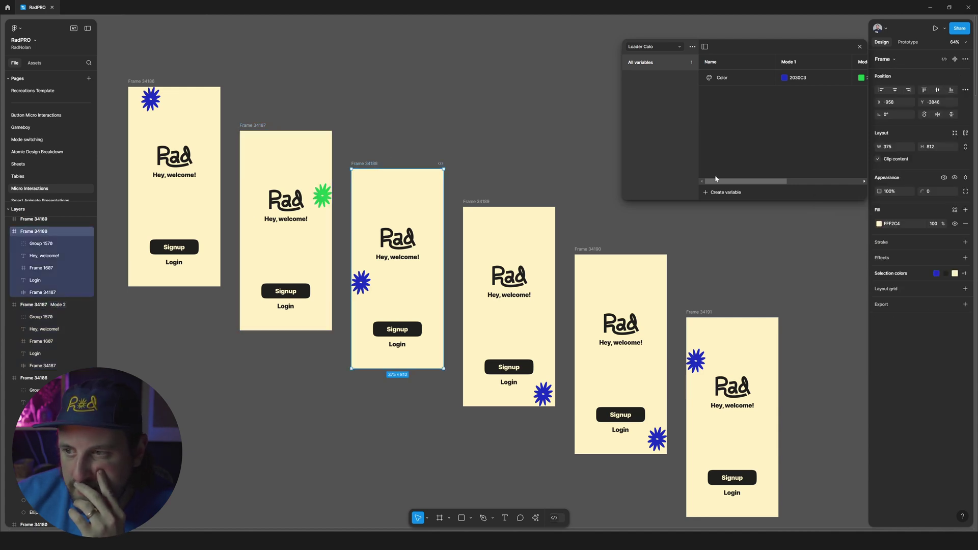
pyautogui.click(943, 178)
pyautogui.click(836, 235)
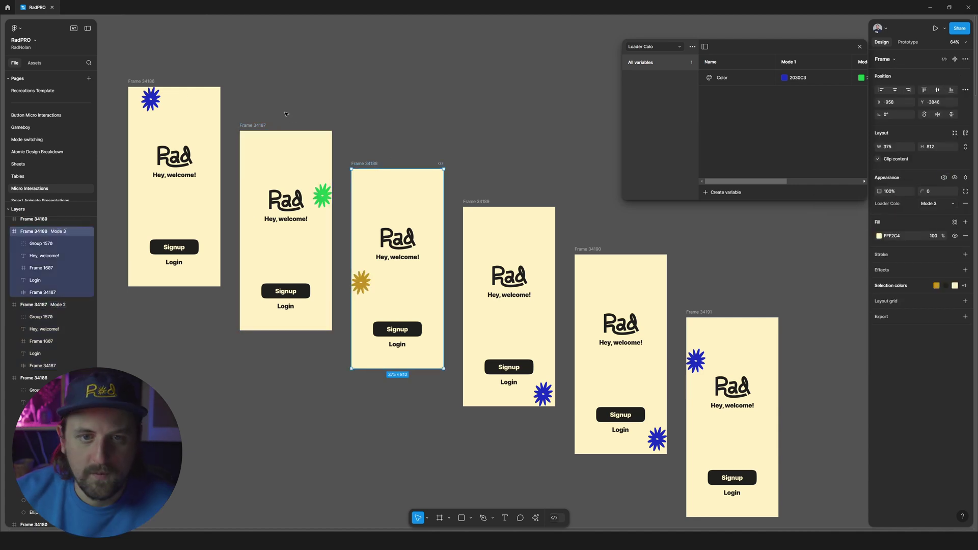
# Preview the prototype starting from the first screen to check the starburst's color transitions, and close the preview
pyautogui.click(192, 97)
pyautogui.hotkey('shift', 'space')
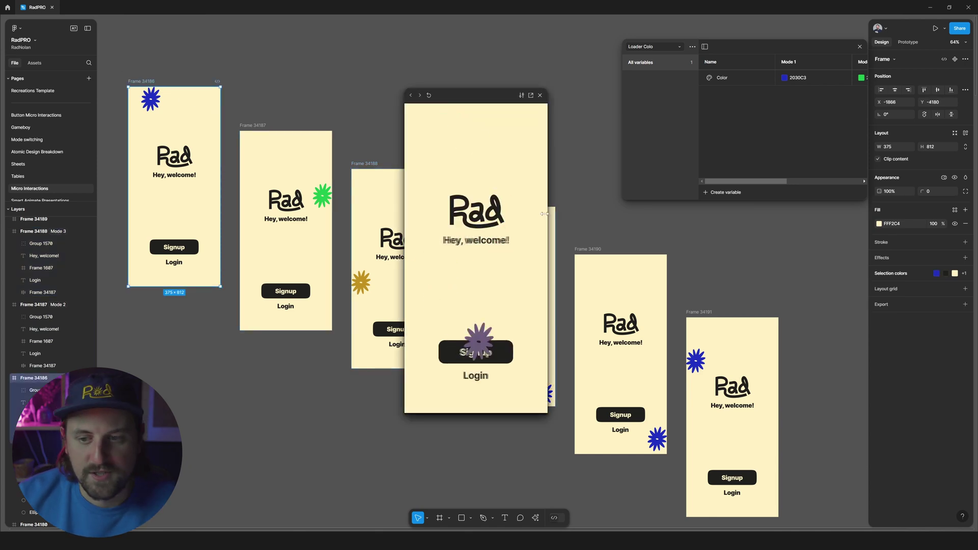
pyautogui.click(540, 95)
# Undo the Loader Colo mode assignments on the third and second screens and clear the selection
pyautogui.click(366, 163)
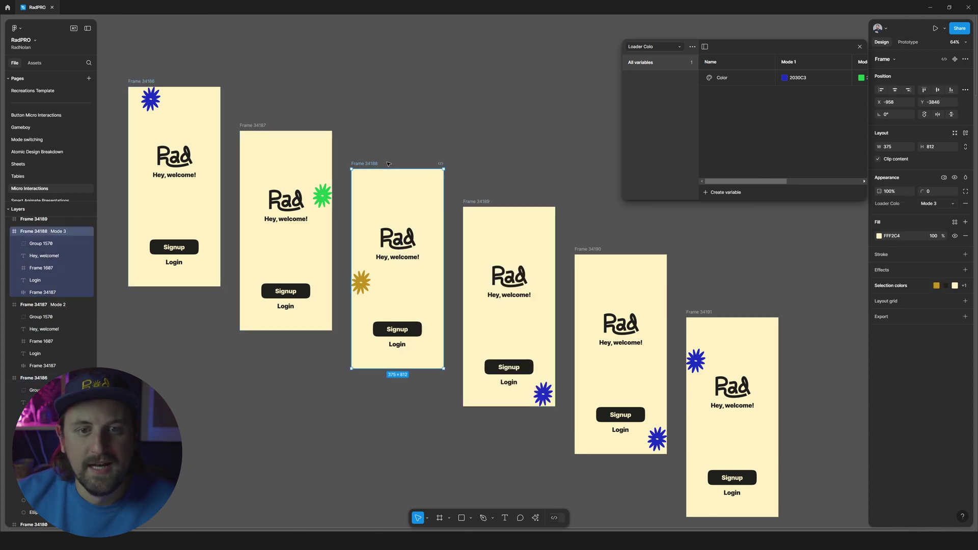
pyautogui.click(359, 103)
pyautogui.hotkey('ctrl', 'z')
pyautogui.hotkey('ctrl', 'z')
pyautogui.click(336, 102)
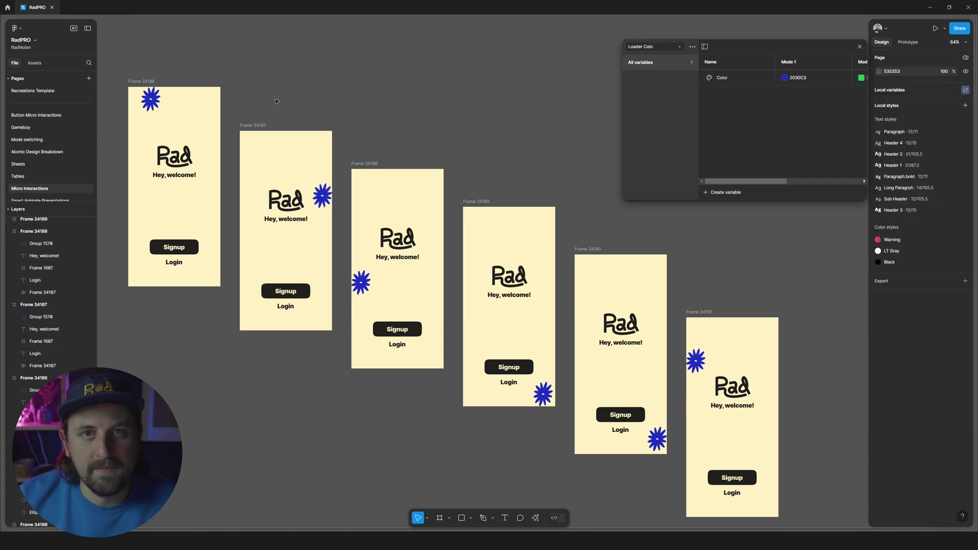
# Add a Set variable mode action for Loader Colo, Mode 2, to the first screen's delay interaction and place it before the navigation
pyautogui.hotkey('shift', 'e')
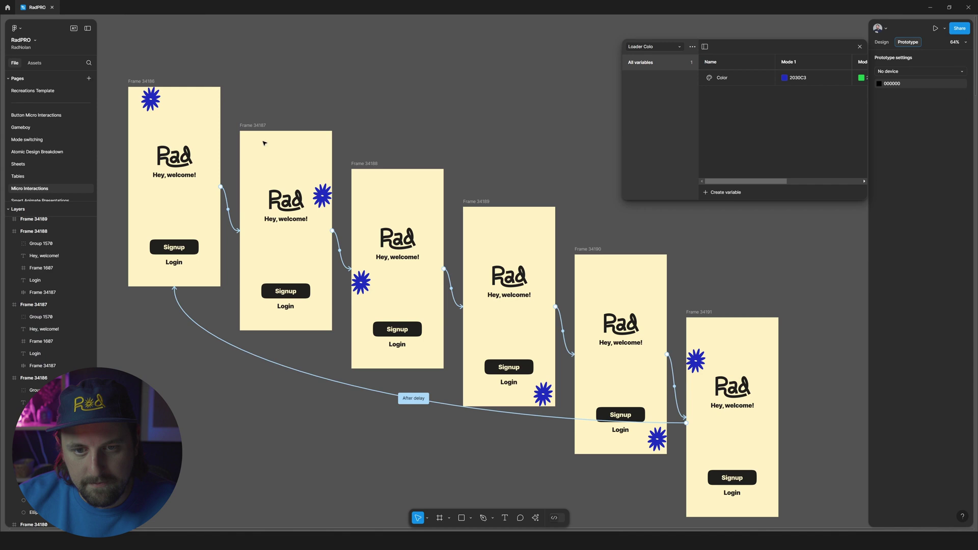
pyautogui.click(227, 209)
pyautogui.hscroll(-1, 282, 209)
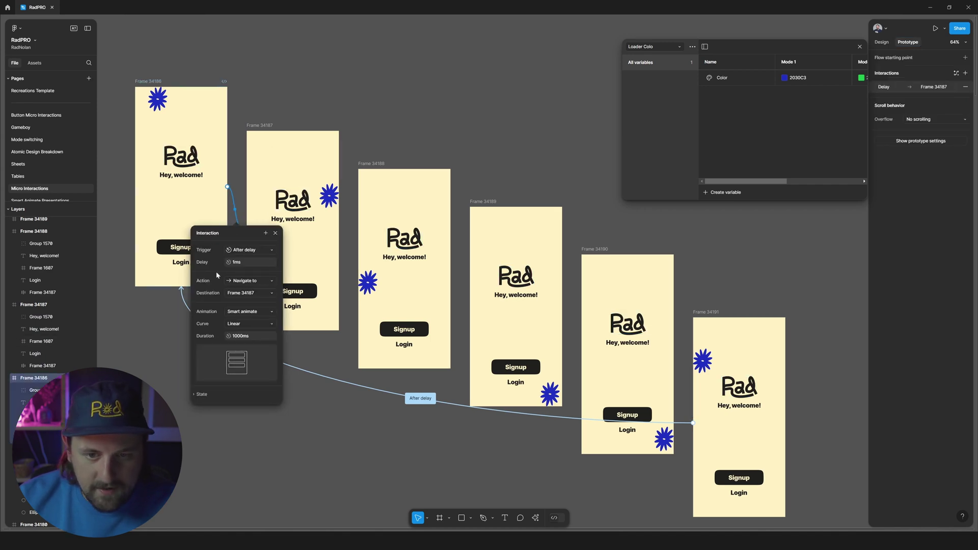
pyautogui.click(266, 233)
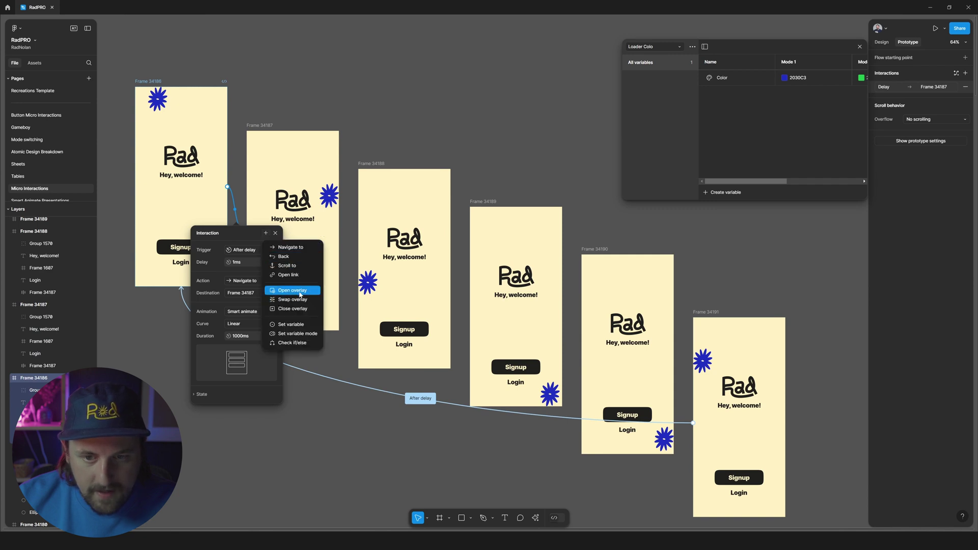
pyautogui.click(291, 334)
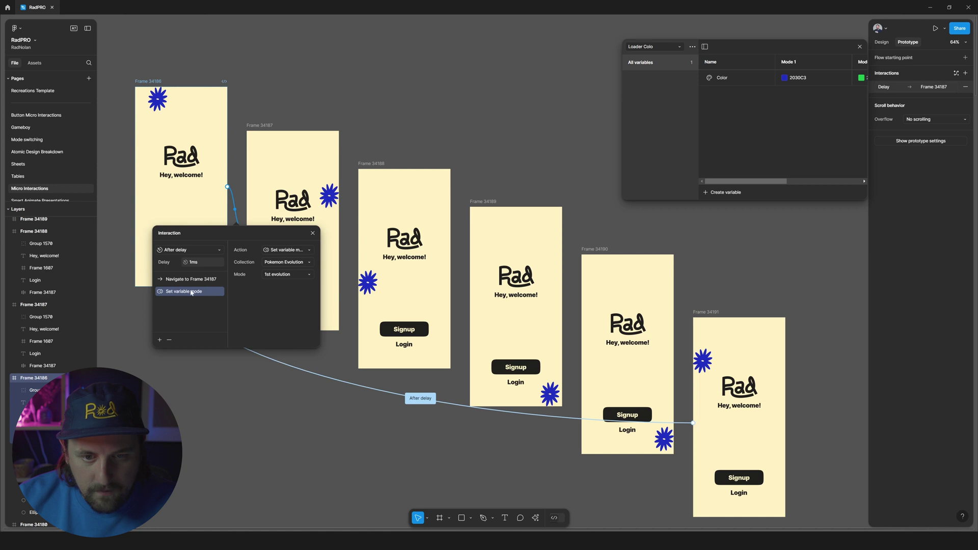
pyautogui.click(285, 262)
pyautogui.click(285, 273)
pyautogui.click(283, 275)
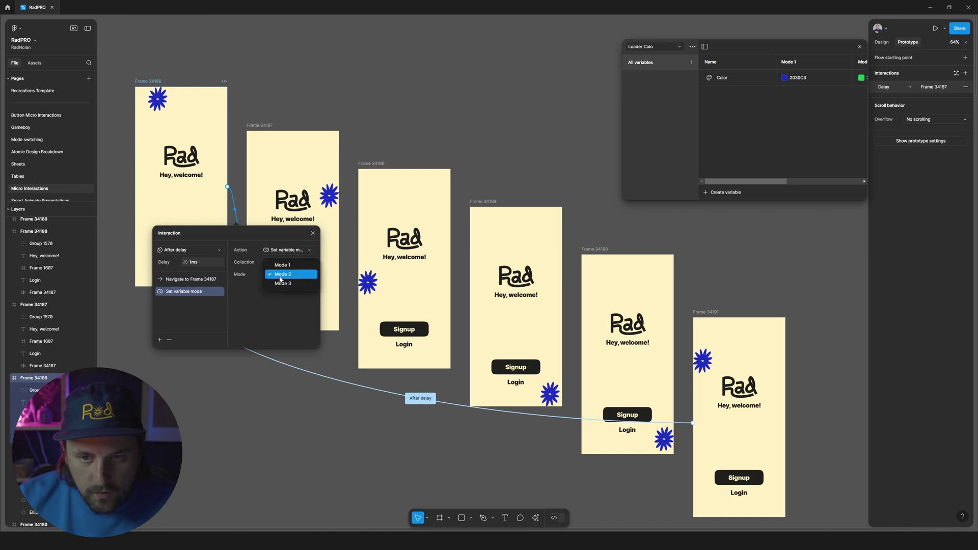
pyautogui.click(279, 276)
pyautogui.moveTo(192, 295); pyautogui.dragTo(181, 279)
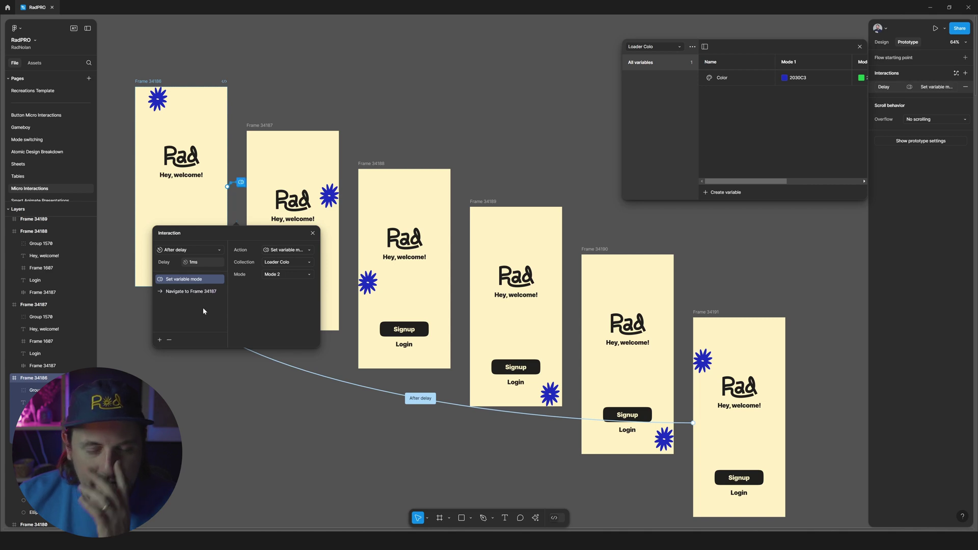
# Try the first screen's Set variable mode action after the navigation, and return it to the first position
pyautogui.moveTo(286, 233)
pyautogui.mouseDown()
pyautogui.moveTo(258, 237)
pyautogui.moveTo(286, 240)
pyautogui.mouseUp()
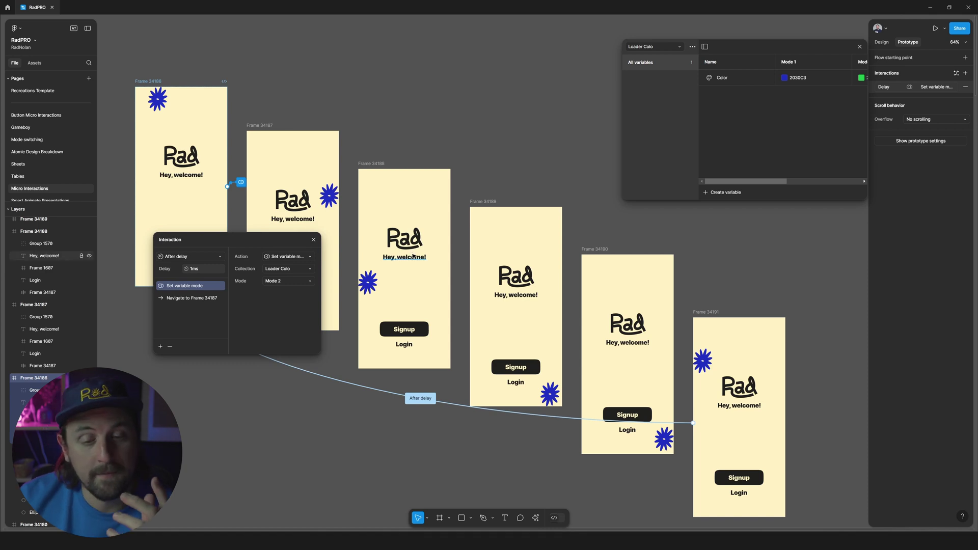
pyautogui.moveTo(186, 286)
pyautogui.mouseDown()
pyautogui.moveTo(186, 301)
pyautogui.moveTo(196, 286)
pyautogui.mouseUp()
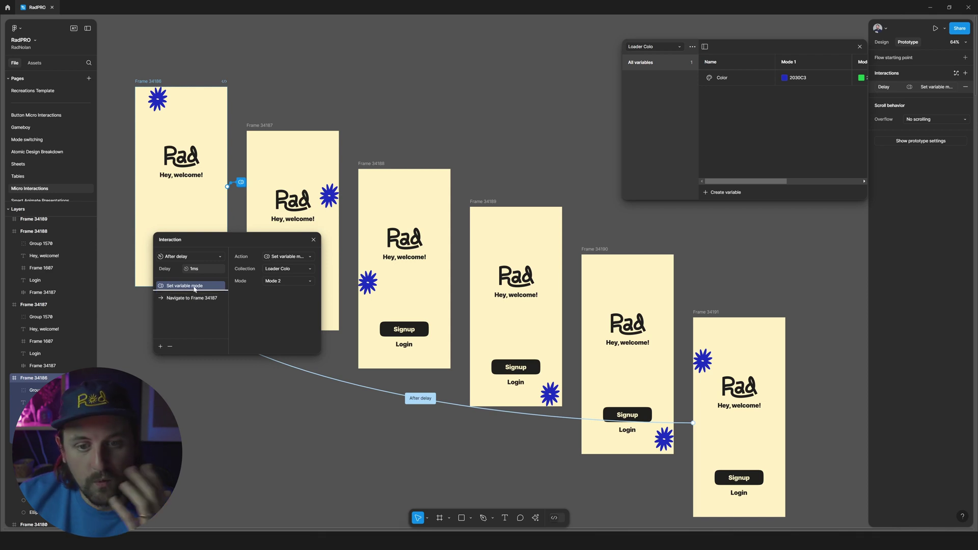
pyautogui.moveTo(204, 286); pyautogui.dragTo(185, 299)
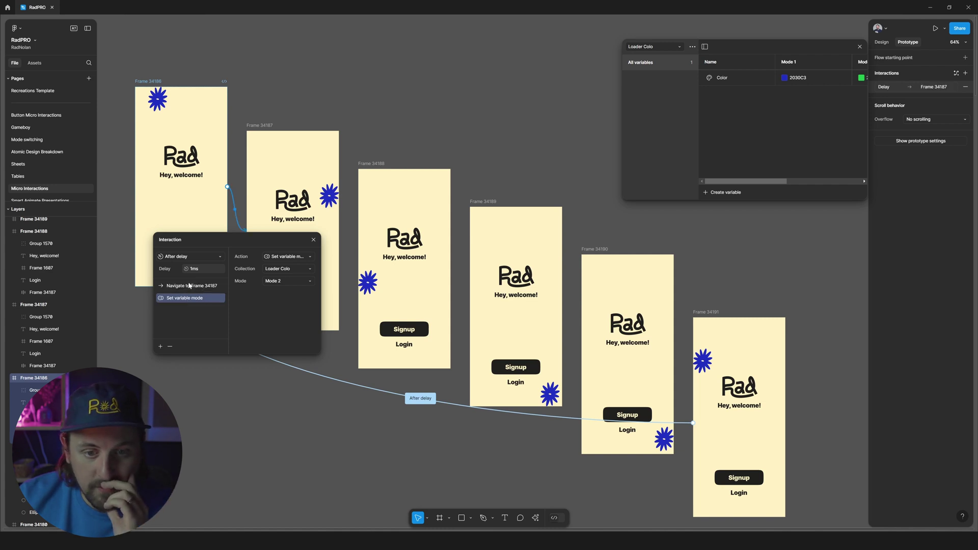
pyautogui.hotkey('ctrl', 'z')
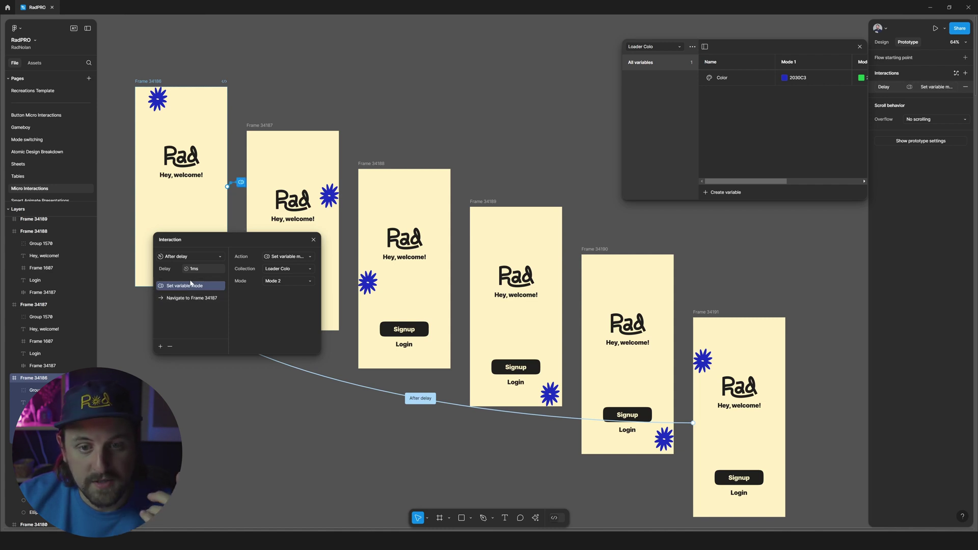
pyautogui.moveTo(198, 292); pyautogui.dragTo(194, 303)
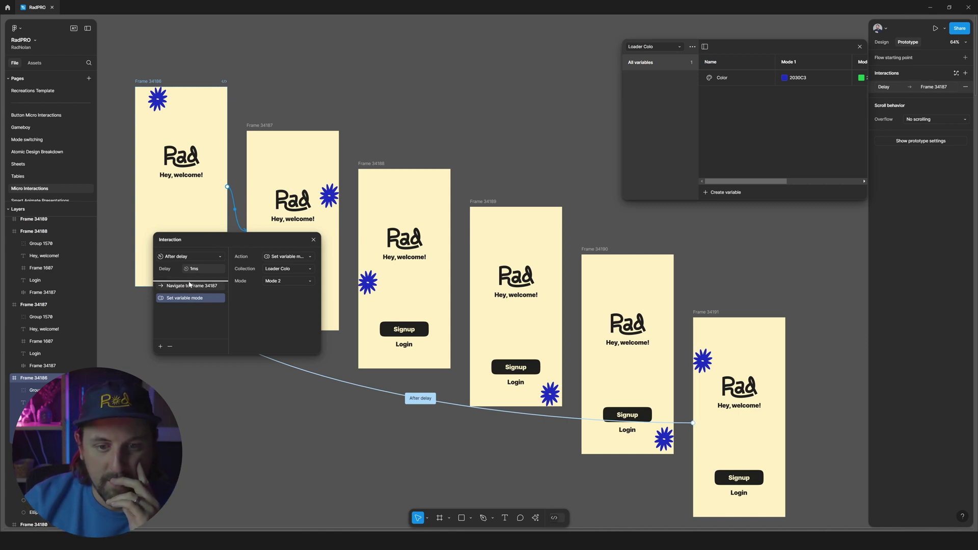
pyautogui.moveTo(171, 285); pyautogui.dragTo(173, 302)
pyautogui.click(524, 118)
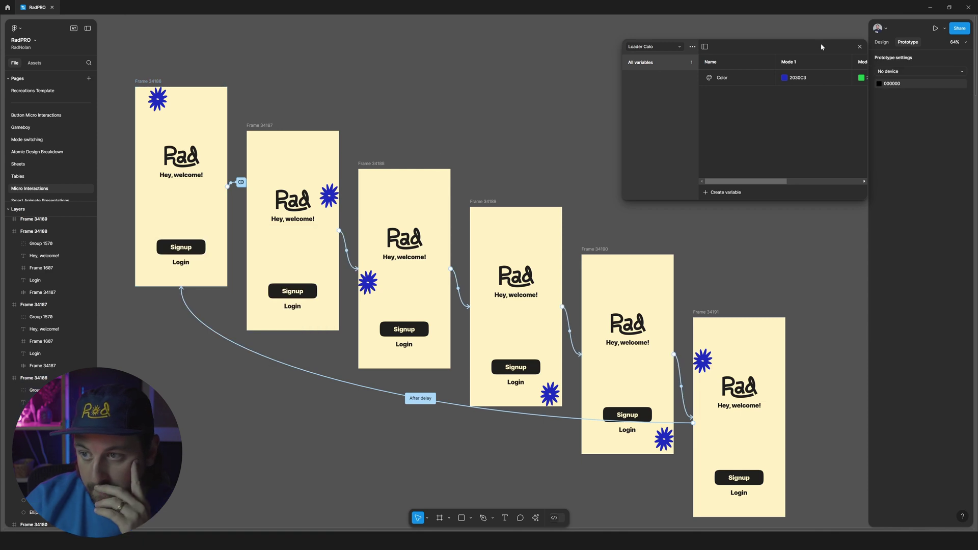
# Go back to Figma's previous UI and open the first screen's delay interaction there
pyautogui.click(962, 516)
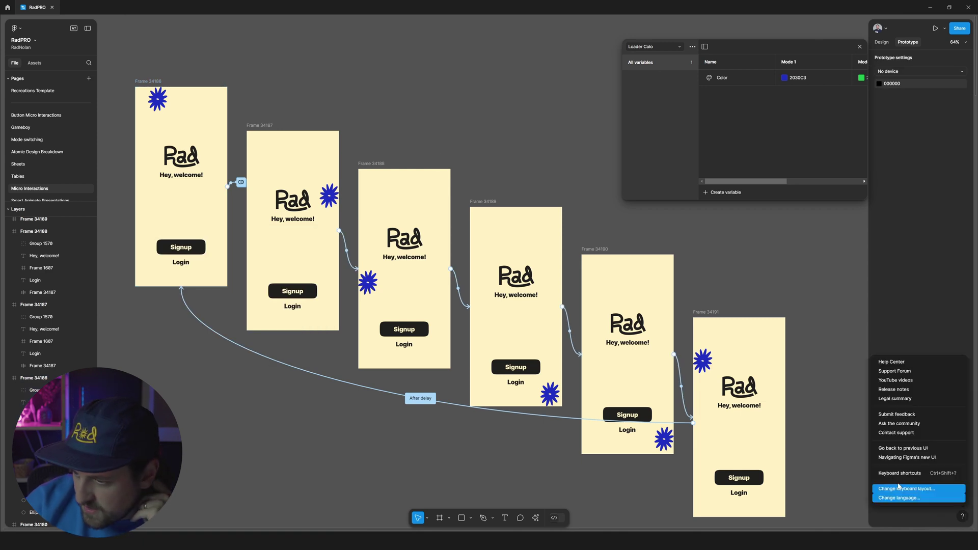
pyautogui.click(889, 448)
pyautogui.hscroll(-1, 415, 149)
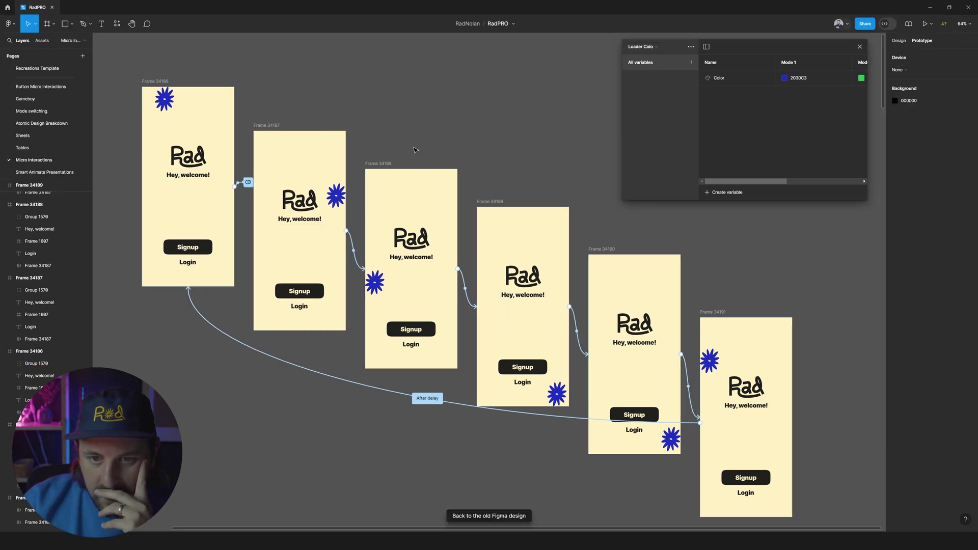
pyautogui.click(248, 182)
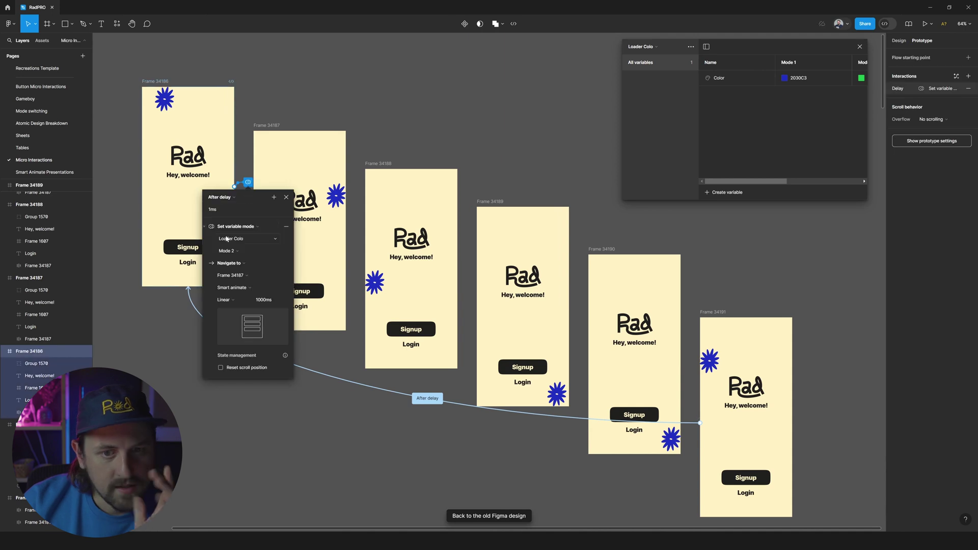
pyautogui.press('Escape')
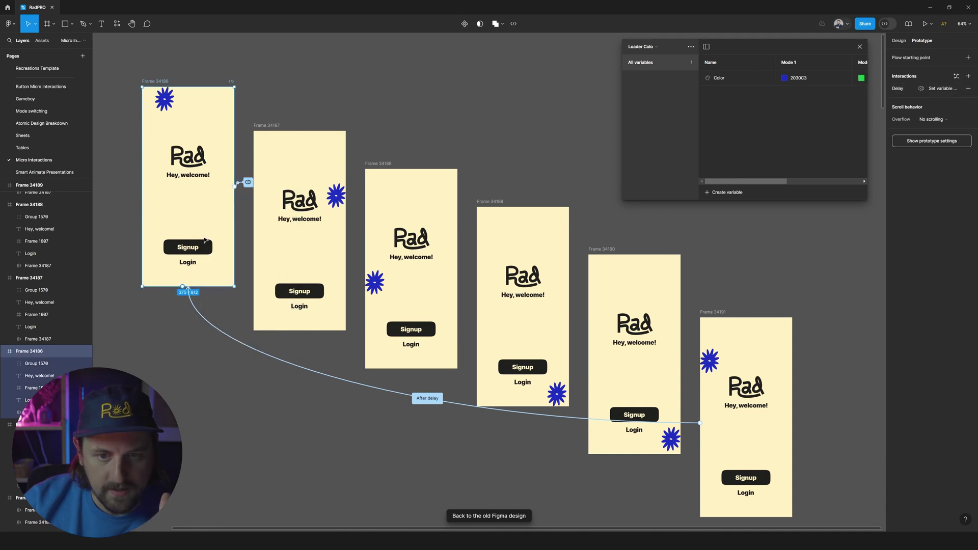
pyautogui.click(248, 182)
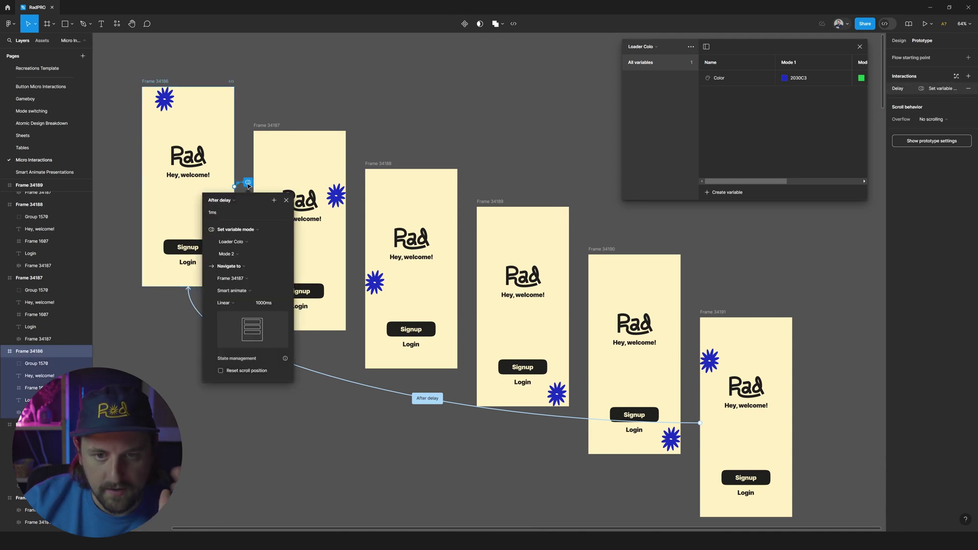
# Move the Set variable mode action below the navigation in the old interaction editor, and back above it
pyautogui.click(204, 230)
pyautogui.click(204, 243)
pyautogui.moveTo(206, 244); pyautogui.dragTo(206, 231)
pyautogui.click(234, 242)
pyautogui.click(232, 242)
pyautogui.click(286, 231)
pyautogui.click(246, 240)
pyautogui.press('Escape')
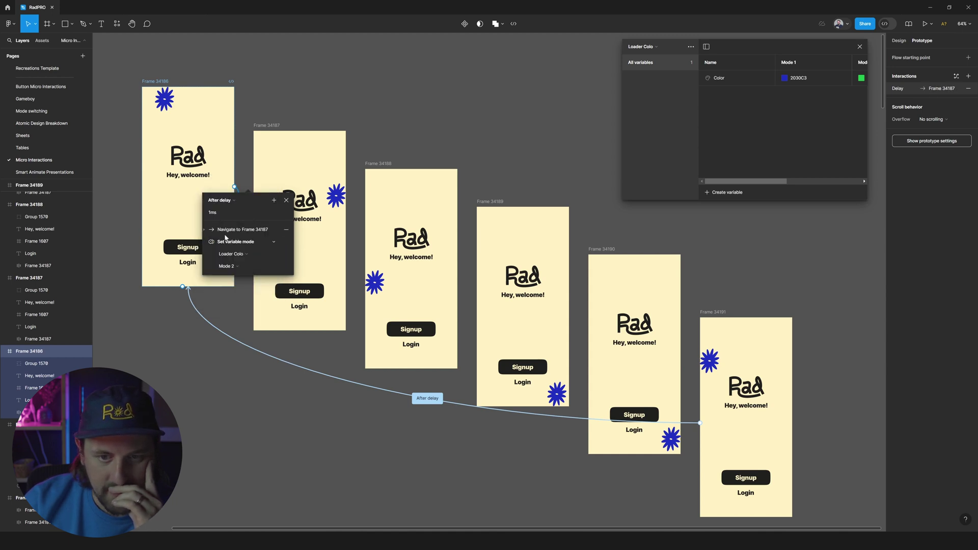
pyautogui.click(206, 245)
pyautogui.moveTo(236, 249)
pyautogui.mouseDown()
pyautogui.moveTo(228, 227)
pyautogui.moveTo(227, 238)
pyautogui.mouseUp()
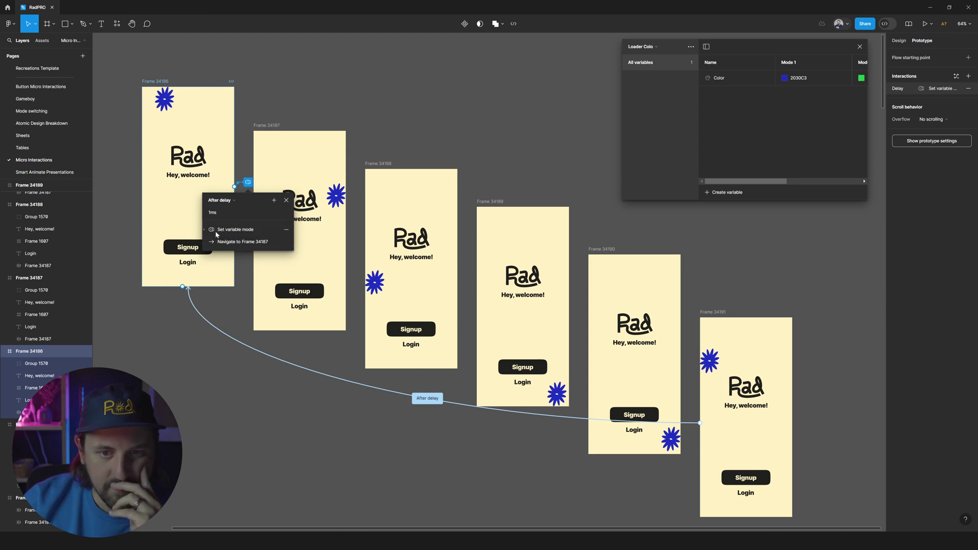
# Return to the new Figma UI and reopen the first screen's interaction to inspect its navigation action
pyautogui.click(350, 149)
pyautogui.click(965, 519)
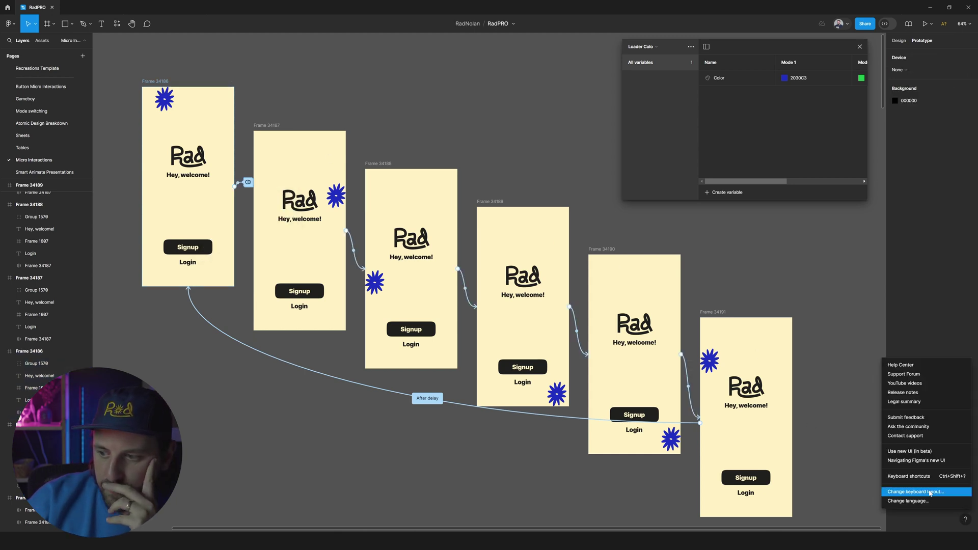
pyautogui.click(914, 453)
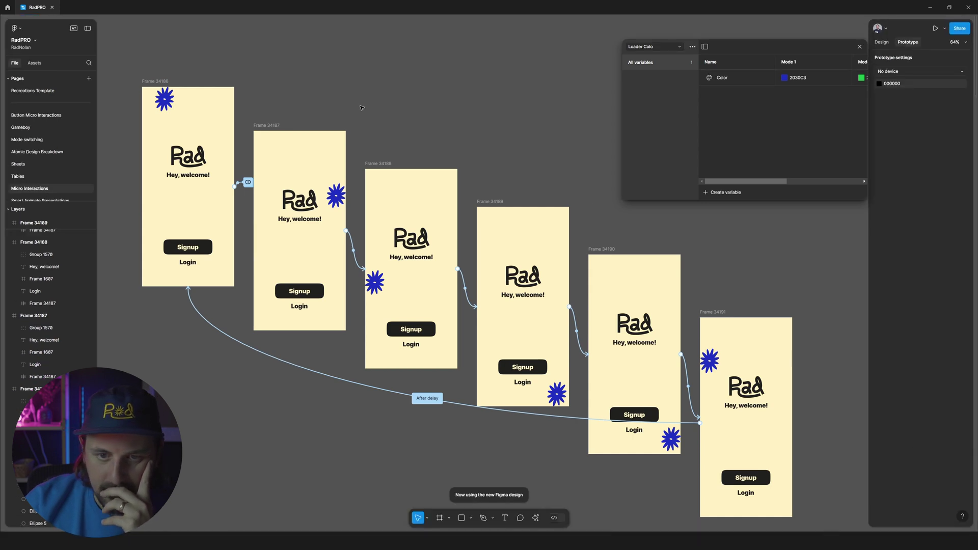
pyautogui.click(248, 182)
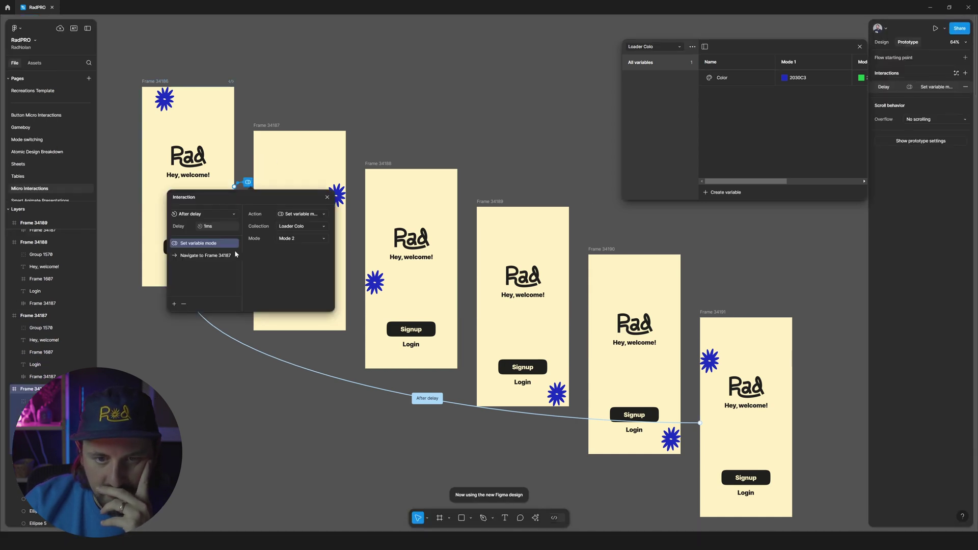
pyautogui.click(196, 256)
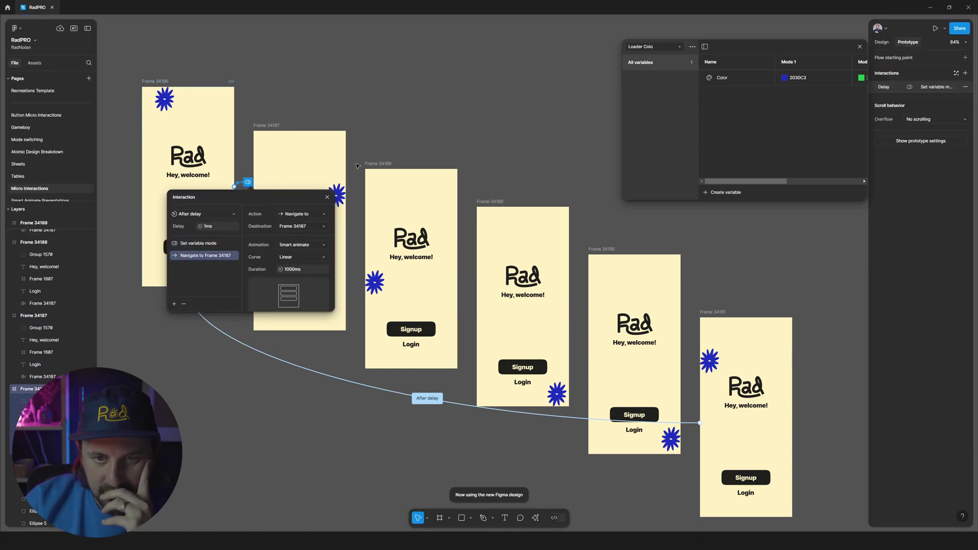
# Add a Set variable mode action for Loader Colo, Mode 3, to the second screen's delay interaction and place it before the navigation
pyautogui.click(369, 240)
pyautogui.click(354, 249)
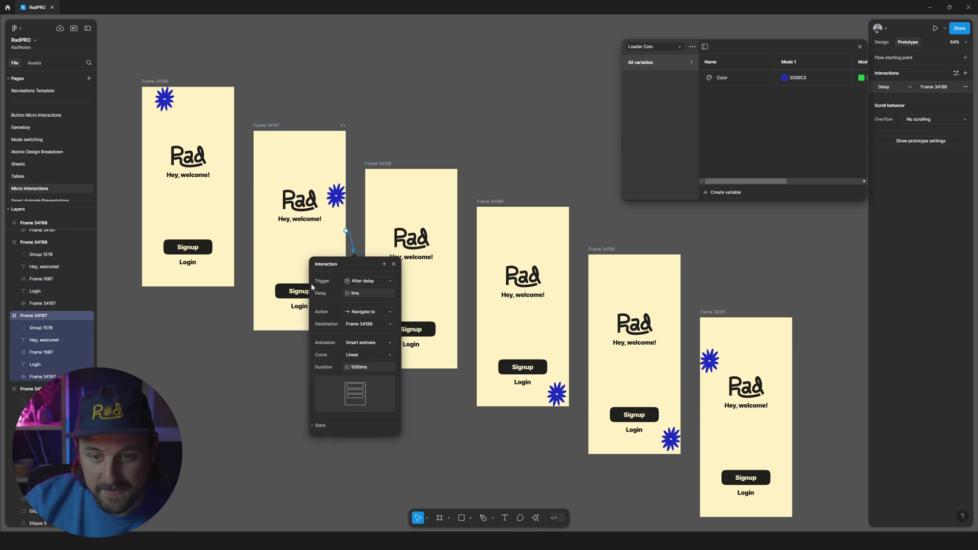
pyautogui.click(385, 265)
pyautogui.click(420, 365)
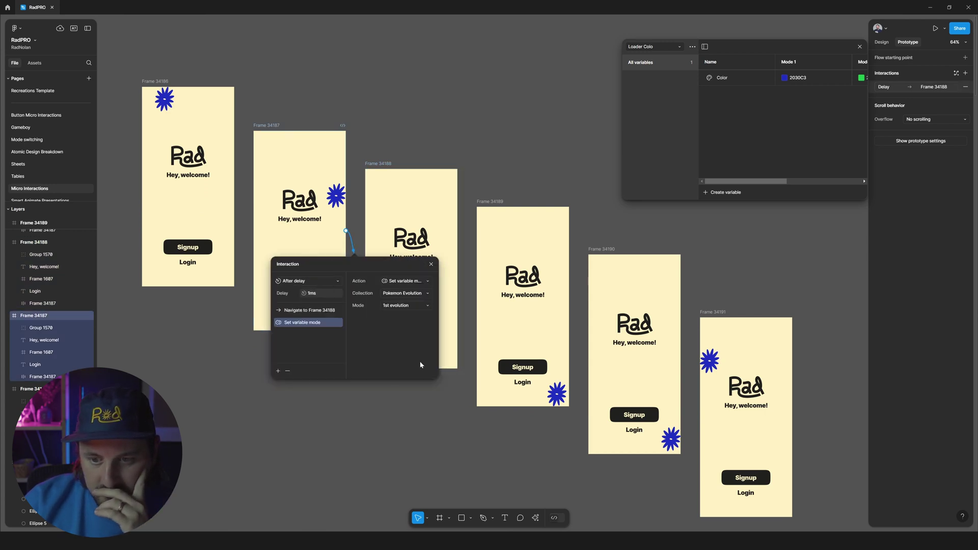
pyautogui.click(401, 308)
pyautogui.click(361, 301)
pyautogui.click(389, 294)
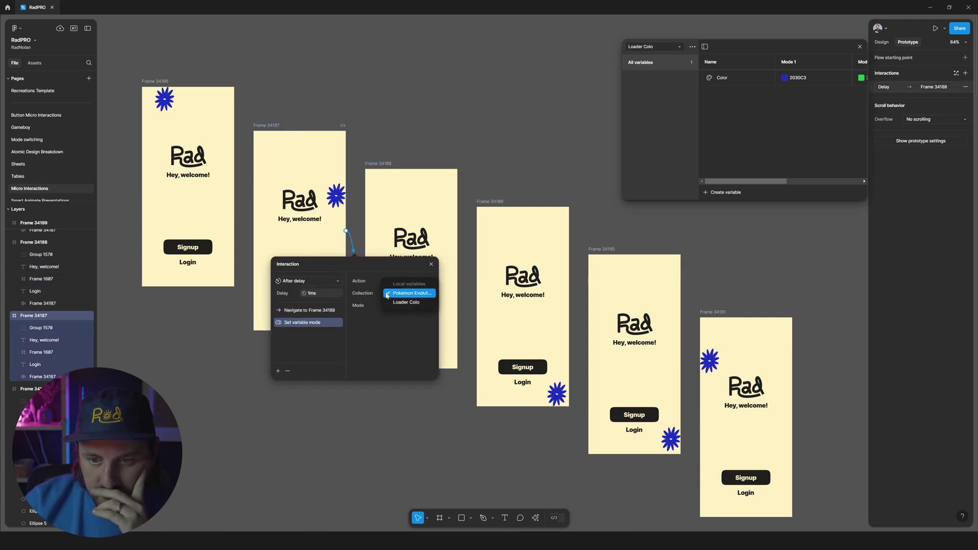
pyautogui.click(393, 304)
pyautogui.click(395, 306)
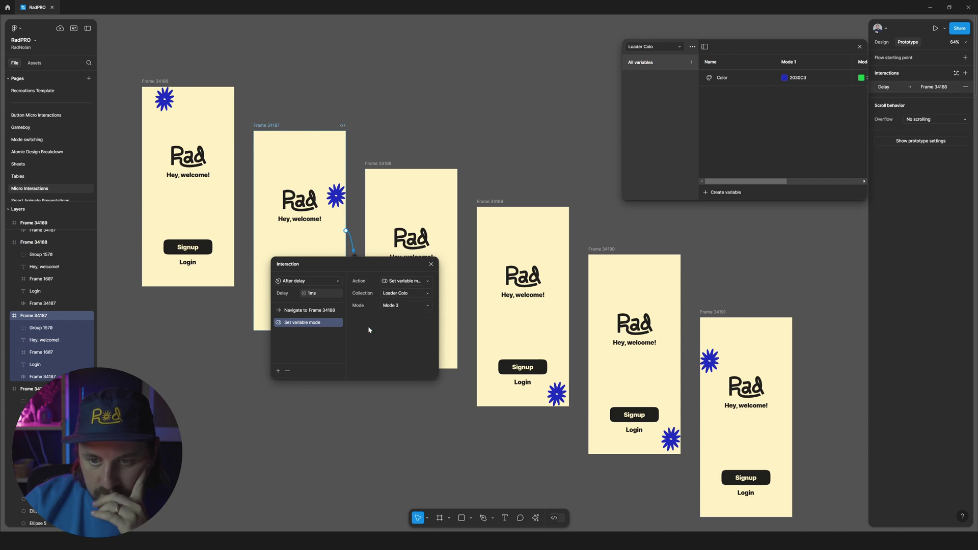
pyautogui.moveTo(312, 326); pyautogui.dragTo(313, 311)
pyautogui.hscroll(2, 501, 182)
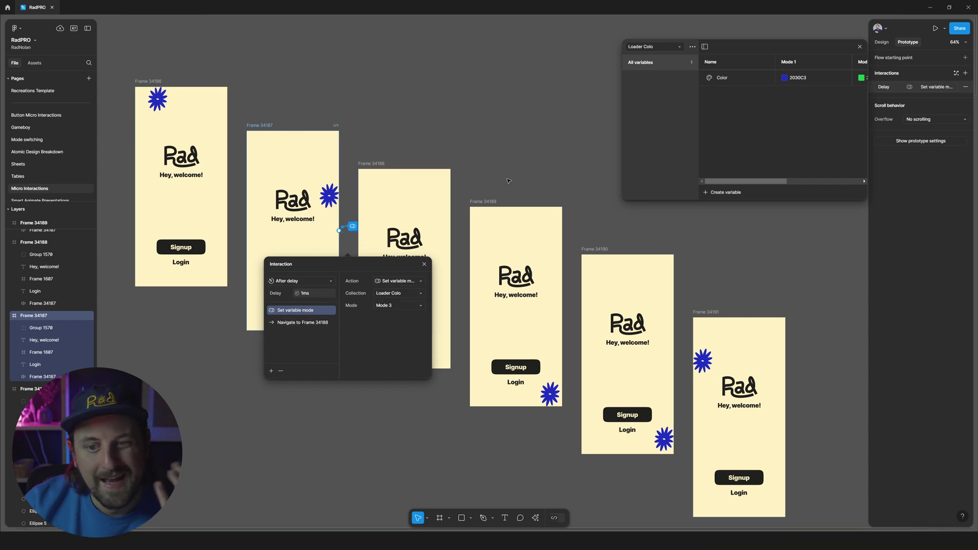
# Add a Set variable mode action for Loader Colo, Mode 1, to the third screen's delay interaction and place it before the navigation
pyautogui.click(501, 181)
pyautogui.click(449, 296)
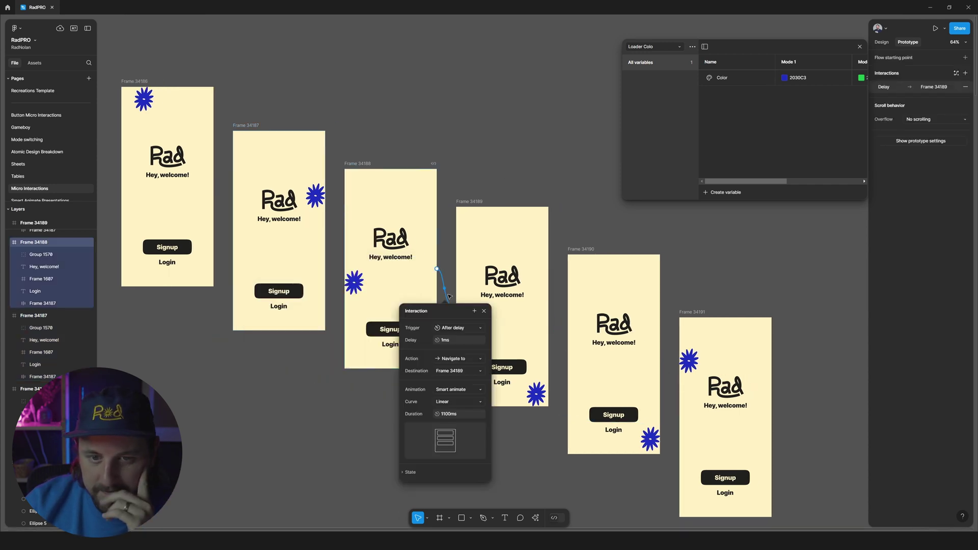
pyautogui.click(461, 359)
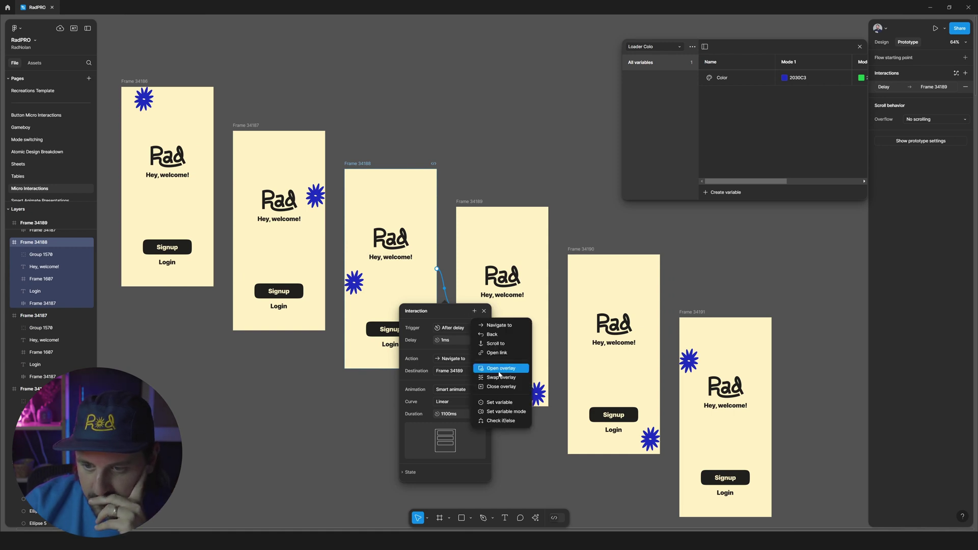
pyautogui.click(507, 412)
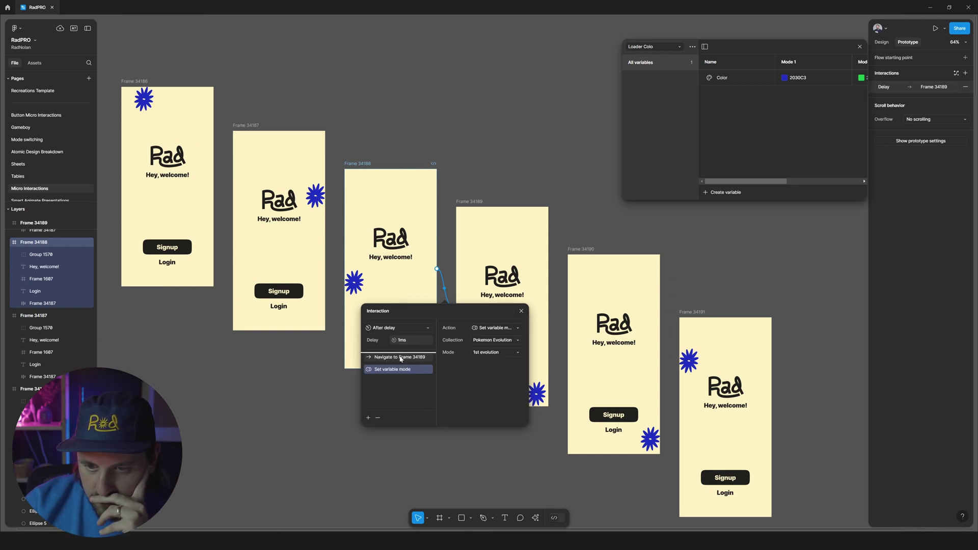
pyautogui.click(494, 342)
pyautogui.click(491, 351)
pyautogui.click(492, 352)
pyautogui.click(492, 345)
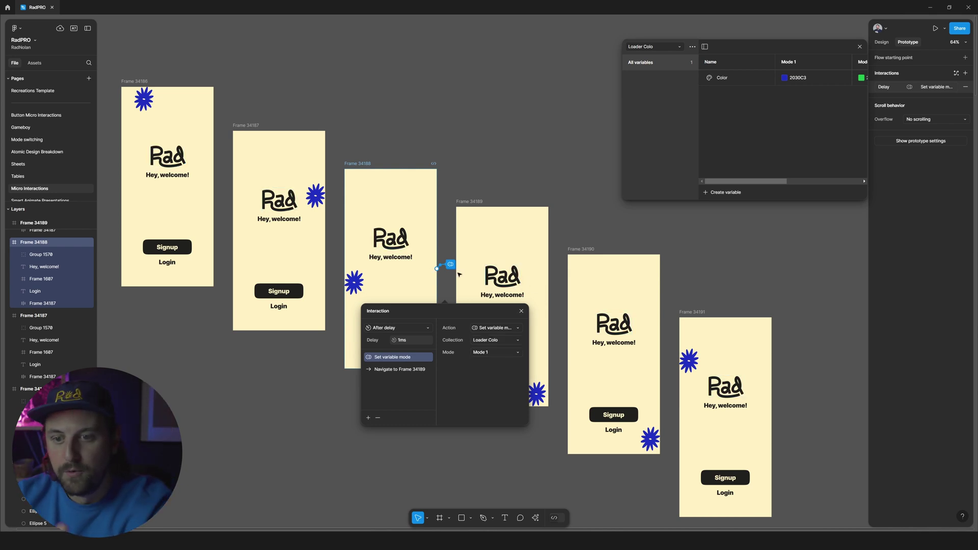
# Add a Set variable mode action for Loader Colo, Mode 3, to the fourth screen's delay interaction, ahead of the navigation
pyautogui.click(515, 289)
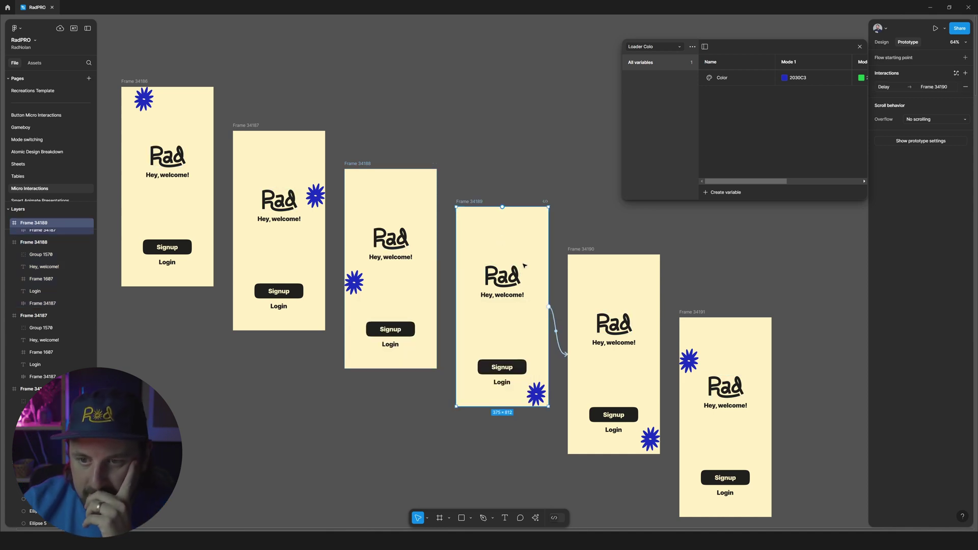
pyautogui.hscroll(2, 507, 304)
pyautogui.click(536, 332)
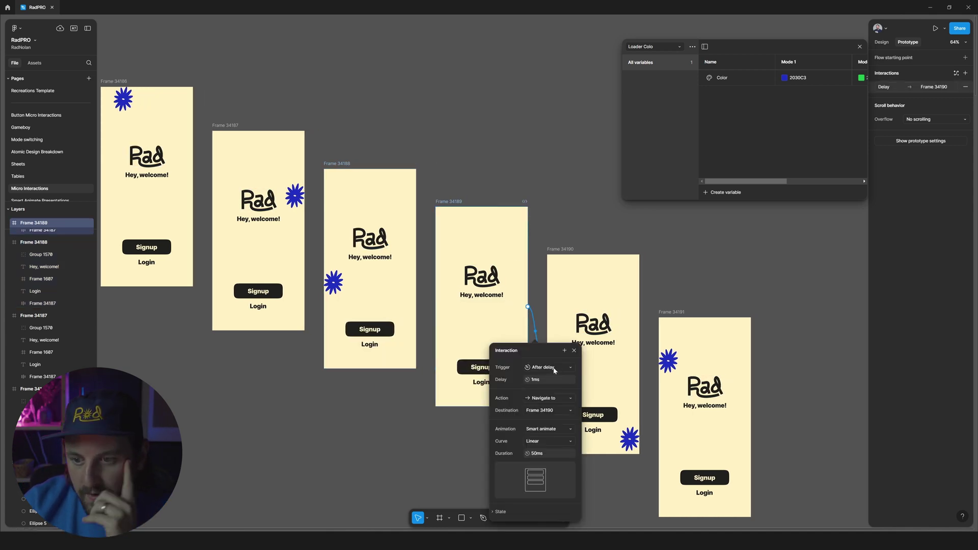
pyautogui.click(564, 351)
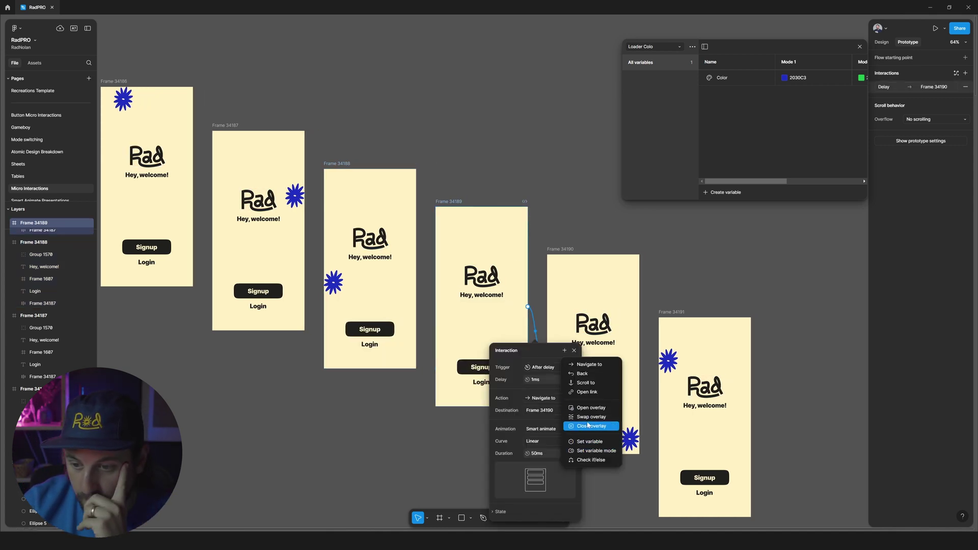
pyautogui.click(596, 452)
pyautogui.moveTo(486, 410); pyautogui.dragTo(485, 397)
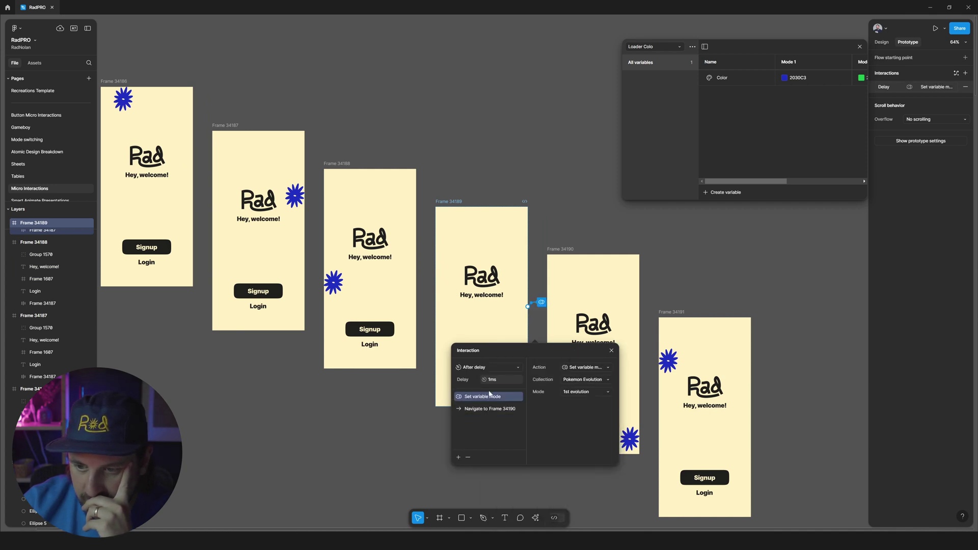
pyautogui.click(589, 383)
pyautogui.click(586, 391)
pyautogui.click(585, 392)
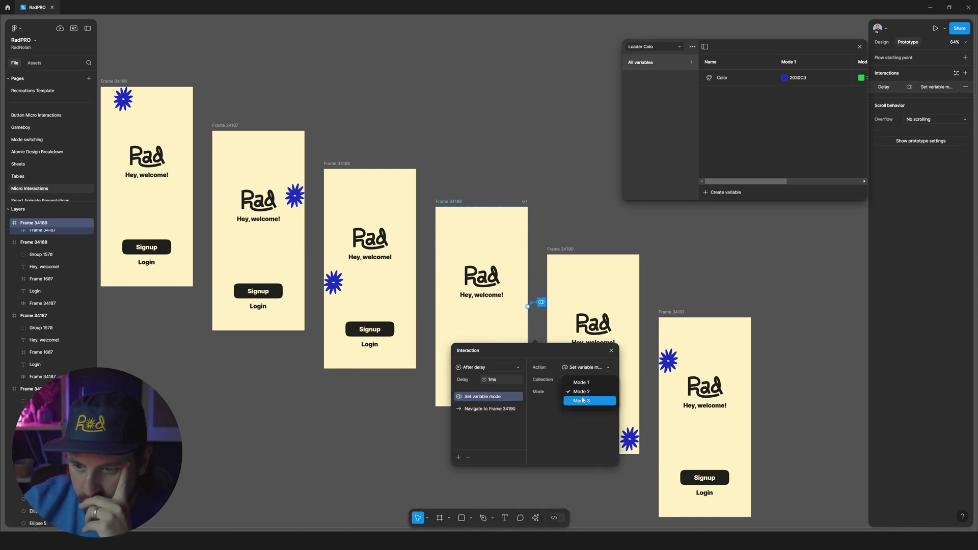
pyautogui.click(584, 403)
# Check the variable mode actions of the third and fourth screens' delay interactions
pyautogui.click(432, 265)
pyautogui.click(430, 265)
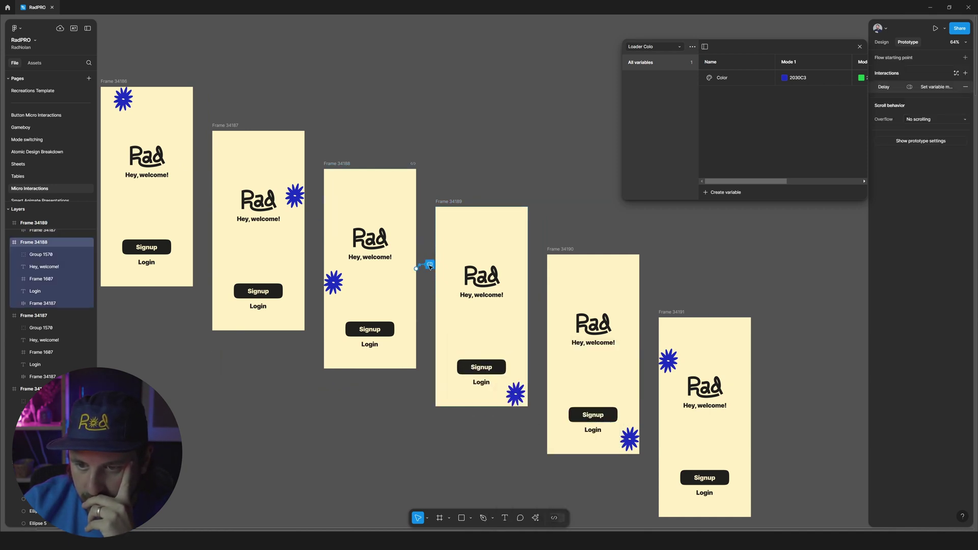
pyautogui.click(534, 292)
pyautogui.click(541, 302)
# Add a Set variable mode action for Loader Colo, Mode 3, to the fifth screen's delay interaction, ahead of the navigation
pyautogui.click(645, 346)
pyautogui.click(647, 393)
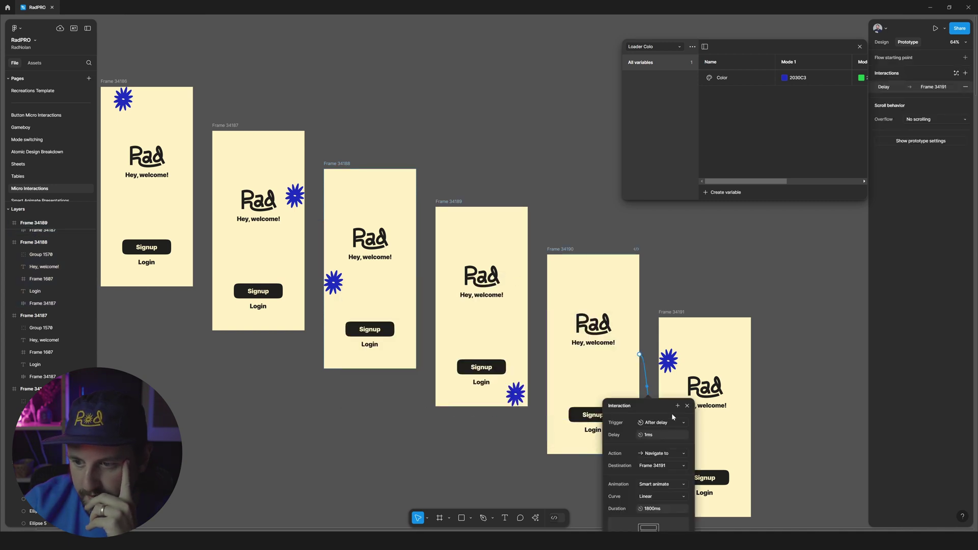
pyautogui.click(662, 453)
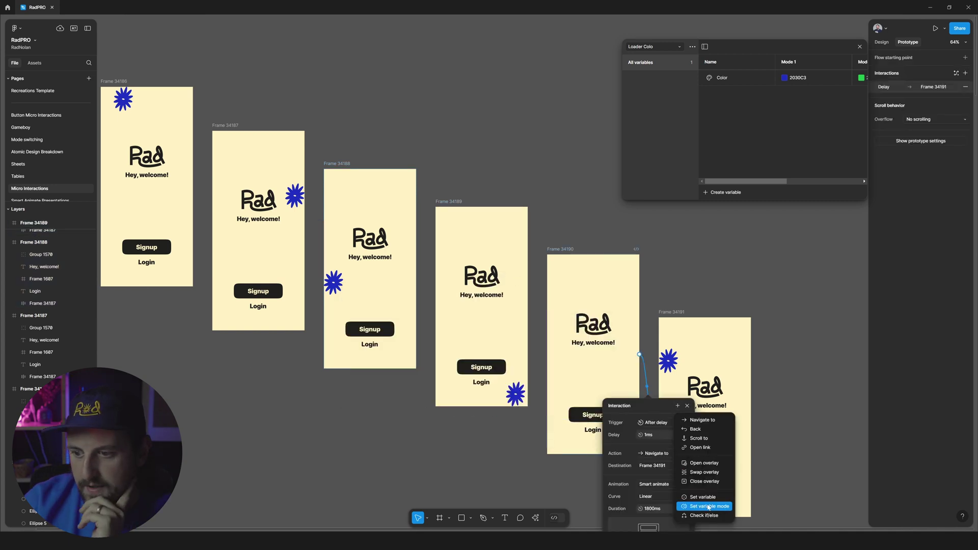
pyautogui.click(708, 508)
pyautogui.click(705, 434)
pyautogui.click(705, 443)
pyautogui.click(705, 448)
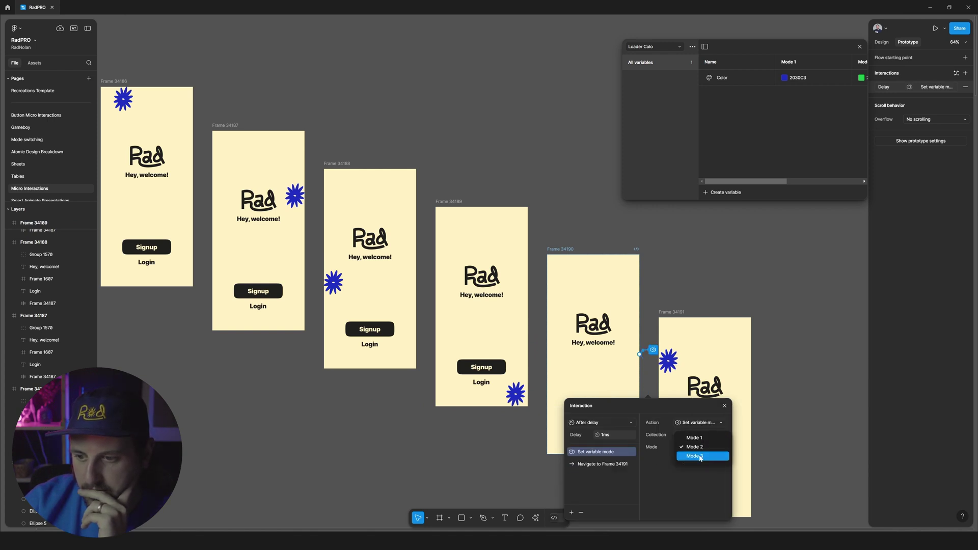
pyautogui.click(700, 456)
pyautogui.click(536, 428)
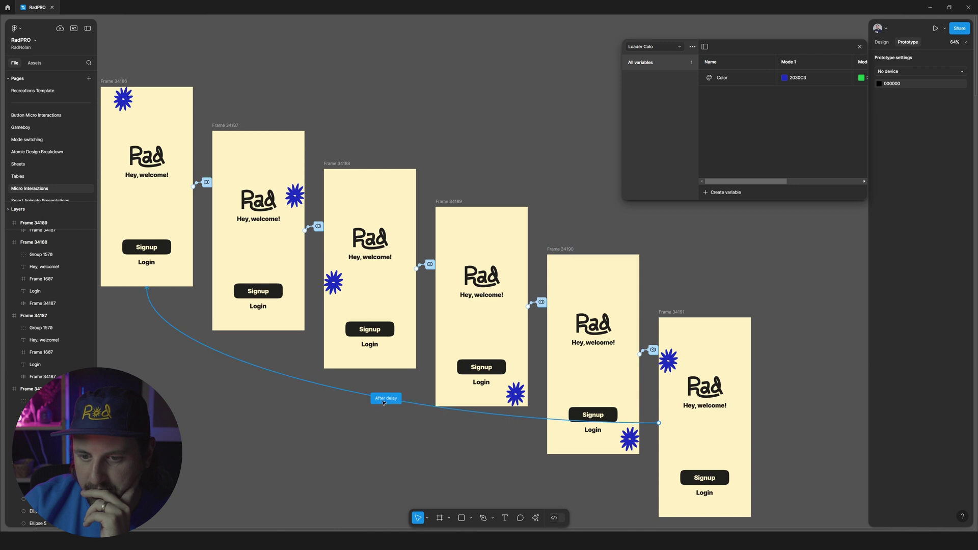
# Add a Set variable mode action for Loader Colo, Mode 1, to the last screen's delay interaction and place it before the navigation
pyautogui.click(536, 426)
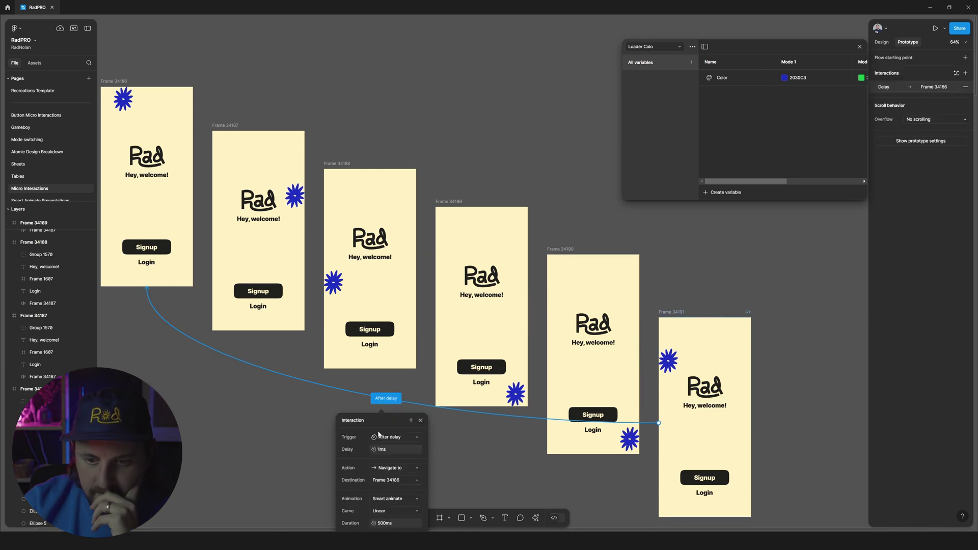
pyautogui.click(410, 421)
pyautogui.click(435, 509)
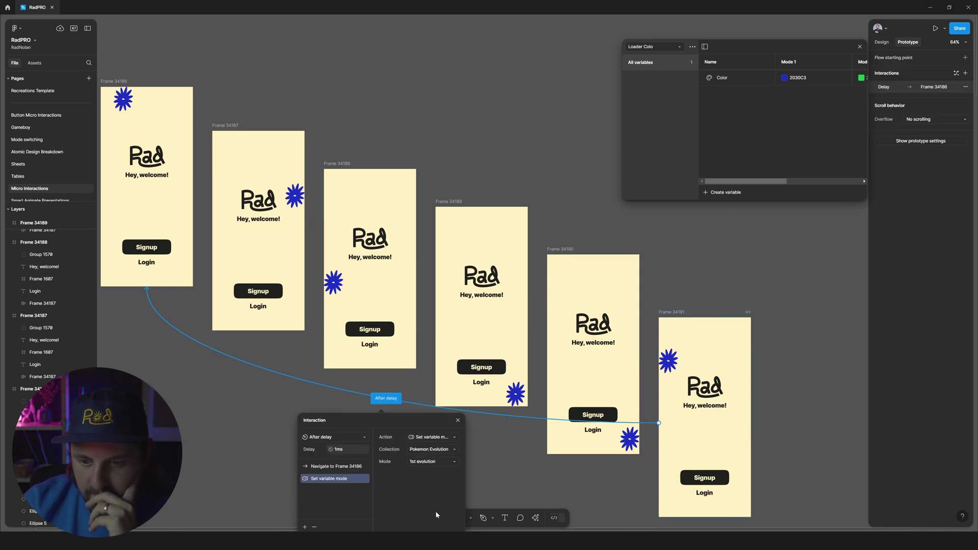
pyautogui.click(423, 452)
pyautogui.click(423, 456)
pyautogui.click(423, 461)
pyautogui.click(422, 467)
pyautogui.click(433, 461)
pyautogui.click(425, 442)
pyautogui.moveTo(332, 477); pyautogui.dragTo(334, 466)
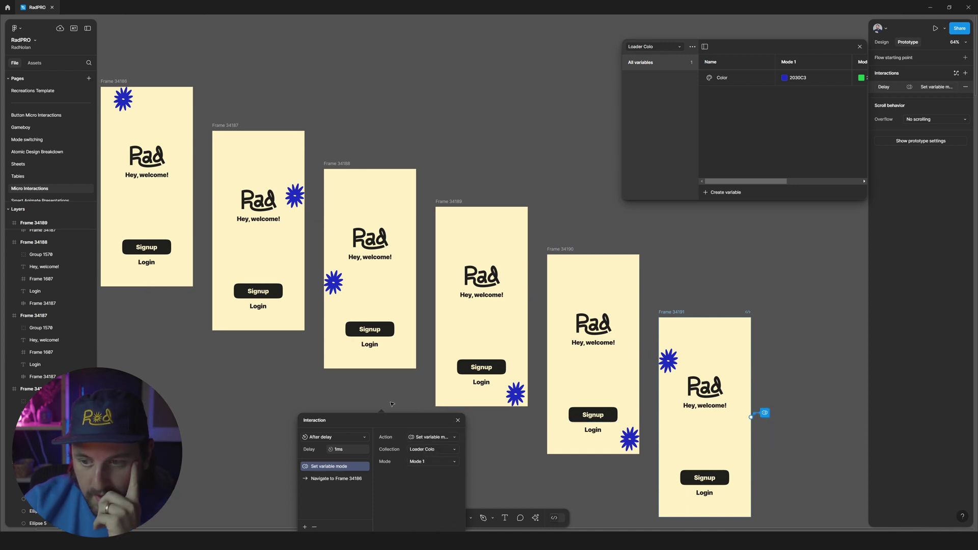
pyautogui.press('Escape')
# Preview the prototype from the first screen to watch the starburst's motion and color changes, and close the preview
pyautogui.hscroll(-2, 293, 171)
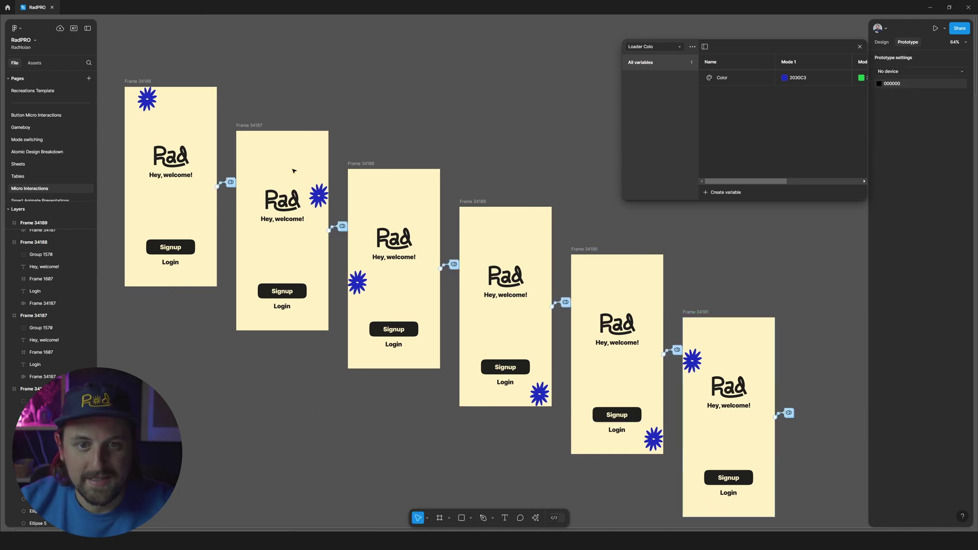
pyautogui.click(125, 82)
pyautogui.hotkey('shift', 'space')
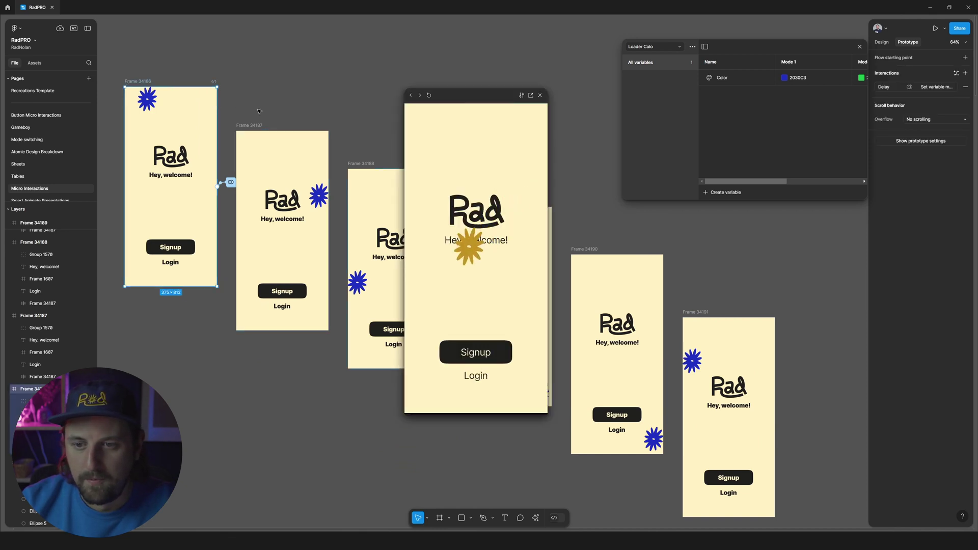
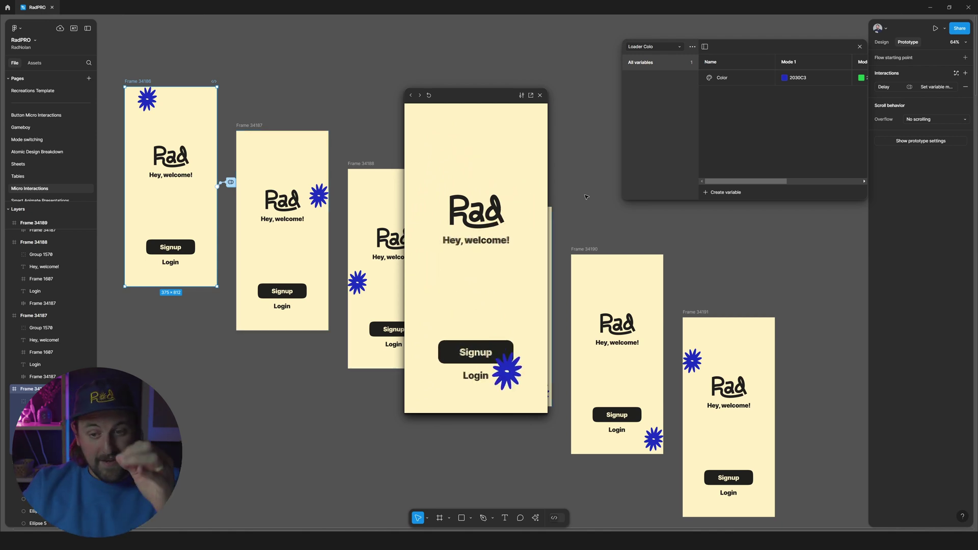
pyautogui.click(541, 96)
# Close the variables window and select the smiley vinyl record frame below the welcome screens
pyautogui.keyDown('ctrl'); pyautogui.scroll(-5, 532, 183); pyautogui.keyUp('ctrl')
pyautogui.scroll(-5, 532, 183)
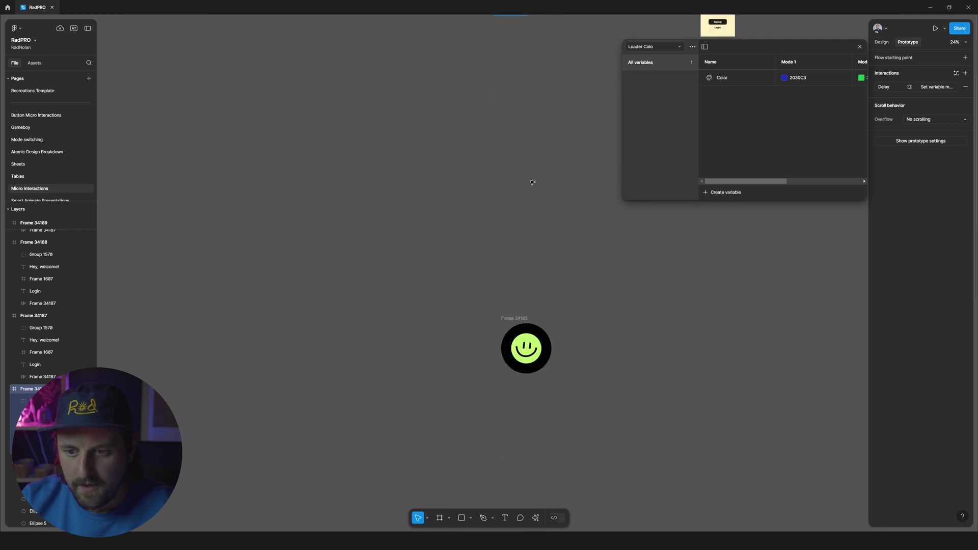
pyautogui.keyDown('ctrl'); pyautogui.scroll(3, 645, 480); pyautogui.keyUp('ctrl')
pyautogui.click(859, 47)
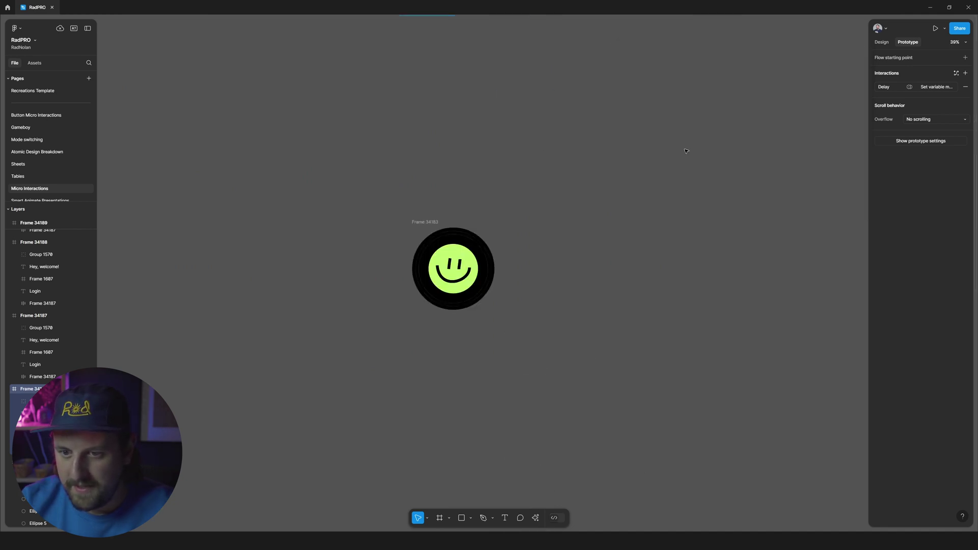
pyautogui.hscroll(1, 560, 183)
pyautogui.click(534, 193)
pyautogui.click(401, 223)
pyautogui.hscroll(1, 401, 224)
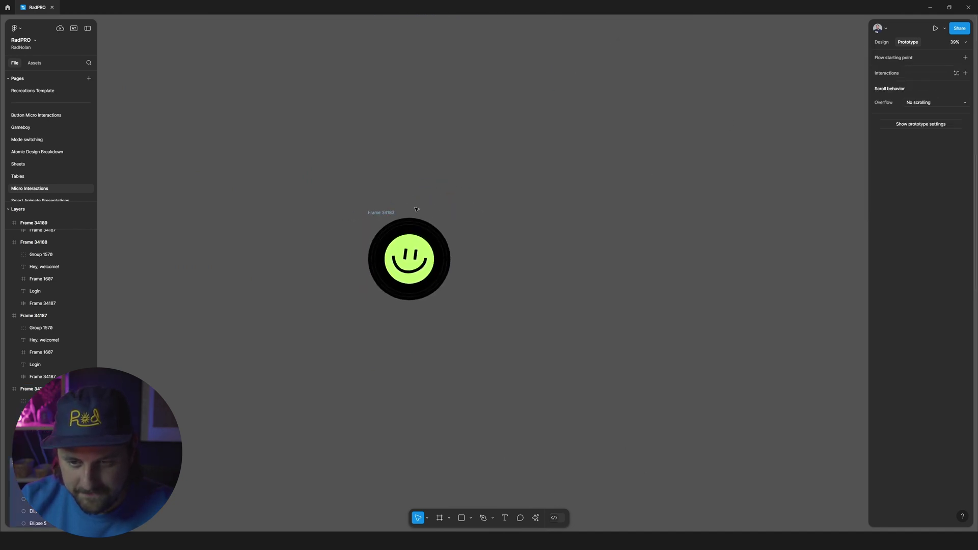
# Open the record's smiley face for vector editing, try adjusting its points, and leave the editing mode
pyautogui.keyDown('ctrl'); pyautogui.scroll(3, 397, 268); pyautogui.keyUp('ctrl')
pyautogui.doubleClick(460, 291)
pyautogui.doubleClick(461, 291)
pyautogui.click(466, 295)
pyautogui.moveTo(495, 295); pyautogui.dragTo(497, 307)
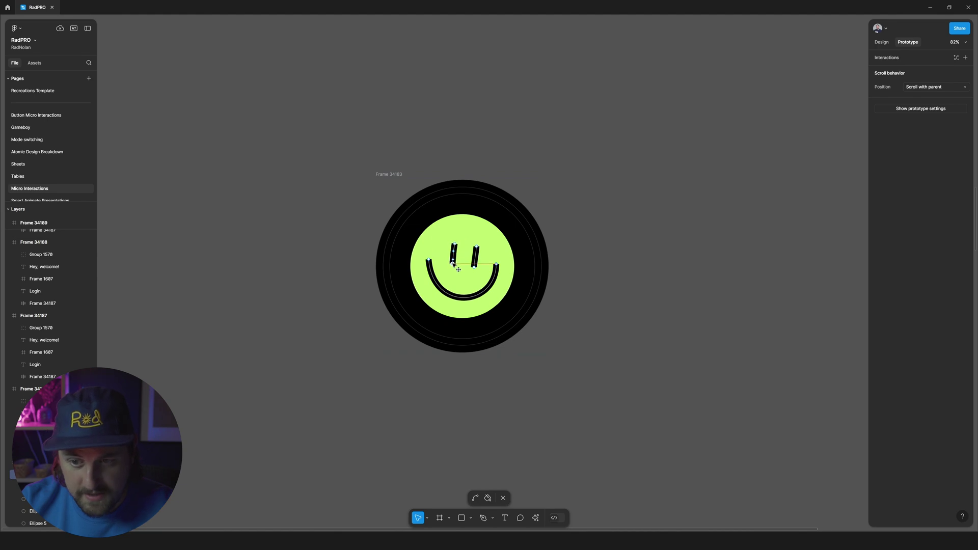
pyautogui.click(568, 271)
pyautogui.scroll(-2, 650, 277)
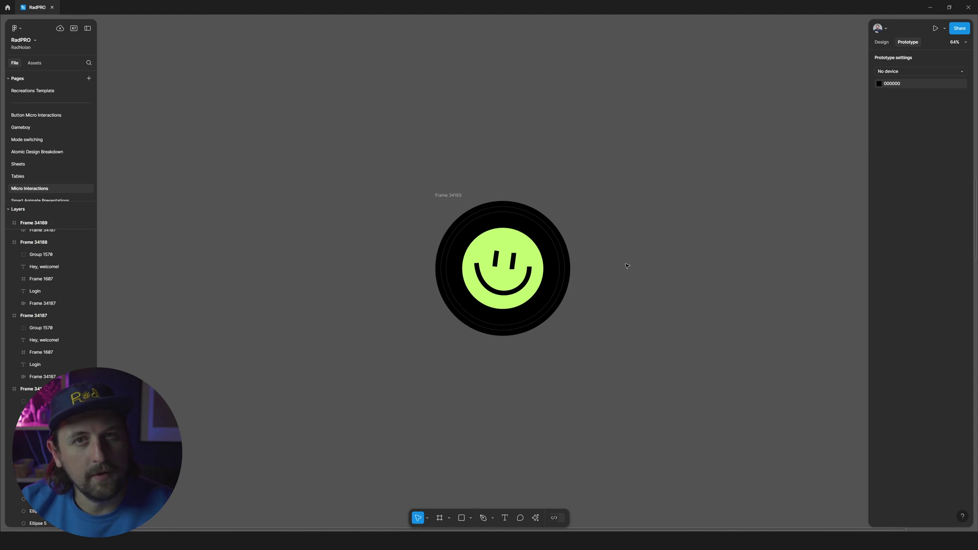
# Try bending the smiley's left eye stroke in vector editing, and undo the reshaping
pyautogui.scroll(4, 514, 259)
pyautogui.doubleClick(474, 265)
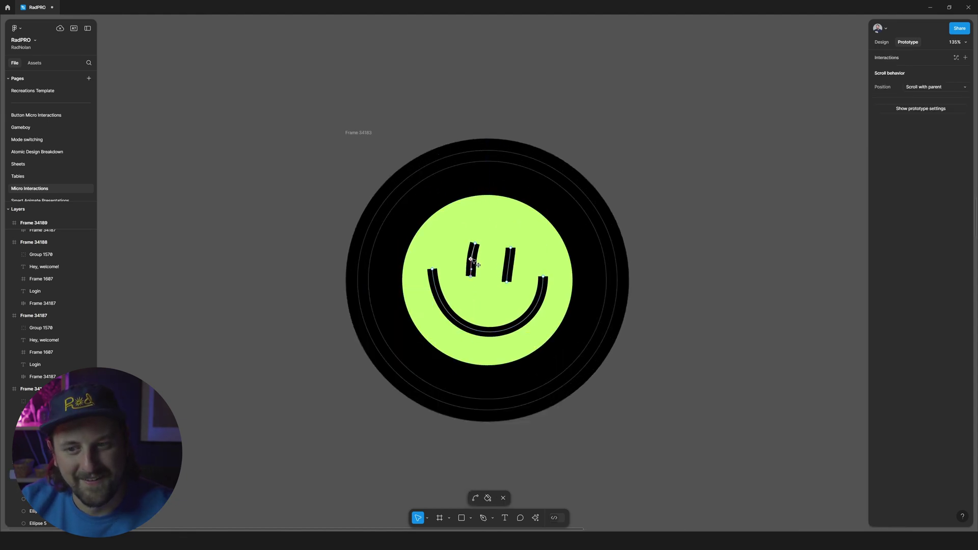
pyautogui.moveTo(476, 244); pyautogui.dragTo(526, 207)
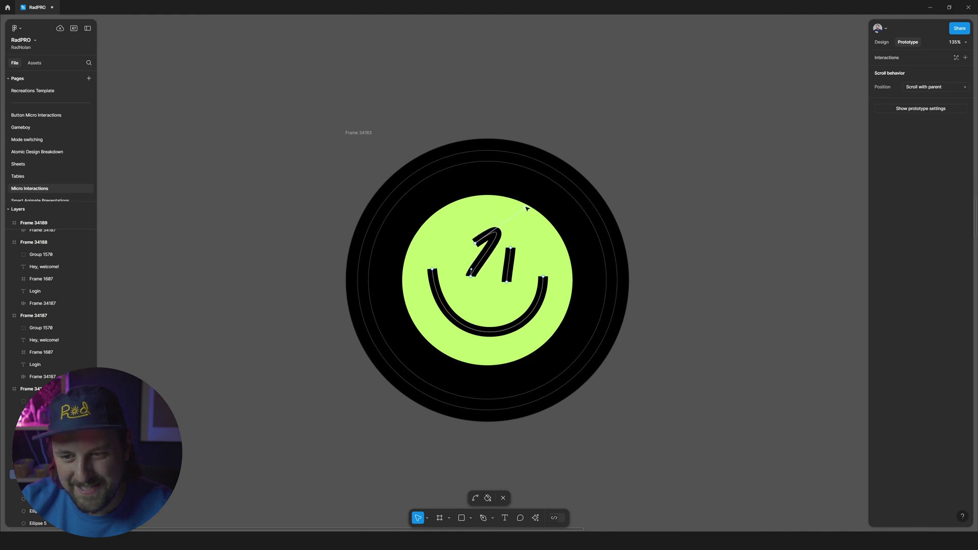
pyautogui.press('Escape')
pyautogui.press('Escape')
pyautogui.scroll(-6, 794, 285)
pyautogui.hotkey('shift', '1')
pyautogui.hotkey('ctrl', 'z')
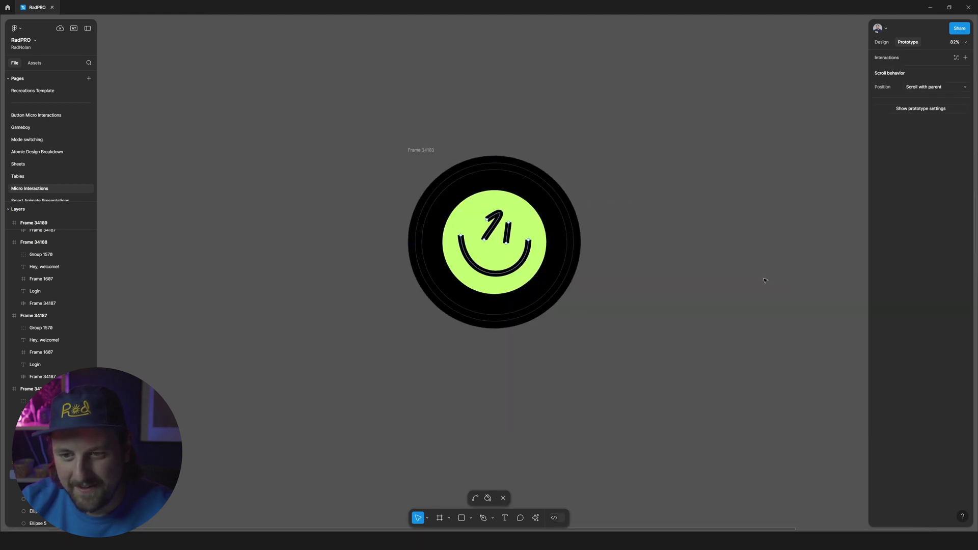
pyautogui.hotkey('ctrl', 'z')
pyautogui.press('Escape')
pyautogui.press('Escape')
# Switch to the Micro Interactions presentation, play the record player by moving its tonearm onto the record, and return to the design file
pyautogui.hscroll(1, 686, 257)
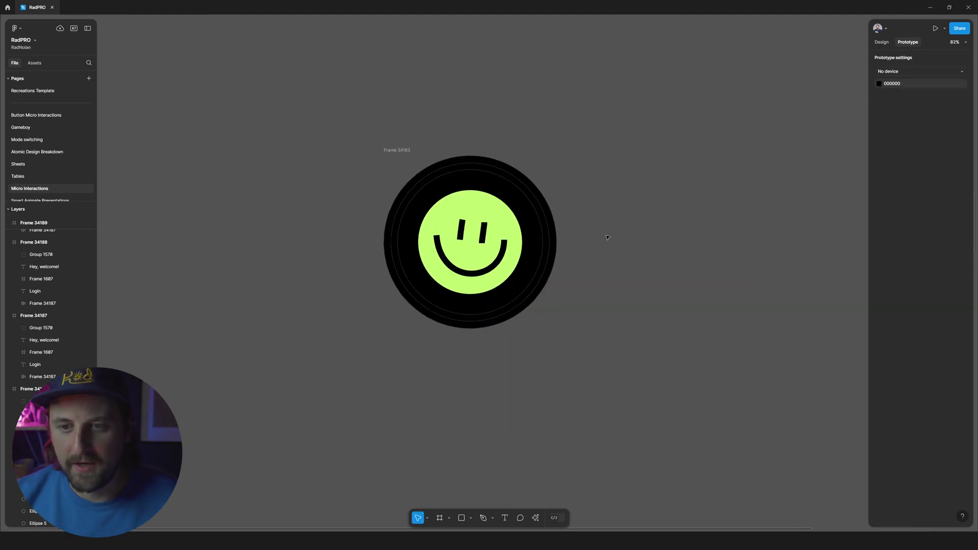
pyautogui.click(400, 151)
pyautogui.press('Escape')
pyautogui.scroll(-2, 400, 151)
pyautogui.scroll(1, 428, 154)
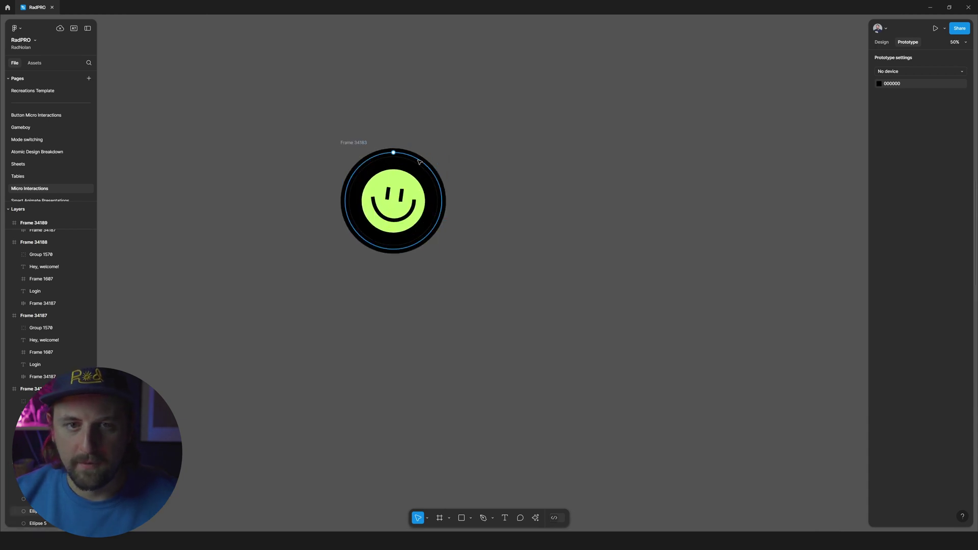
pyautogui.click(148, 8)
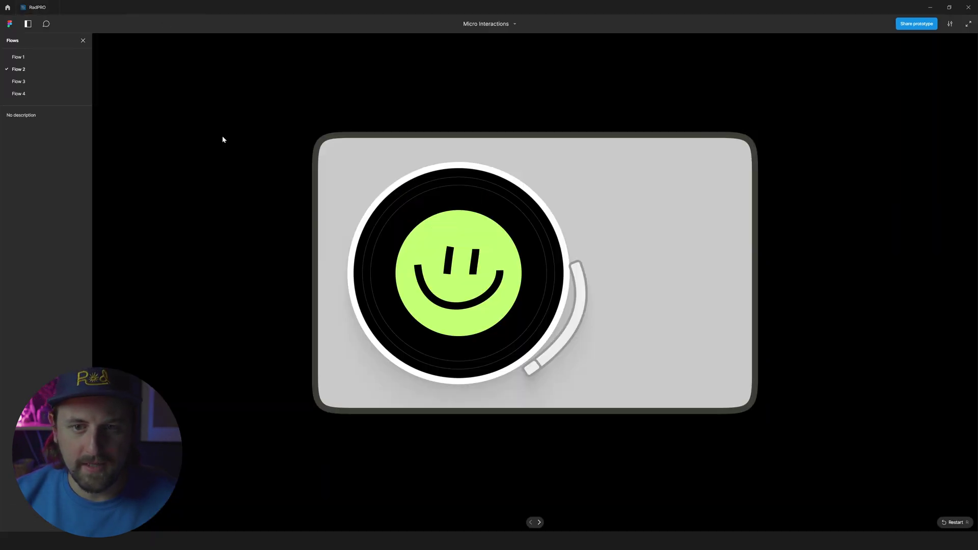
pyautogui.click(534, 369)
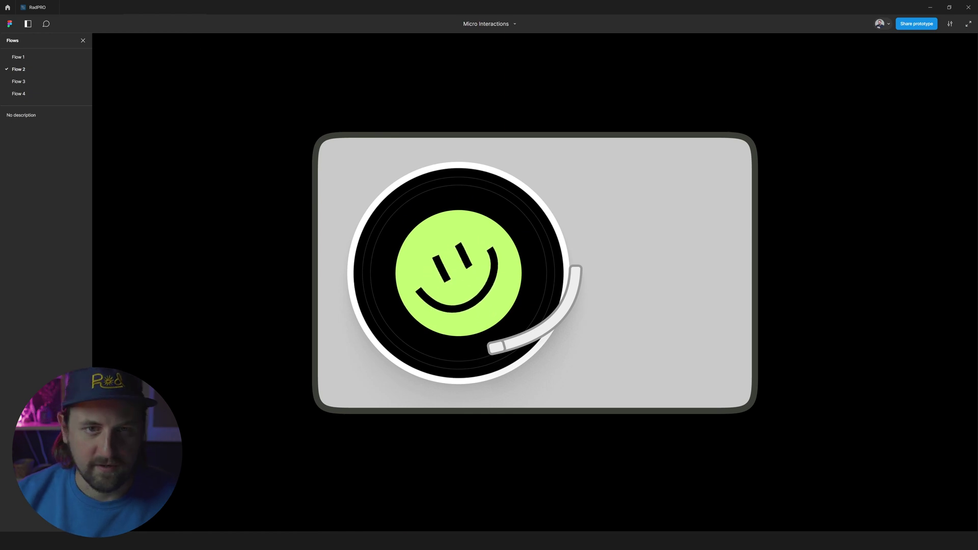
pyautogui.click(37, 8)
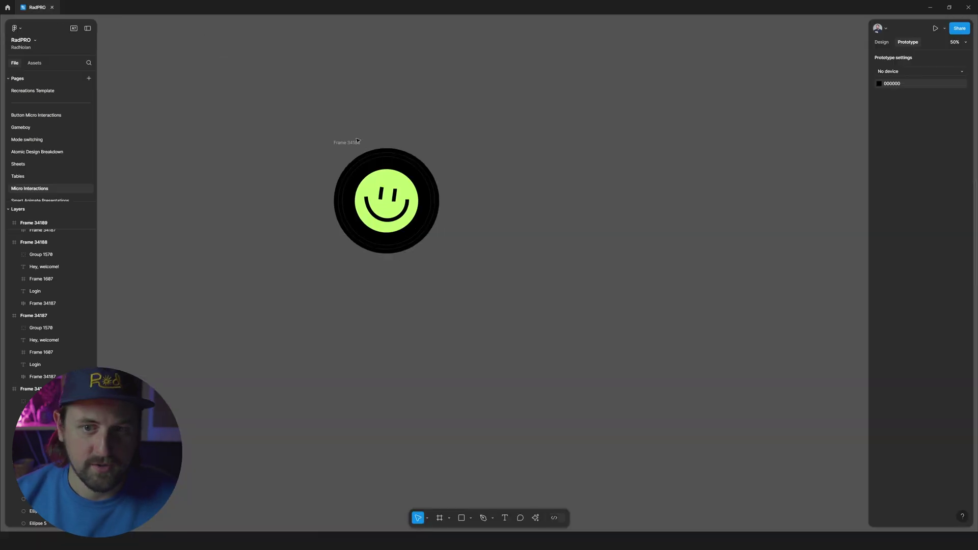
# Open and close the inline prototype preview for the smiley vinyl record frame
pyautogui.click(218, 142)
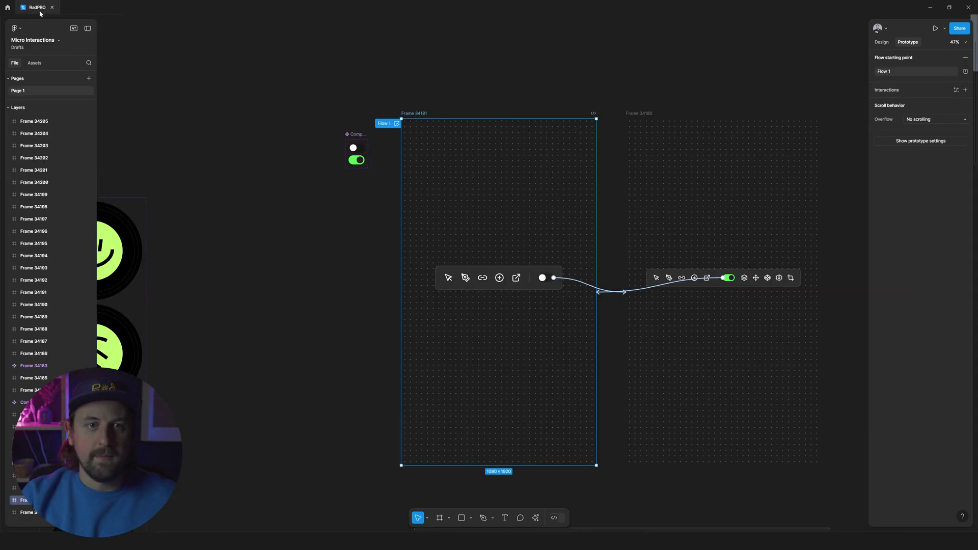
pyautogui.hotkey('shift', 'space')
pyautogui.hotkey('shift', 'space')
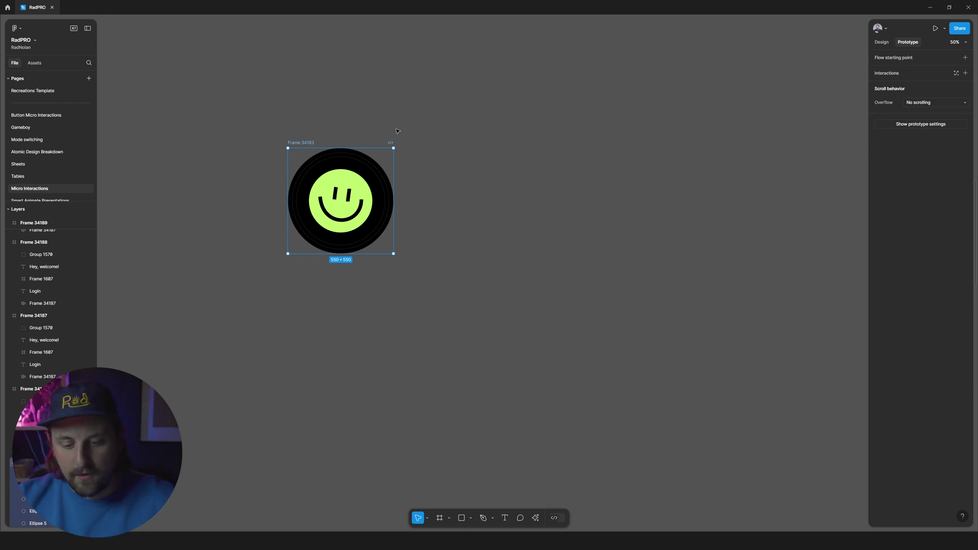
# Present the prototype, play Flow 2's record player by moving its tonearm onto the record, and return to the design file
pyautogui.hotkey('ctrl', 'alt', 'Return')
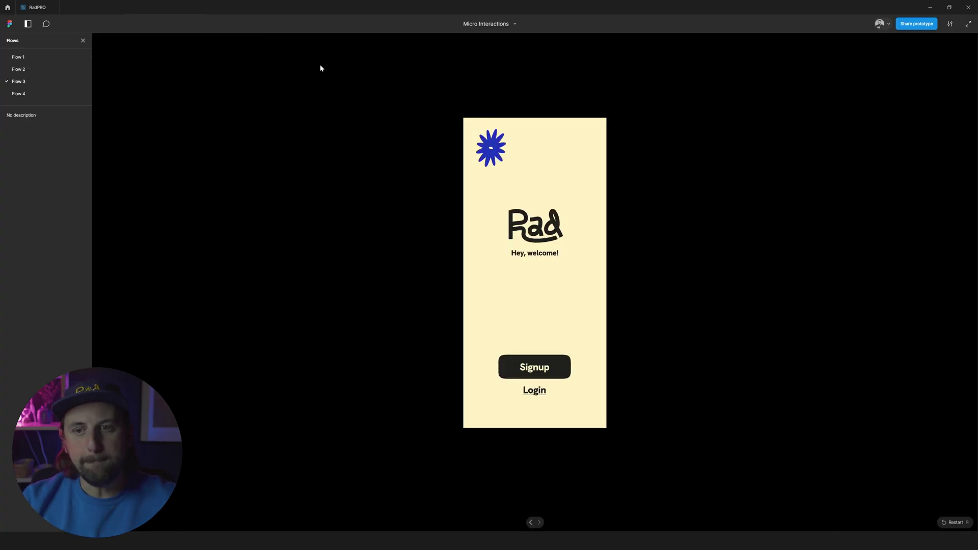
pyautogui.click(50, 70)
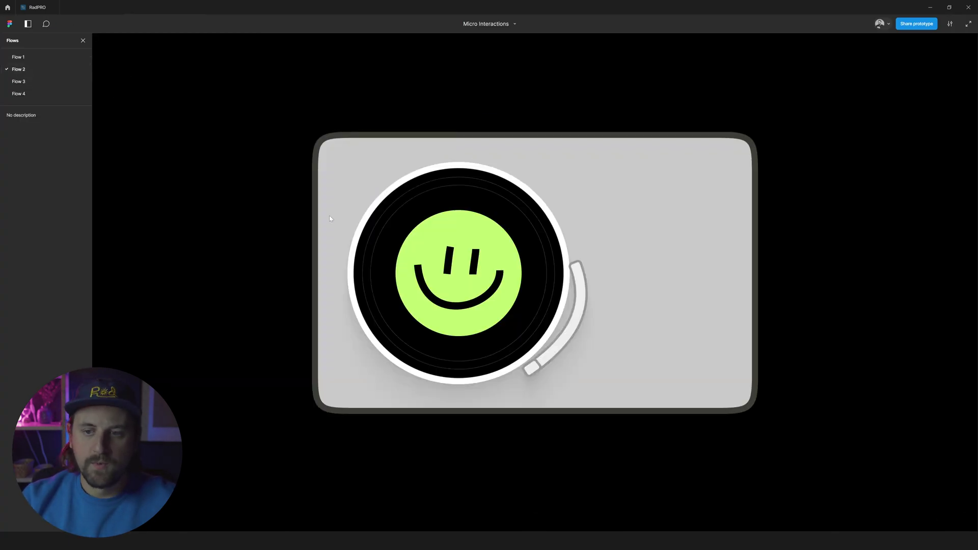
pyautogui.click(537, 376)
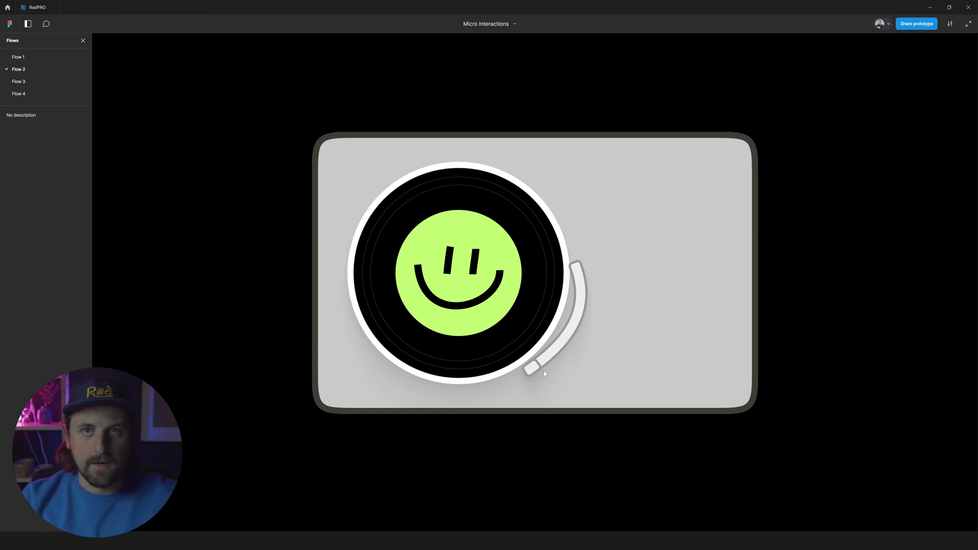
pyautogui.moveTo(544, 374); pyautogui.dragTo(481, 338)
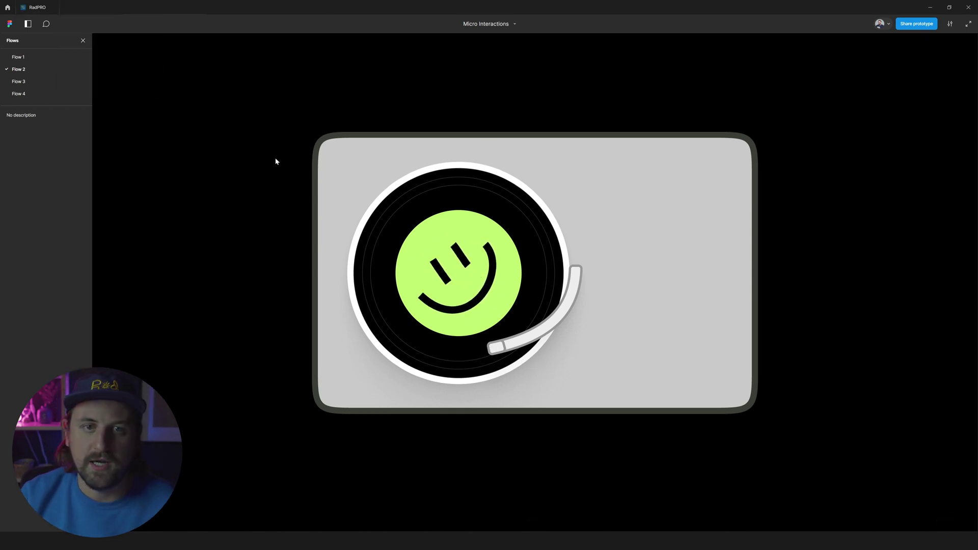
pyautogui.press('Escape')
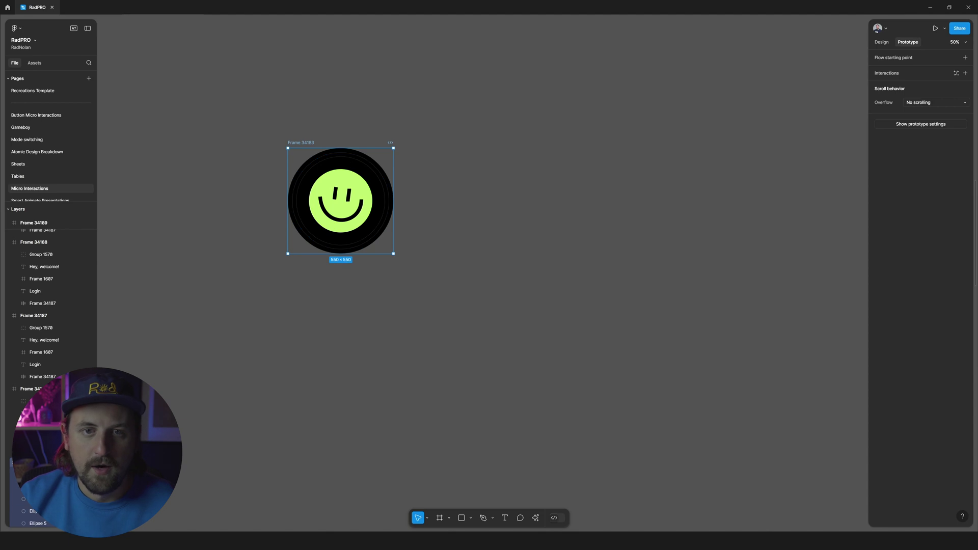
# Turn the smiley vinyl frame into a component and rename it Record
pyautogui.hscroll(2, 408, 189)
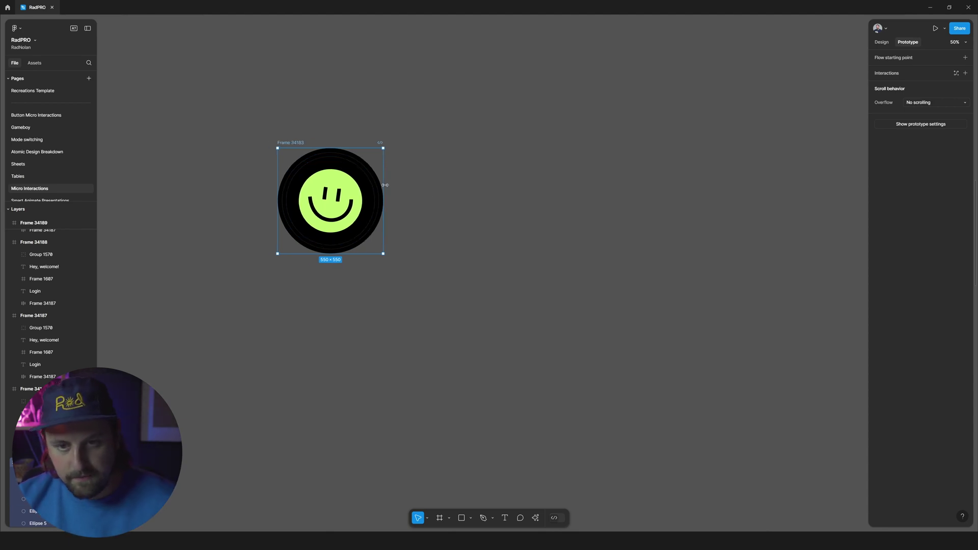
pyautogui.hotkey('ctrl', 'alt', 'k')
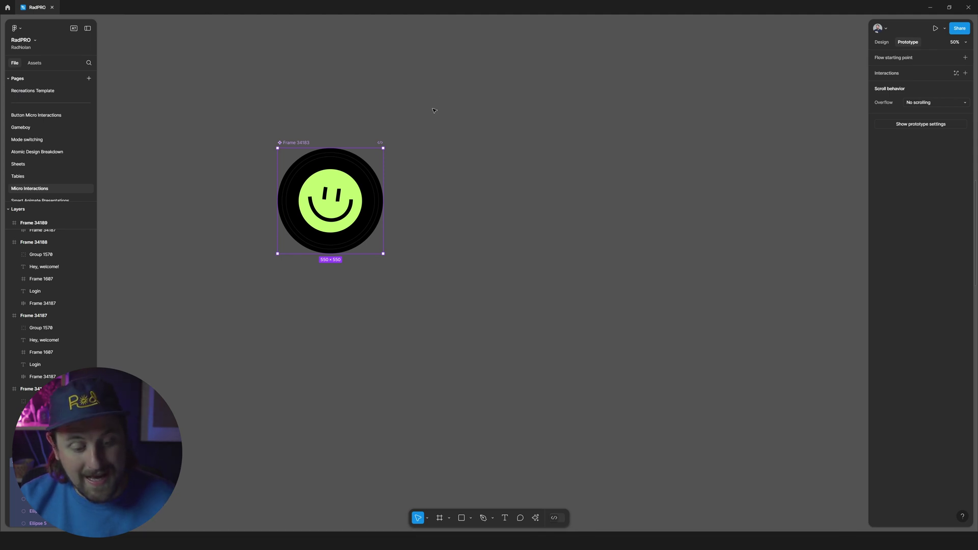
pyautogui.moveTo(328, 159)
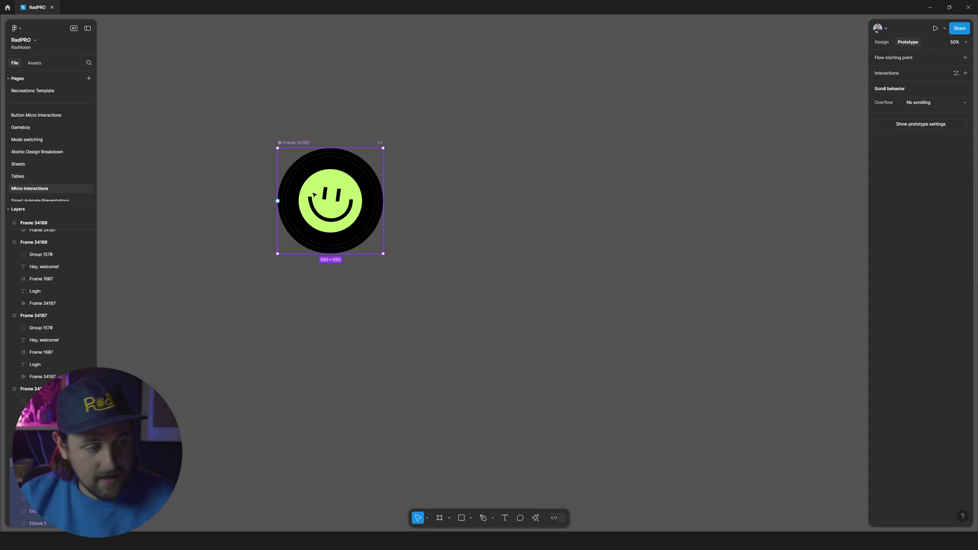
pyautogui.hscroll(-1, 373, 198)
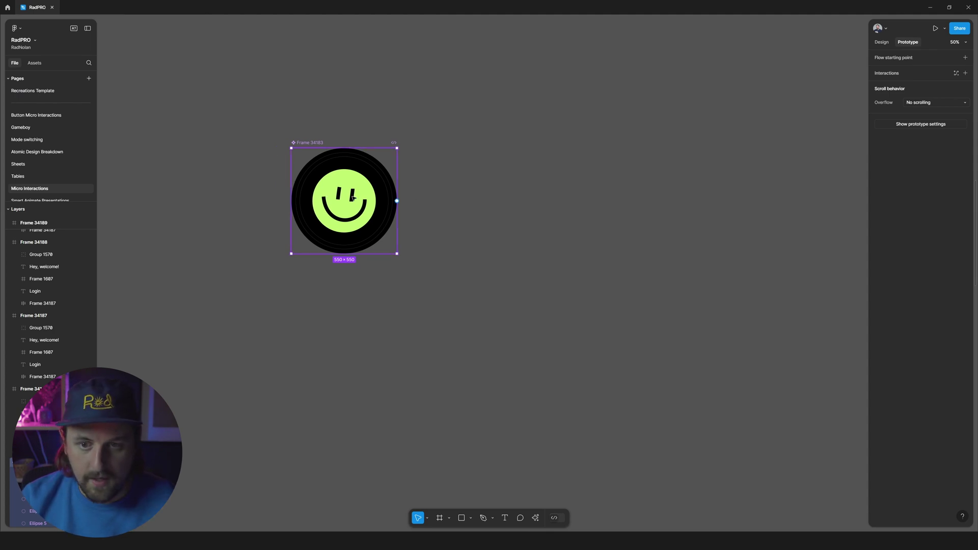
pyautogui.scroll(-1, 352, 198)
pyautogui.hscroll(-1, 352, 198)
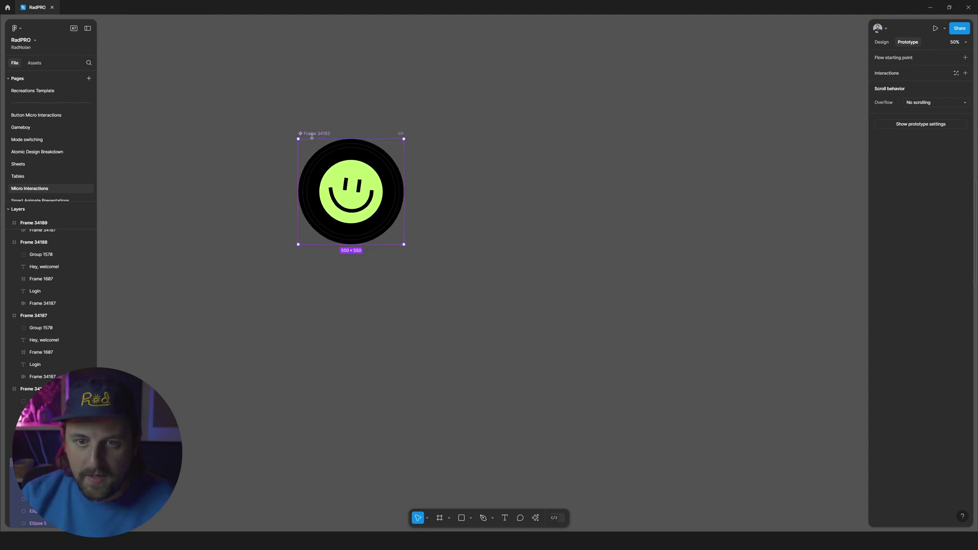
pyautogui.doubleClick(312, 134)
pyautogui.write('Record')
pyautogui.press('Return')
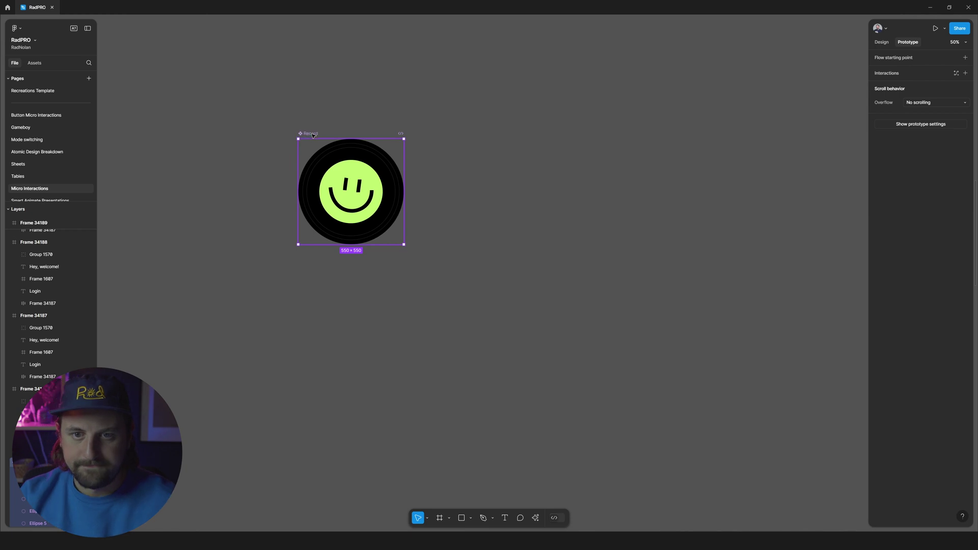
# Add a variant property to the Record component and name it Rotated State
pyautogui.click(882, 42)
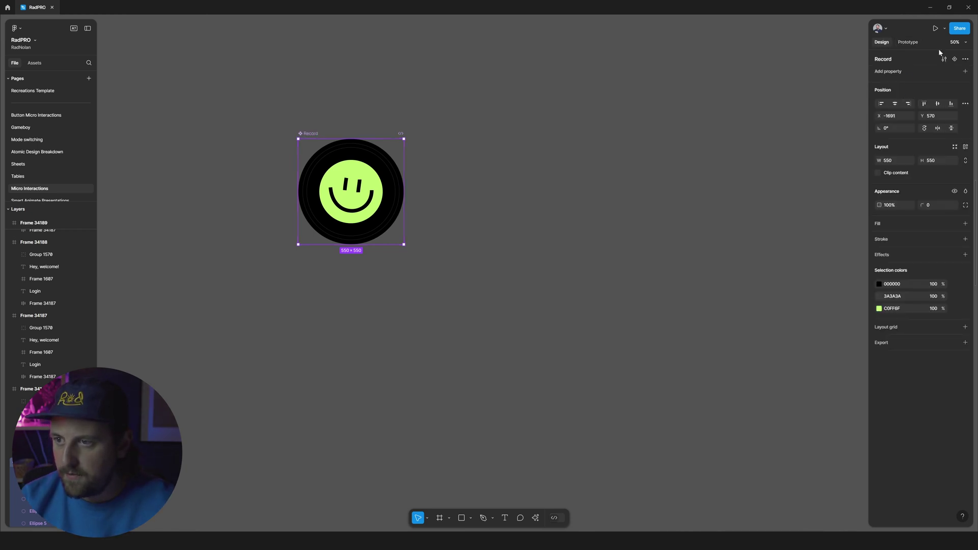
pyautogui.click(965, 72)
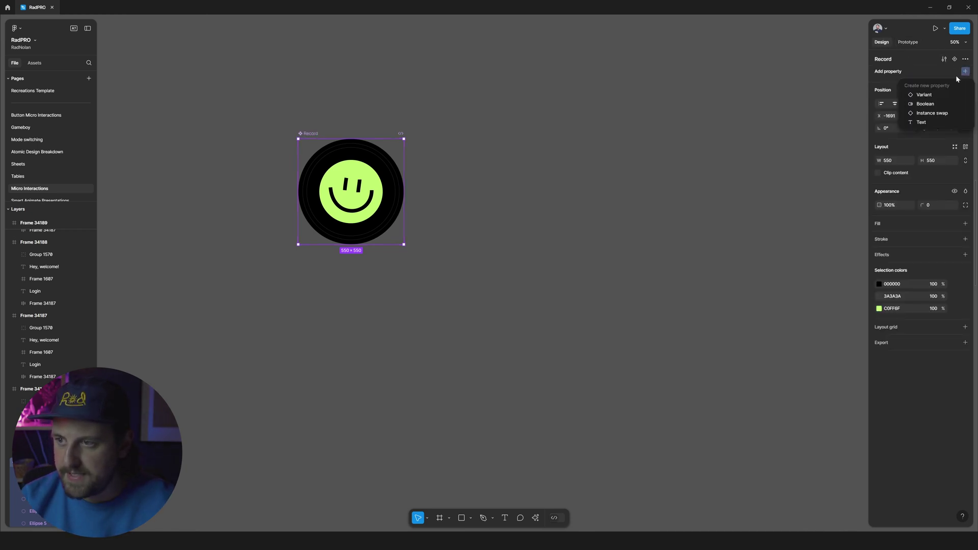
pyautogui.click(931, 97)
pyautogui.doubleClick(893, 84)
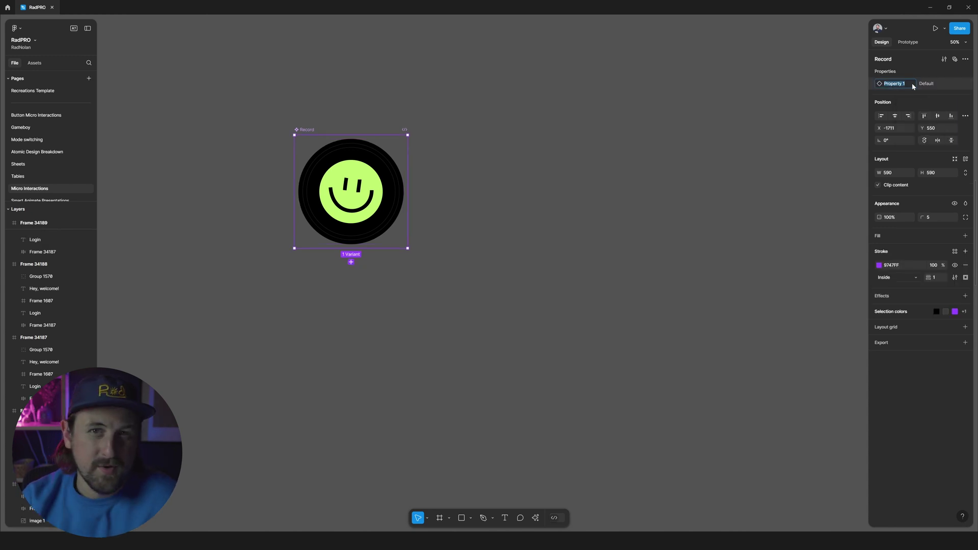
pyautogui.write('Rol')
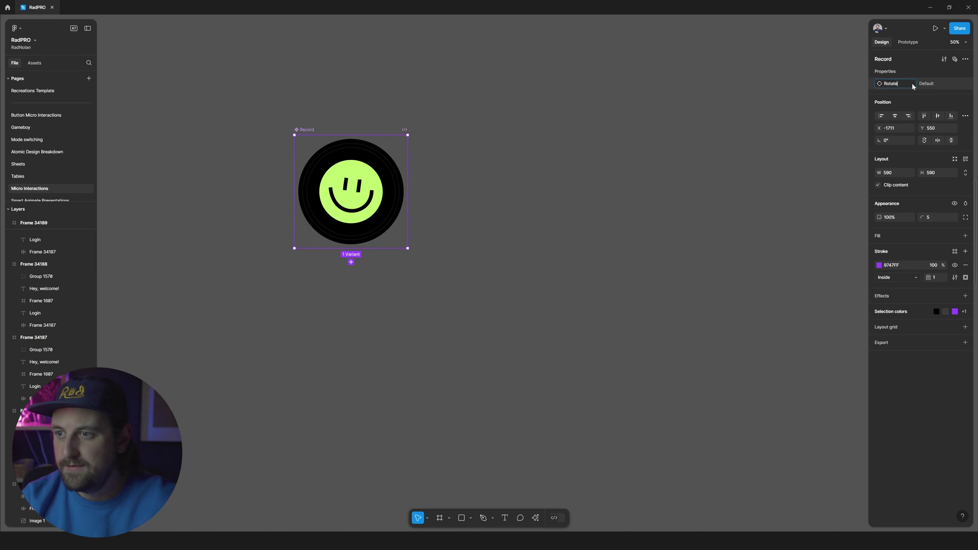
pyautogui.write('ated State')
pyautogui.press('Return')
# Duplicate the record variant as 2nd and set the original variant's Rotated State value to 1st
pyautogui.click(365, 187)
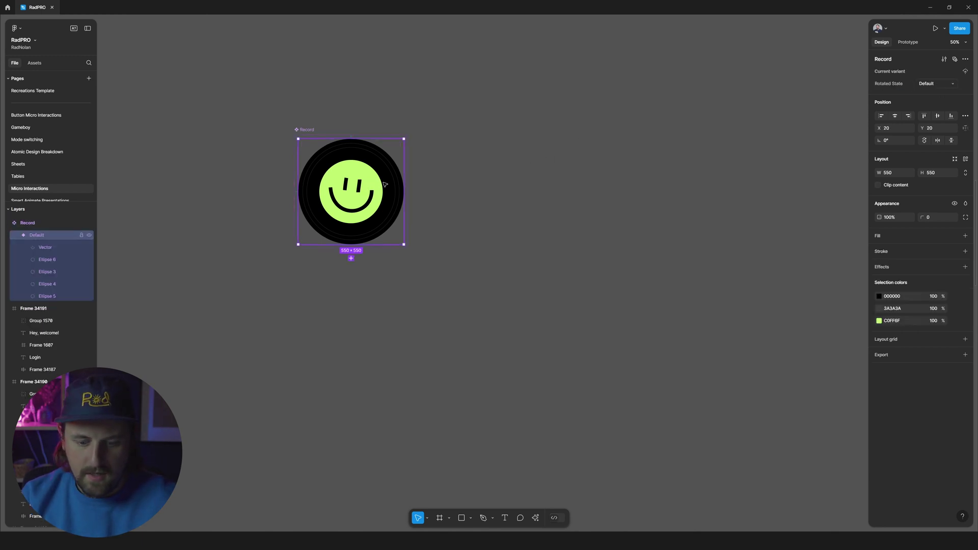
pyautogui.hotkey('ctrl', 'd')
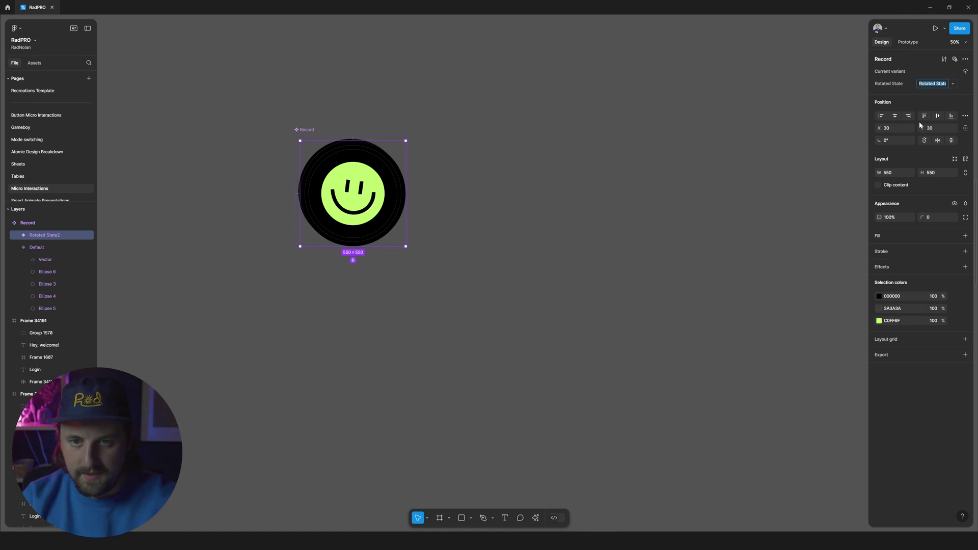
pyautogui.write('2nd')
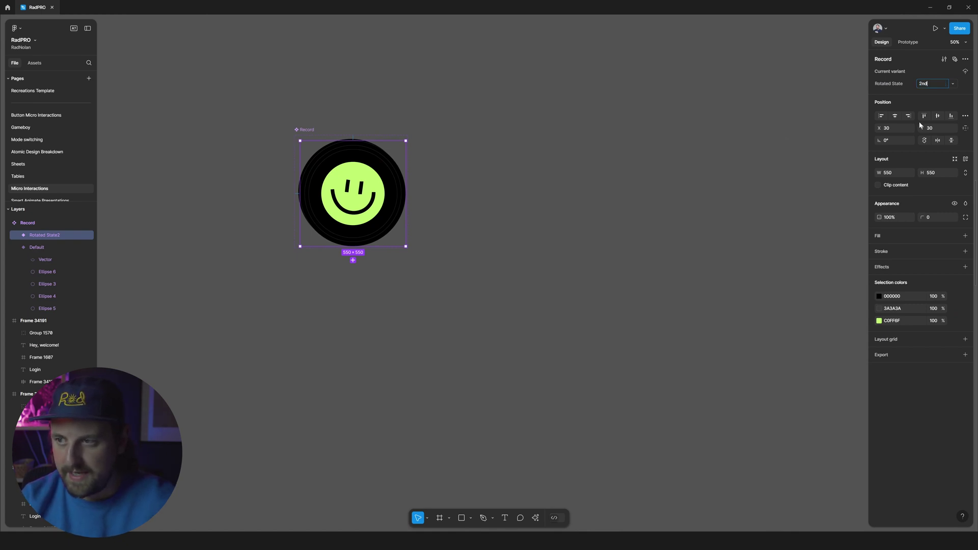
pyautogui.press('Return')
pyautogui.press('Tab')
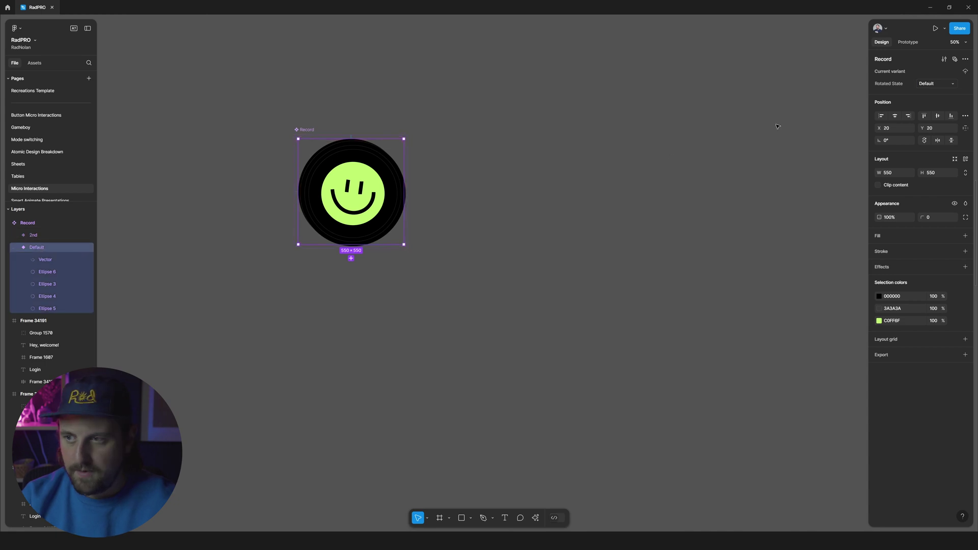
pyautogui.click(942, 84)
pyautogui.write('1st')
pyautogui.press('Return')
# Apply auto layout to the Record component set with spacing 23, horizontal padding 52, vertical padding 68, and width set to hug
pyautogui.click(310, 130)
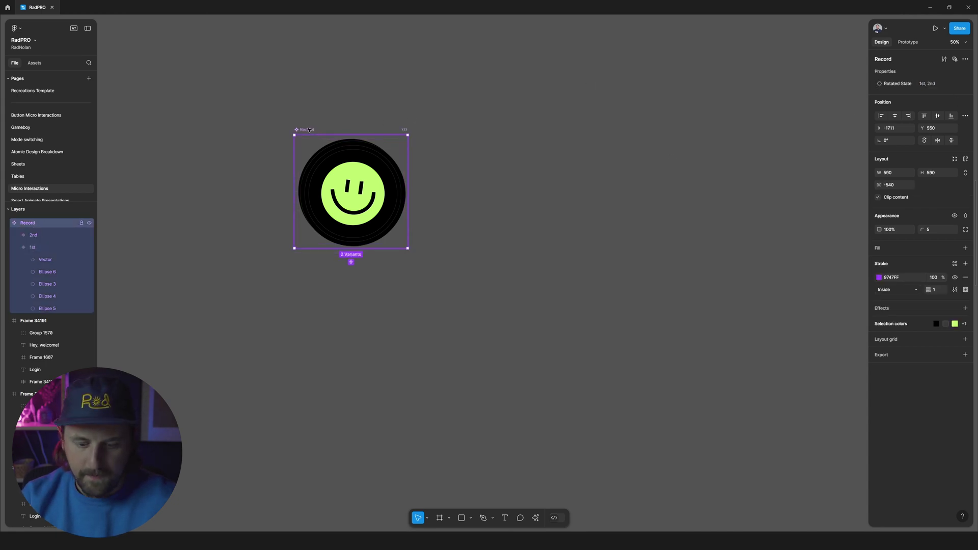
pyautogui.hotkey('shift', 'a')
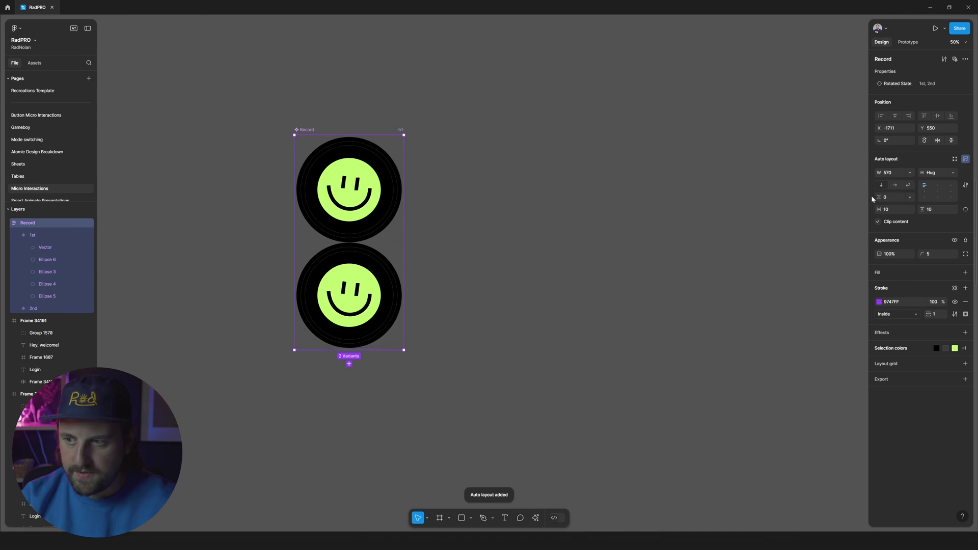
pyautogui.moveTo(881, 197); pyautogui.dragTo(951, 209)
pyautogui.click(910, 173)
pyautogui.click(896, 181)
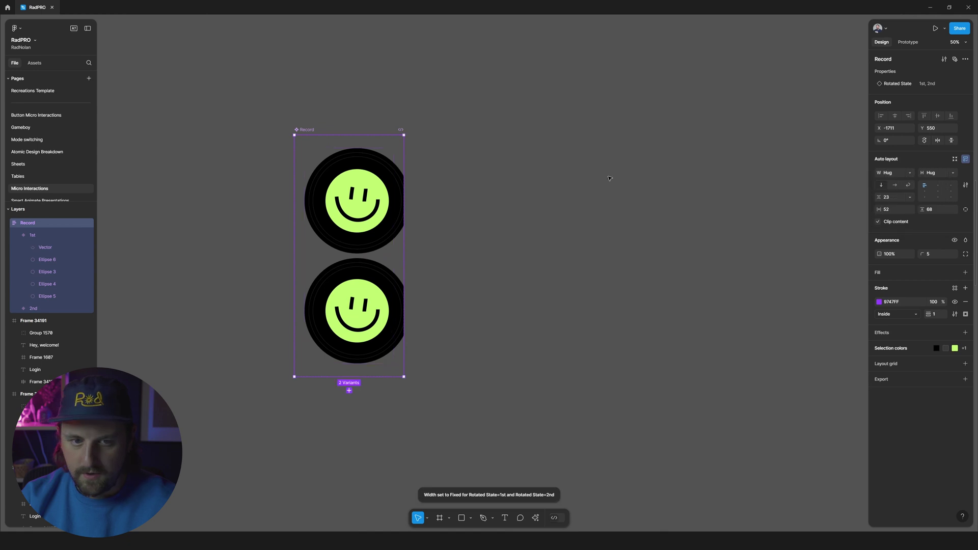
# Set the width of both the 1st and 2nd record variants to 550
pyautogui.click(77, 237)
pyautogui.click(48, 308)
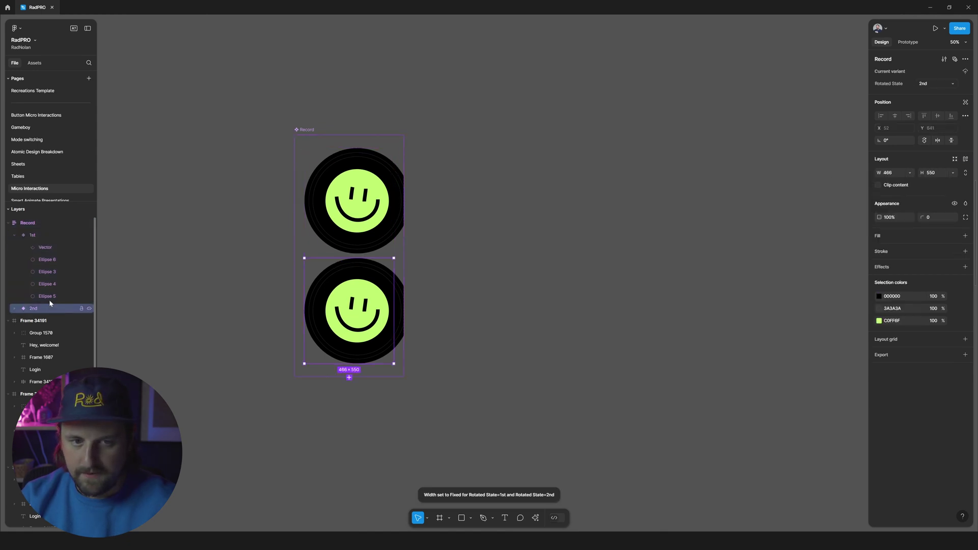
pyautogui.click(376, 224)
pyautogui.click(386, 299)
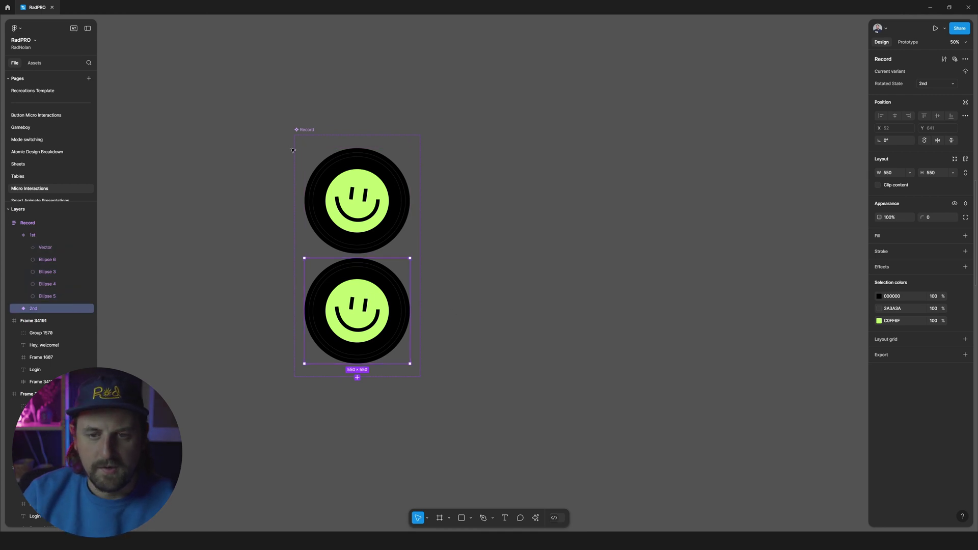
pyautogui.click(494, 190)
pyautogui.click(303, 130)
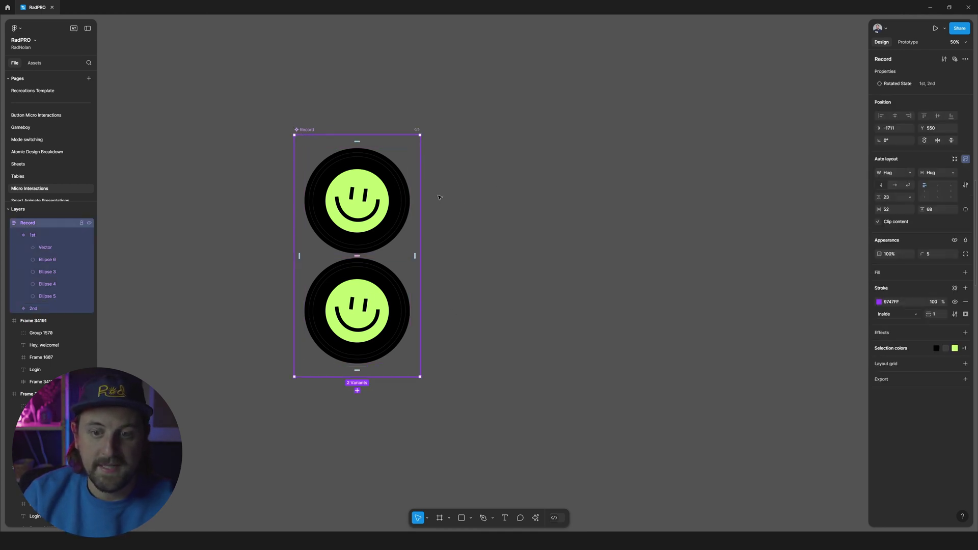
# Select all layers inside the 2nd record variant, try rotating them freehand, and undo the rotations
pyautogui.click(319, 305)
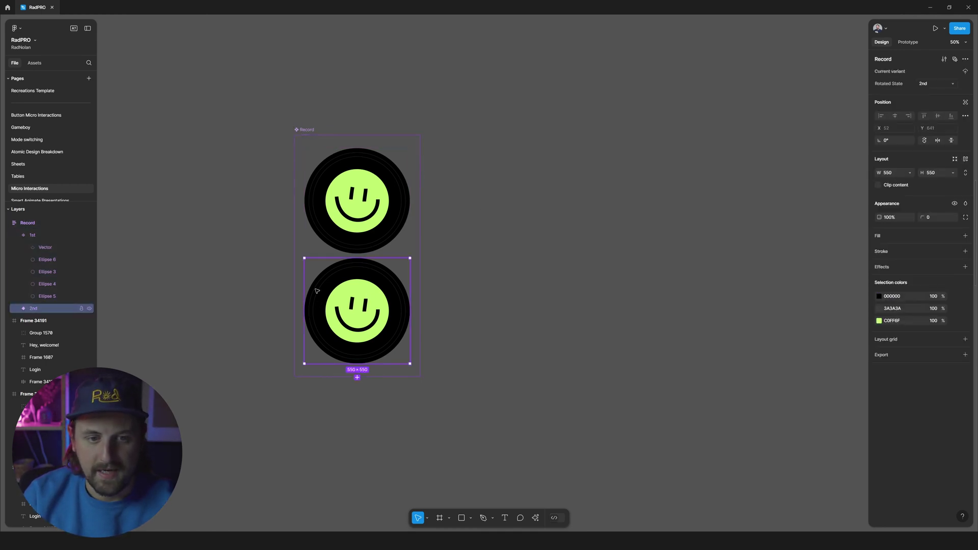
pyautogui.press('Return')
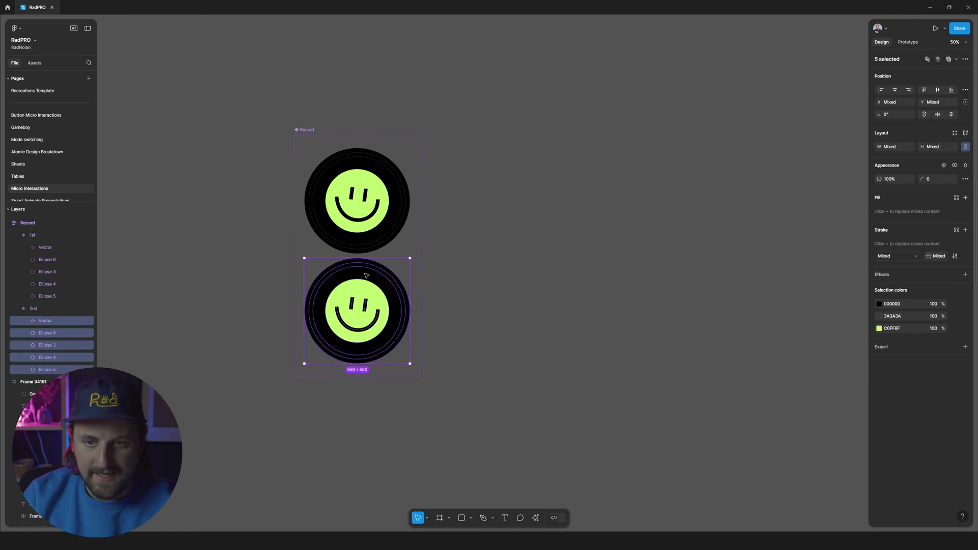
pyautogui.moveTo(416, 252); pyautogui.dragTo(430, 233)
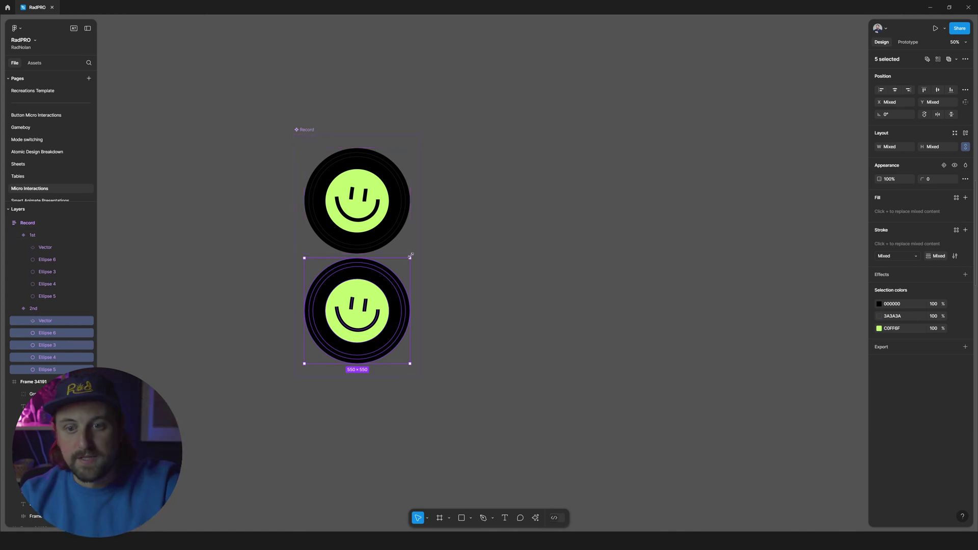
pyautogui.moveTo(412, 251); pyautogui.dragTo(372, 235)
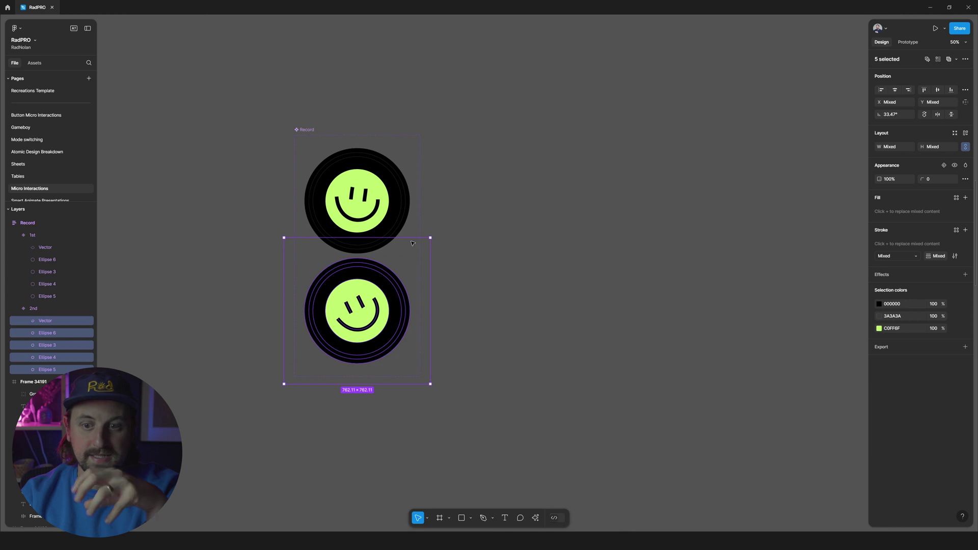
pyautogui.hotkey('ctrl', 'z')
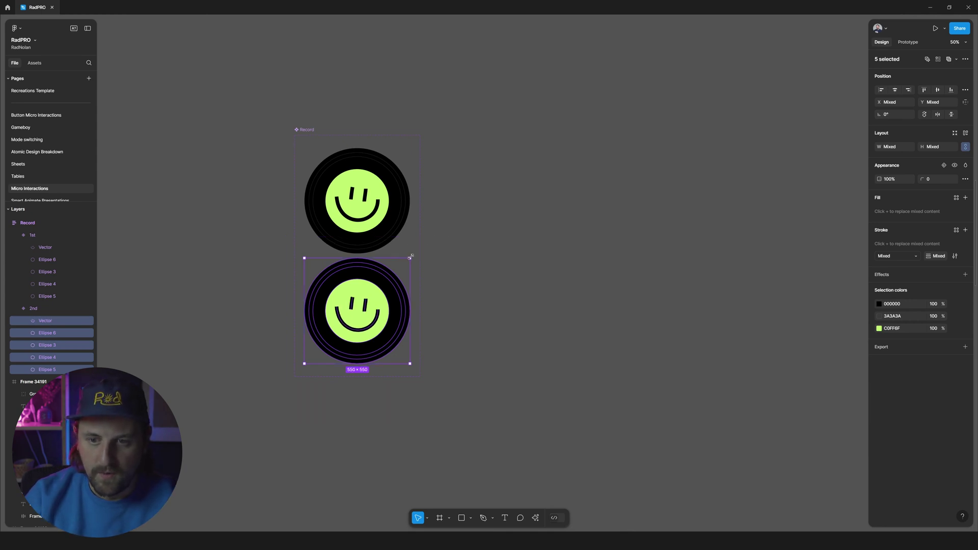
pyautogui.click(417, 258)
pyautogui.moveTo(417, 257); pyautogui.dragTo(419, 421)
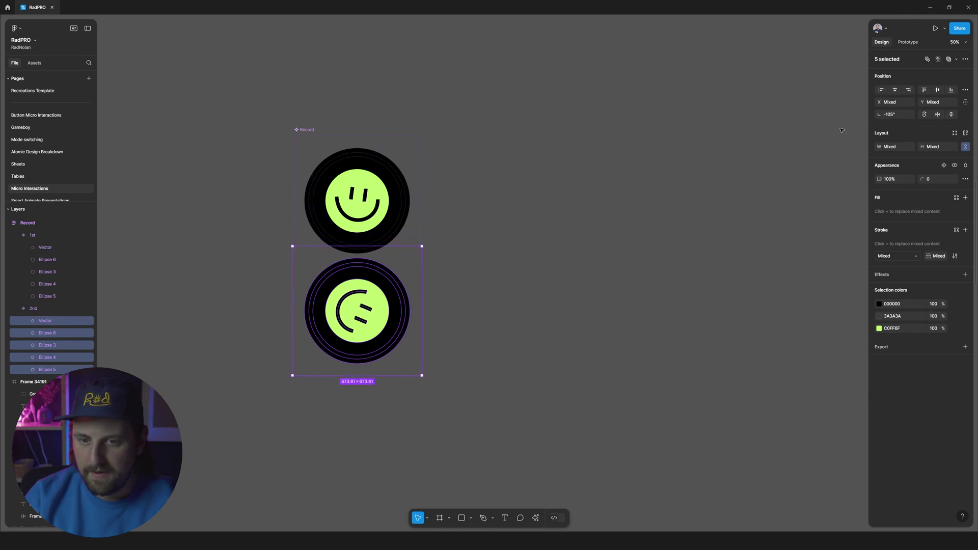
pyautogui.hotkey('ctrl', 'z')
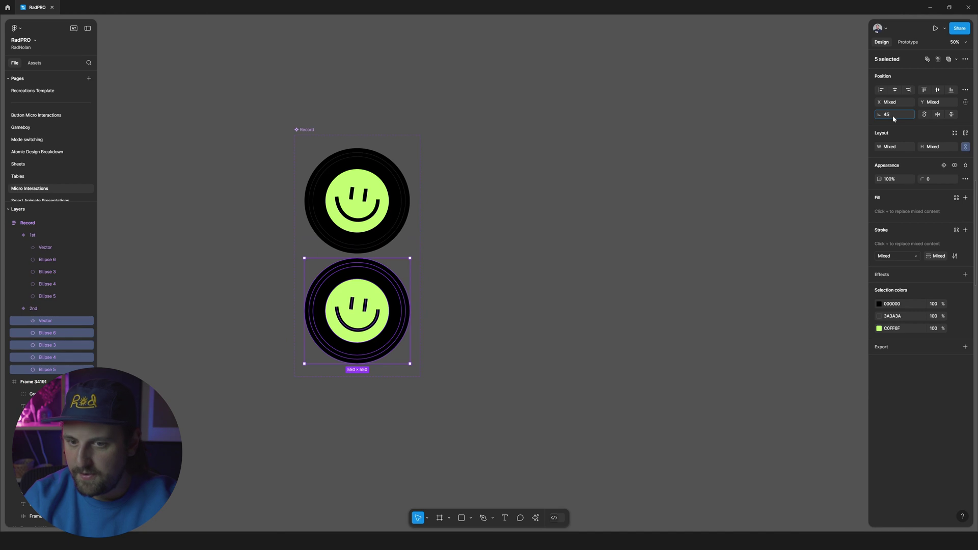
# Set the rotation of all layers inside the 2nd record variant to -90°
pyautogui.write('45')
pyautogui.press('Return')
pyautogui.moveTo(880, 116); pyautogui.dragTo(4, 108)
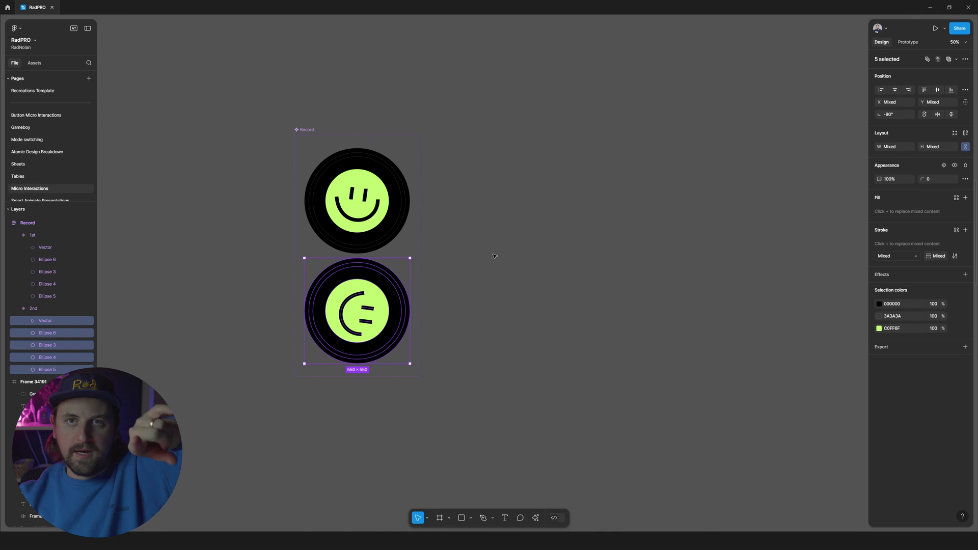
pyautogui.click(469, 291)
# Duplicate the 2nd record variant and set the copy's Rotated State to 3rd
pyautogui.click(393, 297)
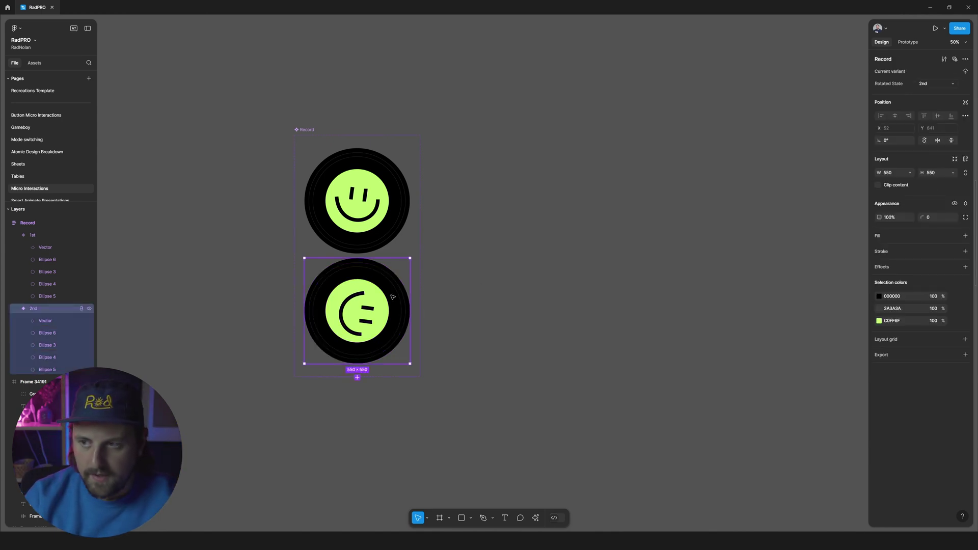
pyautogui.hotkey('ctrl', 'd')
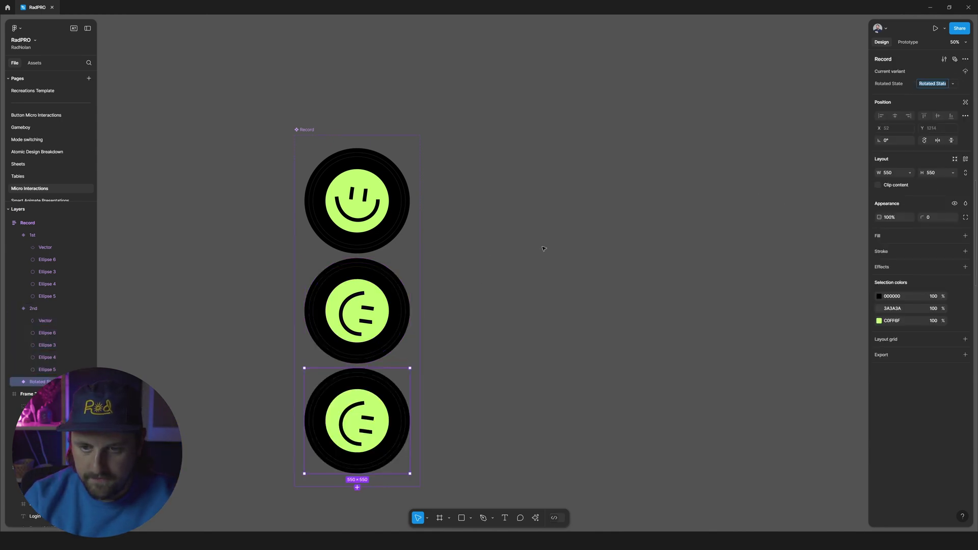
pyautogui.write('3')
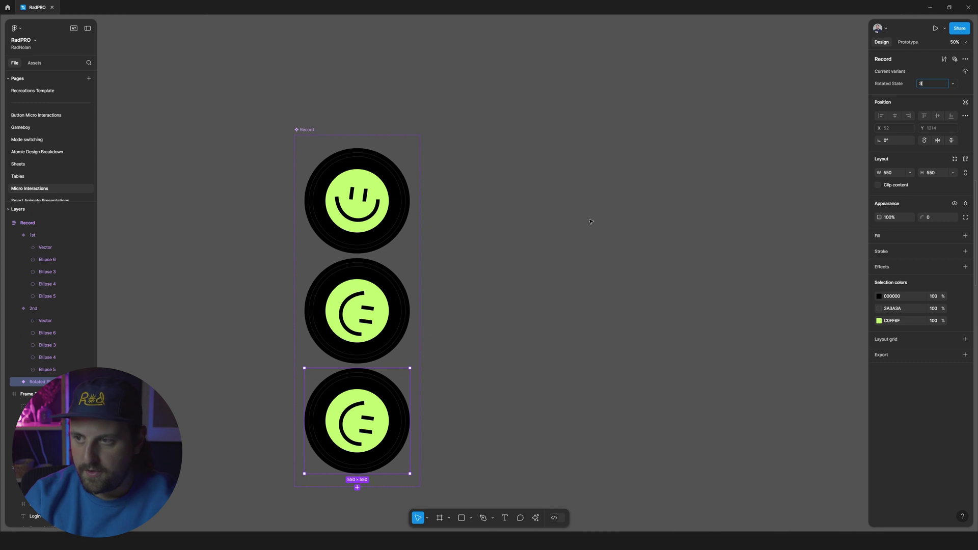
pyautogui.write('rd')
pyautogui.press('Return')
# Set the rotation of all layers inside the 3rd record variant to -180°
pyautogui.press('Return')
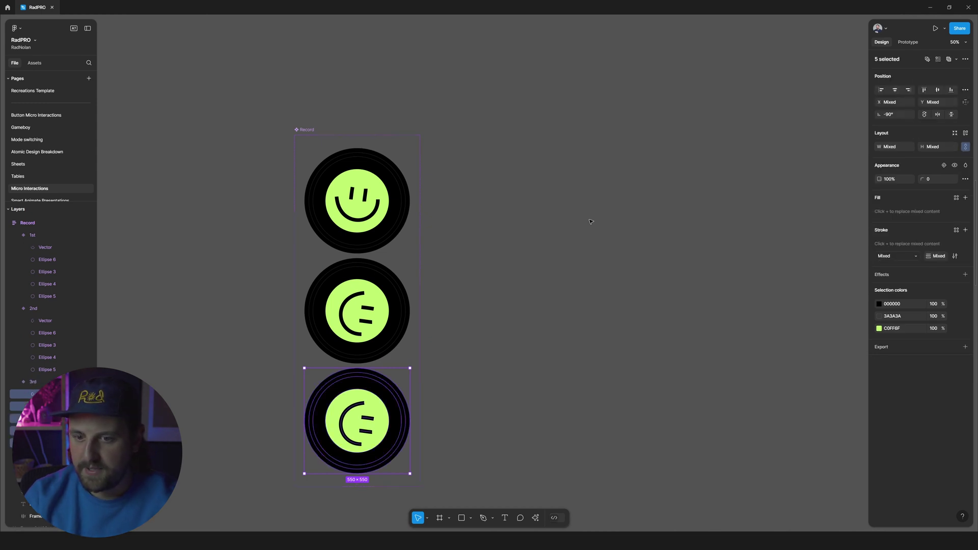
pyautogui.click(904, 116)
pyautogui.write('-180')
pyautogui.press('Return')
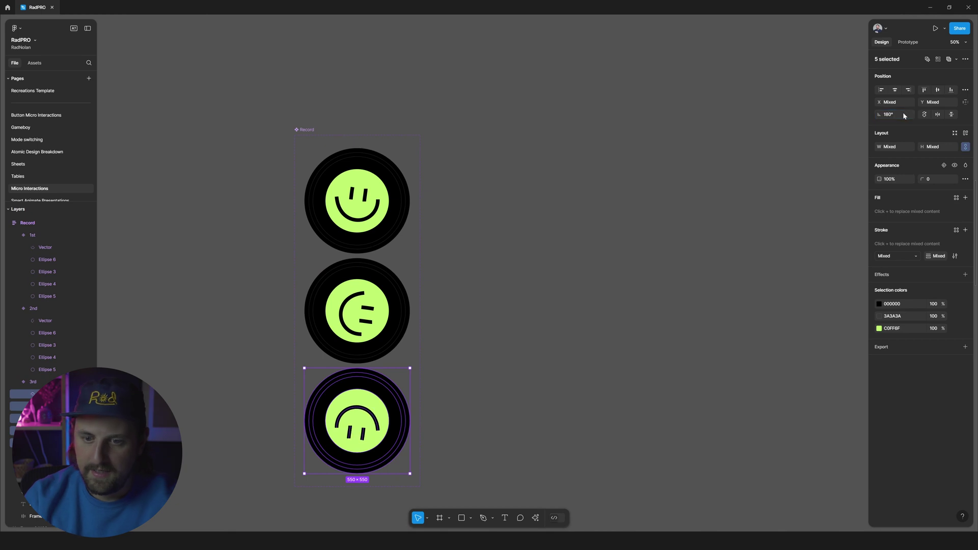
pyautogui.scroll(-3, 363, 306)
pyautogui.press('Escape')
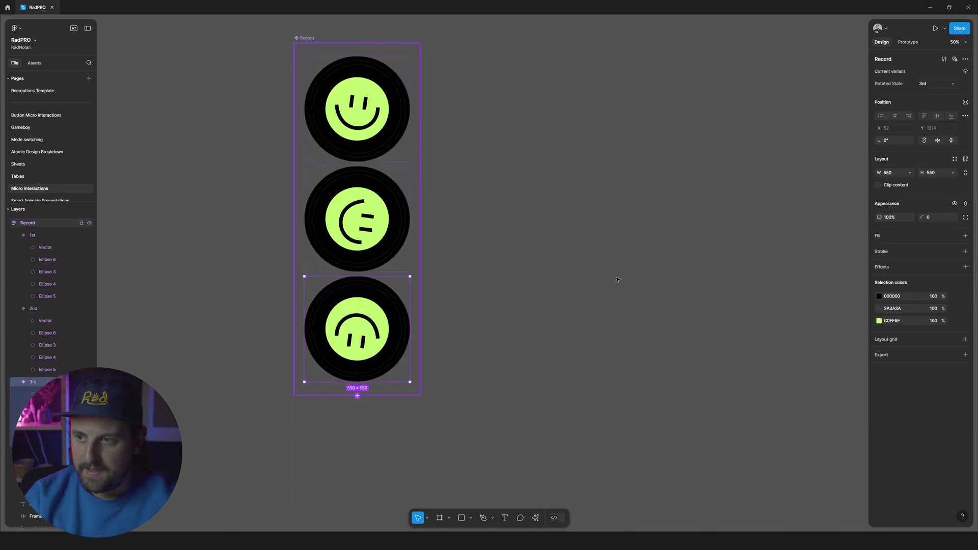
# Add another record variant with Rotated State 4th and set the rotation of all its layers to 90°
pyautogui.click(357, 396)
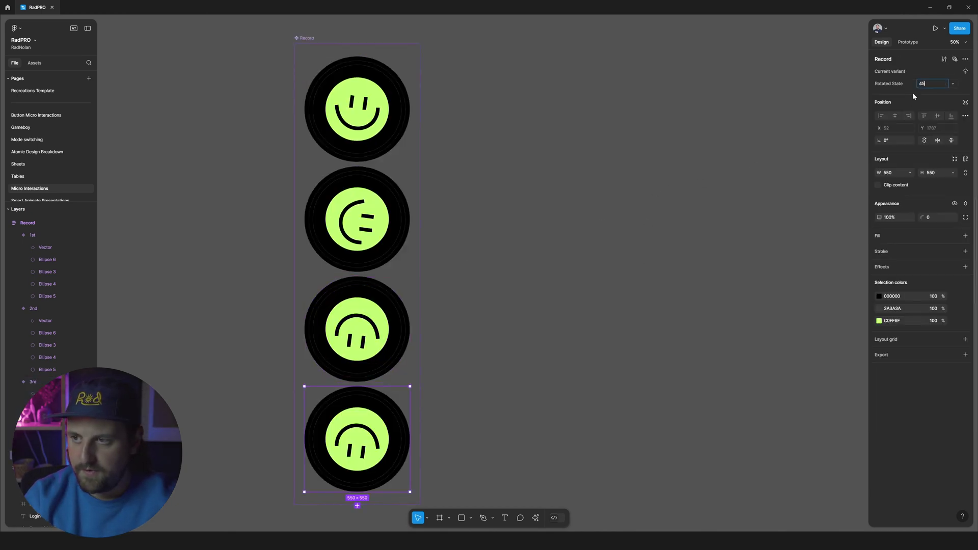
pyautogui.scroll(-5, 356, 255)
pyautogui.press('Return')
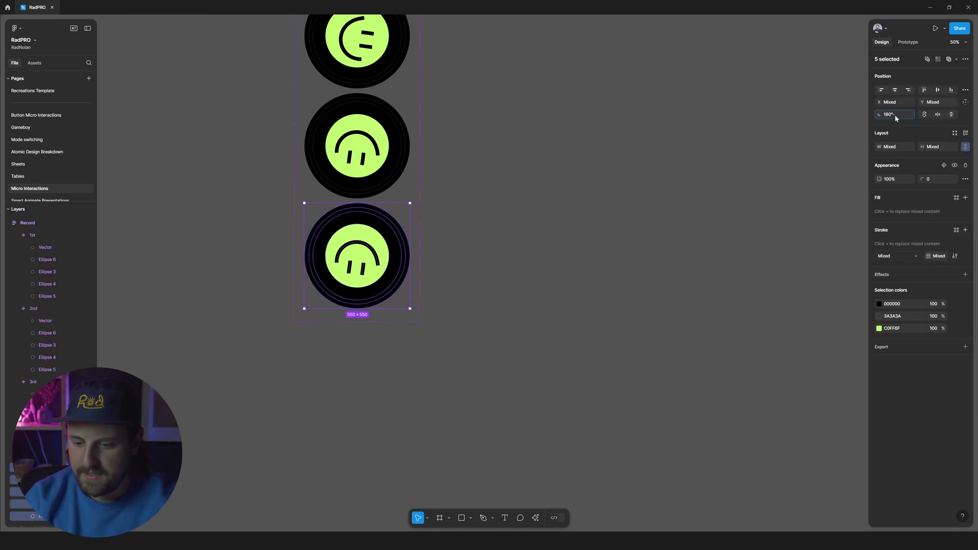
pyautogui.press('Return')
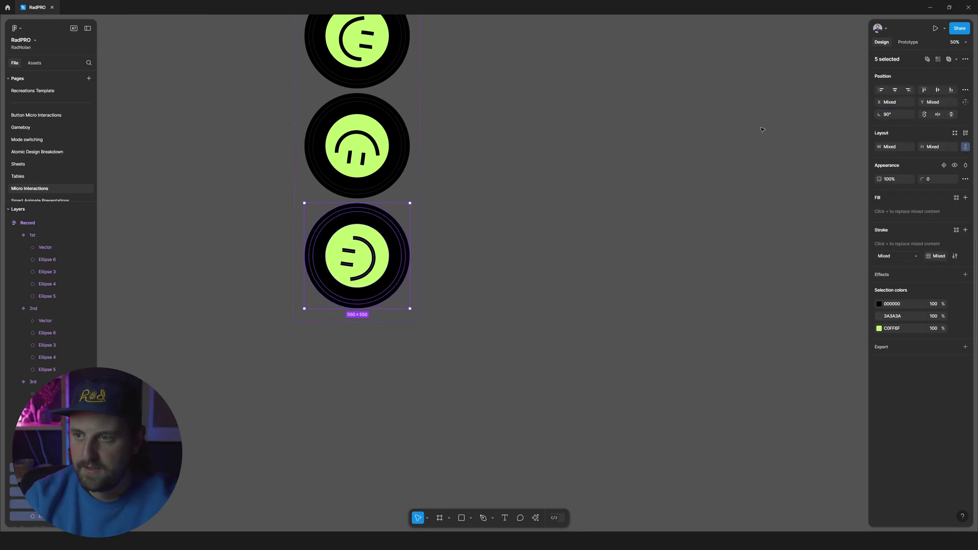
pyautogui.click(393, 237)
pyautogui.scroll(-1, 423, 213)
pyautogui.scroll(2, 306, 203)
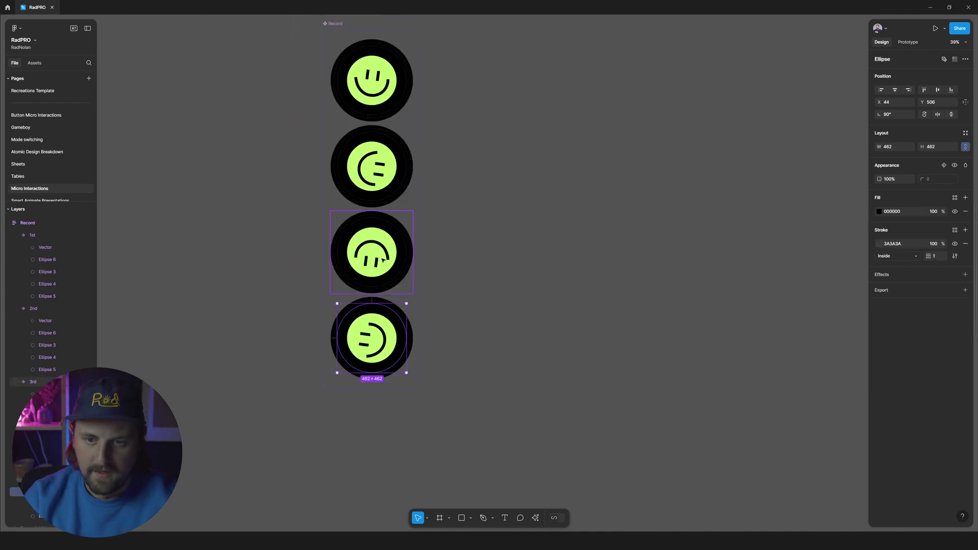
pyautogui.press('Escape')
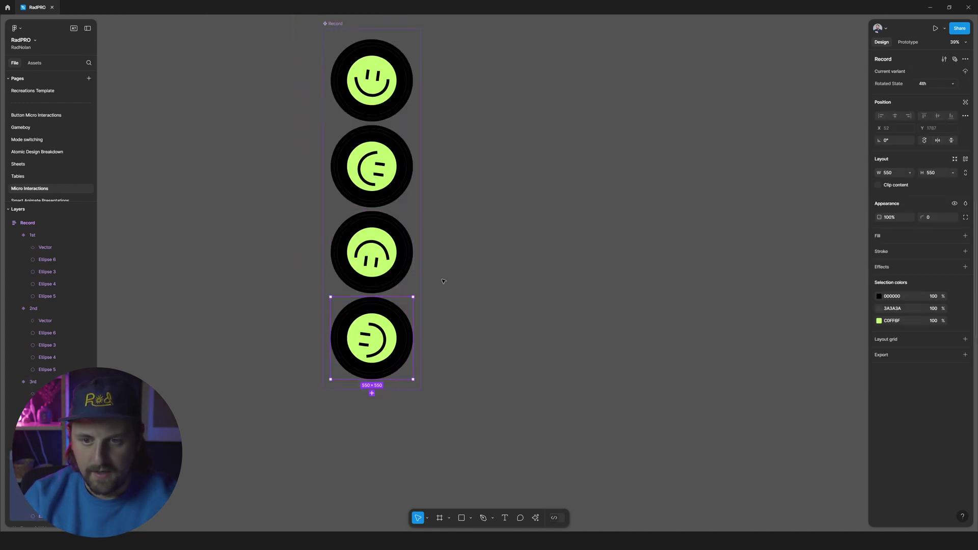
# Switch to prototyping and connect the 1st record variant to the 2nd with a Change to interaction
pyautogui.click(402, 89)
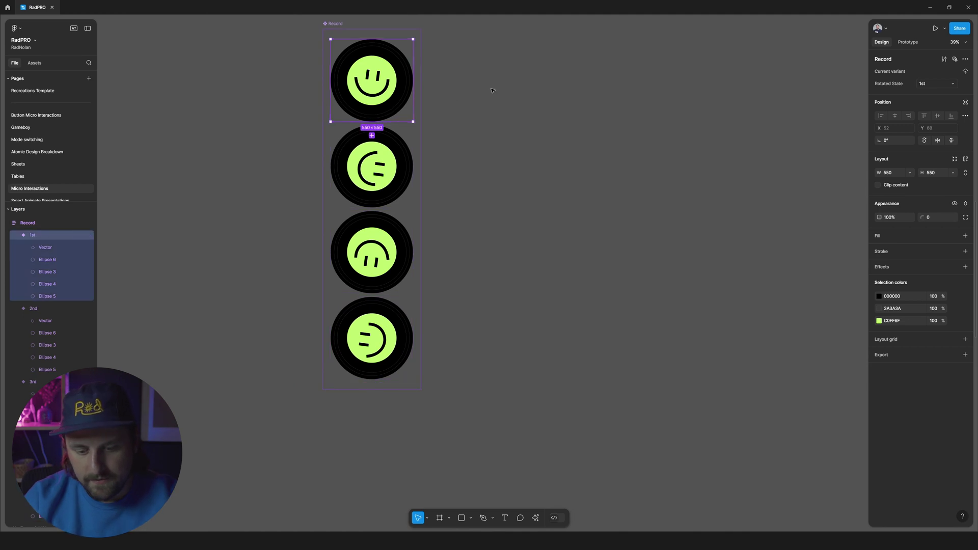
pyautogui.hotkey('shift', 'e')
pyautogui.click(610, 106)
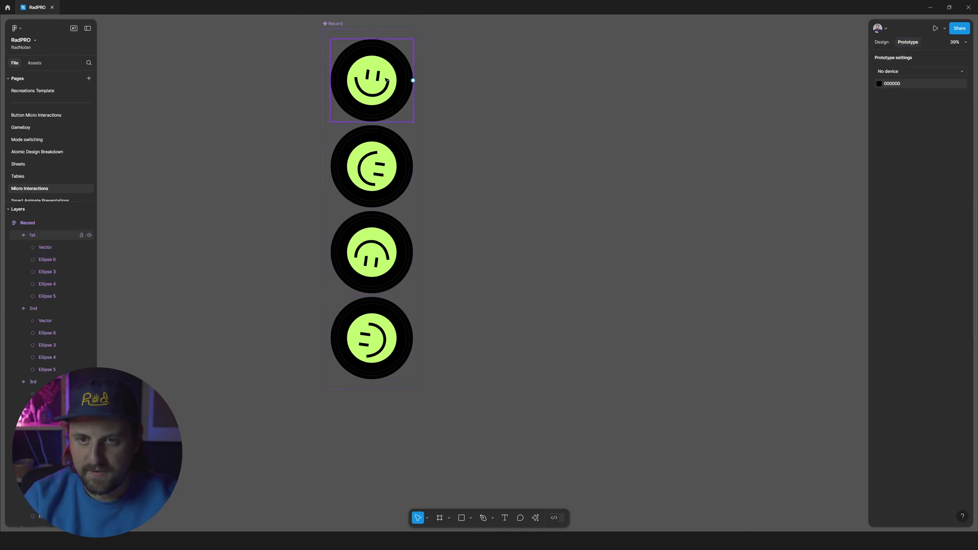
pyautogui.click(411, 79)
pyautogui.moveTo(413, 80); pyautogui.dragTo(396, 154)
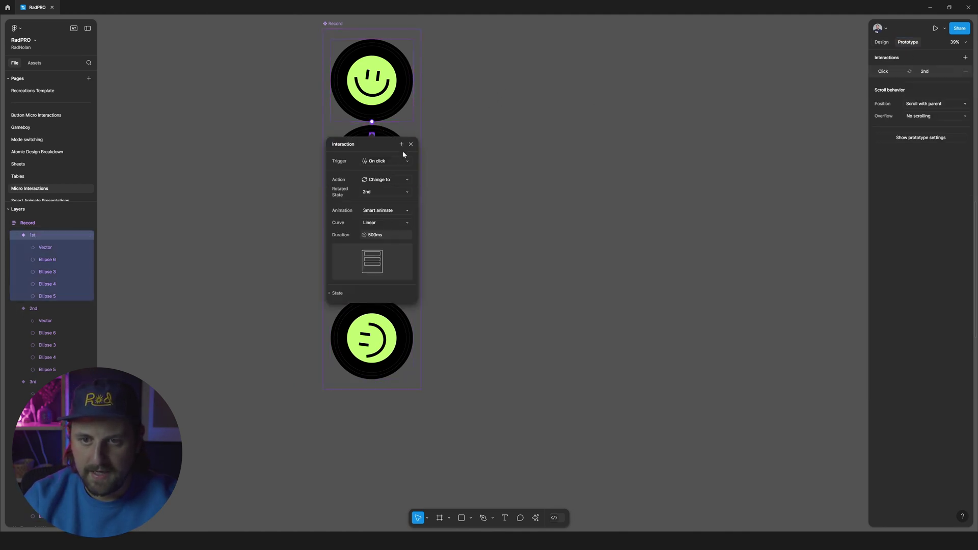
# Set the 1st-to-2nd interaction's trigger to After delay with a delay of 1 ms
pyautogui.click(377, 161)
pyautogui.click(380, 257)
pyautogui.click(383, 174)
pyautogui.write('0')
pyautogui.press('Return')
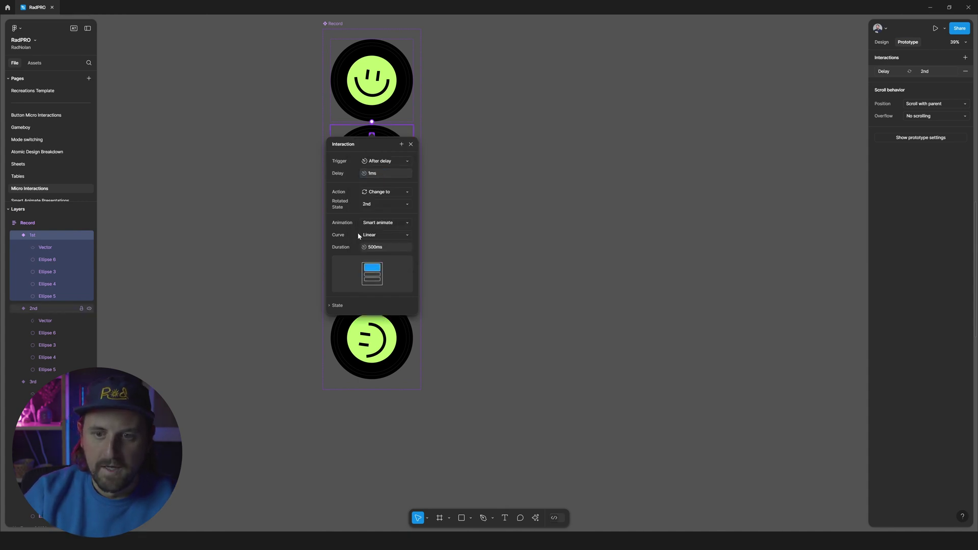
pyautogui.press('Escape')
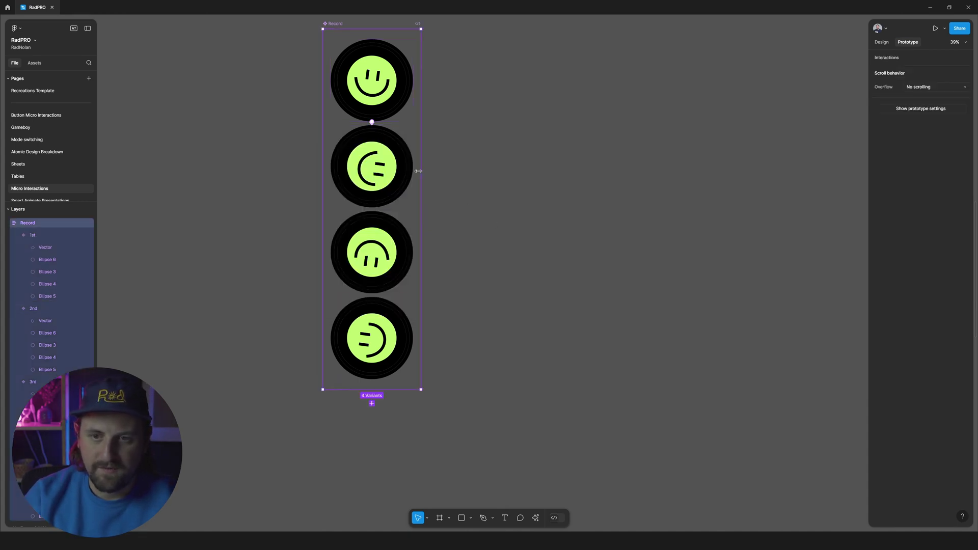
# Connect the 2nd record variant to the 3rd with an After delay trigger and enter a delay of 0
pyautogui.click(402, 167)
pyautogui.moveTo(414, 166); pyautogui.dragTo(403, 252)
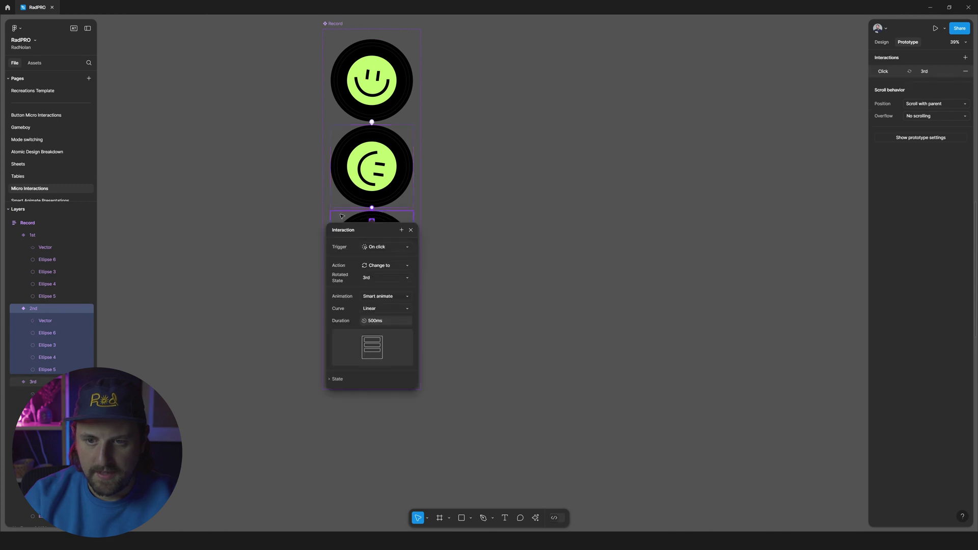
pyautogui.click(380, 248)
pyautogui.click(386, 342)
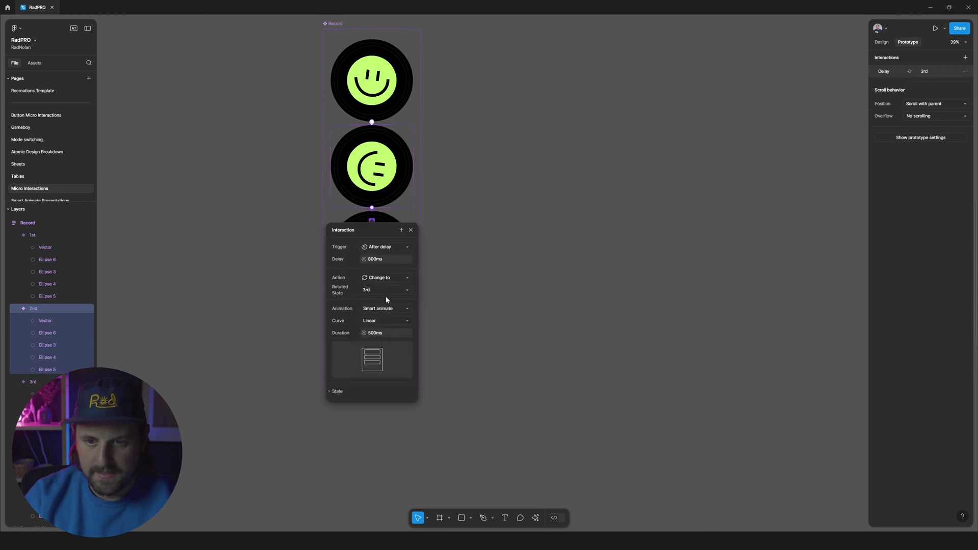
pyautogui.click(380, 260)
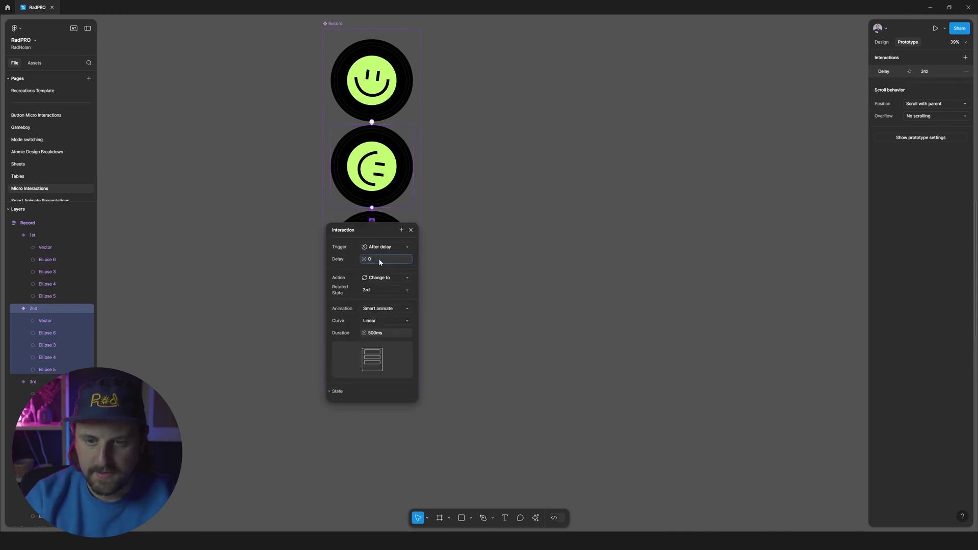
pyautogui.click(469, 295)
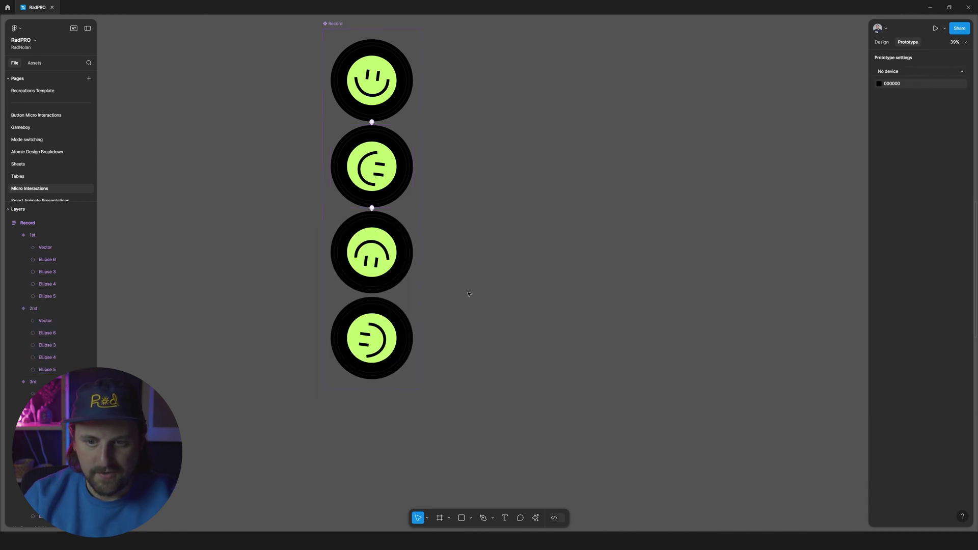
# Connect the 3rd record variant to the 4th with an After delay trigger and enter a delay of 0
pyautogui.click(404, 273)
pyautogui.moveTo(413, 252); pyautogui.dragTo(399, 317)
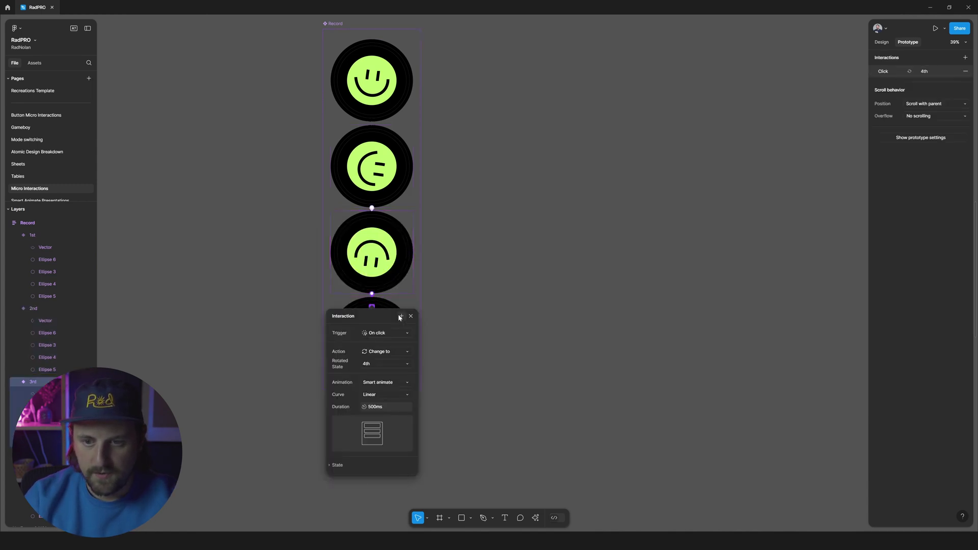
pyautogui.click(385, 333)
pyautogui.click(377, 428)
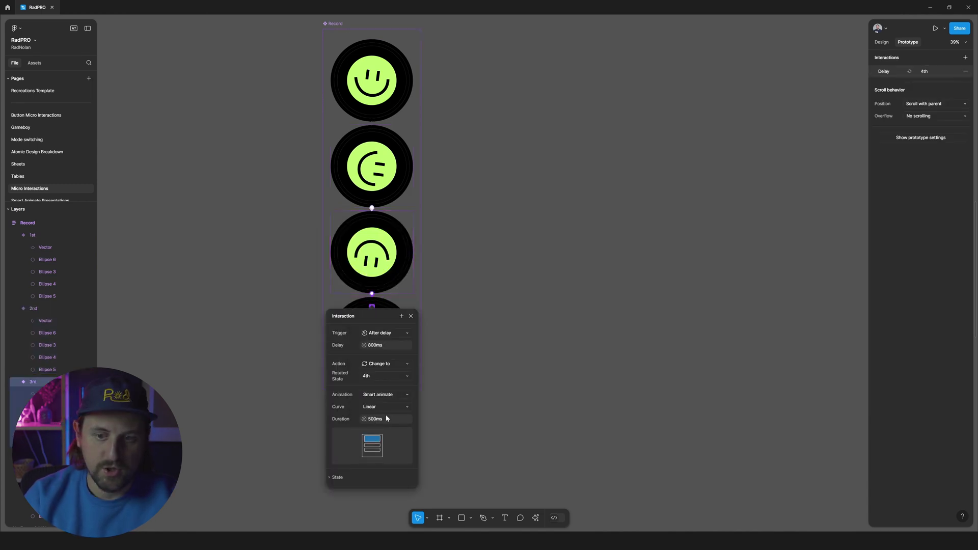
pyautogui.click(380, 407)
pyautogui.click(355, 377)
pyautogui.click(375, 347)
pyautogui.write('0')
pyautogui.press('Escape')
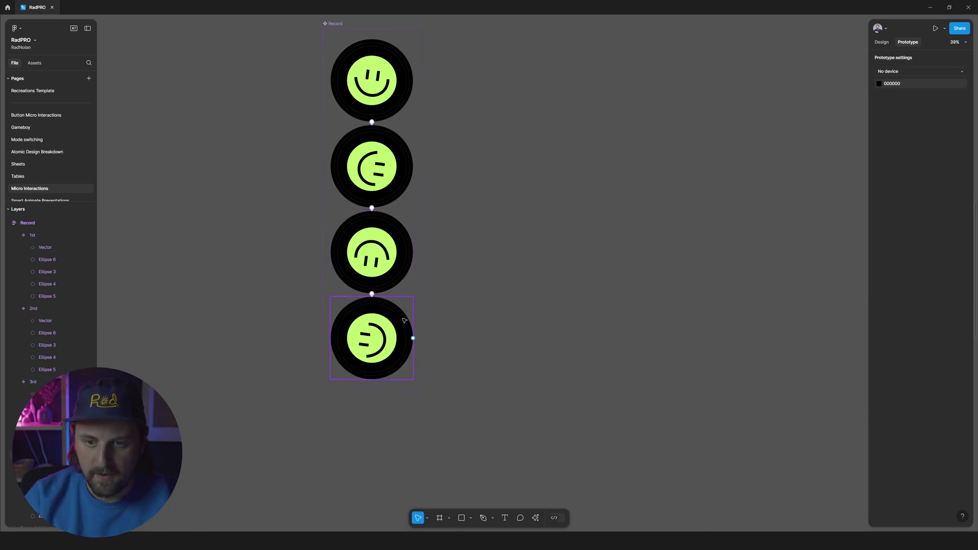
# Loop the 4th record variant back to the 1st with an After delay trigger of 1 ms
pyautogui.click(402, 341)
pyautogui.moveTo(415, 341); pyautogui.dragTo(391, 97)
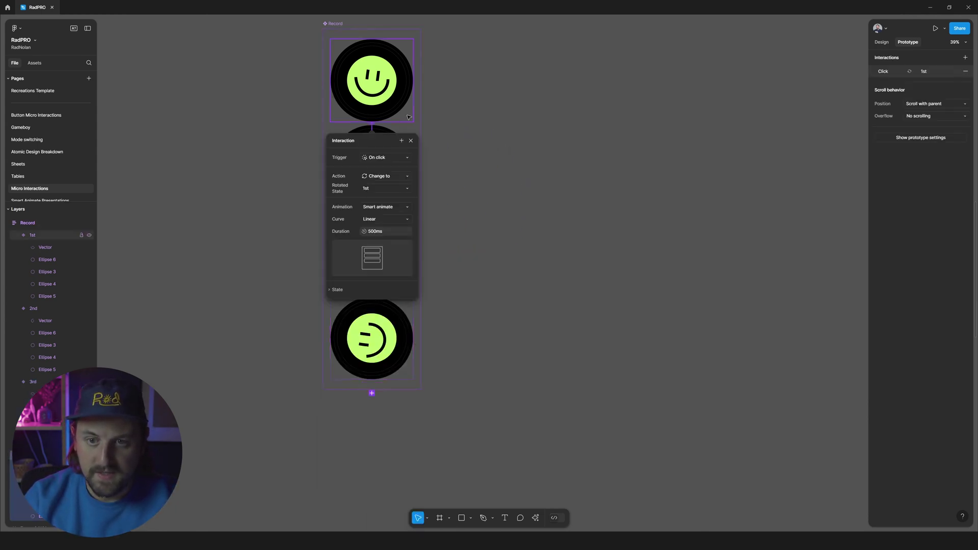
pyautogui.click(387, 158)
pyautogui.click(396, 253)
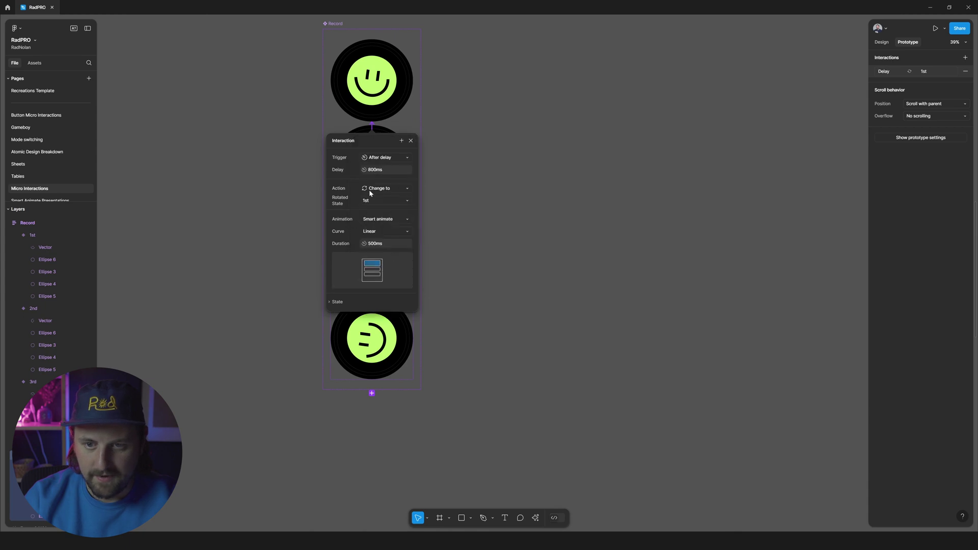
pyautogui.press('Return')
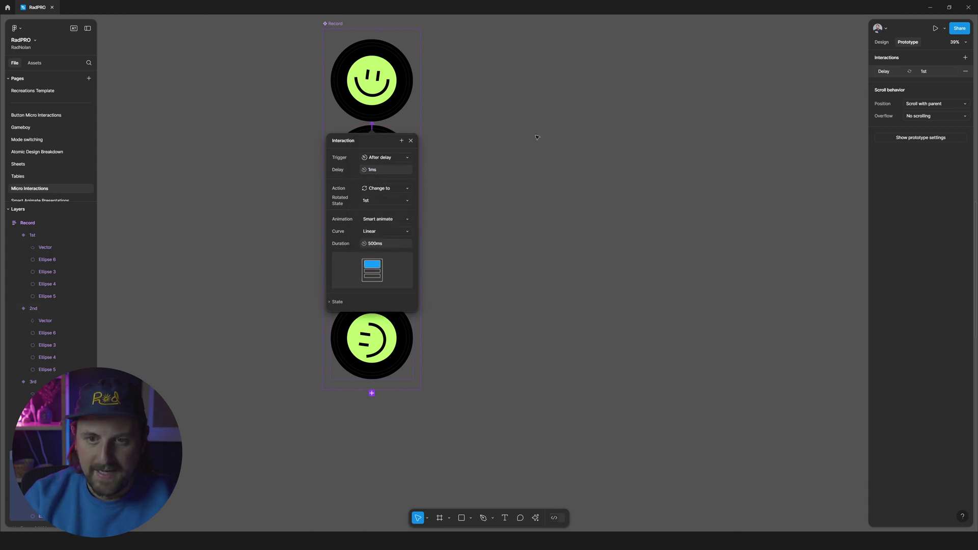
# Place an instance of the 1st record variant beside the component set and preview its spinning animation
pyautogui.click(392, 88)
pyautogui.moveTo(392, 87); pyautogui.dragTo(533, 153)
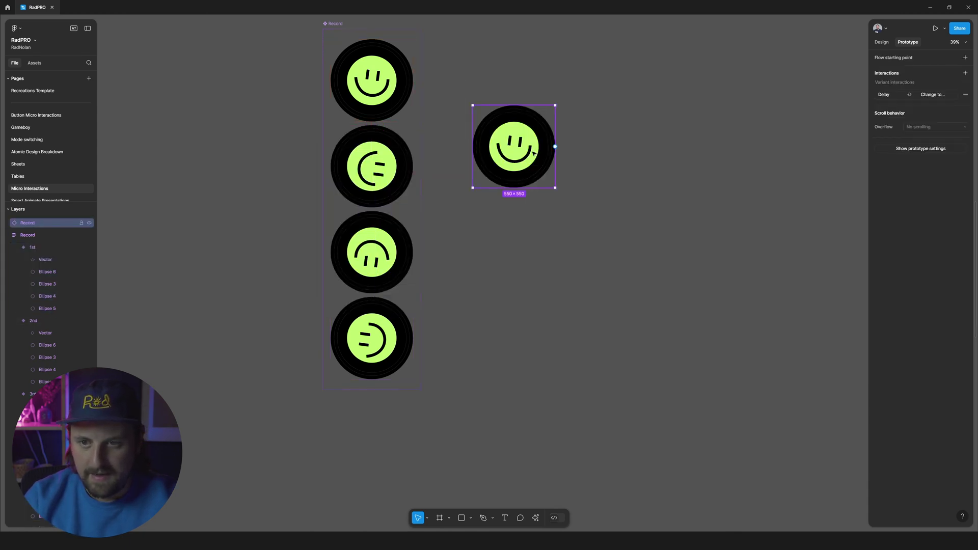
pyautogui.hotkey('shift', 'space')
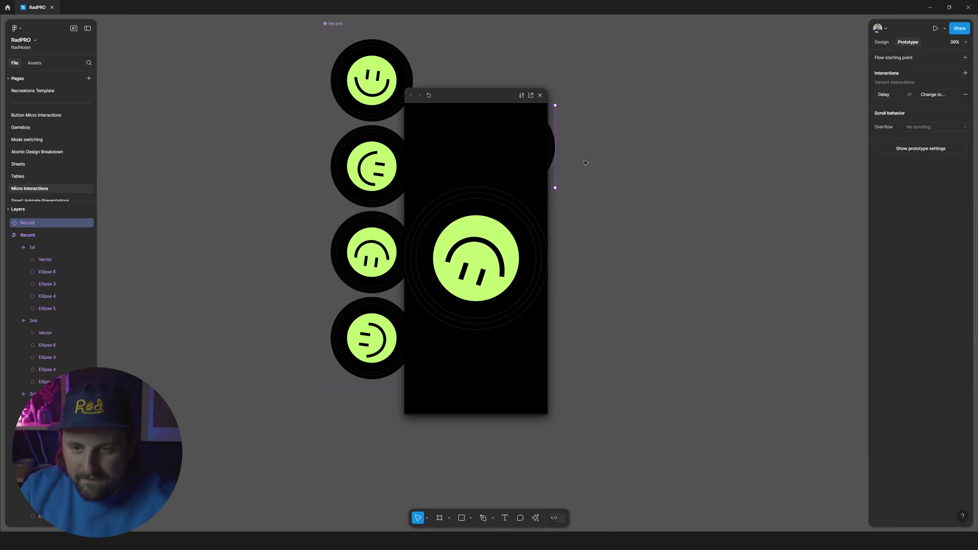
pyautogui.hotkey('shift', 'space')
pyautogui.press('Escape')
# Move the record instance farther from the component set and draw a frame of about 1781 × 1244 around it
pyautogui.moveTo(531, 134); pyautogui.dragTo(568, 147)
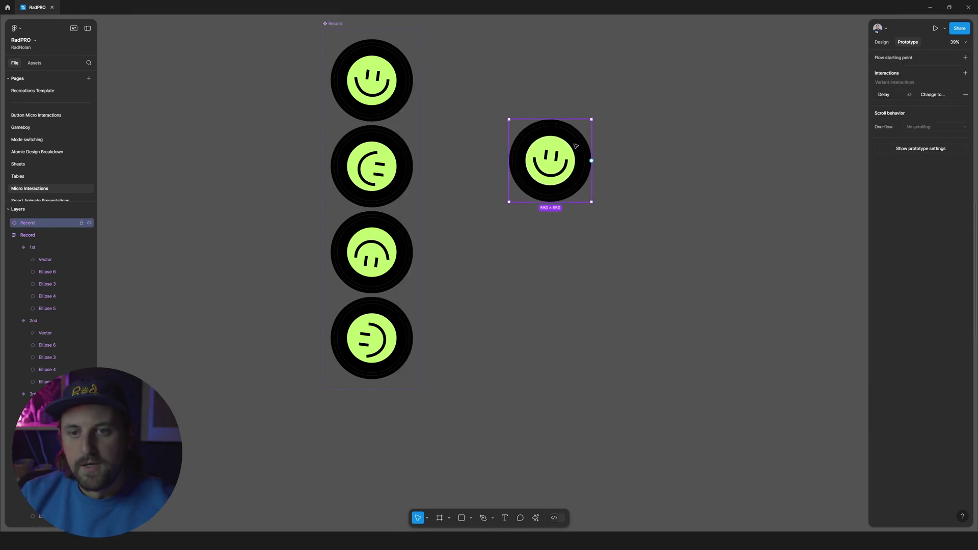
pyautogui.scroll(2, 576, 146)
pyautogui.hscroll(5, 509, 133)
pyautogui.hscroll(-3, 408, 117)
pyautogui.press('f')
pyautogui.moveTo(338, 120); pyautogui.dragTo(605, 306)
pyautogui.moveTo(567, 240); pyautogui.dragTo(582, 237)
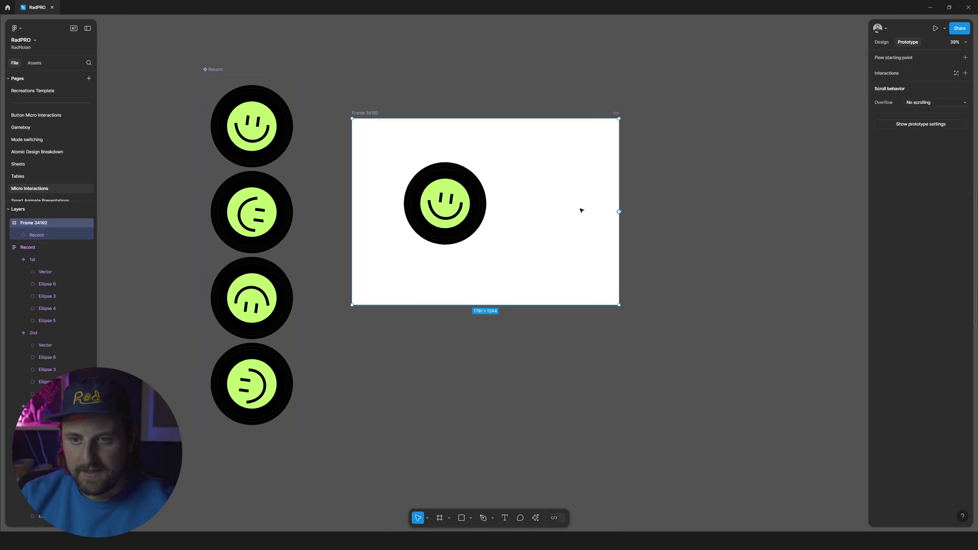
# Shrink the frame around the record instance to about 1221 × 708 and round its corners to about 60
pyautogui.moveTo(618, 118); pyautogui.dragTo(576, 151)
pyautogui.moveTo(580, 279)
pyautogui.mouseDown()
pyautogui.moveTo(573, 256)
pyautogui.moveTo(577, 265)
pyautogui.mouseUp()
pyautogui.click(882, 42)
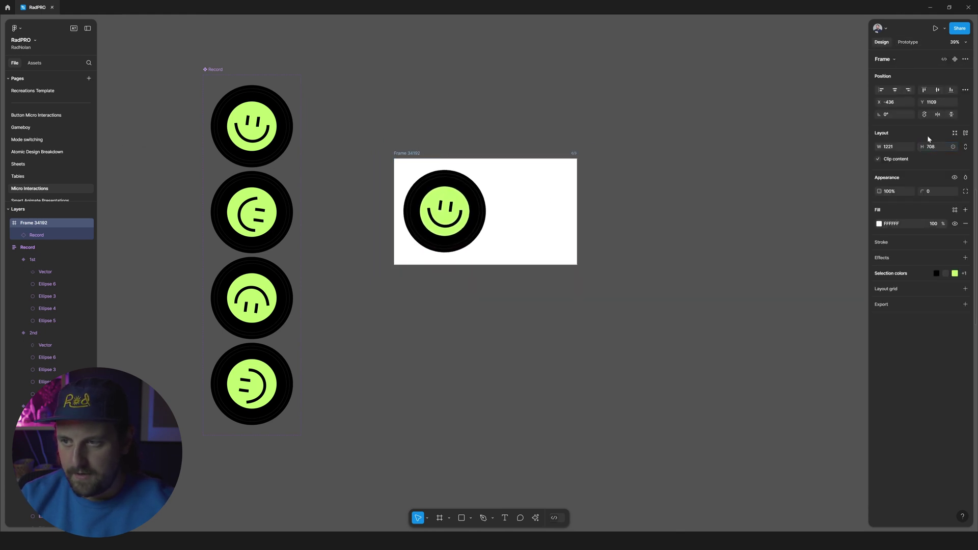
pyautogui.moveTo(400, 166); pyautogui.dragTo(407, 173)
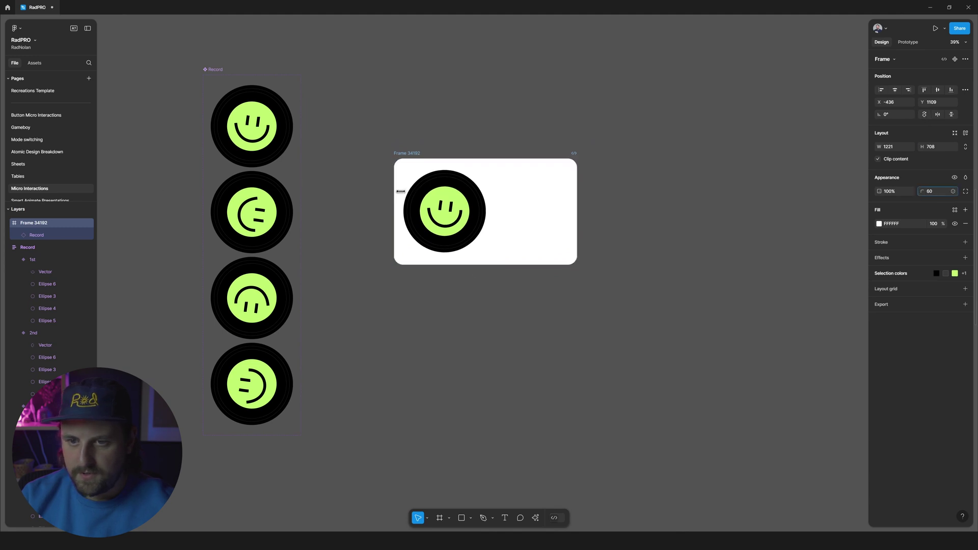
pyautogui.press('Escape')
# Draw a curved tonearm path about 179 × 367 along the record's right side with the Pen tool
pyautogui.press('p')
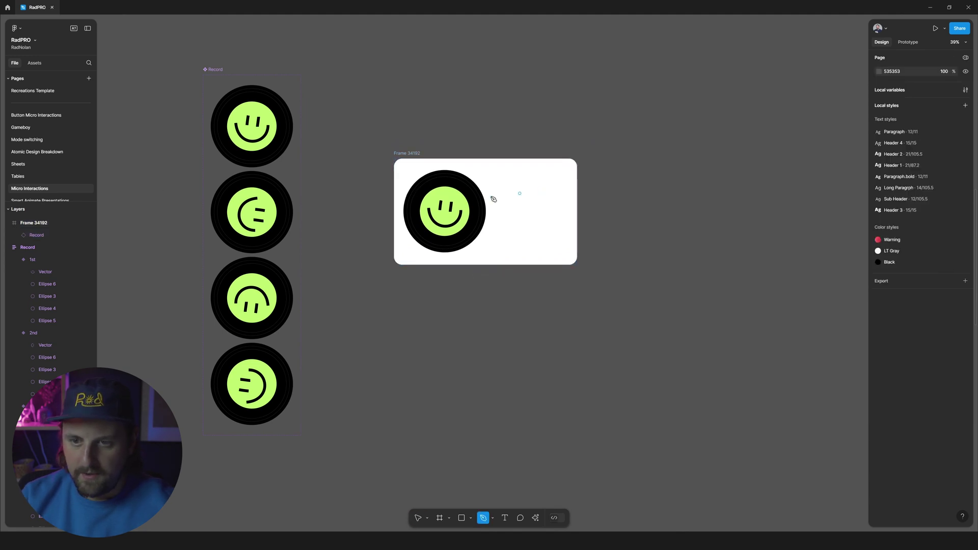
pyautogui.scroll(3, 484, 193)
pyautogui.moveTo(506, 196); pyautogui.dragTo(514, 225)
pyautogui.moveTo(472, 286); pyautogui.dragTo(448, 297)
pyautogui.press('Escape')
# Set the curved path's stroke weight to 36 and give its end a Triangle arrow
pyautogui.moveTo(928, 241); pyautogui.dragTo(936, 242)
pyautogui.click(937, 252)
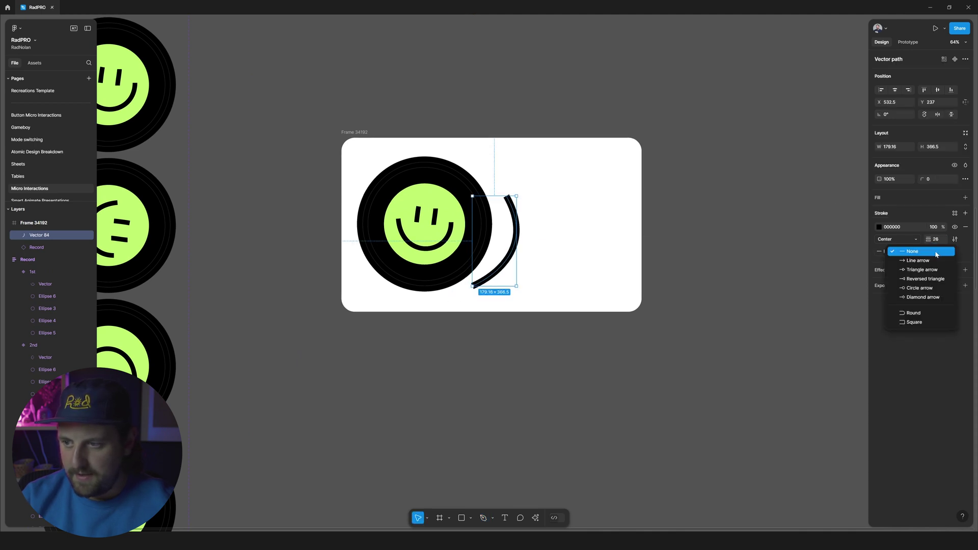
pyautogui.click(922, 270)
pyautogui.click(800, 275)
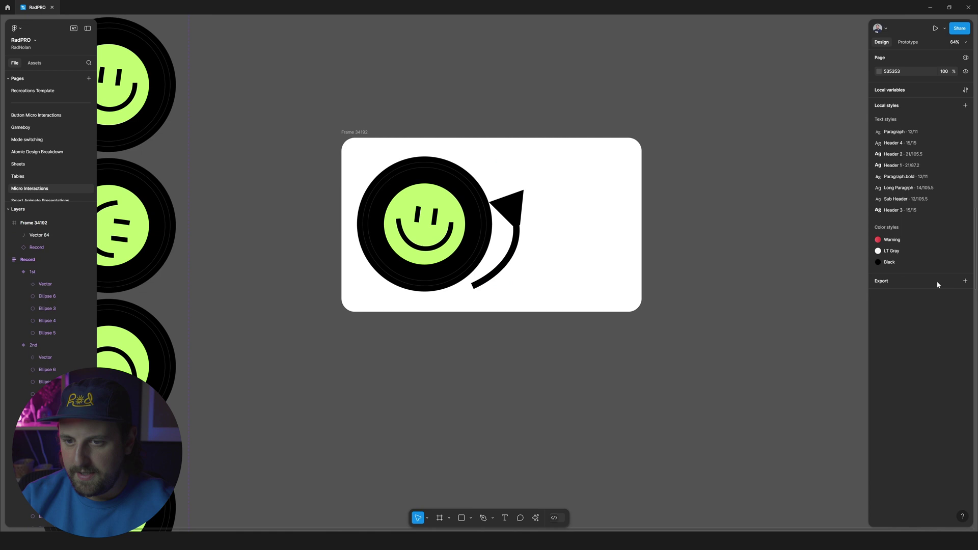
# Undo the triangle arrowhead on the curved path and reposition the path beside the record's lower right edge
pyautogui.hotkey('ctrl', 'z')
pyautogui.hotkey('ctrl', 'z')
pyautogui.click(572, 252)
pyautogui.moveTo(517, 259); pyautogui.dragTo(498, 272)
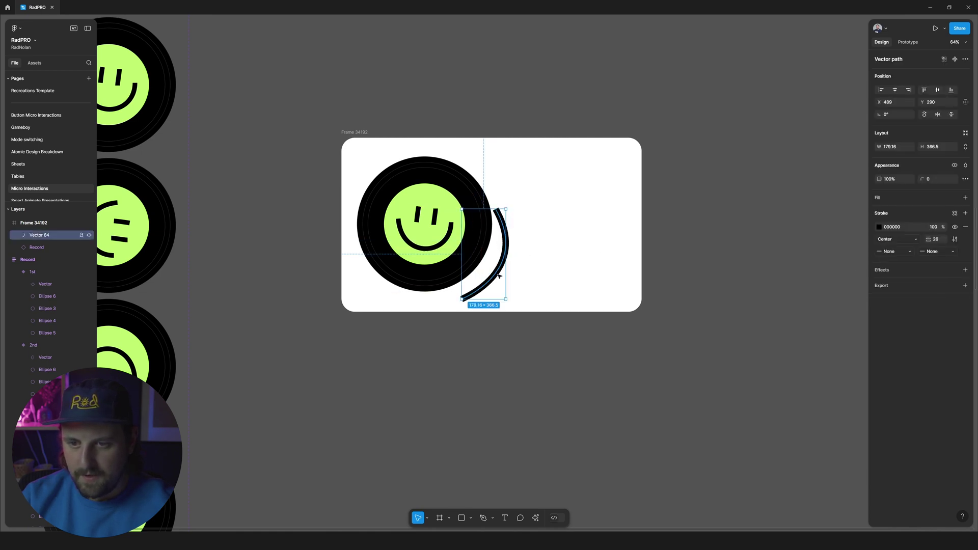
# Undo the latest adjustments to the curved path and place it at about X 475, Y 280 beside the record
pyautogui.moveTo(509, 202); pyautogui.dragTo(487, 251)
pyautogui.hotkey('ctrl', 'z')
pyautogui.hotkey('ctrl', 'z')
pyautogui.hotkey('ctrl', 'z')
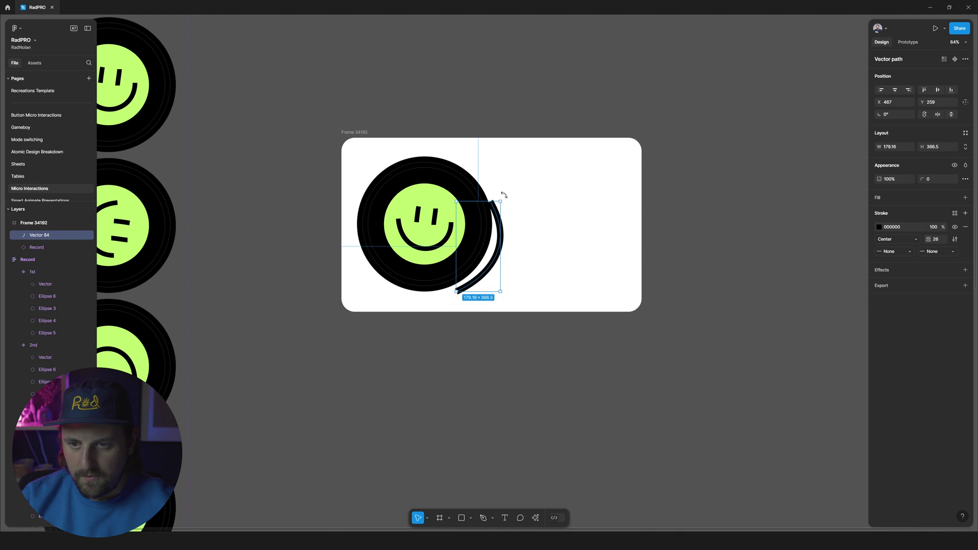
pyautogui.moveTo(498, 216); pyautogui.dragTo(503, 223)
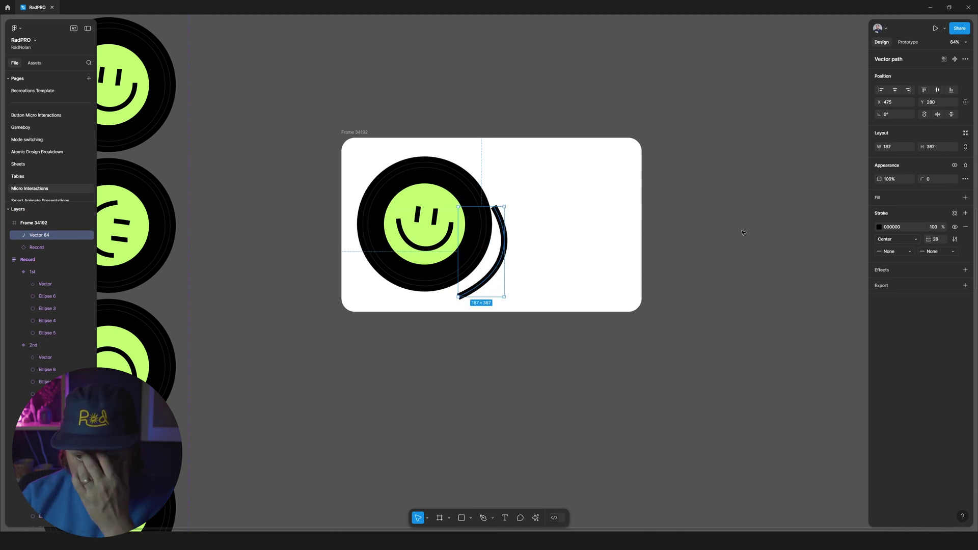
# Set the curved path's stroke color to FFFFFF
pyautogui.click(892, 227)
pyautogui.write('f')
pyautogui.press('Return')
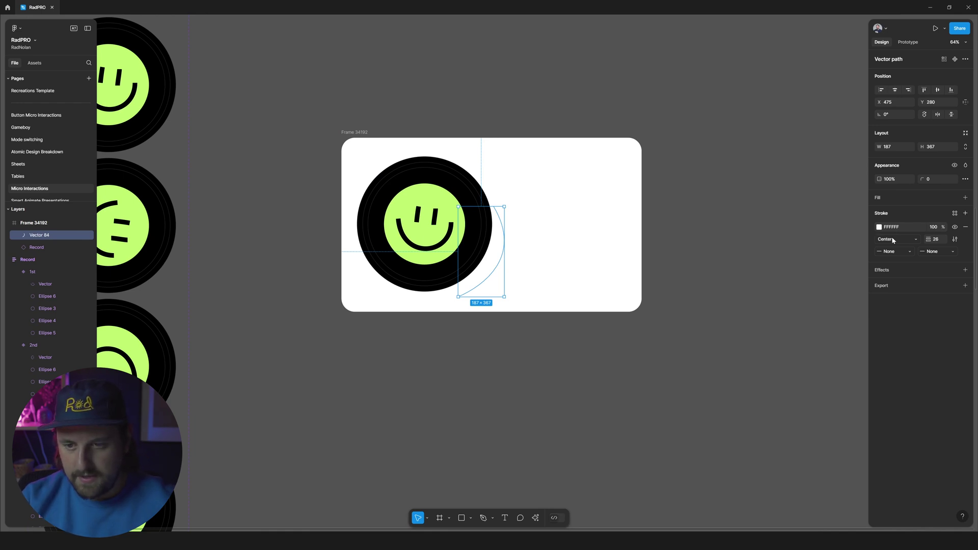
pyautogui.hotkey('ctrl', 'alt', 'o')
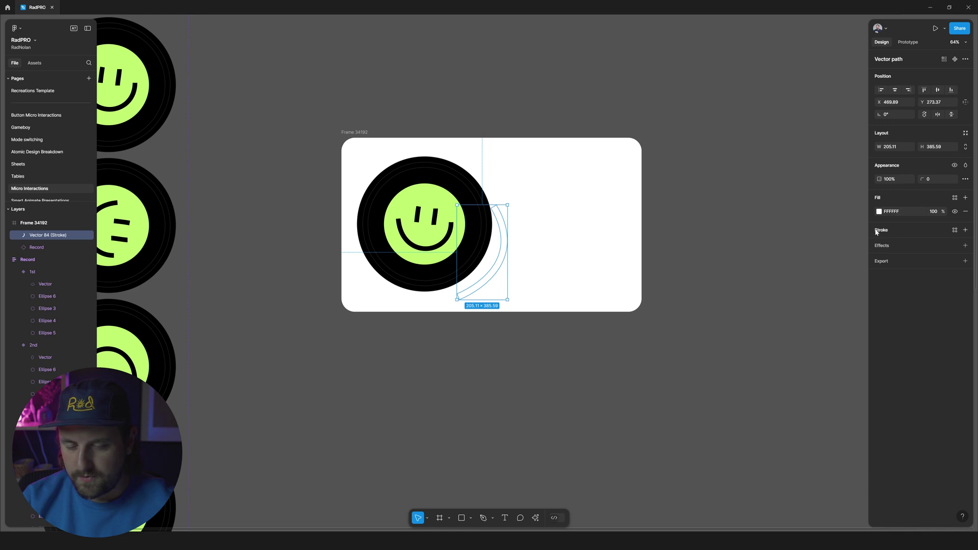
pyautogui.press('Delete')
pyautogui.hotkey('ctrl', 'z')
pyautogui.hotkey('ctrl', 'z')
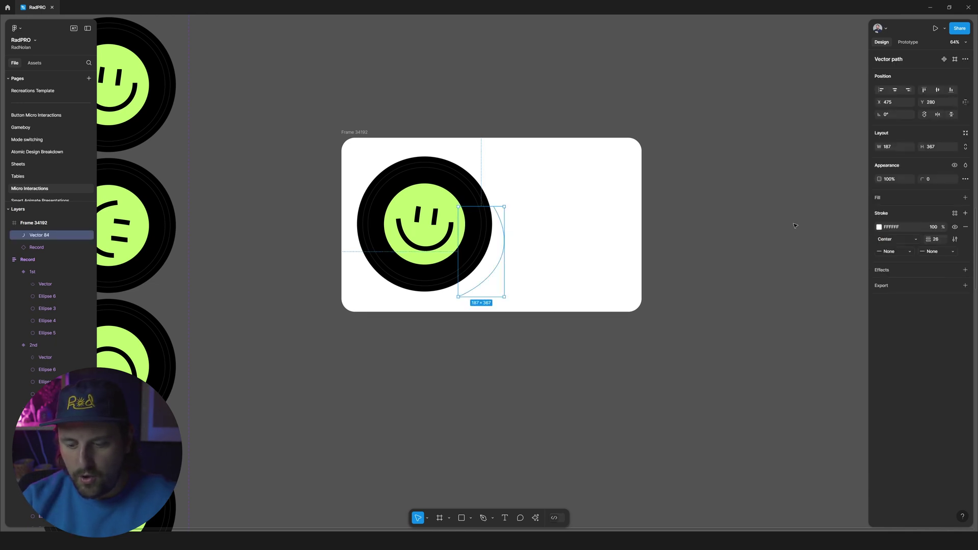
# Convert the curved path's white stroke into an outlined, filled shape and keep it in place beside the record
pyautogui.hotkey('ctrl', 'alt', 'o')
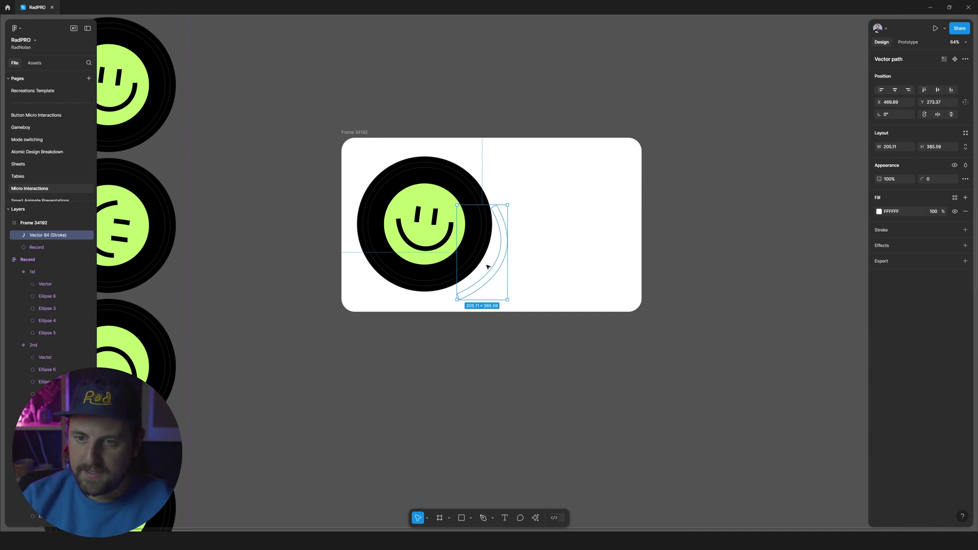
pyautogui.moveTo(488, 267); pyautogui.dragTo(509, 369)
pyautogui.hotkey('ctrl', 'z')
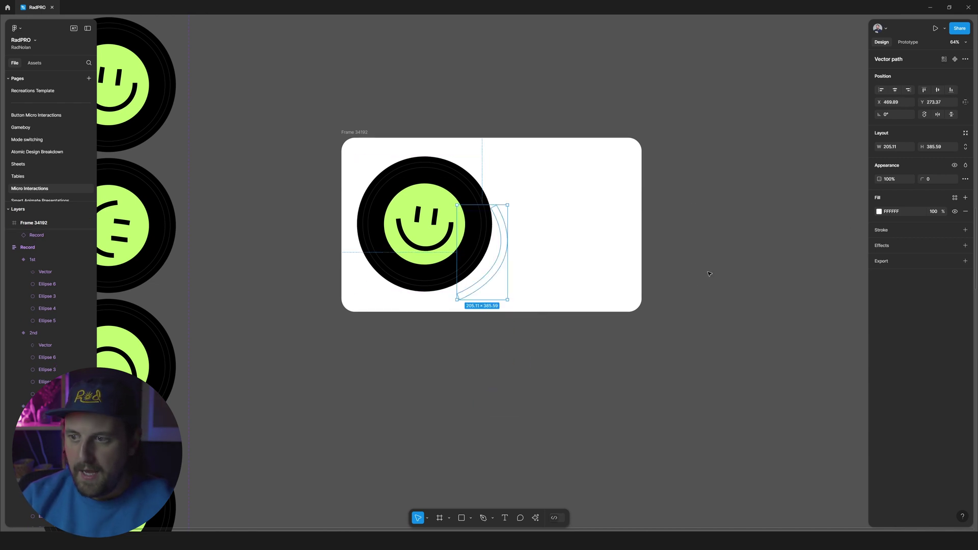
# Add a 000000 stroke with weight 5 to the white curved shape and align it Inside
pyautogui.click(966, 230)
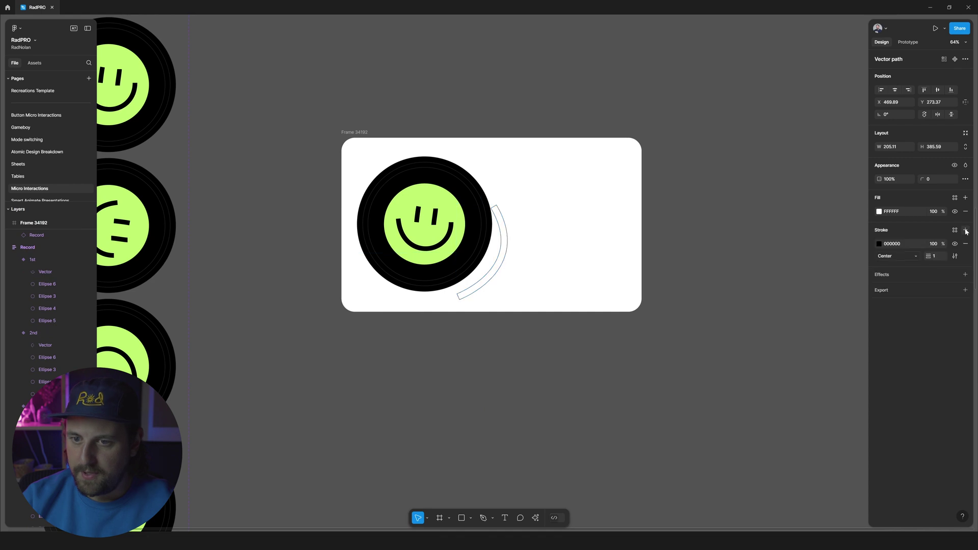
pyautogui.moveTo(926, 254); pyautogui.dragTo(932, 254)
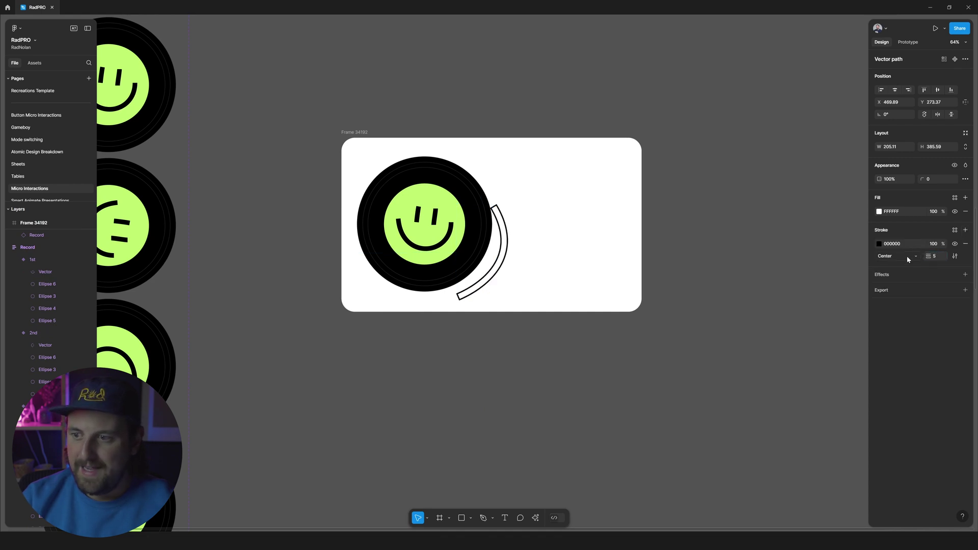
pyautogui.click(880, 244)
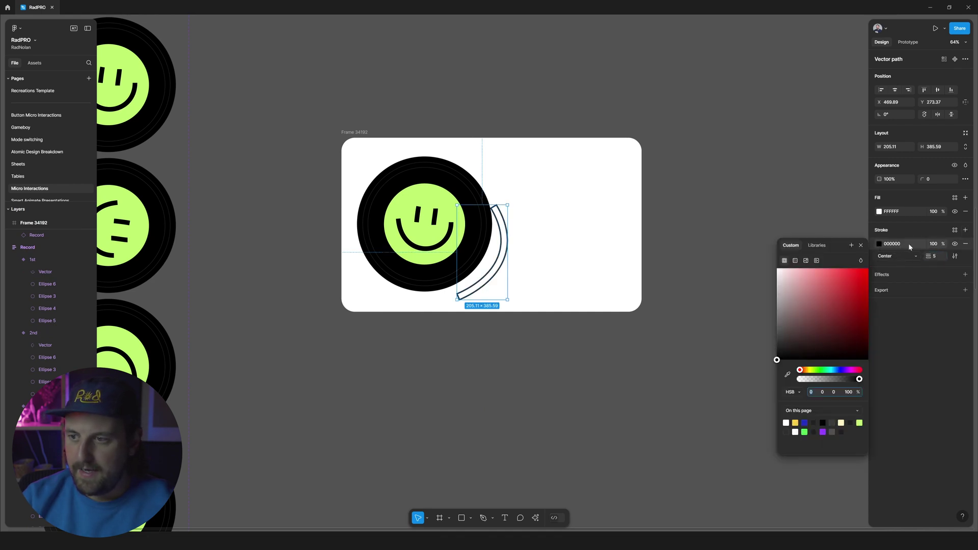
pyautogui.click(897, 256)
pyautogui.click(897, 265)
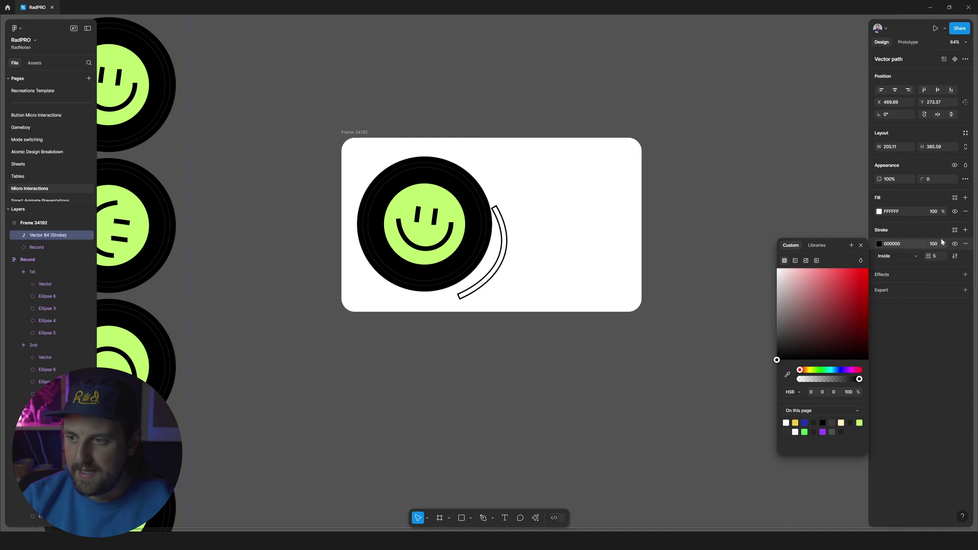
# Set the curved shape's stroke opacity to 25% and its corner radius to about 13
pyautogui.click(936, 248)
pyautogui.hotkey('shift', 'Down')
pyautogui.hotkey('shift', 'Down')
pyautogui.hotkey('shift', 'Down')
pyautogui.hotkey('shift', 'Down')
pyautogui.hotkey('shift', 'Down')
pyautogui.hotkey('shift', 'Down')
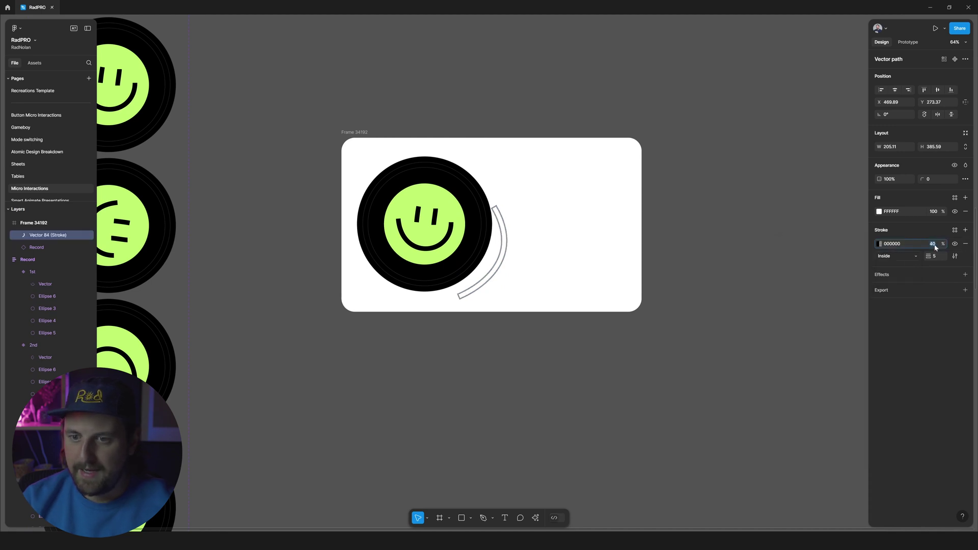
pyautogui.hotkey('shift', 'Up')
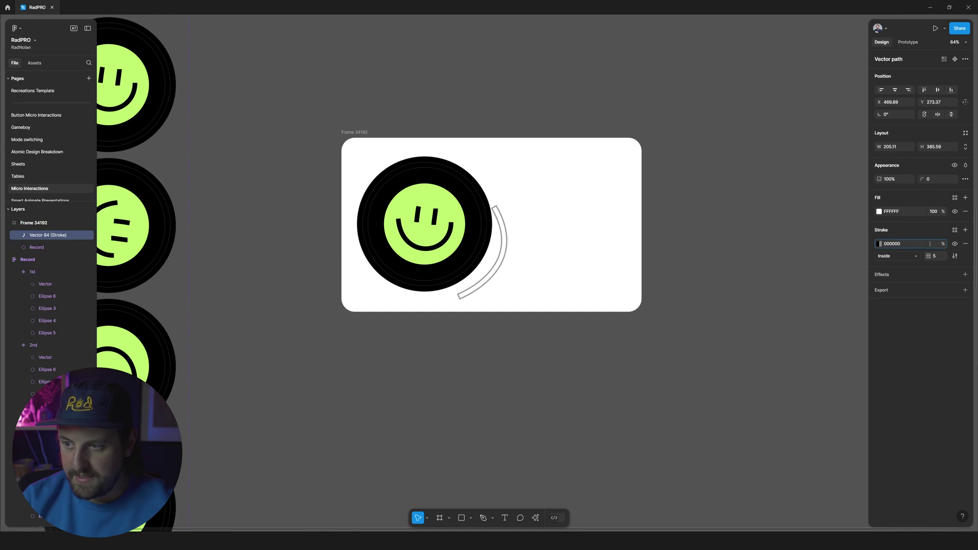
pyautogui.write('25')
pyautogui.press('Return')
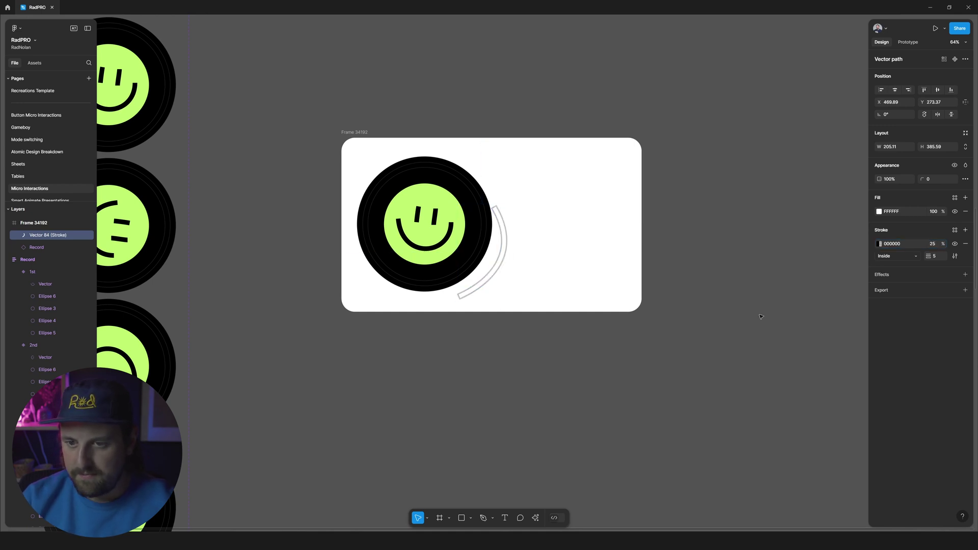
pyautogui.moveTo(922, 179); pyautogui.dragTo(6, 174)
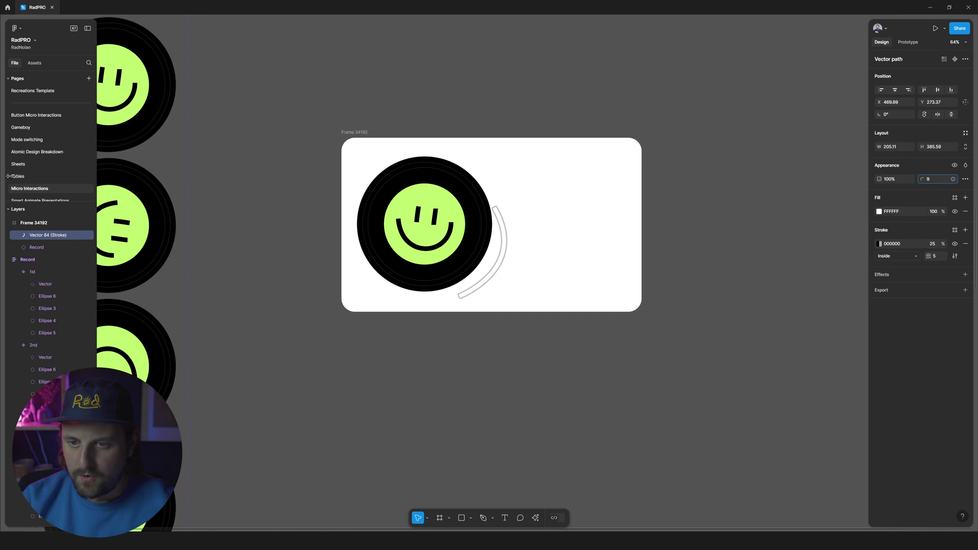
pyautogui.moveTo(5, 176); pyautogui.dragTo(44, 173)
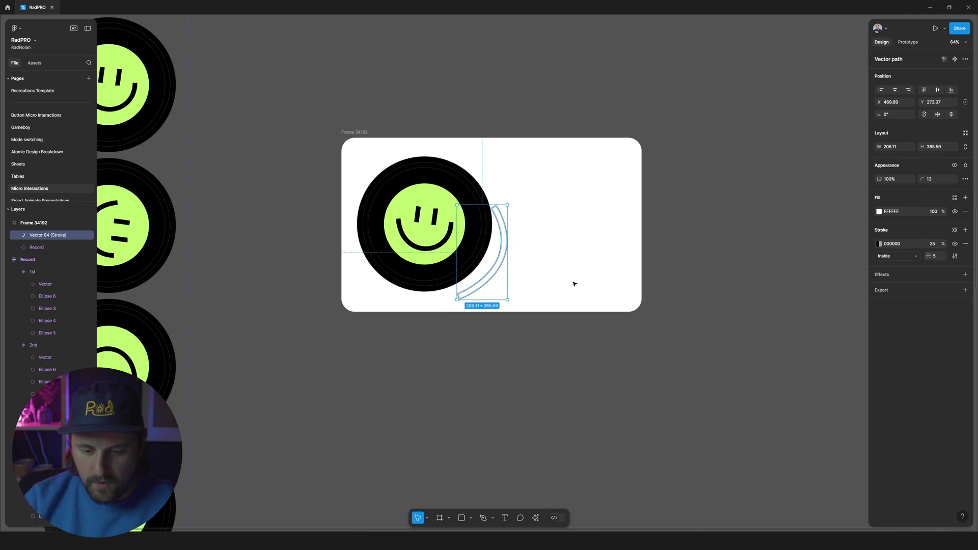
# Duplicate the curved shape and draw a dividing line across the copy near its lower end with the Pen tool
pyautogui.hotkey('ctrl', 'd')
pyautogui.press('Return')
pyautogui.press('p')
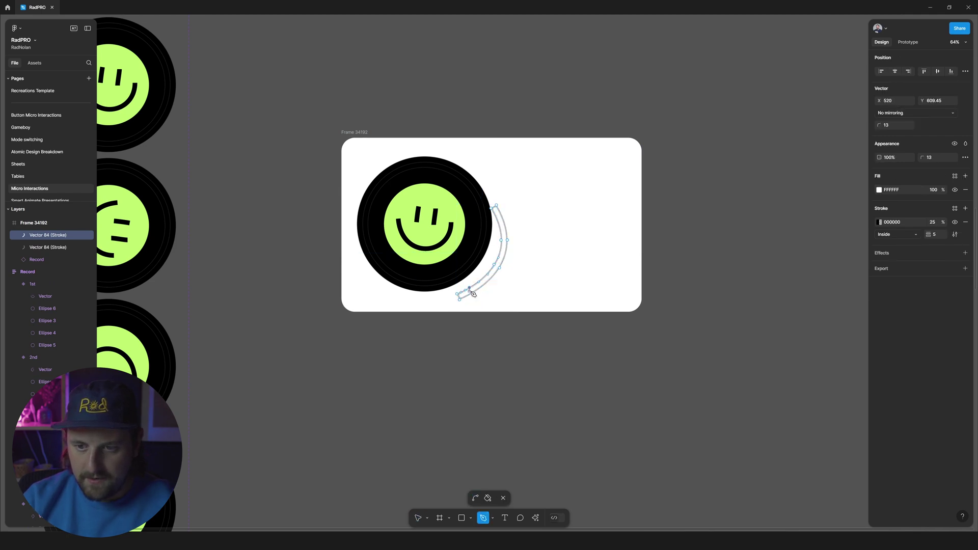
pyautogui.hotkey('ctrl', 'z')
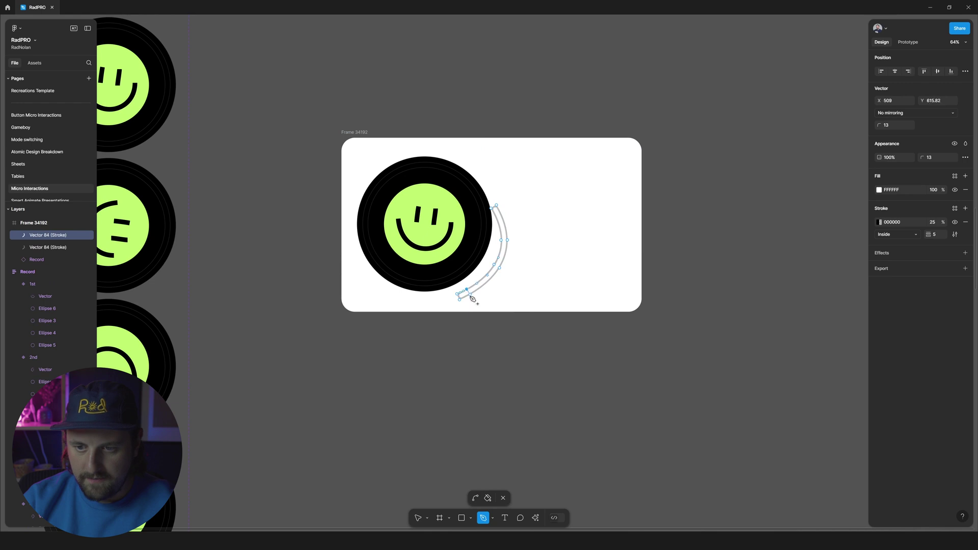
pyautogui.press('Escape')
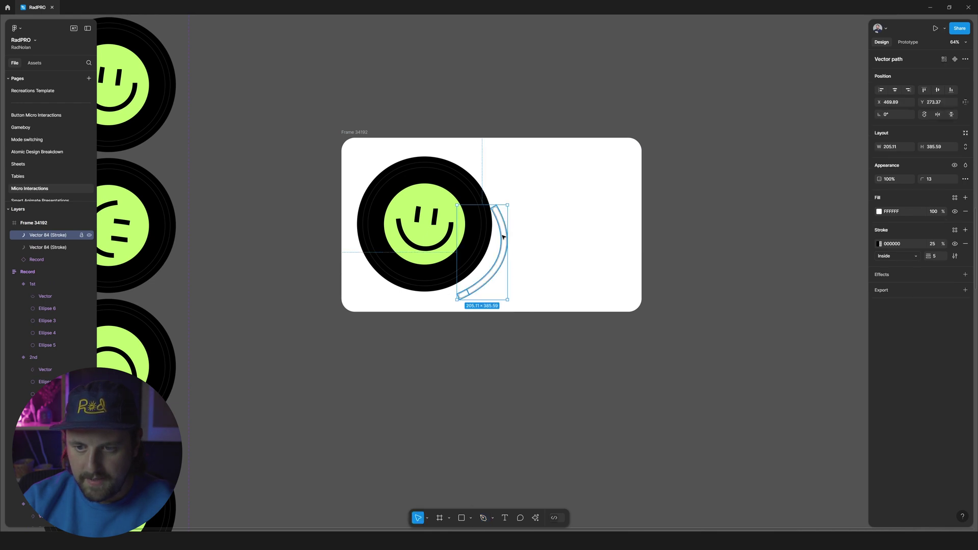
# Delete the copy's points above the dividing line, leaving only an end piece of about 50 × 43, at 100% opacity
pyautogui.press('c')
pyautogui.press('Escape')
pyautogui.press('Return')
pyautogui.moveTo(528, 188); pyautogui.dragTo(485, 278)
pyautogui.press('Delete')
pyautogui.press('Escape')
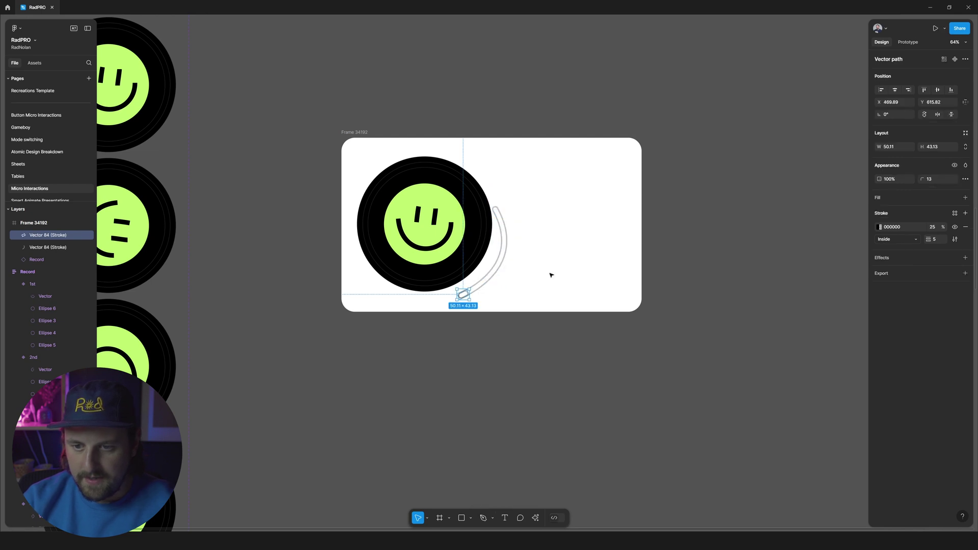
pyautogui.press('0')
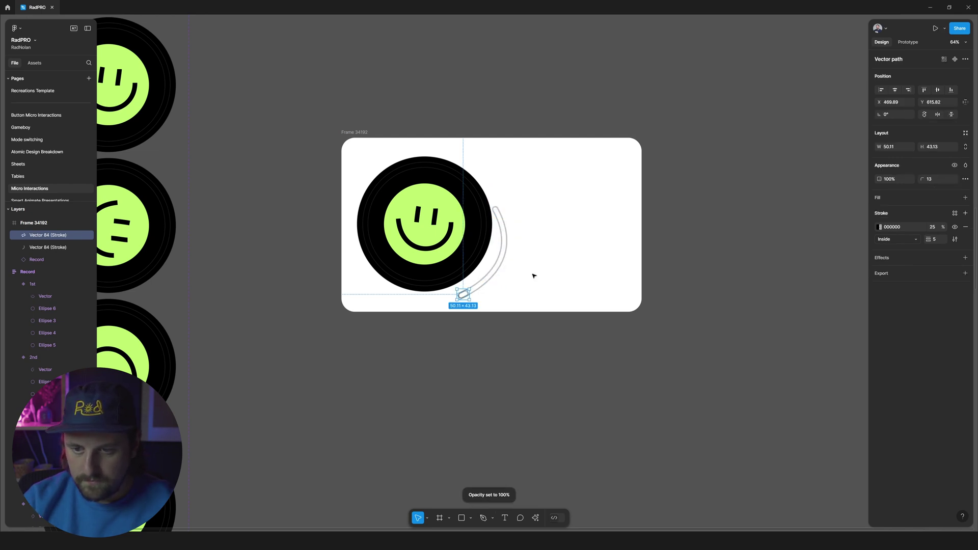
pyautogui.click(549, 267)
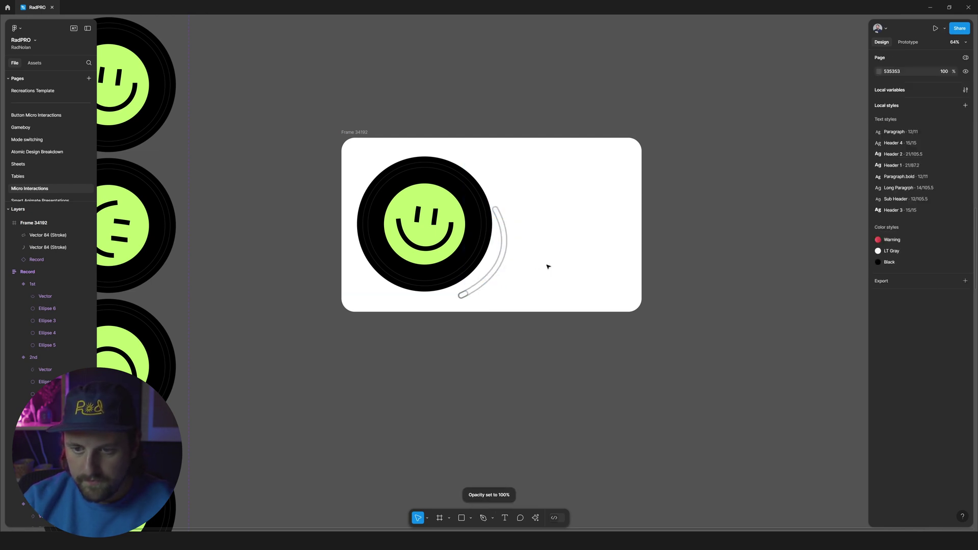
# Group the curved shape with its small end piece and name the group needle
pyautogui.click(463, 293)
pyautogui.click(494, 274)
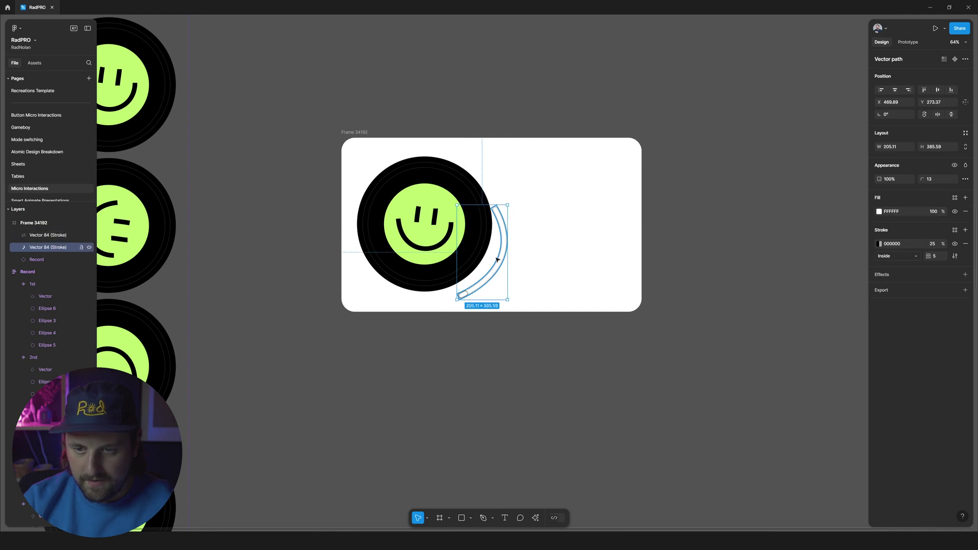
pyautogui.click(464, 290)
pyautogui.click(468, 292)
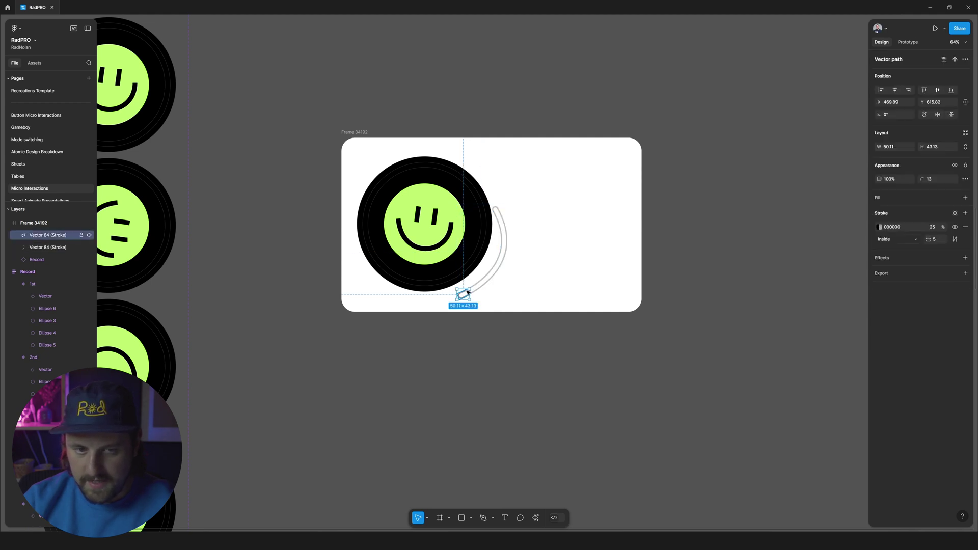
pyautogui.keyDown('shift'); pyautogui.click(508, 234); pyautogui.keyUp('shift')
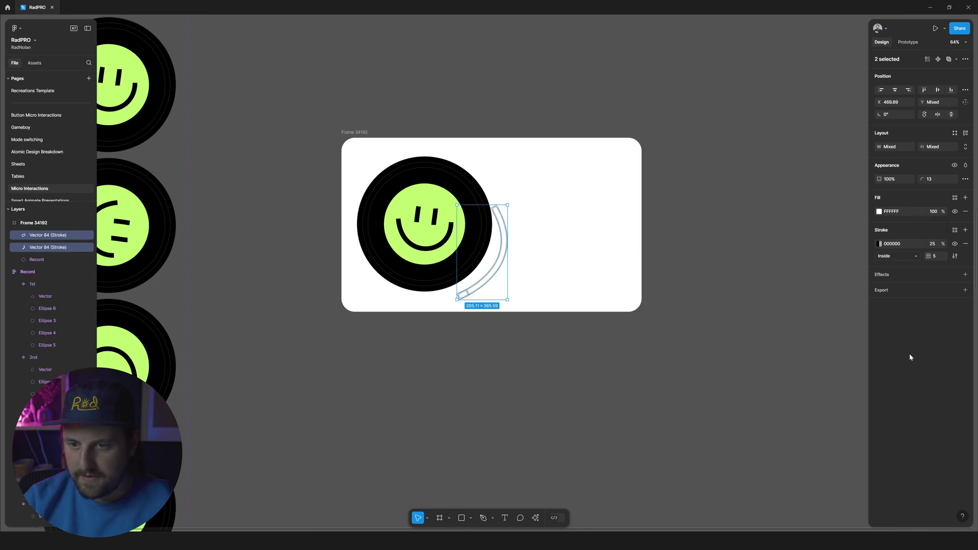
pyautogui.hotkey('ctrl', 'g')
pyautogui.moveTo(502, 228); pyautogui.dragTo(493, 221)
pyautogui.hotkey('ctrl', 'z')
pyautogui.hotkey('ctrl', 'r')
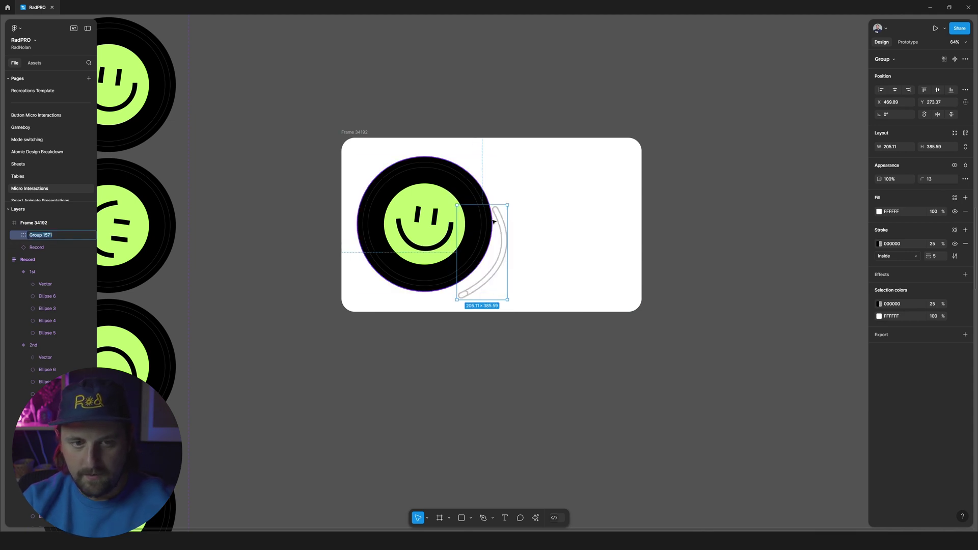
pyautogui.press('Return')
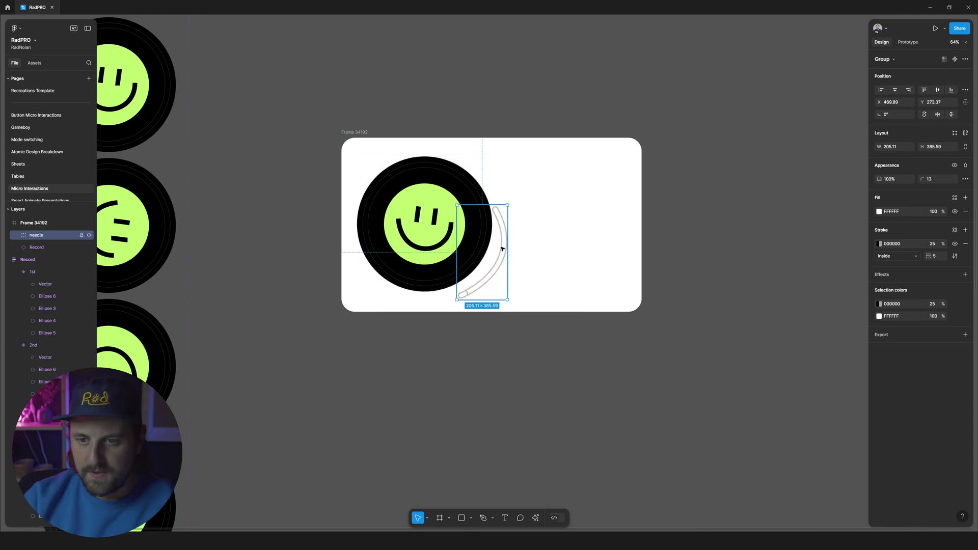
# Duplicate the record player frame below the original and rotate the copy's needle onto the record to about -22°
pyautogui.click(360, 134)
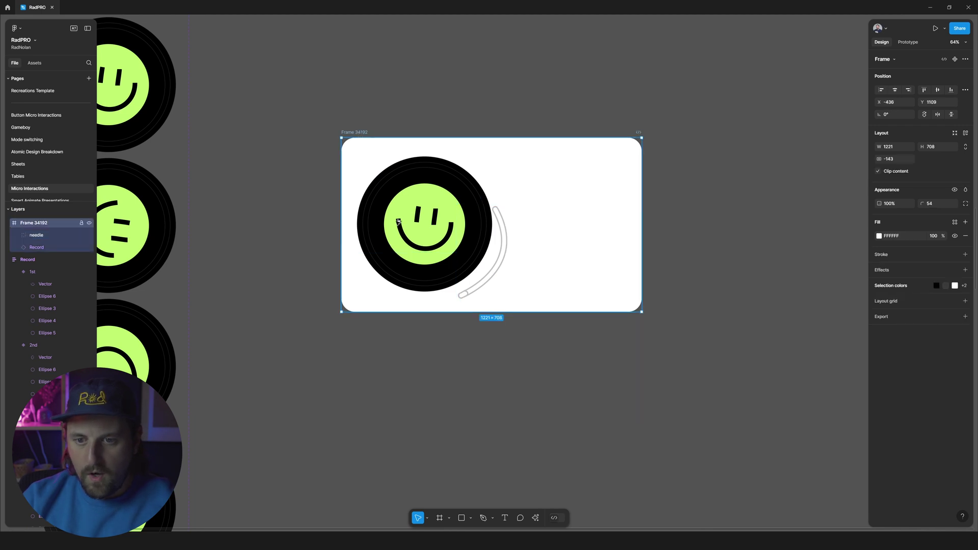
pyautogui.hotkey('ctrl', 'd')
pyautogui.scroll(-2, 400, 327)
pyautogui.click(500, 375)
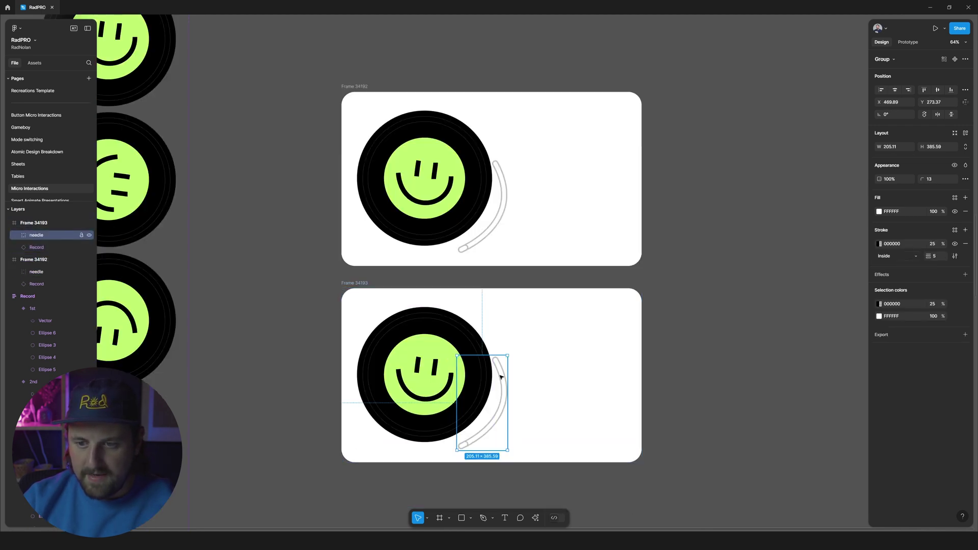
pyautogui.moveTo(514, 352); pyautogui.dragTo(491, 391)
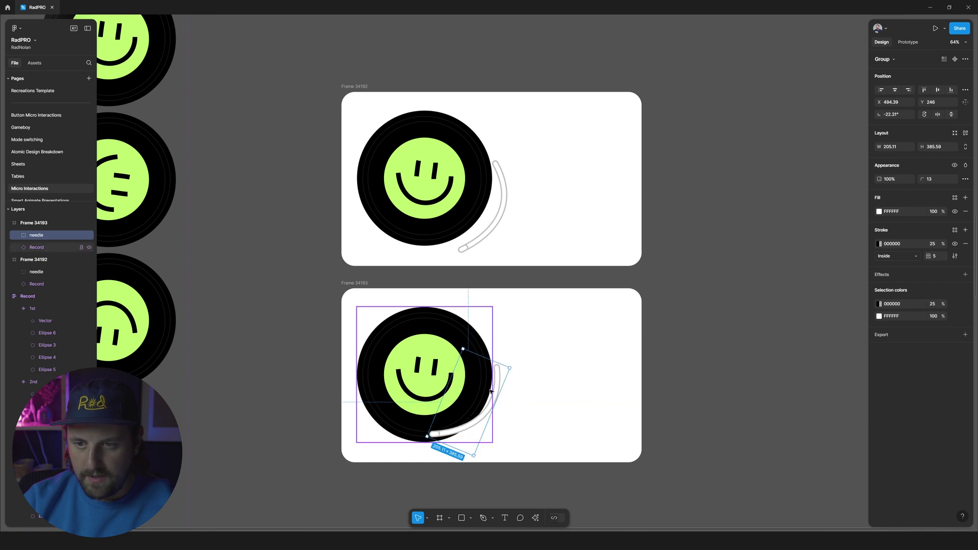
# Copy the unrotated needle from the upper frame and paste it into the duplicated frame
pyautogui.click(507, 186)
pyautogui.hotkey('ctrl', 'c')
pyautogui.click(354, 284)
pyautogui.hotkey('ctrl', 'v')
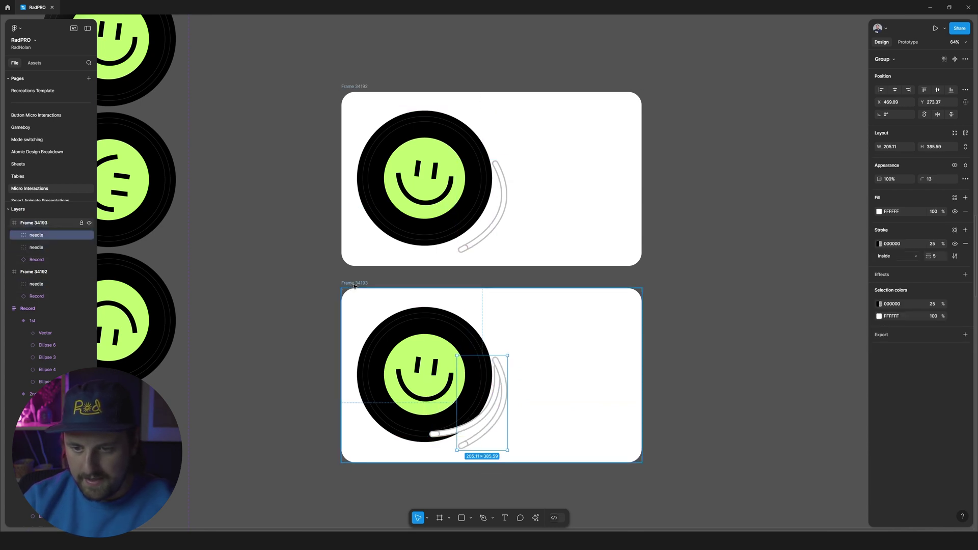
# Shift the rotated needle up and slightly left over the record, and adjust its rotation to about -16°
pyautogui.click(437, 434)
pyautogui.moveTo(438, 434); pyautogui.dragTo(443, 432)
pyautogui.hotkey('shift', 'Up')
pyautogui.press('Escape')
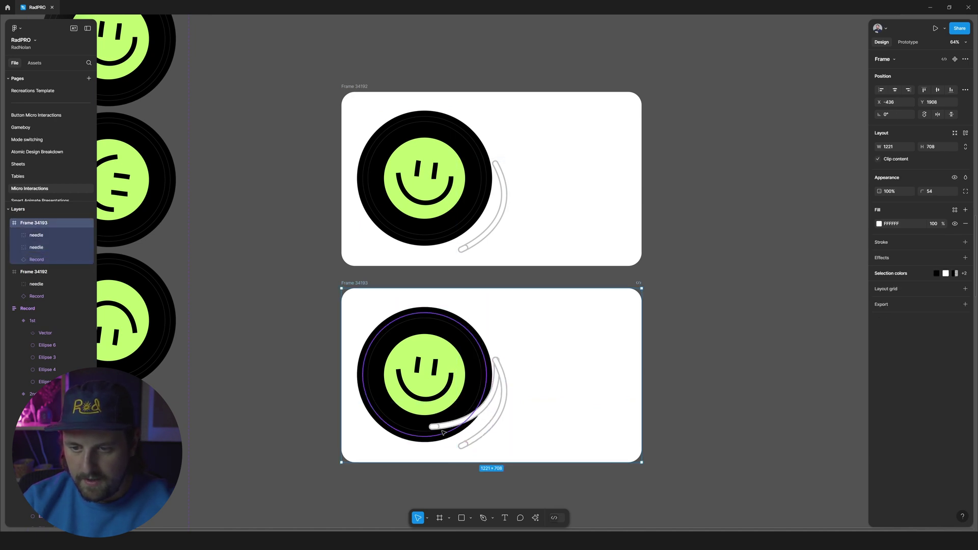
pyautogui.click(443, 432)
pyautogui.press('Left')
pyautogui.press('Left')
pyautogui.press('Left')
pyautogui.press('Left')
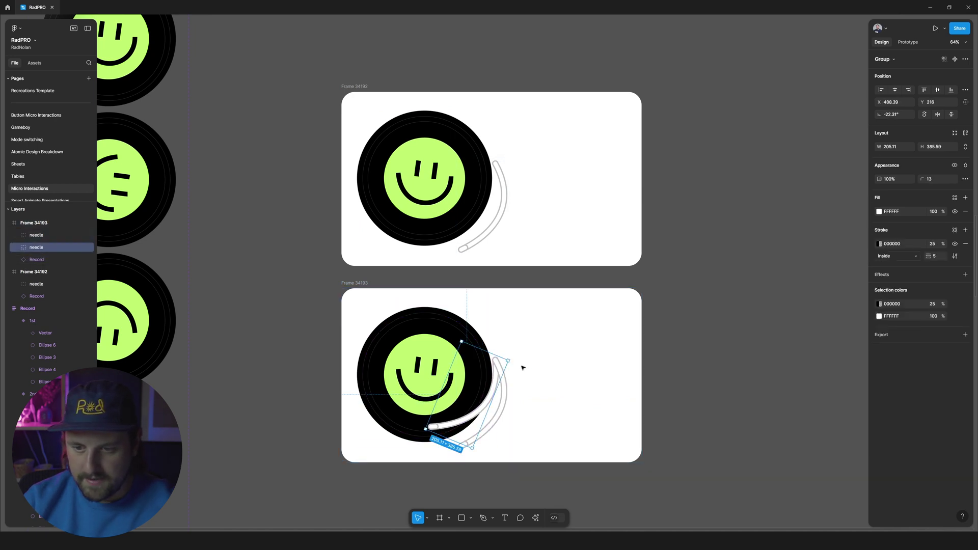
pyautogui.moveTo(515, 356); pyautogui.dragTo(514, 351)
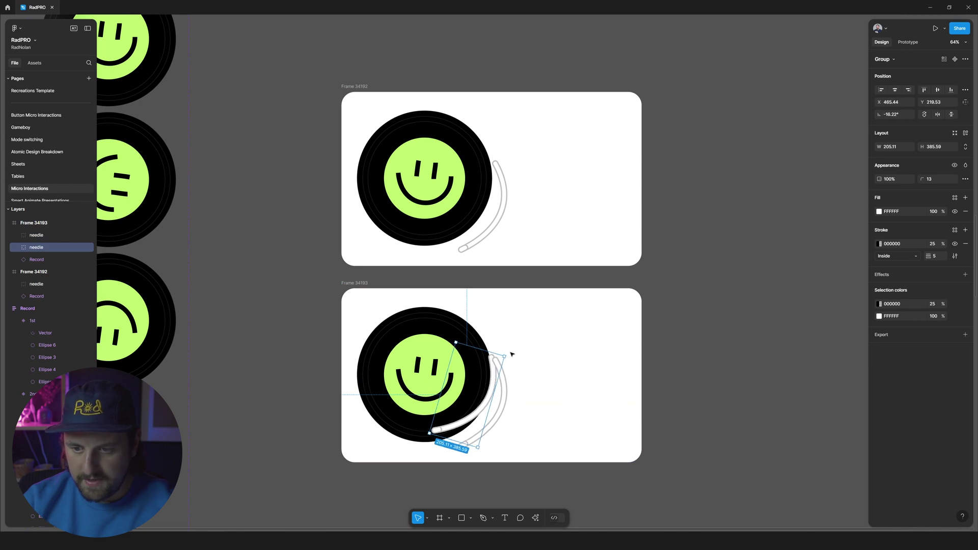
# Nudge the rotated needle in the lower frame right and down to about X 478, Y 232
pyautogui.hotkey('shift', 'Right')
pyautogui.press('Right')
pyautogui.press('Right')
pyautogui.press('Down')
pyautogui.press('Down')
pyautogui.press('Down')
pyautogui.press('Down')
pyautogui.press('Down')
pyautogui.press('Down')
pyautogui.press('Down')
pyautogui.press('Down')
pyautogui.press('Down')
pyautogui.press('Down')
pyautogui.press('Down')
pyautogui.press('Right')
pyautogui.press('Right')
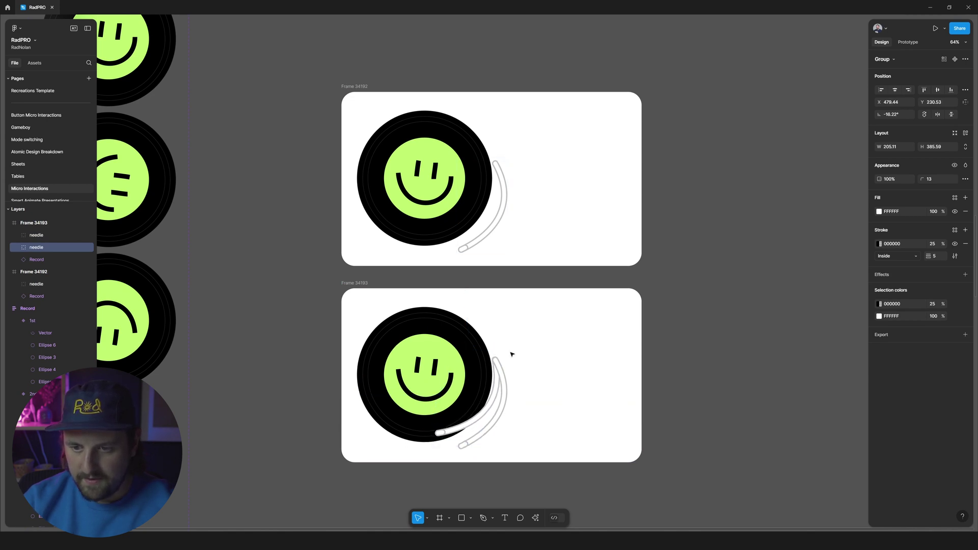
# Delete the pasted unrotated needle from the lower frame and select the remaining rotated needle
pyautogui.click(504, 382)
pyautogui.press('Delete')
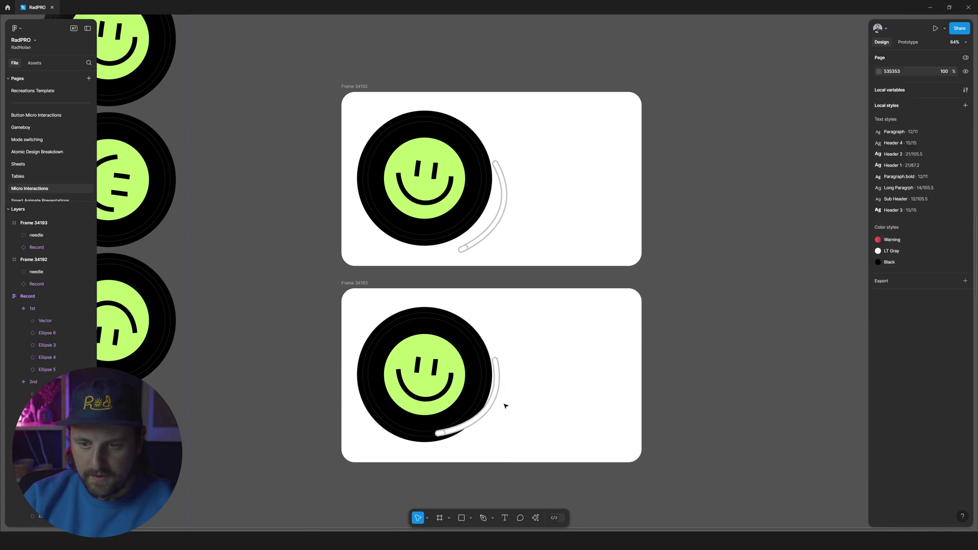
pyautogui.click(497, 406)
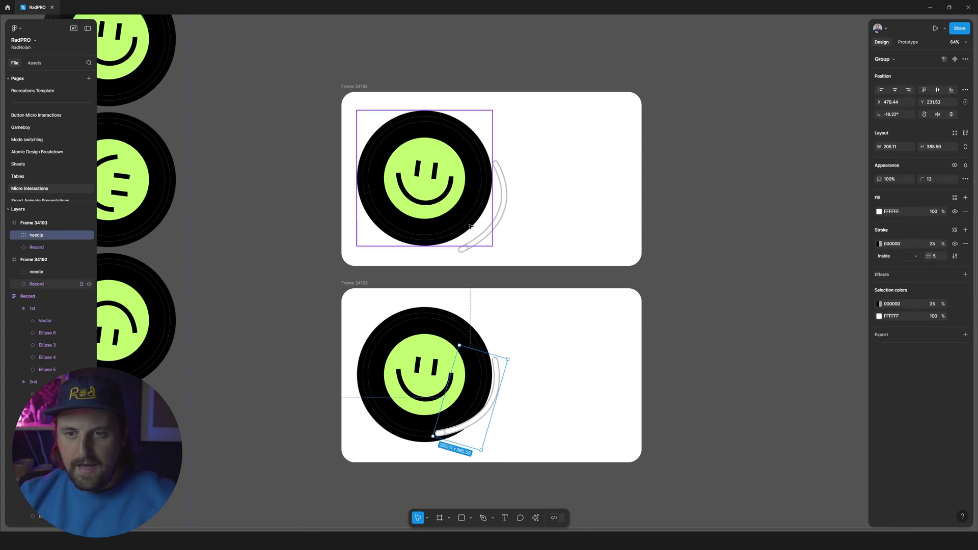
# Add a prototype connection from the upper frame's needle to Frame 34193
pyautogui.click(502, 207)
pyautogui.hotkey('shift', 'Return')
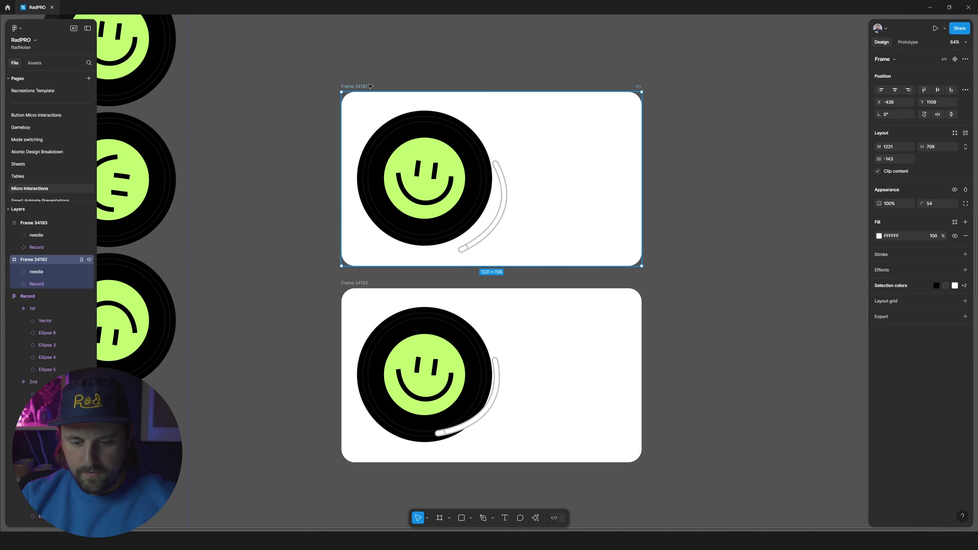
pyautogui.hotkey('shift', 'e')
pyautogui.click(485, 224)
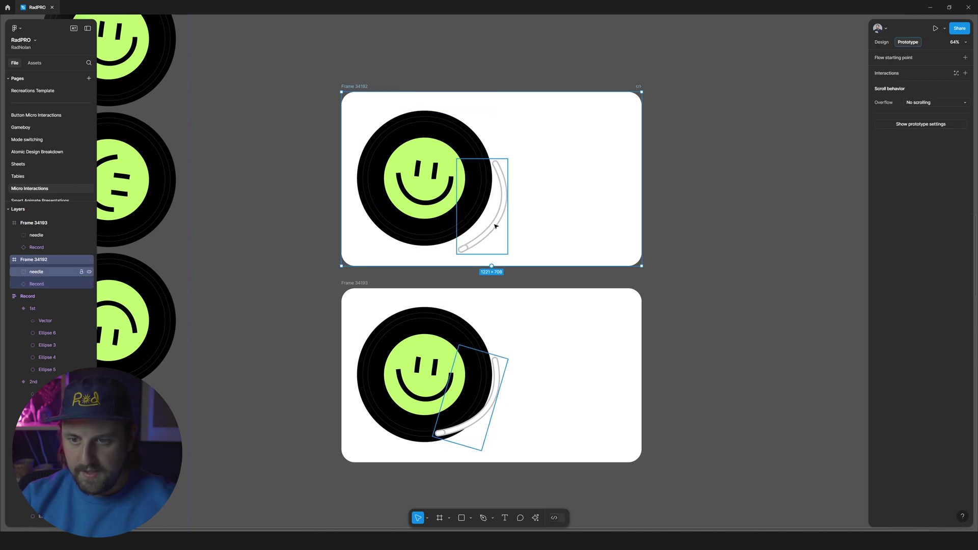
pyautogui.moveTo(524, 257); pyautogui.dragTo(515, 312)
# Set the trigger of the needle's interaction to On drag
pyautogui.click(499, 215)
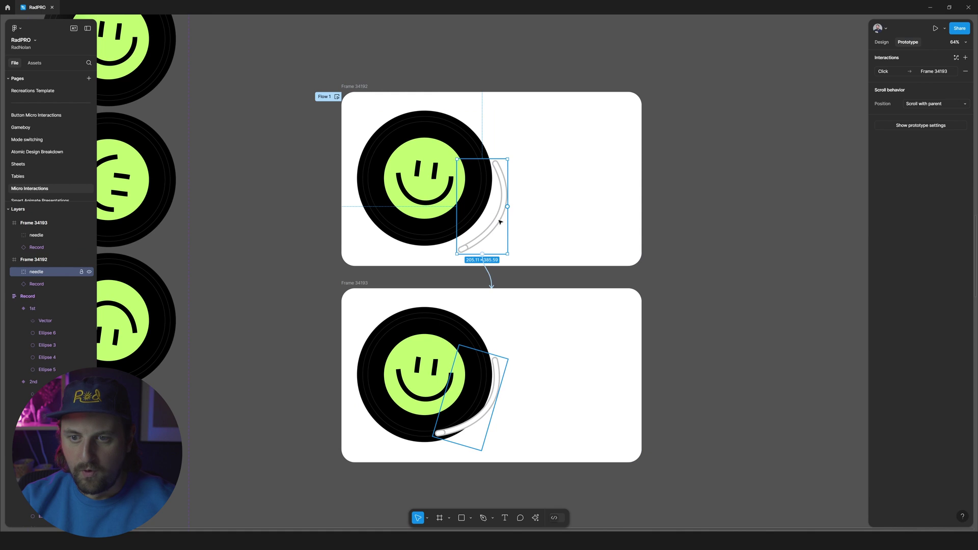
pyautogui.click(488, 278)
pyautogui.click(497, 316)
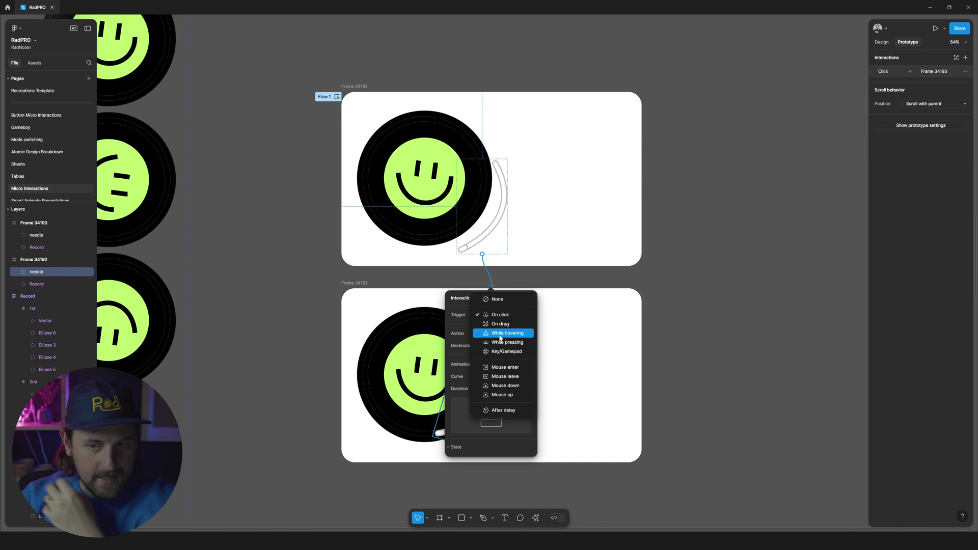
pyautogui.click(505, 324)
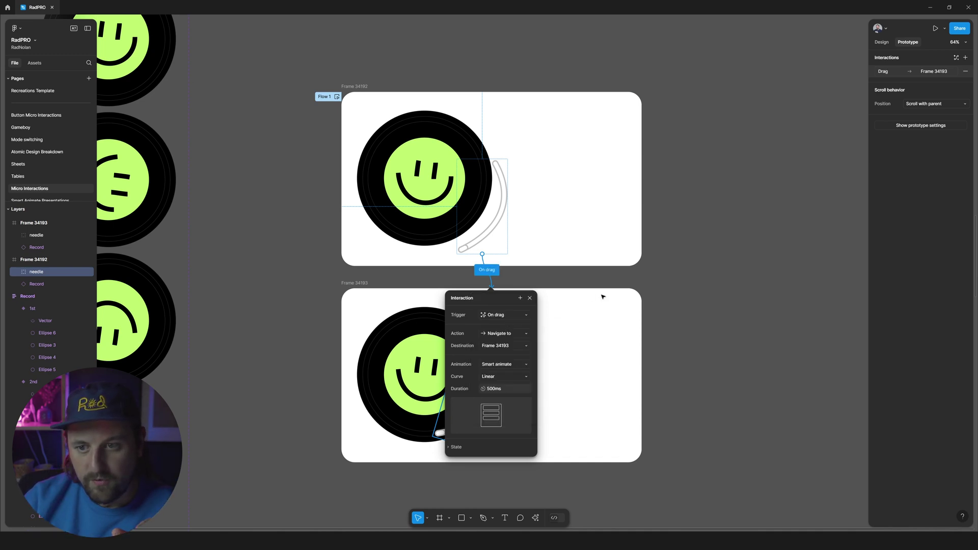
pyautogui.click(531, 283)
# Preview the upper frame's prototype, try dragging the needle onto the record, and close the preview
pyautogui.click(560, 176)
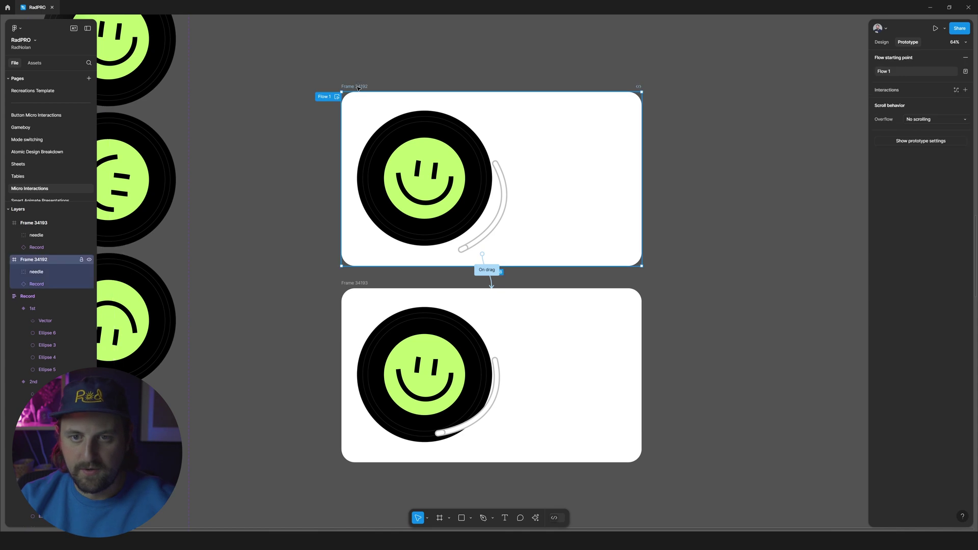
pyautogui.hotkey('shift', 'space')
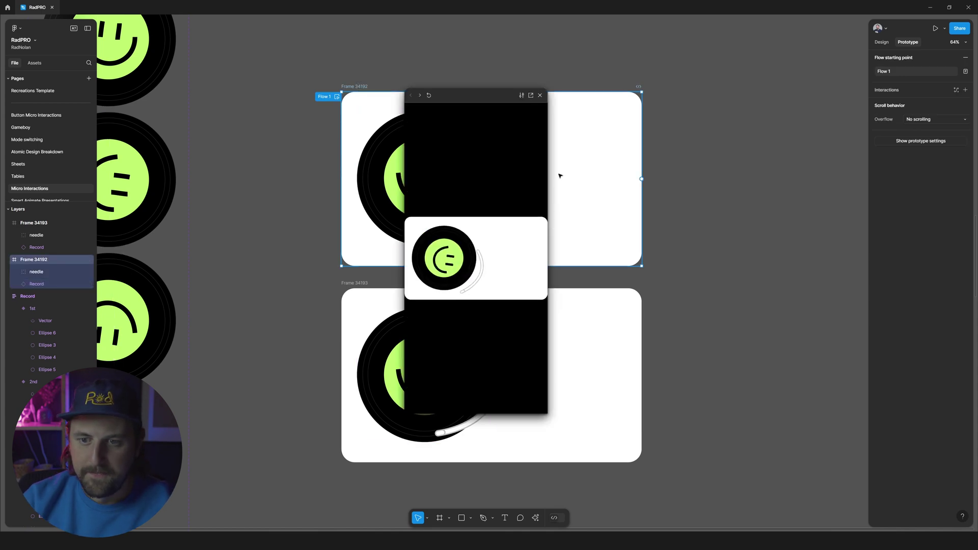
pyautogui.click(458, 287)
pyautogui.click(475, 287)
pyautogui.click(457, 289)
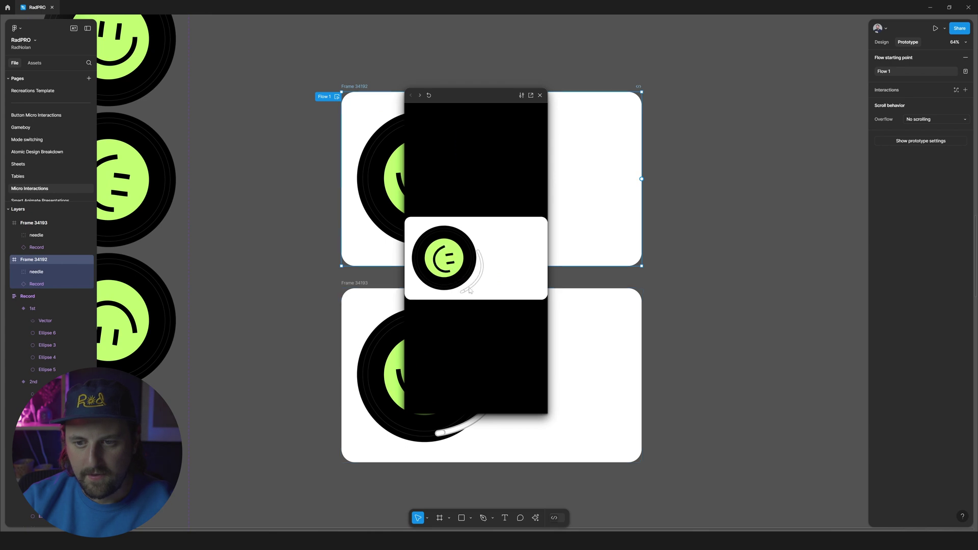
pyautogui.click(540, 95)
# Examine the Record component's variants, their Rotated State property and the delay interactions linking them
pyautogui.click(480, 218)
pyautogui.hscroll(-5, 499, 229)
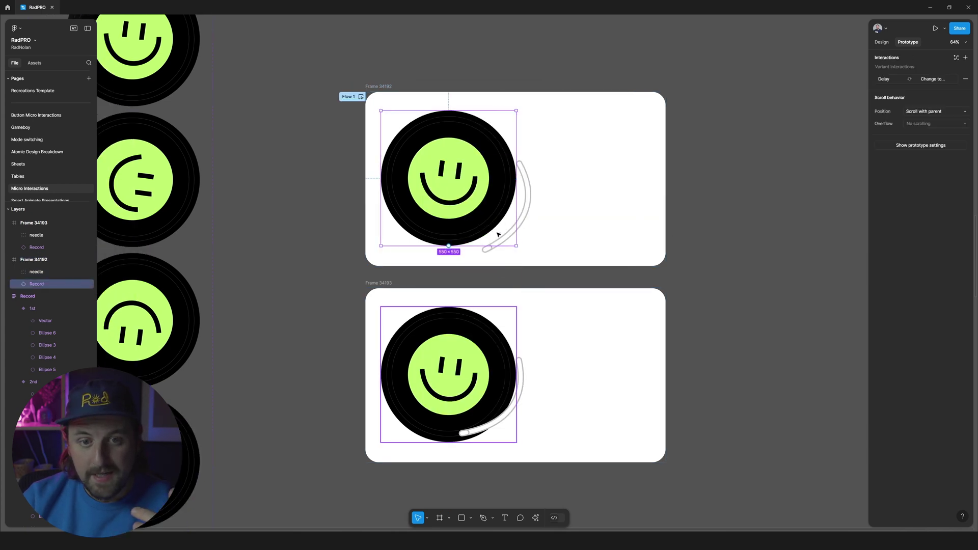
pyautogui.scroll(3, 260, 164)
pyautogui.scroll(-3, 259, 164)
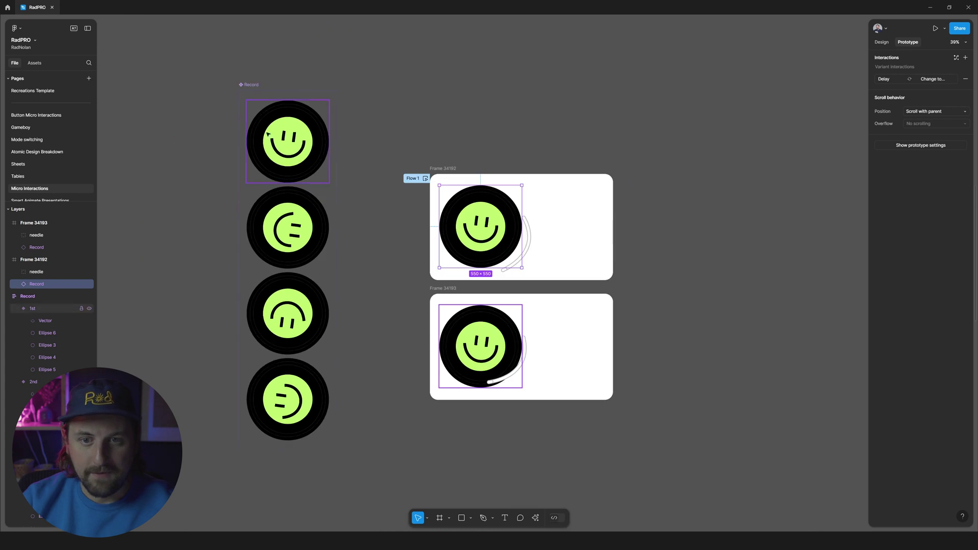
pyautogui.click(245, 87)
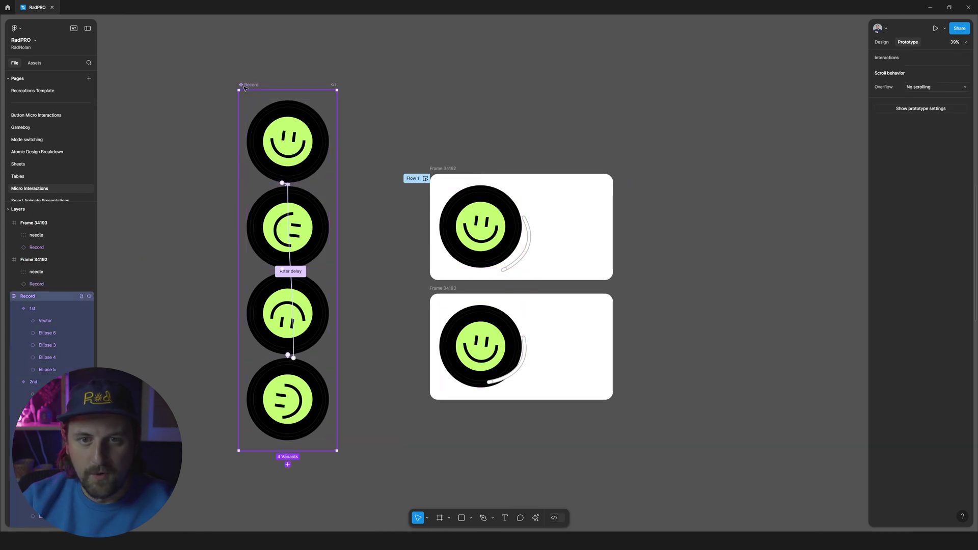
pyautogui.click(881, 42)
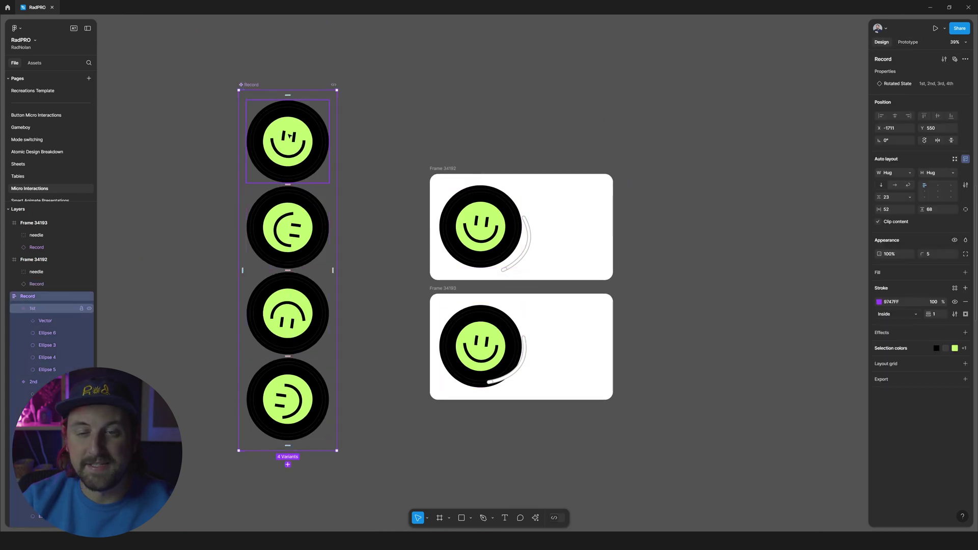
pyautogui.hscroll(-5, 305, 137)
pyautogui.hscroll(3, 305, 138)
pyautogui.click(305, 137)
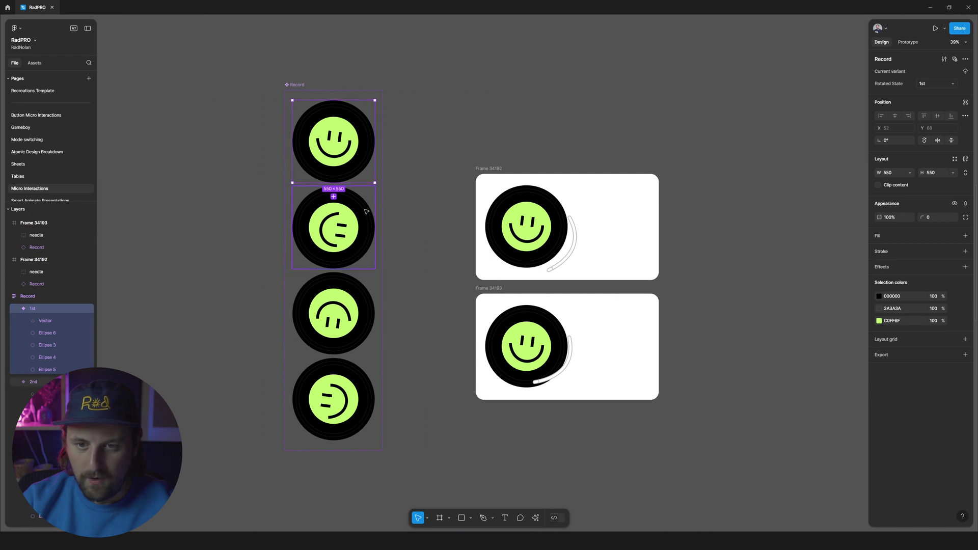
pyautogui.press('Tab')
pyautogui.press('Tab')
pyautogui.press('Tab')
pyautogui.hotkey('shift', 'e')
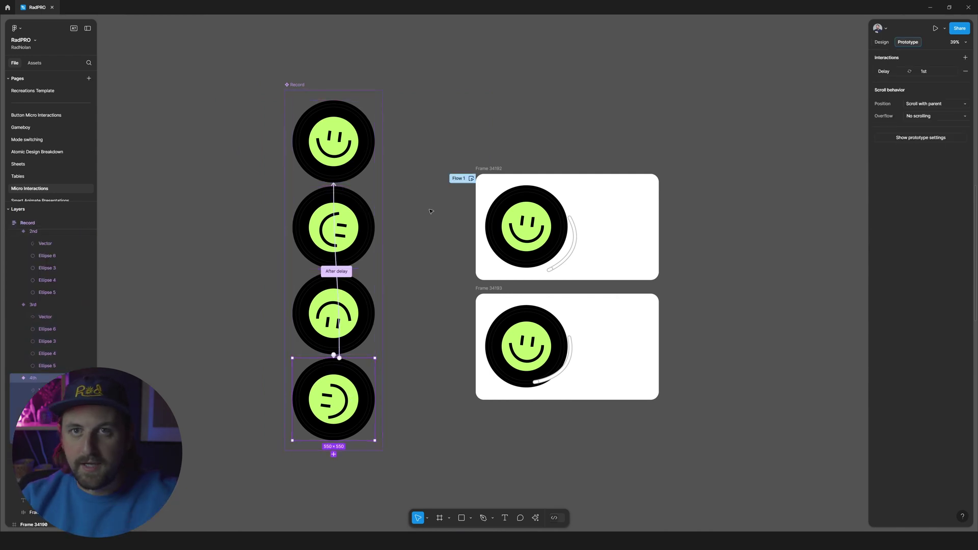
pyautogui.click(435, 224)
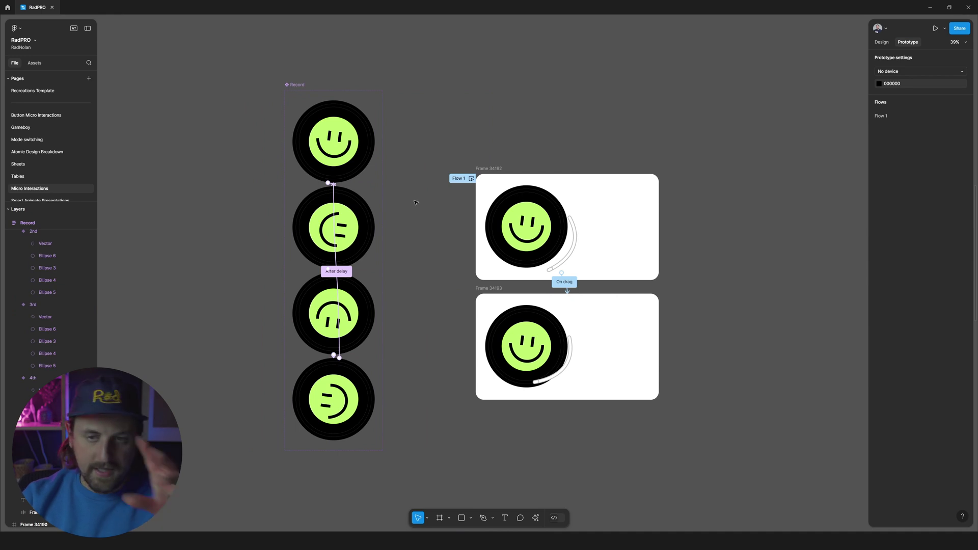
# Duplicate the Record component's 1st variant and move the copy to the start of the variant column
pyautogui.click(350, 155)
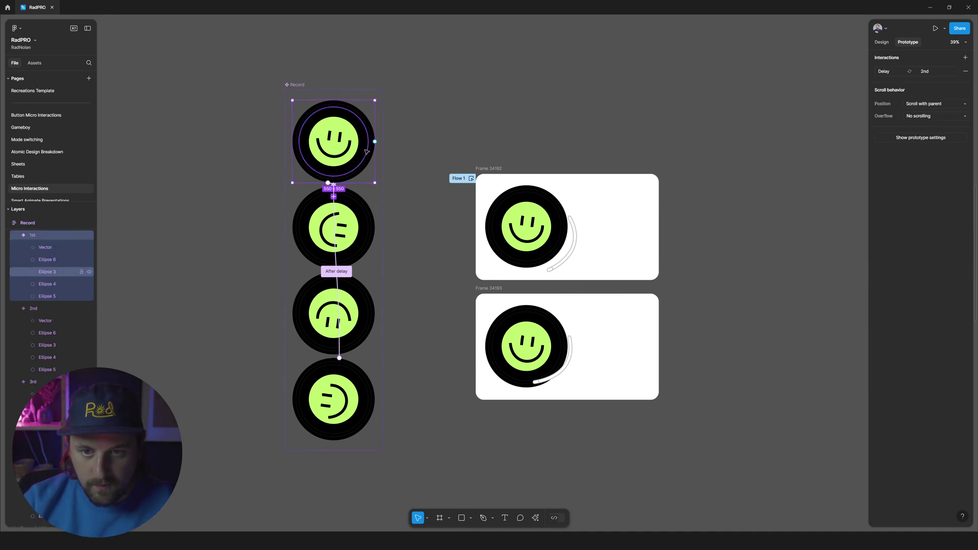
pyautogui.hotkey('ctrl', 'd')
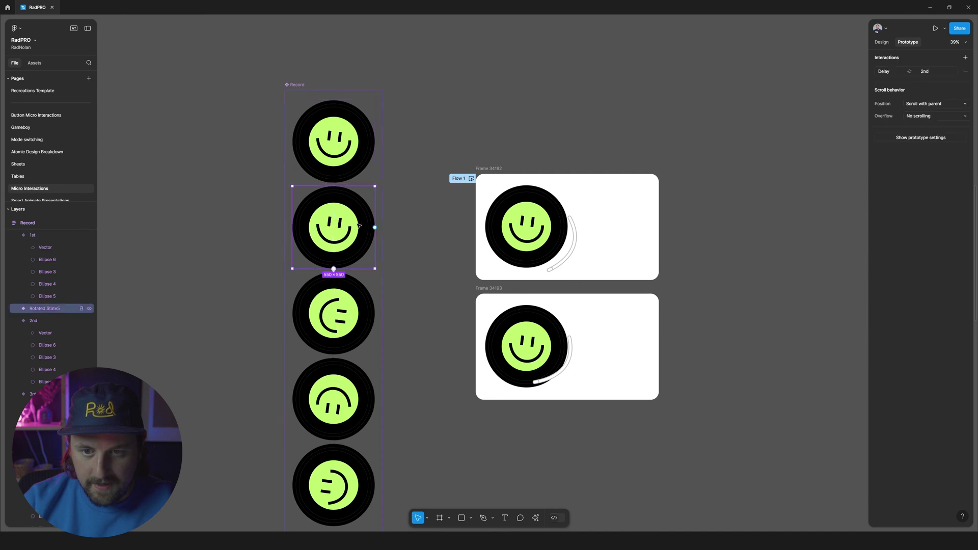
pyautogui.moveTo(358, 226); pyautogui.dragTo(335, 180)
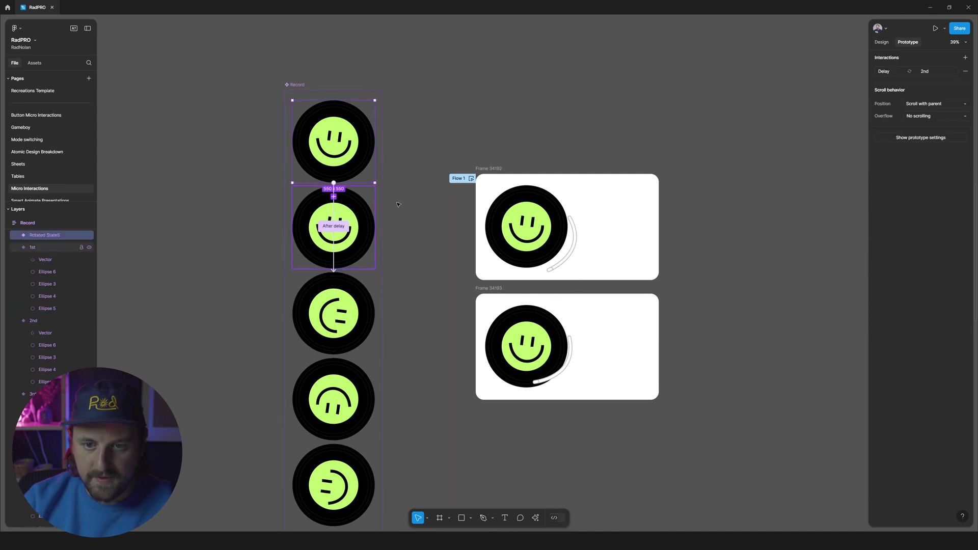
# Remove the copied variant's delay interaction and set its Rotated State to 0
pyautogui.click(334, 178)
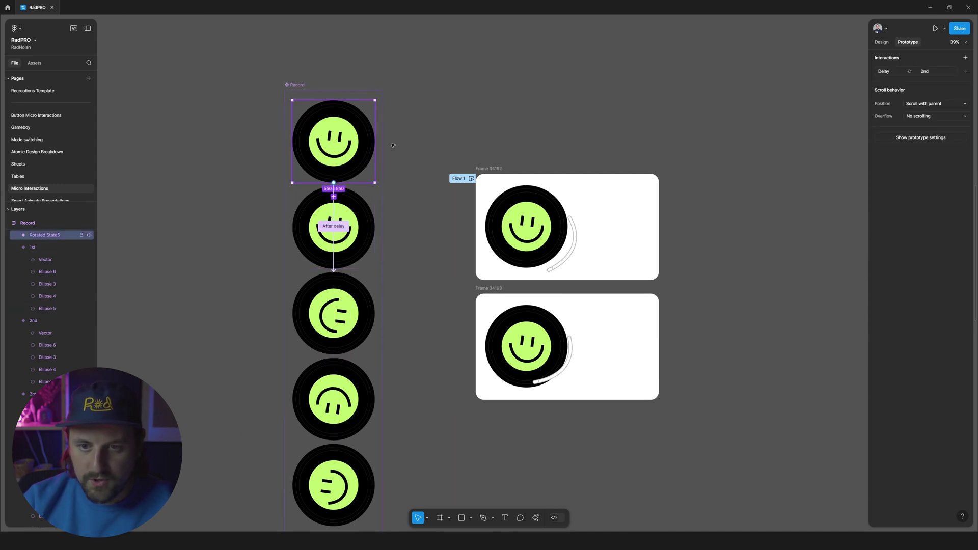
pyautogui.click(965, 71)
pyautogui.click(886, 43)
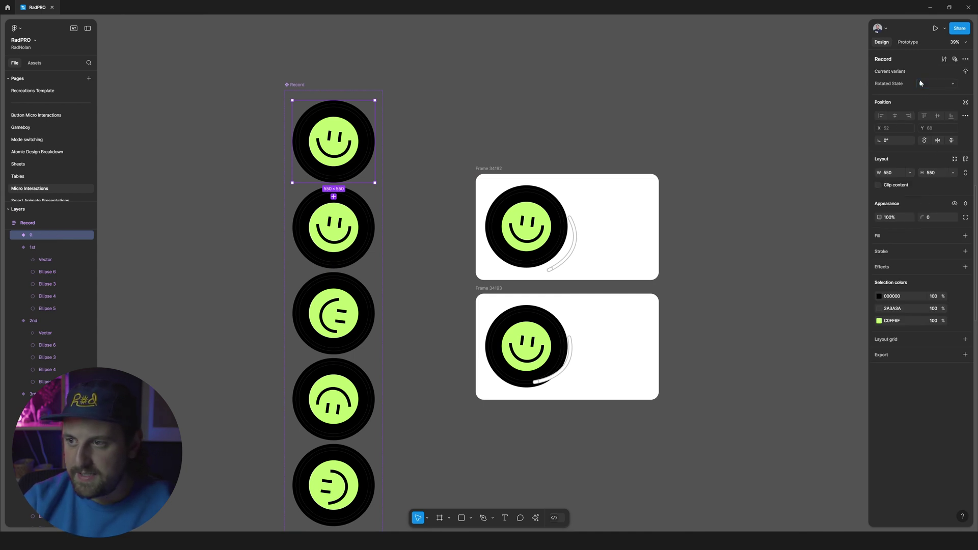
pyautogui.press('Tab')
pyautogui.press('Tab')
pyautogui.press('Tab')
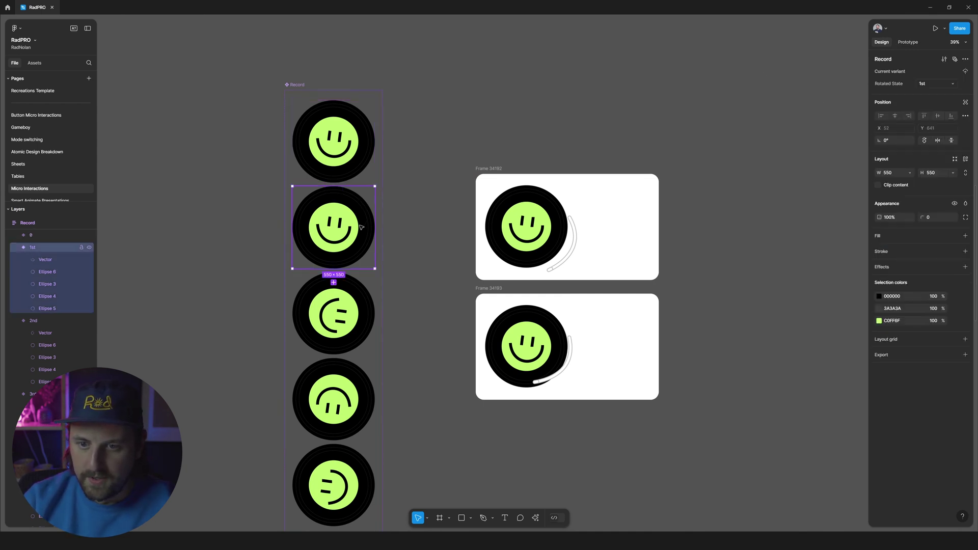
# Check the delay interactions on the rotated Record variants and on variant 0
pyautogui.hotkey('shift', 'e')
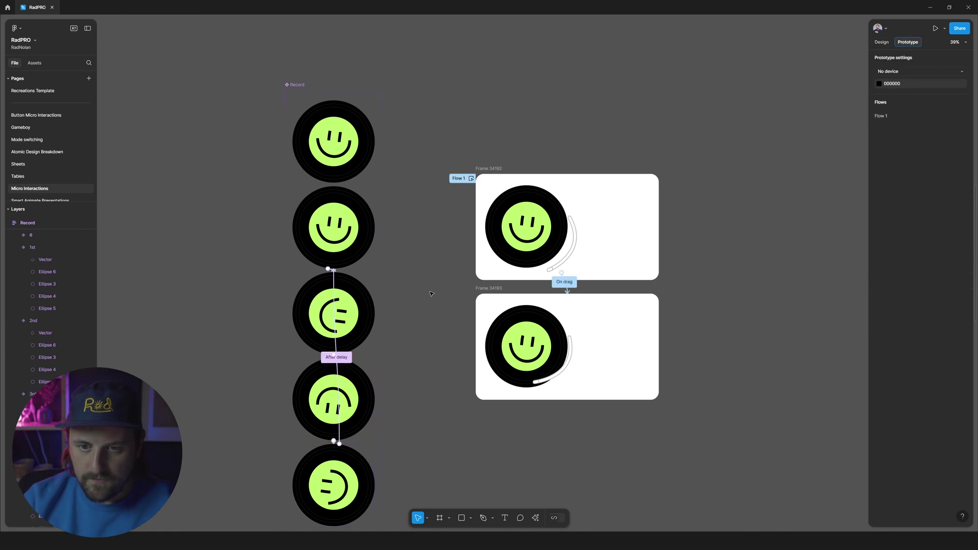
pyautogui.hscroll(-5, 442, 243)
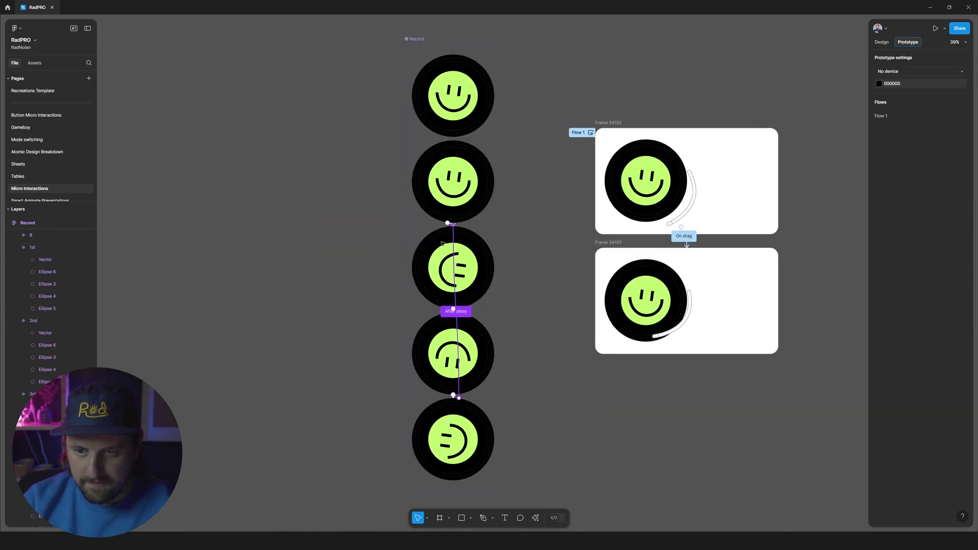
pyautogui.click(466, 255)
pyautogui.click(453, 358)
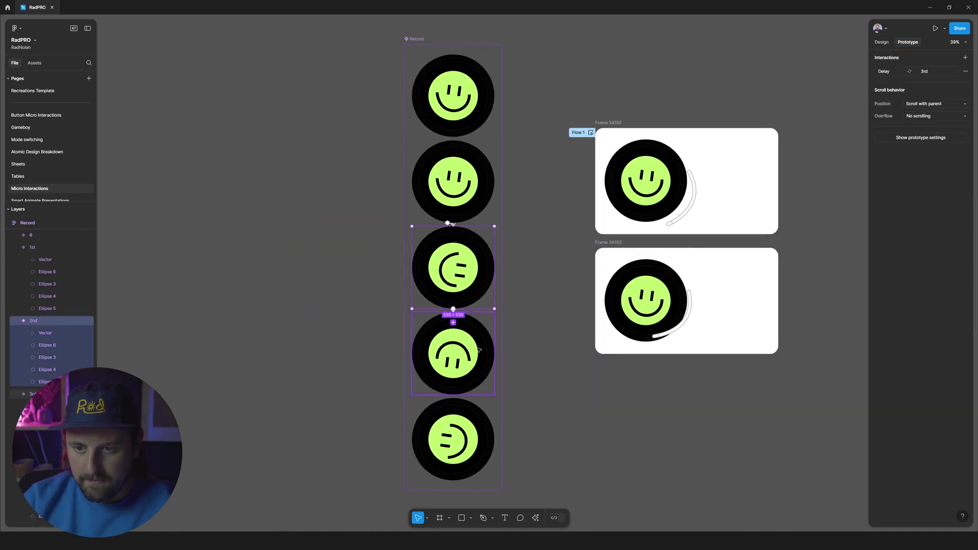
pyautogui.click(472, 438)
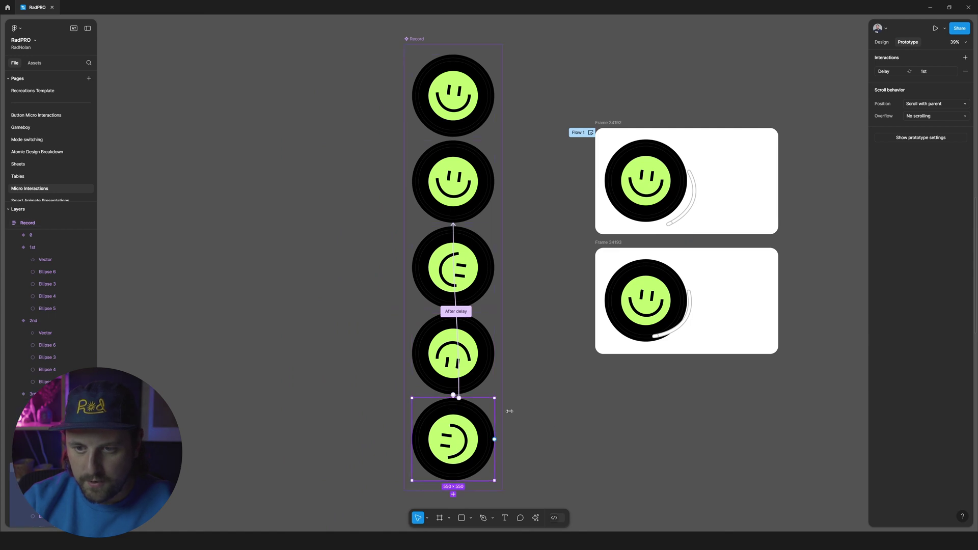
pyautogui.scroll(2, 458, 169)
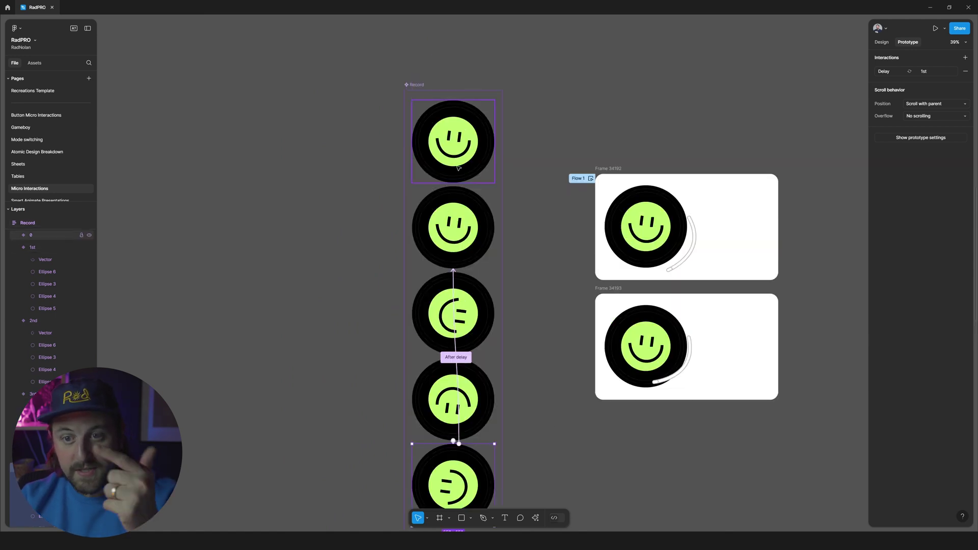
pyautogui.click(486, 136)
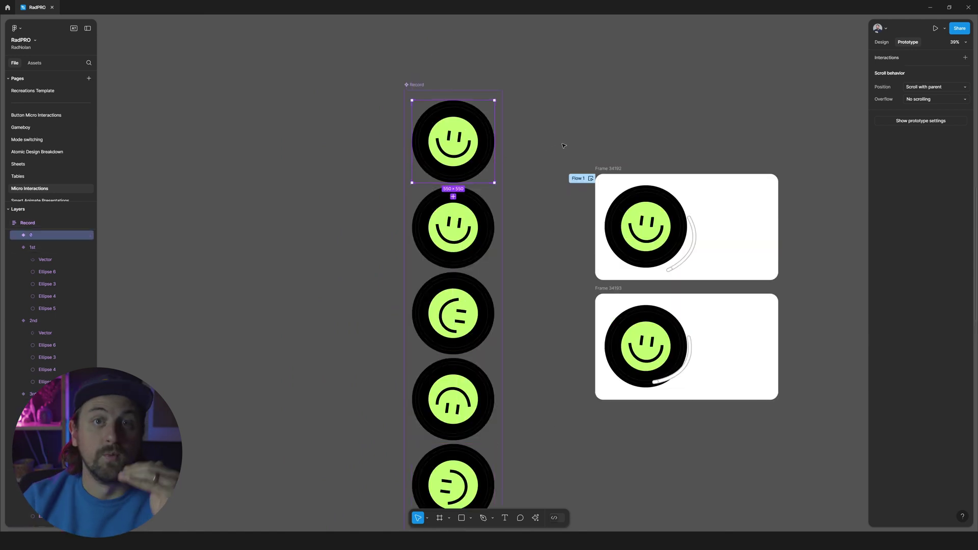
# Set the upper frame's Record instance to Rotated State 0 and select Frame 34192
pyautogui.hscroll(1, 550, 151)
pyautogui.hscroll(3, 550, 152)
pyautogui.click(534, 217)
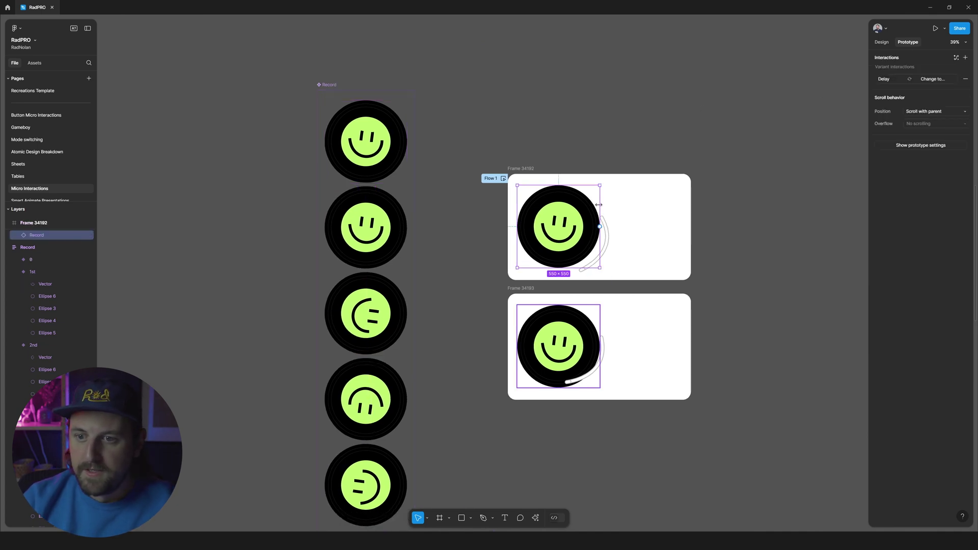
pyautogui.click(882, 43)
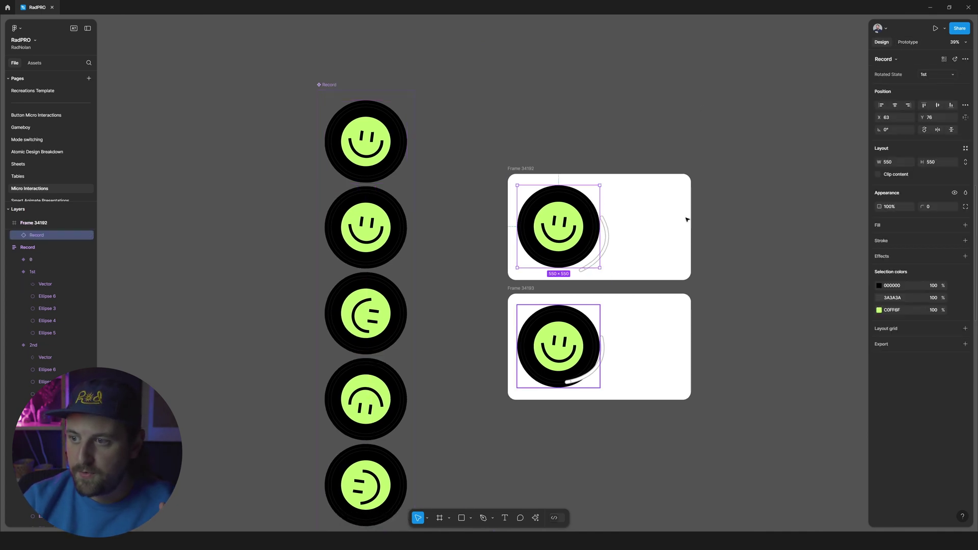
pyautogui.click(922, 75)
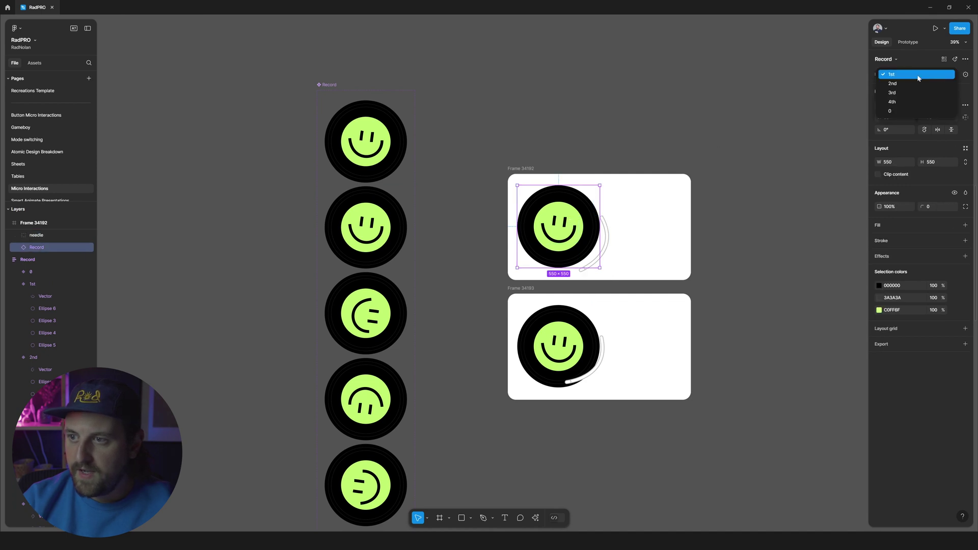
pyautogui.click(897, 112)
pyautogui.click(717, 142)
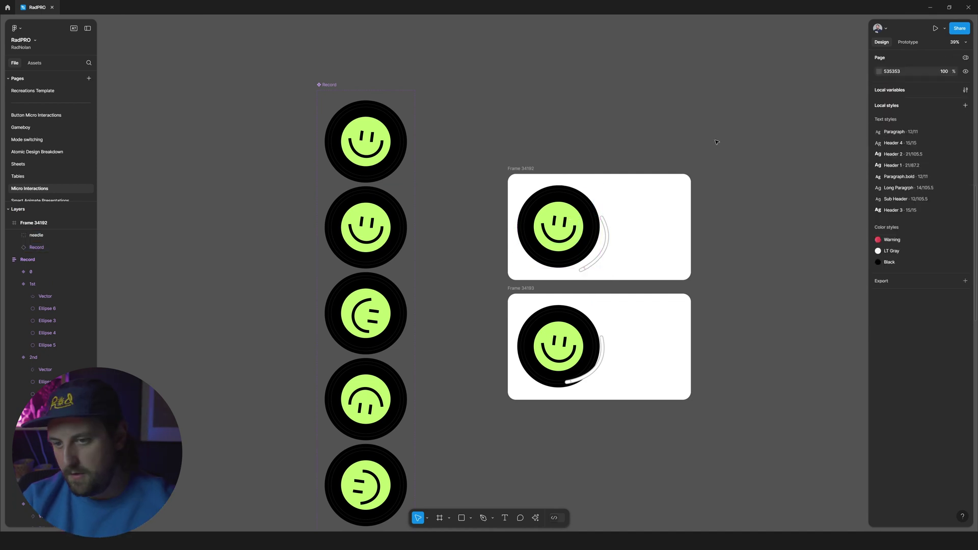
pyautogui.click(533, 168)
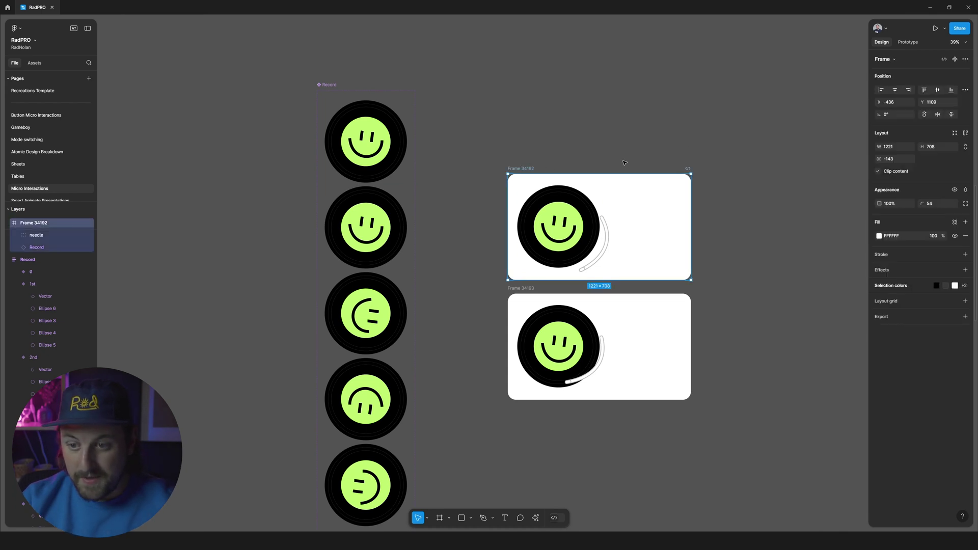
# Preview Frame 34192 and test moving the needle onto the still record
pyautogui.hotkey('shift', 'space')
pyautogui.click(467, 291)
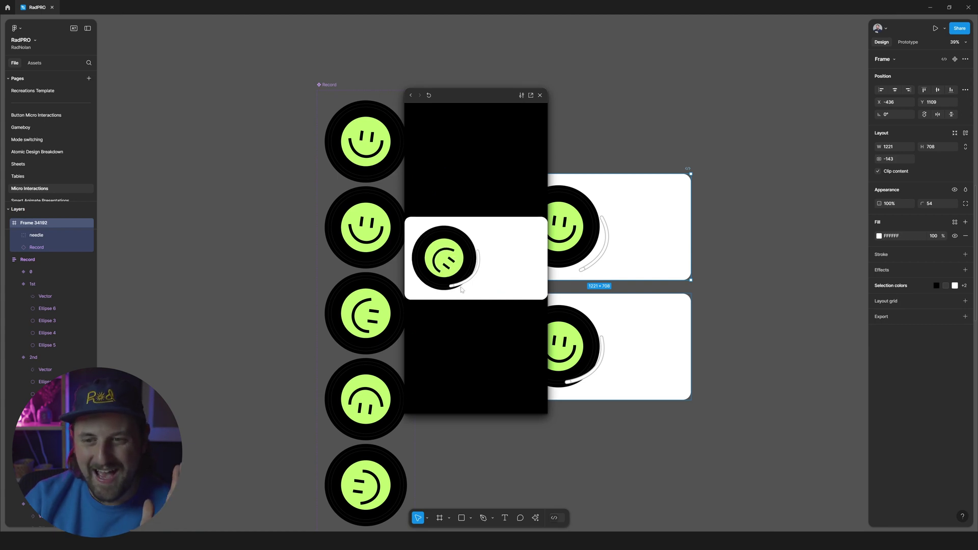
pyautogui.click(458, 288)
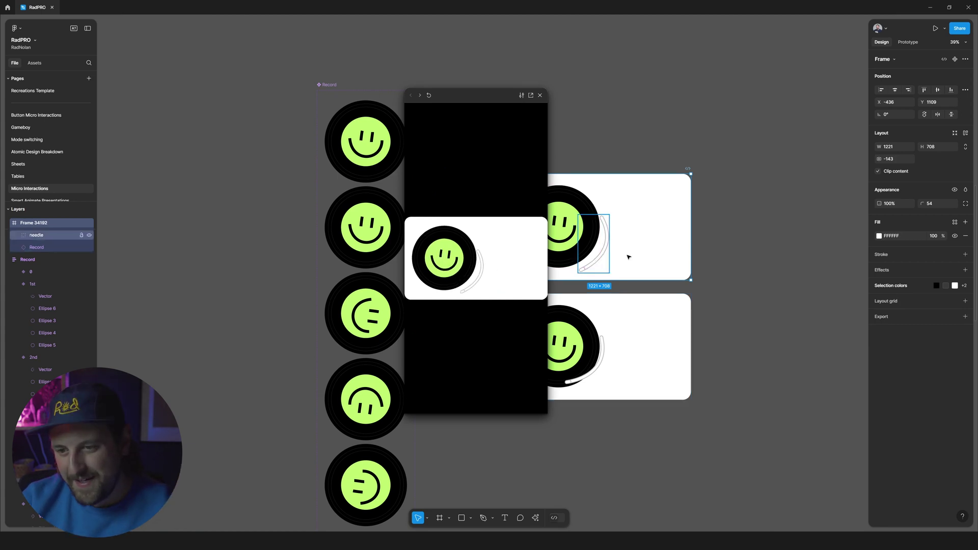
# Add an On drag interaction from the needle in Frame 34193 back to Frame 34192, using Smart animate
pyautogui.hscroll(-4, 630, 260)
pyautogui.hscroll(3, 643, 295)
pyautogui.click(635, 361)
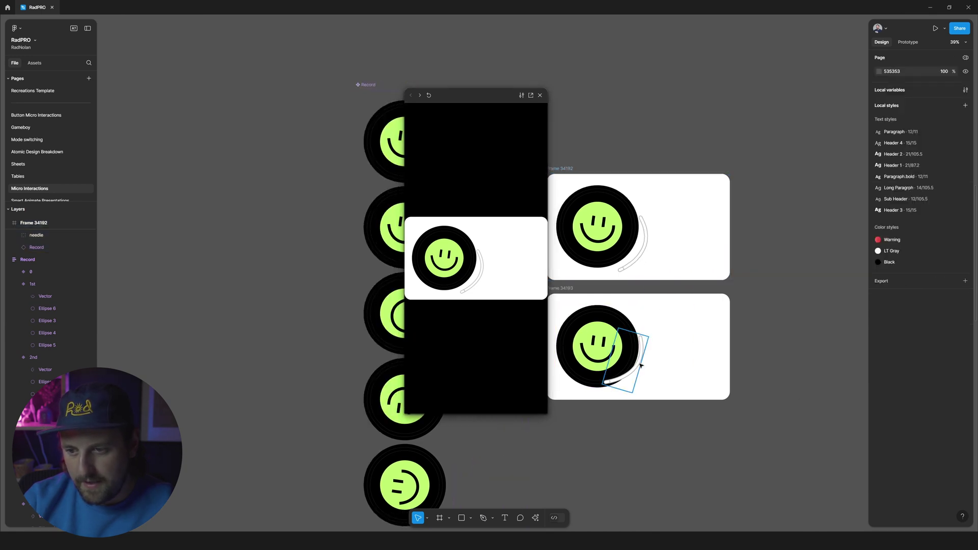
pyautogui.hotkey('shift', 'e')
pyautogui.moveTo(648, 362); pyautogui.dragTo(632, 247)
pyautogui.click(643, 316)
pyautogui.click(643, 325)
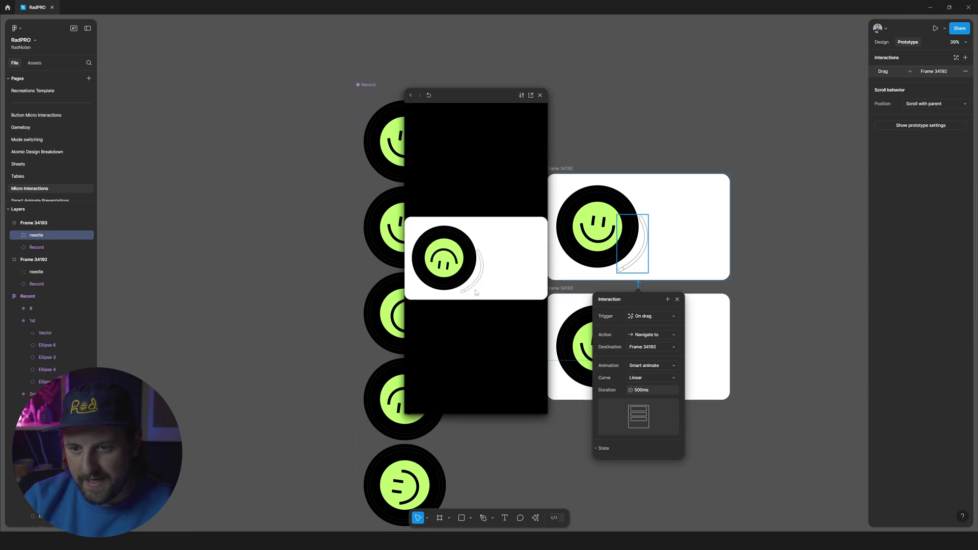
# Test moving the needle on and off the record in the prototype preview, and close the preview
pyautogui.moveTo(474, 291); pyautogui.dragTo(472, 291)
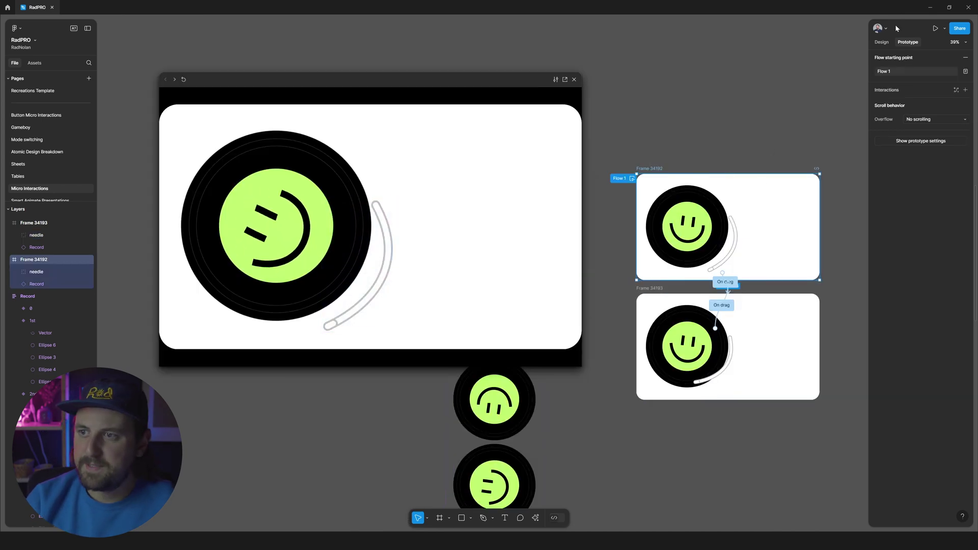
pyautogui.click(882, 41)
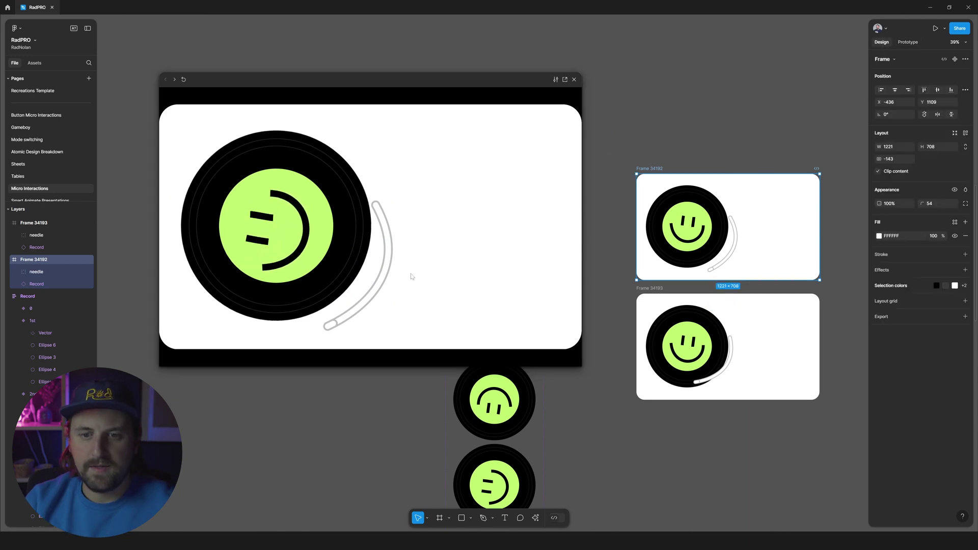
pyautogui.moveTo(365, 333); pyautogui.dragTo(355, 328)
pyautogui.click(332, 323)
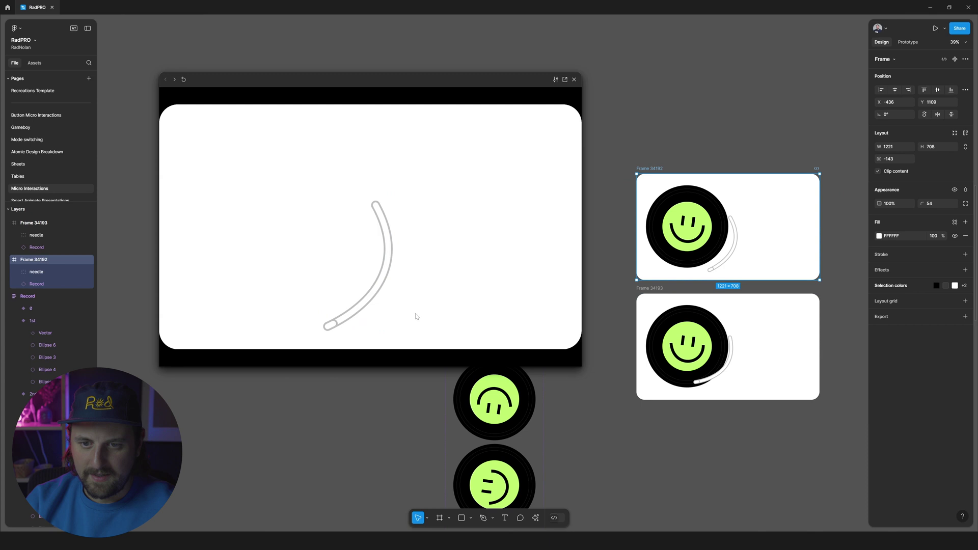
pyautogui.moveTo(333, 324); pyautogui.dragTo(305, 308)
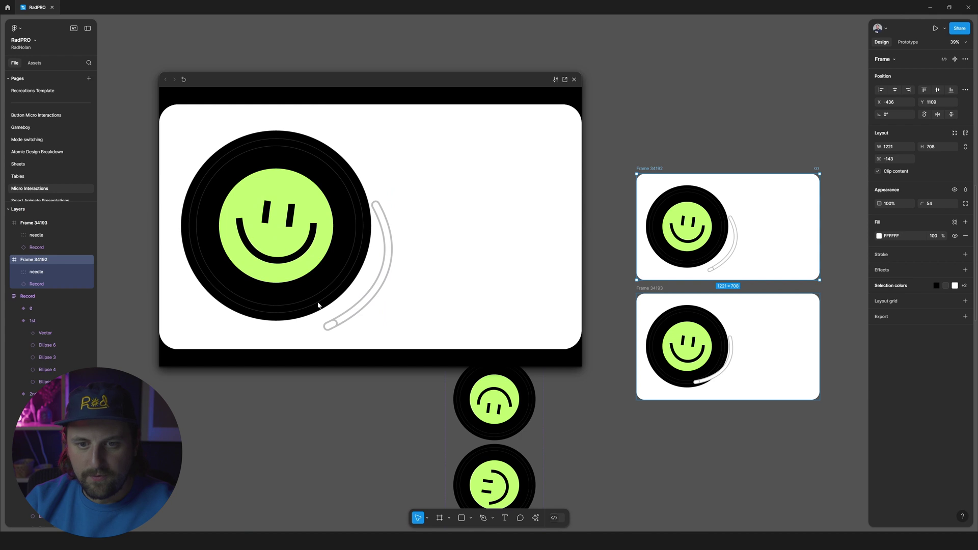
pyautogui.moveTo(355, 328); pyautogui.dragTo(300, 309)
pyautogui.hscroll(-2, 630, 264)
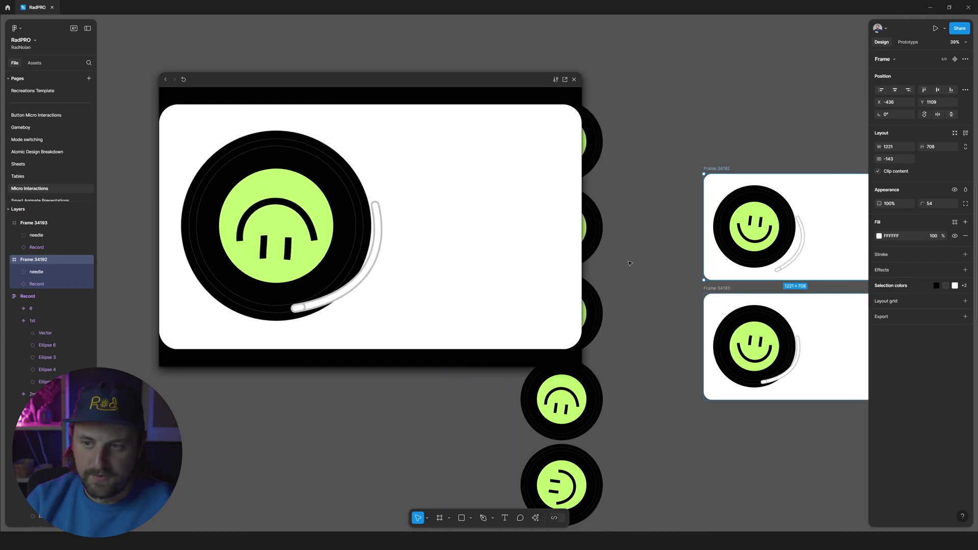
pyautogui.hscroll(-4, 643, 269)
pyautogui.hscroll(5, 644, 260)
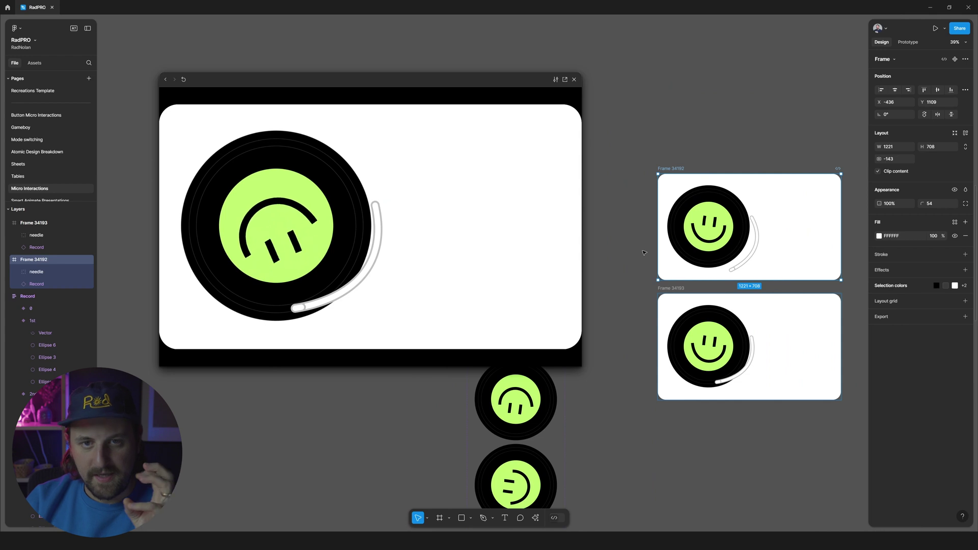
pyautogui.press('Escape')
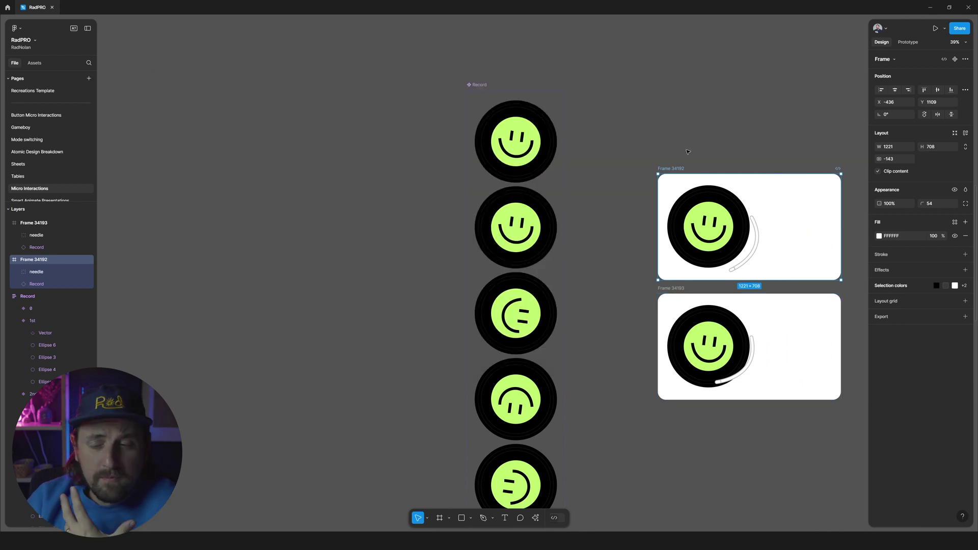
pyautogui.hscroll(3, 688, 151)
pyautogui.hscroll(3, 687, 152)
pyautogui.click(688, 150)
pyautogui.hscroll(2, 689, 149)
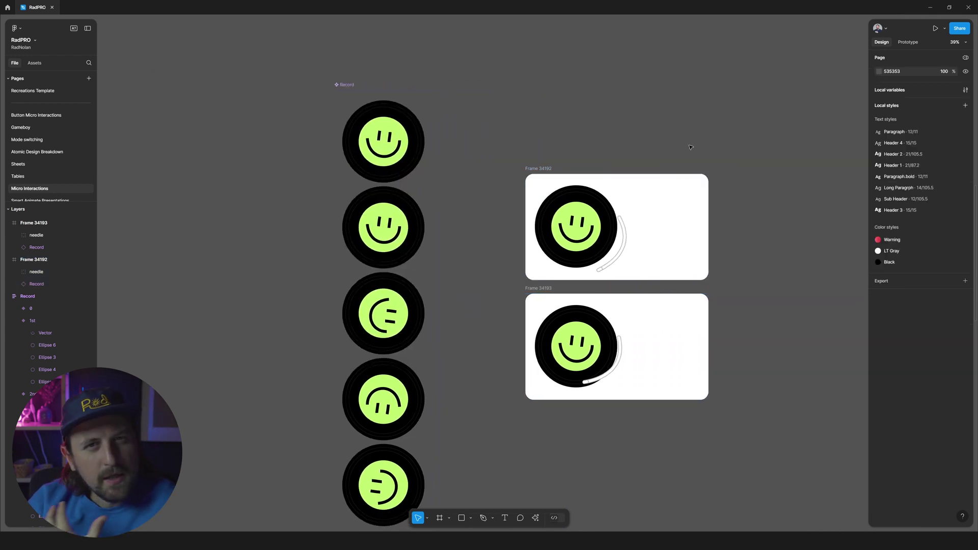
pyautogui.scroll(-2, 734, 162)
pyautogui.scroll(2, 777, 176)
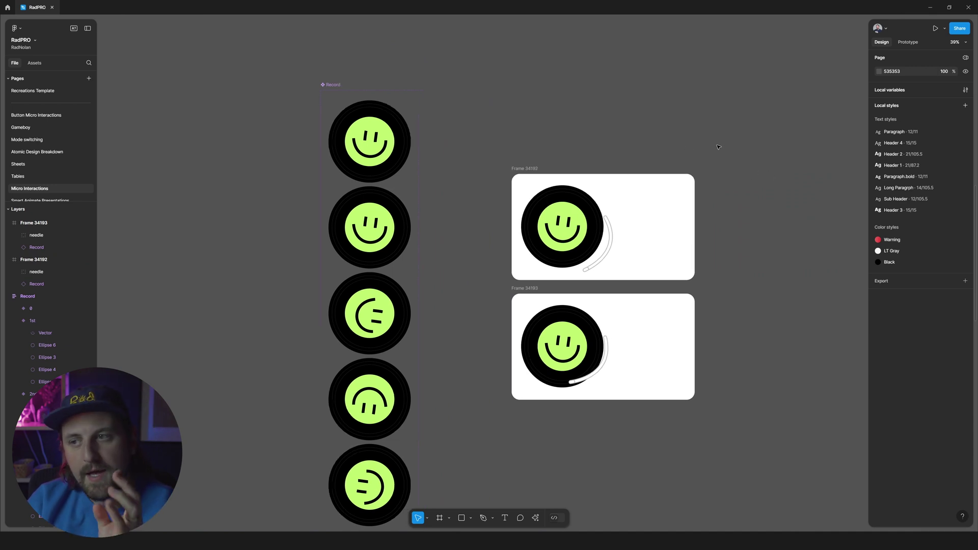
# Rename the Loader Colo variable collection as Micro Interactions
pyautogui.click(902, 90)
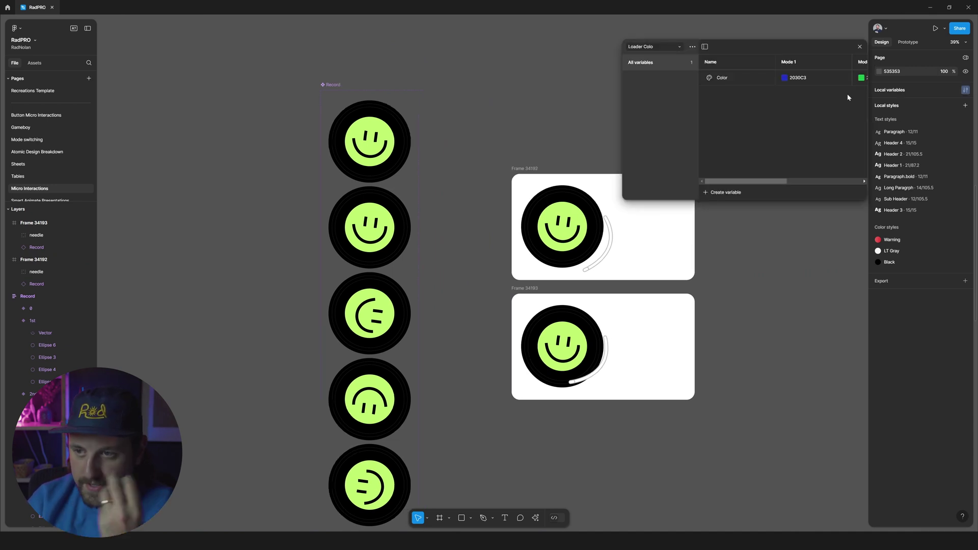
pyautogui.click(653, 46)
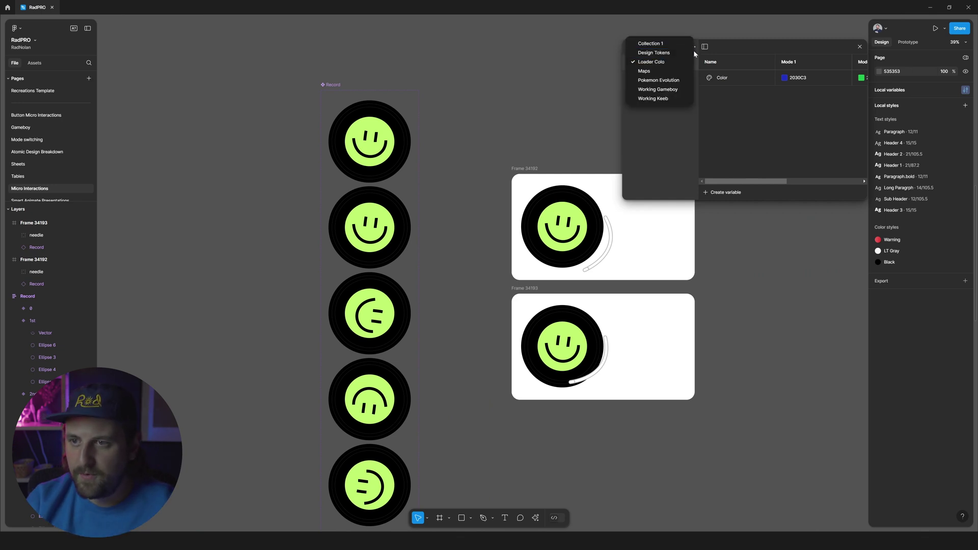
pyautogui.click(657, 51)
pyautogui.click(693, 46)
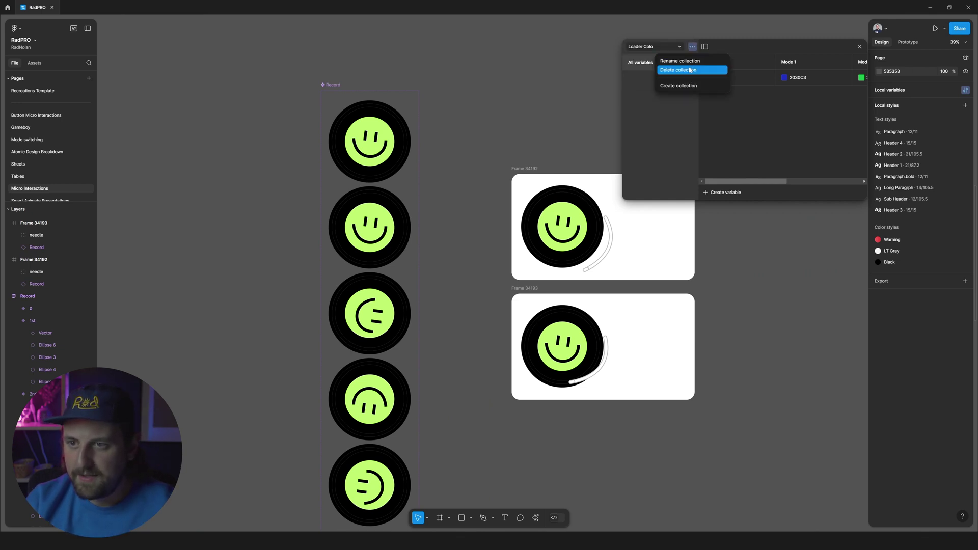
pyautogui.click(690, 60)
pyautogui.press('BackSpace')
pyautogui.write('Micro Interactions')
pyautogui.press('Return')
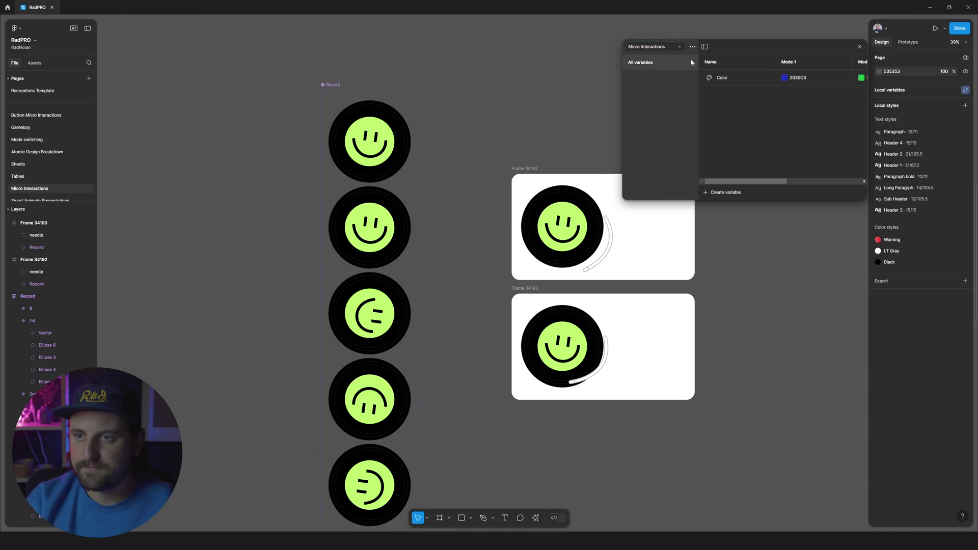
# Create a Boolean variable named Playing in the Micro Interactions collection
pyautogui.click(725, 194)
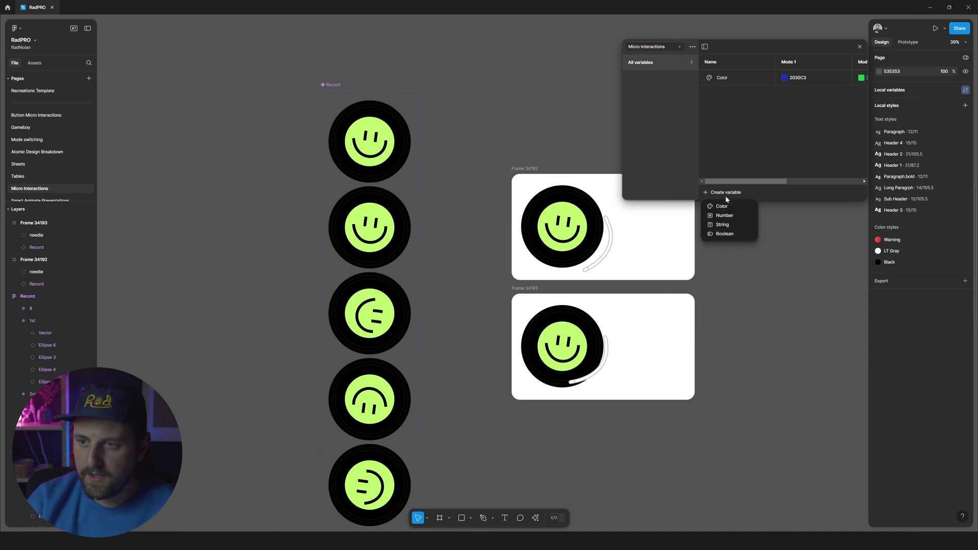
pyautogui.click(733, 234)
pyautogui.write('Playing')
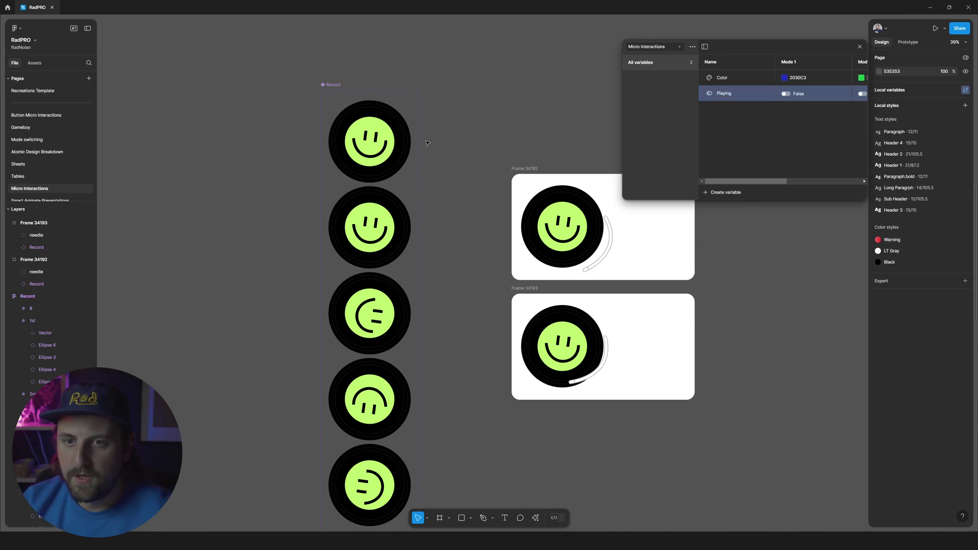
# Review the Playing variable's values across all modes of the collection, then close the local variables
pyautogui.hscroll(5, 357, 153)
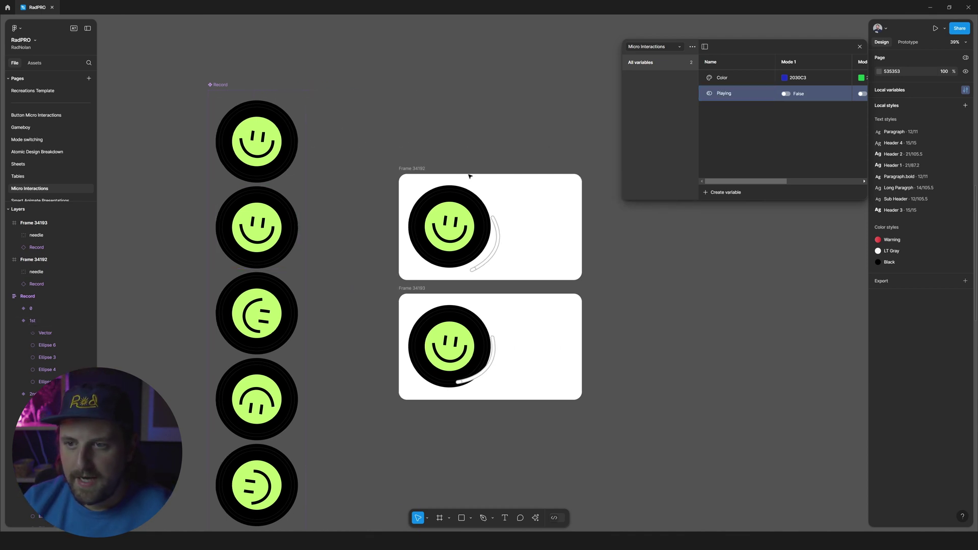
pyautogui.click(293, 159)
pyautogui.hscroll(-3, 302, 151)
pyautogui.hscroll(5, 772, 127)
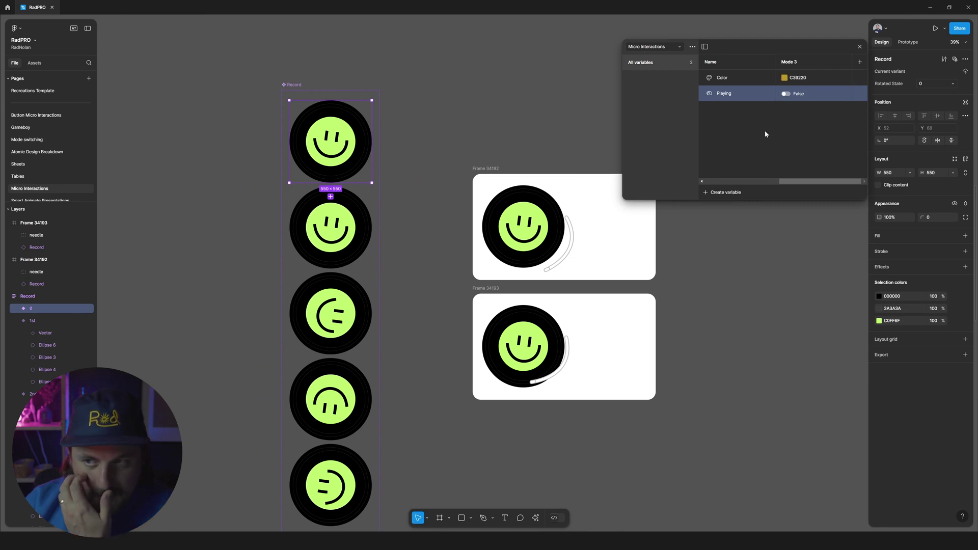
pyautogui.hscroll(-5, 783, 130)
pyautogui.hscroll(3, 794, 110)
pyautogui.hscroll(-5, 797, 100)
pyautogui.hscroll(3, 796, 100)
pyautogui.hscroll(-3, 794, 101)
pyautogui.hscroll(3, 792, 100)
pyautogui.hscroll(-3, 790, 100)
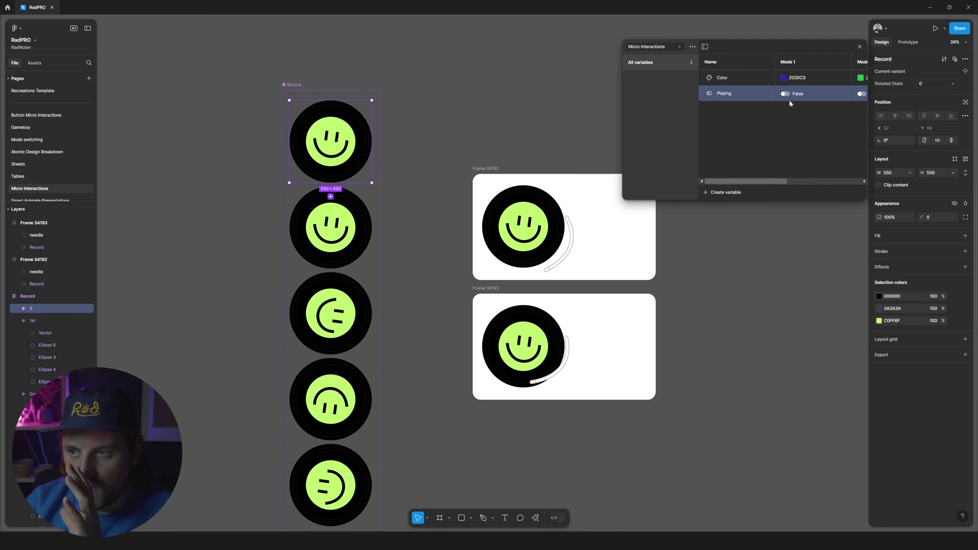
pyautogui.hscroll(5, 837, 102)
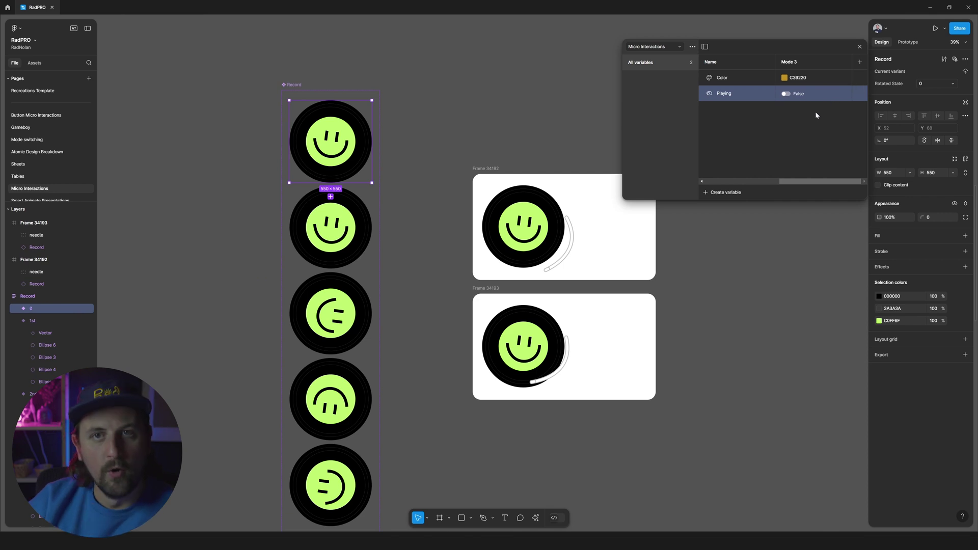
pyautogui.click(859, 47)
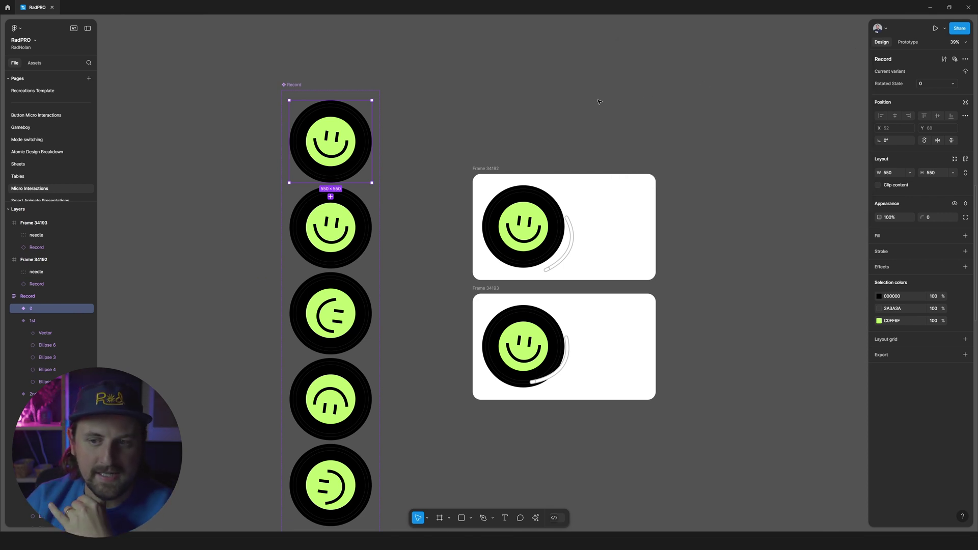
pyautogui.click(569, 239)
pyautogui.hscroll(2, 638, 227)
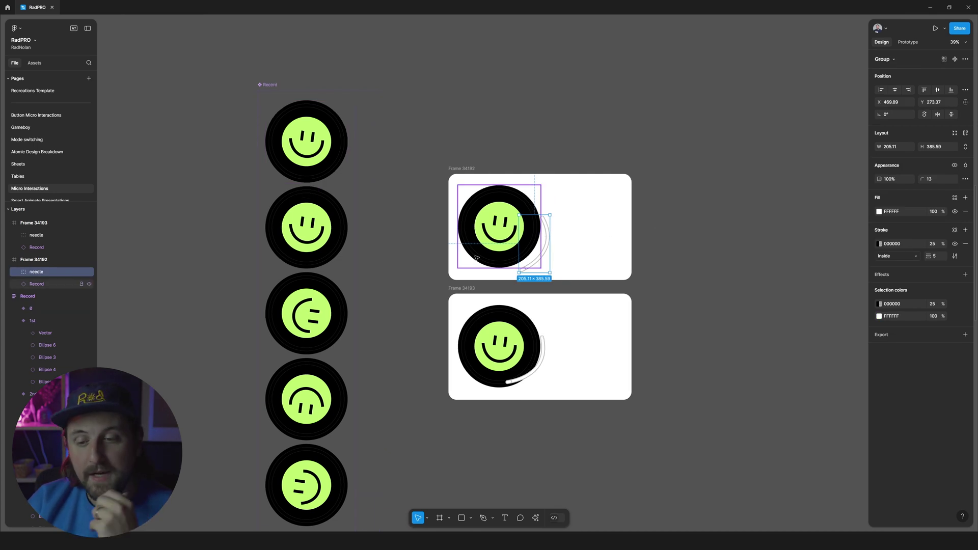
pyautogui.click(497, 368)
pyautogui.click(521, 252)
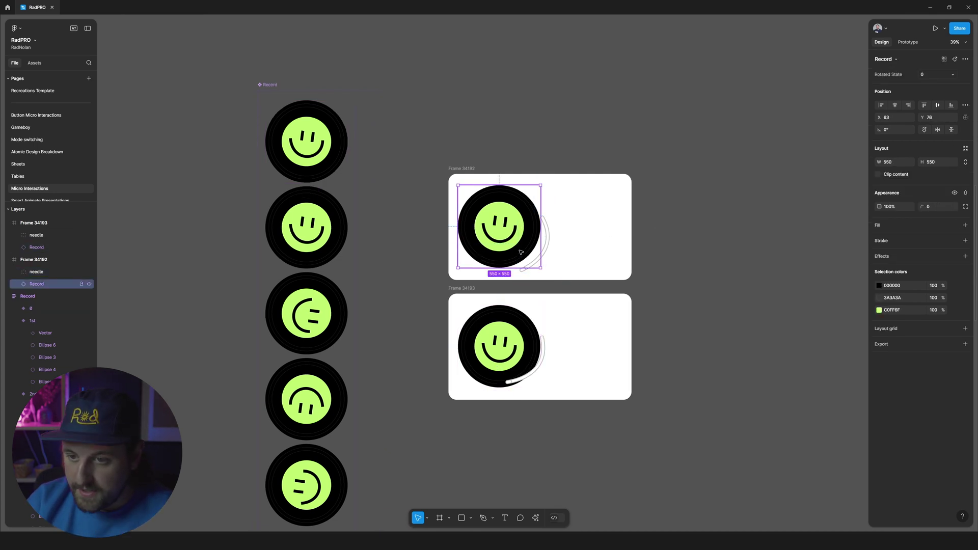
pyautogui.click(671, 275)
# Add a Set variable action setting Playing to true to the Frame 34192 needle's interaction, placed before its Navigate to action
pyautogui.hotkey('shift', 'e')
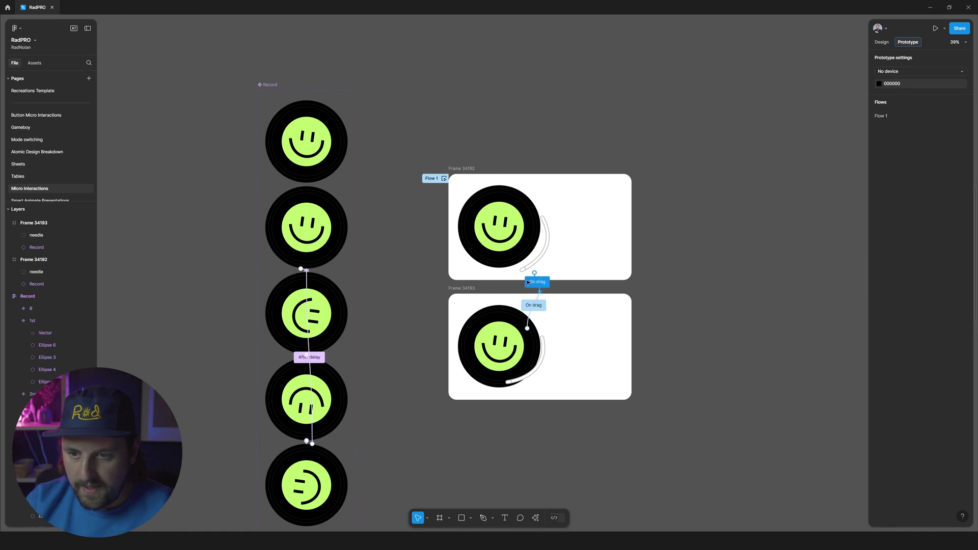
pyautogui.click(538, 283)
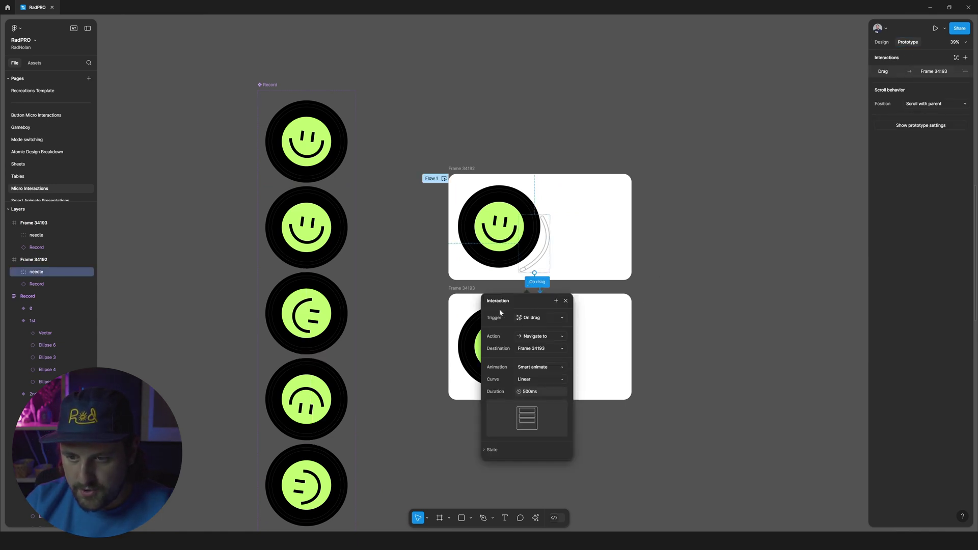
pyautogui.click(556, 301)
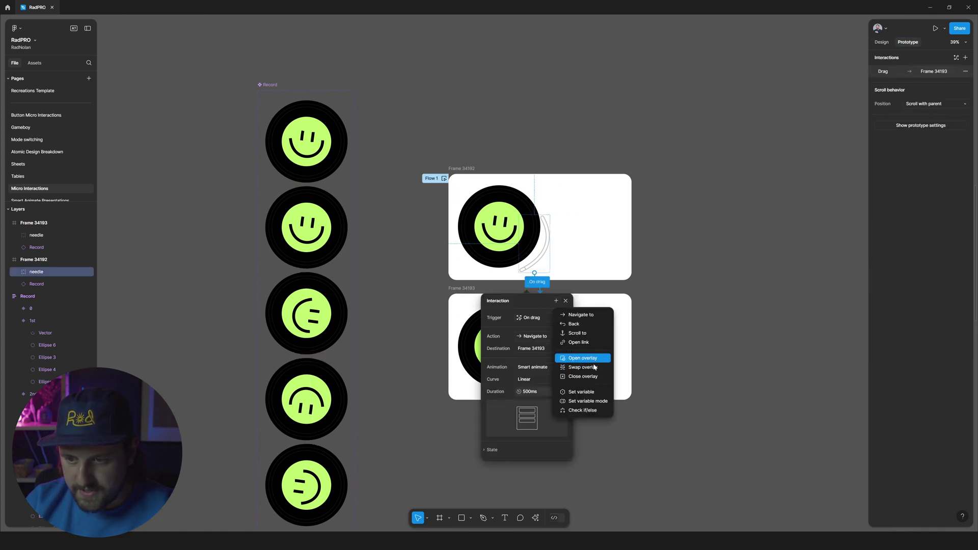
pyautogui.click(587, 392)
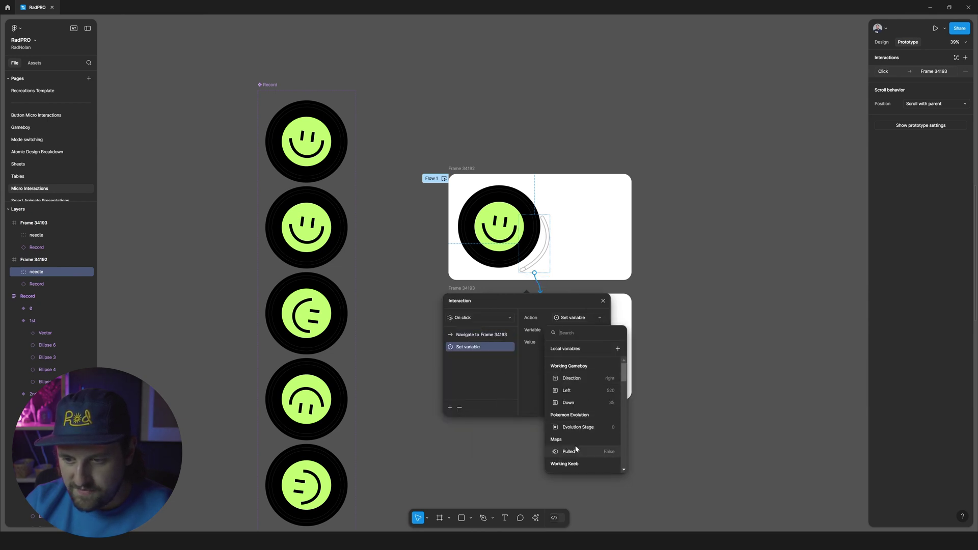
pyautogui.write('playin')
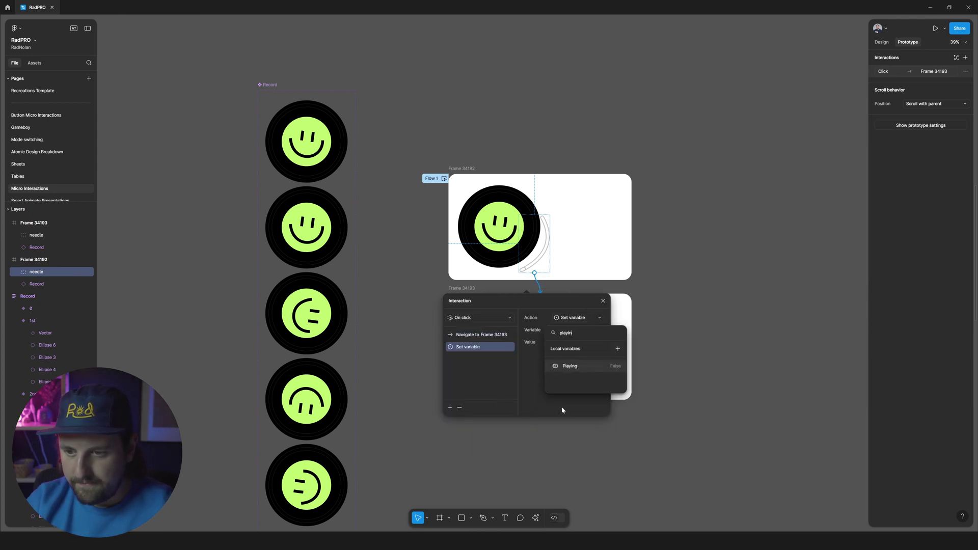
pyautogui.click(570, 366)
pyautogui.write('true')
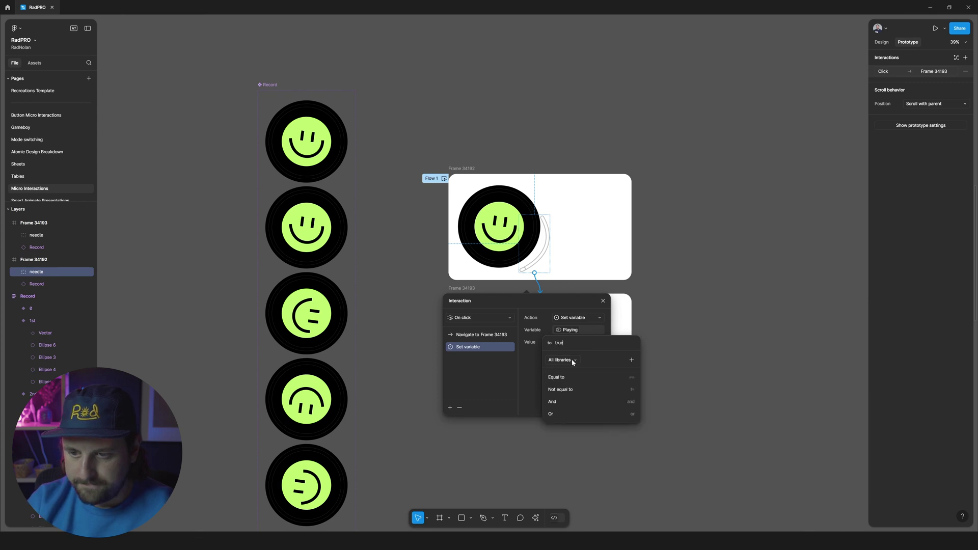
pyautogui.press('Return')
pyautogui.moveTo(455, 352); pyautogui.dragTo(457, 337)
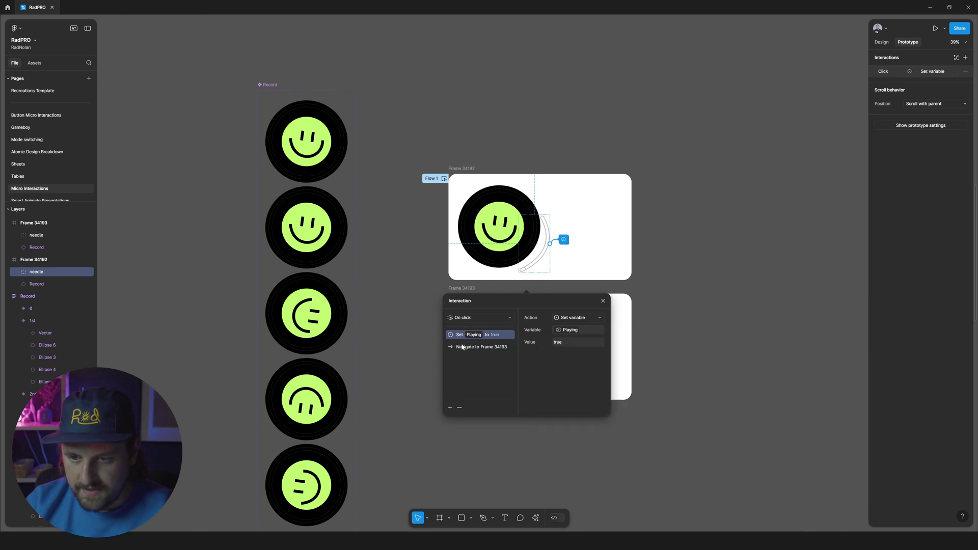
pyautogui.press('Escape')
# Add a Set variable action setting Playing to false to the Frame 34193 needle's interaction, placed before its Navigate to action
pyautogui.click(533, 305)
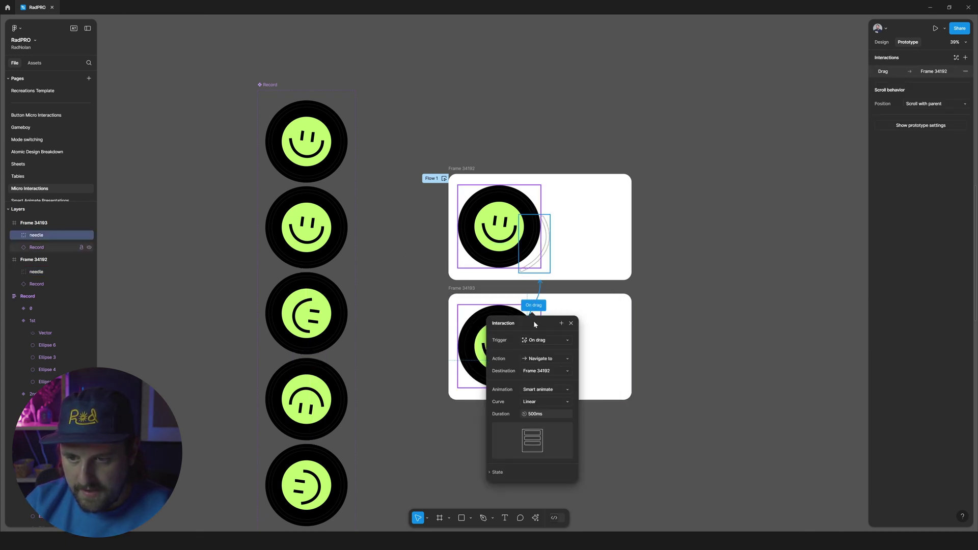
pyautogui.click(560, 323)
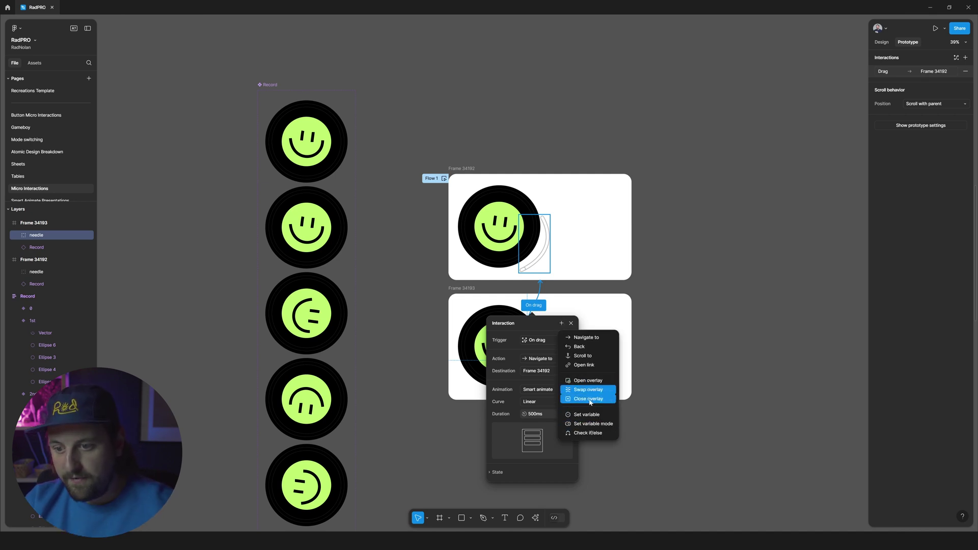
pyautogui.click(592, 416)
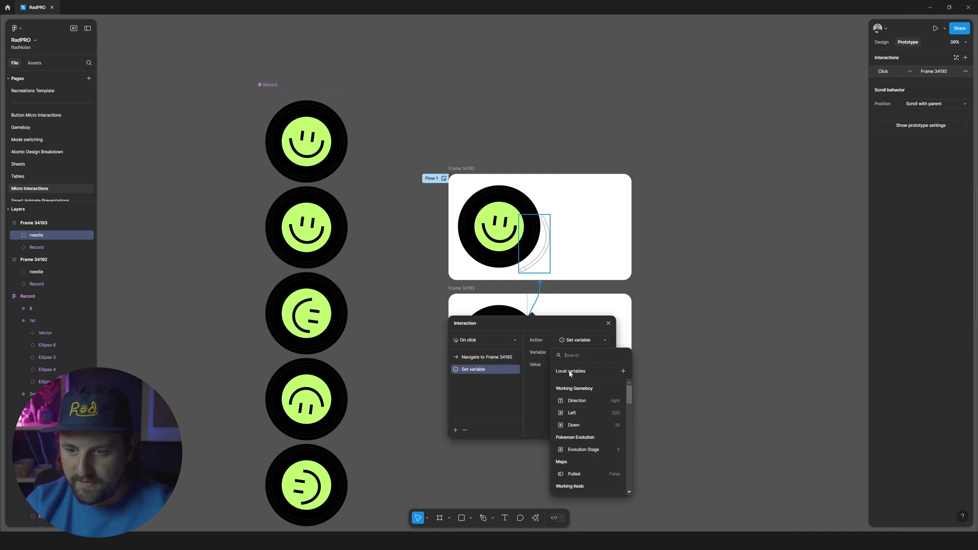
pyautogui.write('play')
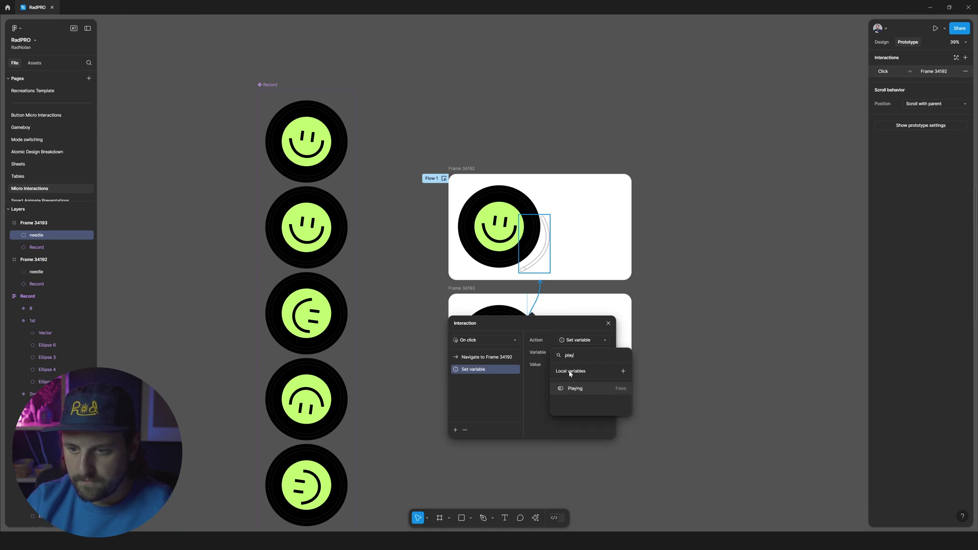
pyautogui.click(573, 387)
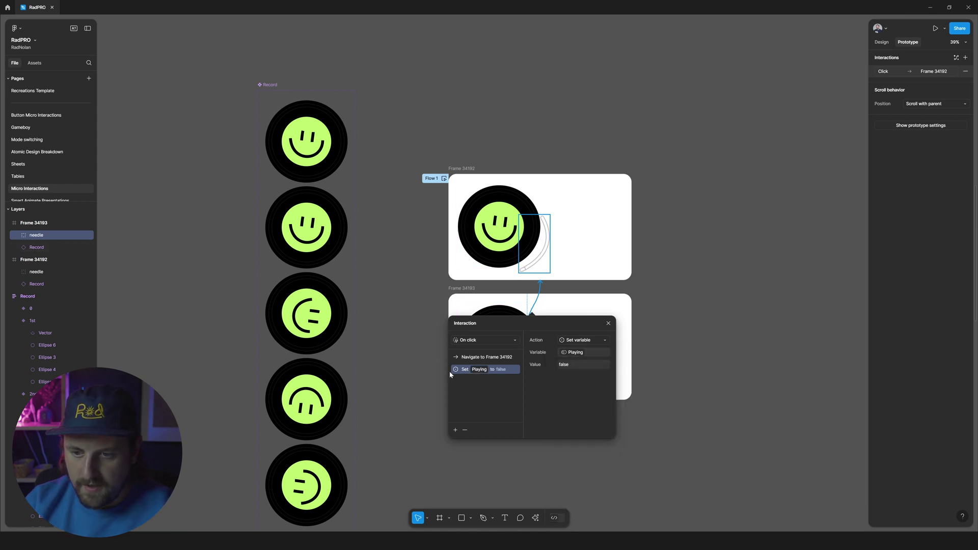
pyautogui.moveTo(473, 369); pyautogui.dragTo(479, 353)
pyautogui.click(689, 349)
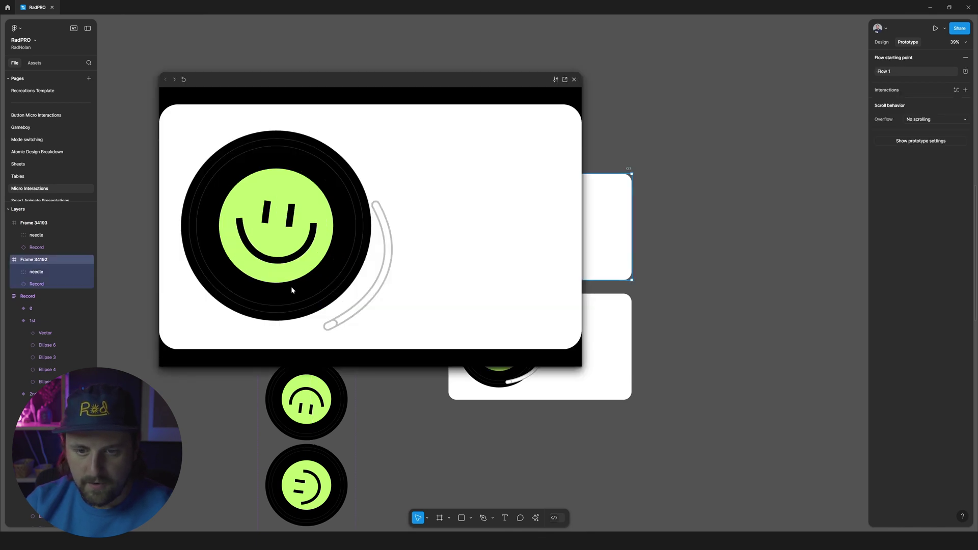
# Close the prototype preview and move the Set Playing action below Navigate to in the Frame 34192 needle's interaction
pyautogui.press('Escape')
pyautogui.press('Escape')
pyautogui.click(564, 240)
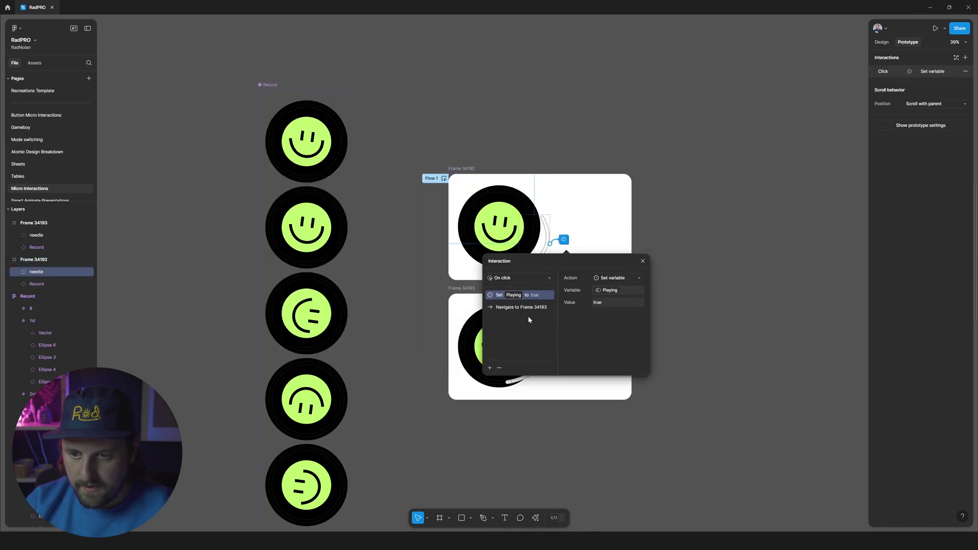
pyautogui.moveTo(528, 297); pyautogui.dragTo(531, 308)
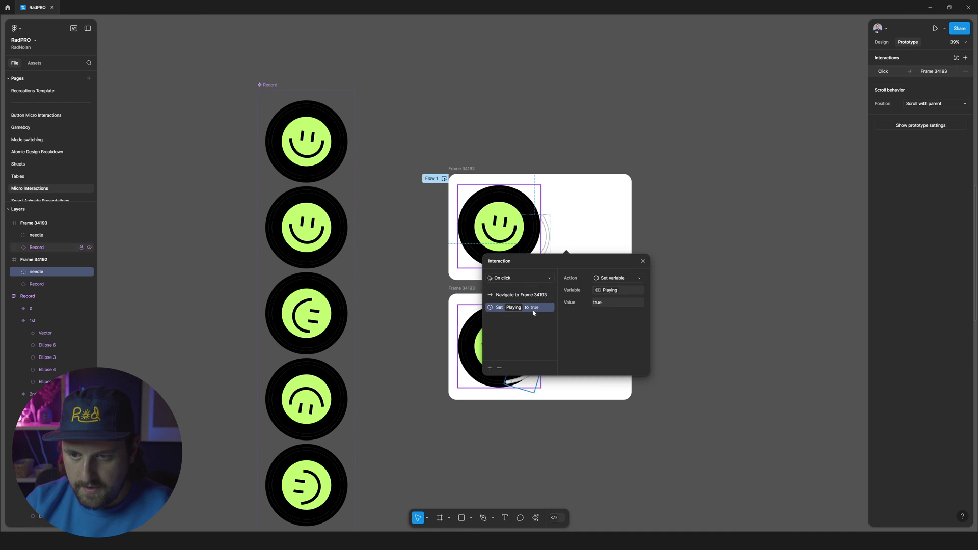
pyautogui.click(462, 290)
pyautogui.click(564, 357)
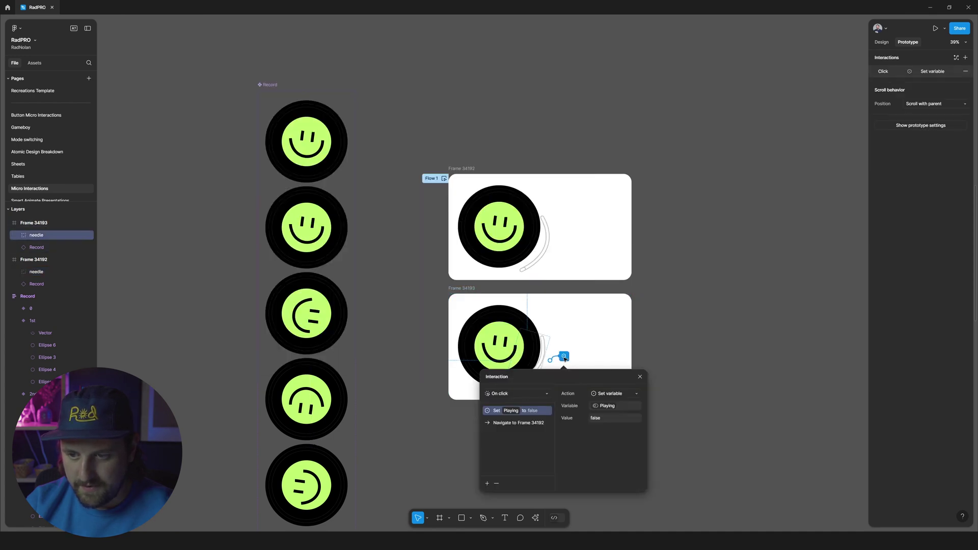
pyautogui.press('Escape')
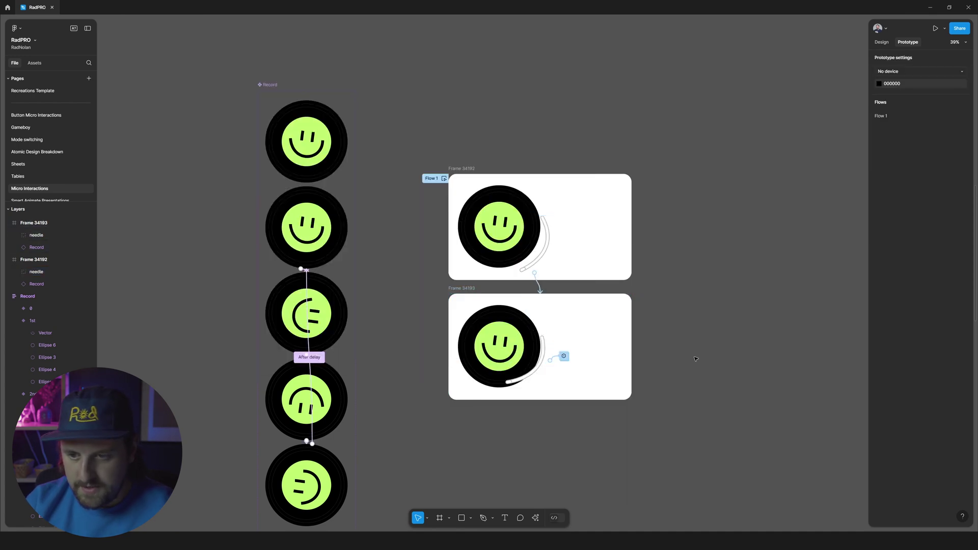
# Undo the action reordering on both needles and the added Set variable action on the Frame 34193 needle
pyautogui.click(545, 238)
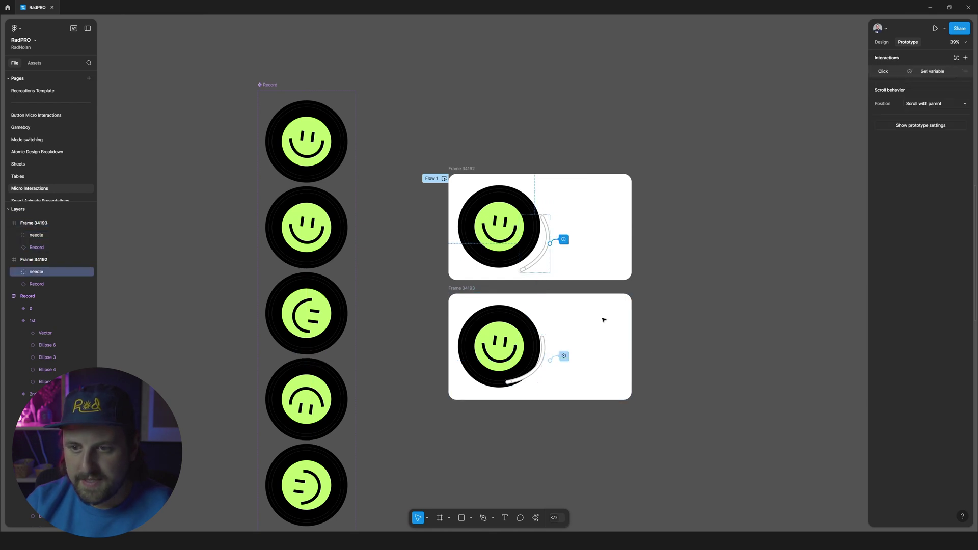
pyautogui.click(564, 240)
pyautogui.click(564, 240)
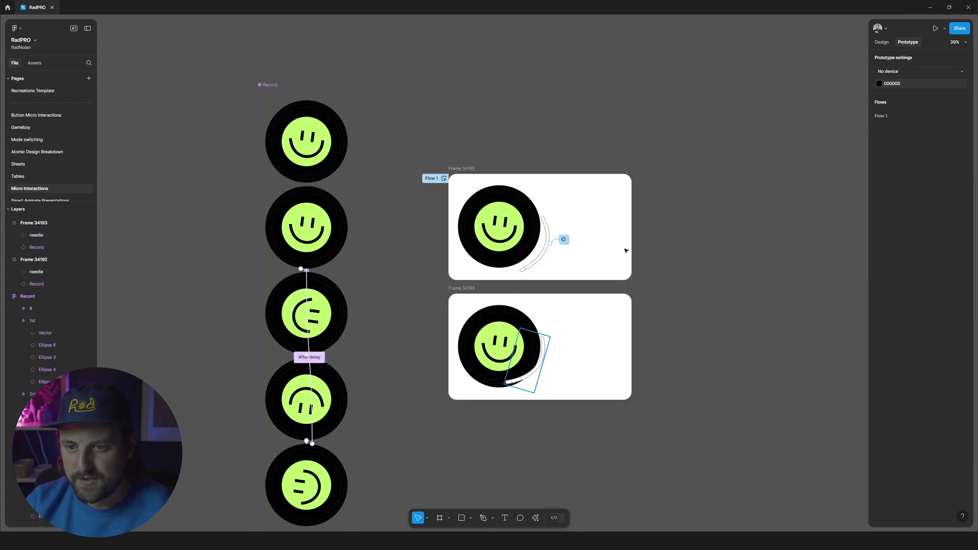
pyautogui.click(600, 262)
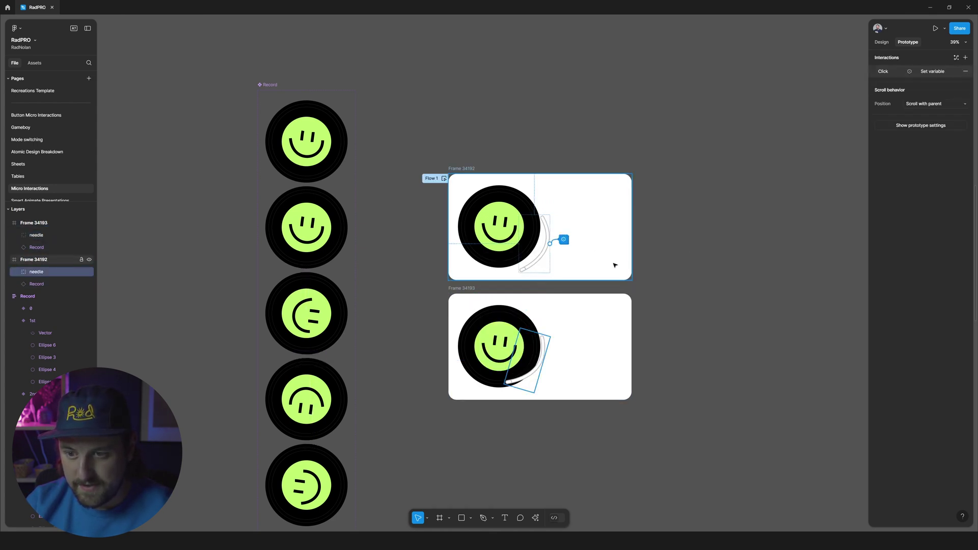
pyautogui.click(687, 282)
# Duplicate Frame 34193 and place the two copies side by side beneath Frame 34192
pyautogui.click(461, 288)
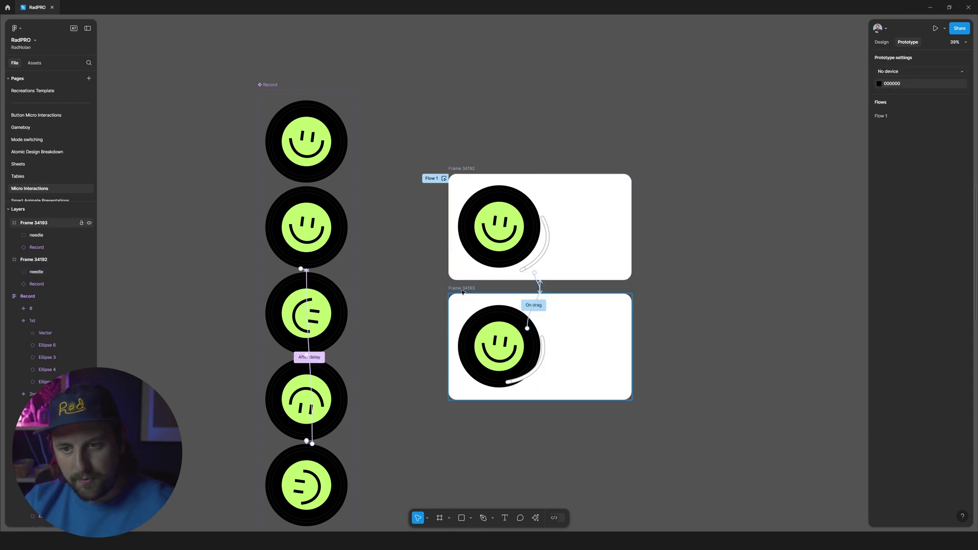
pyautogui.moveTo(465, 286); pyautogui.dragTo(448, 299)
pyautogui.click(563, 367)
pyautogui.press('Escape')
pyautogui.moveTo(593, 349); pyautogui.dragTo(409, 307)
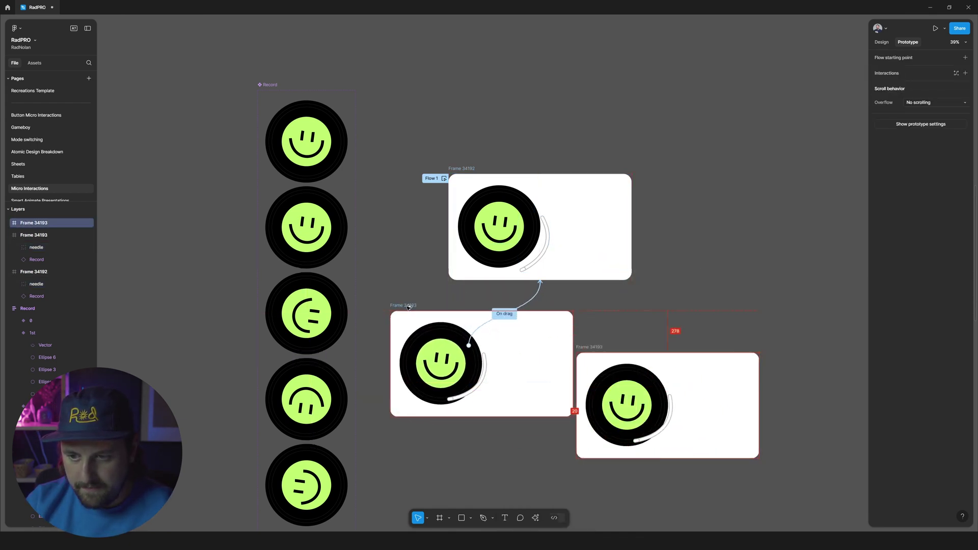
# Spread the frames apart, with Frame 34193 to the lower right, its duplicate to the lower left and Frame 34192 above them
pyautogui.click(601, 348)
pyautogui.moveTo(600, 347); pyautogui.dragTo(618, 365)
pyautogui.scroll(-2, 618, 364)
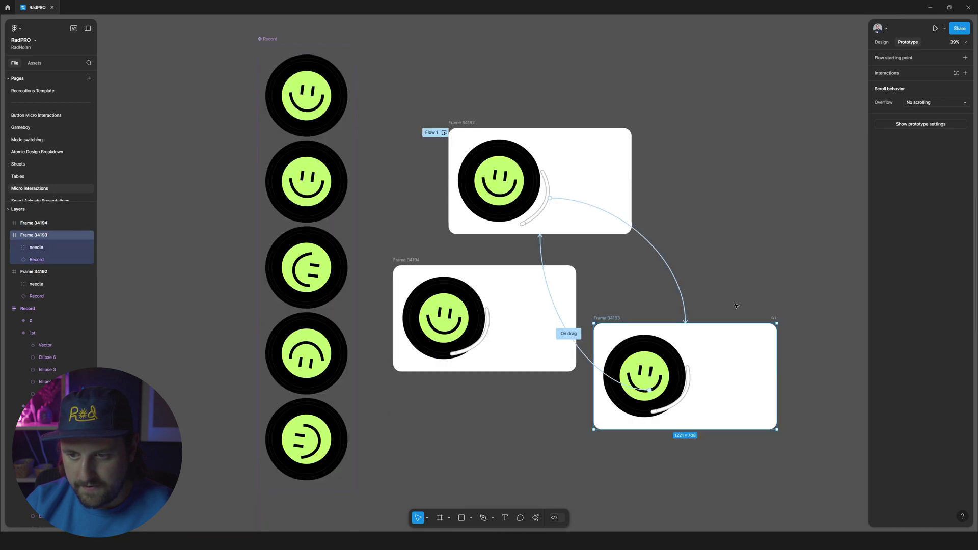
pyautogui.click(427, 277)
pyautogui.moveTo(414, 262); pyautogui.dragTo(395, 256)
pyautogui.moveTo(469, 122); pyautogui.dragTo(459, 112)
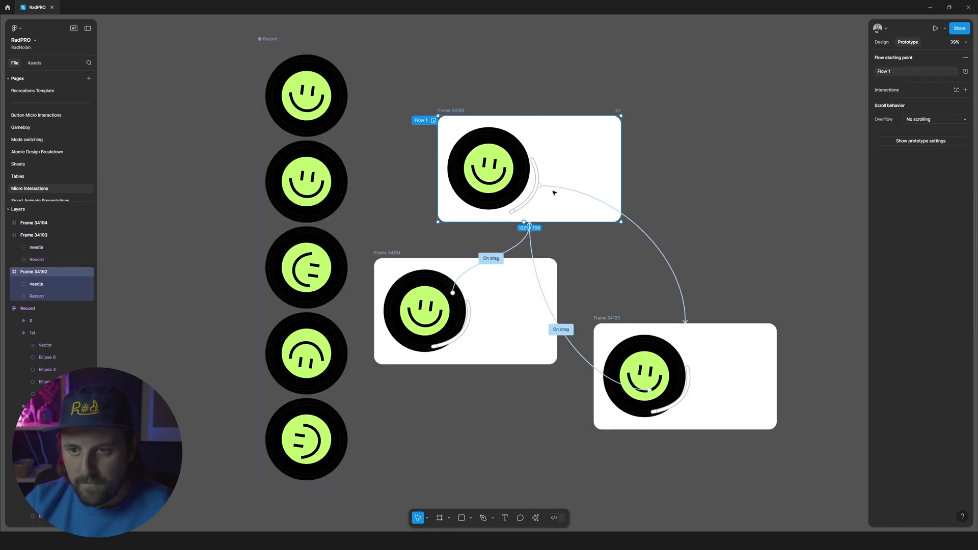
# Delete the On drag connection from Frame 34193's needle to Frame 34192 and shift Frame 34193 slightly up and left
pyautogui.click(561, 331)
pyautogui.press('Delete')
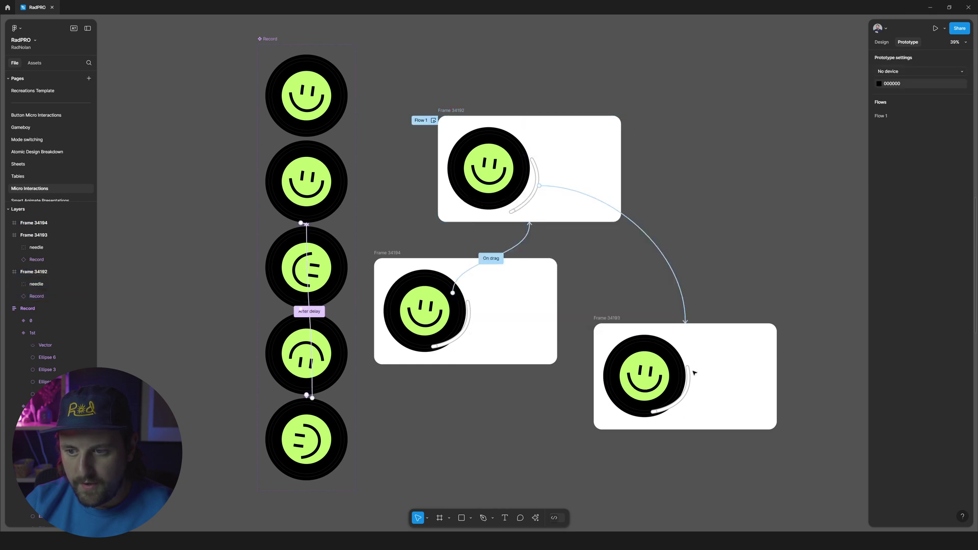
pyautogui.click(663, 377)
pyautogui.moveTo(713, 357); pyautogui.dragTo(704, 340)
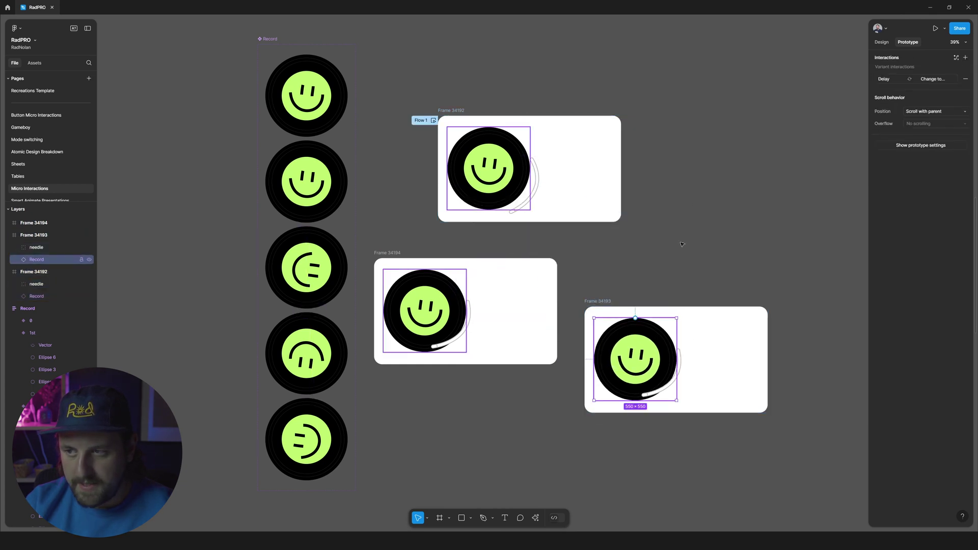
# Set the Related State of the Record instance in Frame 34193 to 0
pyautogui.click(882, 42)
pyautogui.click(933, 74)
pyautogui.click(925, 73)
pyautogui.click(785, 166)
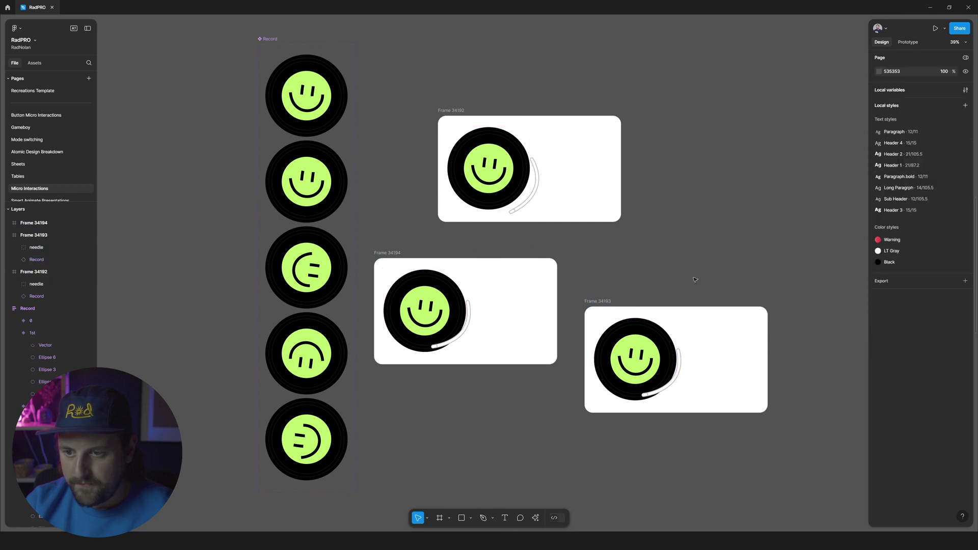
pyautogui.click(724, 351)
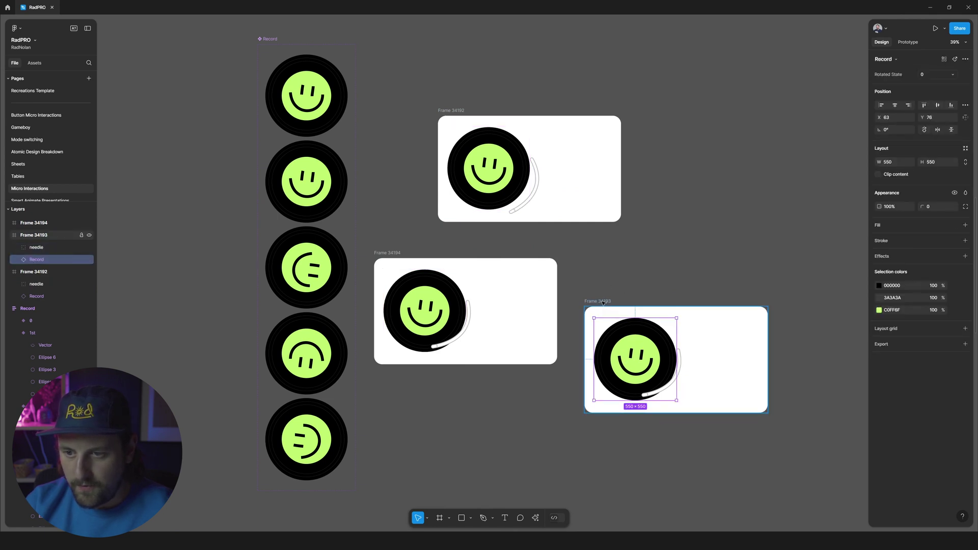
# Remove the On drag prototype connection that leads from Frame 34193's needle back to Frame 34192
pyautogui.hotkey('shift', 'e')
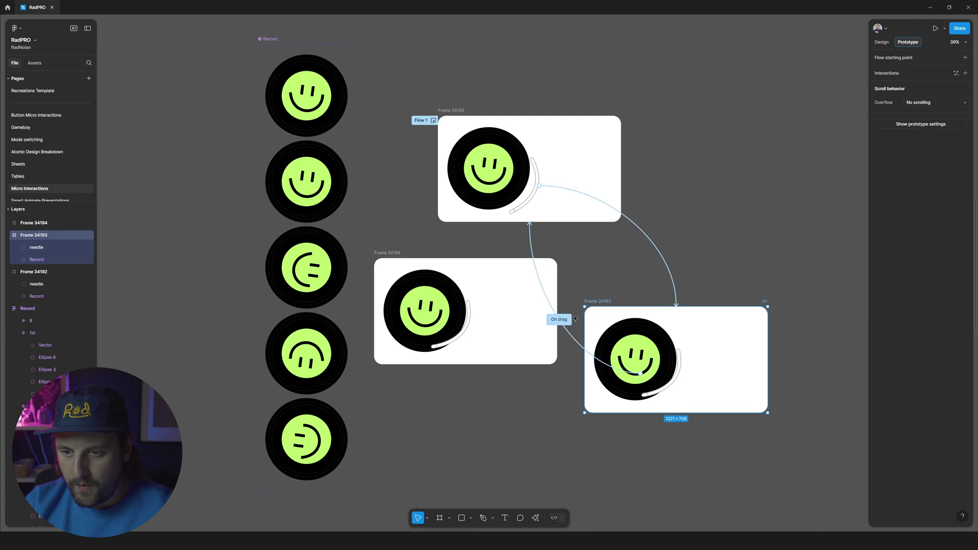
pyautogui.click(561, 321)
pyautogui.press('Delete')
# Connect Frame 34193 to Frame 34194 with an After delay trigger and a 1 ms delay
pyautogui.moveTo(586, 360); pyautogui.dragTo(530, 331)
pyautogui.click(569, 348)
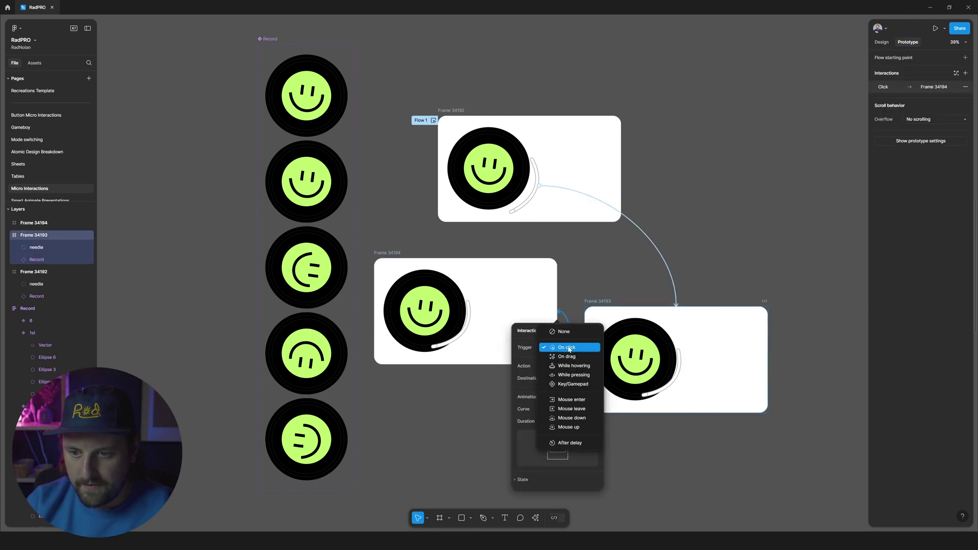
pyautogui.click(570, 442)
pyautogui.write('1')
pyautogui.press('Return')
# Add a Set variable action setting Playing to true to Frame 34193's delay interaction, placed before its Navigate to action
pyautogui.click(586, 331)
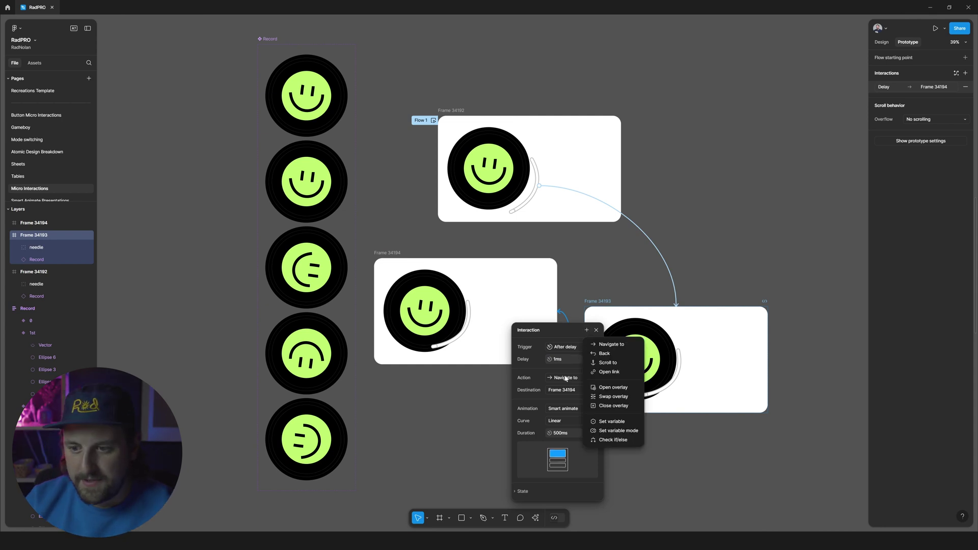
pyautogui.click(591, 431)
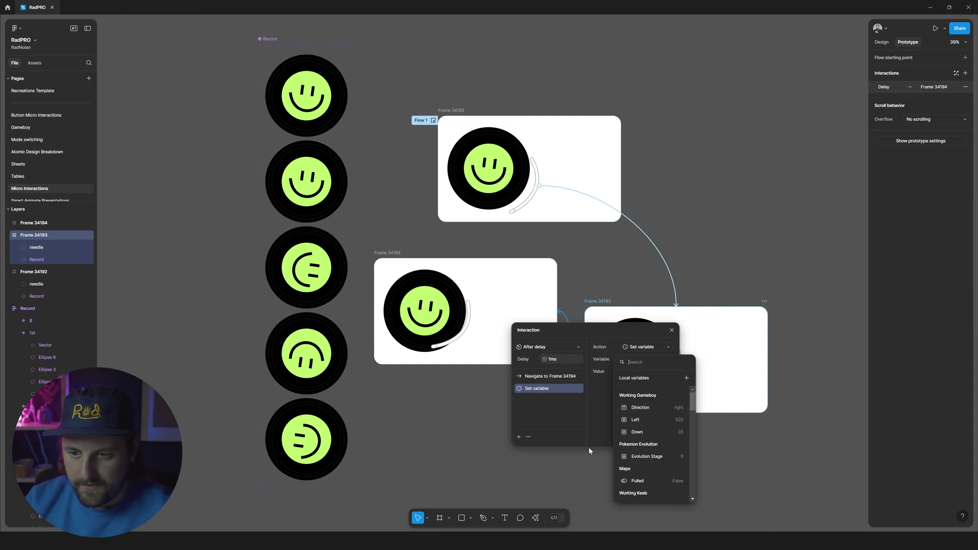
pyautogui.scroll(-3, 643, 391)
pyautogui.click(643, 392)
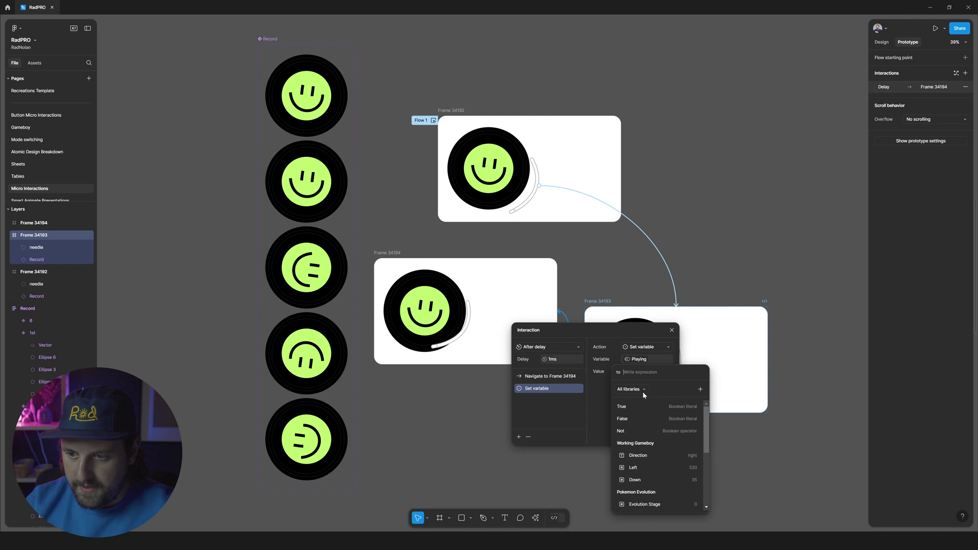
pyautogui.click(649, 402)
pyautogui.moveTo(533, 387); pyautogui.dragTo(536, 375)
# Move Frame 34194 further down the canvas and bring Frame 34193 closer to Frame 34192
pyautogui.click(510, 285)
pyautogui.moveTo(509, 286); pyautogui.dragTo(522, 421)
pyautogui.moveTo(596, 326); pyautogui.dragTo(580, 281)
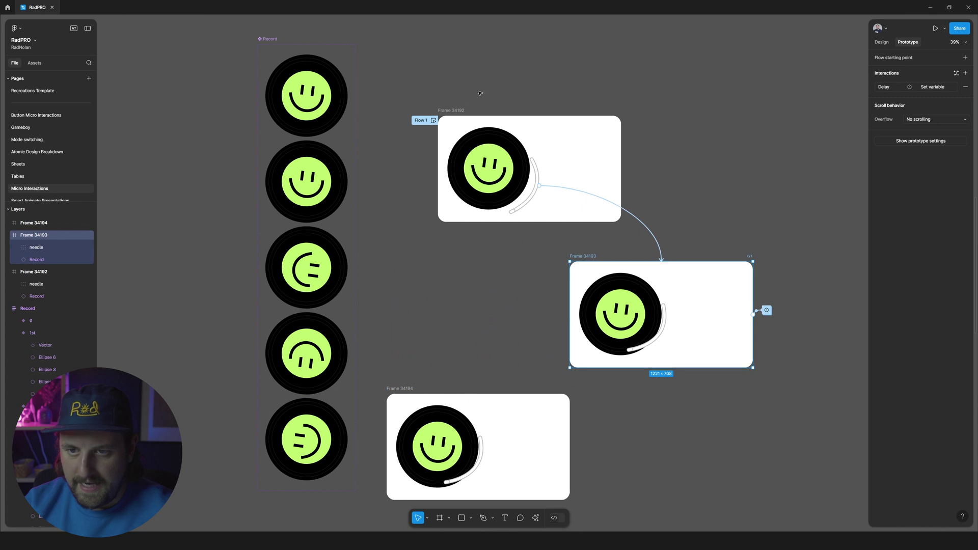
# Preview the prototype from Frame 34192 and close the preview
pyautogui.click(450, 112)
pyautogui.hotkey('shift', 'space')
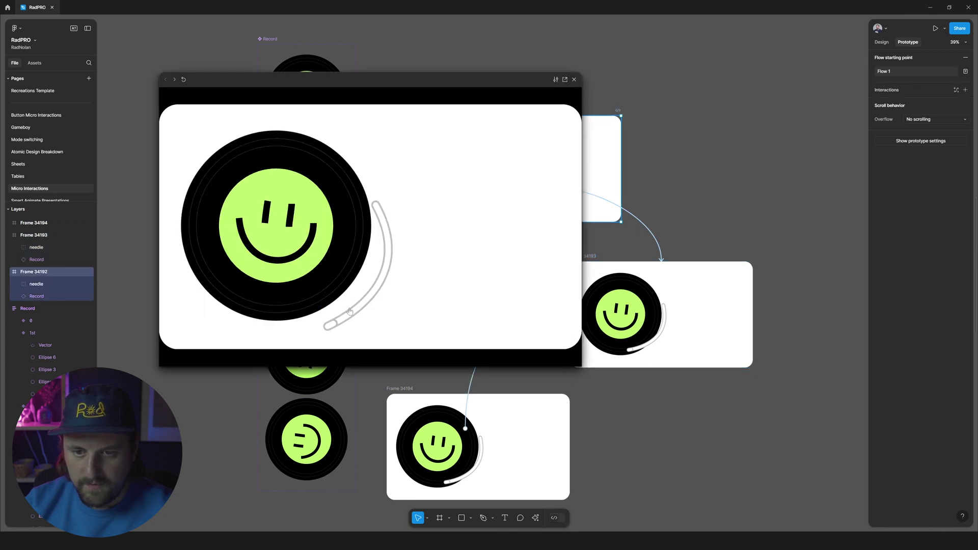
pyautogui.hotkey('shift', 'space')
# Remove the Set variable action from the Frame 34192 needle's interaction and change its trigger to On drag
pyautogui.click(534, 176)
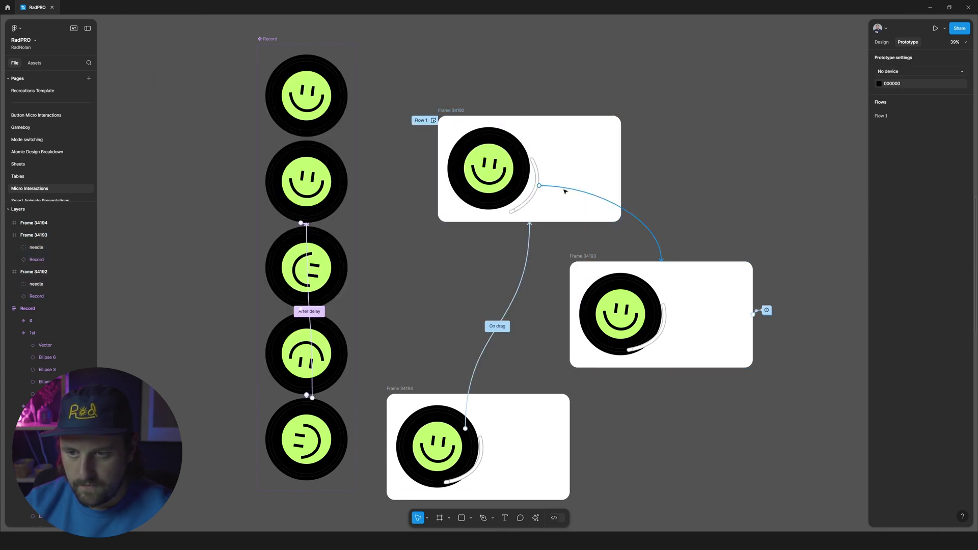
pyautogui.click(561, 187)
pyautogui.click(534, 259)
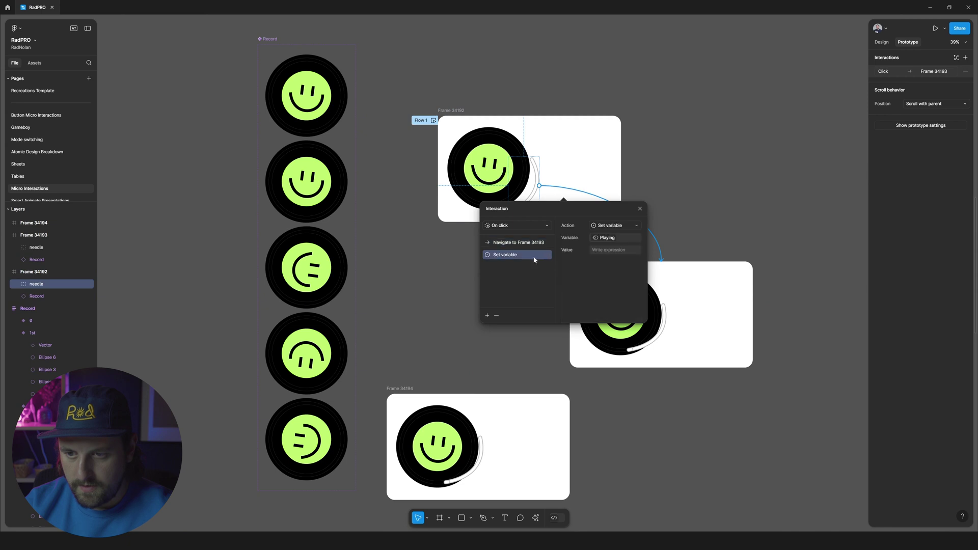
pyautogui.click(497, 316)
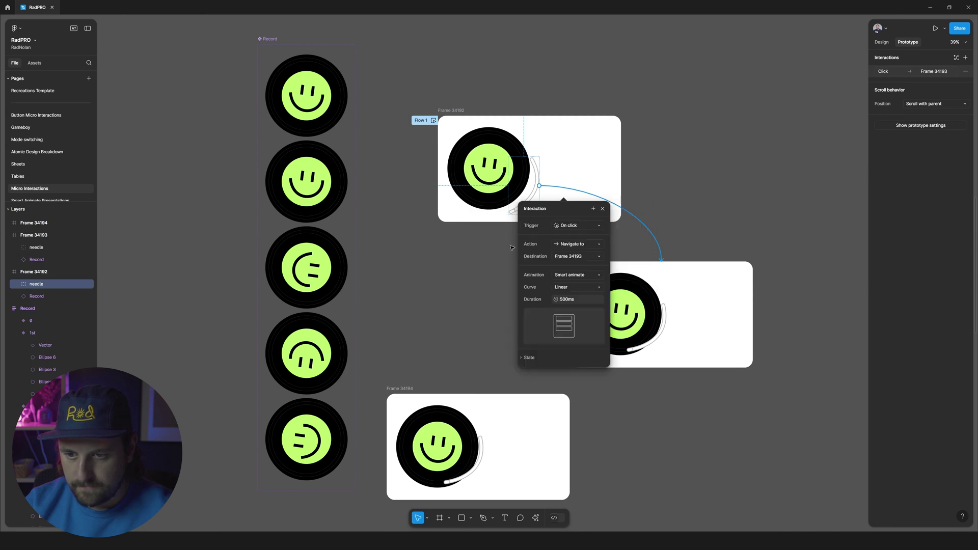
pyautogui.click(572, 226)
pyautogui.click(573, 236)
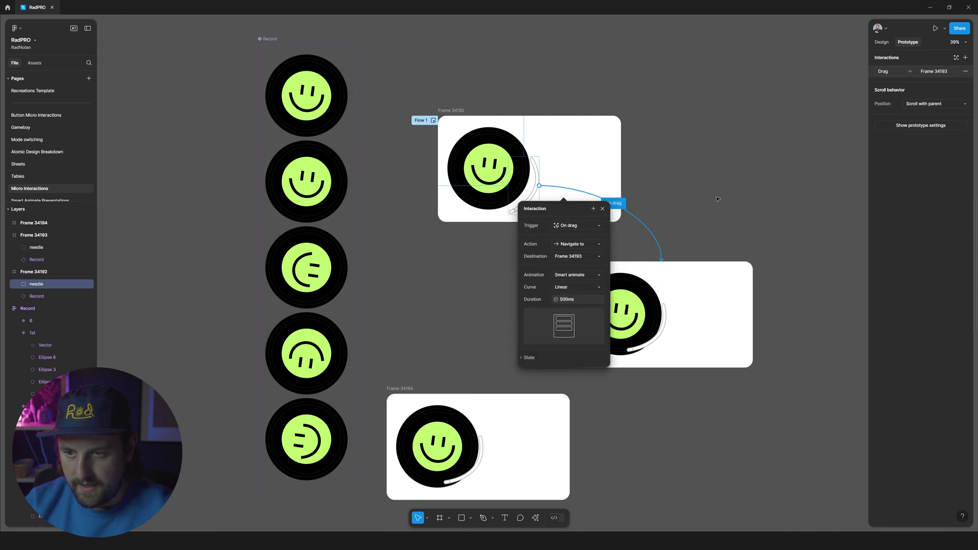
pyautogui.press('Escape')
# Preview the prototype from Frame 34192, testing the needle by moving it onto the record, and close the preview
pyautogui.click(459, 111)
pyautogui.hotkey('shift', 'space')
pyautogui.moveTo(395, 252); pyautogui.dragTo(347, 268)
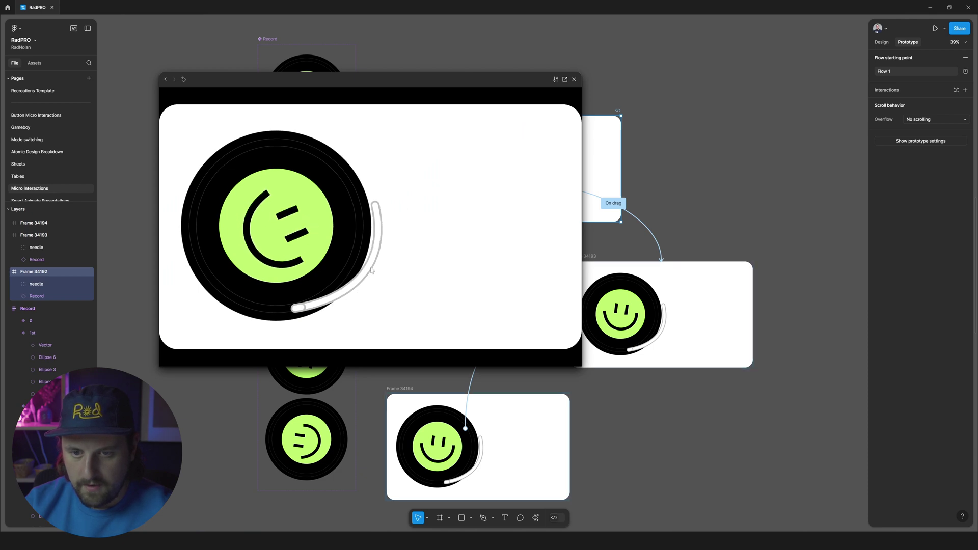
pyautogui.press('Escape')
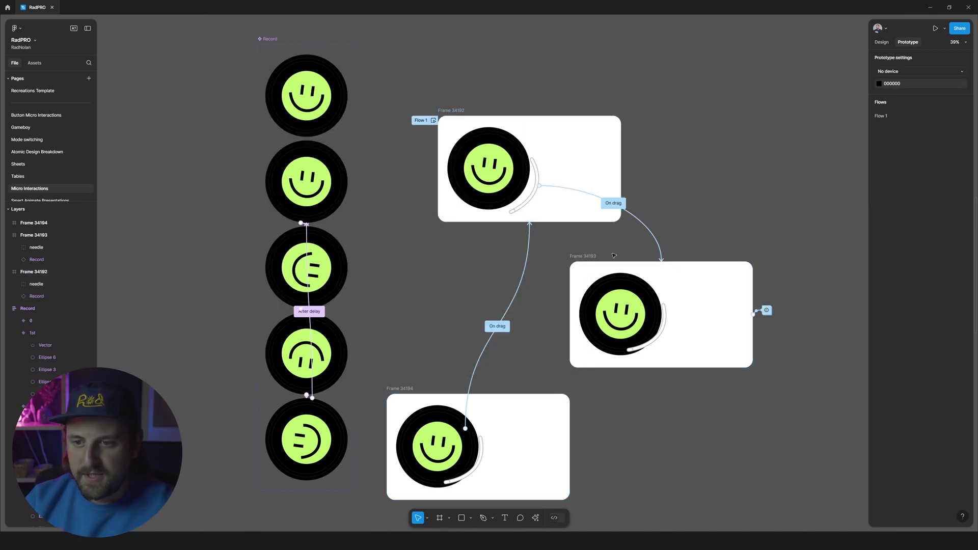
pyautogui.click(621, 264)
pyautogui.click(650, 195)
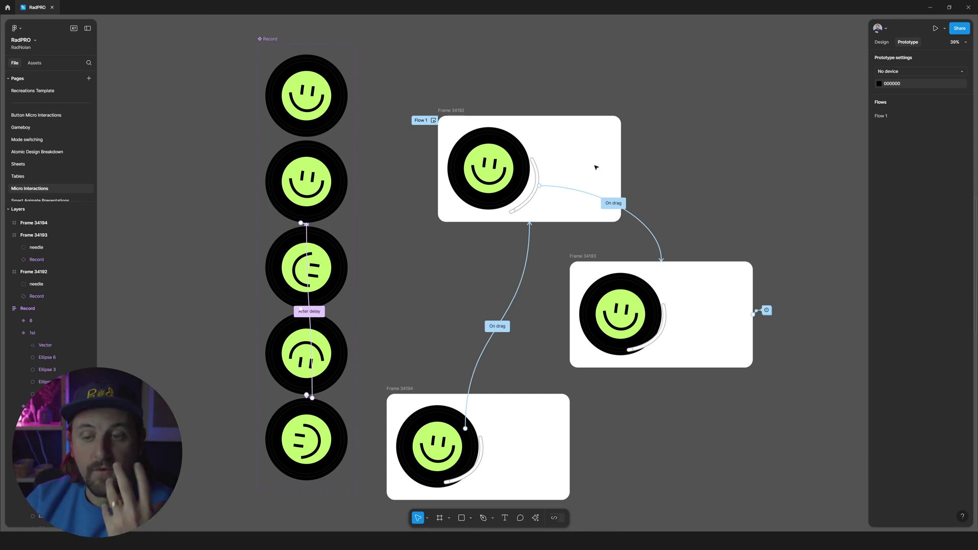
pyautogui.click(509, 176)
pyautogui.click(626, 297)
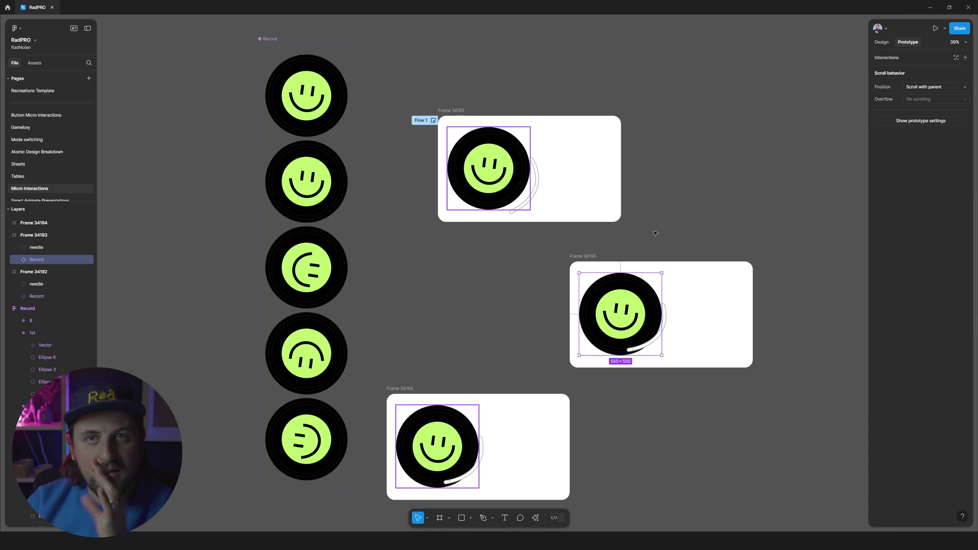
pyautogui.click(592, 256)
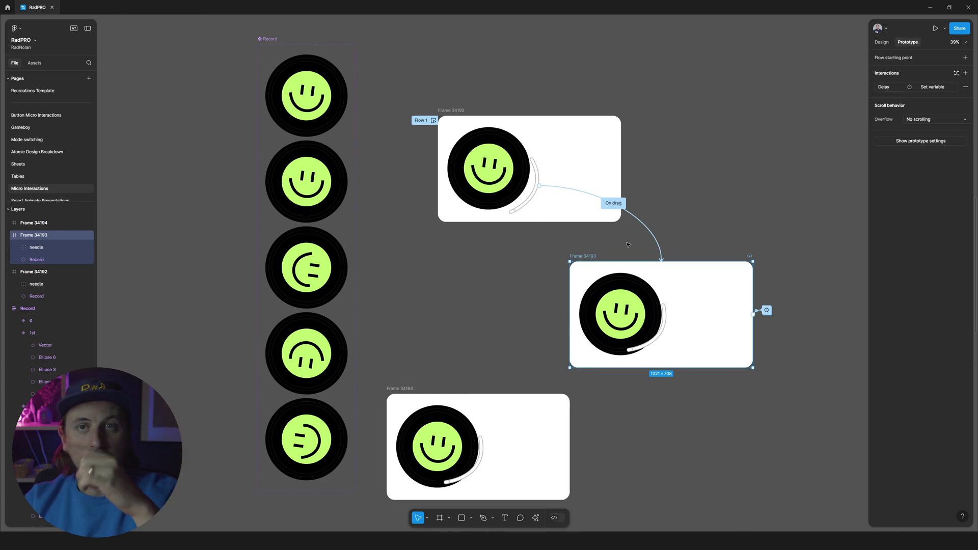
pyautogui.click(652, 218)
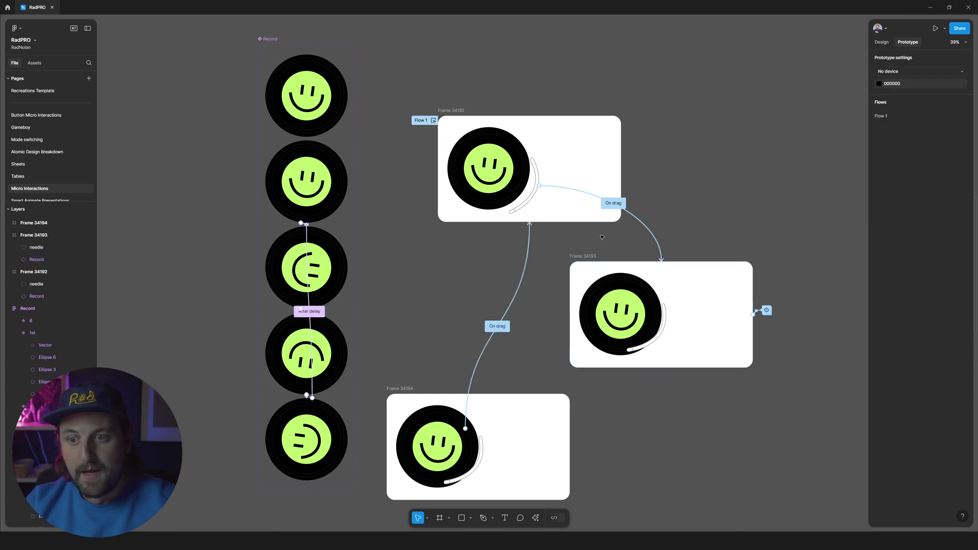
pyautogui.click(460, 111)
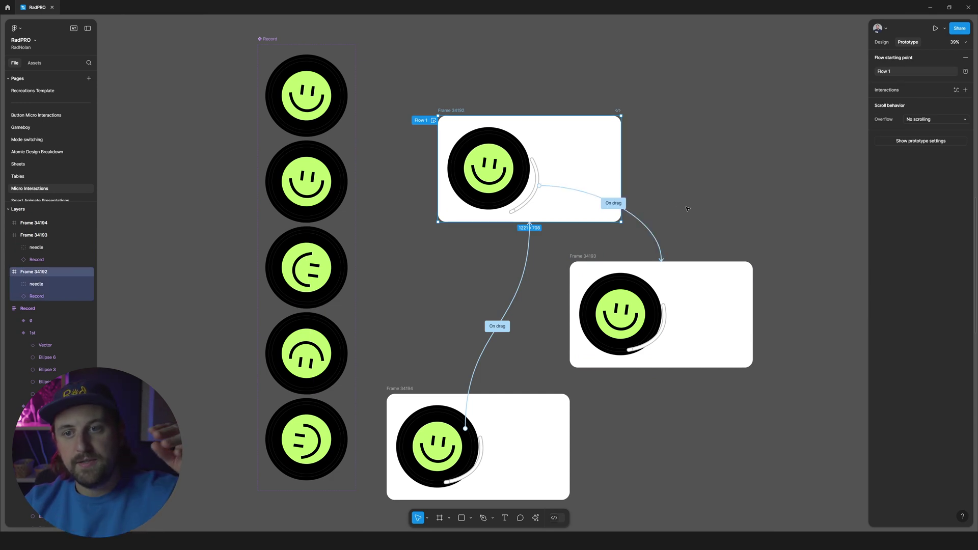
pyautogui.click(635, 305)
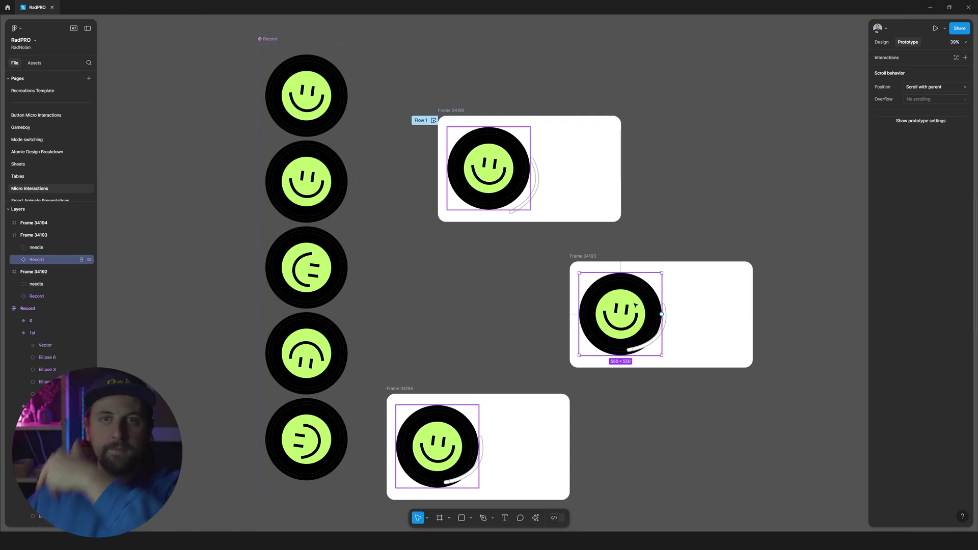
pyautogui.click(742, 231)
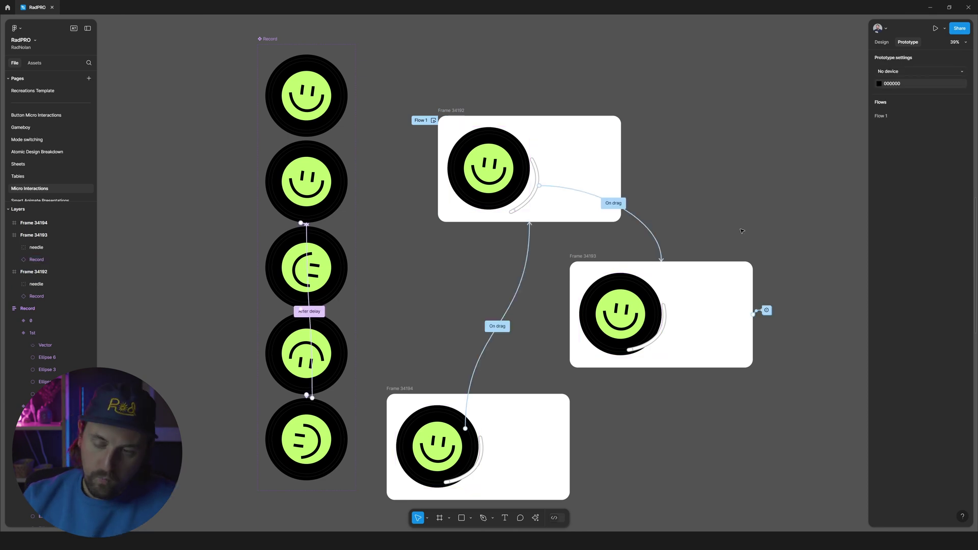
pyautogui.click(654, 245)
pyautogui.click(741, 218)
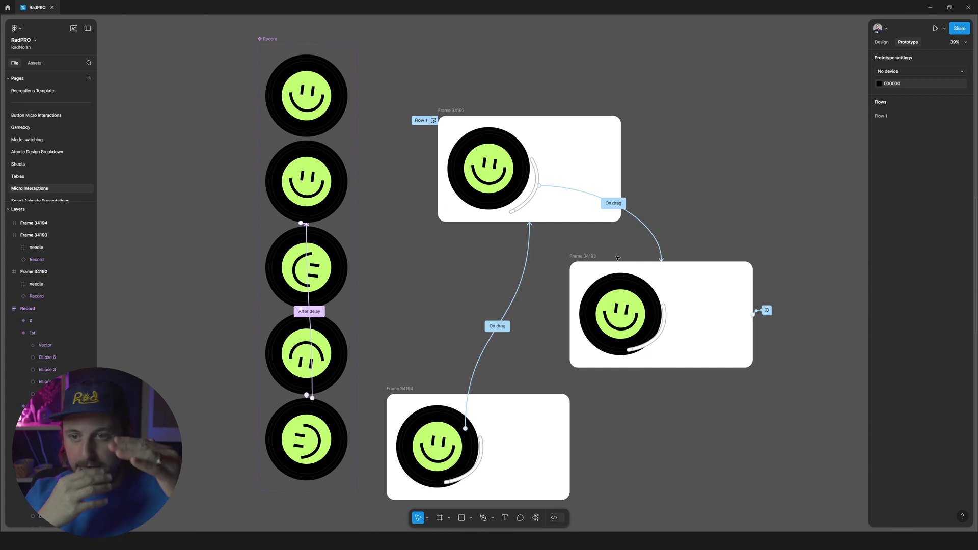
# Review the On drag interaction of Frame 34192's needle and the frame it navigates to
pyautogui.click(613, 203)
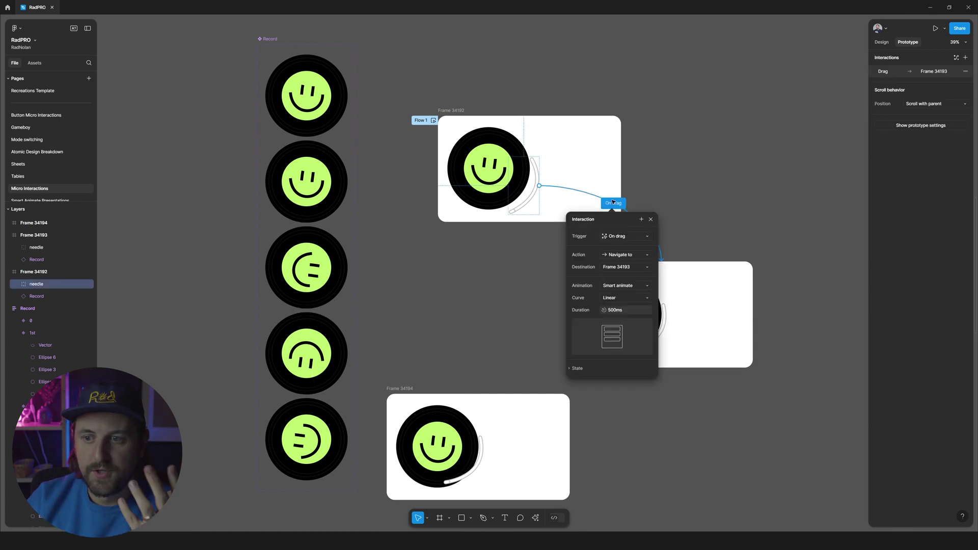
pyautogui.click(753, 229)
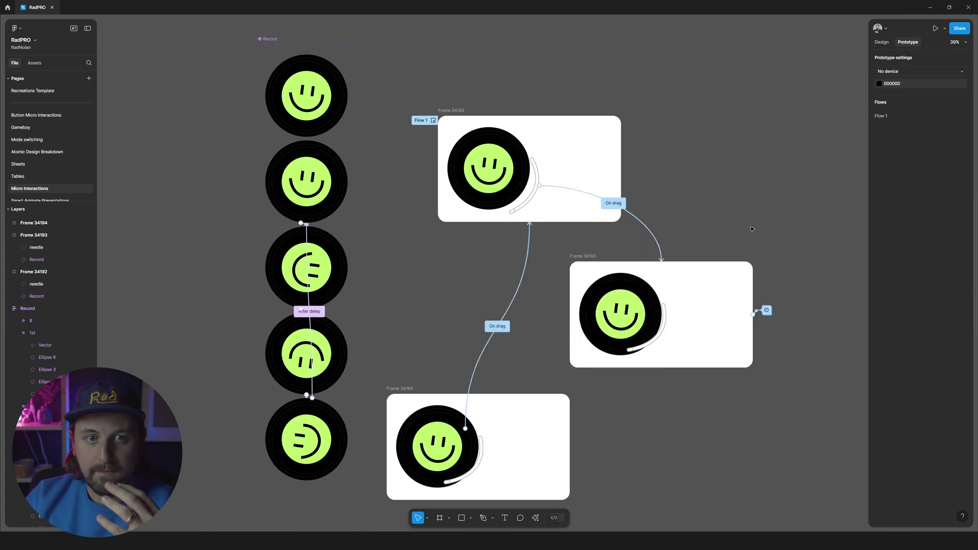
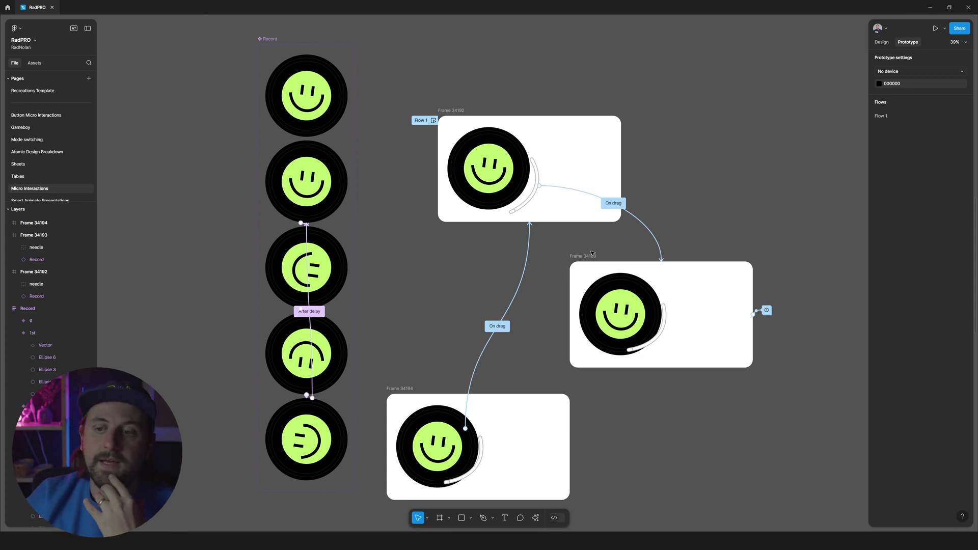
pyautogui.click(613, 204)
pyautogui.click(508, 162)
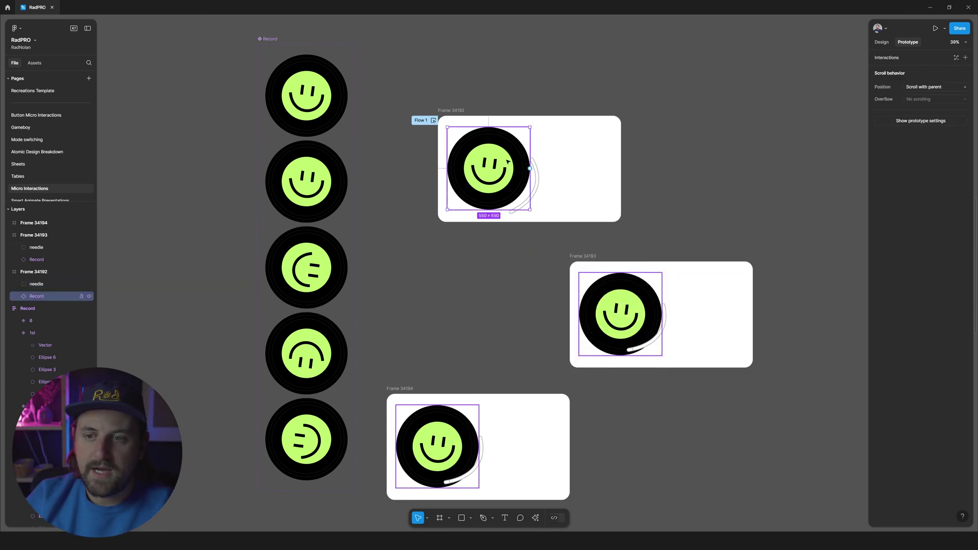
pyautogui.click(534, 176)
pyautogui.click(618, 205)
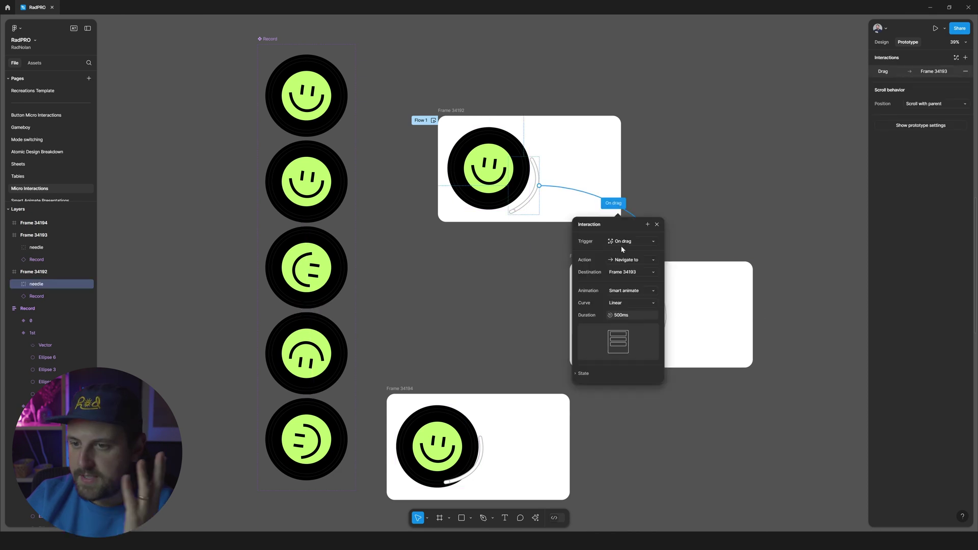
pyautogui.click(697, 282)
pyautogui.click(660, 338)
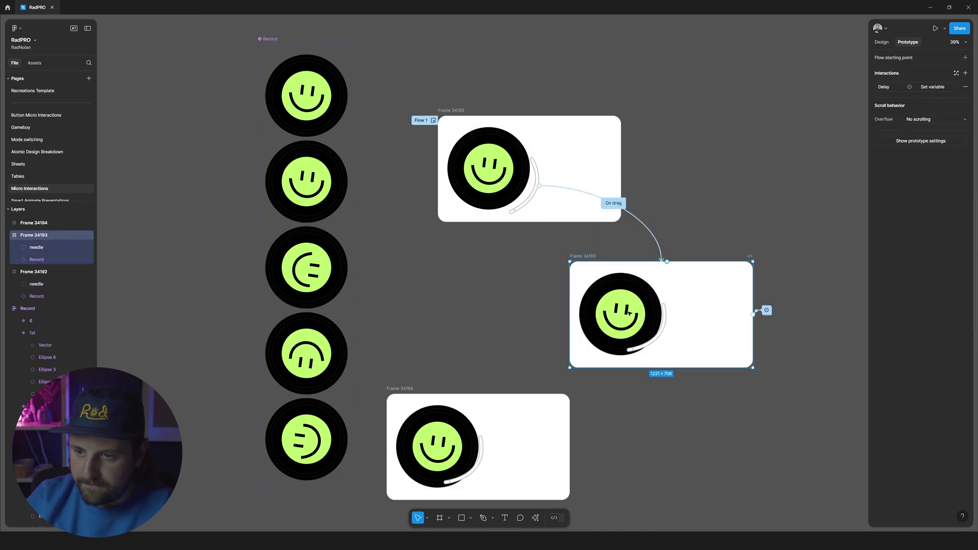
# Examine the After delay interaction of Frame 34193 and check the record in Frame 34194
pyautogui.click(767, 311)
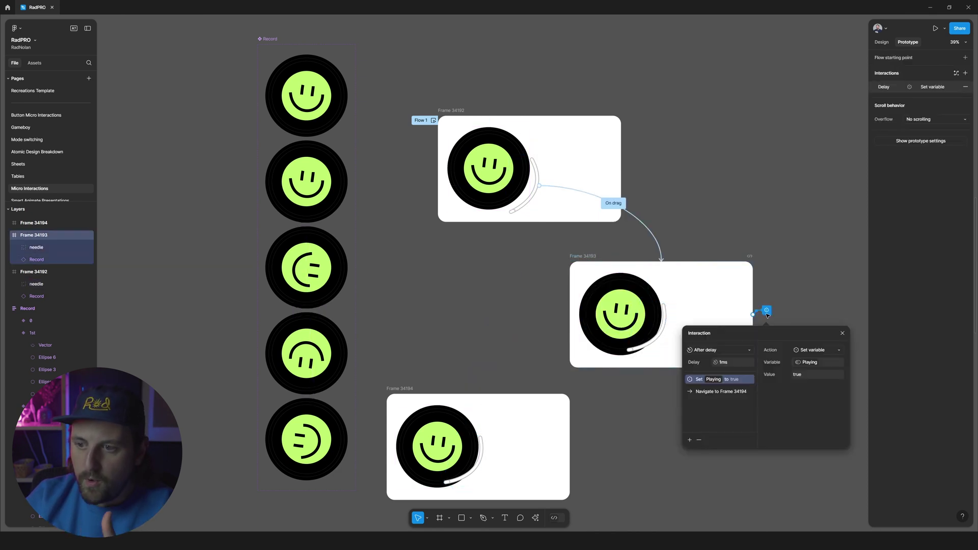
pyautogui.click(727, 364)
pyautogui.click(467, 442)
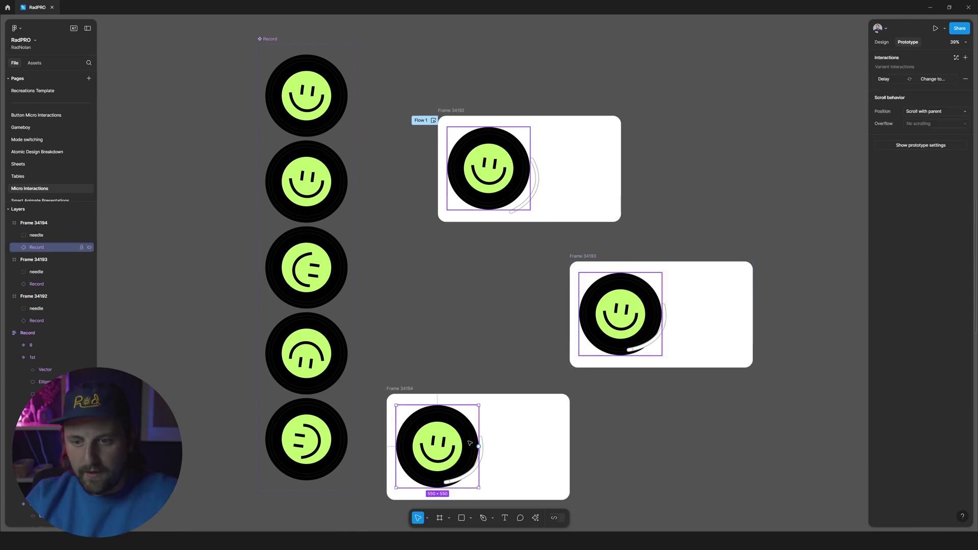
pyautogui.click(496, 424)
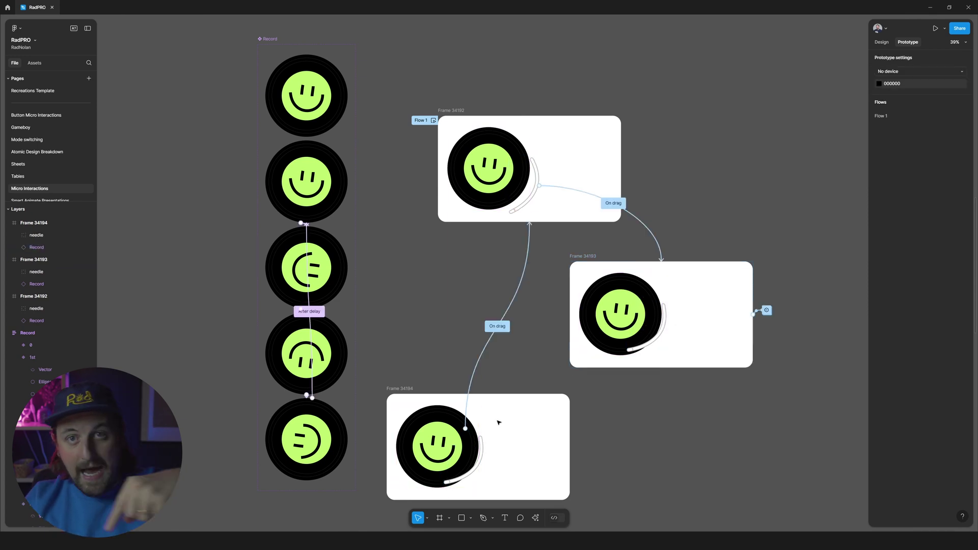
pyautogui.click(765, 314)
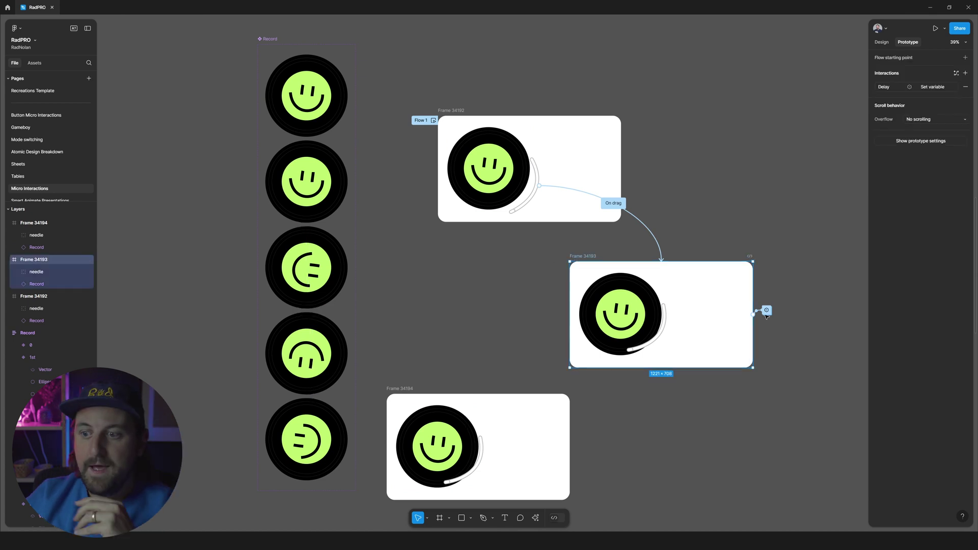
pyautogui.click(767, 311)
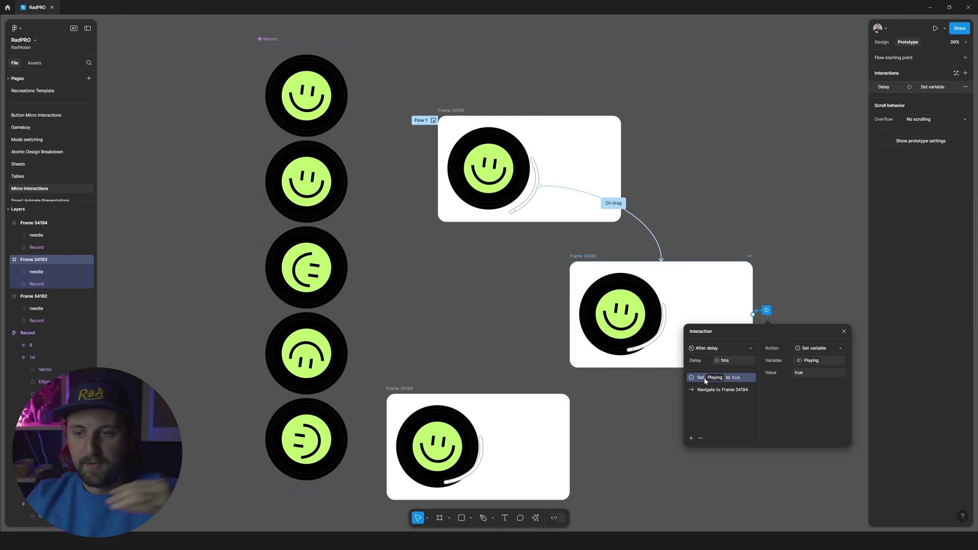
# Move Frame 34193 up and outward and shift Frame 34194 to sit centred below Frame 34192
pyautogui.click(592, 256)
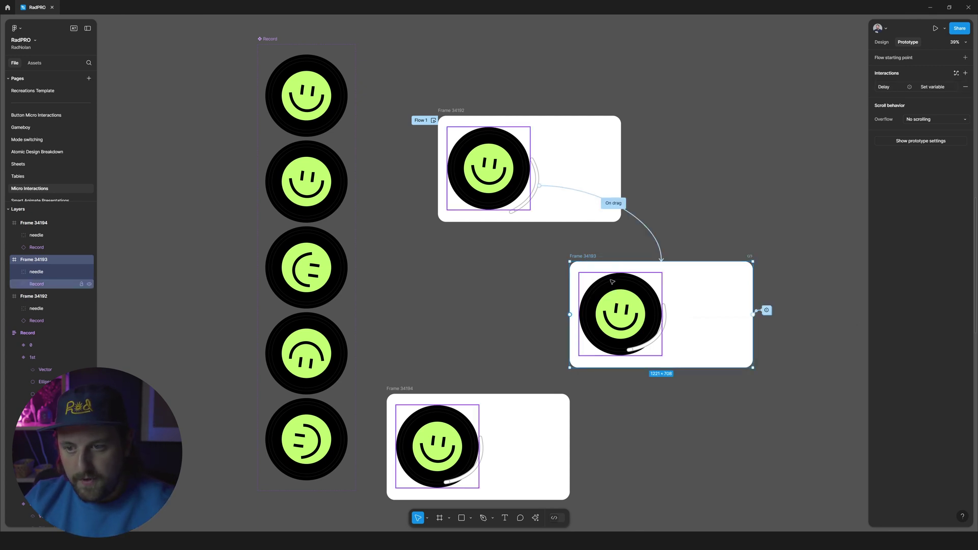
pyautogui.moveTo(595, 258); pyautogui.dragTo(623, 248)
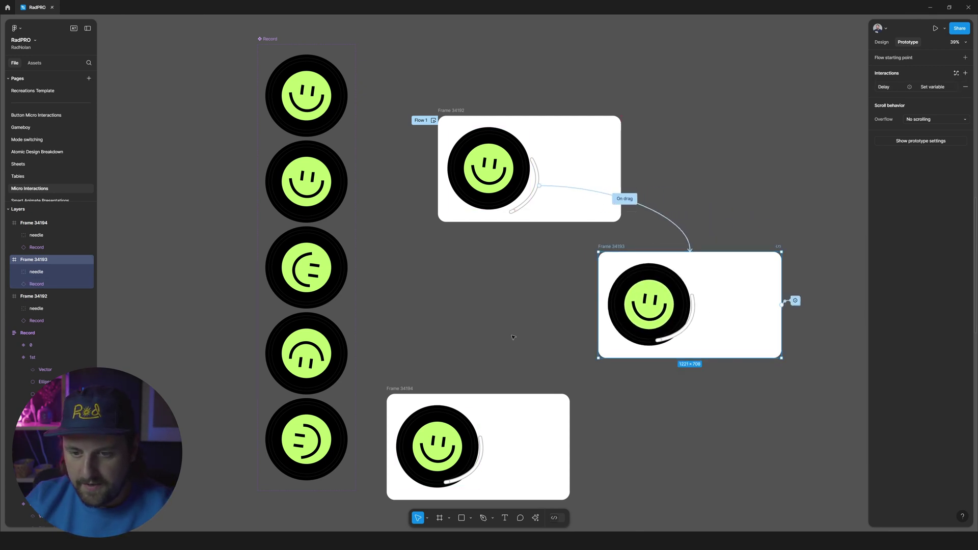
pyautogui.moveTo(405, 391); pyautogui.dragTo(469, 385)
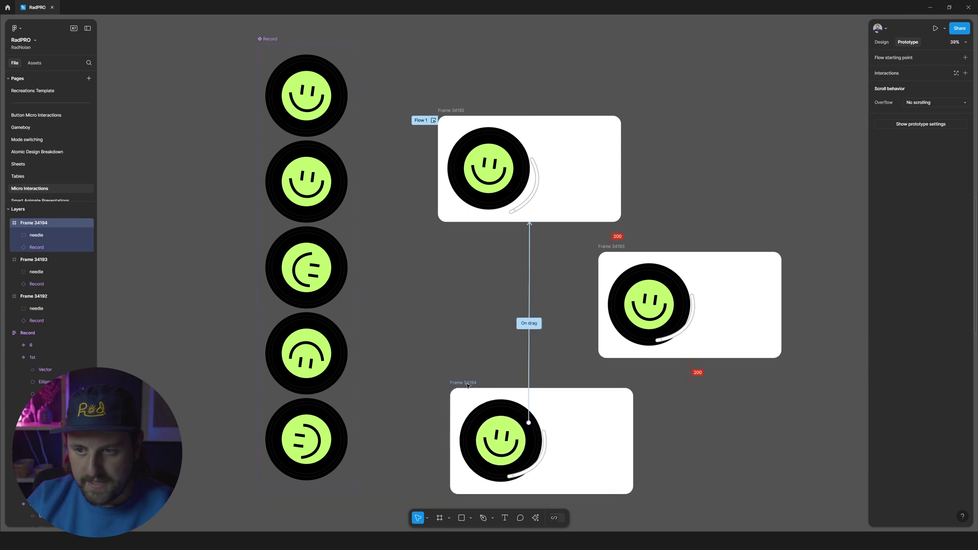
# Duplicate Frame 34193 and place the copy level with it on the opposite side of the layout
pyautogui.click(619, 249)
pyautogui.keyDown('alt'); pyautogui.moveTo(619, 249); pyautogui.dragTo(400, 247); pyautogui.keyUp('alt')
pyautogui.click(572, 300)
pyautogui.press('Escape')
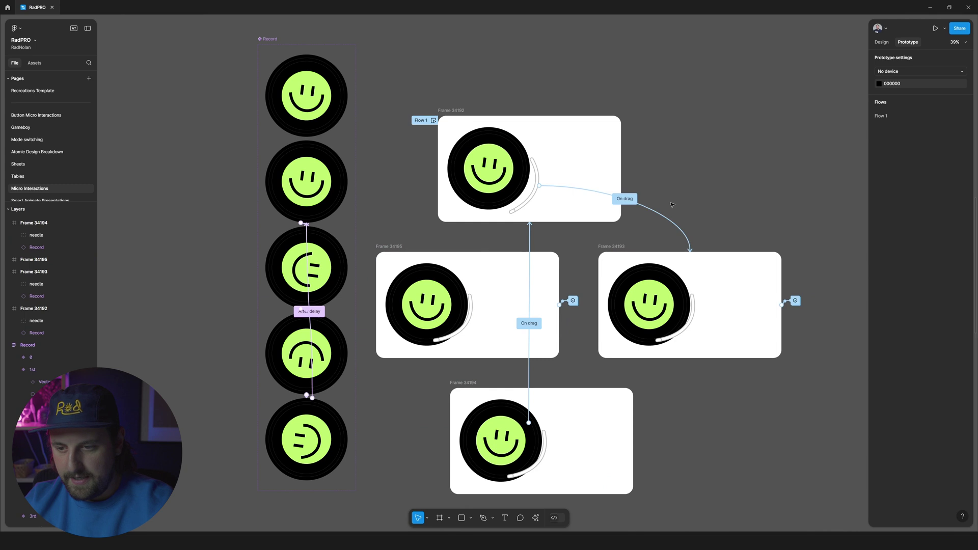
# Draw a curved path with the Pen tool from Frame 34192 down towards Frame 34193 and give it an arrowhead
pyautogui.press('p')
pyautogui.click(649, 185)
pyautogui.moveTo(681, 238); pyautogui.dragTo(680, 253)
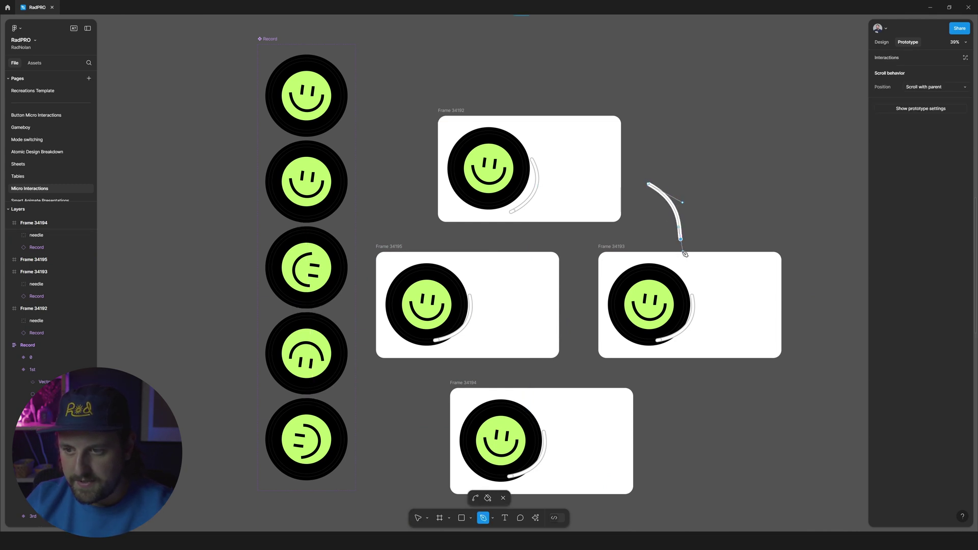
pyautogui.click(882, 42)
pyautogui.click(923, 230)
pyautogui.click(928, 239)
pyautogui.press('Escape')
# Duplicate the curved arrow twice, pointing one copy from Frame 34193 to Frame 34194 and the other from Frame 34194 to Frame 34195
pyautogui.moveTo(668, 207); pyautogui.dragTo(669, 199)
pyautogui.press('super')
pyautogui.press('super')
pyautogui.moveTo(669, 199); pyautogui.dragTo(690, 394)
pyautogui.moveTo(680, 361); pyautogui.dragTo(446, 434)
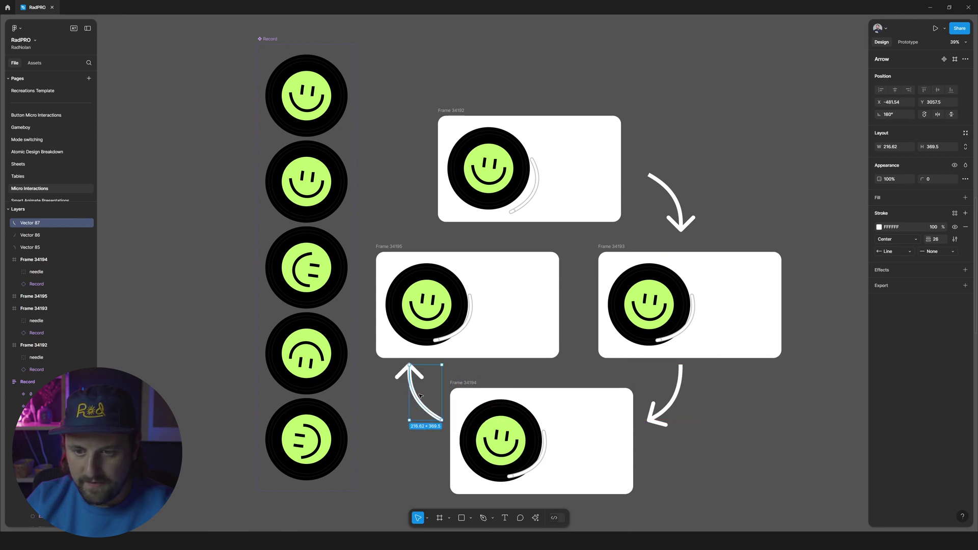
# Replace the needle in Frame 34195 with a copy of Frame 34192's needle in its off-record position
pyautogui.click(535, 200)
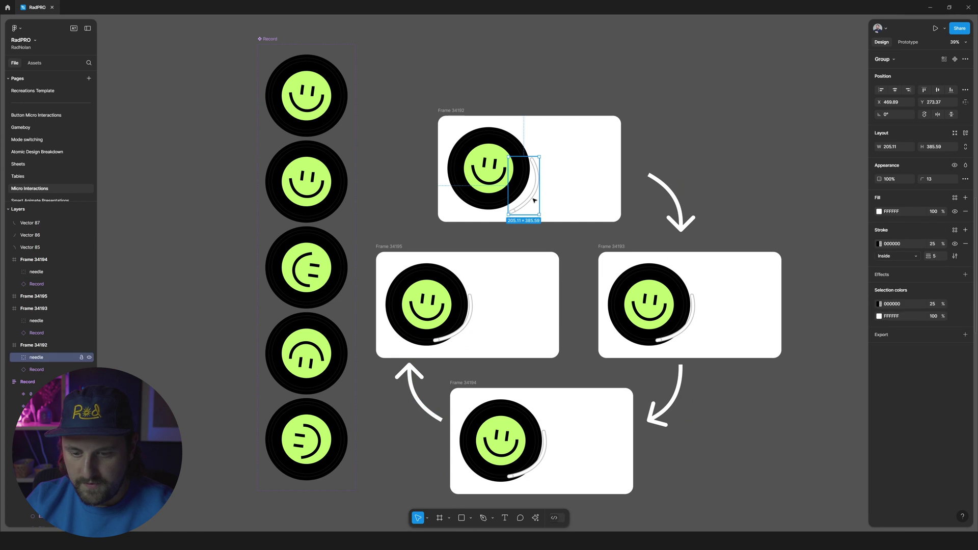
pyautogui.click(469, 324)
pyautogui.press('Delete')
pyautogui.click(414, 257)
pyautogui.hotkey('ctrl', 'v')
# Duplicate the curved arrow and orient the copy to point from Frame 34195 up to Frame 34192
pyautogui.click(415, 377)
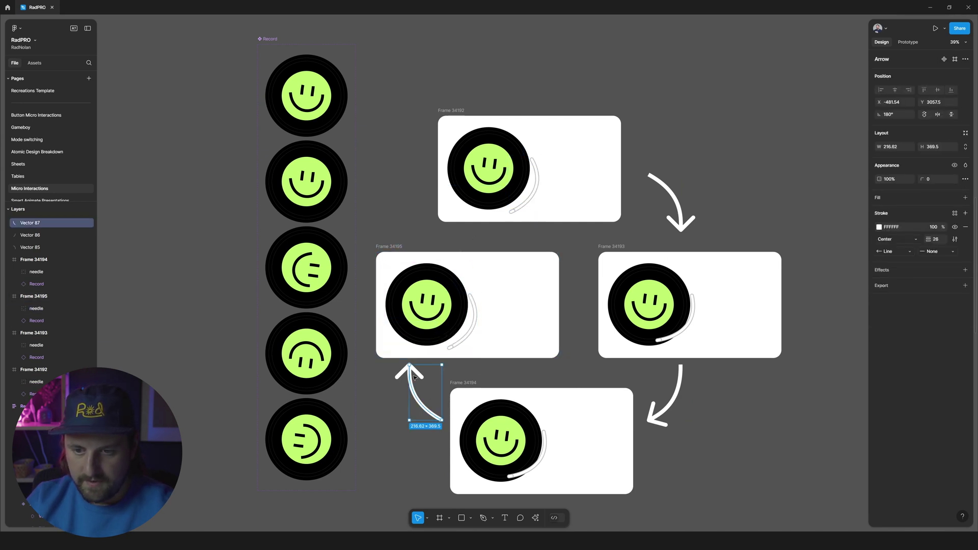
pyautogui.press('Escape')
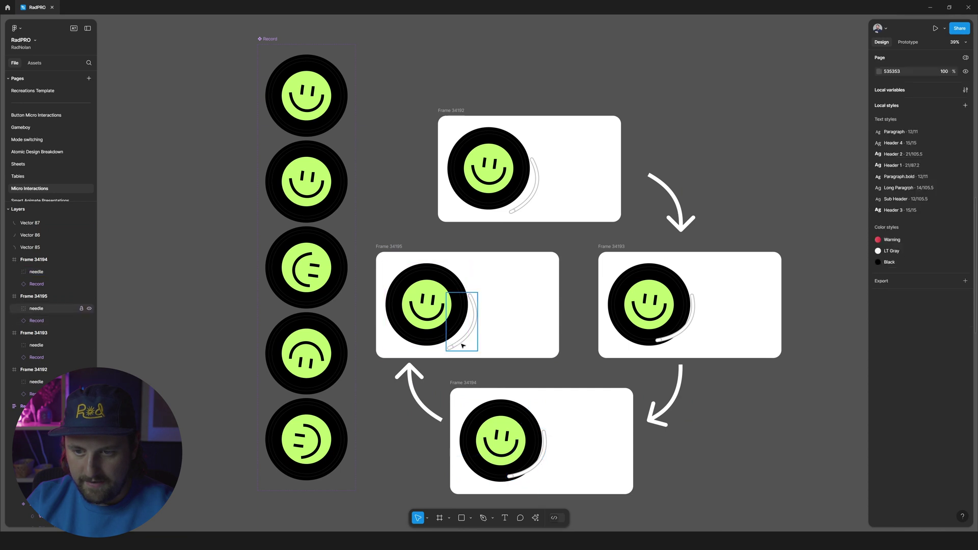
pyautogui.click(462, 346)
pyautogui.click(414, 392)
pyautogui.moveTo(414, 391); pyautogui.dragTo(416, 205)
pyautogui.moveTo(450, 172); pyautogui.dragTo(404, 210)
pyautogui.click(691, 175)
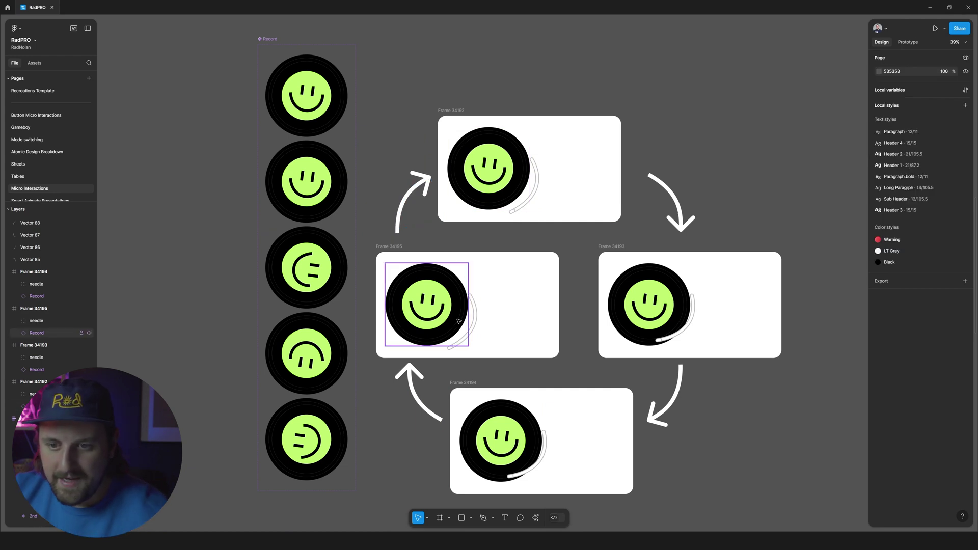
# Redirect the On drag interaction of Frame 34194's needle to Frame 34195
pyautogui.click(416, 252)
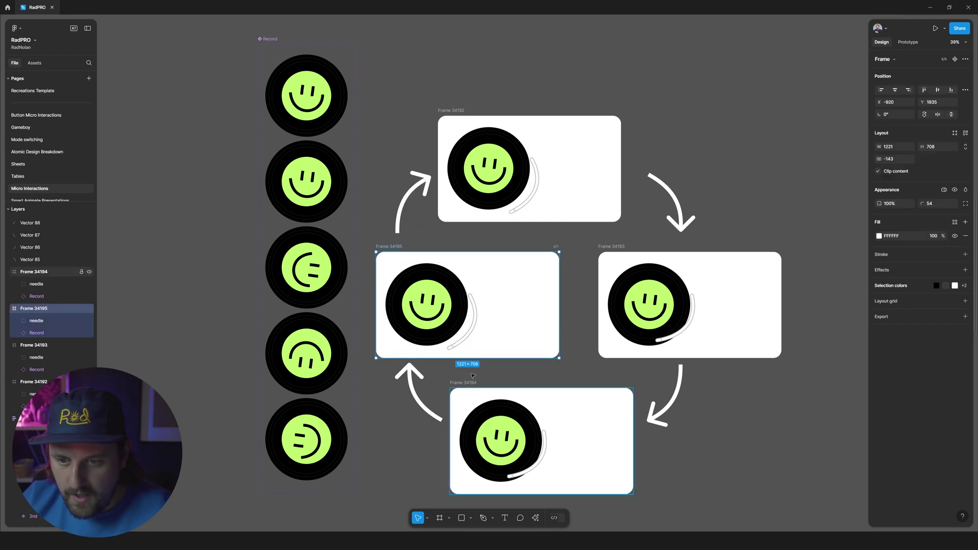
pyautogui.click(567, 454)
pyautogui.hotkey('shift', 'space')
pyautogui.click(545, 454)
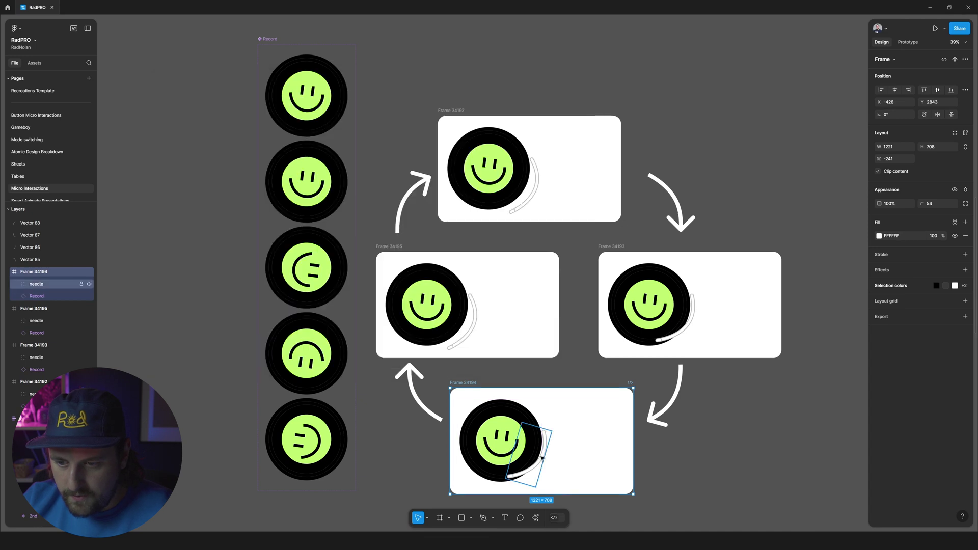
pyautogui.hotkey('shift', 'e')
pyautogui.moveTo(535, 336); pyautogui.dragTo(547, 334)
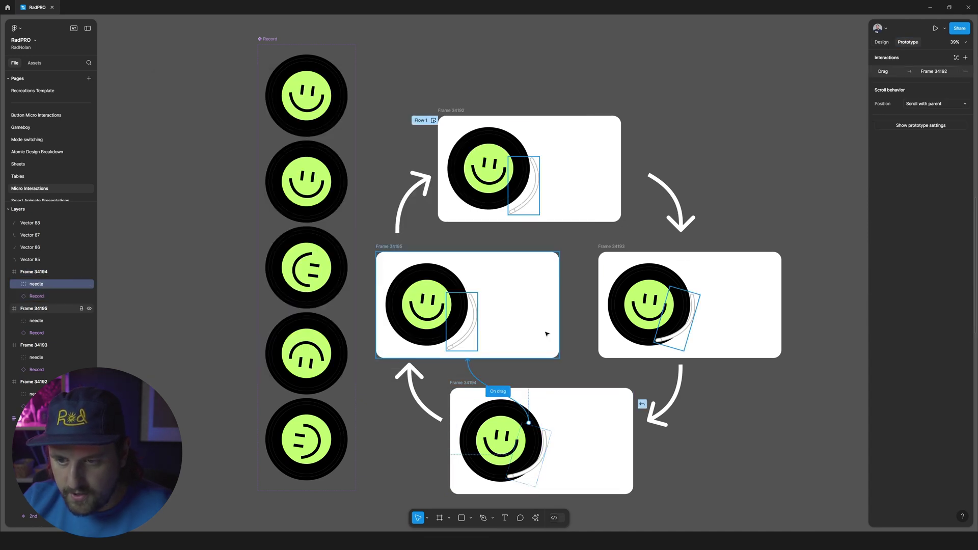
pyautogui.moveTo(483, 344); pyautogui.dragTo(491, 346)
pyautogui.press('Escape')
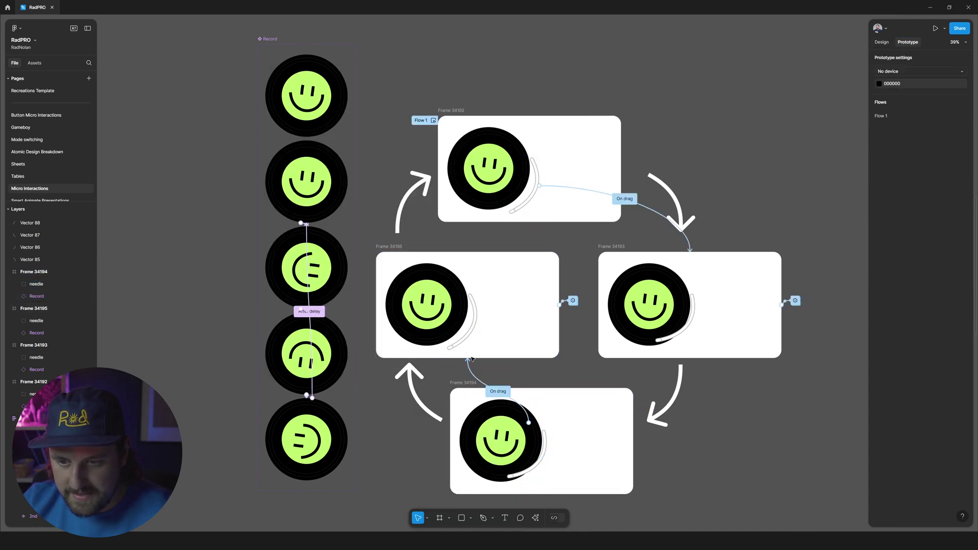
pyautogui.click(498, 391)
# Redirect the On drag connection of Frame 34195's needle to Frame 34192, check its trigger, and remove the interaction
pyautogui.click(402, 249)
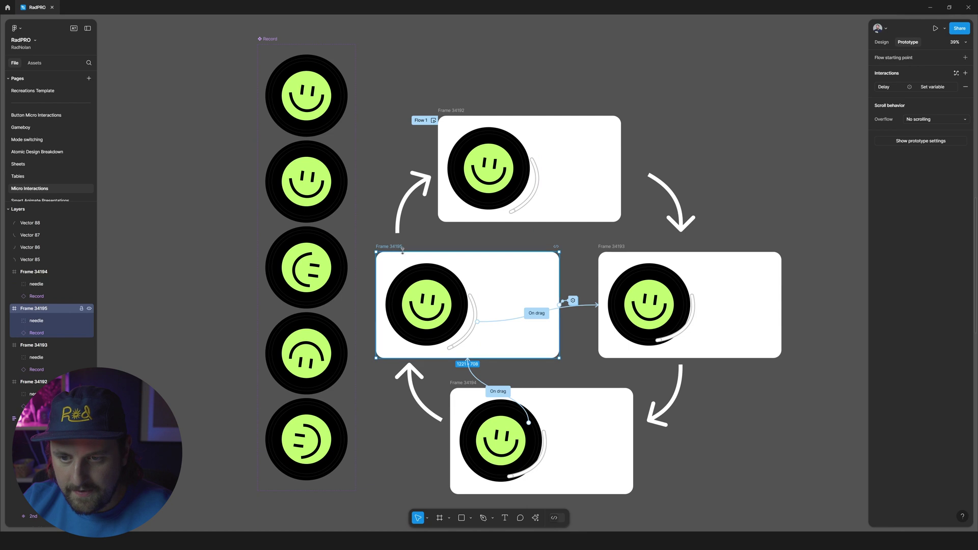
pyautogui.click(521, 318)
pyautogui.moveTo(521, 318); pyautogui.dragTo(528, 214)
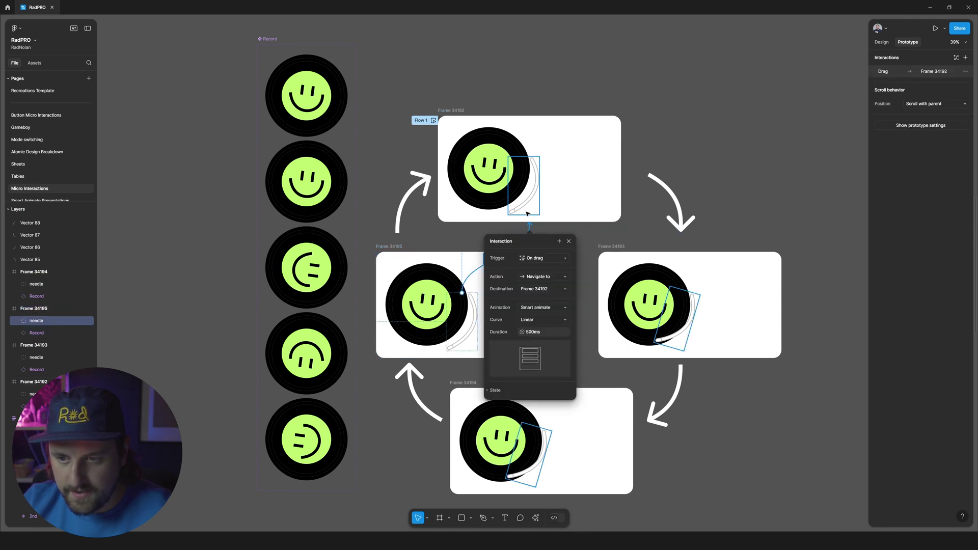
pyautogui.click(538, 258)
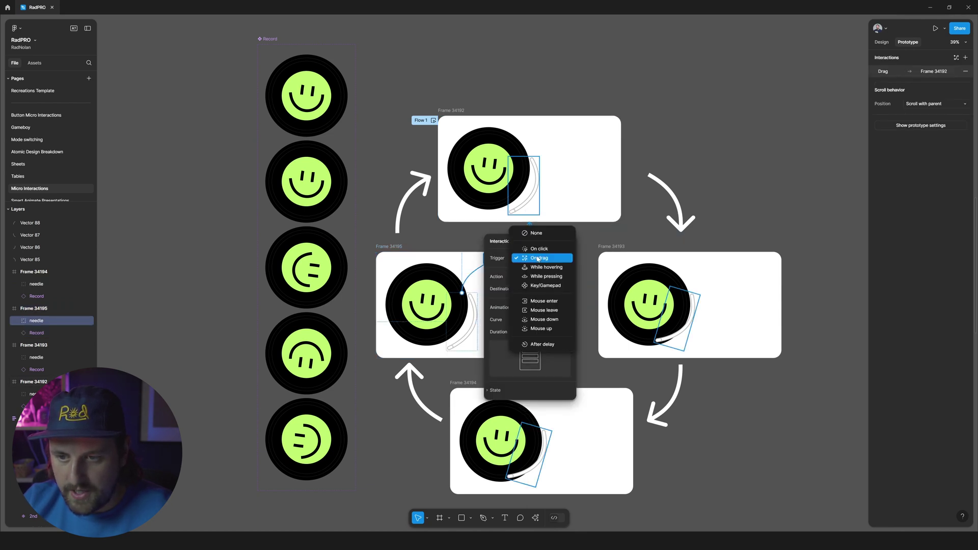
pyautogui.press('Escape')
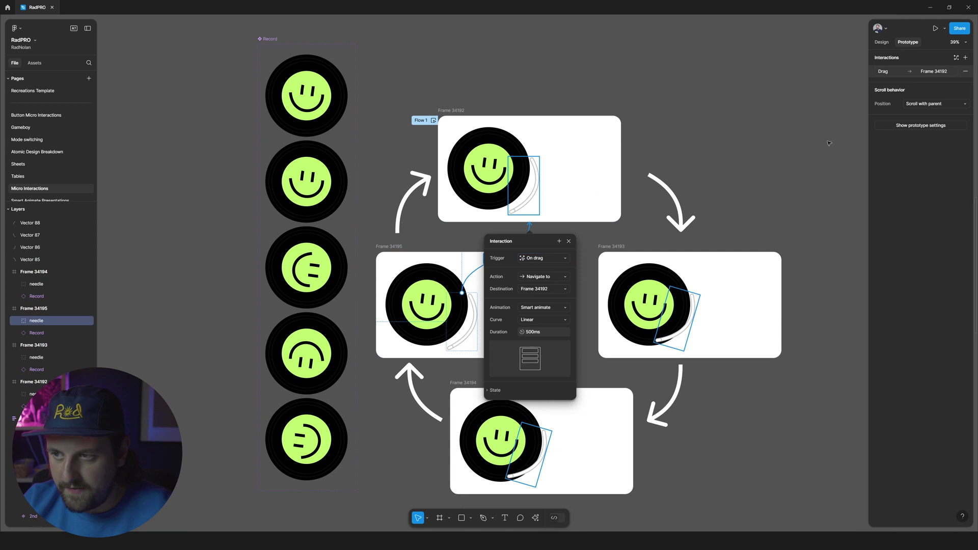
pyautogui.click(966, 71)
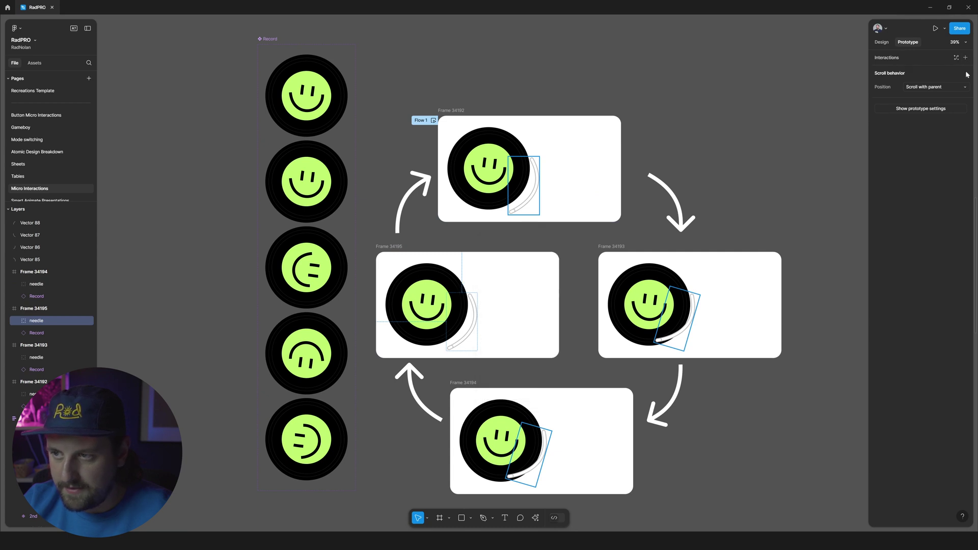
# Set the Playing variable to false in Frame 34195's After delay interaction
pyautogui.click(390, 246)
pyautogui.click(573, 300)
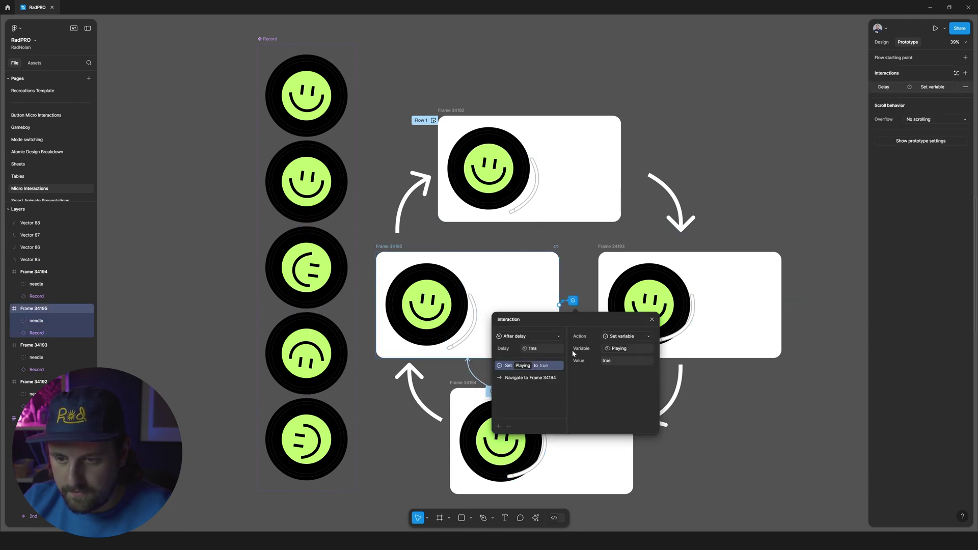
pyautogui.click(627, 358)
pyautogui.write('false')
pyautogui.press('Return')
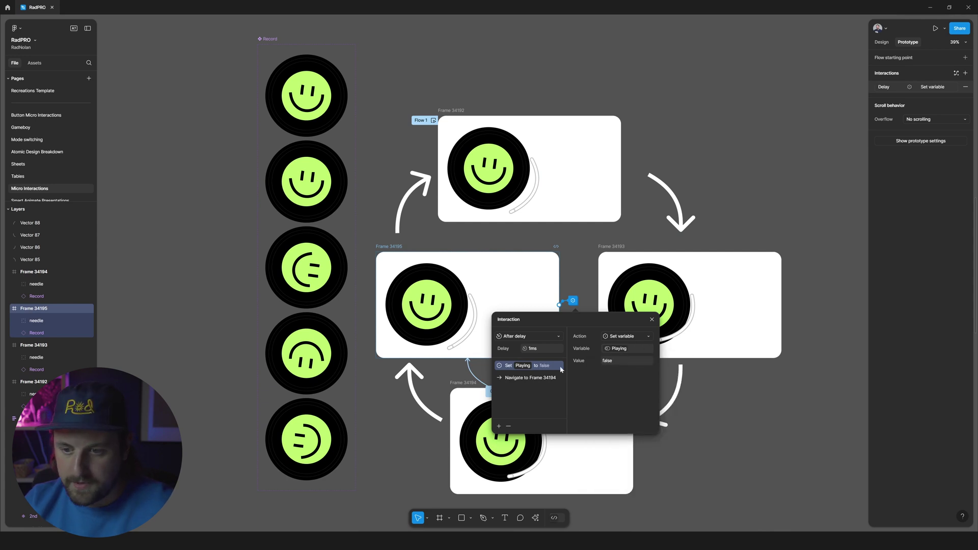
# Change the Navigate to destination in Frame 34195's After delay interaction to Frame 34192
pyautogui.click(519, 379)
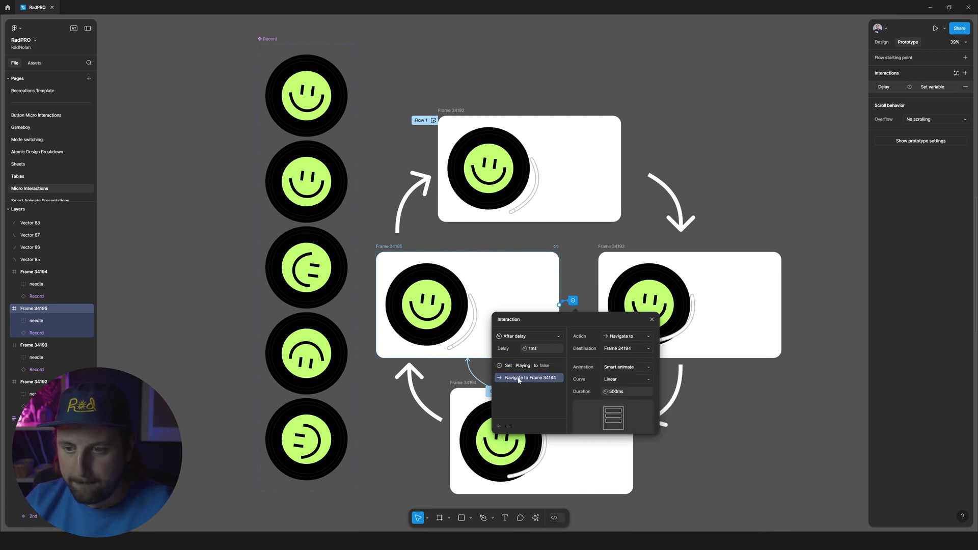
pyautogui.click(626, 349)
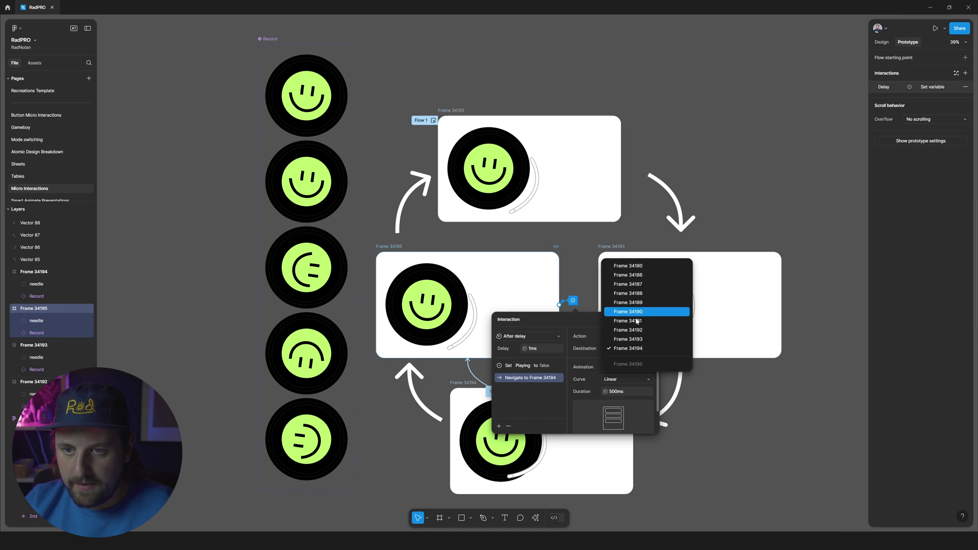
pyautogui.click(638, 331)
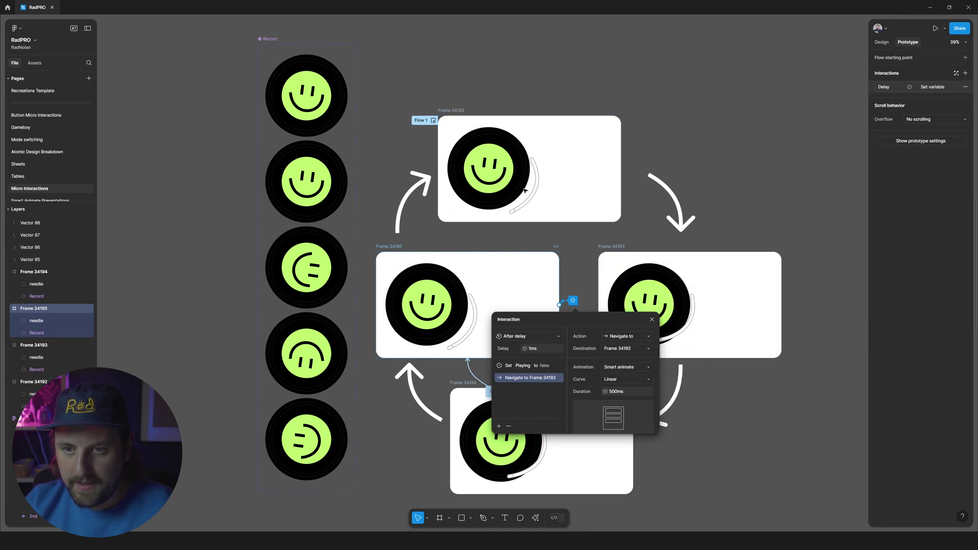
# Rename Frame 34192 as "off" and Frame 34193 as "off--but-checking"
pyautogui.click(463, 111)
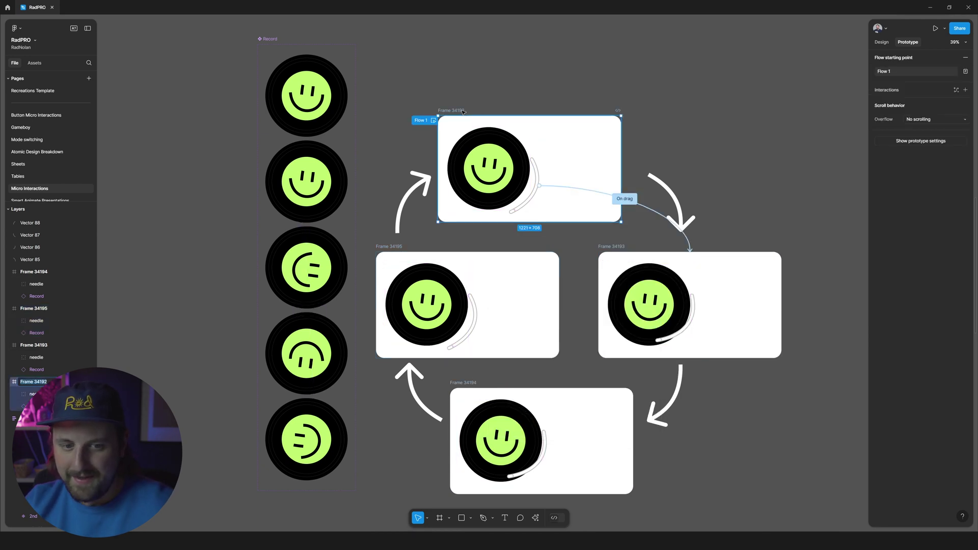
pyautogui.write('off')
pyautogui.press('Return')
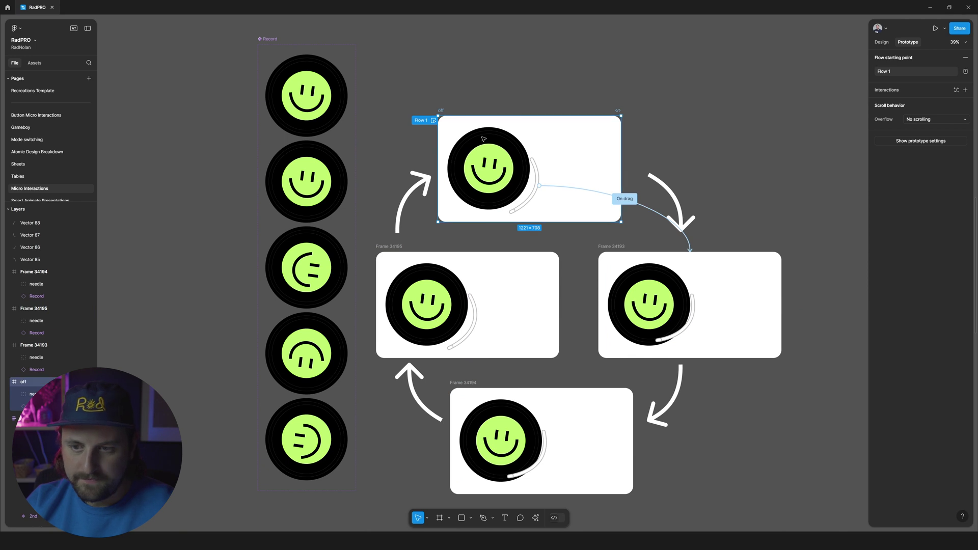
pyautogui.click(617, 247)
pyautogui.hotkey('ctrl', 'r')
pyautogui.write('of')
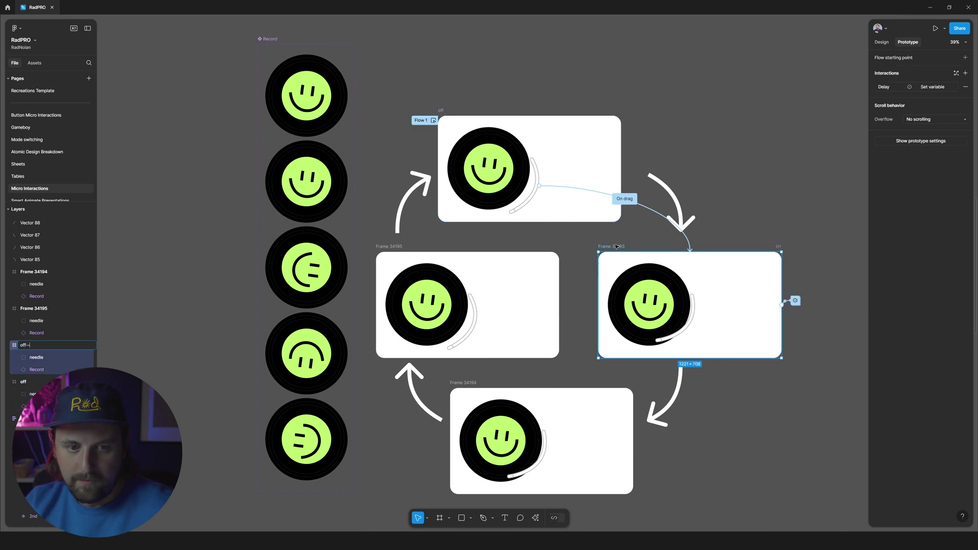
pyautogui.write('f--but-checking')
pyautogui.press('Return')
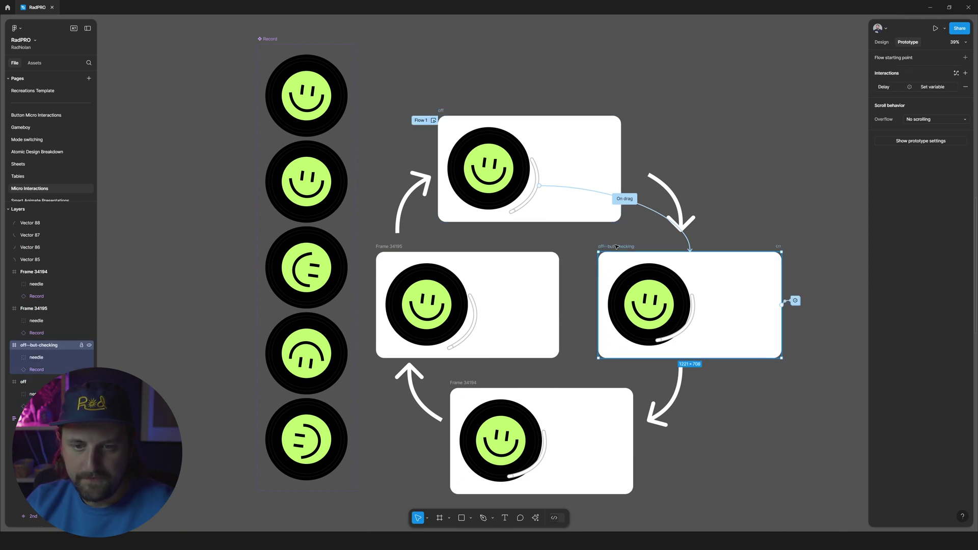
# Rename Frame 34194 as "on"
pyautogui.click(470, 383)
pyautogui.hotkey('ctrl', 'r')
pyautogui.write('opn')
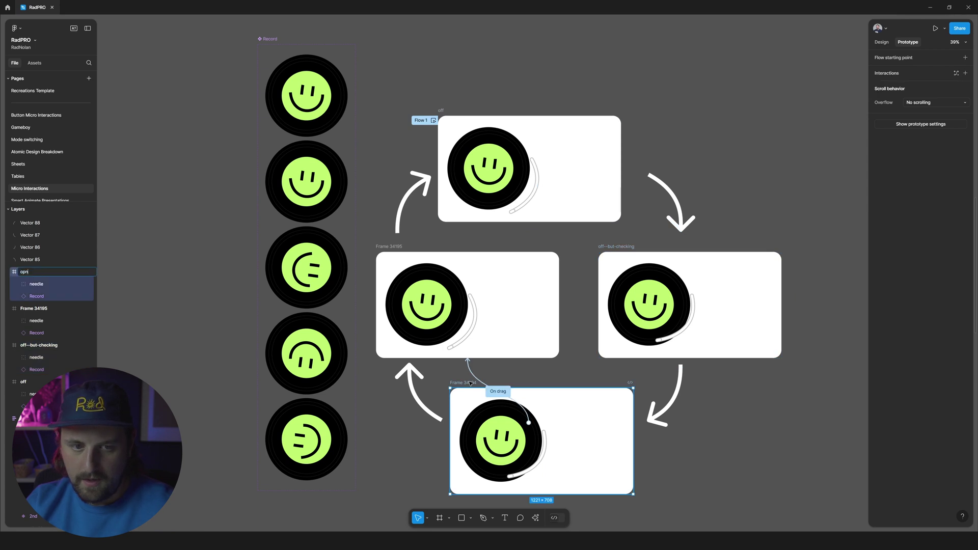
pyautogui.press('Return')
# Rename Frame 34195 as "on--but-checking"
pyautogui.click(398, 246)
pyautogui.hotkey('ctrl', 'r')
pyautogui.write('onb-')
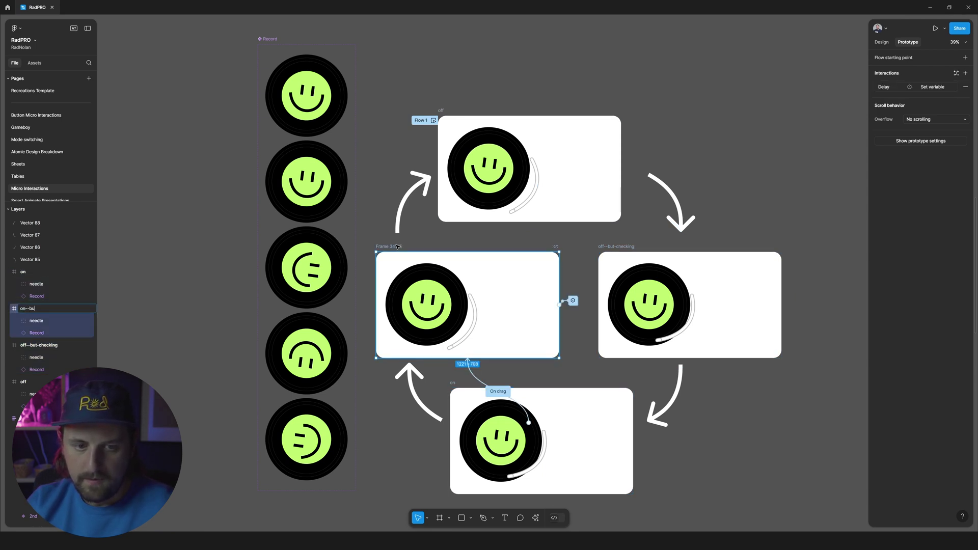
pyautogui.write('ut-checking')
pyautogui.press('Return')
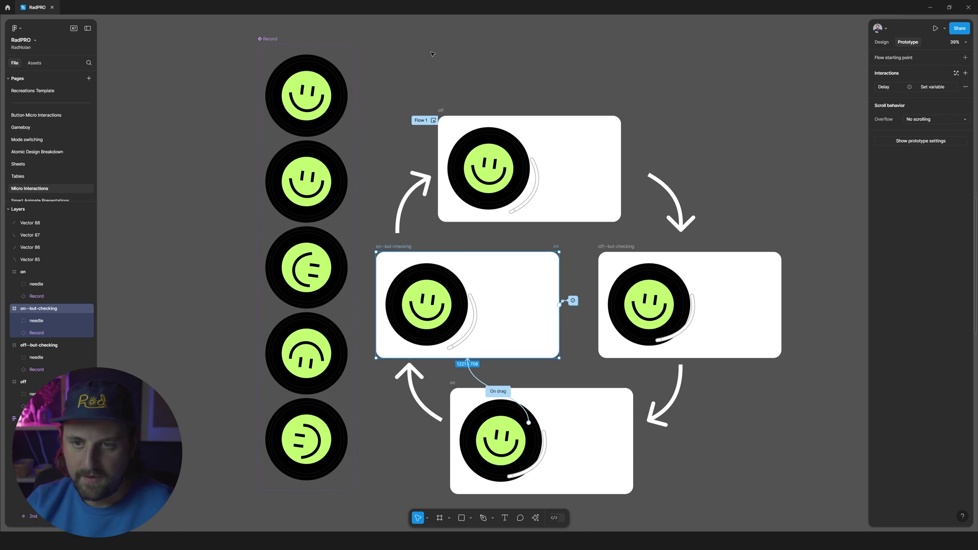
# Review the variable and Navigate to actions in the on--but-checking frame's After delay interaction, including its destination
pyautogui.click(573, 300)
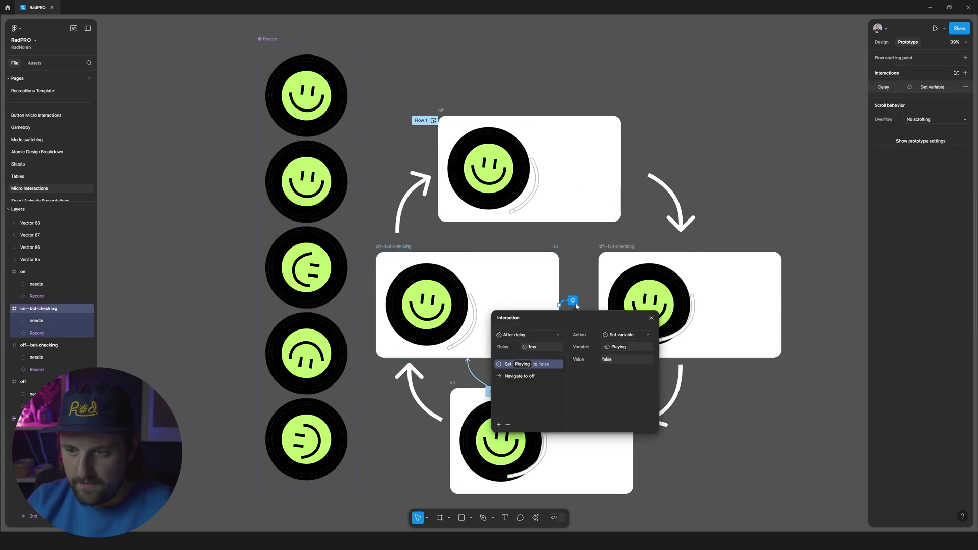
pyautogui.click(540, 376)
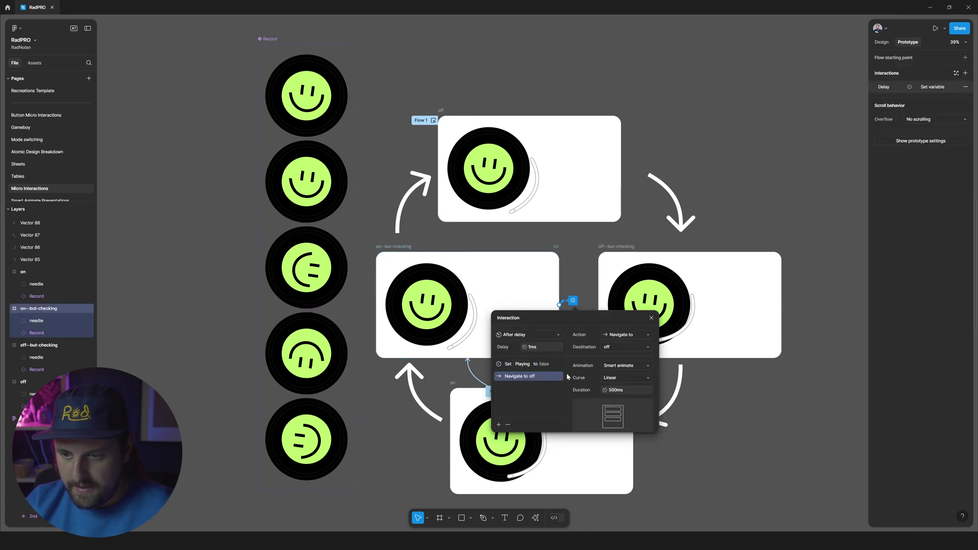
pyautogui.click(627, 347)
pyautogui.click(629, 355)
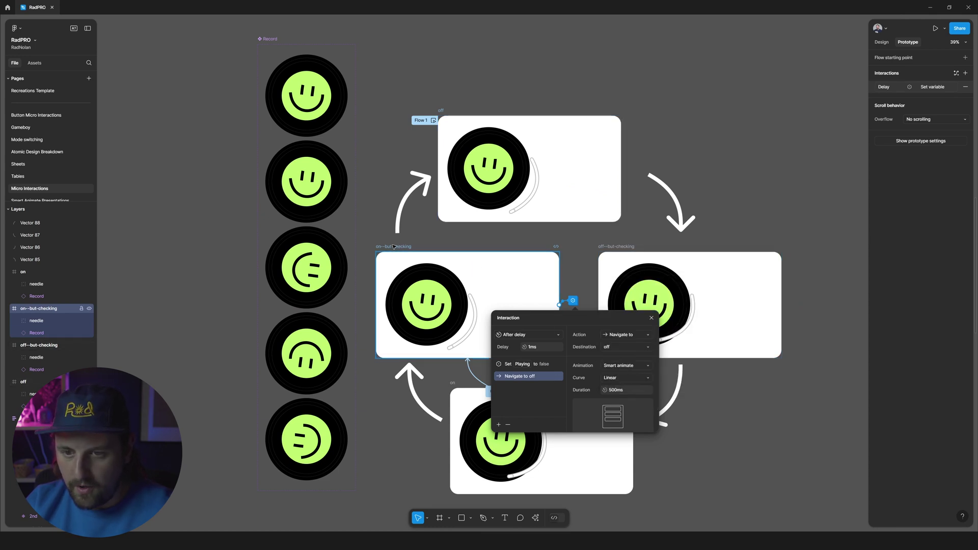
pyautogui.press('Escape')
pyautogui.click(600, 247)
pyautogui.click(746, 188)
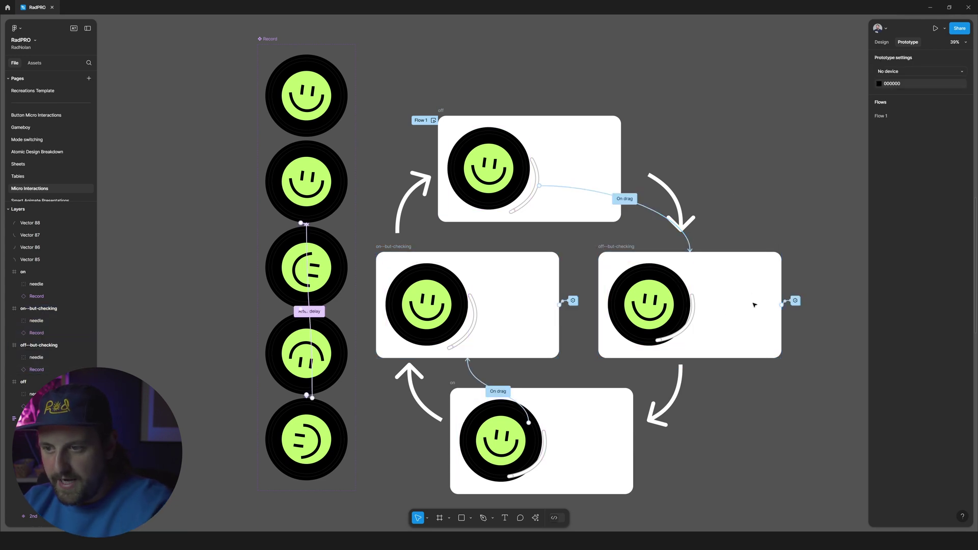
# Inspect the record instances in the on and checking frames and compare their Rotated State with the Record component's second variant
pyautogui.click(502, 433)
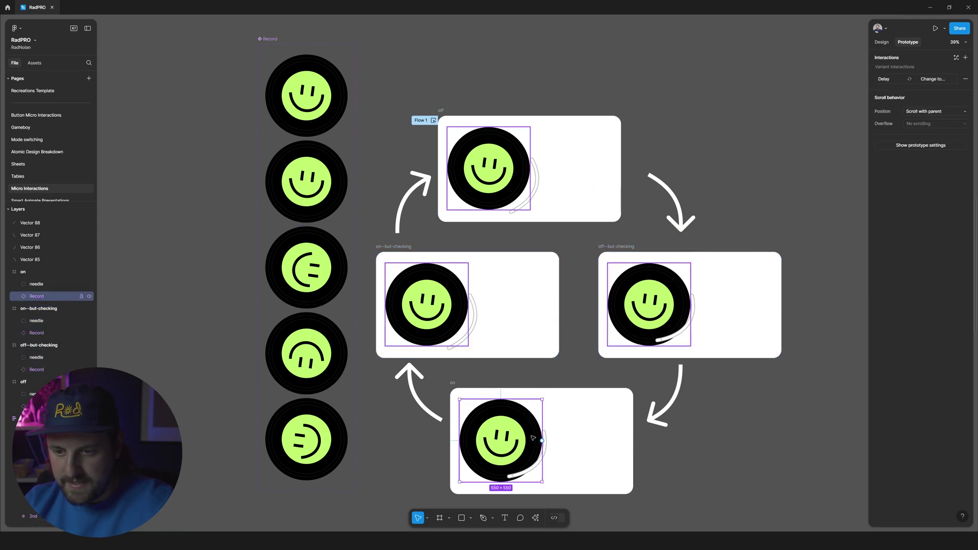
pyautogui.click(558, 418)
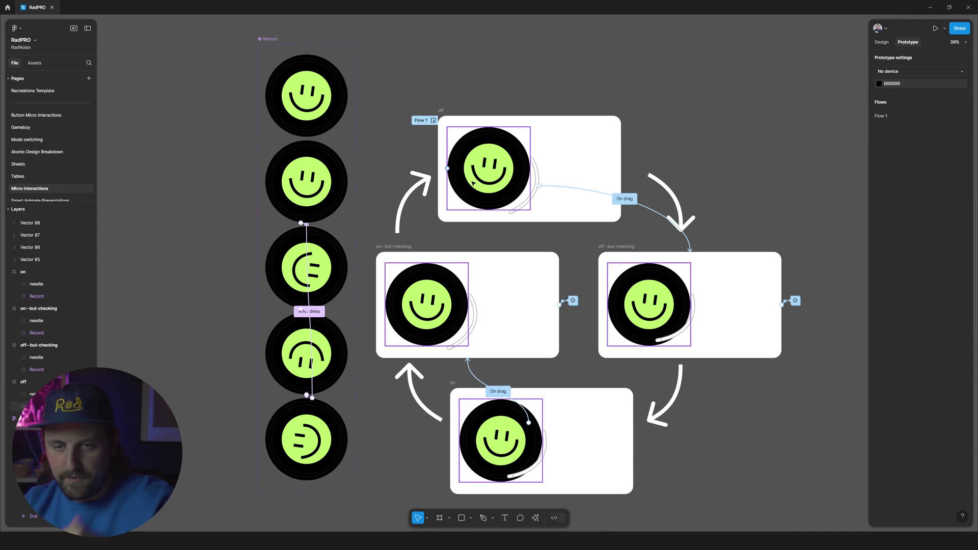
pyautogui.click(427, 305)
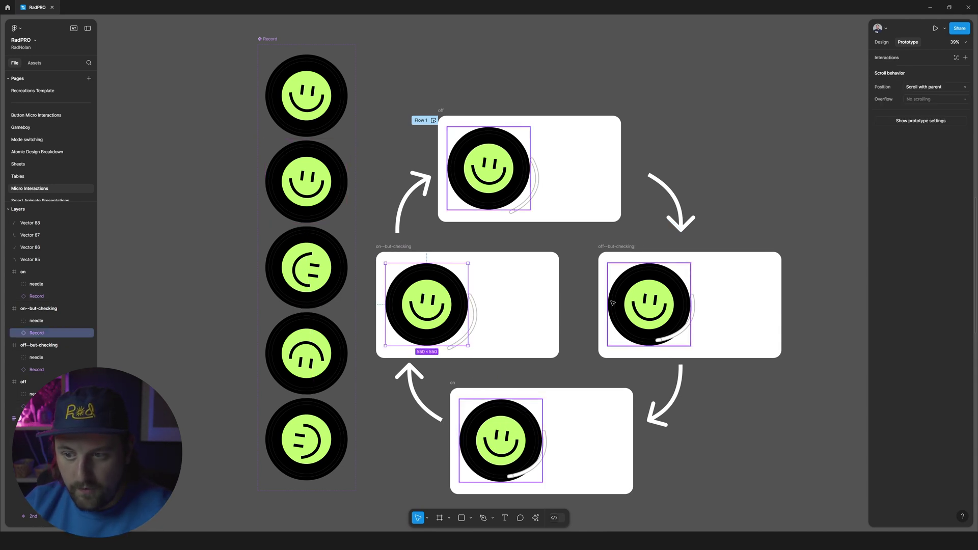
pyautogui.keyDown('shift'); pyautogui.click(649, 304); pyautogui.keyUp('shift')
pyautogui.click(881, 42)
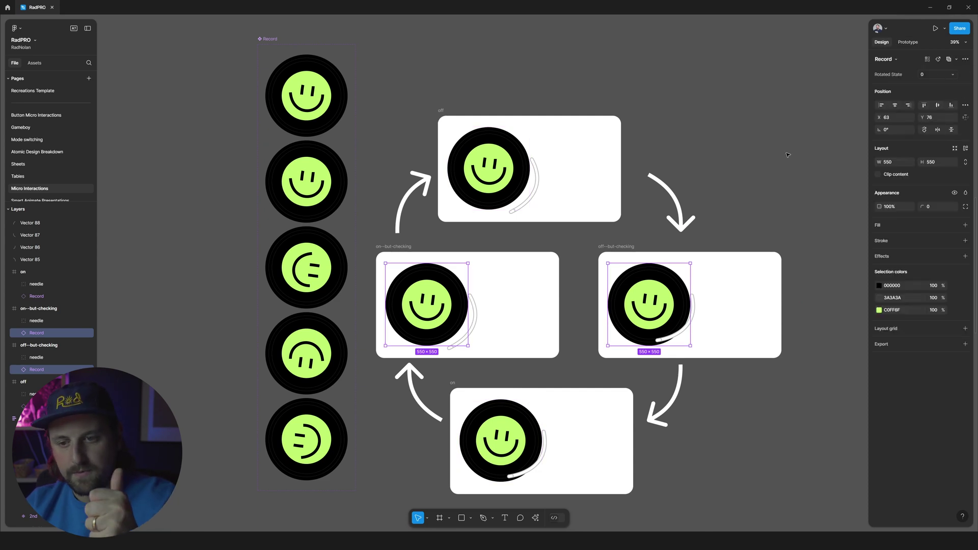
pyautogui.click(339, 189)
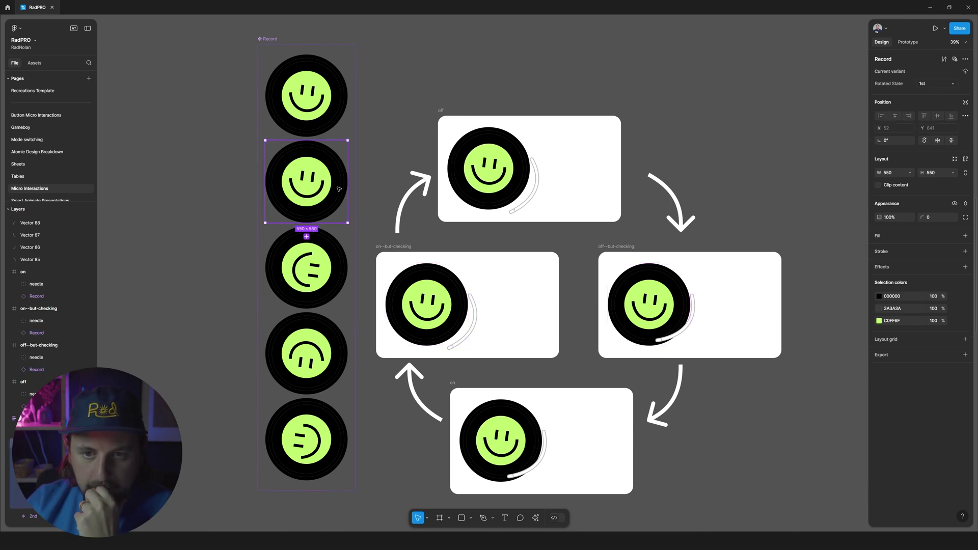
# Examine the After delay prototype connections between the stacked variants of the Record component
pyautogui.hscroll(-3, 443, 173)
pyautogui.click(531, 170)
pyautogui.click(496, 182)
pyautogui.hotkey('ctrl', 'e')
pyautogui.hotkey('ctrl', 'z')
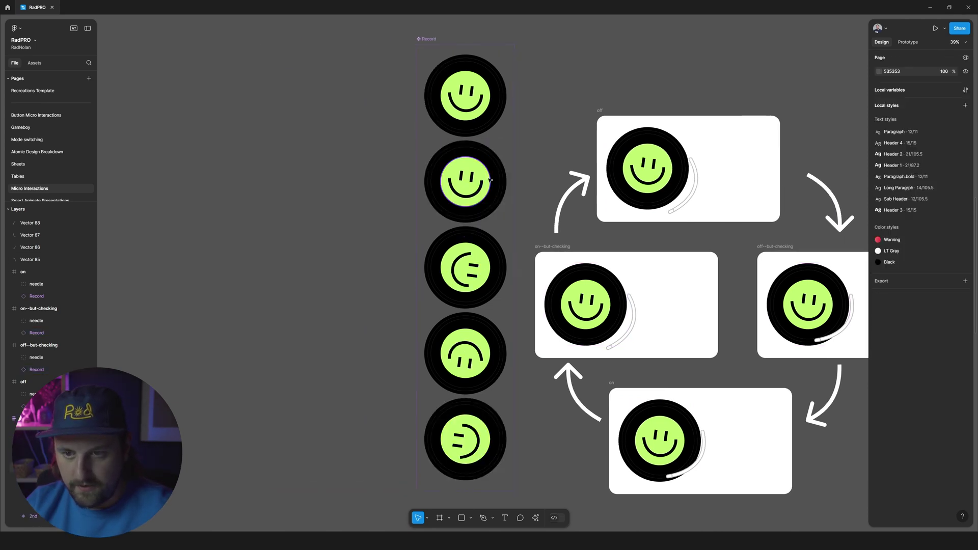
pyautogui.hotkey('shift', 'e')
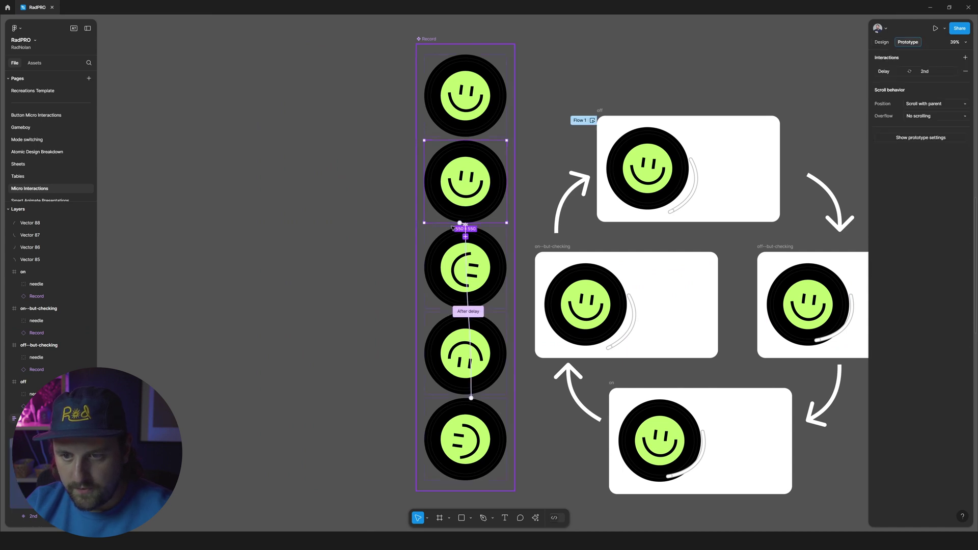
pyautogui.scroll(5, 464, 223)
pyautogui.scroll(-7, 481, 223)
pyautogui.press('Escape')
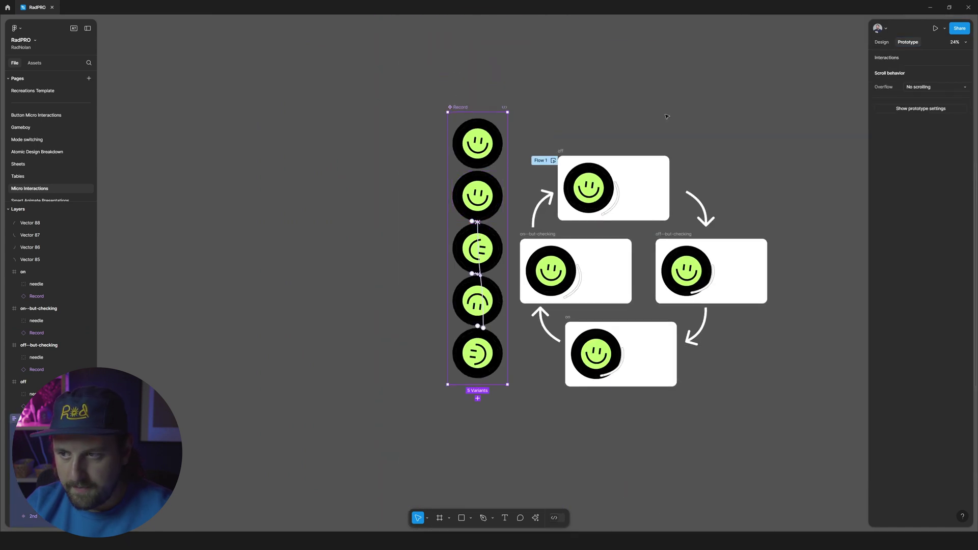
# Remove auto layout from the Record component set and widen it toward its outer side to about 1295
pyautogui.hotkey('shift', 'e')
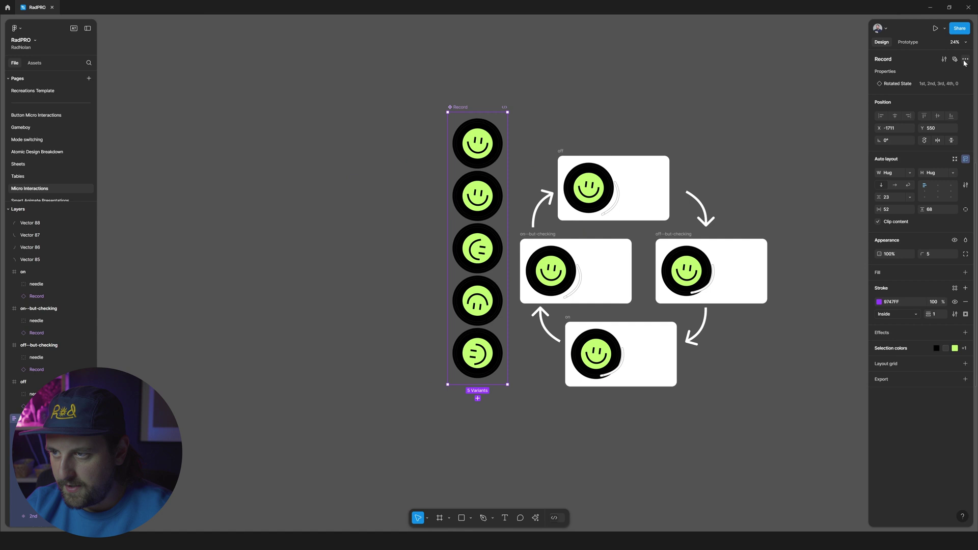
pyautogui.click(960, 160)
pyautogui.moveTo(448, 171); pyautogui.dragTo(389, 171)
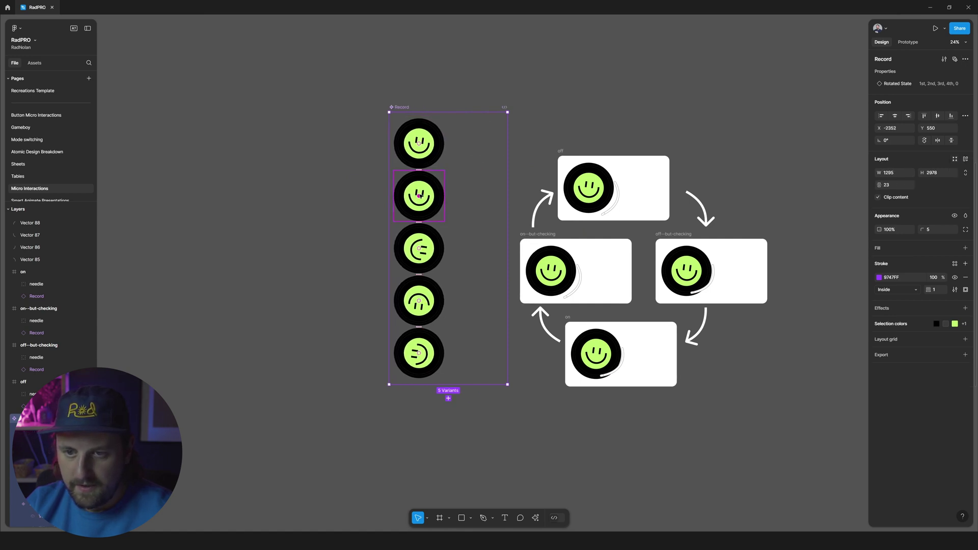
# Stagger the lower four Record variants diagonally, offsetting each one further sideways than the variant above it
pyautogui.click(436, 249)
pyautogui.keyDown('shift'); pyautogui.click(435, 311); pyautogui.keyUp('shift')
pyautogui.keyDown('shift'); pyautogui.click(431, 350); pyautogui.keyUp('shift')
pyautogui.keyDown('shift'); pyautogui.click(426, 193); pyautogui.keyUp('shift')
pyautogui.moveTo(426, 193); pyautogui.dragTo(450, 195)
pyautogui.keyDown('shift'); pyautogui.click(450, 195); pyautogui.keyUp('shift')
pyautogui.moveTo(449, 253); pyautogui.dragTo(464, 253)
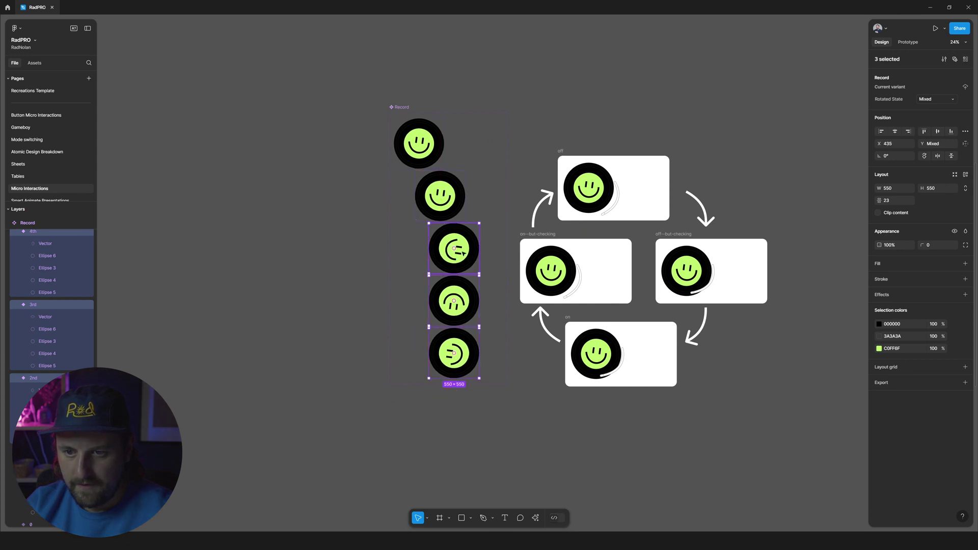
pyautogui.keyDown('shift'); pyautogui.click(463, 253); pyautogui.keyUp('shift')
pyautogui.moveTo(454, 375); pyautogui.dragTo(494, 352)
pyautogui.keyDown('shift'); pyautogui.click(475, 341); pyautogui.keyUp('shift')
pyautogui.click(423, 299)
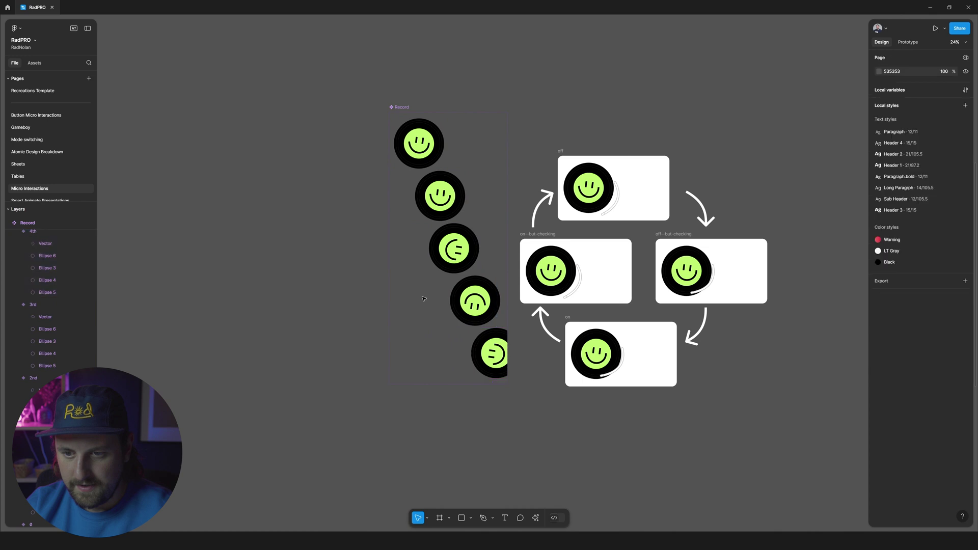
# Add a Check if/else action with the condition Playing == true to the 1st variant's After delay interaction
pyautogui.hotkey('shift', 'e')
pyautogui.scroll(3, 408, 240)
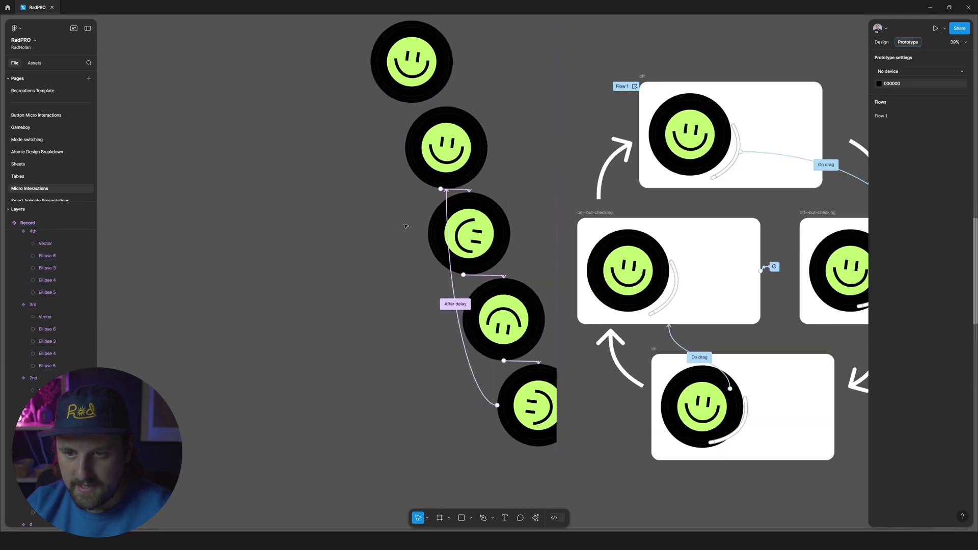
pyautogui.click(448, 209)
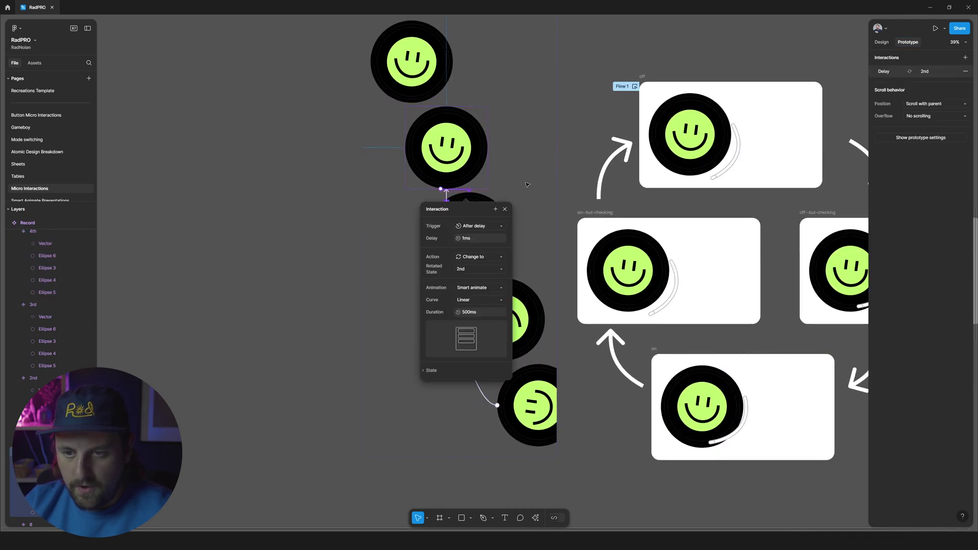
pyautogui.scroll(5, 539, 188)
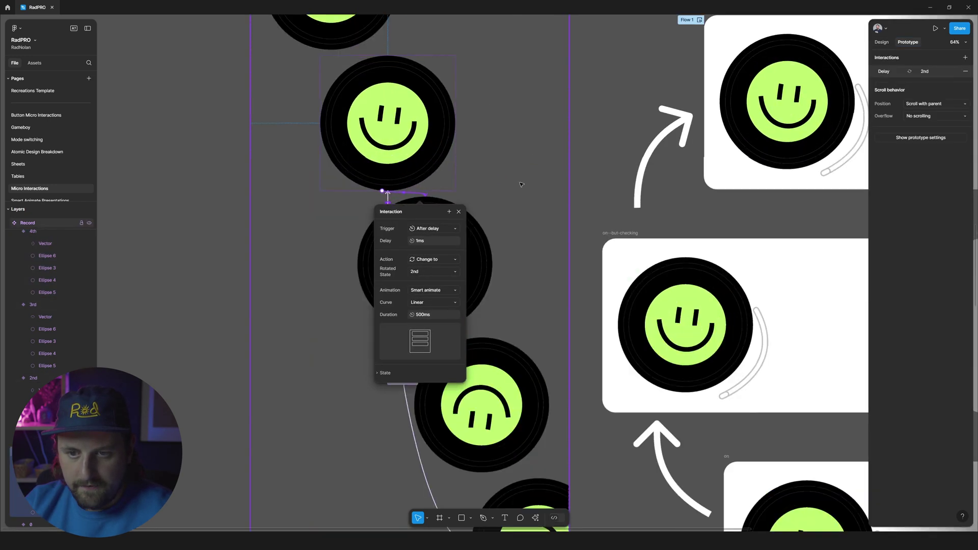
pyautogui.click(421, 196)
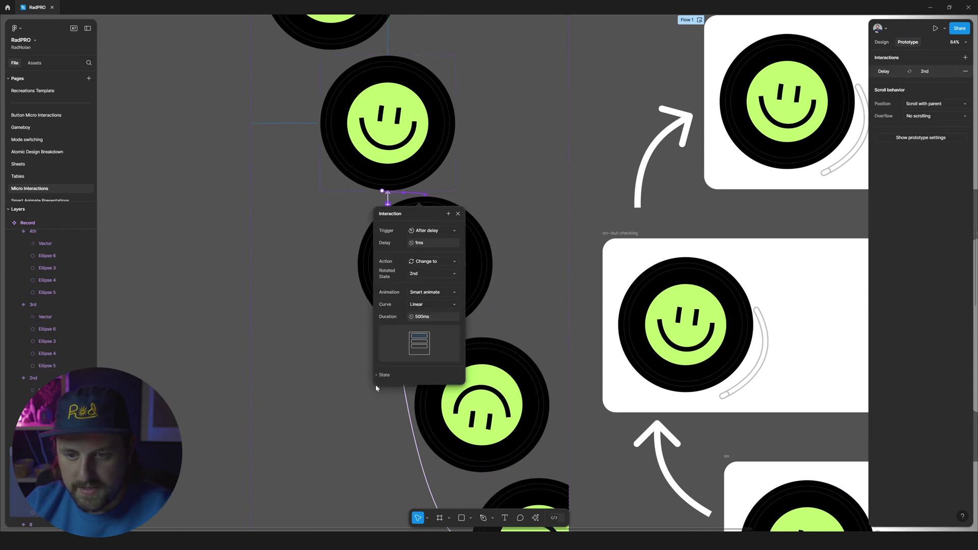
pyautogui.click(448, 214)
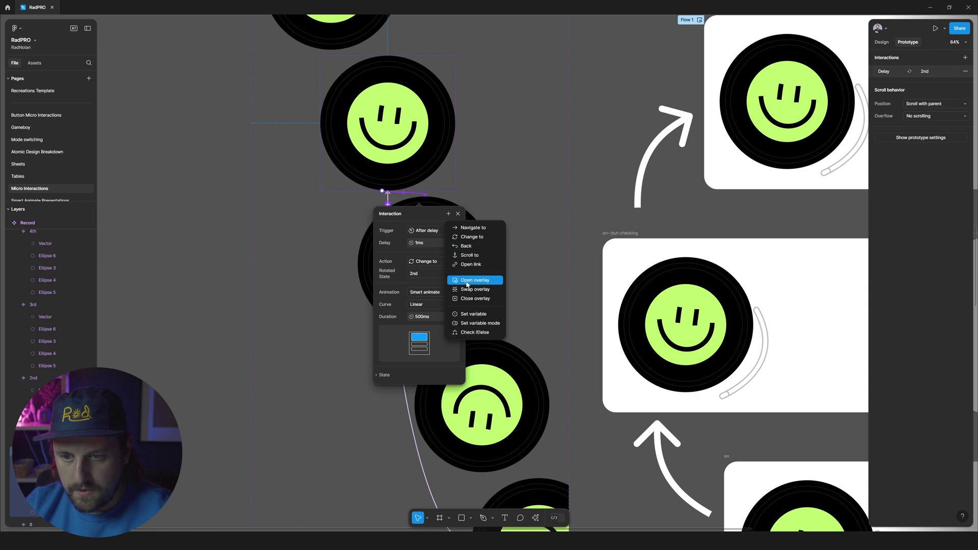
pyautogui.click(475, 332)
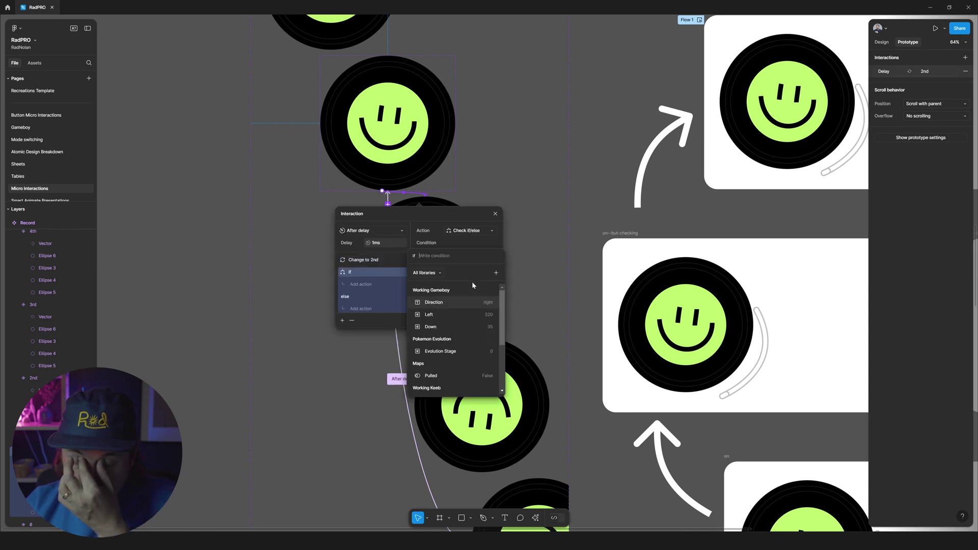
pyautogui.write('pla')
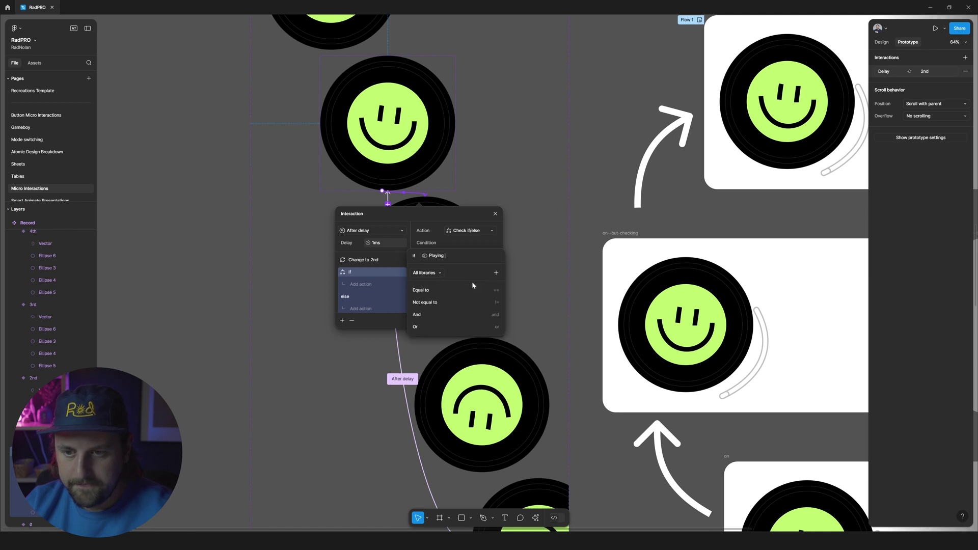
pyautogui.click(469, 290)
pyautogui.write('== true')
pyautogui.press('Return')
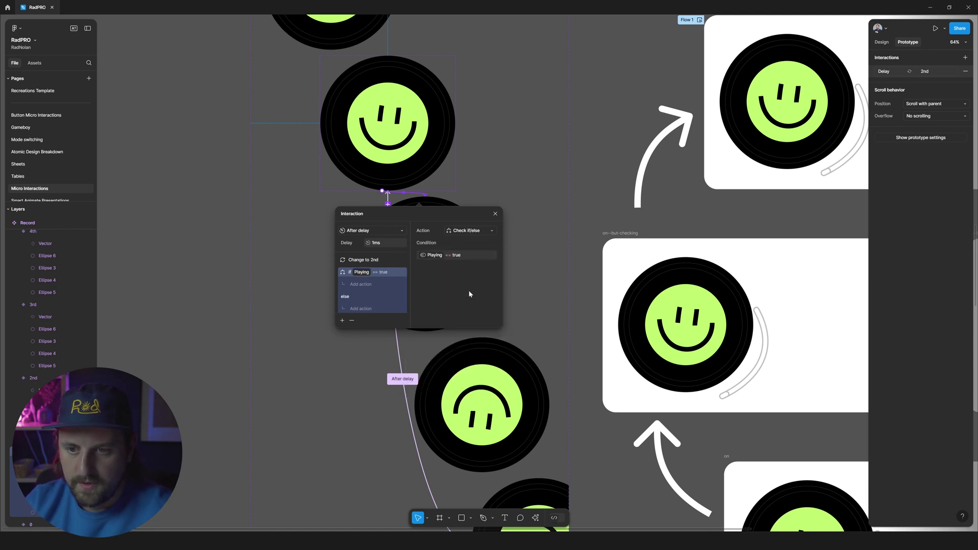
# Reorder the 1st variant's actions so that Change to 2nd sits inside the if branch of the Playing condition
pyautogui.moveTo(383, 266); pyautogui.dragTo(381, 259)
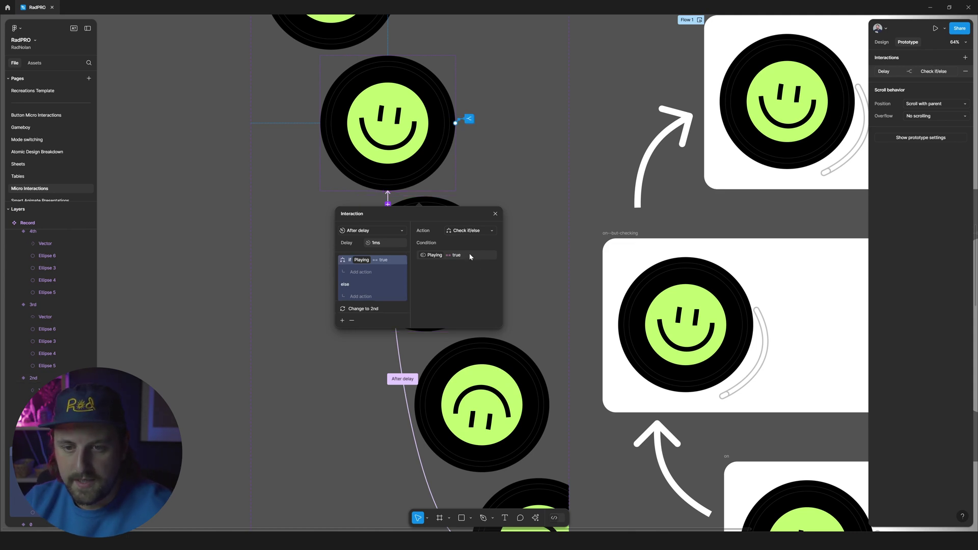
pyautogui.click(349, 312)
pyautogui.moveTo(349, 312); pyautogui.dragTo(383, 273)
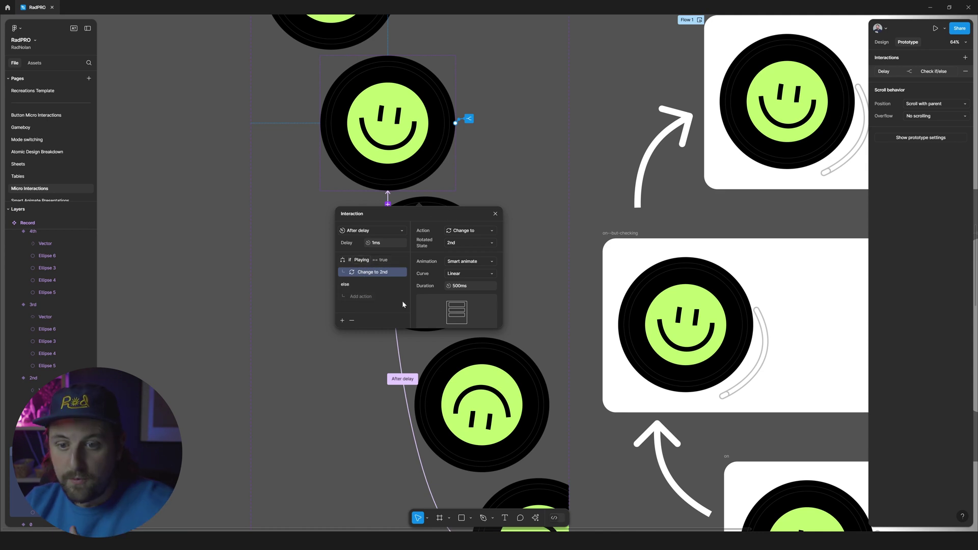
# Add a Change to action in the else branch with Rotated State set to 0
pyautogui.click(360, 296)
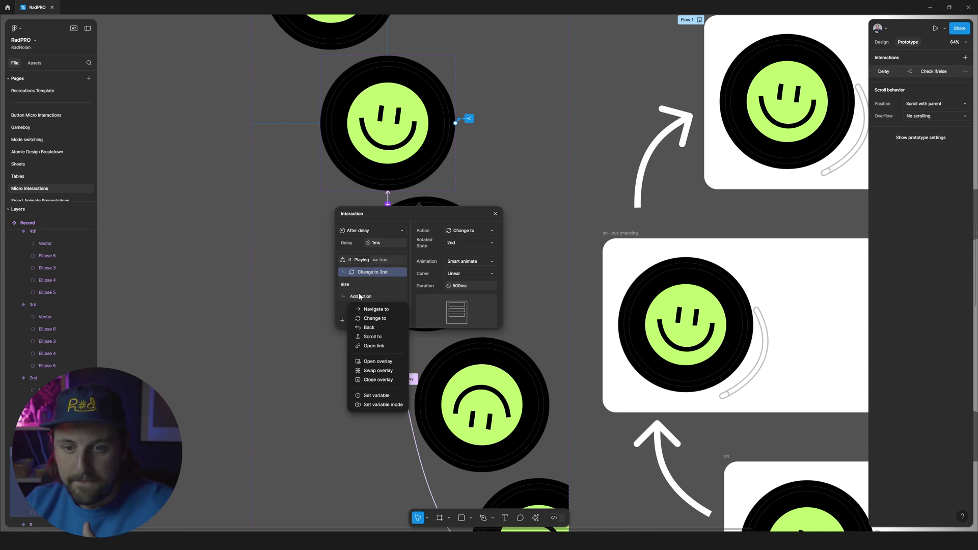
pyautogui.click(375, 320)
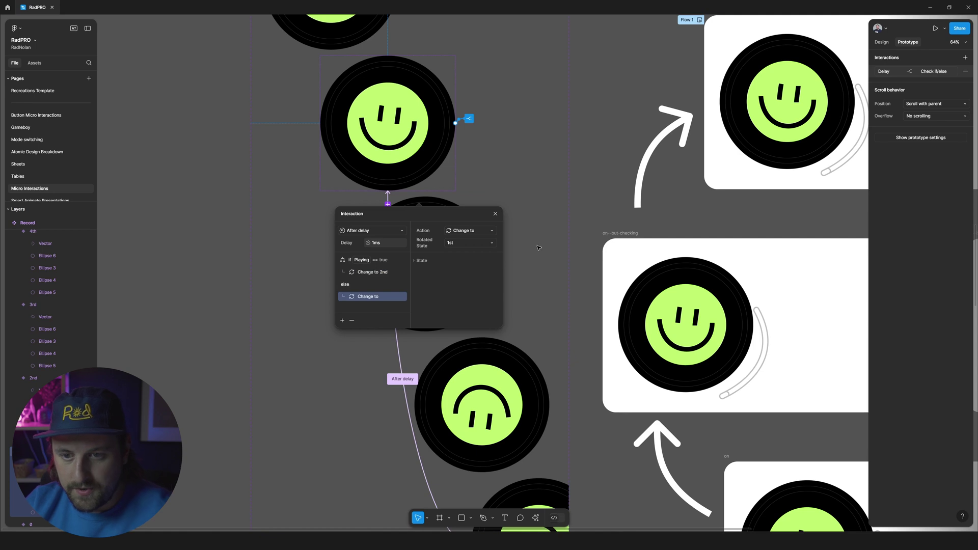
pyautogui.press('-')
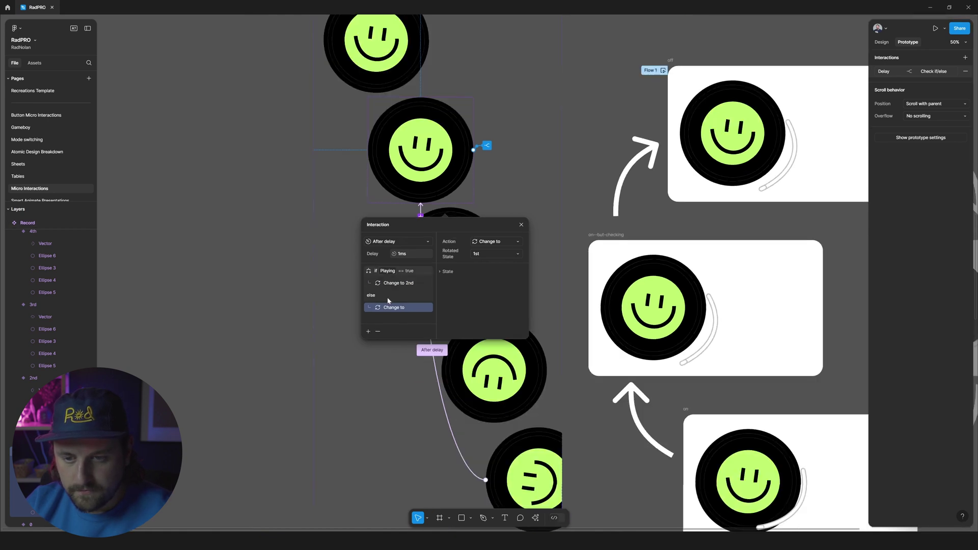
pyautogui.click(485, 253)
pyautogui.click(489, 291)
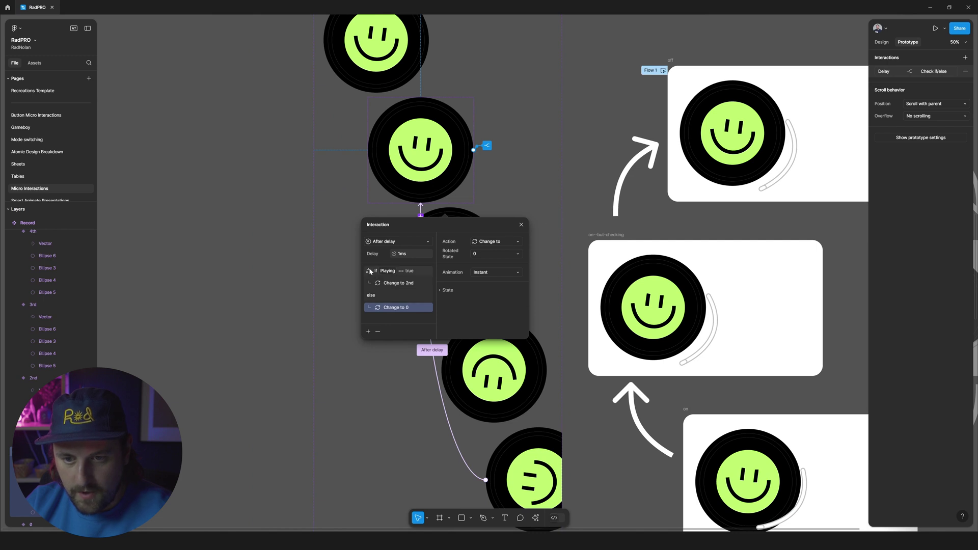
pyautogui.click(403, 271)
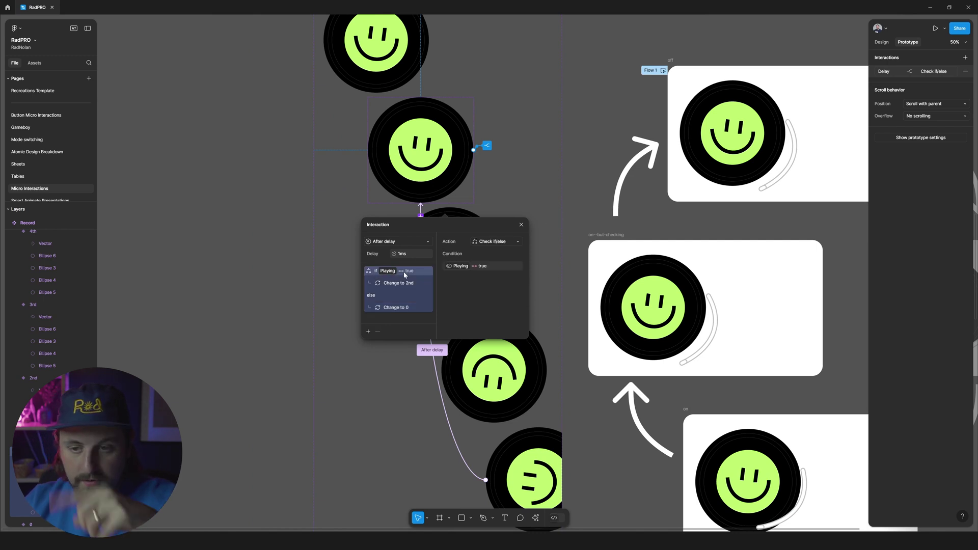
pyautogui.hscroll(3, 745, 312)
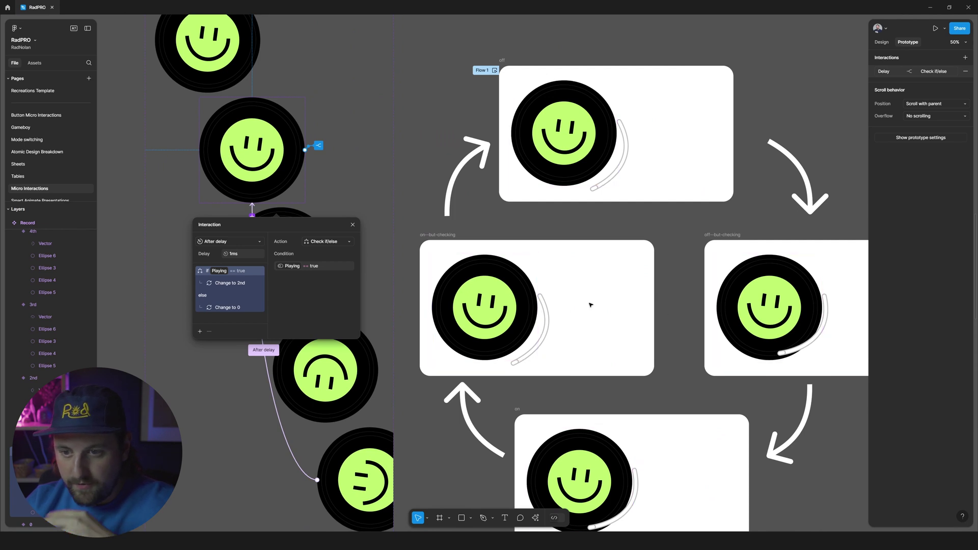
pyautogui.hscroll(-1, 591, 305)
pyautogui.hscroll(-5, 445, 270)
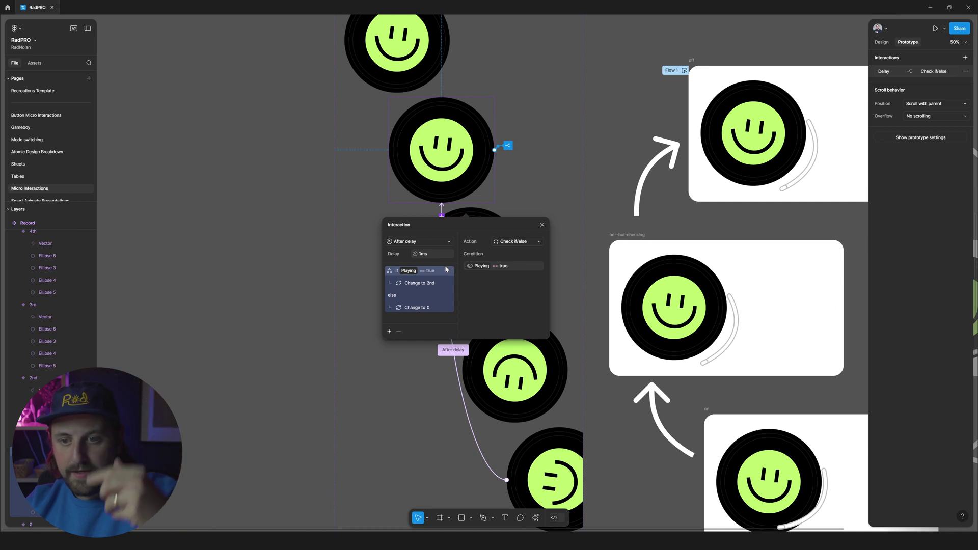
# Add a Check if/else action with the condition Playing == true to the 2nd variant's After delay interaction
pyautogui.press('Escape')
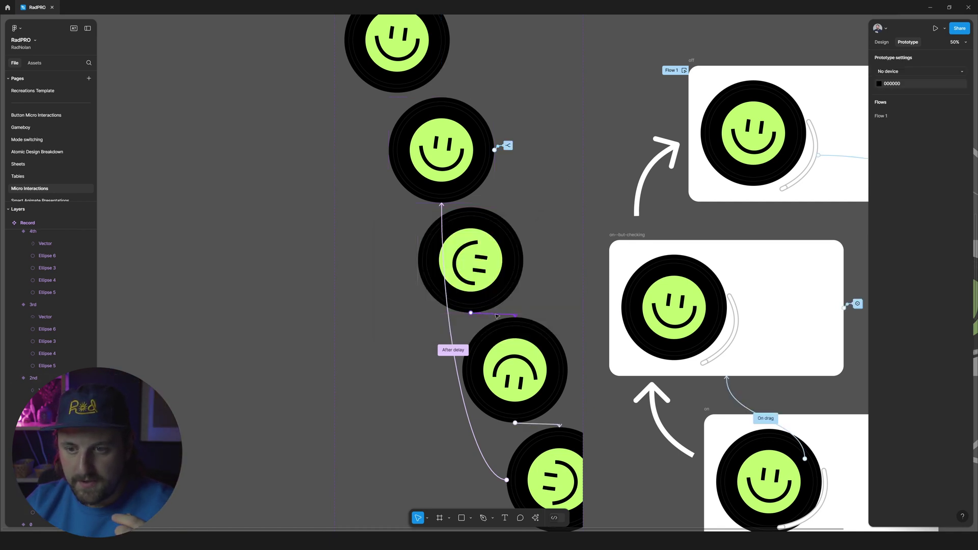
pyautogui.click(497, 316)
pyautogui.click(454, 495)
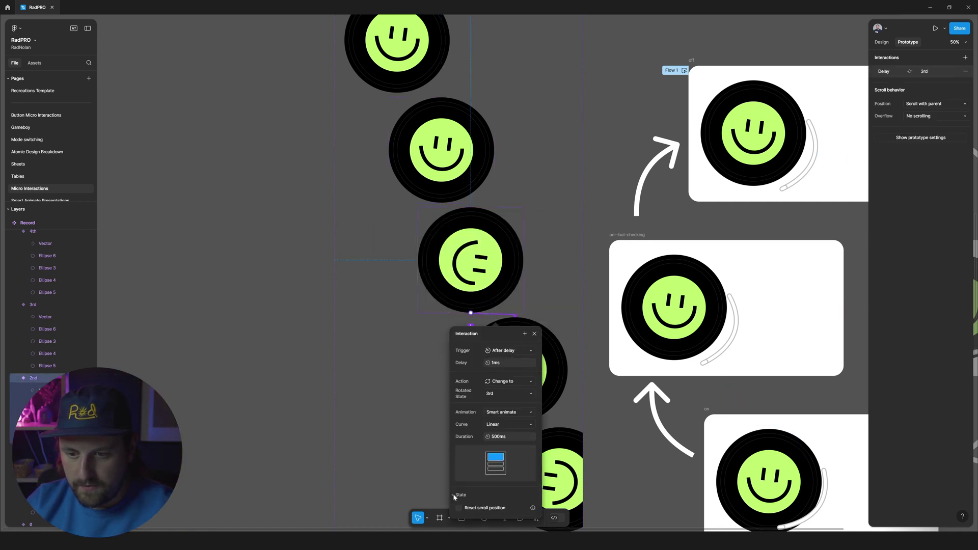
pyautogui.click(461, 494)
pyautogui.click(524, 333)
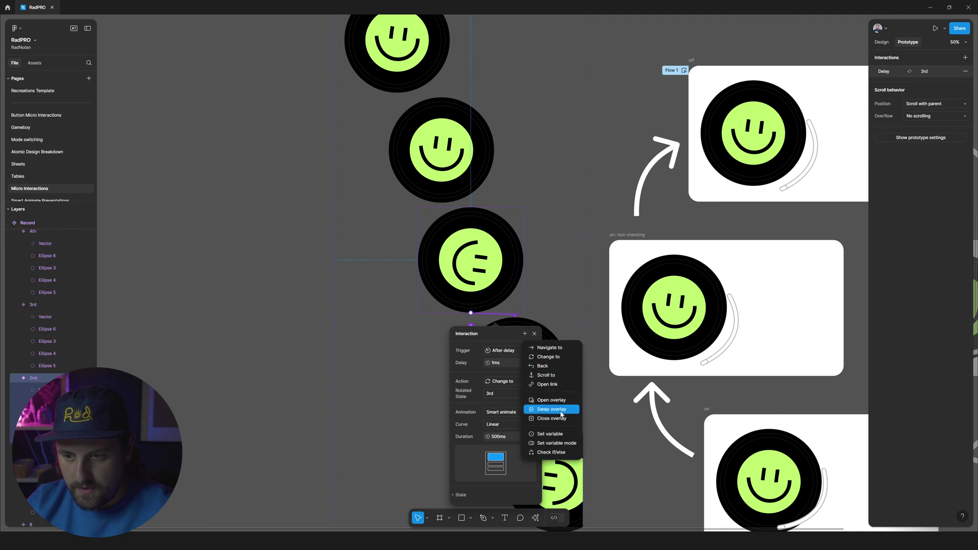
pyautogui.click(551, 452)
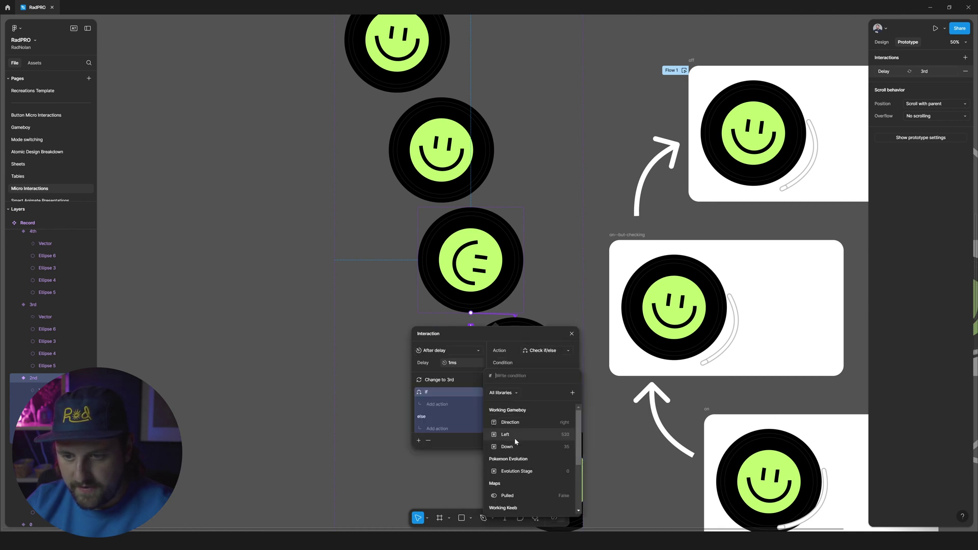
pyautogui.write('play')
pyautogui.click(527, 413)
pyautogui.click(527, 413)
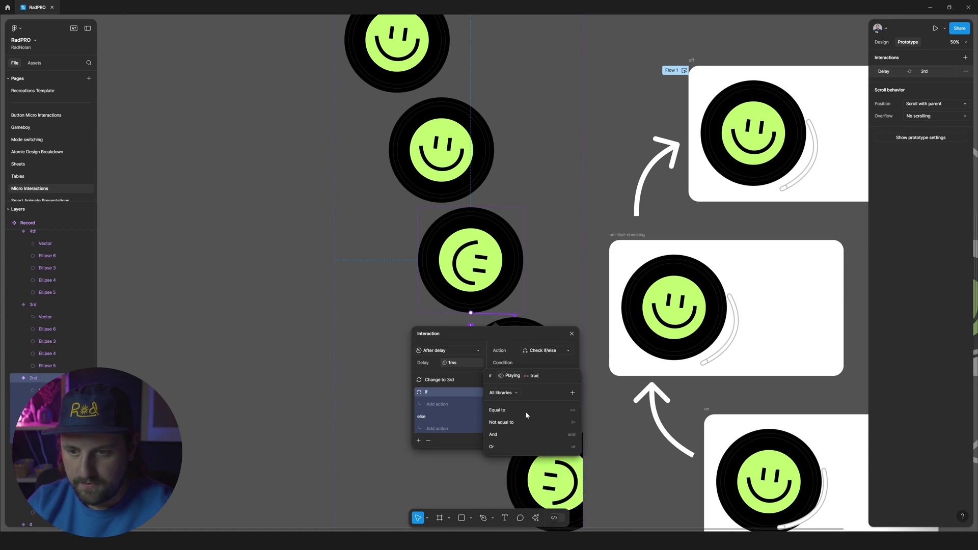
pyautogui.click(526, 411)
# Move the 2nd variant's Change to 3rd into the if branch and add an else Change to action with Rotated State 0
pyautogui.click(435, 385)
pyautogui.moveTo(436, 391); pyautogui.dragTo(438, 413)
pyautogui.click(441, 417)
pyautogui.click(441, 418)
pyautogui.click(441, 417)
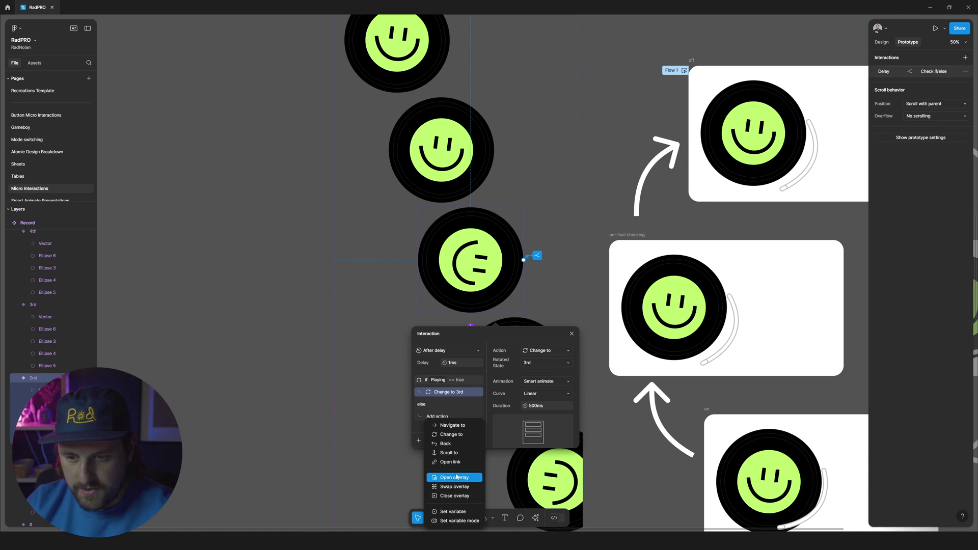
pyautogui.click(451, 435)
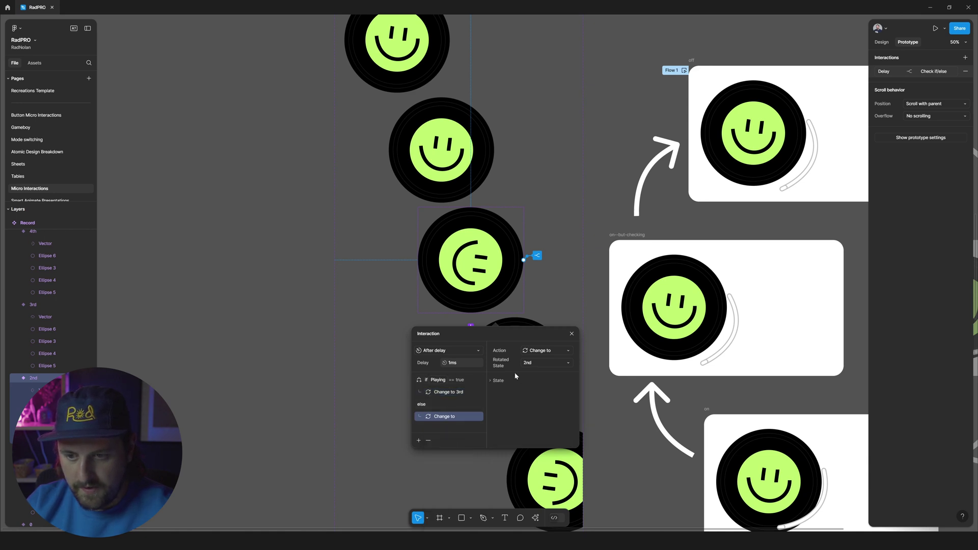
pyautogui.click(532, 363)
pyautogui.click(548, 389)
pyautogui.scroll(-2, 362, 333)
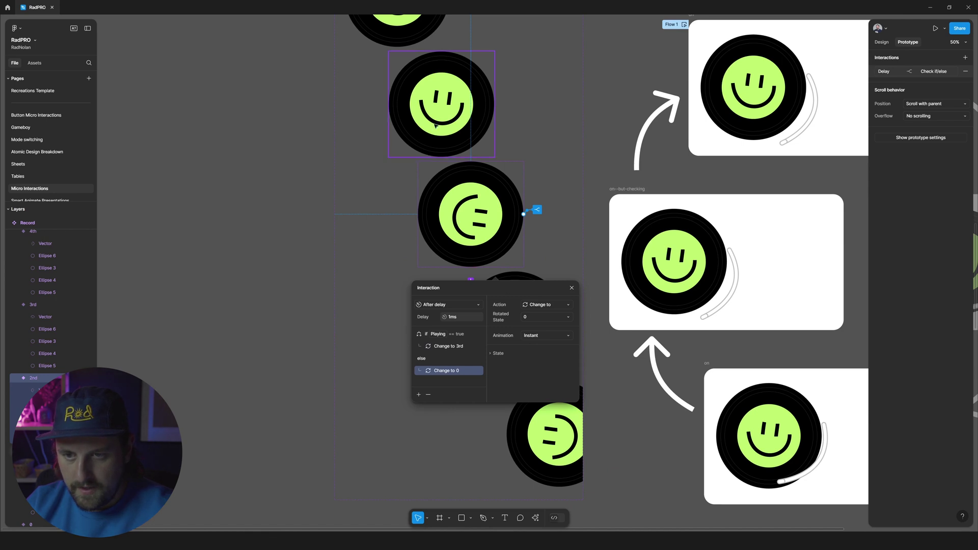
# Set the animation of the 1st variant's else action, Change to 0, to Smart animate
pyautogui.click(437, 132)
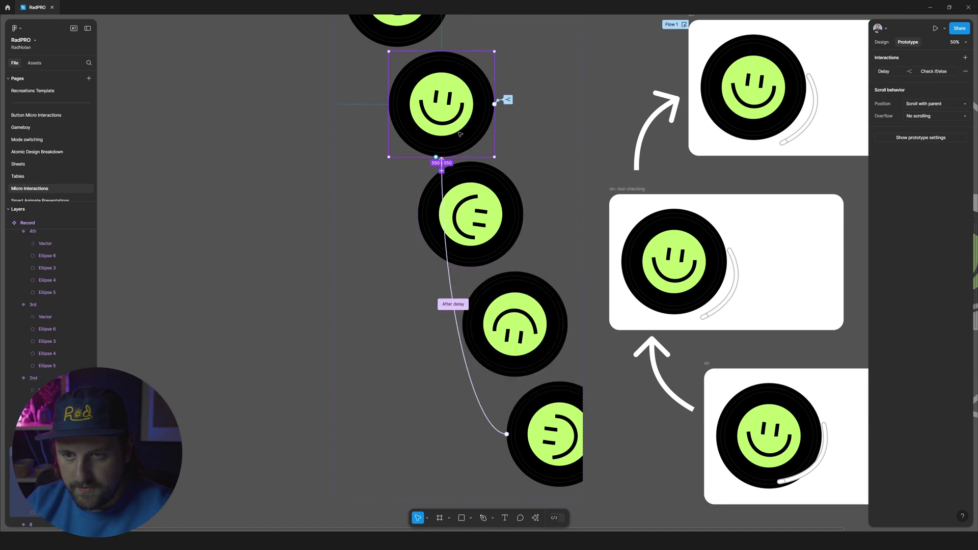
pyautogui.click(508, 100)
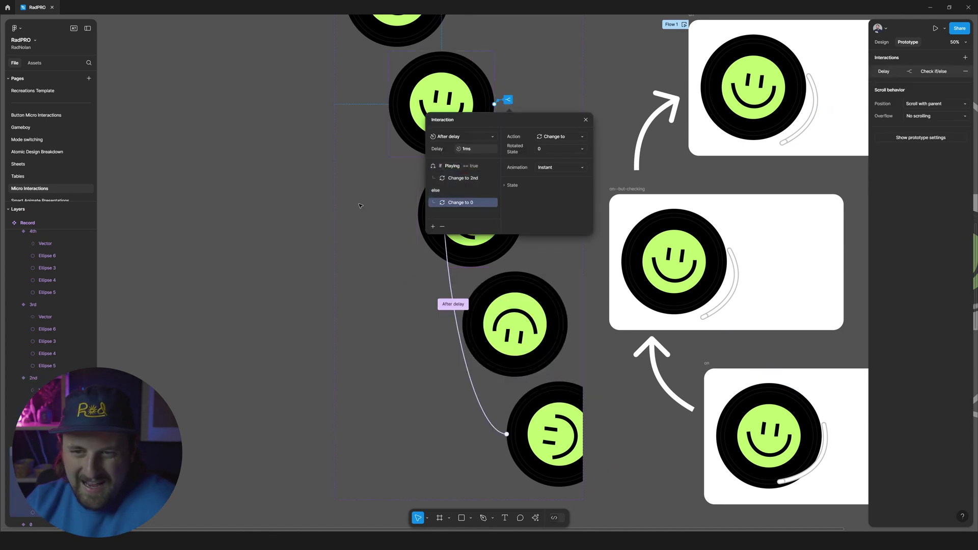
pyautogui.click(514, 103)
pyautogui.click(511, 101)
pyautogui.click(465, 203)
pyautogui.click(567, 169)
pyautogui.click(553, 186)
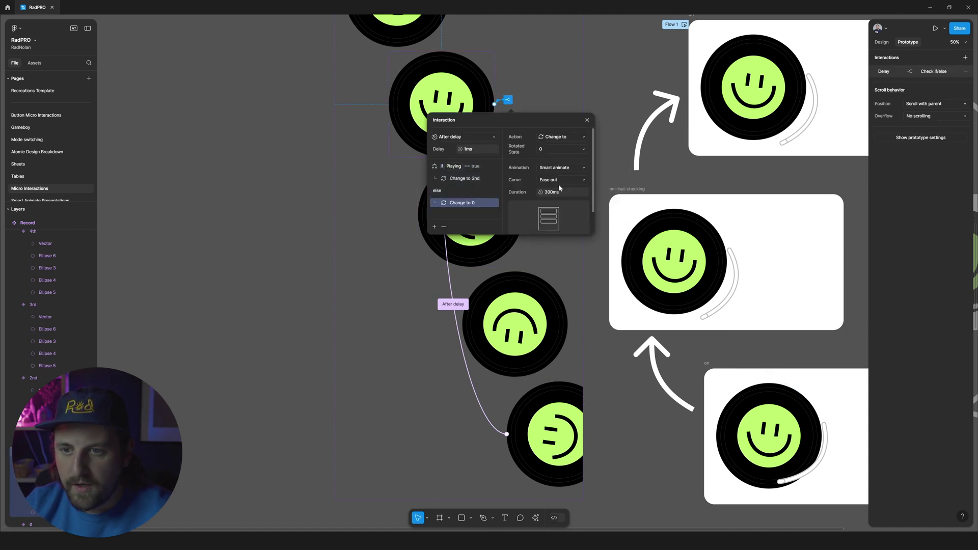
pyautogui.press('Escape')
# Set the animation of the 2nd variant's else action, Change to 0, to Smart animate
pyautogui.click(535, 212)
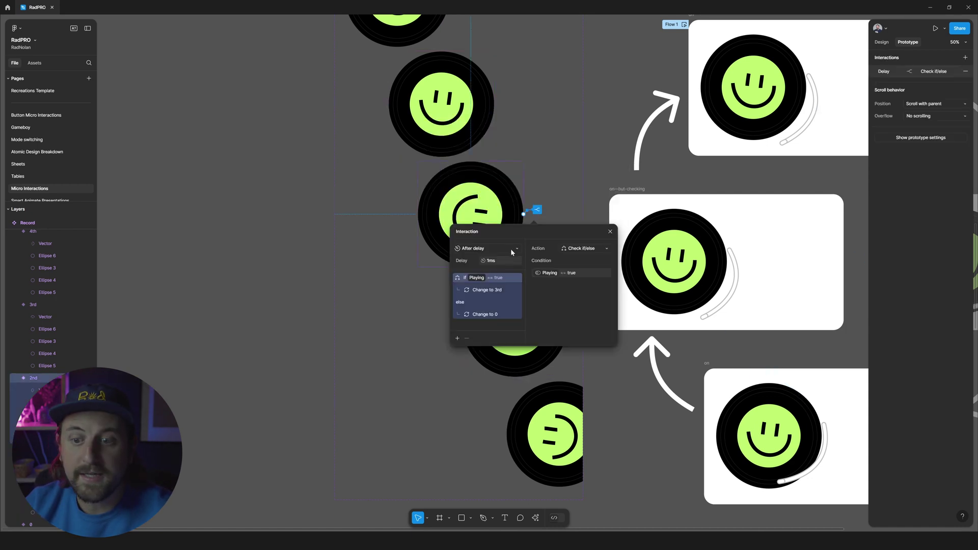
pyautogui.click(482, 318)
pyautogui.click(585, 279)
pyautogui.click(581, 297)
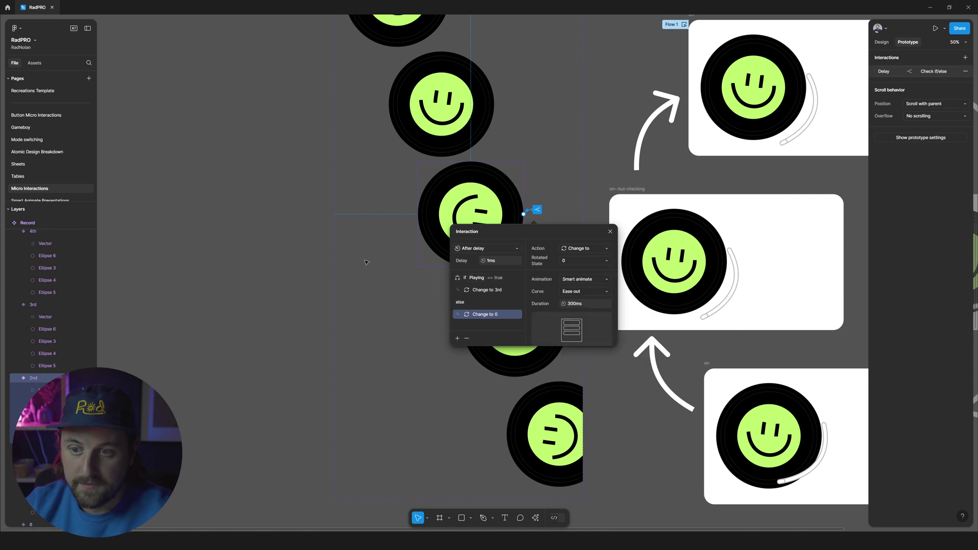
# Add a Check if/else action with the condition Playing == true to the 3rd variant's After delay interaction
pyautogui.click(548, 324)
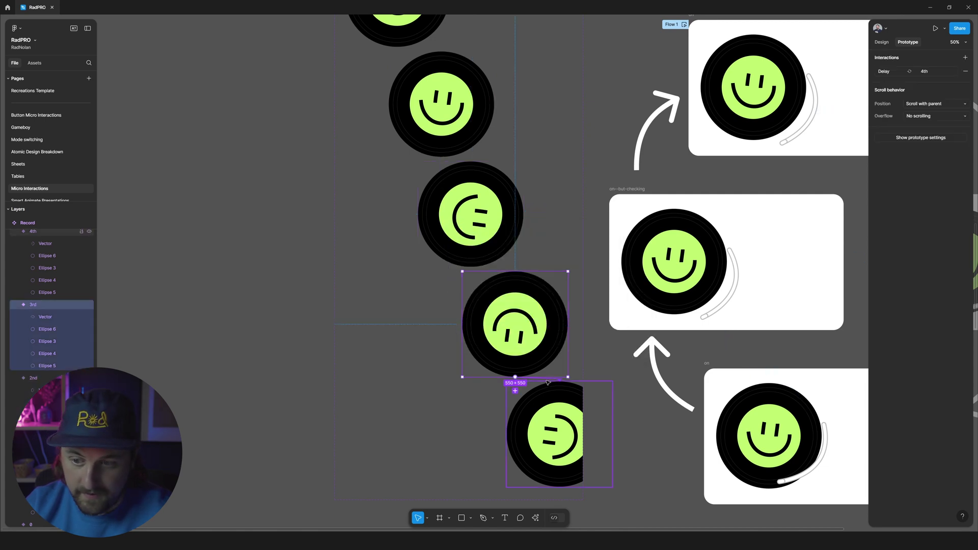
pyautogui.click(524, 378)
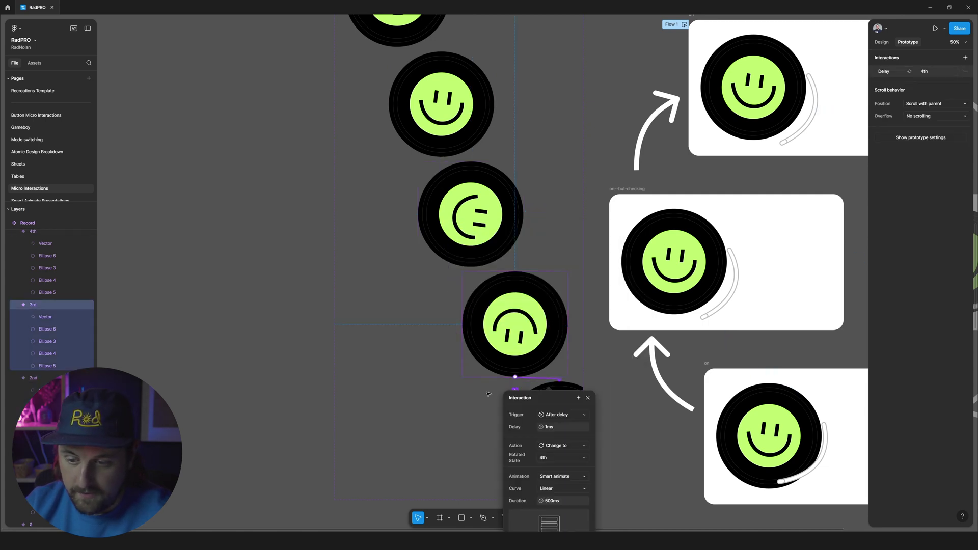
pyautogui.click(579, 398)
pyautogui.click(593, 512)
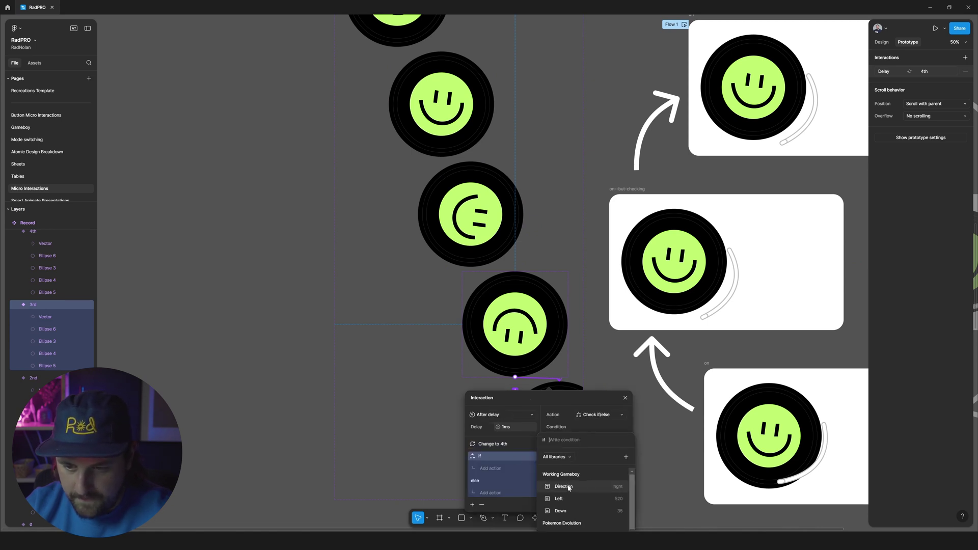
pyautogui.click(569, 486)
pyautogui.write('= true')
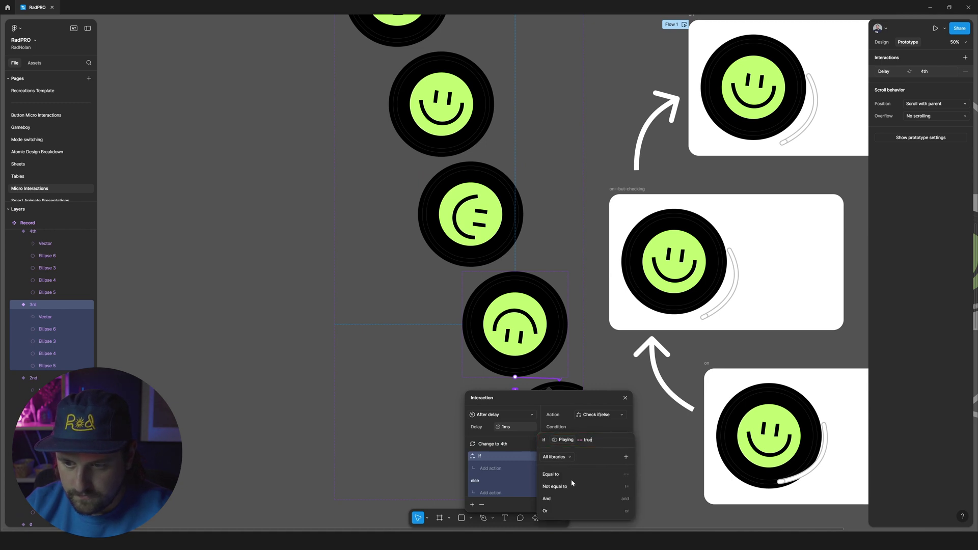
pyautogui.press('Return')
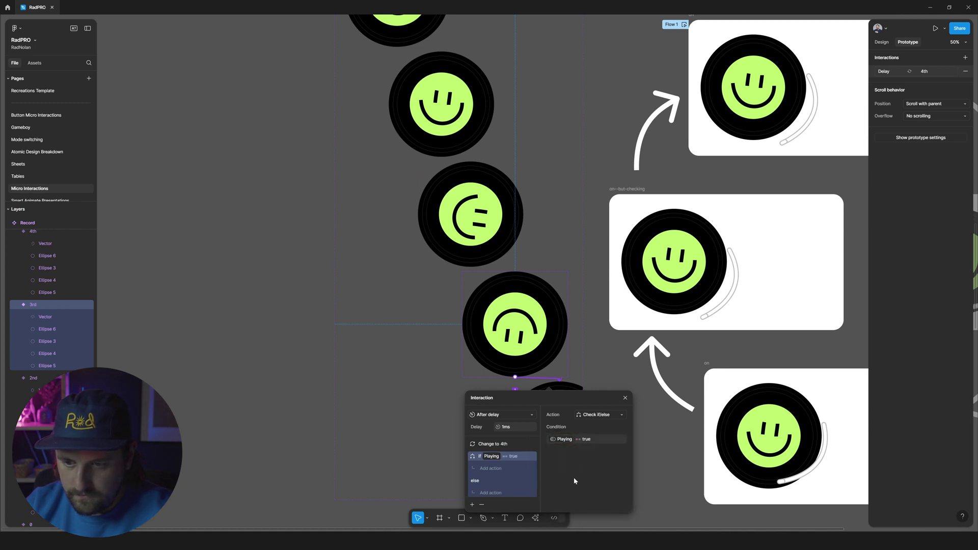
# Move the 3rd variant's Change to 4th into the if branch and add an else Change to 4th action with Smart animate
pyautogui.moveTo(491, 444); pyautogui.dragTo(493, 467)
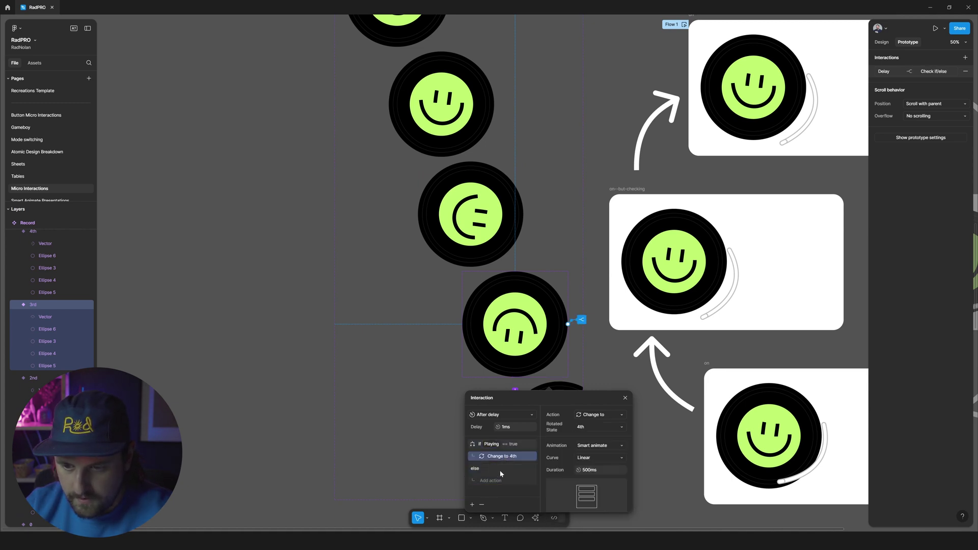
pyautogui.click(497, 481)
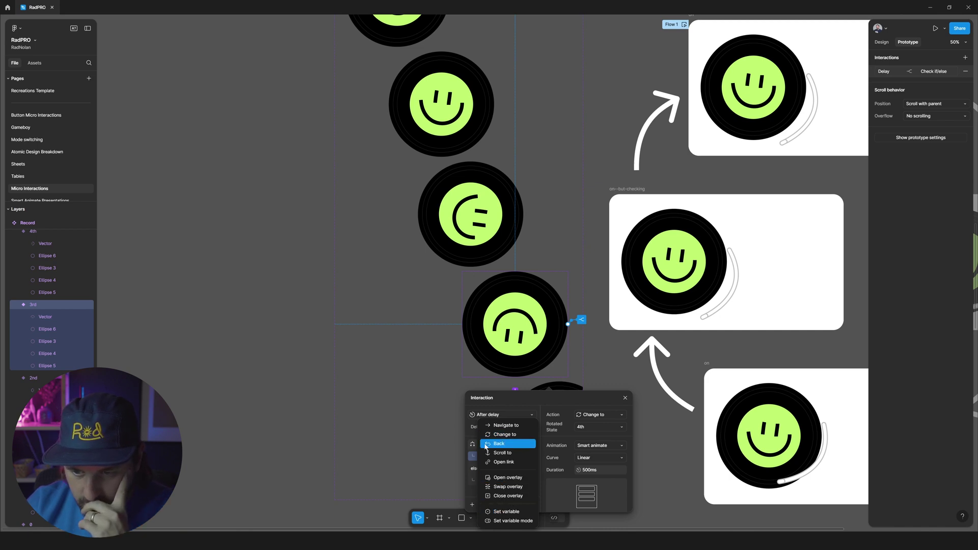
pyautogui.click(504, 434)
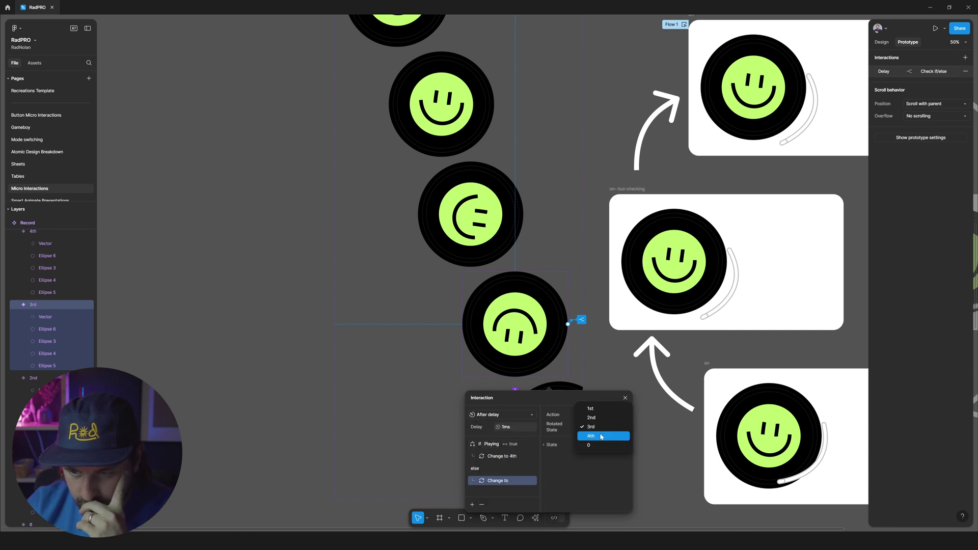
pyautogui.click(601, 436)
pyautogui.click(598, 446)
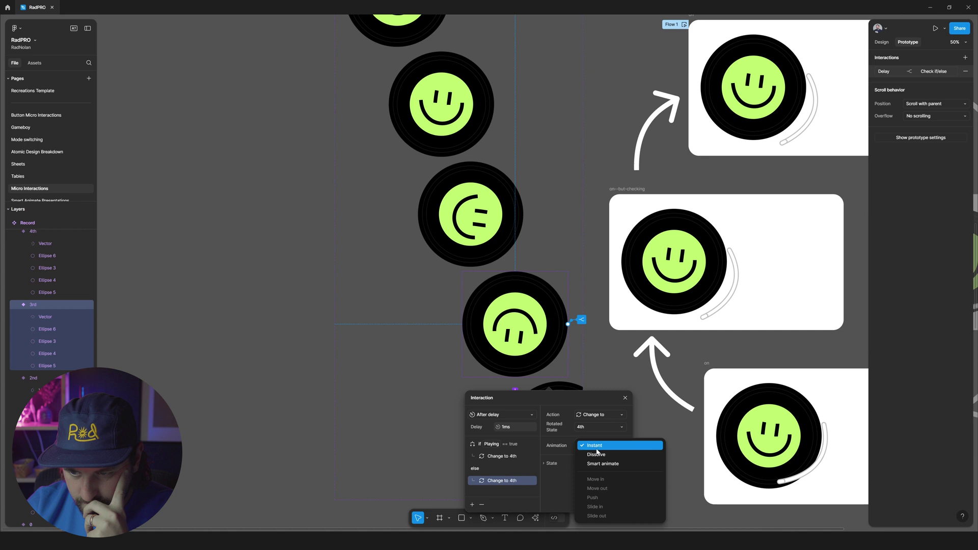
pyautogui.click(603, 464)
pyautogui.press('Escape')
# Add a Check if/else action with the condition Playing == true to the 4th variant's After delay interaction
pyautogui.click(455, 306)
pyautogui.click(455, 306)
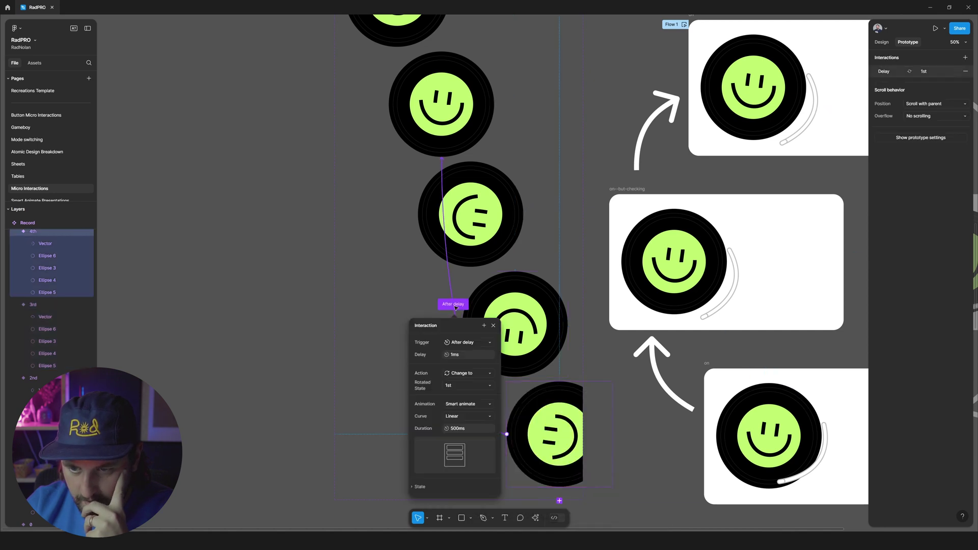
pyautogui.click(482, 326)
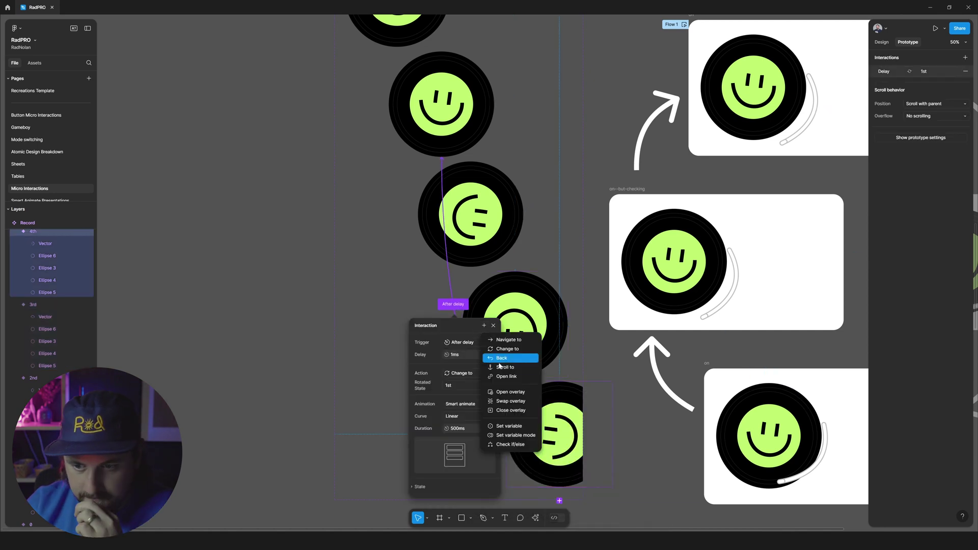
pyautogui.click(510, 444)
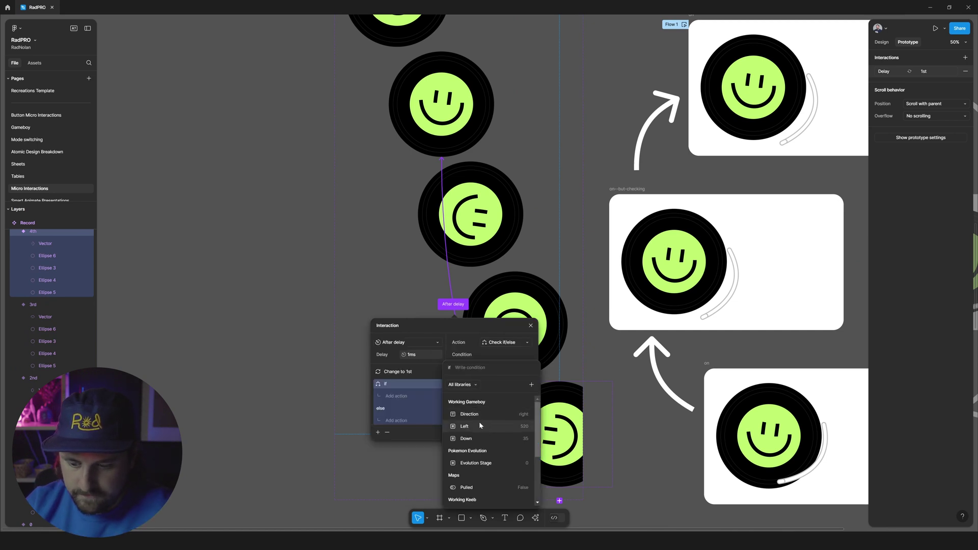
pyautogui.write('play')
pyautogui.click(468, 402)
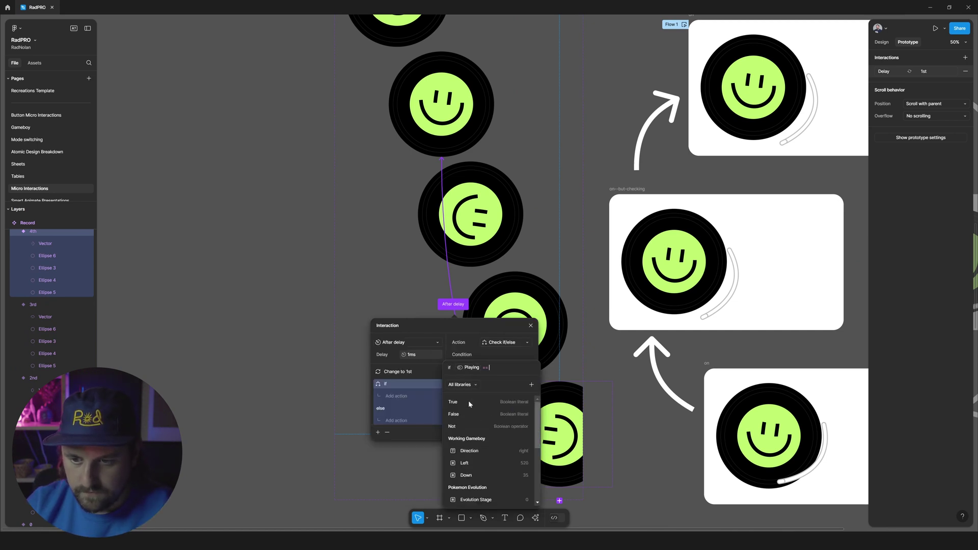
pyautogui.click(471, 402)
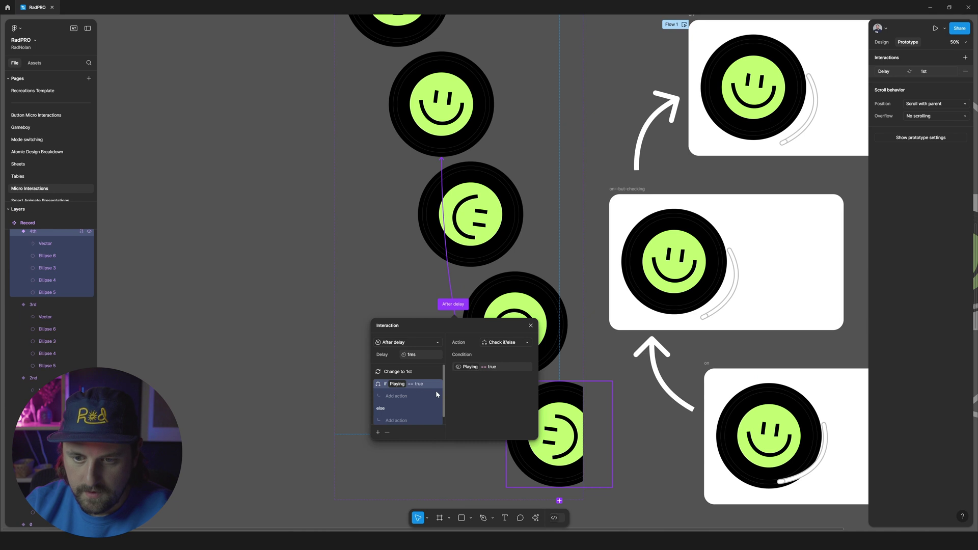
# Move the 4th variant's Change to 1st into the if branch and add an else Change to 0 action with Smart animate
pyautogui.moveTo(408, 373); pyautogui.dragTo(406, 388)
pyautogui.click(396, 408)
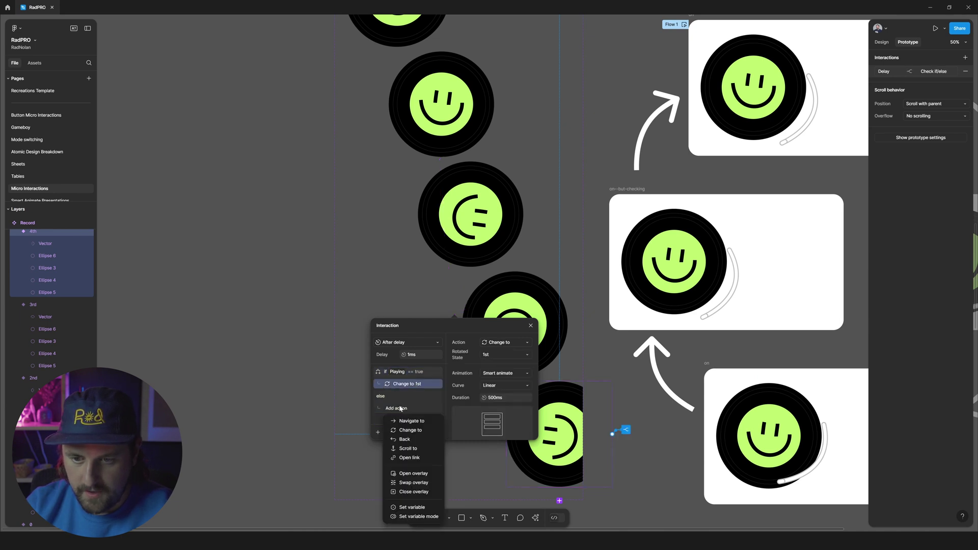
pyautogui.click(417, 431)
pyautogui.click(504, 354)
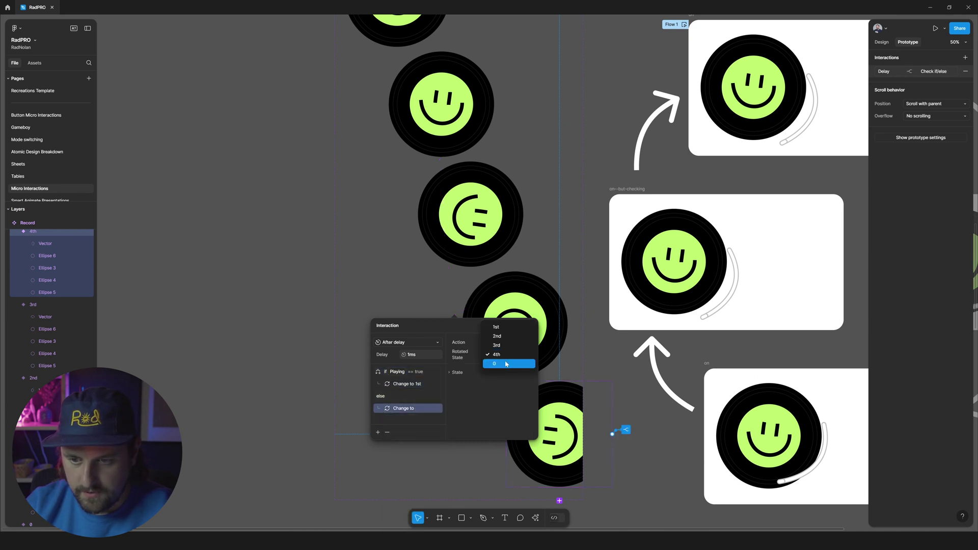
pyautogui.click(490, 366)
pyautogui.click(489, 375)
pyautogui.click(486, 389)
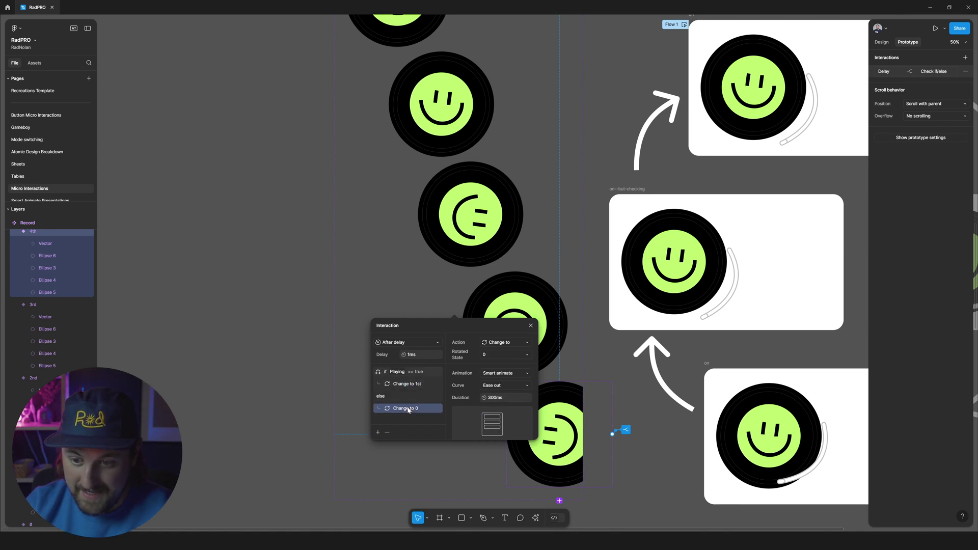
pyautogui.press('Escape')
# Check the Rotated State property of the Record instance in the off frame
pyautogui.scroll(-5, 338, 267)
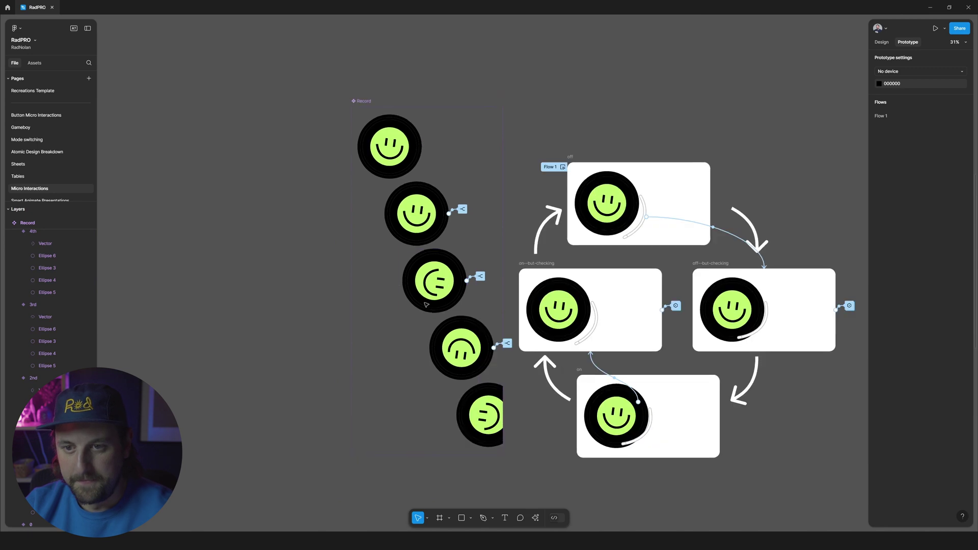
pyautogui.hscroll(3, 413, 244)
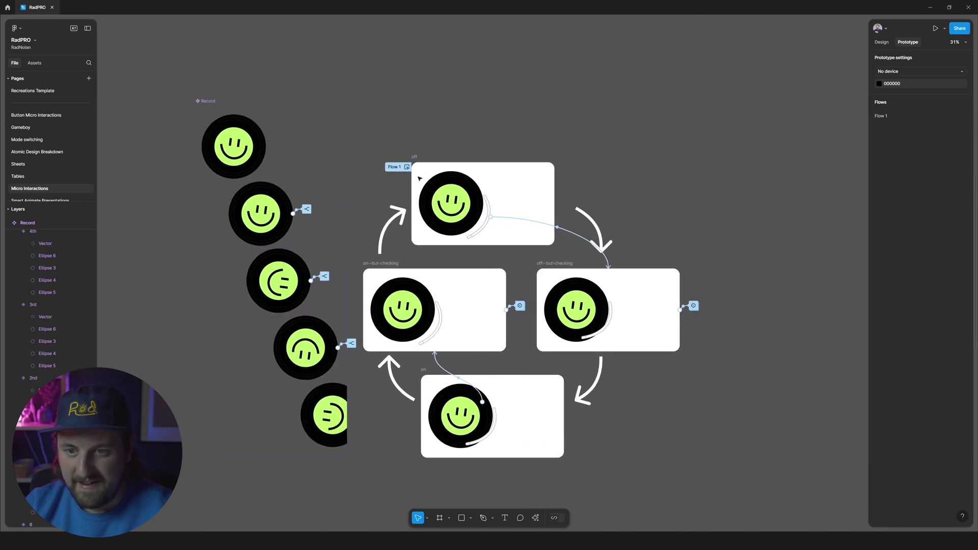
pyautogui.click(402, 310)
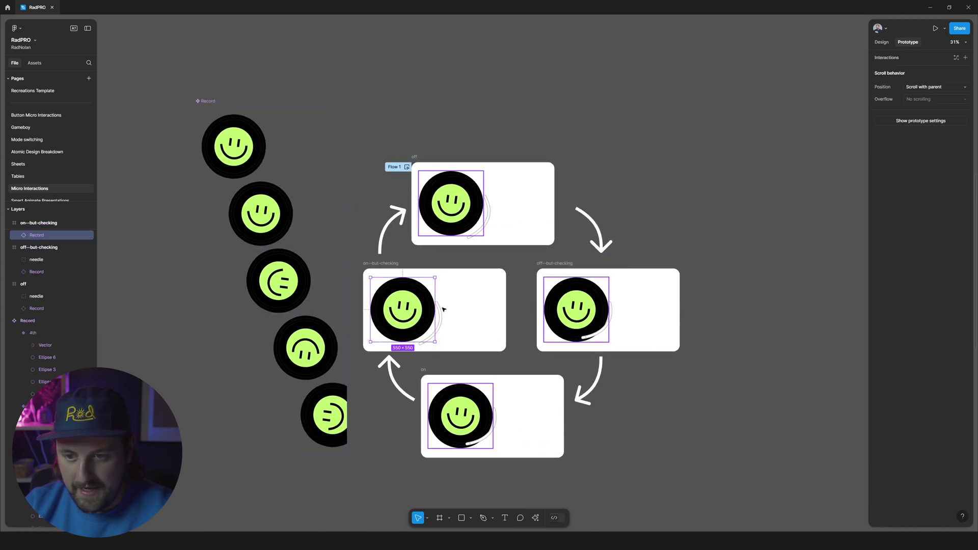
pyautogui.click(451, 203)
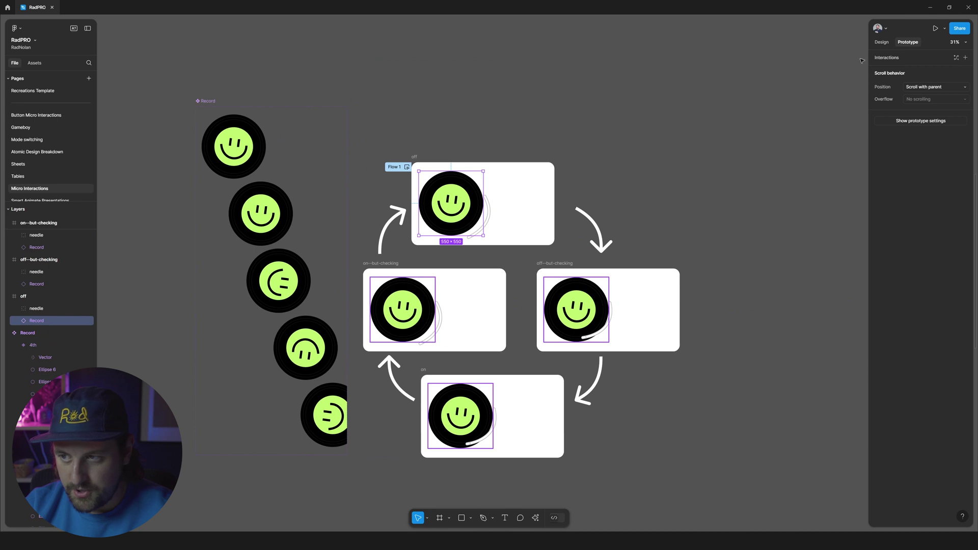
pyautogui.click(882, 43)
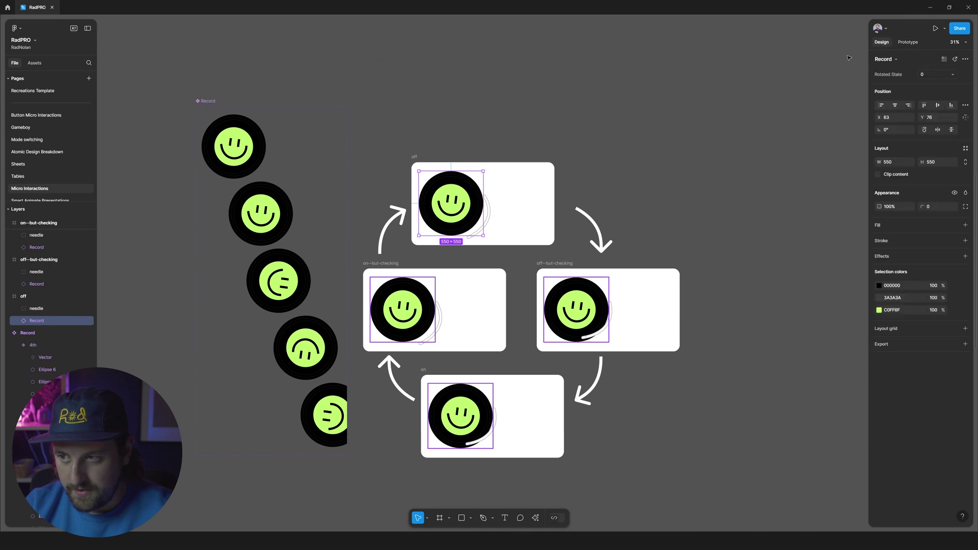
# Preview the off frame and test moving the needle on and off the record repeatedly
pyautogui.click(411, 157)
pyautogui.hotkey('shift', 'space')
pyautogui.moveTo(333, 325); pyautogui.dragTo(285, 295)
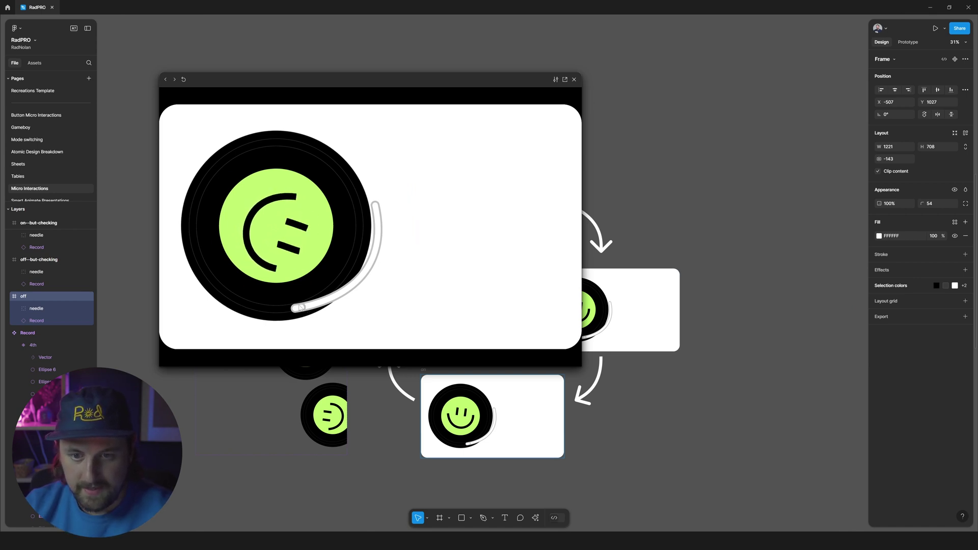
pyautogui.moveTo(300, 308); pyautogui.dragTo(346, 327)
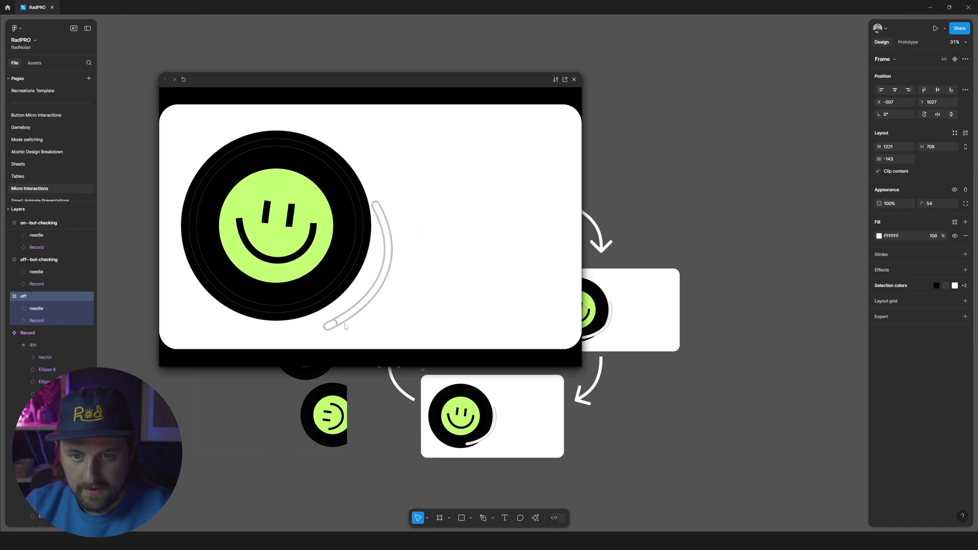
pyautogui.moveTo(337, 326); pyautogui.dragTo(301, 305)
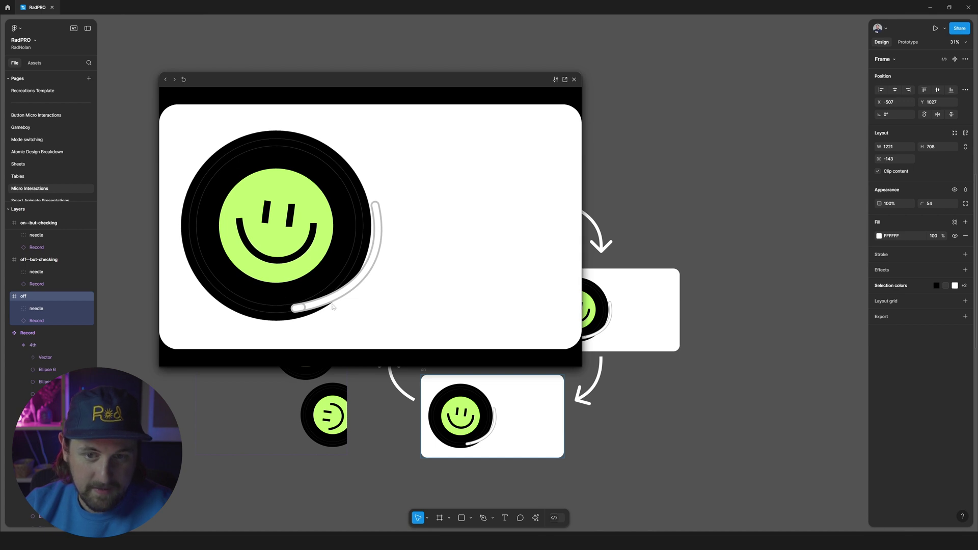
pyautogui.moveTo(339, 325); pyautogui.dragTo(300, 309)
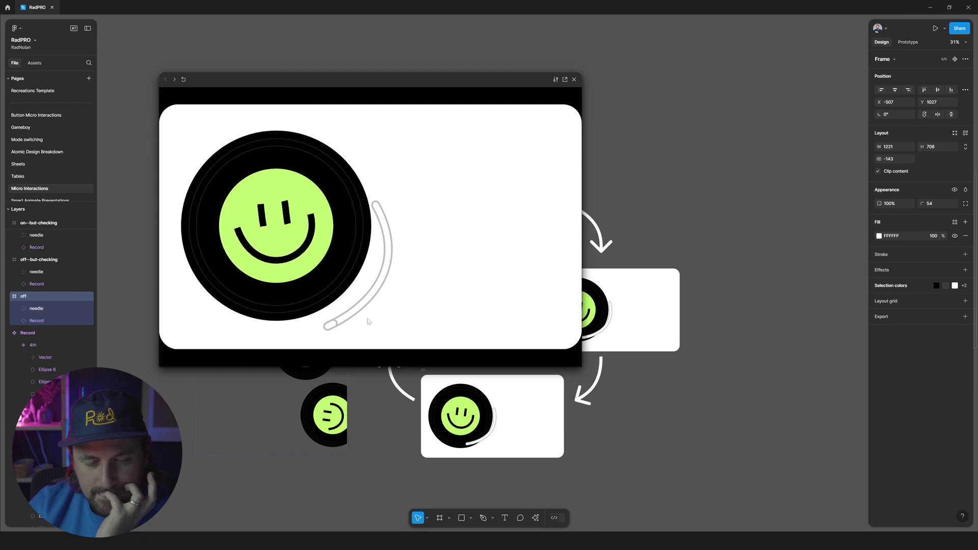
pyautogui.moveTo(330, 326); pyautogui.dragTo(262, 283)
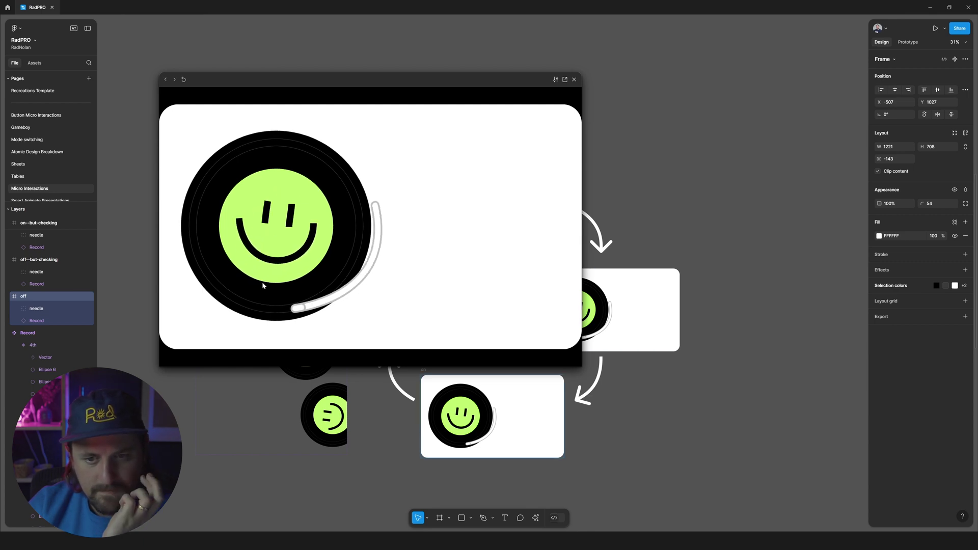
pyautogui.click(314, 316)
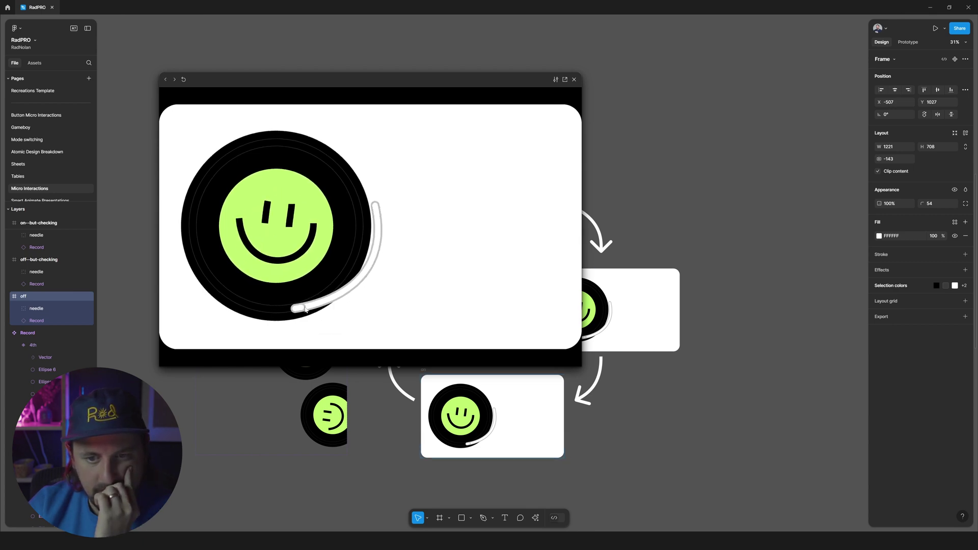
pyautogui.click(332, 321)
pyautogui.click(347, 322)
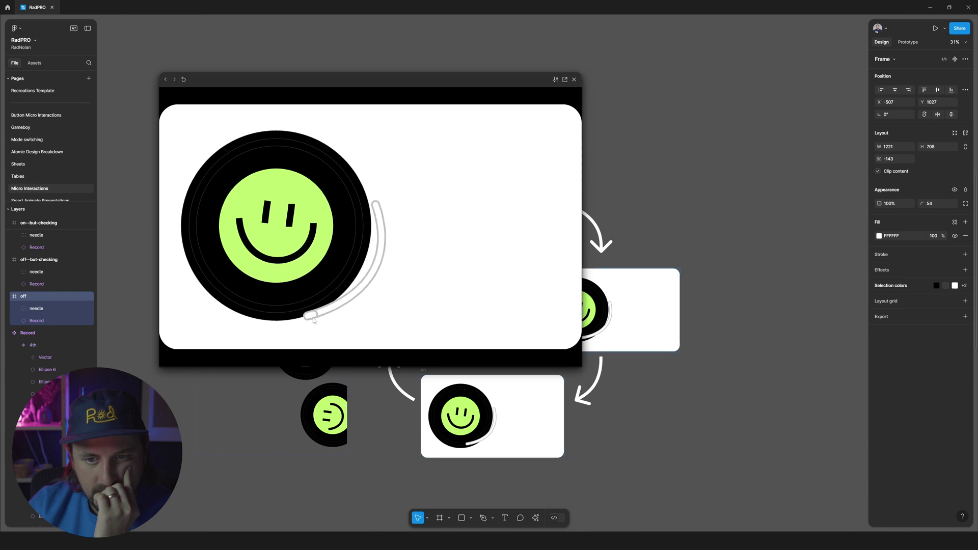
pyautogui.click(575, 79)
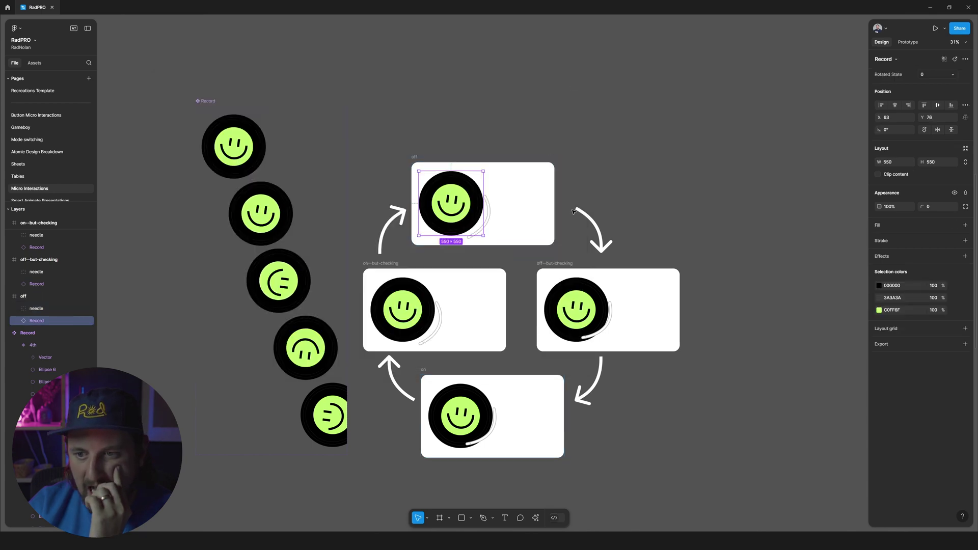
# Inspect the needle's On drag interaction that leads from the off frame to off--but-checking
pyautogui.click(594, 224)
pyautogui.click(571, 190)
pyautogui.hotkey('shift', 'e')
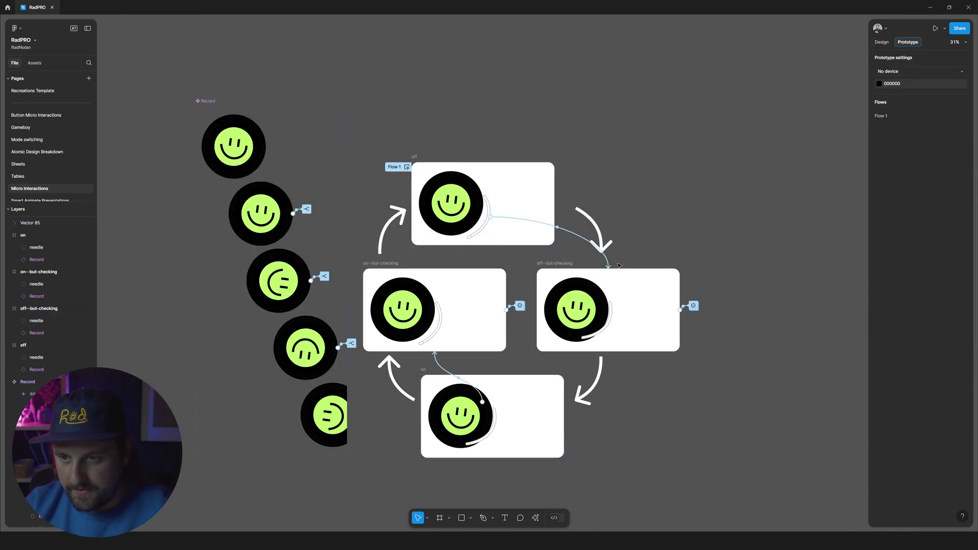
pyautogui.click(560, 230)
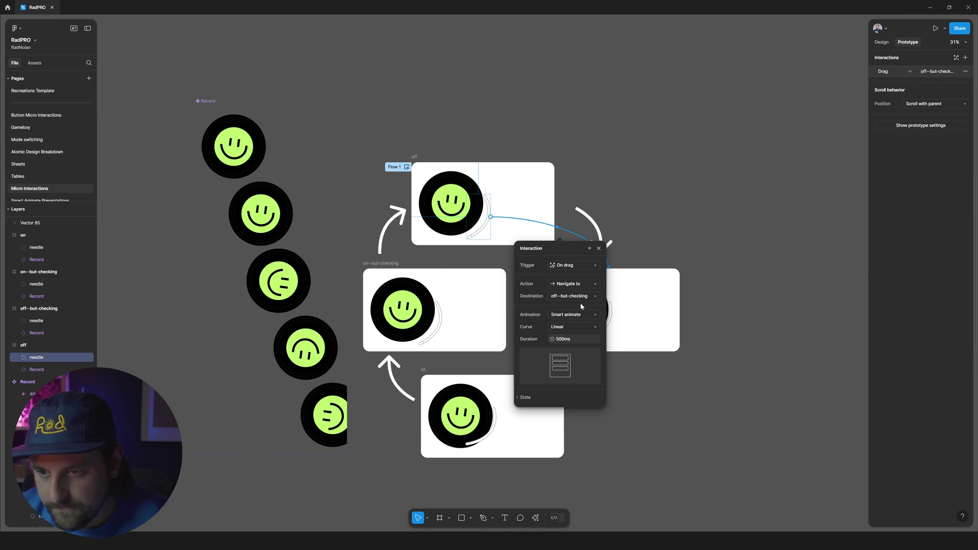
pyautogui.press('Escape')
# Add a text layer reading "Playing" in the off frame beside the record
pyautogui.press('t')
pyautogui.click(510, 182)
pyautogui.write('asdf')
pyautogui.press('Escape')
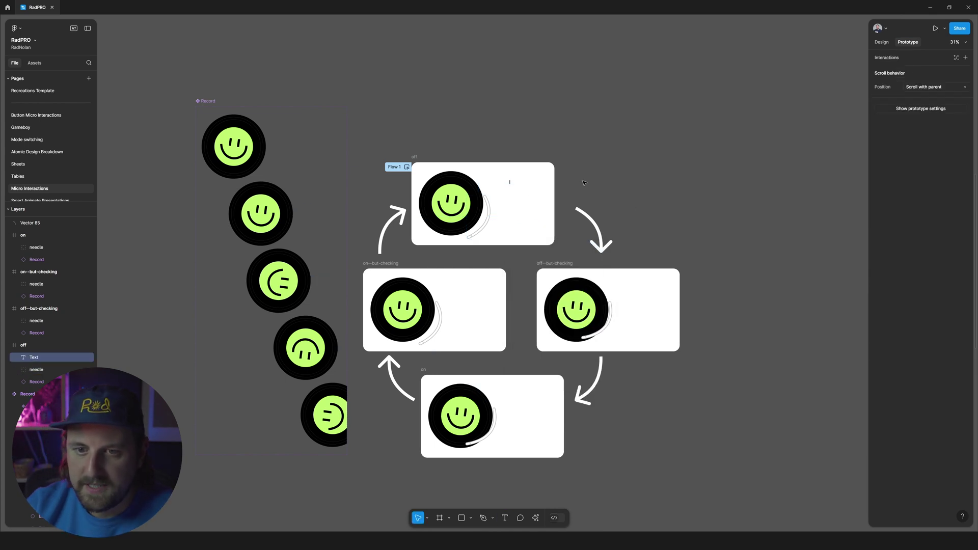
pyautogui.scroll(3, 579, 182)
pyautogui.write('Playing')
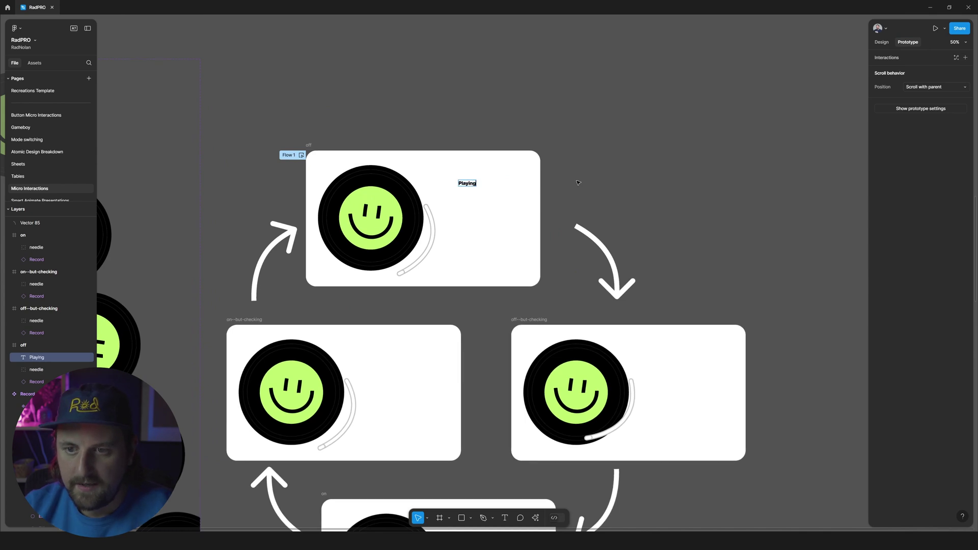
pyautogui.press('Escape')
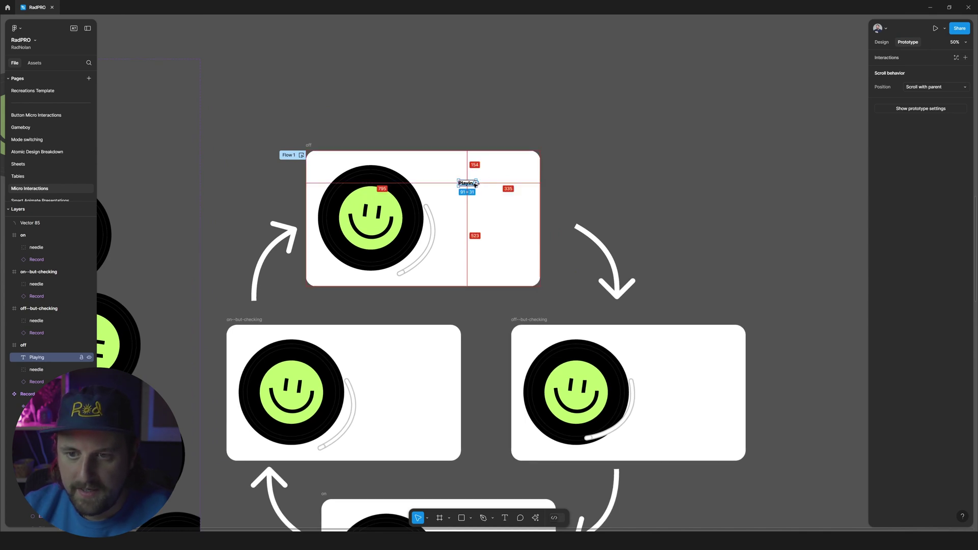
pyautogui.hotkey('alt', '8')
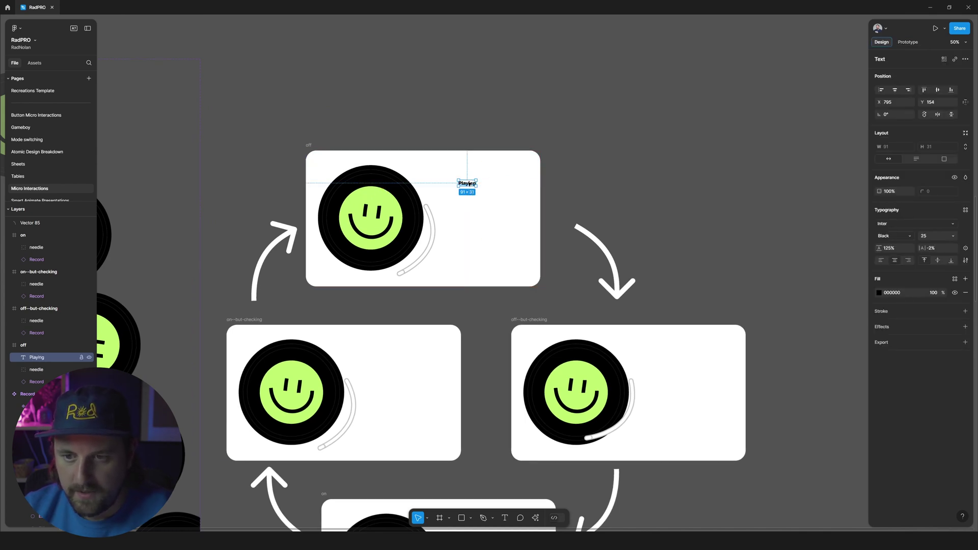
pyautogui.moveTo(470, 197); pyautogui.dragTo(469, 214)
pyautogui.click(910, 42)
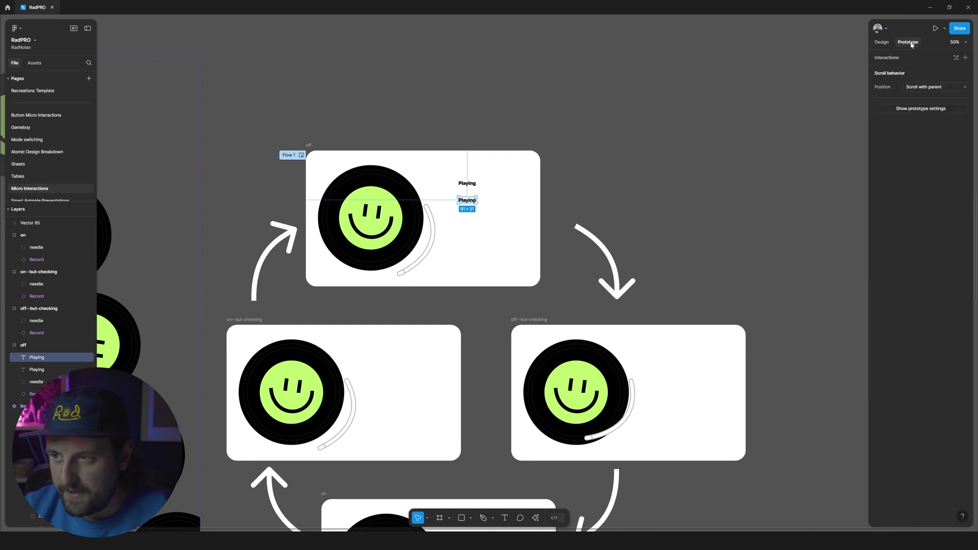
pyautogui.click(882, 42)
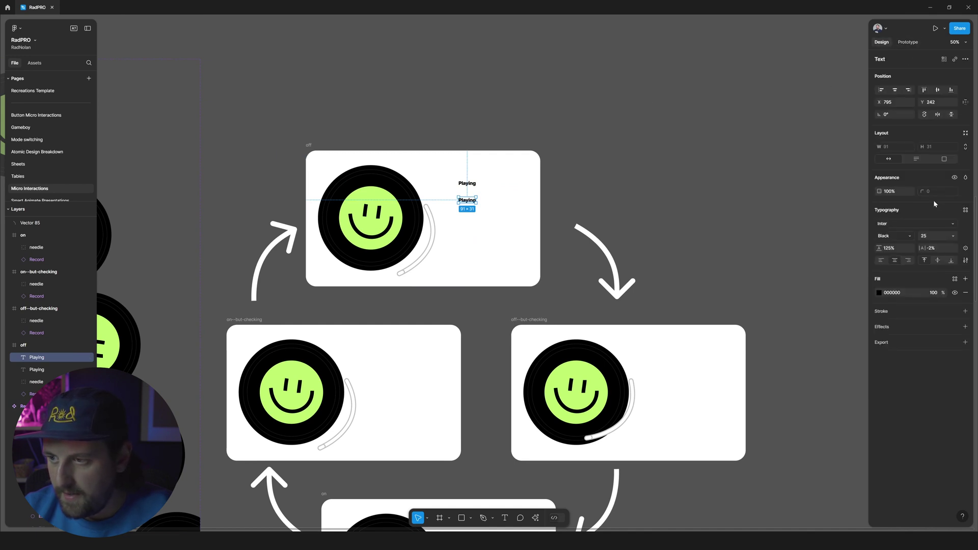
pyautogui.click(965, 248)
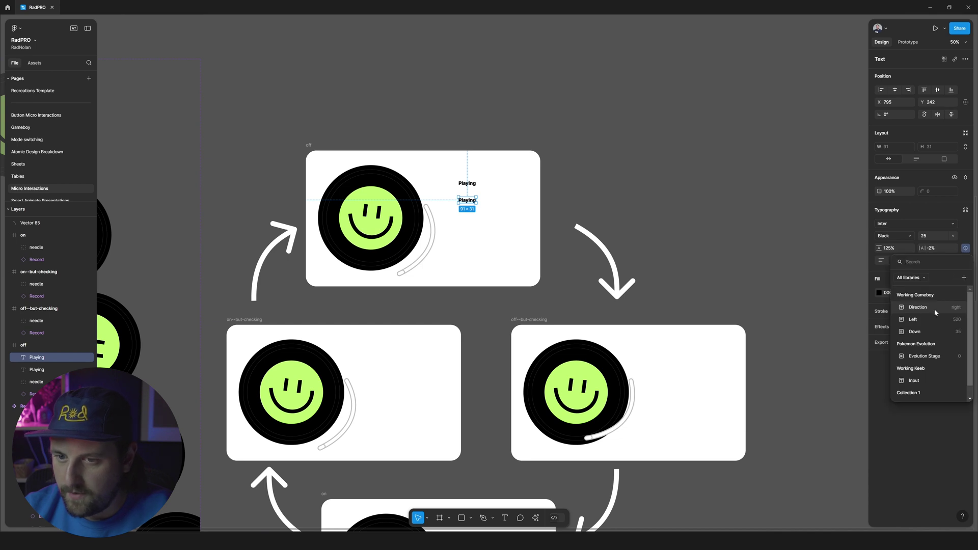
pyautogui.write('play')
pyautogui.press('BackSpace')
pyautogui.press('BackSpace')
pyautogui.press('BackSpace')
pyautogui.write('al')
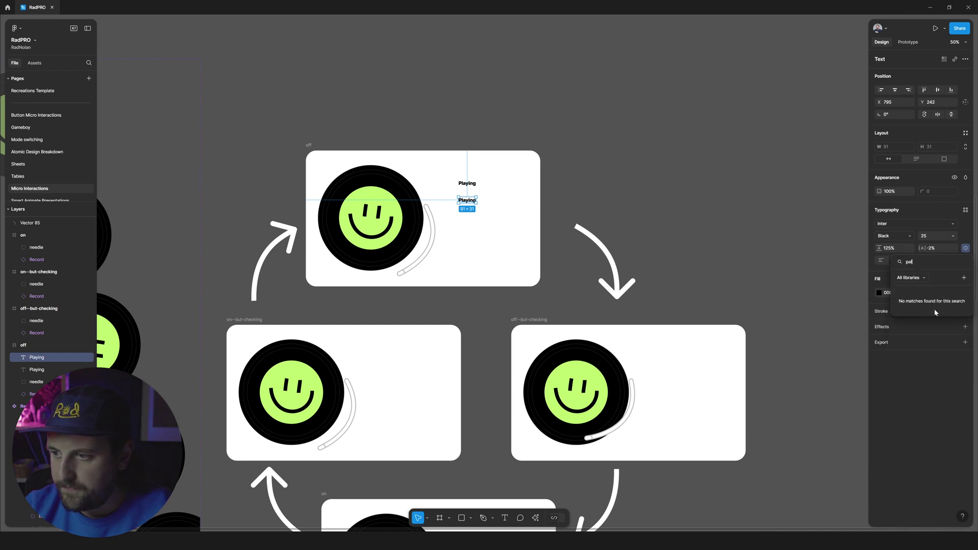
pyautogui.press('BackSpace')
pyautogui.write('la')
pyautogui.press('BackSpace')
pyautogui.press('BackSpace')
pyautogui.press('BackSpace')
pyautogui.press('Escape')
pyautogui.scroll(5, 468, 193)
pyautogui.press('Delete')
# Nudge the Playing text in the off frame and bind its visibility to the Playing variable from Micro Interactions
pyautogui.click(465, 179)
pyautogui.moveTo(471, 180); pyautogui.dragTo(465, 182)
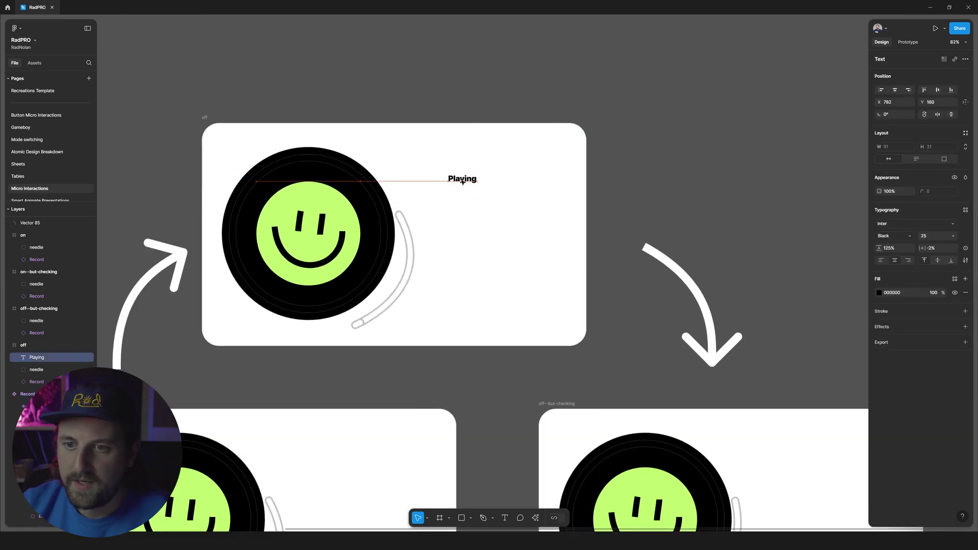
pyautogui.click(956, 178)
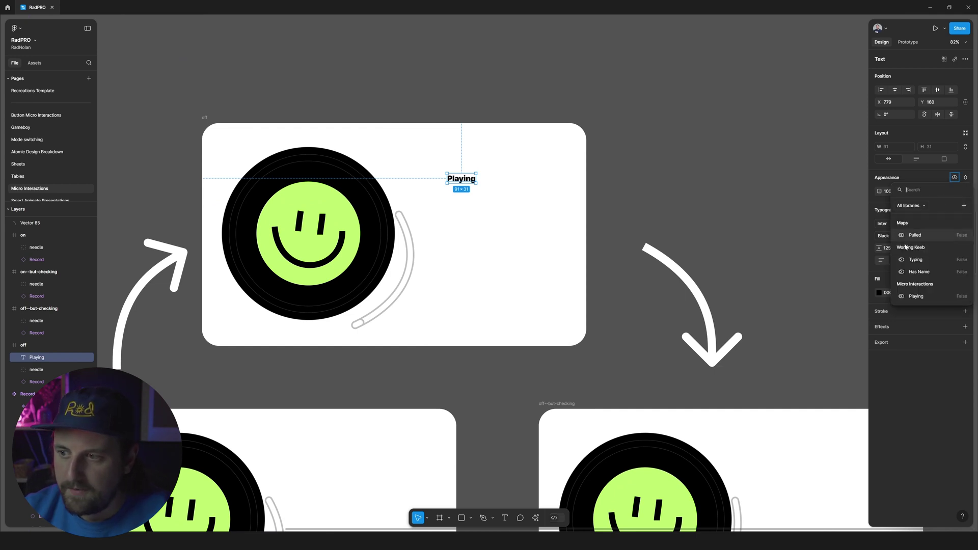
pyautogui.click(916, 296)
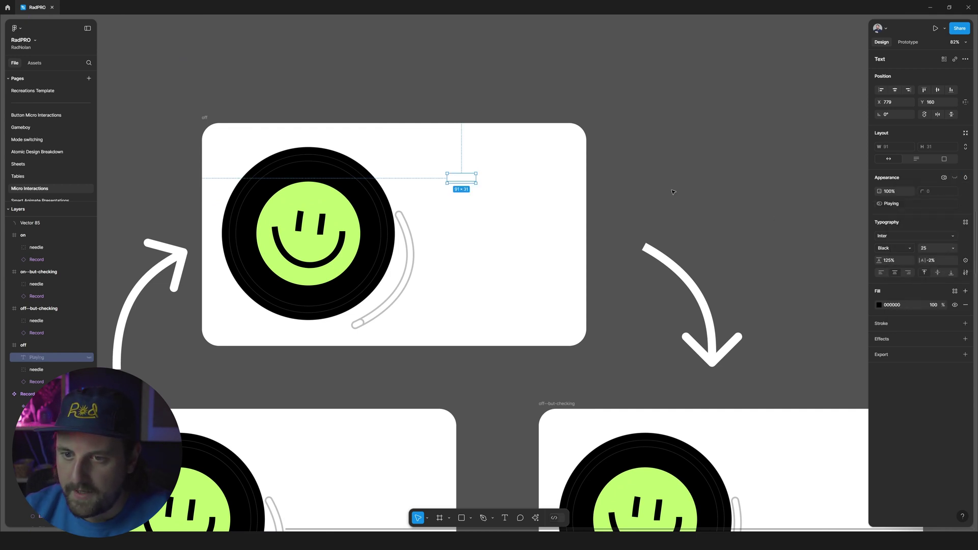
# Paste copies of the Playing text into the off--but-checking, on--but-checking and on frames
pyautogui.scroll(-3, 591, 176)
pyautogui.scroll(-3, 566, 303)
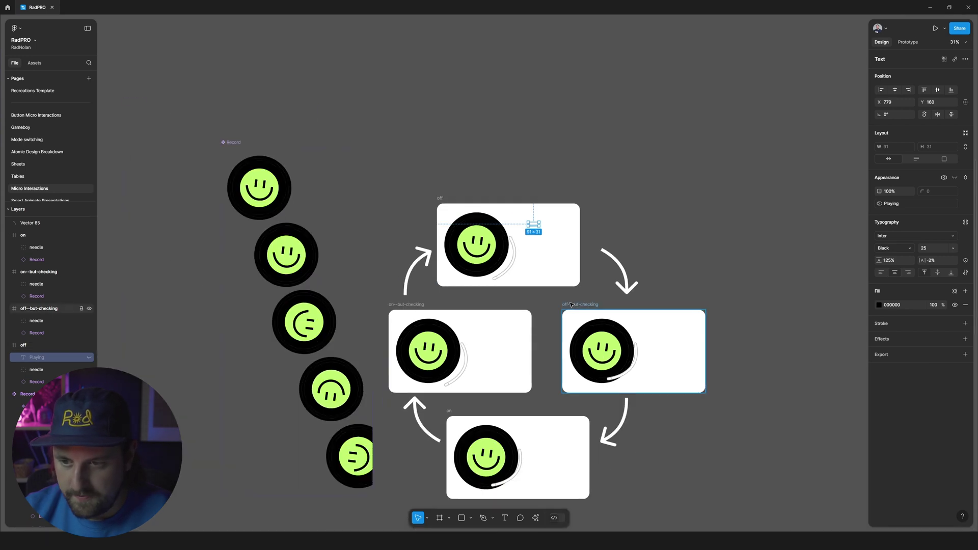
pyautogui.click(569, 304)
pyautogui.hotkey('ctrl', 'v')
pyautogui.click(412, 306)
pyautogui.hotkey('ctrl', 'v')
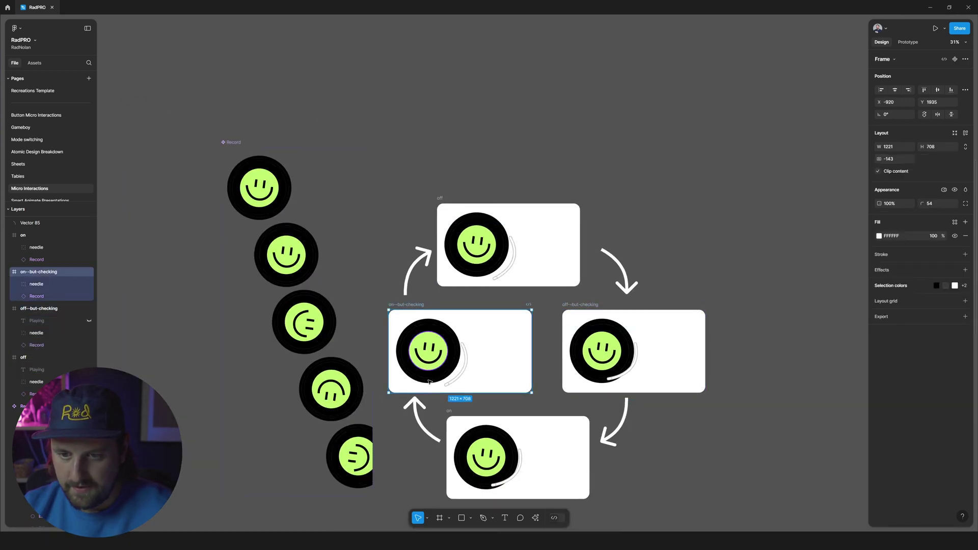
pyautogui.click(449, 410)
pyautogui.hotkey('ctrl', 'v')
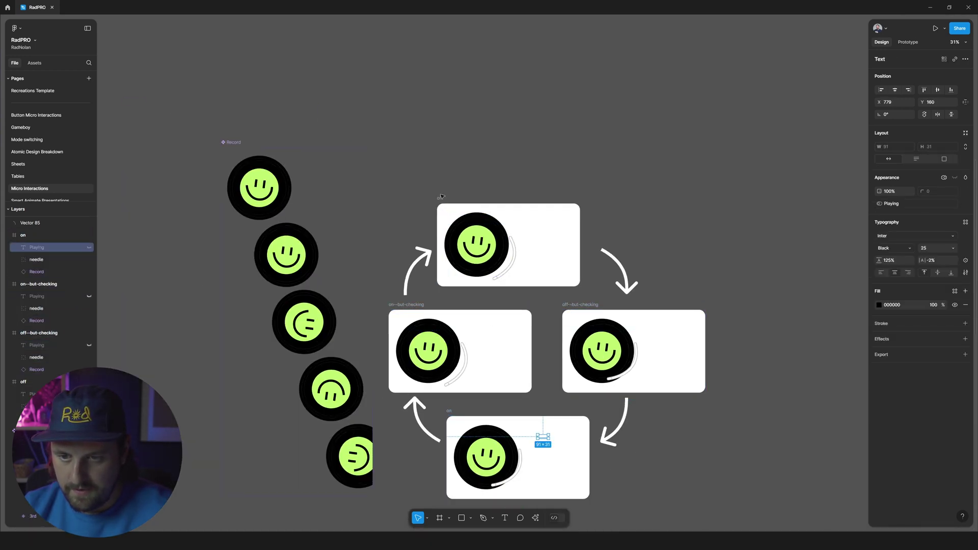
# Preview the off frame and move the needle on and off to test the Playing label's visibility
pyautogui.click(440, 198)
pyautogui.hotkey('shift', 'space')
pyautogui.moveTo(360, 310); pyautogui.dragTo(326, 299)
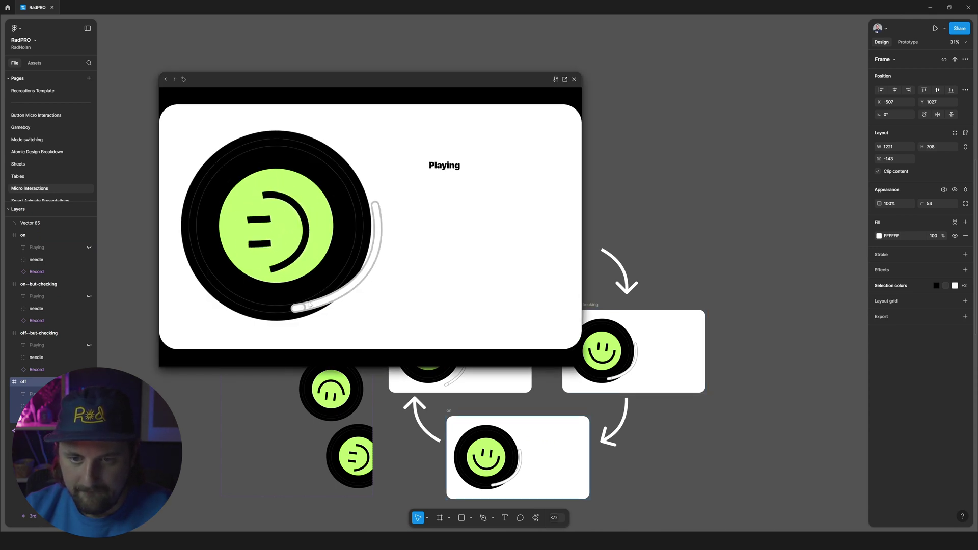
pyautogui.moveTo(327, 300); pyautogui.dragTo(360, 320)
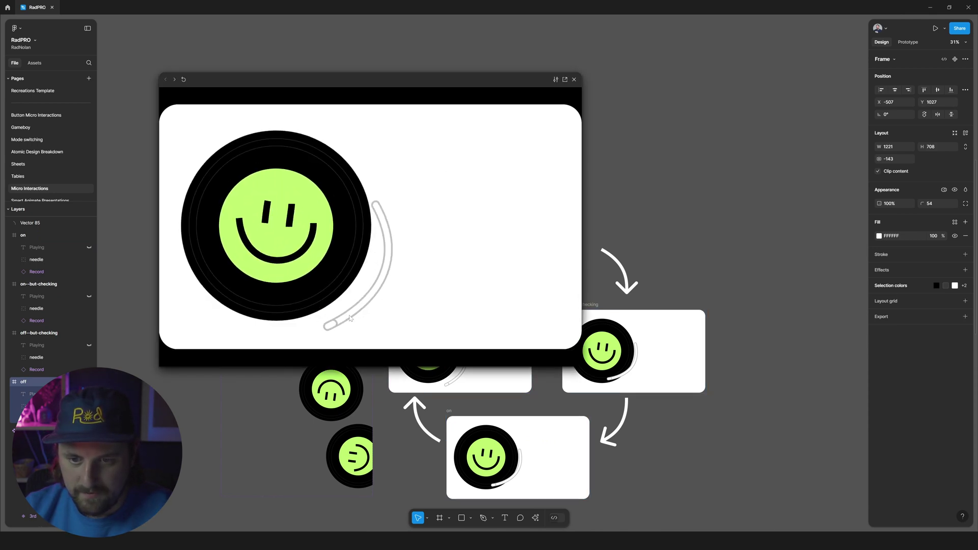
pyautogui.moveTo(349, 319)
pyautogui.mouseDown()
pyautogui.moveTo(298, 295)
pyautogui.moveTo(357, 320)
pyautogui.mouseUp()
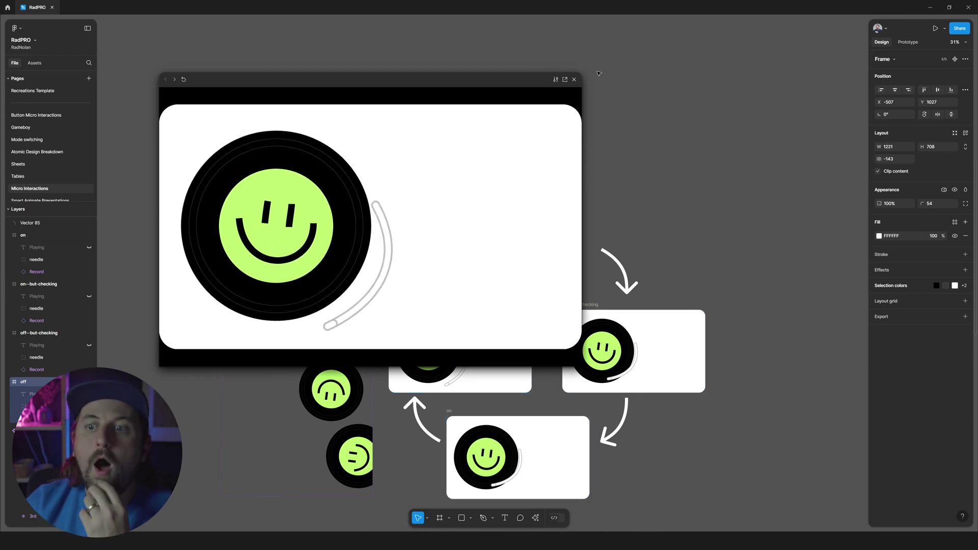
pyautogui.click(574, 80)
# Review the Record variants' prototype connections, ending with the 1st variant's delay interaction
pyautogui.click(245, 194)
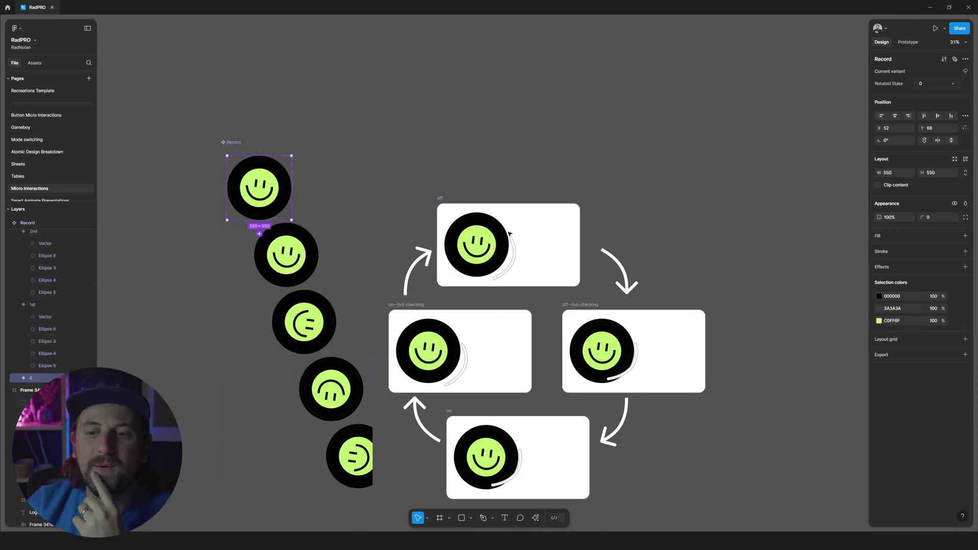
pyautogui.hscroll(-2, 510, 234)
pyautogui.click(578, 184)
pyautogui.hscroll(1, 578, 184)
pyautogui.hotkey('shift', 'e')
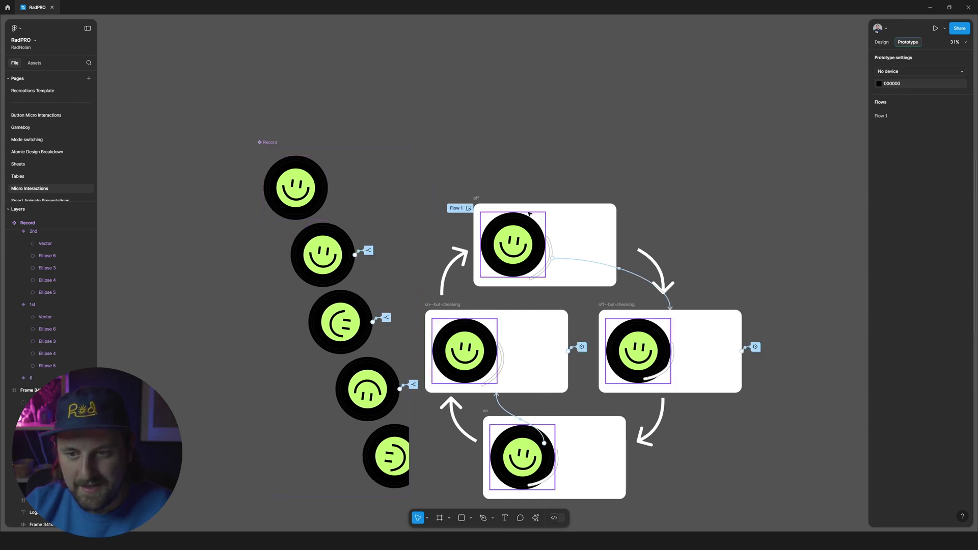
pyautogui.click(497, 282)
pyautogui.scroll(-3, 497, 195)
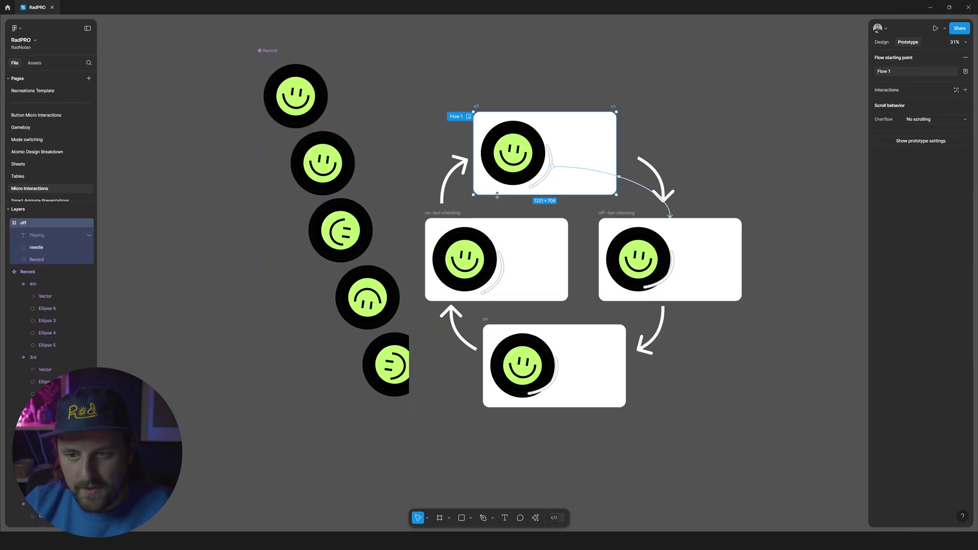
pyautogui.click(330, 169)
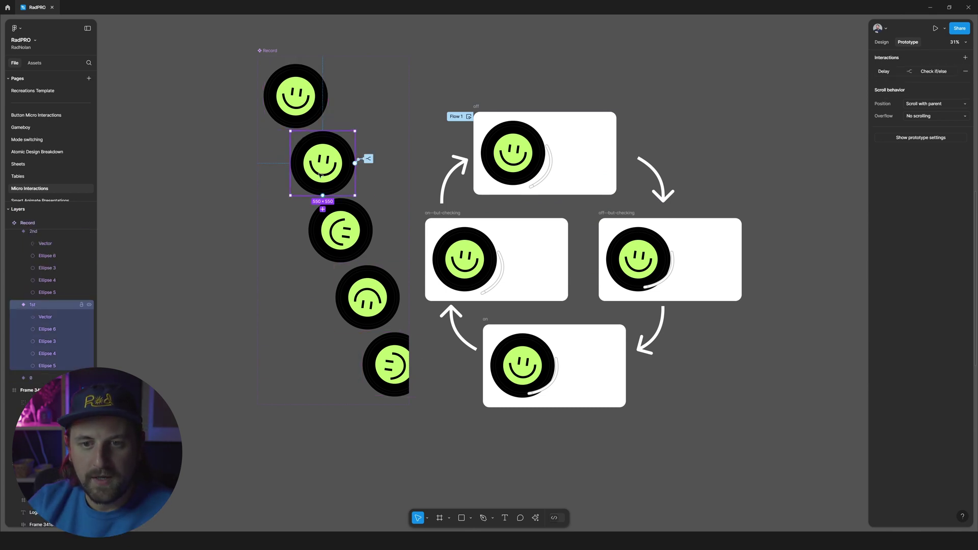
# Review the off frame needle's On drag interaction settings again
pyautogui.click(513, 153)
pyautogui.click(559, 152)
pyautogui.moveTo(553, 166); pyautogui.dragTo(670, 224)
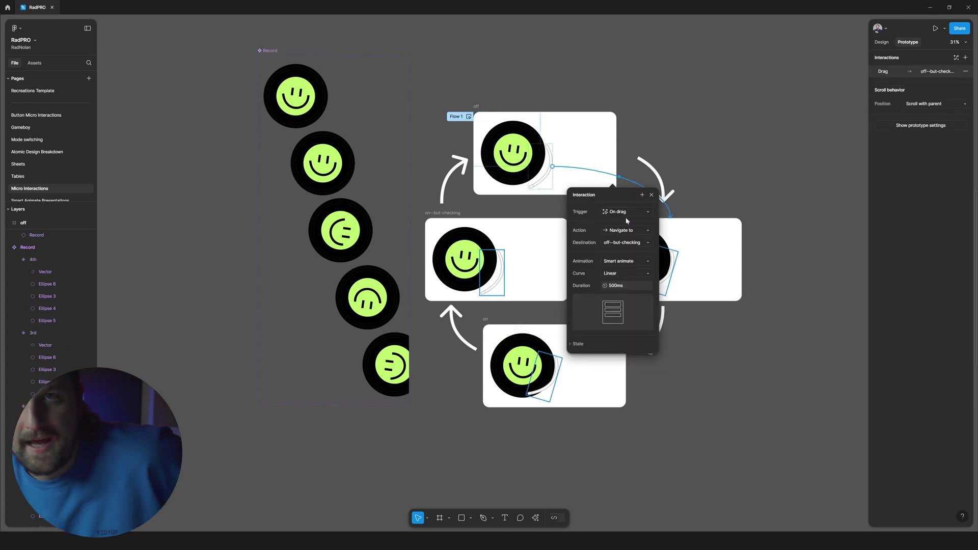
pyautogui.click(716, 173)
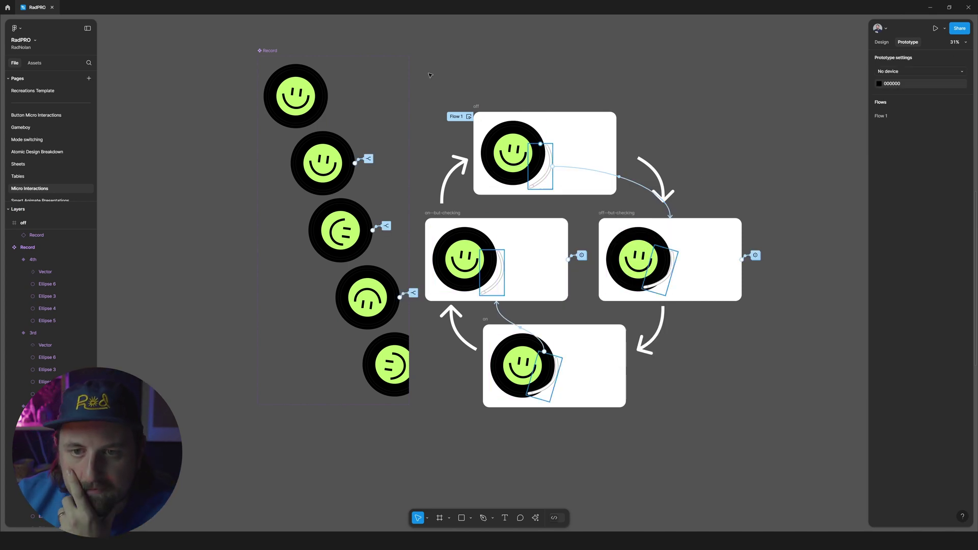
# Check the Rotated State property of the Record instance in the off--but-checking frame
pyautogui.click(321, 168)
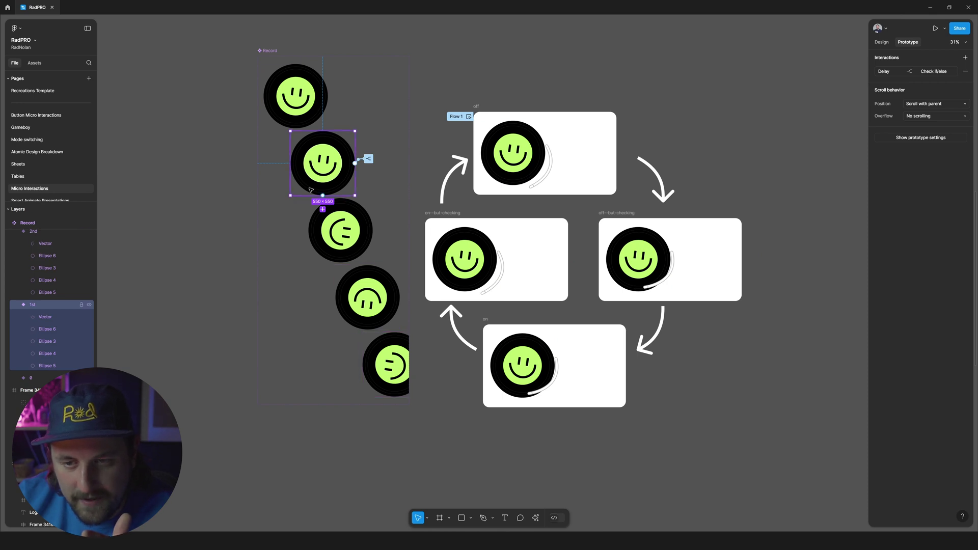
pyautogui.click(551, 166)
pyautogui.click(662, 249)
pyautogui.click(881, 42)
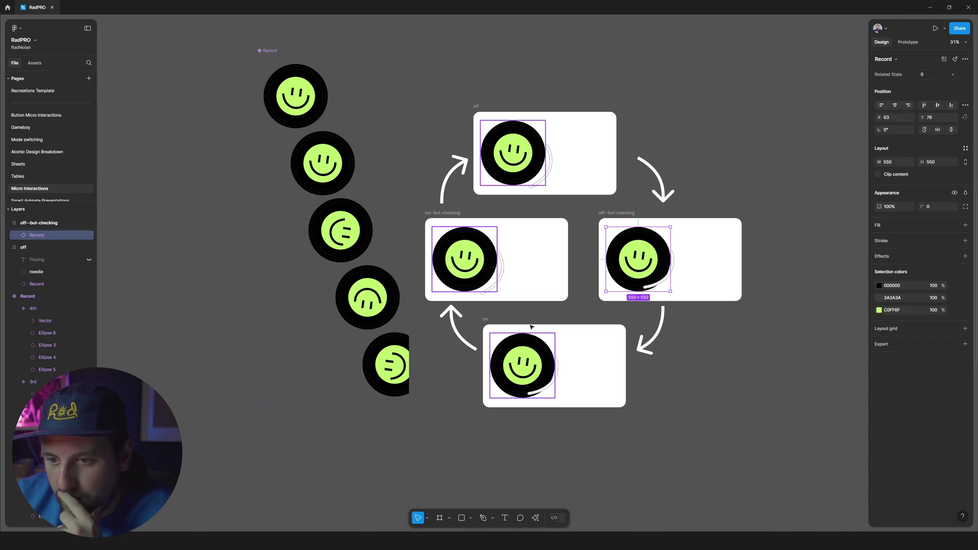
# Compare the Rotated State property and prototype interactions of the Record instances across the four off, on and checking frames
pyautogui.click(522, 364)
pyautogui.click(636, 259)
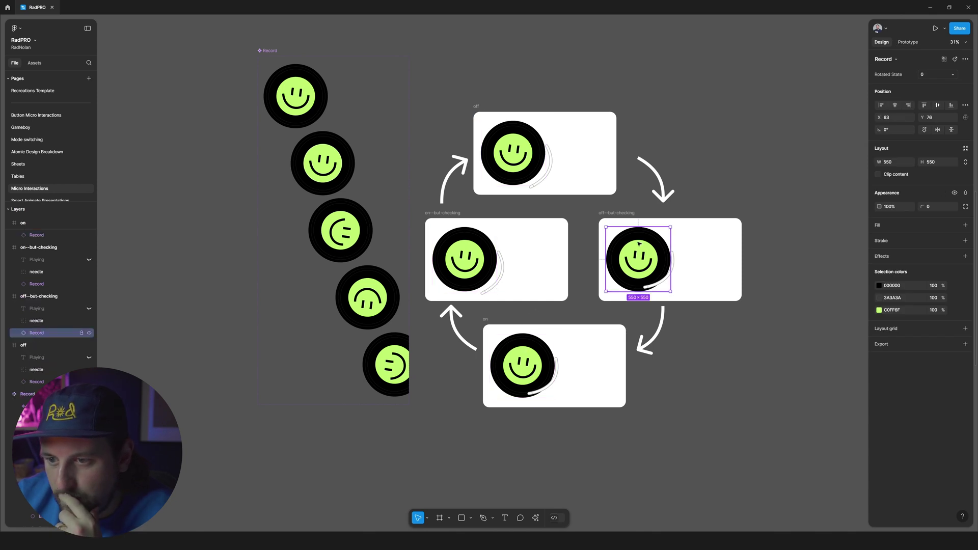
pyautogui.click(464, 266)
pyautogui.click(540, 134)
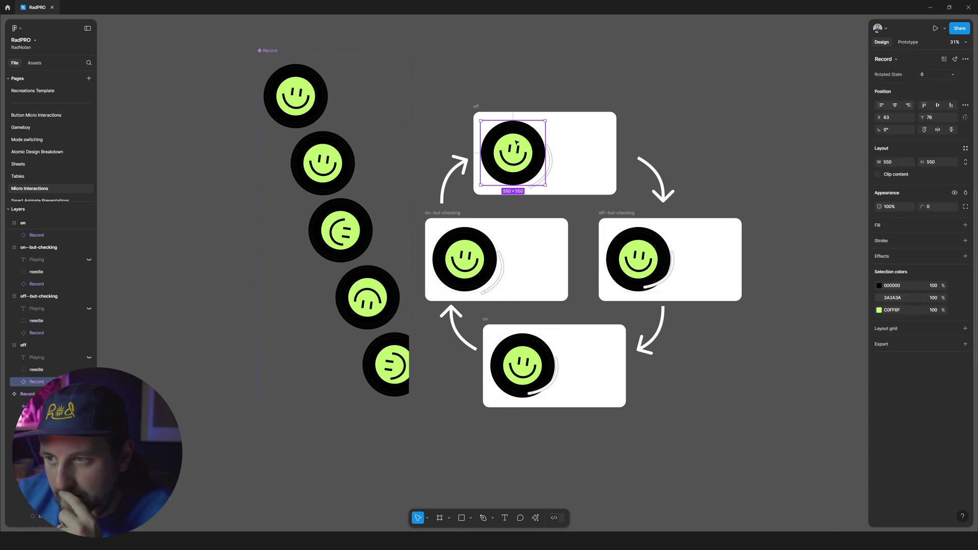
pyautogui.click(524, 336)
pyautogui.click(636, 237)
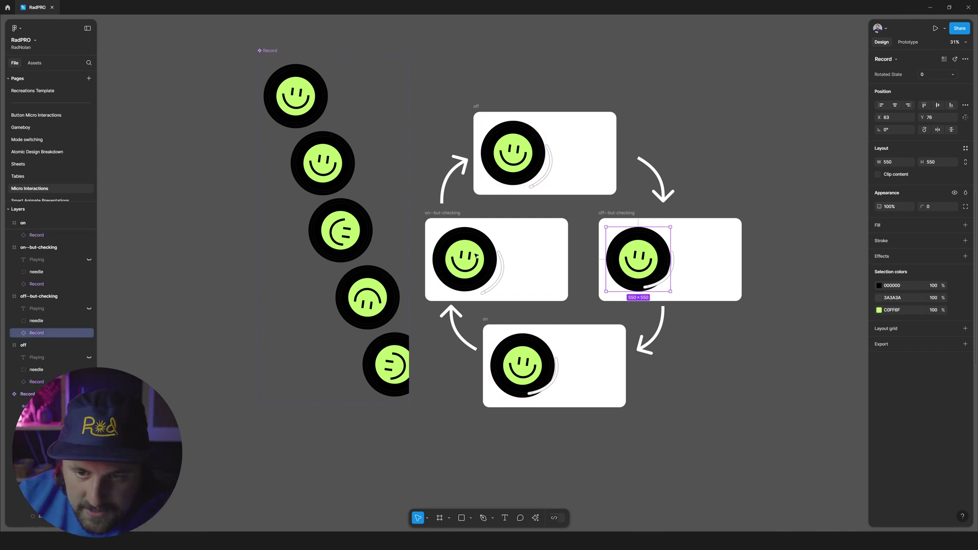
pyautogui.click(330, 184)
pyautogui.click(716, 249)
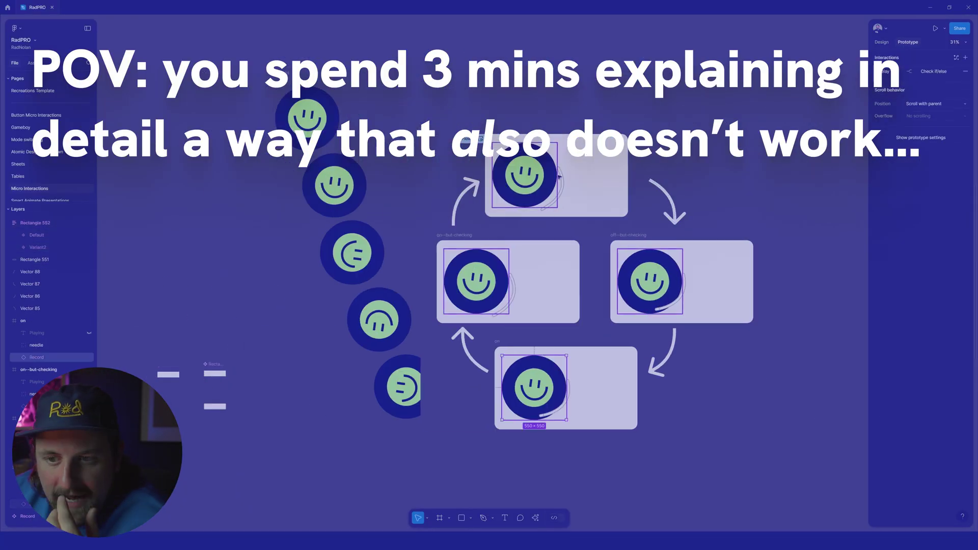
pyautogui.click(594, 278)
pyautogui.click(256, 349)
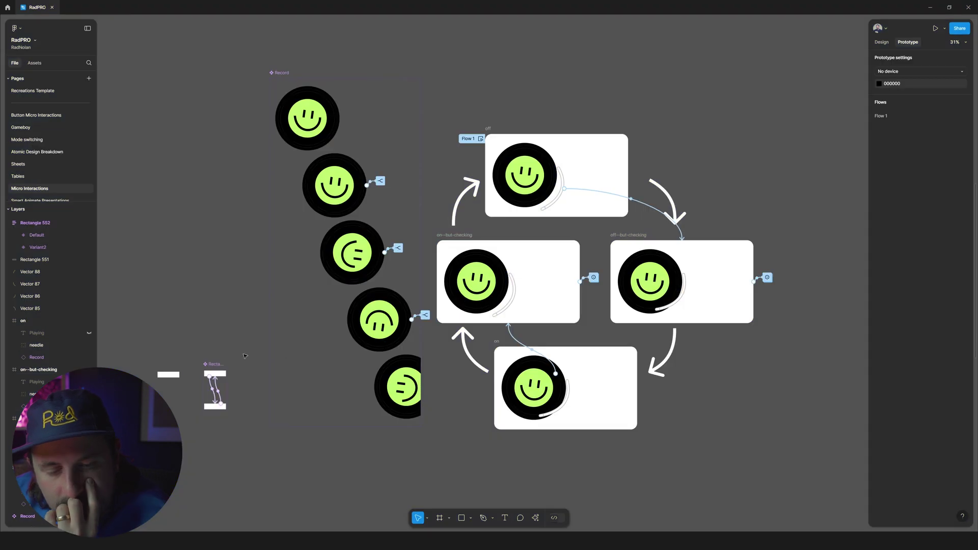
pyautogui.moveTo(250, 355); pyautogui.dragTo(147, 414)
# Preview Flow 1 from the off frame, move the needle on and off the record repeatedly, and close the preview
pyautogui.click(490, 128)
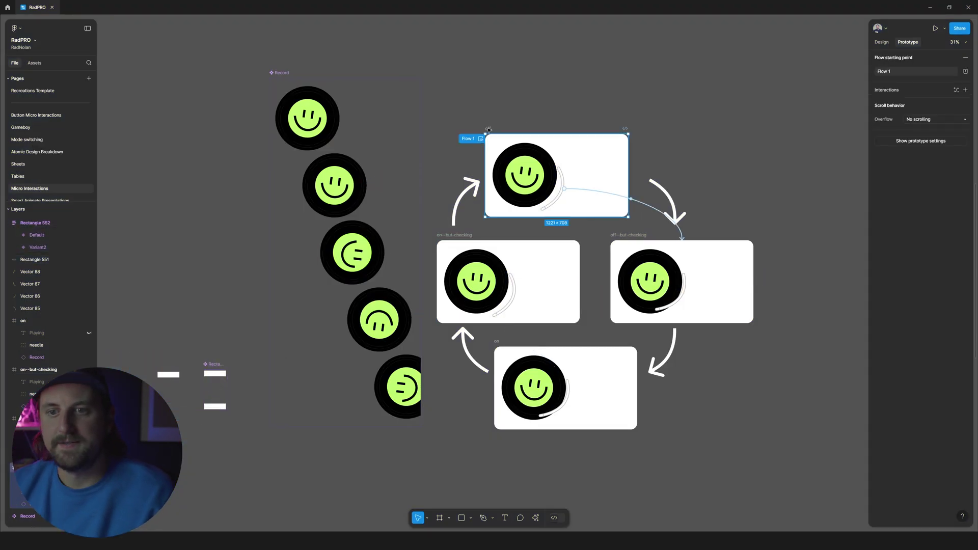
pyautogui.click(481, 139)
pyautogui.click(346, 321)
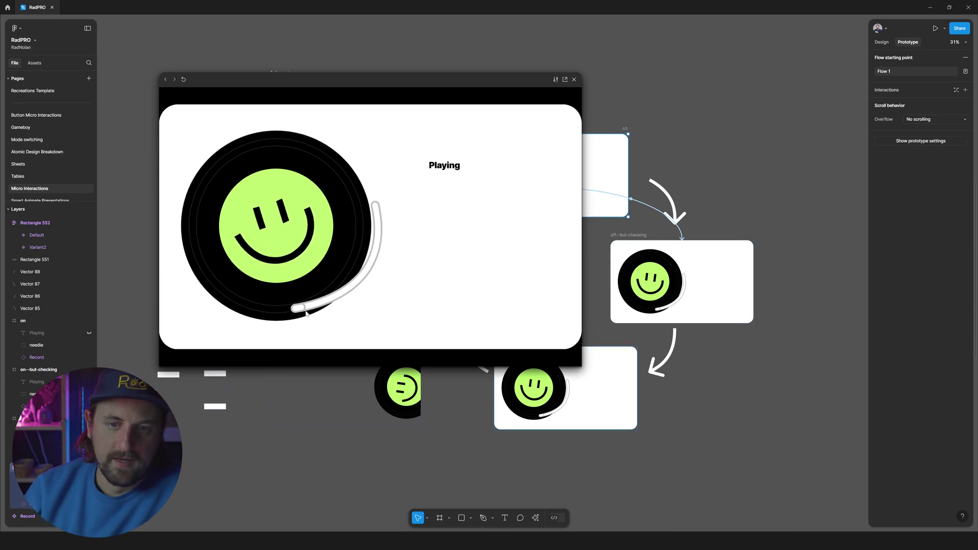
pyautogui.moveTo(306, 309); pyautogui.dragTo(386, 349)
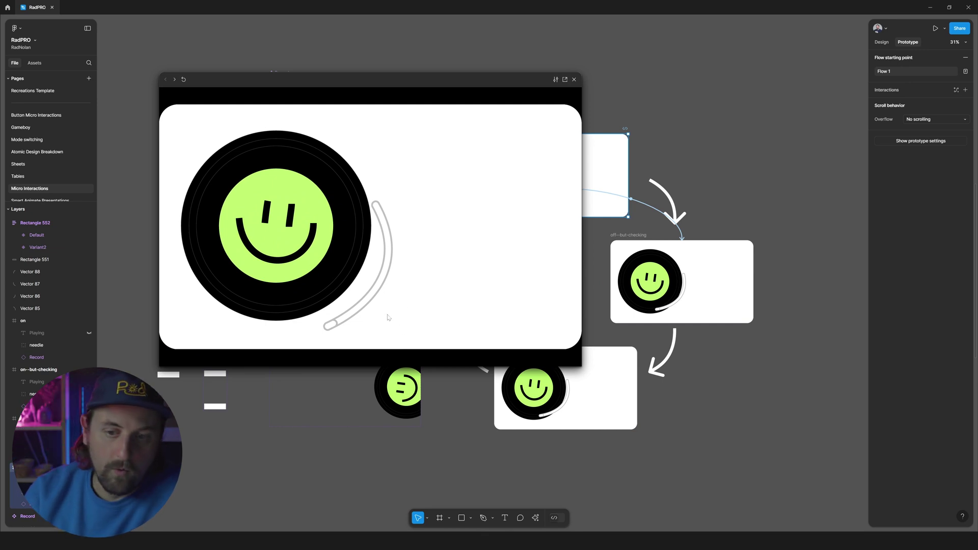
pyautogui.moveTo(329, 326); pyautogui.dragTo(246, 292)
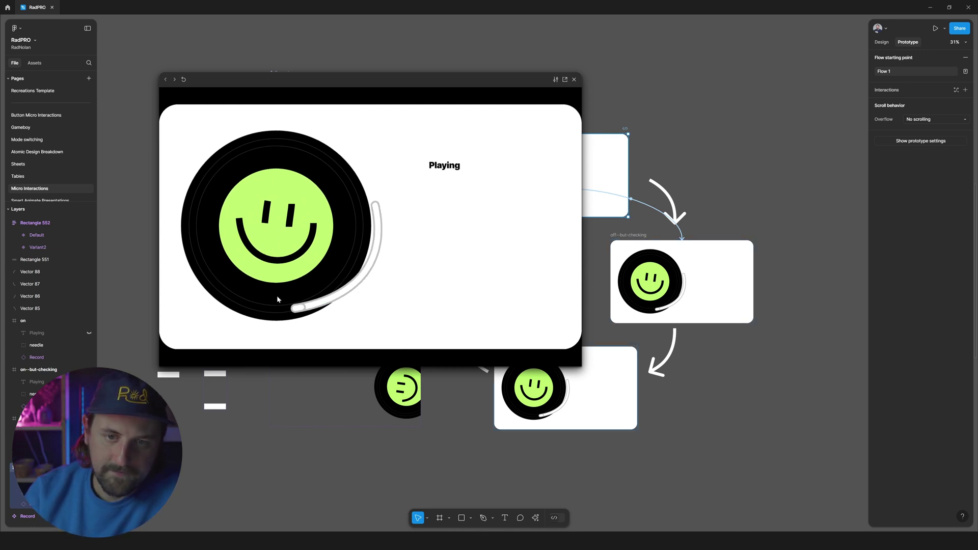
pyautogui.moveTo(329, 300); pyautogui.dragTo(371, 317)
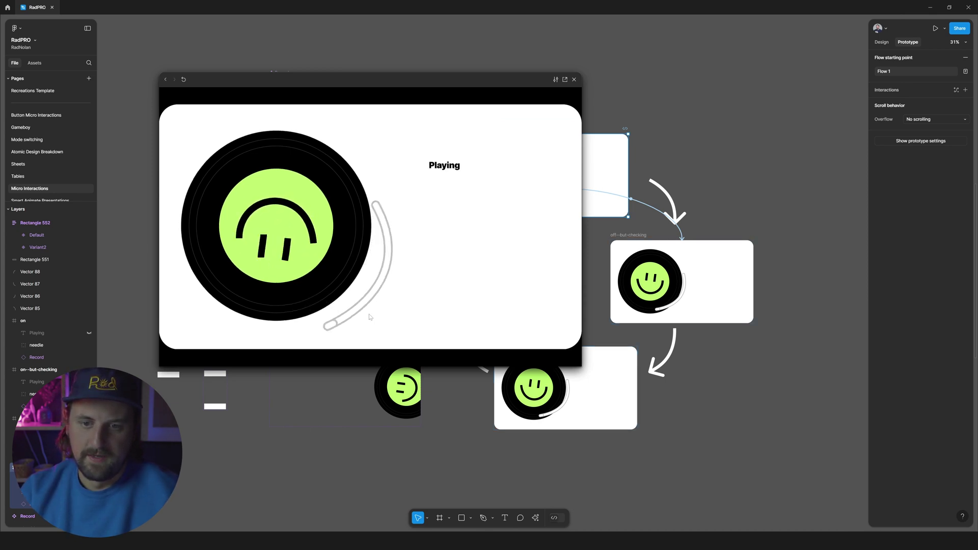
pyautogui.click(351, 319)
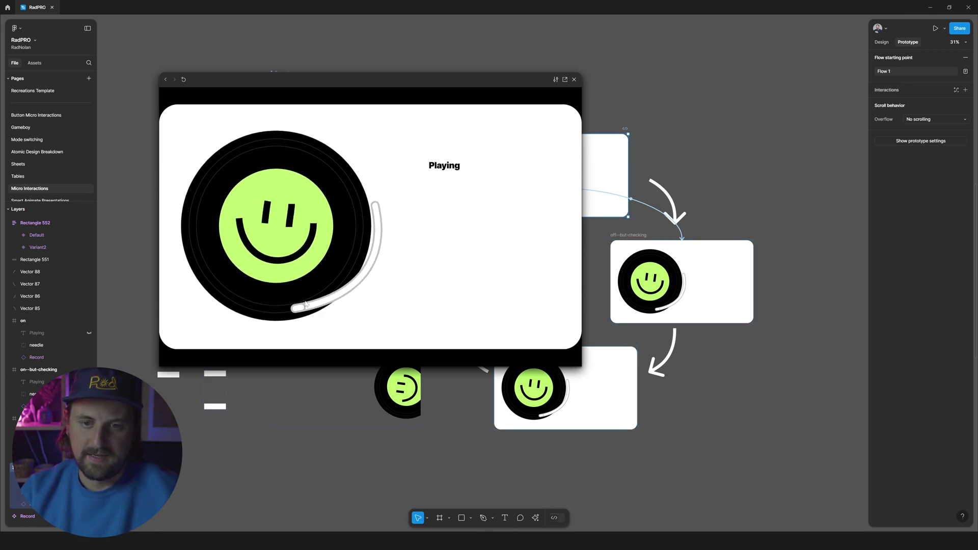
pyautogui.click(576, 81)
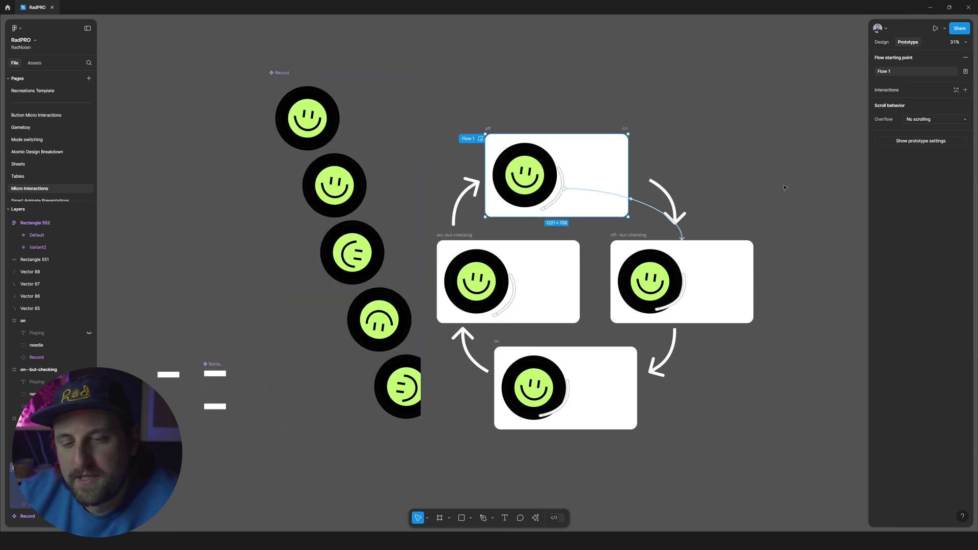
pyautogui.press('Escape')
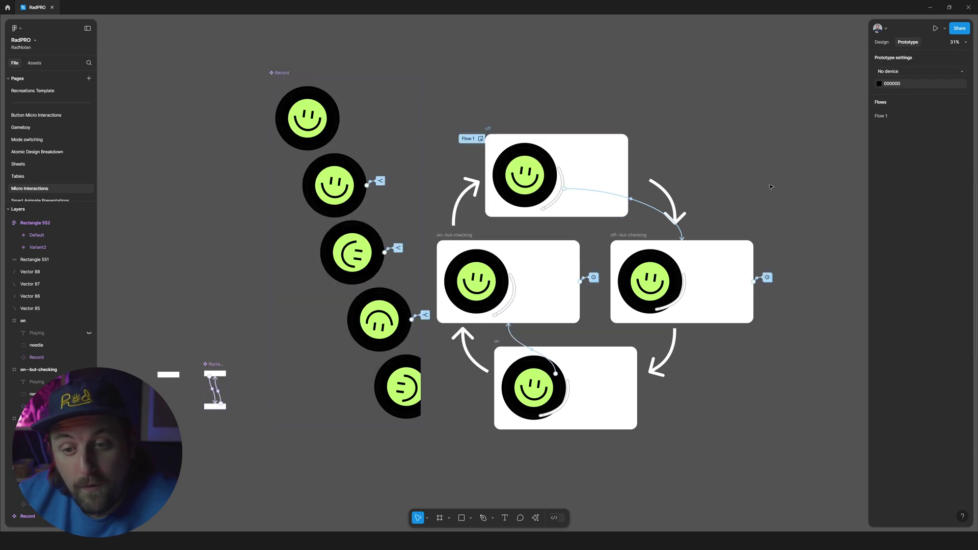
# Delete the leftover Rectangle 552 component and Rectangle 551 near the Record variants
pyautogui.moveTo(761, 208); pyautogui.dragTo(739, 208)
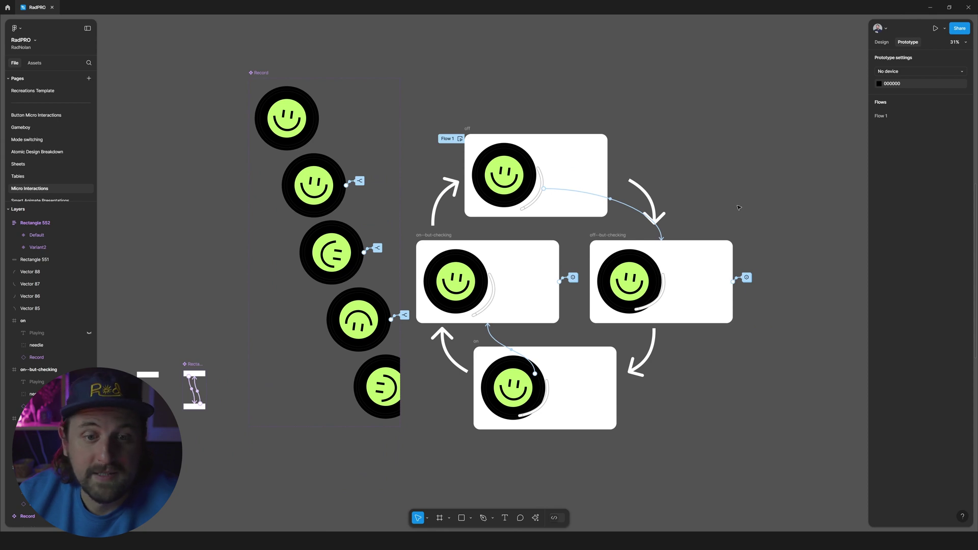
pyautogui.scroll(-2, 735, 208)
pyautogui.hscroll(-5, 736, 207)
pyautogui.moveTo(187, 275); pyautogui.dragTo(366, 412)
pyautogui.press('Delete')
pyautogui.scroll(4, 277, 294)
pyautogui.hscroll(7, 278, 295)
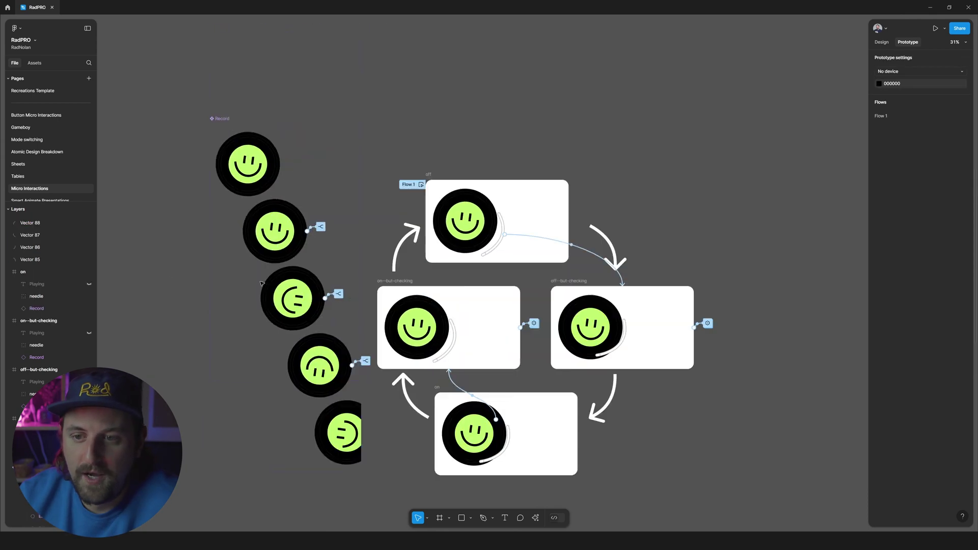
pyautogui.hscroll(-2, 261, 284)
pyautogui.scroll(-6, 260, 283)
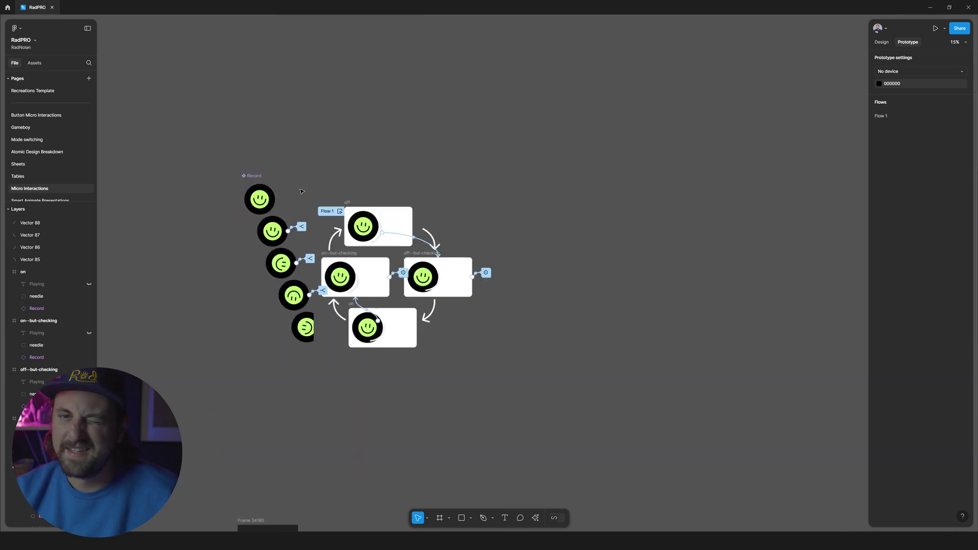
pyautogui.scroll(4, 320, 196)
pyautogui.scroll(3, 306, 204)
pyautogui.scroll(2, 301, 206)
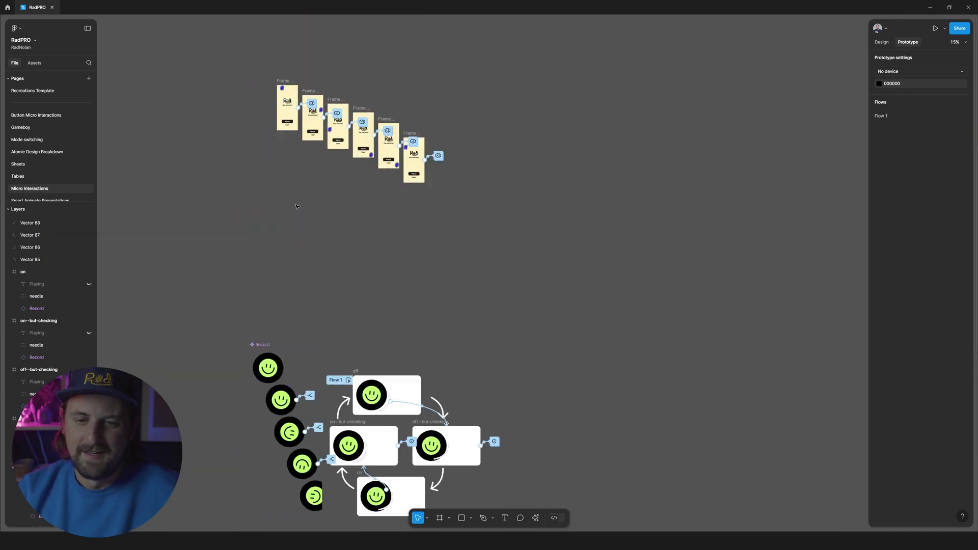
pyautogui.scroll(-4, 297, 207)
pyautogui.scroll(-2, 285, 206)
pyautogui.scroll(3, 276, 203)
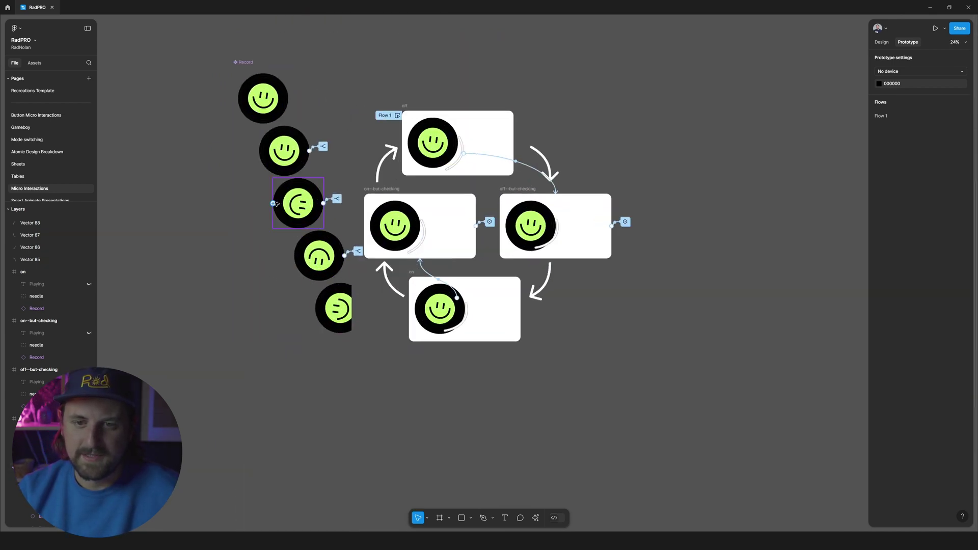
pyautogui.scroll(2, 275, 204)
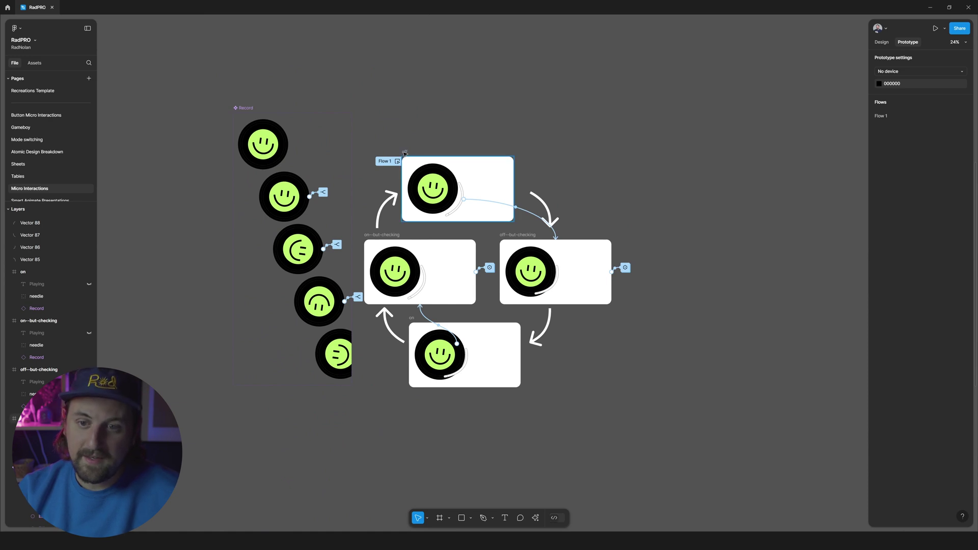
# Run the off frame's preview again to test starting and stopping the record with the needle, and close it
pyautogui.click(478, 160)
pyautogui.hotkey('shift', 'space')
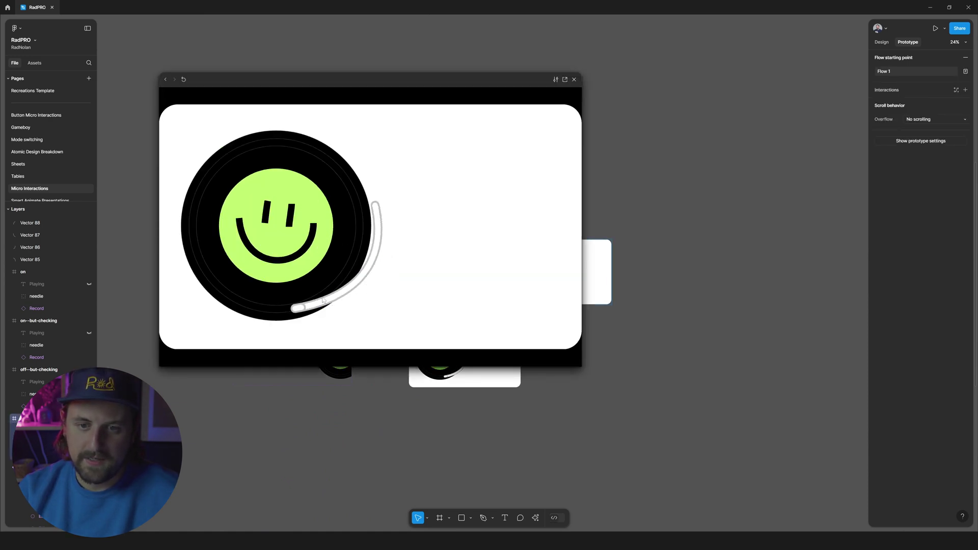
pyautogui.click(336, 324)
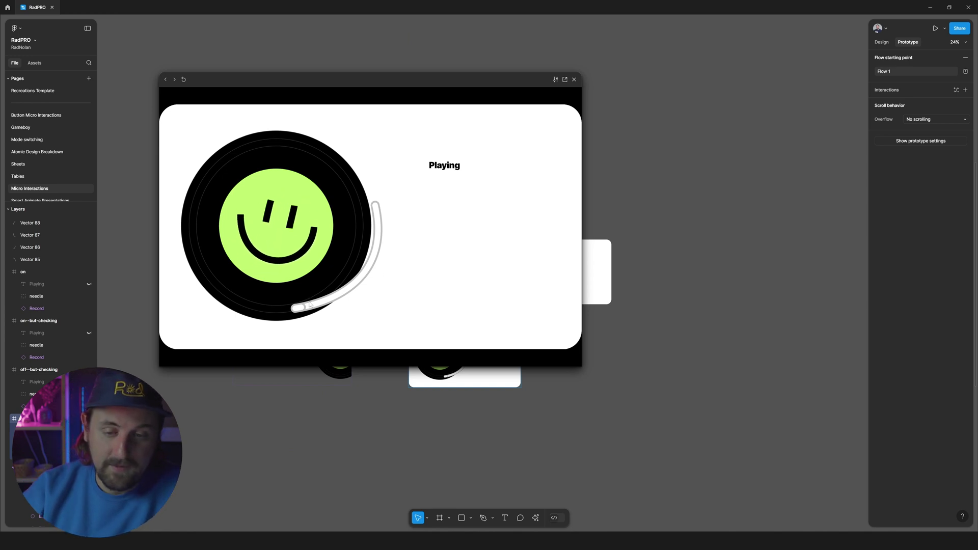
pyautogui.click(372, 316)
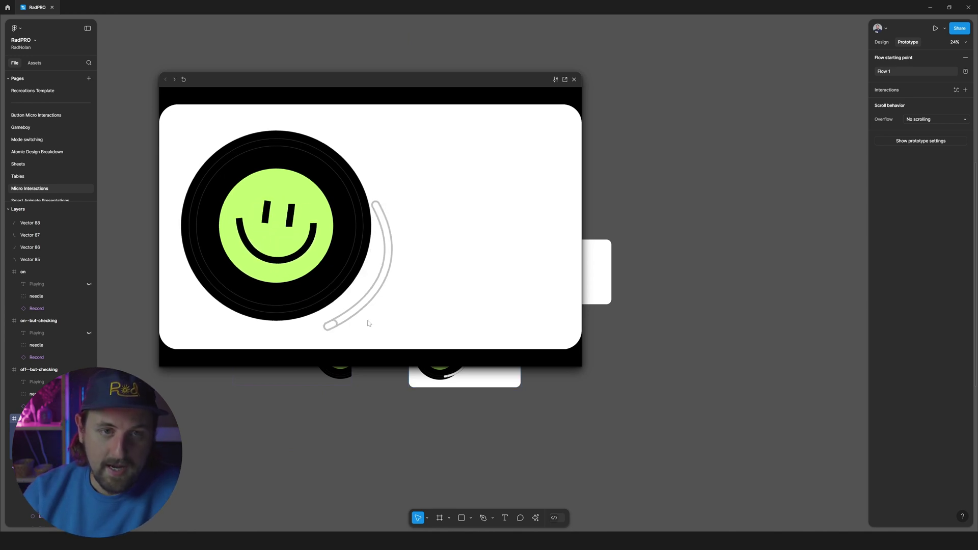
pyautogui.click(344, 323)
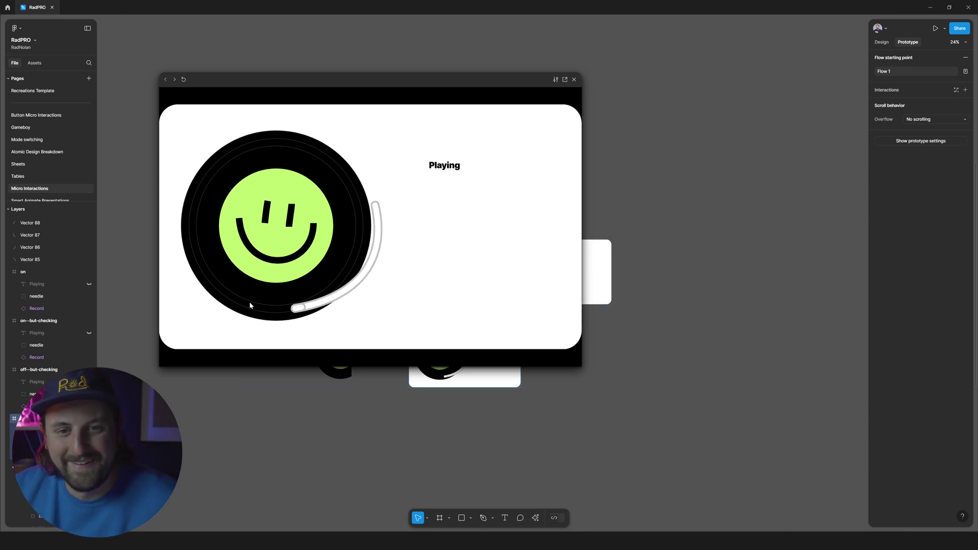
pyautogui.click(331, 262)
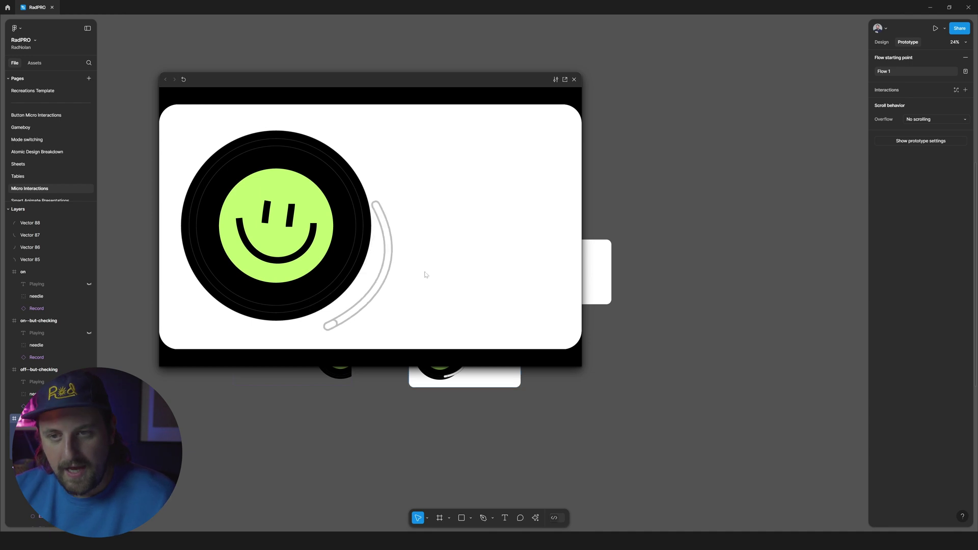
pyautogui.click(573, 80)
# Examine the icon toolbar and its green toggle in Frame 34180
pyautogui.scroll(-10, 454, 200)
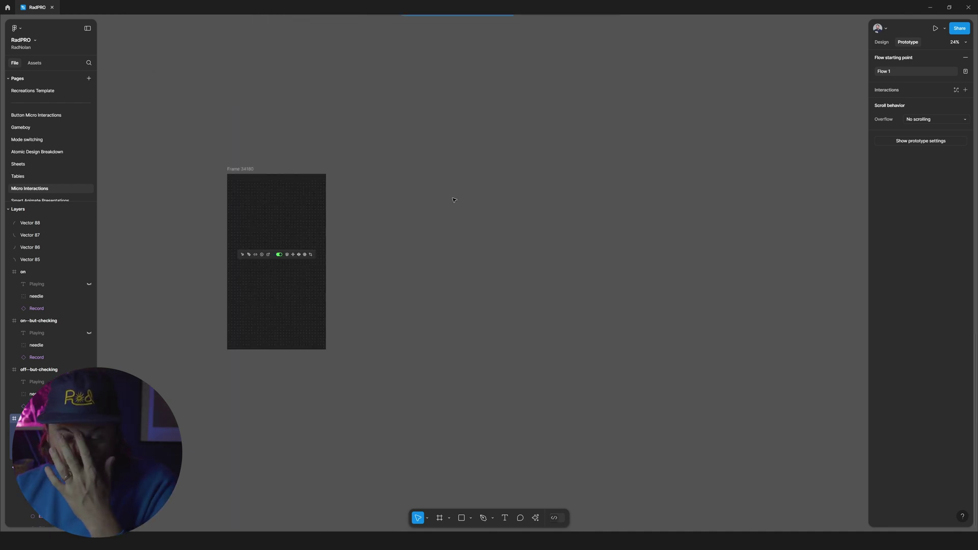
pyautogui.scroll(2, 381, 205)
pyautogui.click(298, 343)
pyautogui.scroll(-2, 202, 316)
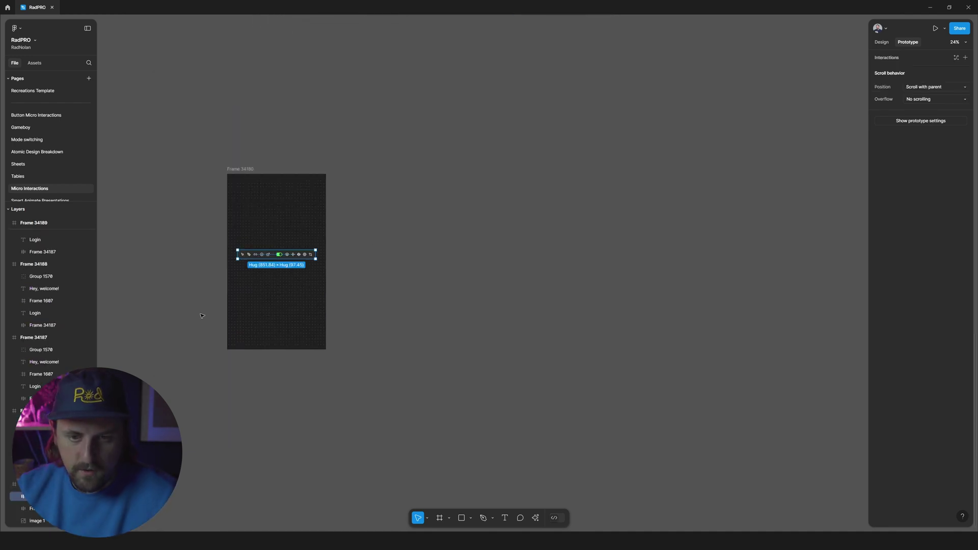
pyautogui.scroll(5, 202, 316)
pyautogui.scroll(-2, 317, 244)
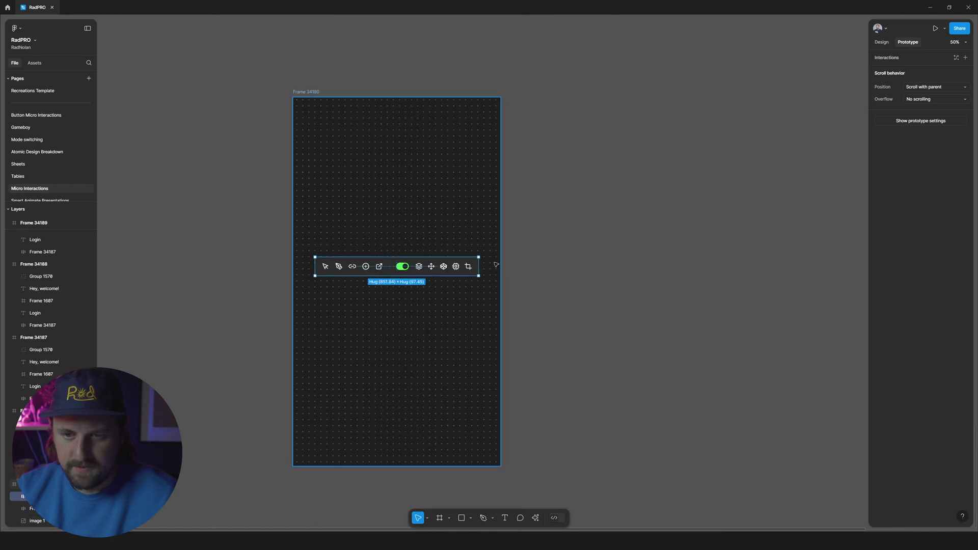
pyautogui.scroll(3, 421, 267)
pyautogui.scroll(4, 387, 267)
pyautogui.scroll(-4, 387, 268)
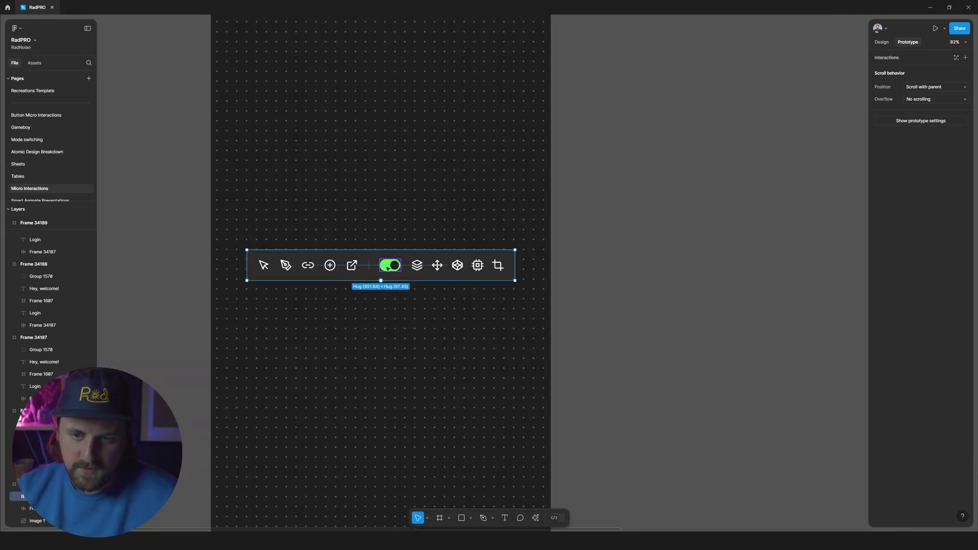
pyautogui.scroll(2, 388, 268)
pyautogui.scroll(-5, 387, 268)
pyautogui.press('Escape')
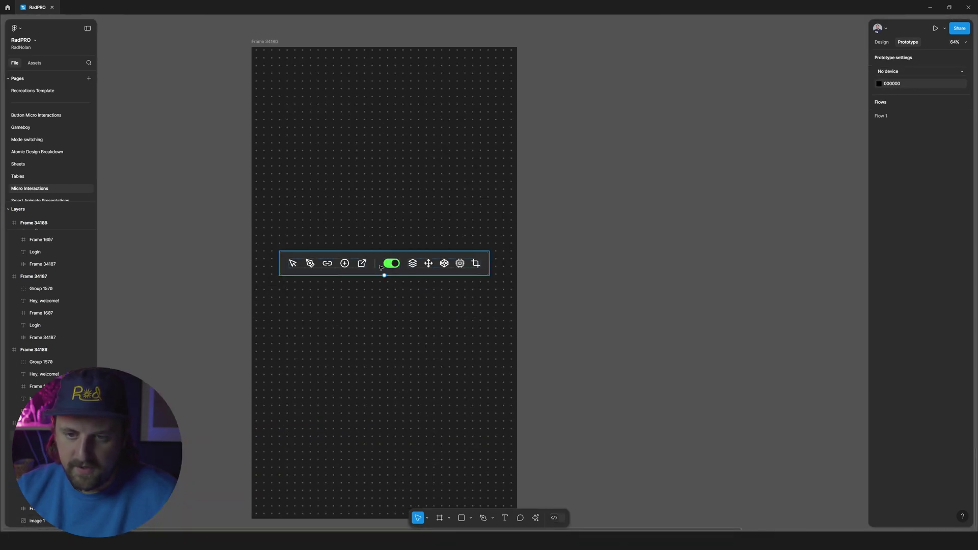
# Copy the toolbar's two icon groups, leaving out the toggle, onto the empty canvas beside Frame 34180
pyautogui.click(396, 264)
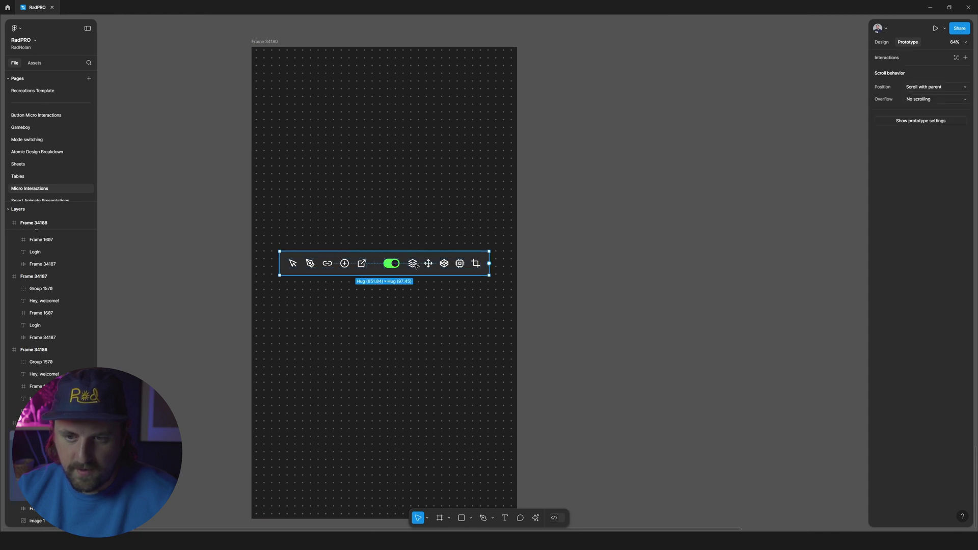
pyautogui.doubleClick(416, 265)
pyautogui.press('Escape')
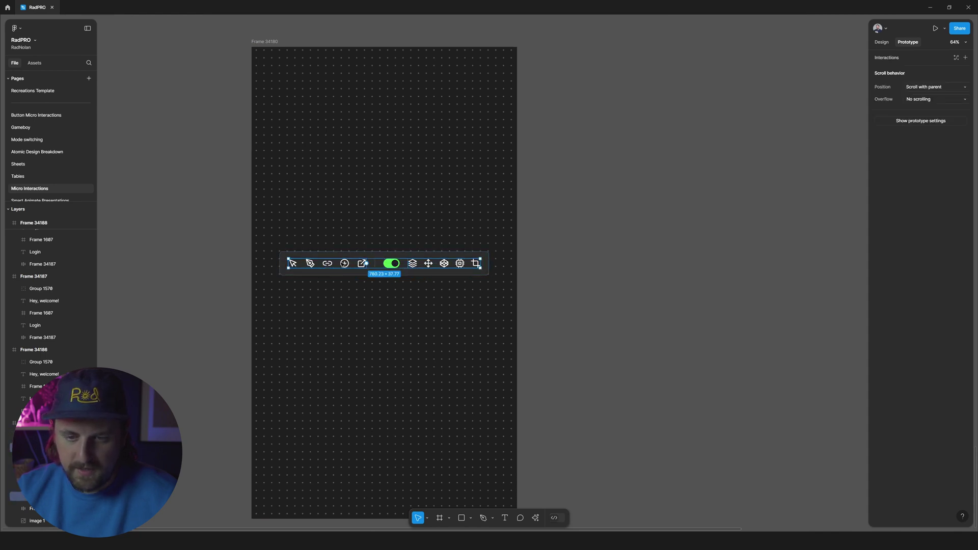
pyautogui.scroll(-10, 340, 264)
pyautogui.scroll(8, 343, 249)
pyautogui.keyDown('ctrl'); pyautogui.scroll(-5, 386, 357); pyautogui.keyUp('ctrl')
pyautogui.keyDown('ctrl'); pyautogui.scroll(4, 385, 357); pyautogui.keyUp('ctrl')
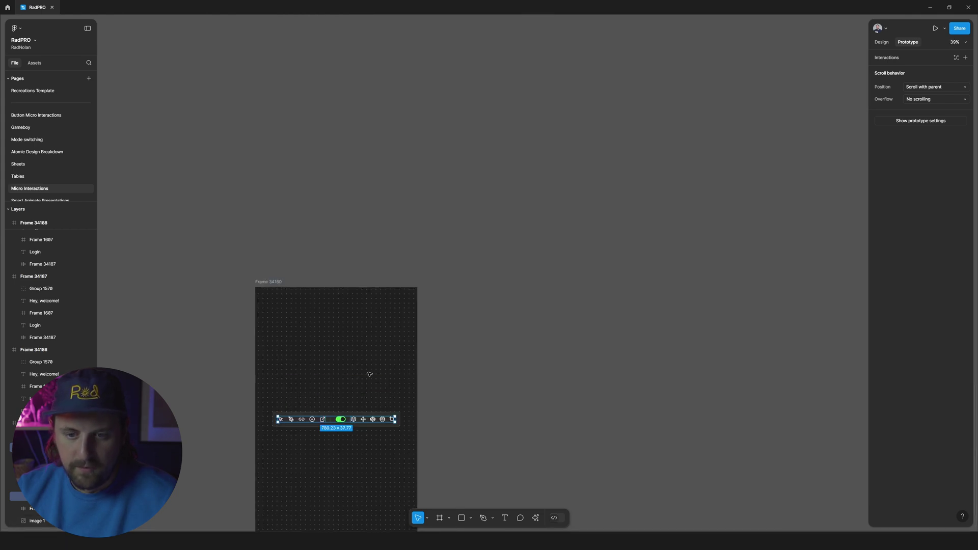
pyautogui.click(484, 283)
pyautogui.hotkey('ctrl', 'z')
# Ungroup both copied icon frames beside Frame 34180 into separate icons
pyautogui.click(544, 241)
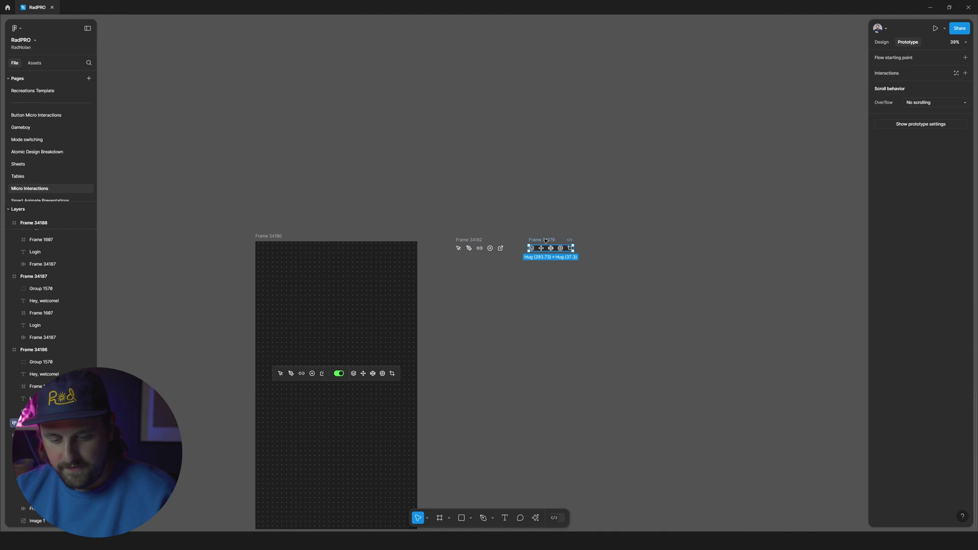
pyautogui.hotkey('ctrl', 'z')
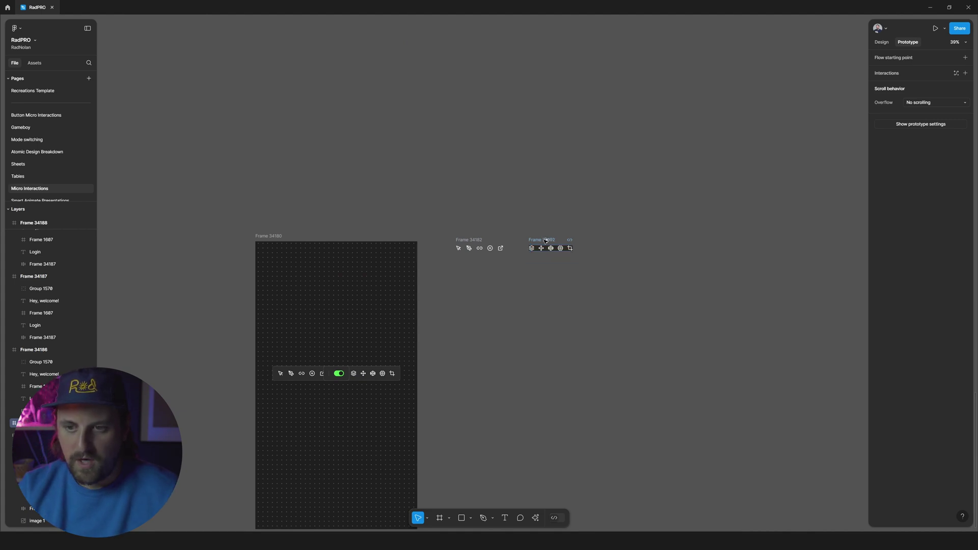
pyautogui.hotkey('ctrl', 'shift', 'g')
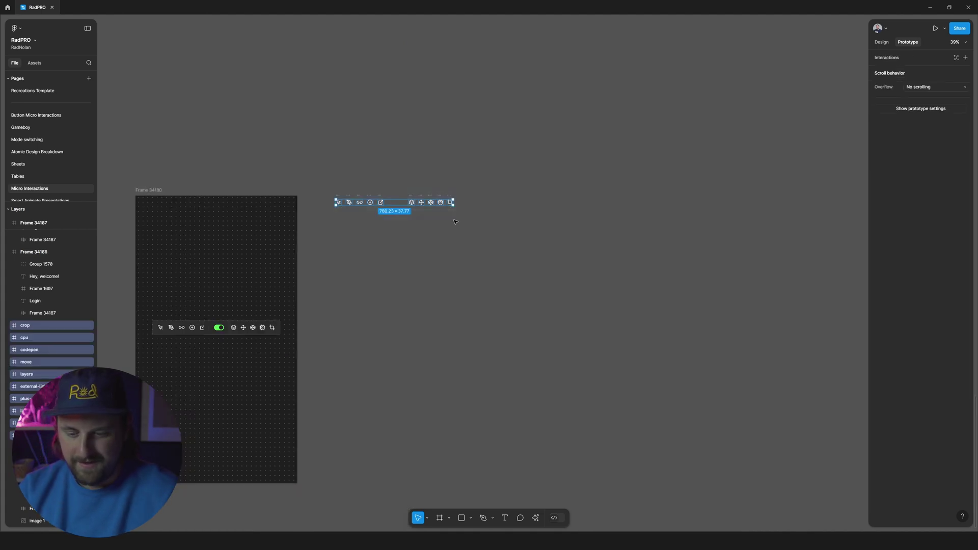
# Scale up all the separated icons beside Frame 34180 by about 17.74x
pyautogui.press('k')
pyautogui.moveTo(454, 206); pyautogui.dragTo(602, 299)
pyautogui.scroll(-3, 487, 109)
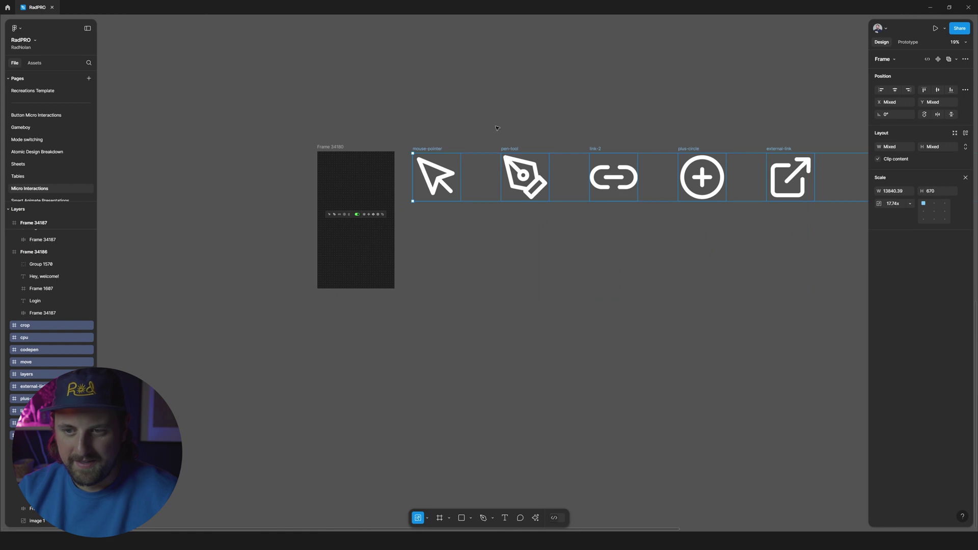
pyautogui.click(532, 124)
pyautogui.scroll(1, 538, 124)
pyautogui.scroll(1, 542, 124)
# Delete the original icon toolbar with its toggle from Frame 34180
pyautogui.click(307, 297)
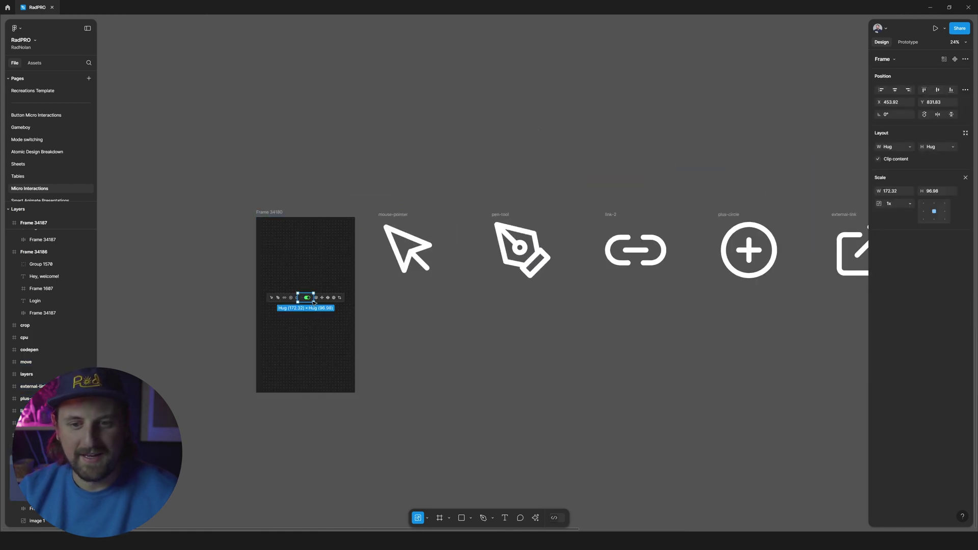
pyautogui.press('Escape')
pyautogui.click(331, 297)
pyautogui.press('Delete')
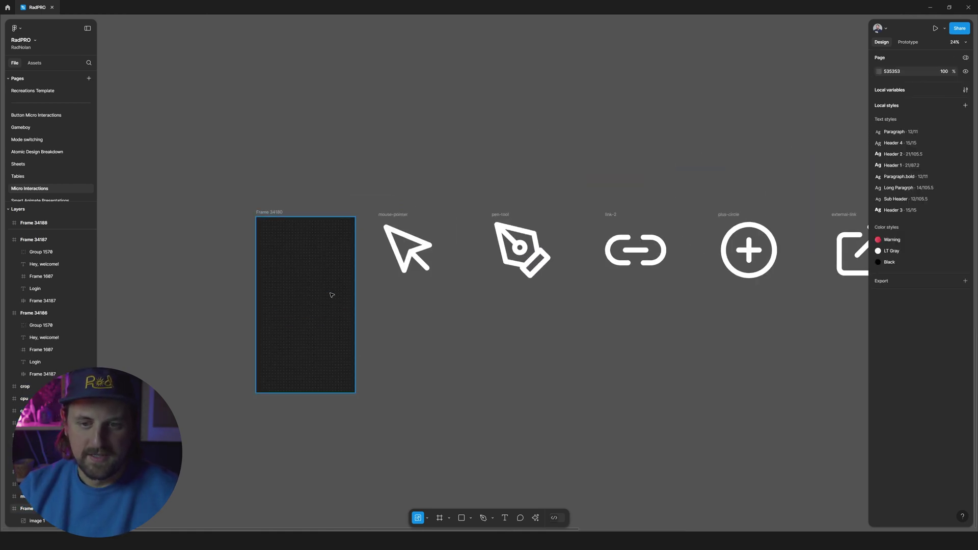
pyautogui.hscroll(-2, 338, 274)
pyautogui.hscroll(5, 319, 301)
pyautogui.scroll(-3, 318, 302)
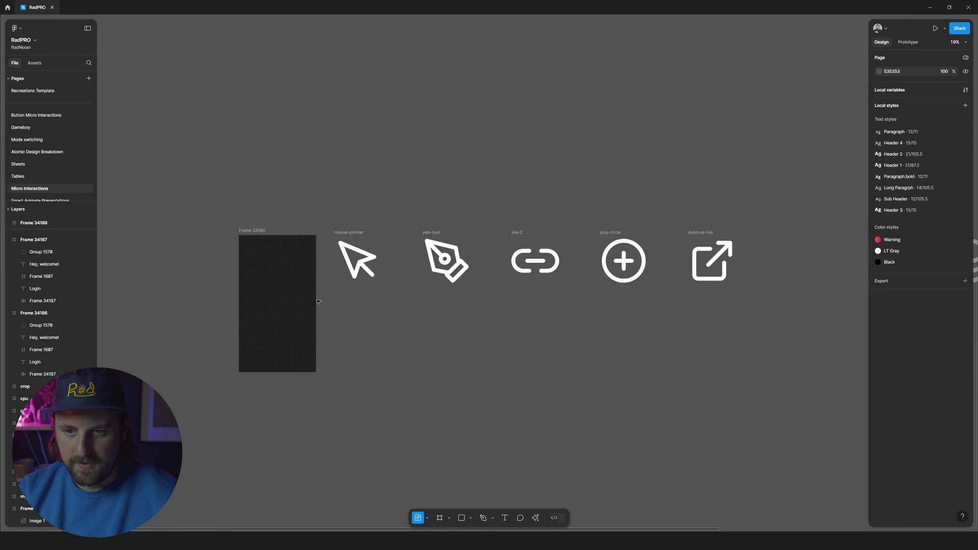
# Wrap the five icons nearest Frame 34180 in an auto layout and scale the row down to about 596 px wide
pyautogui.scroll(1, 265, 340)
pyautogui.moveTo(667, 206); pyautogui.dragTo(342, 307)
pyautogui.hotkey('shift', 'a')
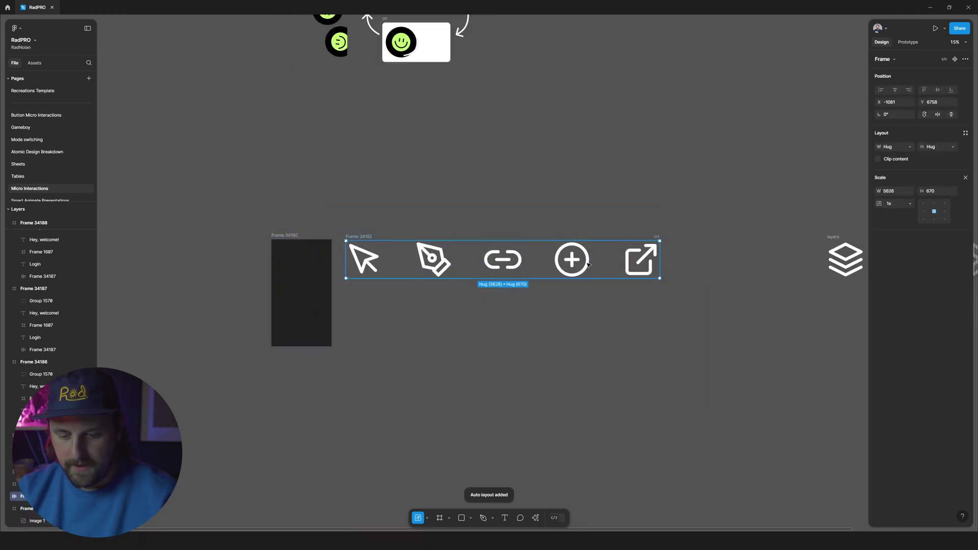
pyautogui.moveTo(578, 252); pyautogui.dragTo(374, 275)
pyautogui.scroll(2, 295, 283)
pyautogui.scroll(-2, 295, 283)
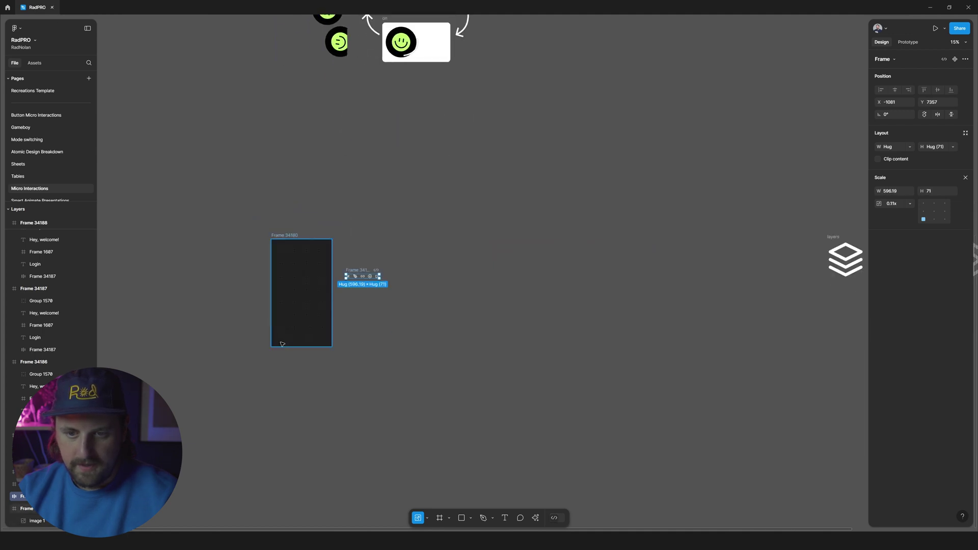
# Place the five-icon row inside Frame 34180 near its left edge and scale it down to about 392 px wide
pyautogui.scroll(5, 269, 299)
pyautogui.moveTo(576, 227); pyautogui.dragTo(367, 305)
pyautogui.scroll(2, 359, 269)
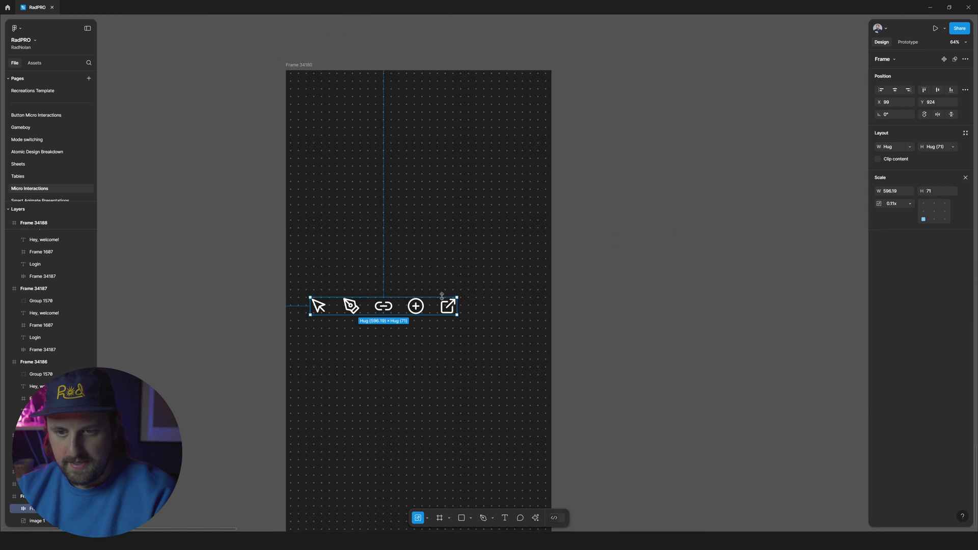
pyautogui.moveTo(438, 306); pyautogui.dragTo(390, 306)
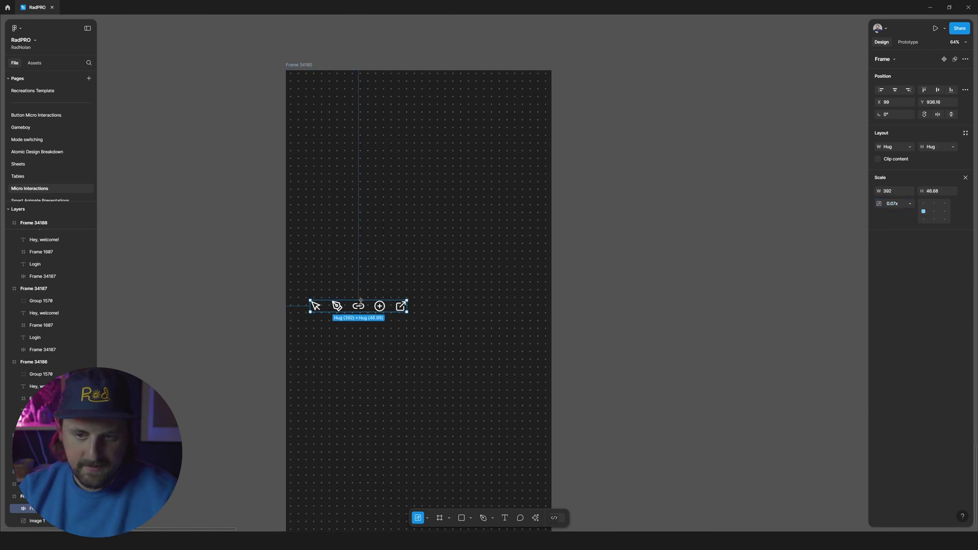
pyautogui.press('r')
pyautogui.moveTo(419, 298)
pyautogui.mouseDown()
pyautogui.moveTo(446, 320)
pyautogui.moveTo(458, 310)
pyautogui.mouseUp()
pyautogui.hotkey('ctrl', 'z')
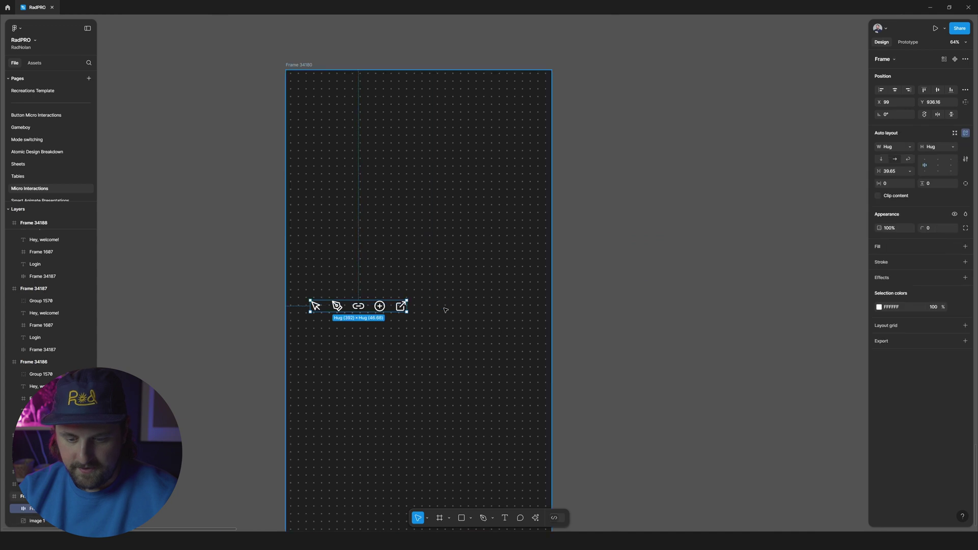
# Draw a black pill-shaped frame of about 148 × 81 px with corner radius 59 to the right of the icon row
pyautogui.press('f')
pyautogui.moveTo(424, 295); pyautogui.dragTo(470, 317)
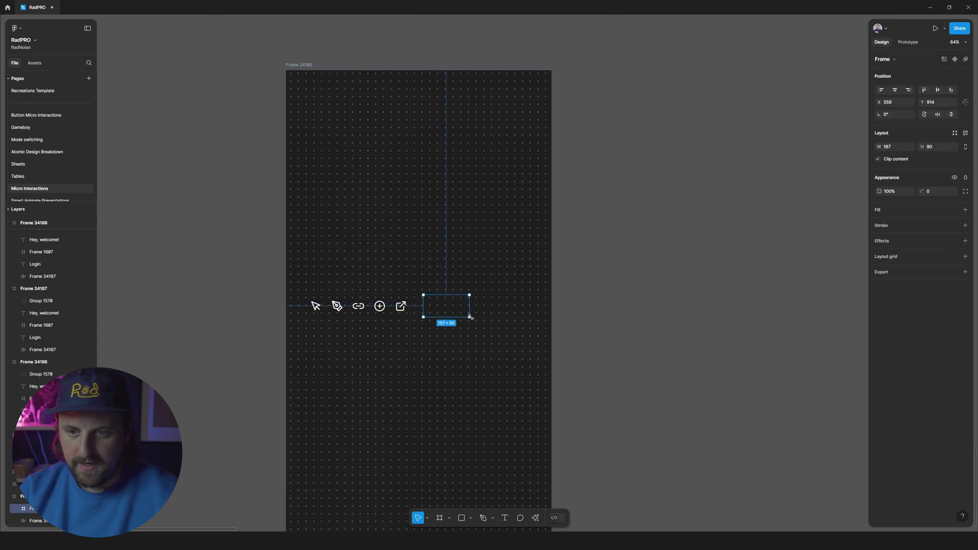
pyautogui.click(965, 225)
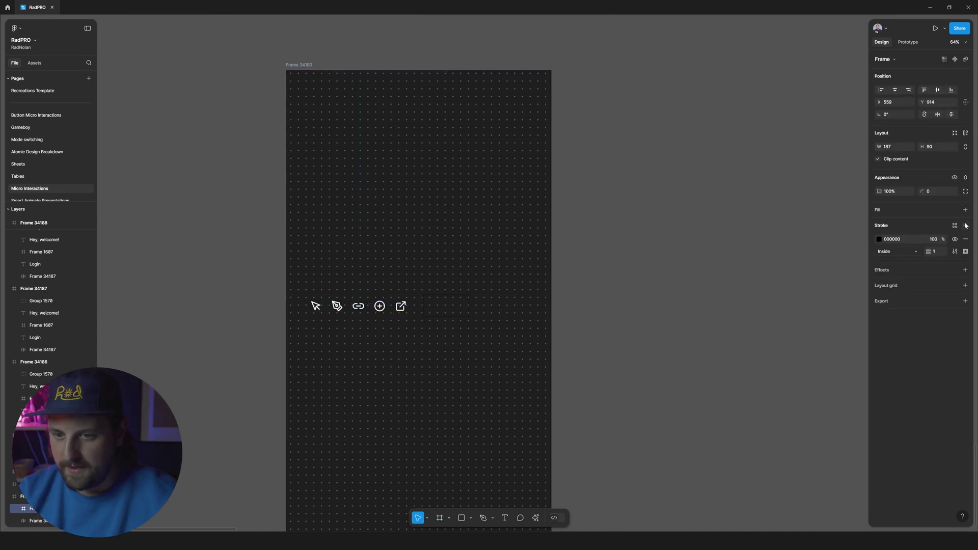
pyautogui.hotkey('shift', 'x')
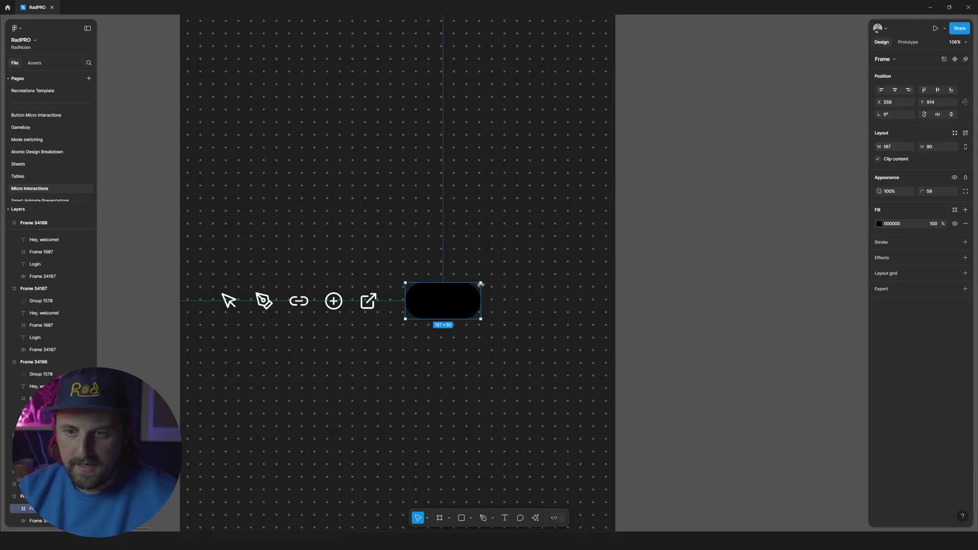
pyautogui.moveTo(479, 284); pyautogui.dragTo(466, 287)
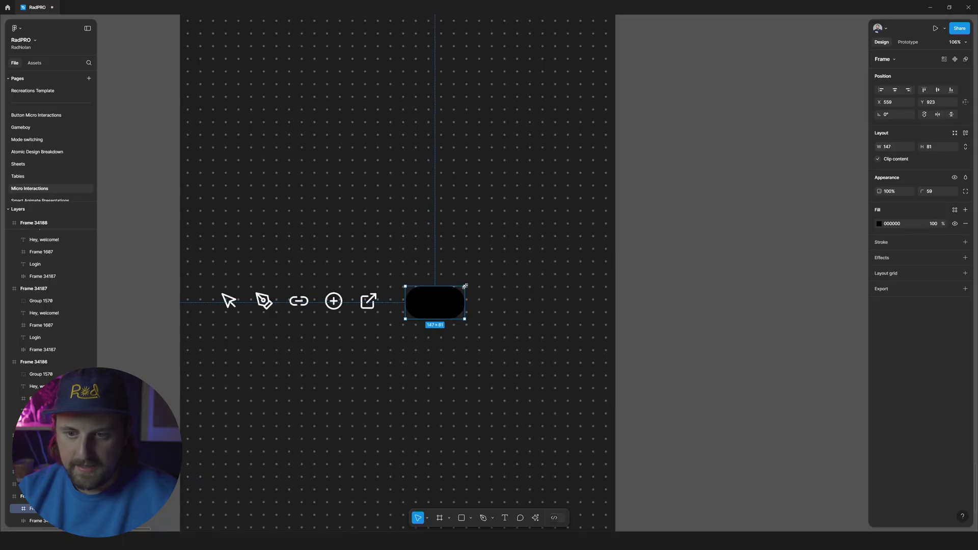
# Try a green fill on the pill frame, and set it to FFFFFF at 50% opacity instead
pyautogui.click(888, 225)
pyautogui.write('green')
pyautogui.press('Return')
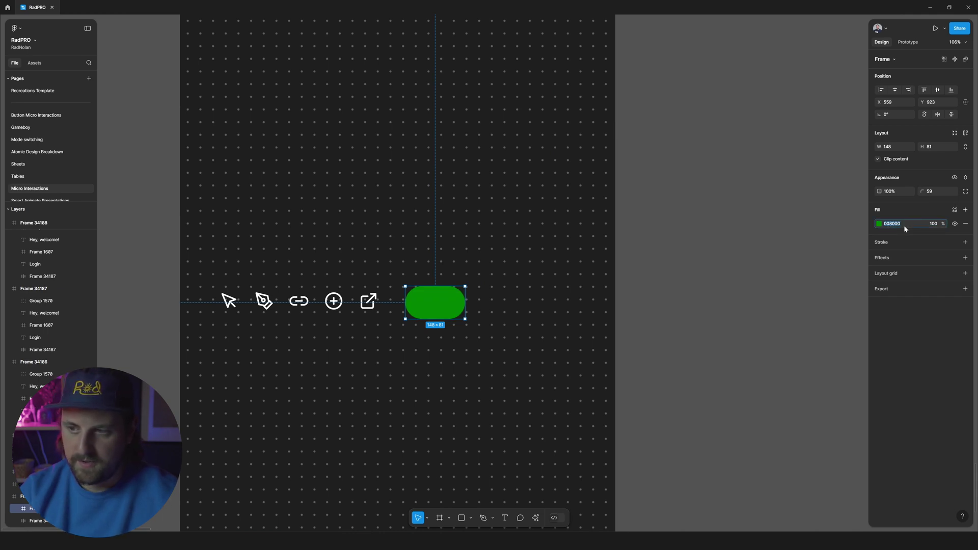
pyautogui.write('fff')
pyautogui.press('Return')
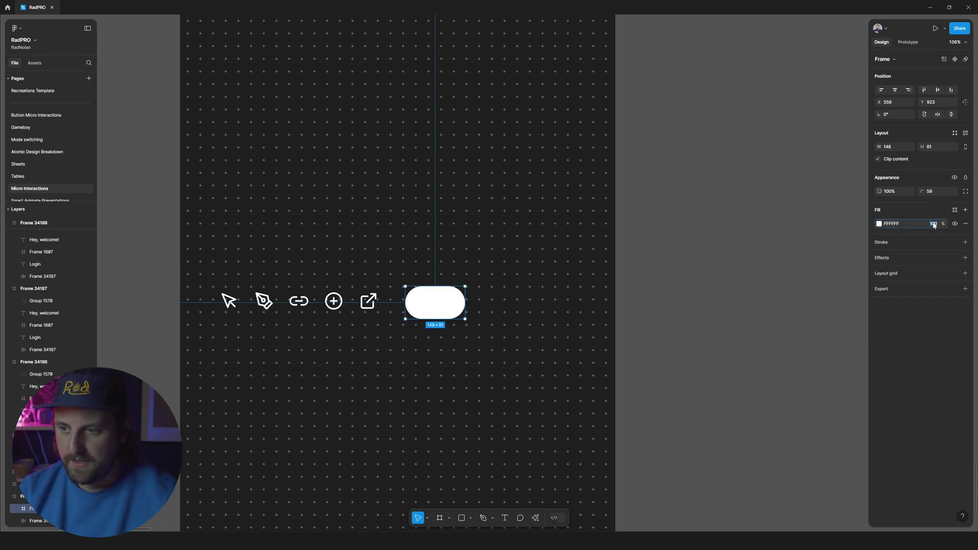
pyautogui.write('50')
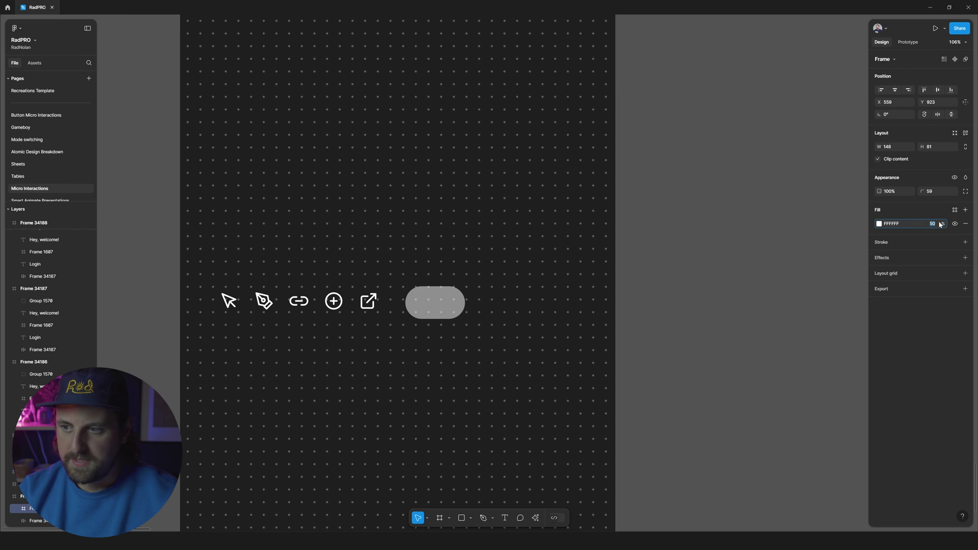
# Line the pill up with the icon row and turn its fill into an inside stroke of weight 2
pyautogui.moveTo(450, 302); pyautogui.dragTo(444, 301)
pyautogui.hotkey('shift', 'x')
pyautogui.click(941, 252)
pyautogui.write('2')
pyautogui.press('Return')
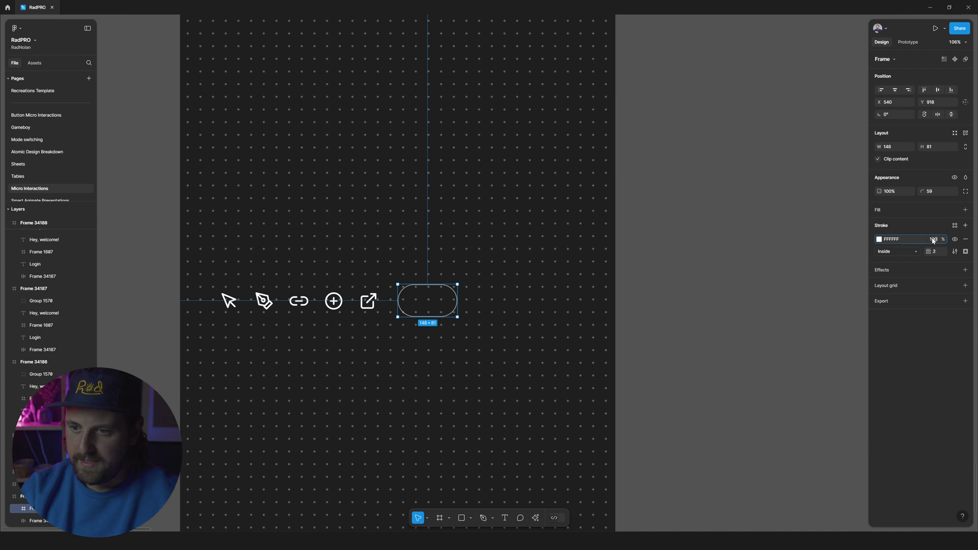
# Draw a round knob of about 49 px inside the pill's right end with corner radius 66 and fill FFFFFF
pyautogui.press('r')
pyautogui.moveTo(448, 295); pyautogui.dragTo(427, 312)
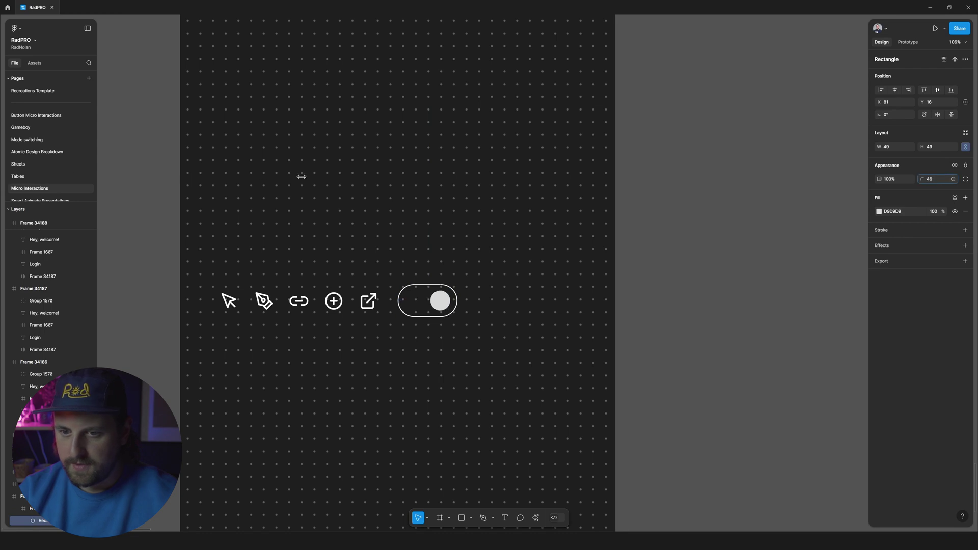
pyautogui.hotkey('ctrl', '=')
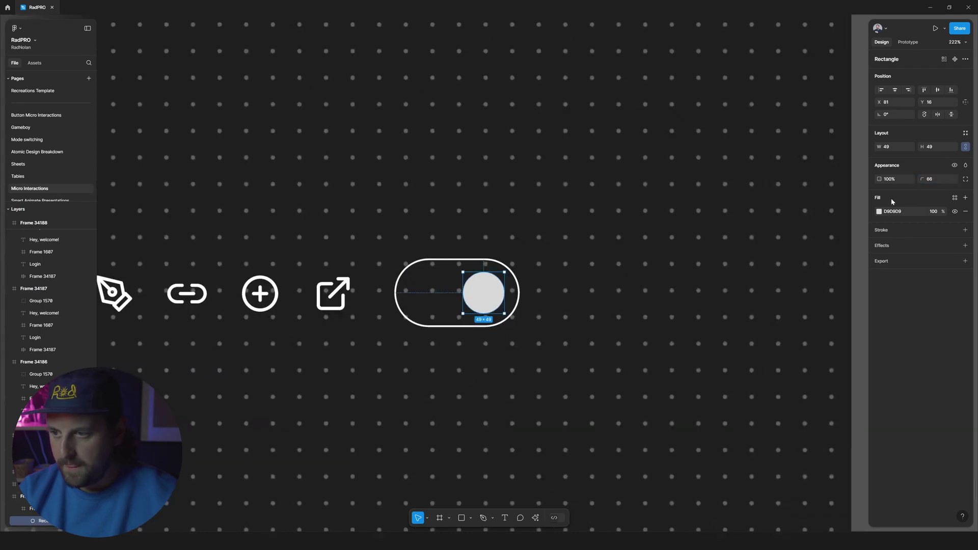
pyautogui.write('FFFFFF')
pyautogui.press('Return')
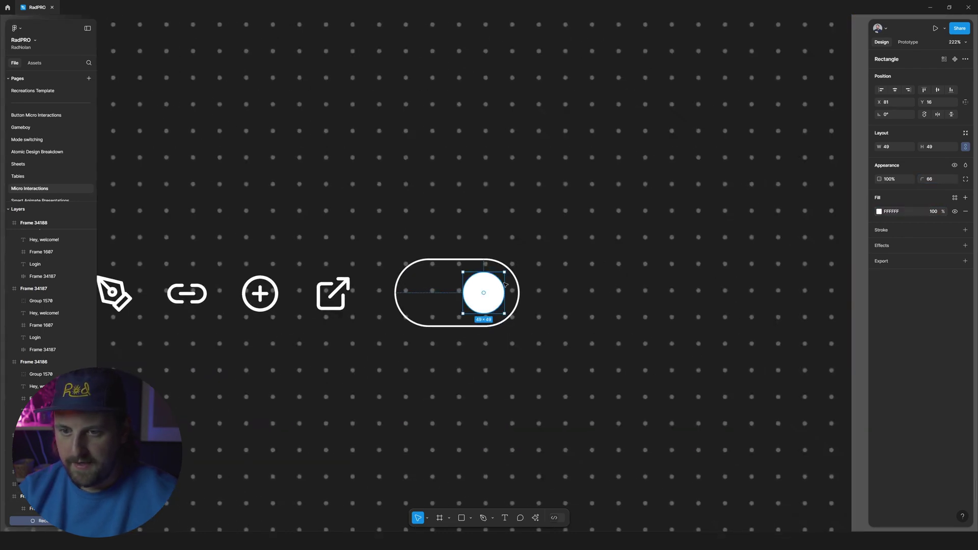
# Enlarge the toggle's round knob to about 63 px
pyautogui.press('Escape')
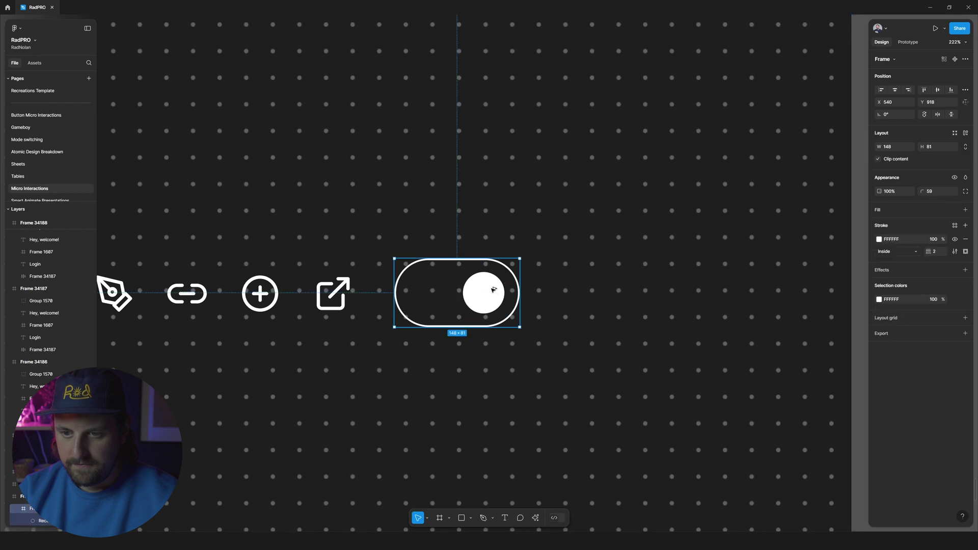
pyautogui.click(493, 290)
pyautogui.moveTo(505, 282); pyautogui.dragTo(510, 282)
pyautogui.press('Escape')
pyautogui.press('-')
pyautogui.press('-')
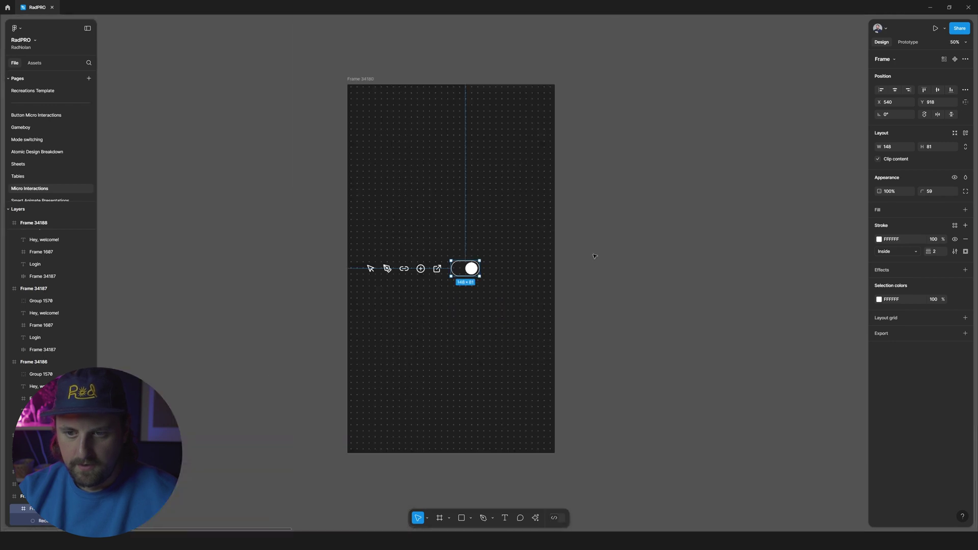
pyautogui.click(591, 257)
pyautogui.scroll(3, 535, 262)
pyautogui.scroll(4, 480, 265)
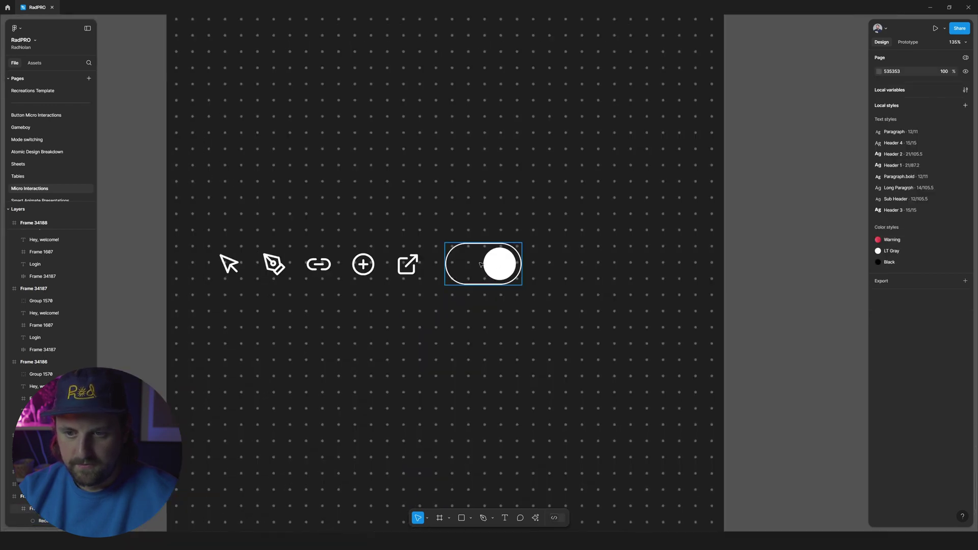
# Add a fill to the pill frame and sample the dark colour 1D1D1D from Frame 34180's background
pyautogui.click(481, 265)
pyautogui.click(965, 210)
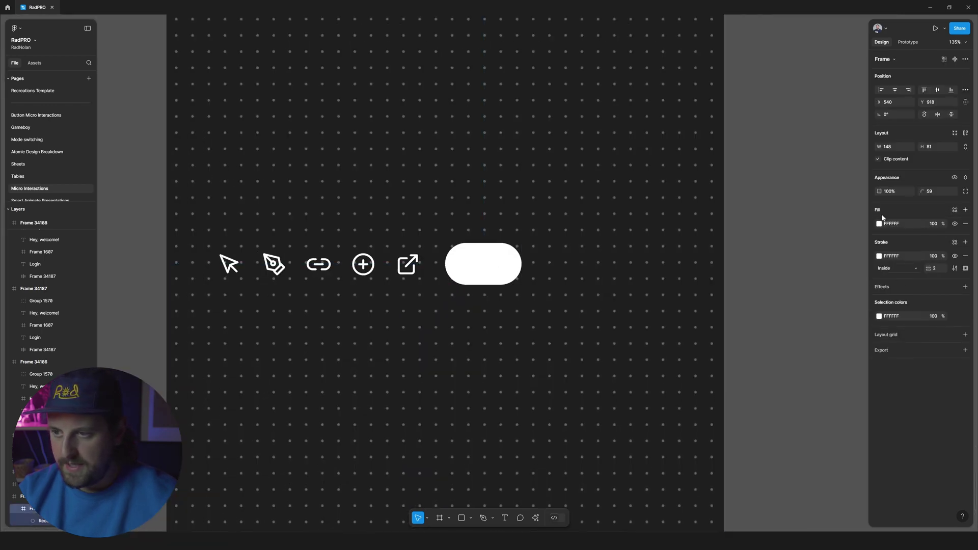
pyautogui.write('000000')
pyautogui.press('Return')
pyautogui.click(878, 224)
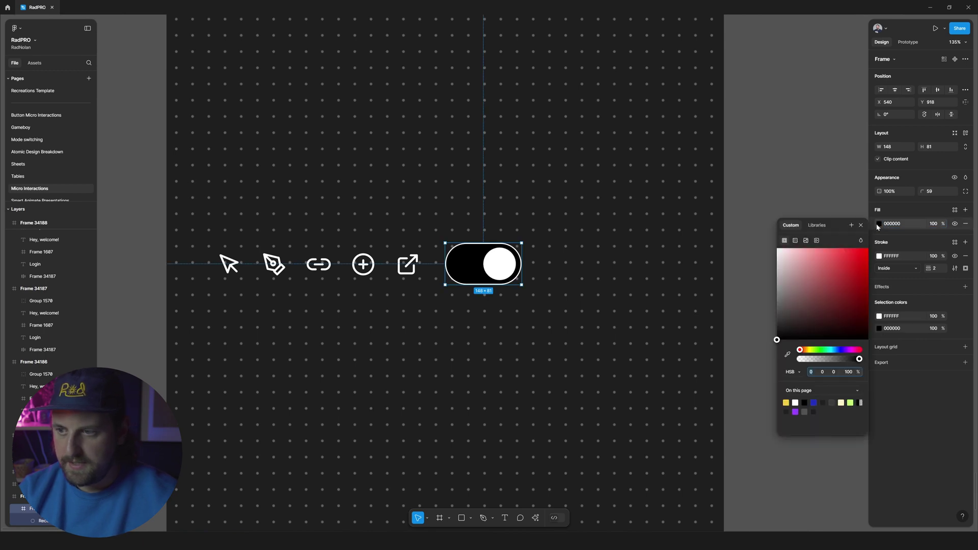
pyautogui.click(787, 355)
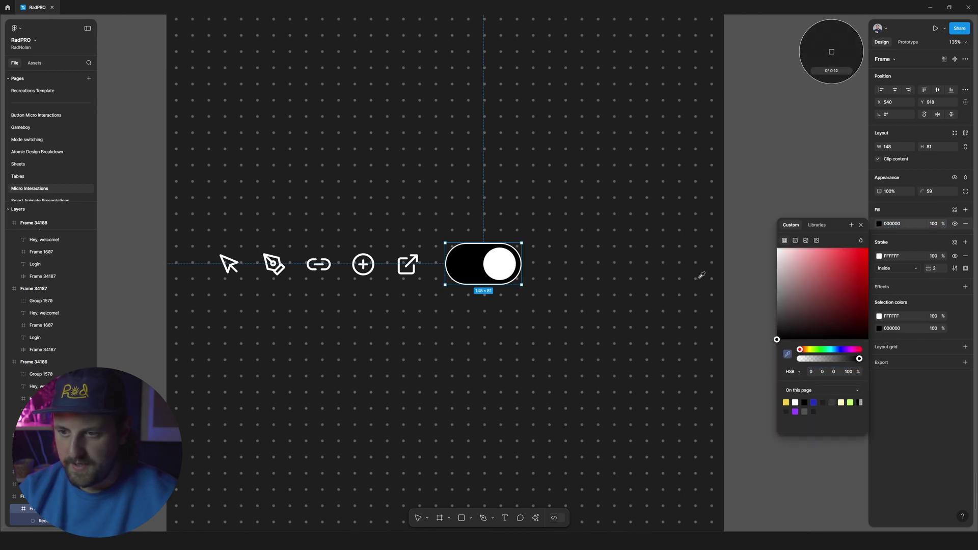
pyautogui.click(689, 264)
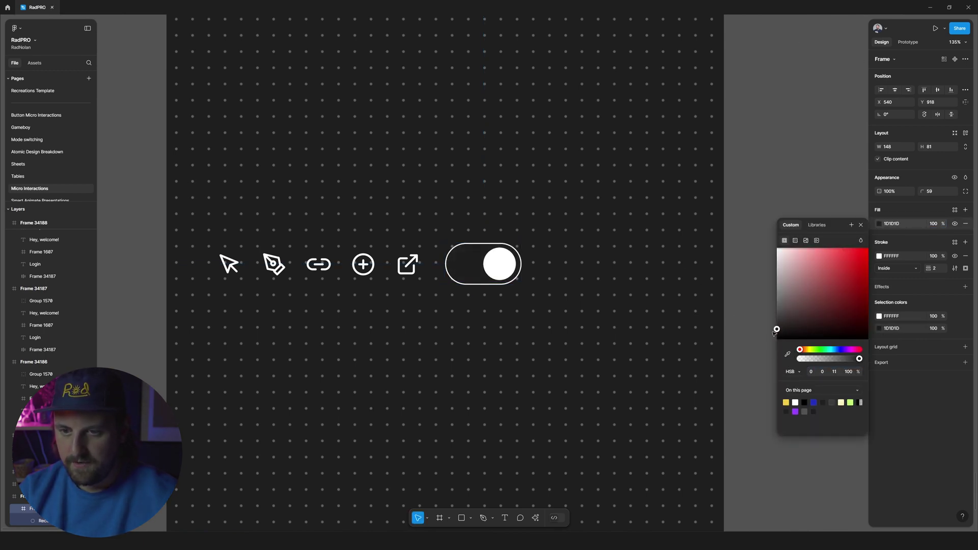
pyautogui.scroll(-5, 773, 332)
pyautogui.click(742, 259)
pyautogui.hscroll(3, 742, 258)
# Set the pill's stroke weight to 3 and its stroke opacity to 30%
pyautogui.click(484, 275)
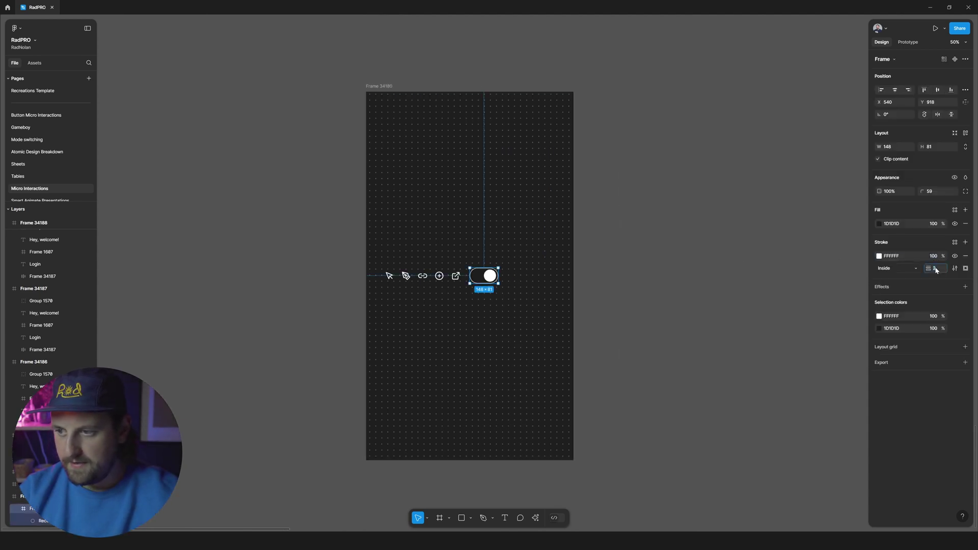
pyautogui.press('Up')
pyautogui.write('70')
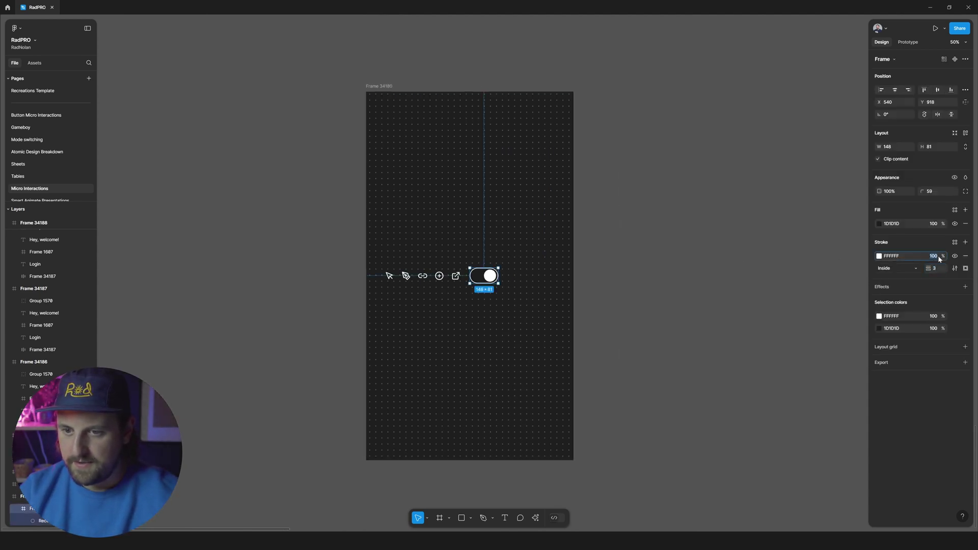
pyautogui.press('Return')
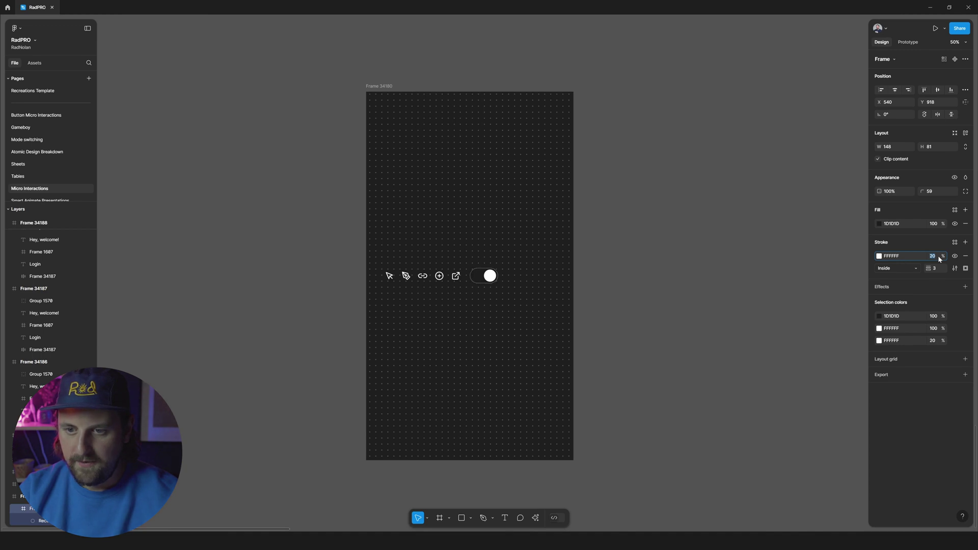
pyautogui.press('Escape')
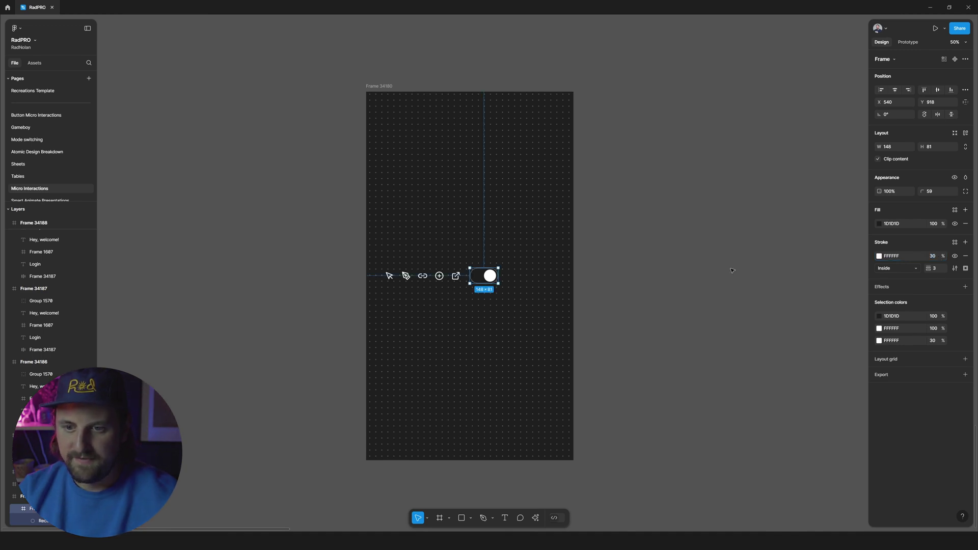
# Move the knob to the pill's left end and shrink it to 57 px with an inset of about 12 px
pyautogui.click(490, 277)
pyautogui.click(881, 90)
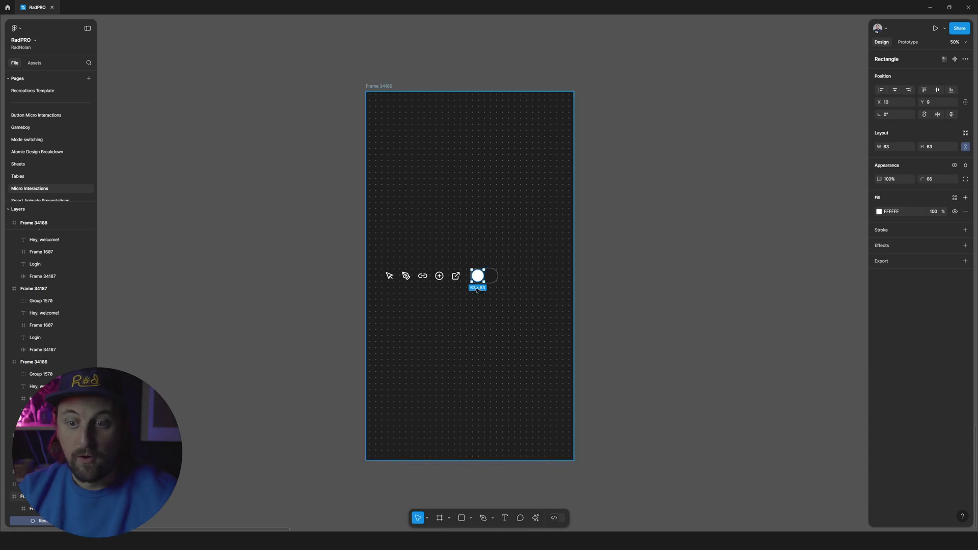
pyautogui.scroll(5, 479, 277)
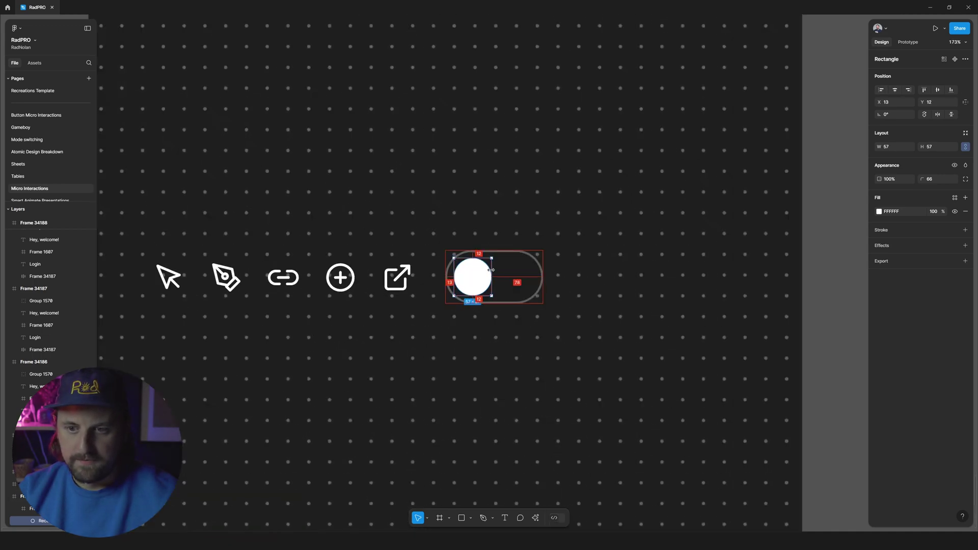
pyautogui.click(759, 246)
pyautogui.hotkey('shift', '2')
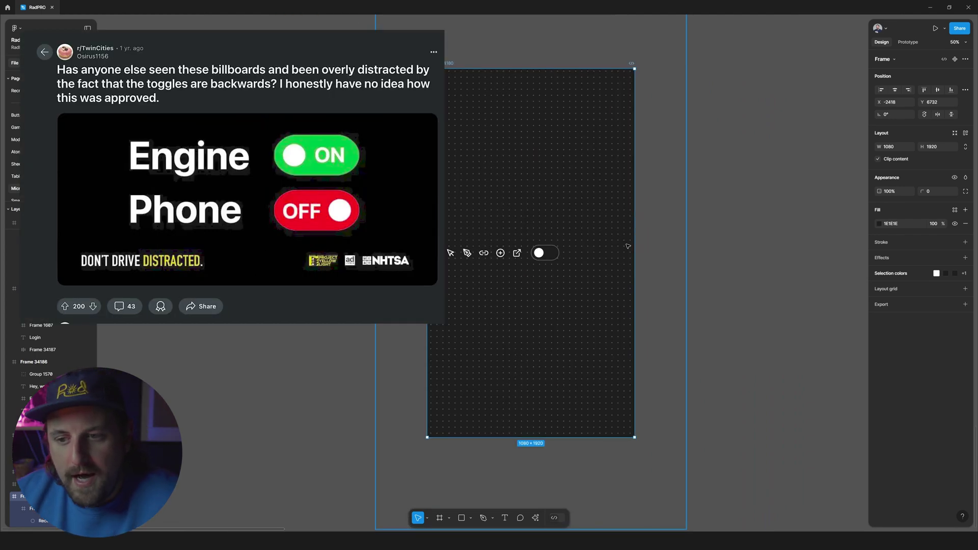
# Try sliding the knob toward the right end of the toggle
pyautogui.scroll(2, 509, 253)
pyautogui.click(511, 253)
pyautogui.scroll(3, 509, 254)
pyautogui.moveTo(503, 257); pyautogui.dragTo(531, 256)
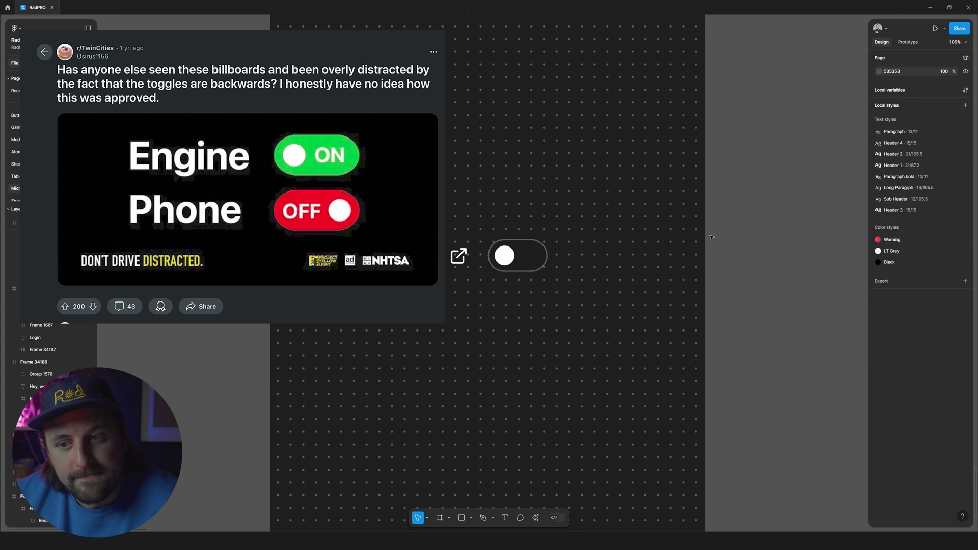
pyautogui.scroll(-3, 710, 239)
pyautogui.hscroll(1, 676, 287)
pyautogui.hscroll(2, 676, 286)
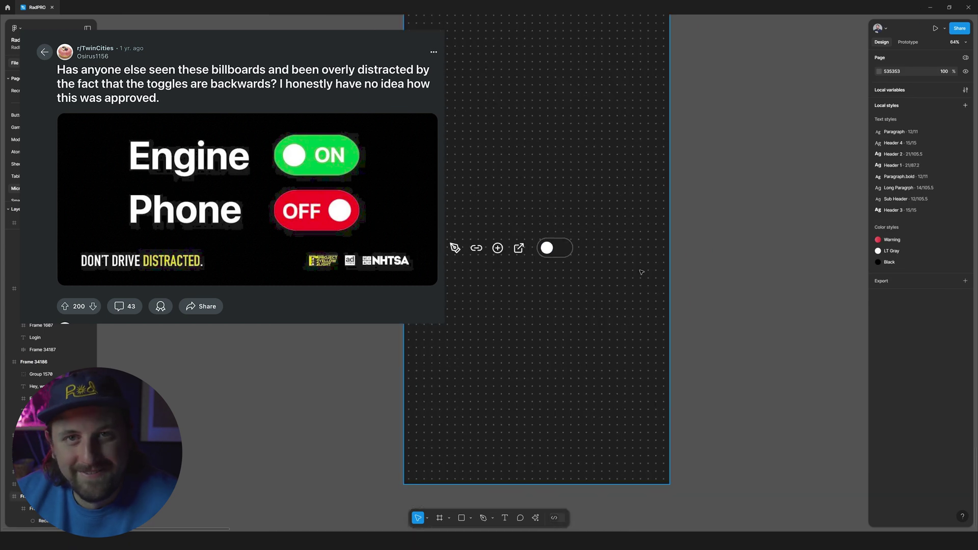
pyautogui.click(548, 249)
pyautogui.moveTo(555, 251); pyautogui.dragTo(569, 253)
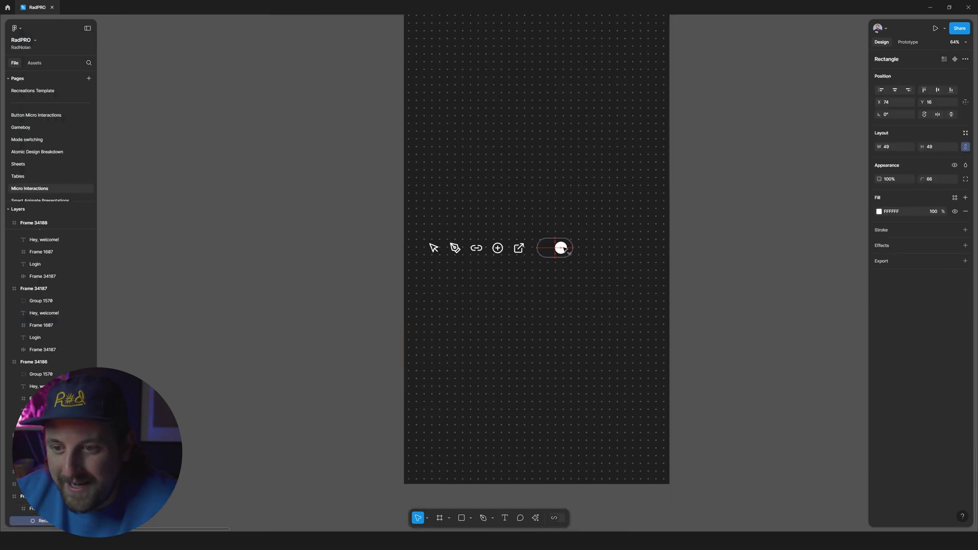
pyautogui.hotkey('ctrl', 'z')
pyautogui.press('Escape')
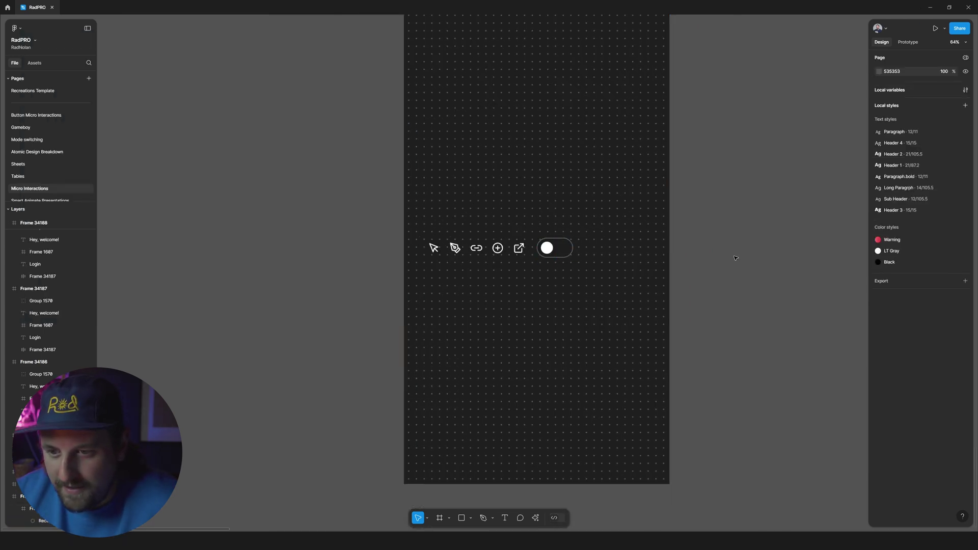
# Move the toggle horizontally away from the icon row to leave room for a divider
pyautogui.hscroll(1, 700, 259)
pyautogui.scroll(3, 636, 255)
pyautogui.click(510, 243)
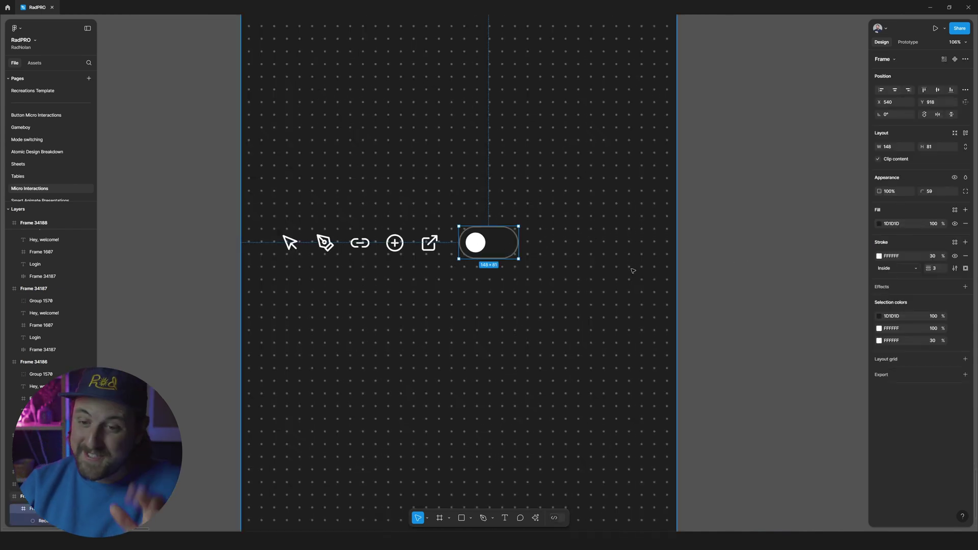
pyautogui.click(522, 253)
pyautogui.click(506, 247)
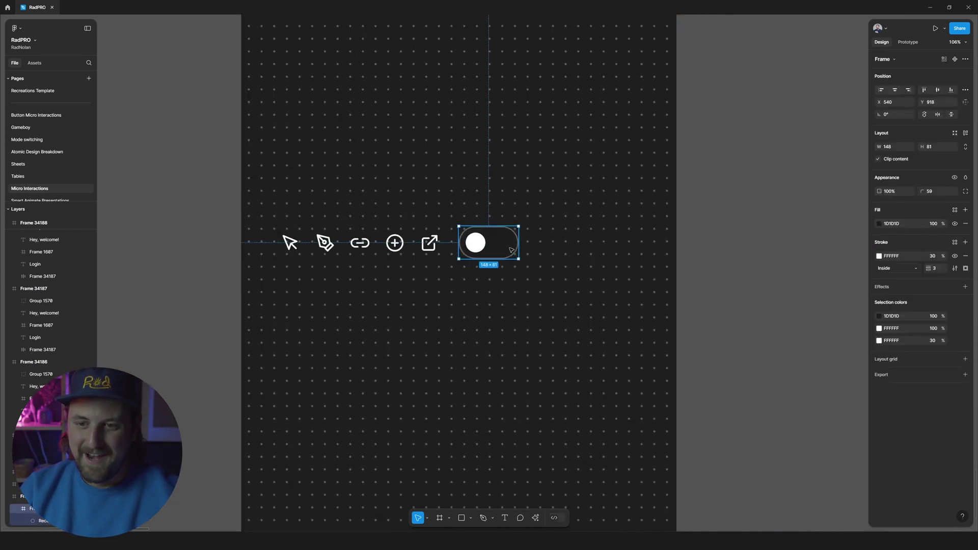
pyautogui.moveTo(506, 246); pyautogui.dragTo(525, 246)
# Draw a vertical 2 × 150 divider rectangle between the icons and the toggle, sampling its colour from the toggle's outline
pyautogui.press('r')
pyautogui.moveTo(452, 213); pyautogui.dragTo(453, 274)
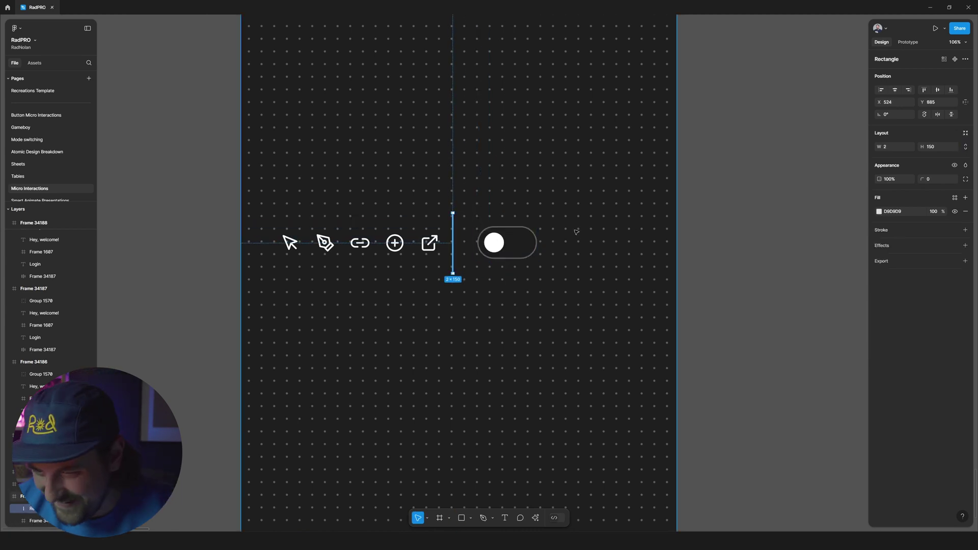
pyautogui.press('i')
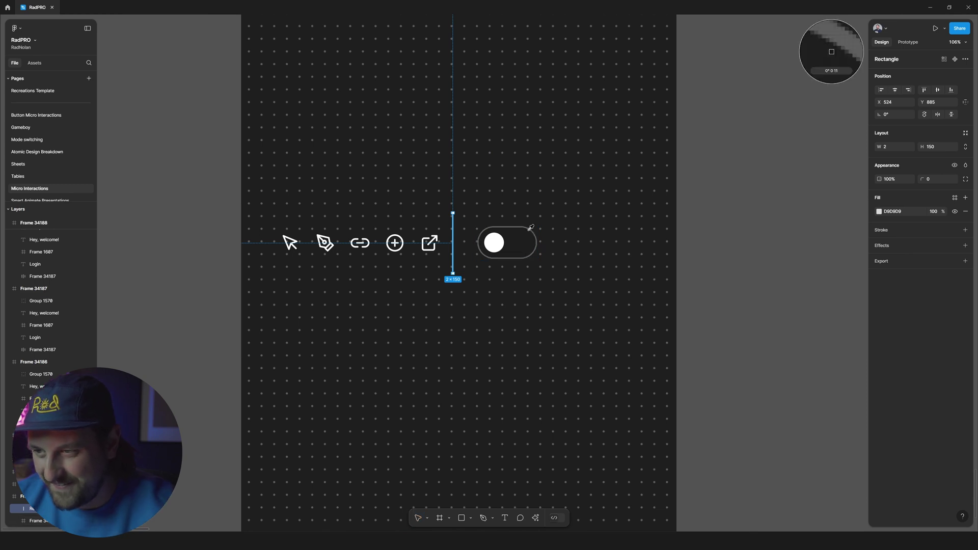
pyautogui.click(531, 232)
# Combine the icon row, divider and toggle into one auto layout frame
pyautogui.keyDown('shift'); pyautogui.click(514, 248); pyautogui.keyUp('shift')
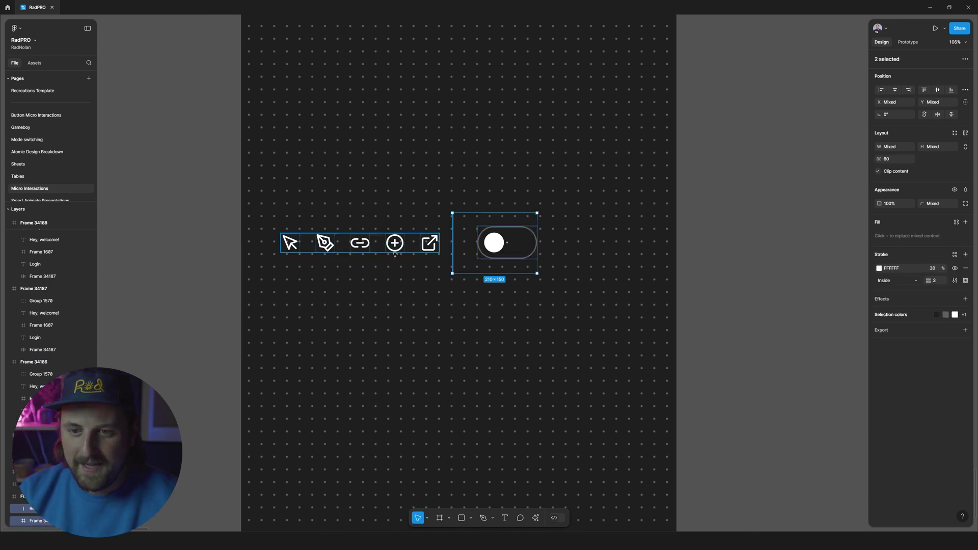
pyautogui.keyDown('shift'); pyautogui.click(395, 252); pyautogui.keyUp('shift')
pyautogui.hotkey('shift', 'a')
pyautogui.keyDown('ctrl'); pyautogui.scroll(-5, 470, 246); pyautogui.keyUp('ctrl')
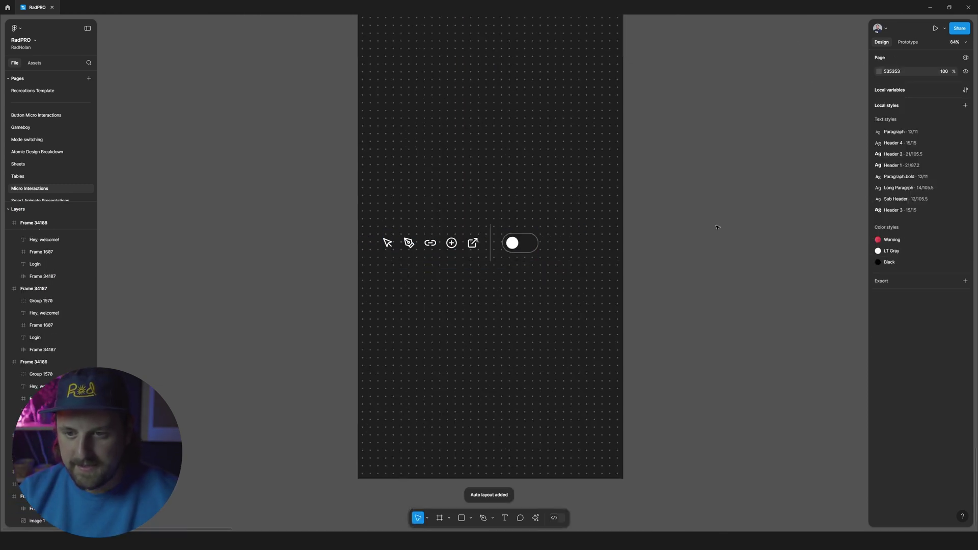
pyautogui.hscroll(3, 362, 245)
# Move the toolbar frame nearer the middle of Frame 34180 and set its horizontal padding to 50
pyautogui.moveTo(362, 245); pyautogui.dragTo(391, 248)
pyautogui.hscroll(-5, 663, 246)
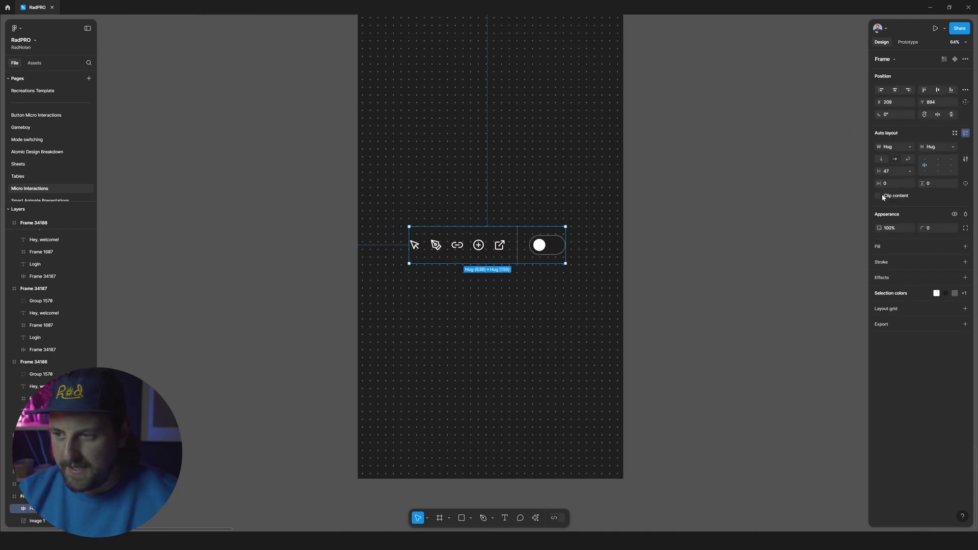
pyautogui.moveTo(880, 183); pyautogui.dragTo(920, 185)
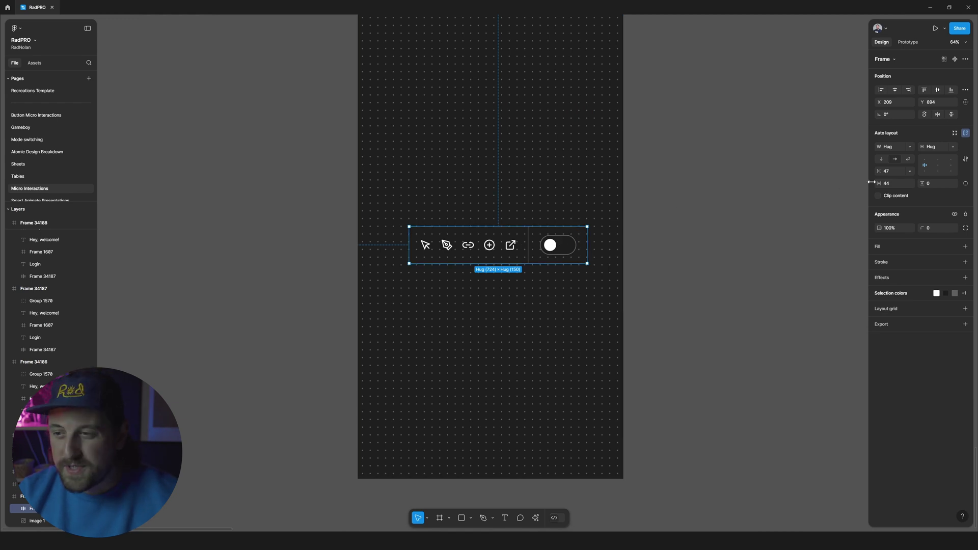
pyautogui.moveTo(880, 186); pyautogui.dragTo(886, 184)
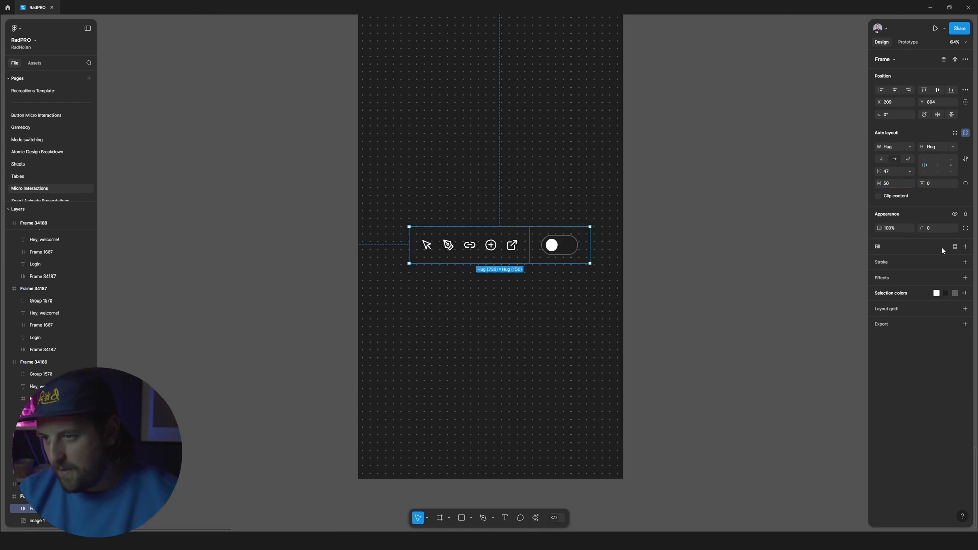
# Add a fill to the toolbar, sample 1E1E1E from the artboard background, and set the corner radius to 29
pyautogui.click(965, 246)
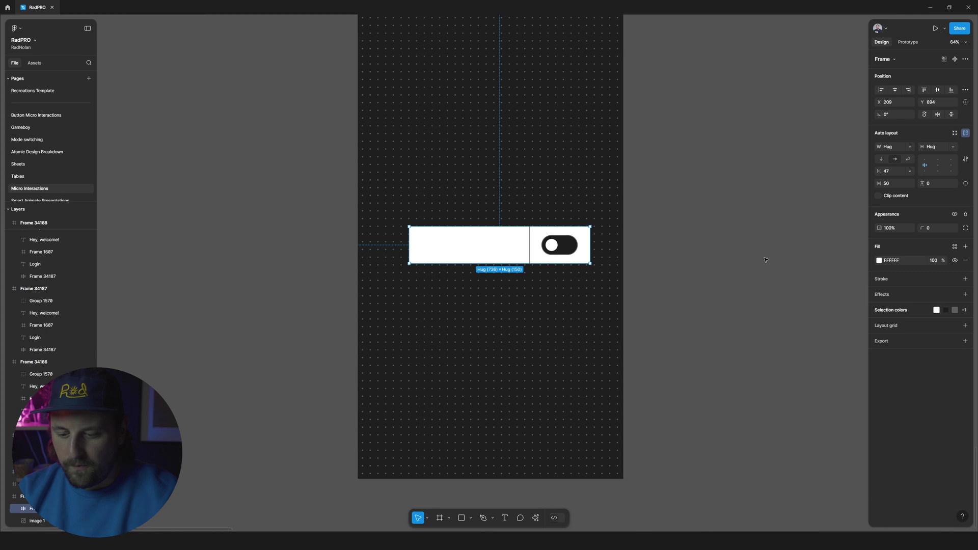
pyautogui.press('i')
pyautogui.click(553, 207)
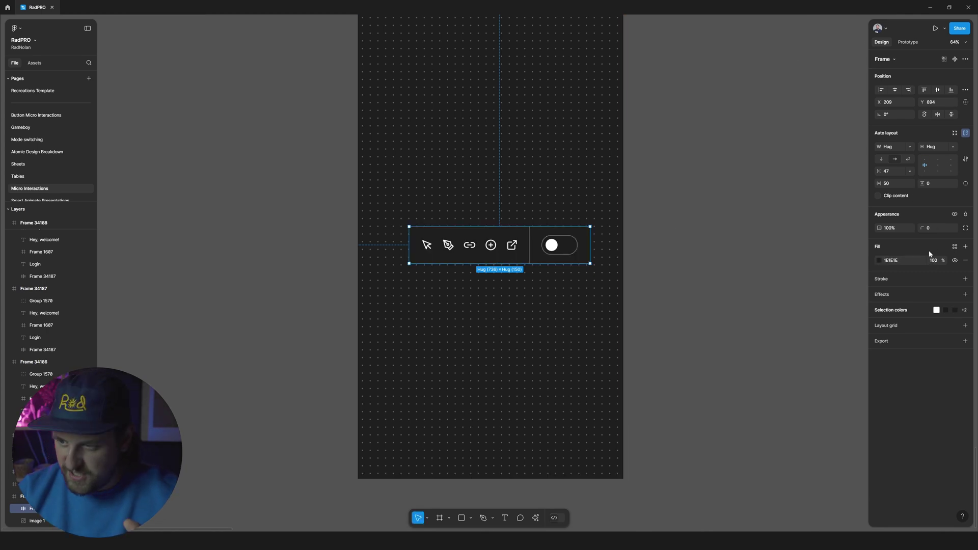
pyautogui.moveTo(923, 228); pyautogui.dragTo(66, 235)
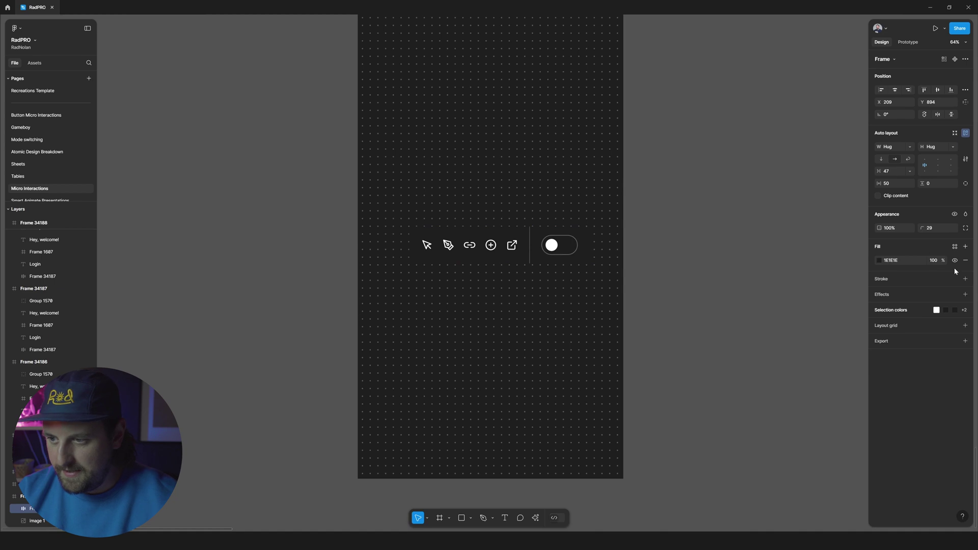
# Add a stroke to the toolbar, lighten its fill to 363636, and set the stroke colour to 999999
pyautogui.click(965, 279)
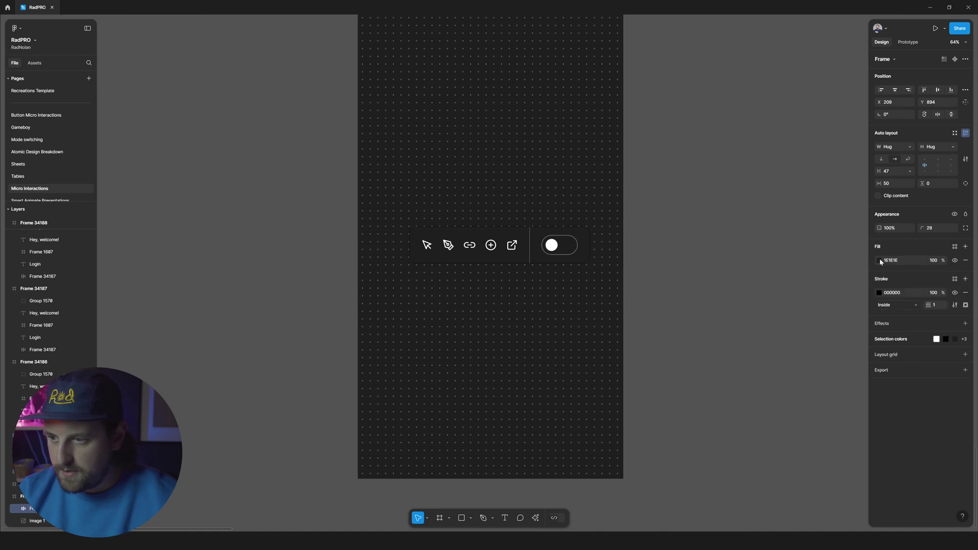
pyautogui.click(879, 260)
pyautogui.moveTo(777, 365)
pyautogui.mouseDown()
pyautogui.moveTo(777, 355)
pyautogui.moveTo(773, 364)
pyautogui.mouseUp()
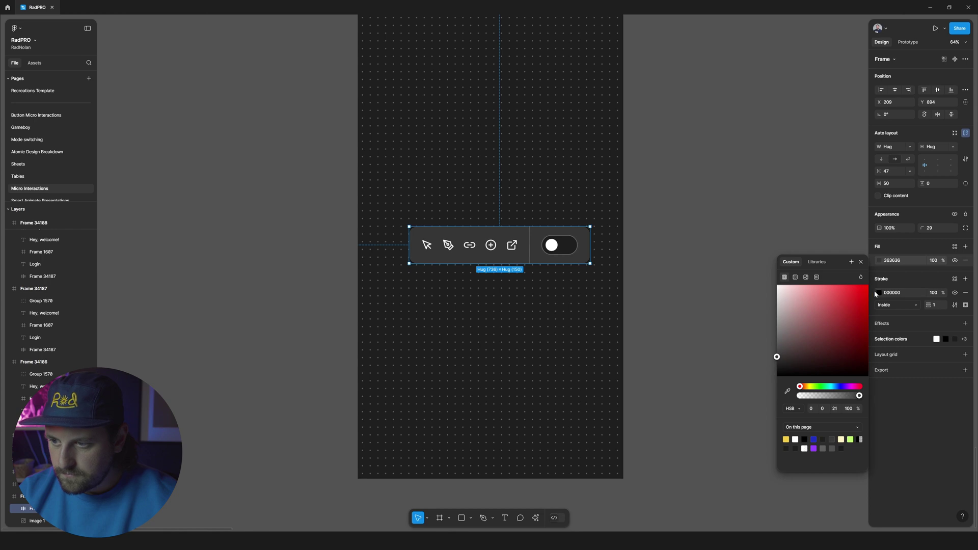
pyautogui.click(879, 293)
pyautogui.moveTo(778, 406)
pyautogui.mouseDown()
pyautogui.moveTo(783, 395)
pyautogui.moveTo(754, 344)
pyautogui.moveTo(752, 356)
pyautogui.mouseUp()
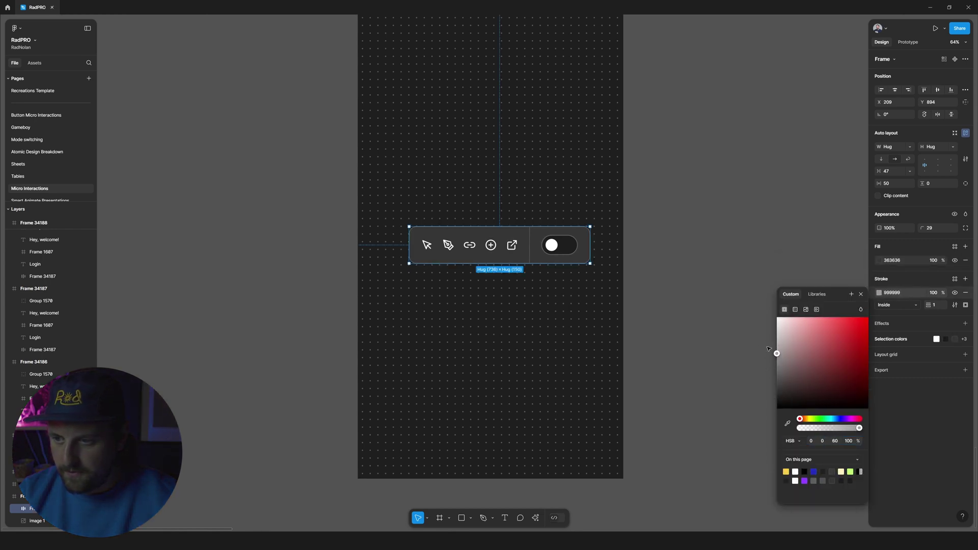
pyautogui.click(875, 298)
# Set the toolbar's vertical padding to 21 and shorten the divider between the icons and the toggle
pyautogui.moveTo(919, 184); pyautogui.dragTo(926, 184)
pyautogui.click(753, 212)
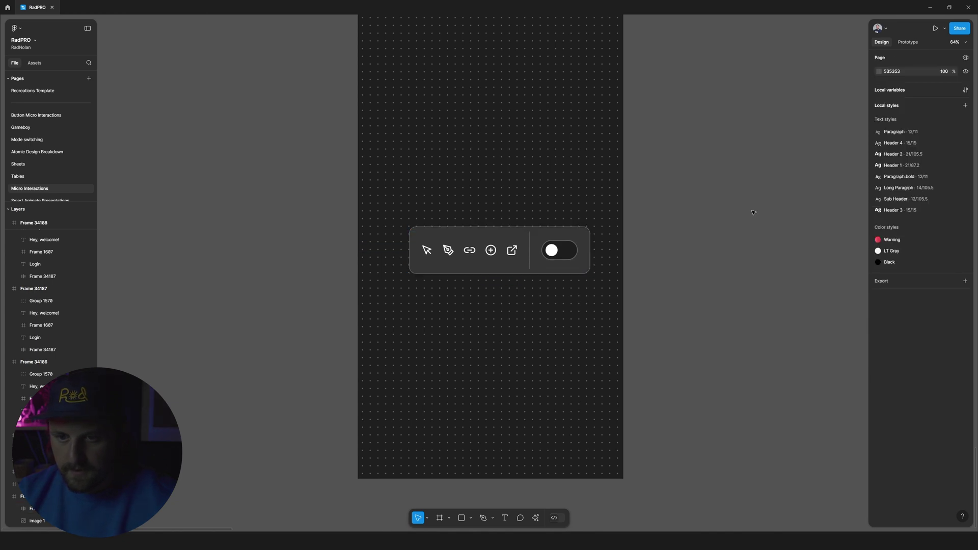
pyautogui.click(531, 248)
pyautogui.moveTo(915, 147); pyautogui.dragTo(716, 217)
pyautogui.click(717, 218)
# Centre the toolbar horizontally and vertically within Frame 34180
pyautogui.moveTo(537, 236); pyautogui.dragTo(528, 226)
pyautogui.scroll(-3, 601, 216)
pyautogui.click(708, 207)
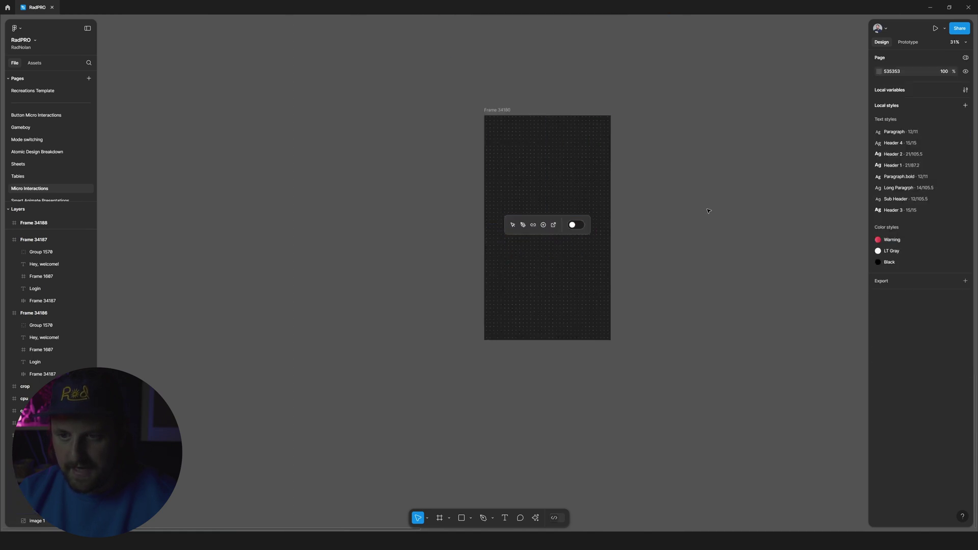
pyautogui.moveTo(707, 207); pyautogui.dragTo(541, 210)
pyautogui.scroll(2, 419, 217)
pyautogui.click(397, 220)
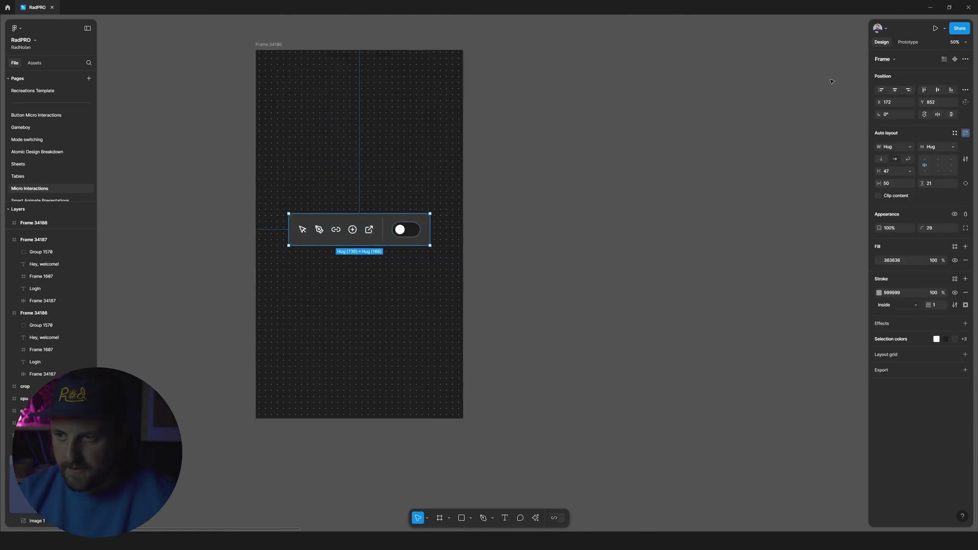
pyautogui.click(937, 90)
# Duplicate Frame 34180 and place the copy to the right of the original
pyautogui.click(276, 45)
pyautogui.moveTo(276, 45); pyautogui.dragTo(511, 72)
pyautogui.hscroll(3, 511, 72)
pyautogui.moveTo(411, 159); pyautogui.dragTo(431, 163)
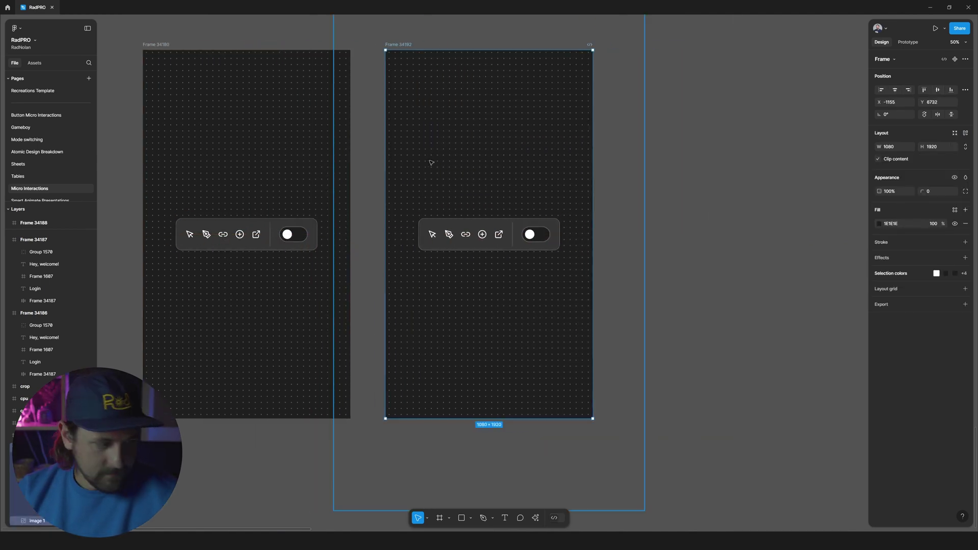
# Group the loose layers, move, codepen, cpu and crop icons into a horizontal auto layout row
pyautogui.scroll(-2, 430, 163)
pyautogui.scroll(-10, 430, 159)
pyautogui.hscroll(-2, 379, 155)
pyautogui.moveTo(798, 102); pyautogui.dragTo(535, 191)
pyautogui.hotkey('shift', 'a')
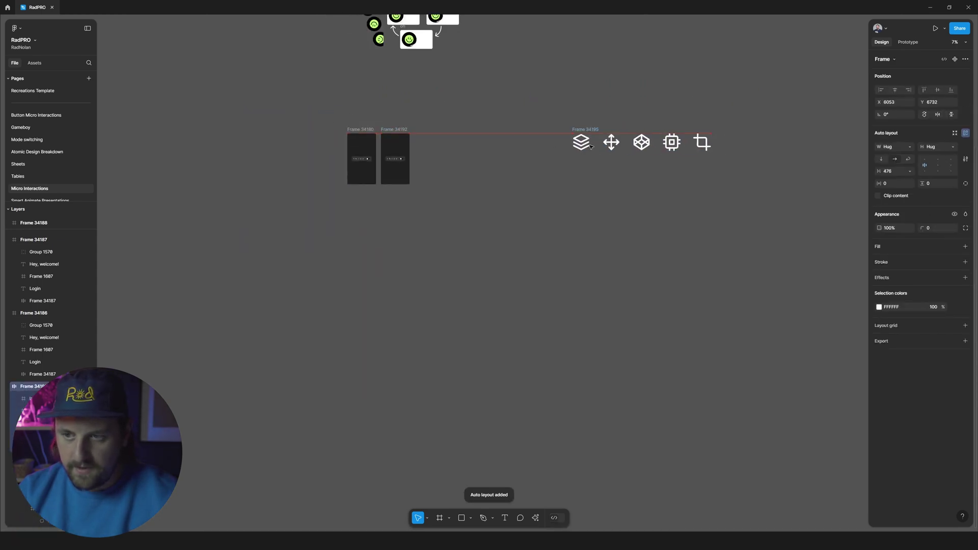
# Move the new five-icon row into the toolbar of the duplicated frame, Frame 34192
pyautogui.scroll(3, 402, 158)
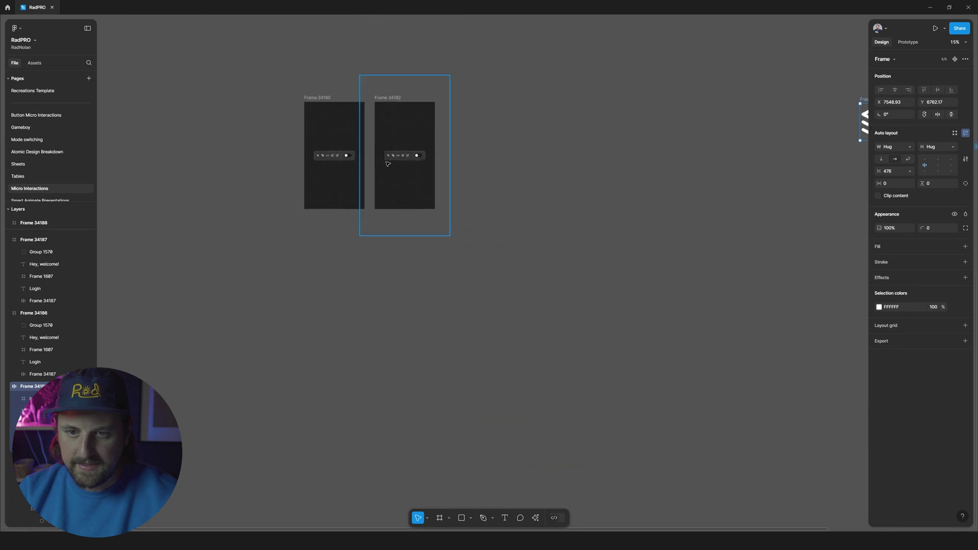
pyautogui.click(411, 152)
pyautogui.scroll(5, 411, 152)
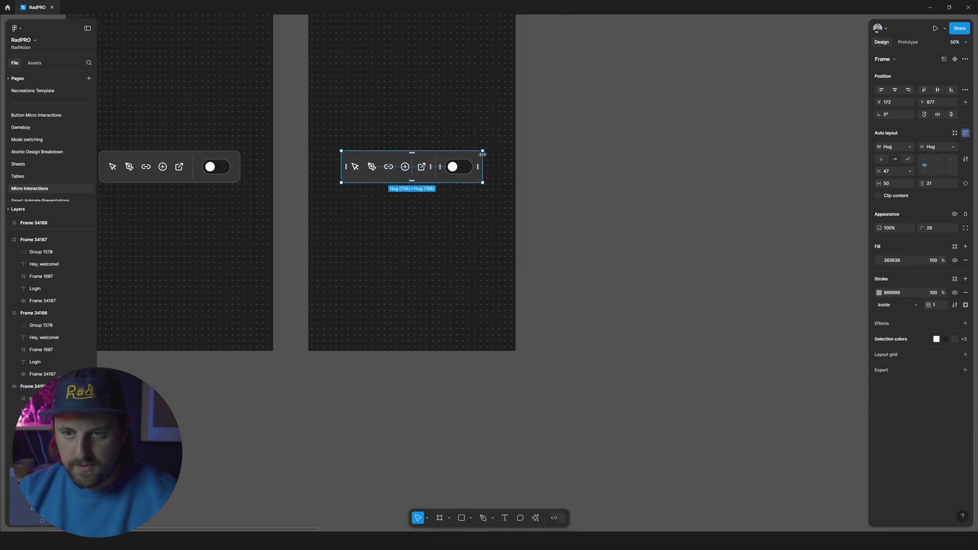
pyautogui.scroll(-8, 489, 151)
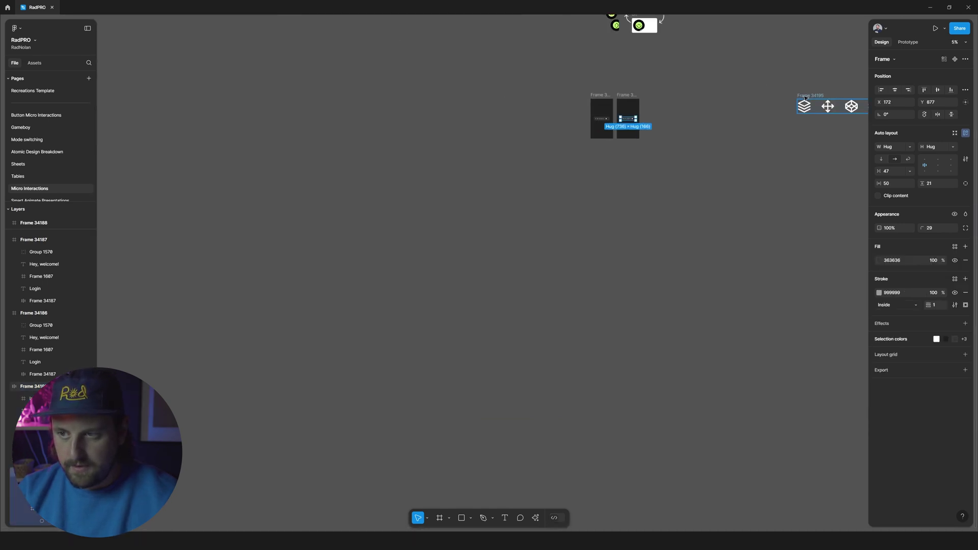
pyautogui.press('Escape')
pyautogui.scroll(7, 632, 122)
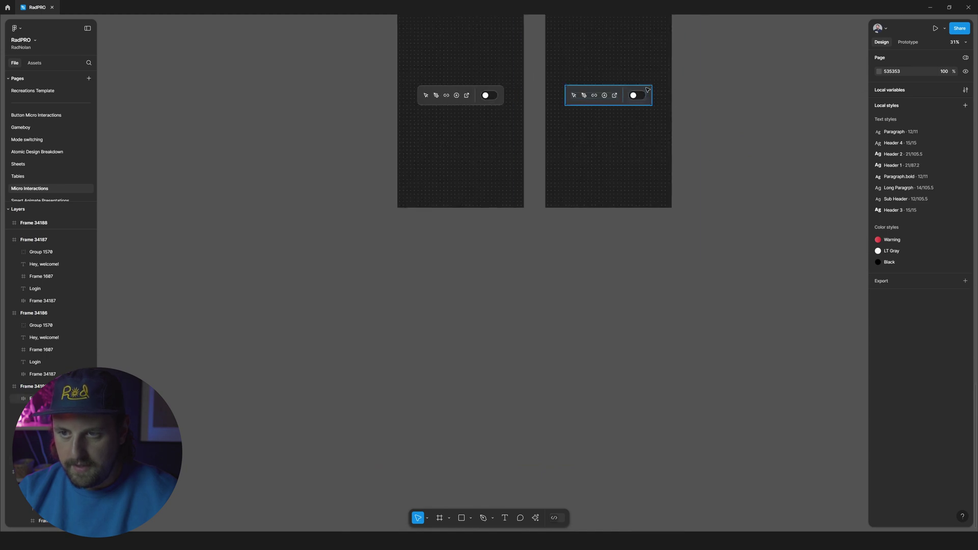
pyautogui.click(648, 89)
pyautogui.hotkey('ctrl', 'v')
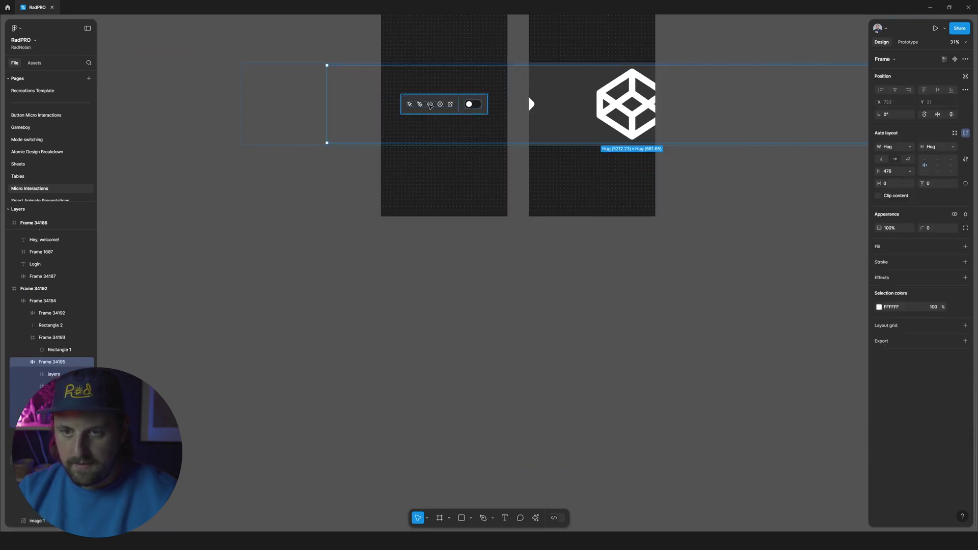
# Scale the pasted icon row proportionally to a height of 47
pyautogui.press('Return')
pyautogui.click(601, 111)
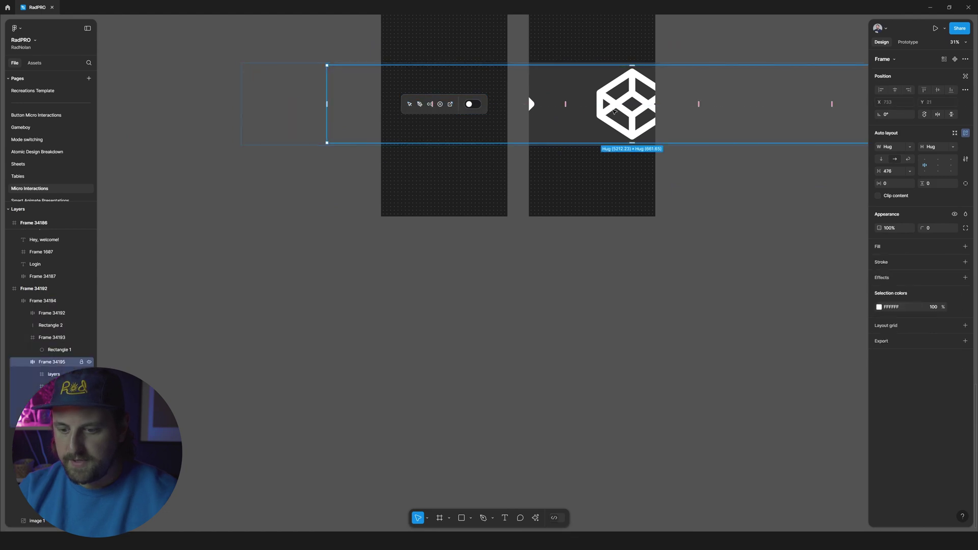
pyautogui.press('k')
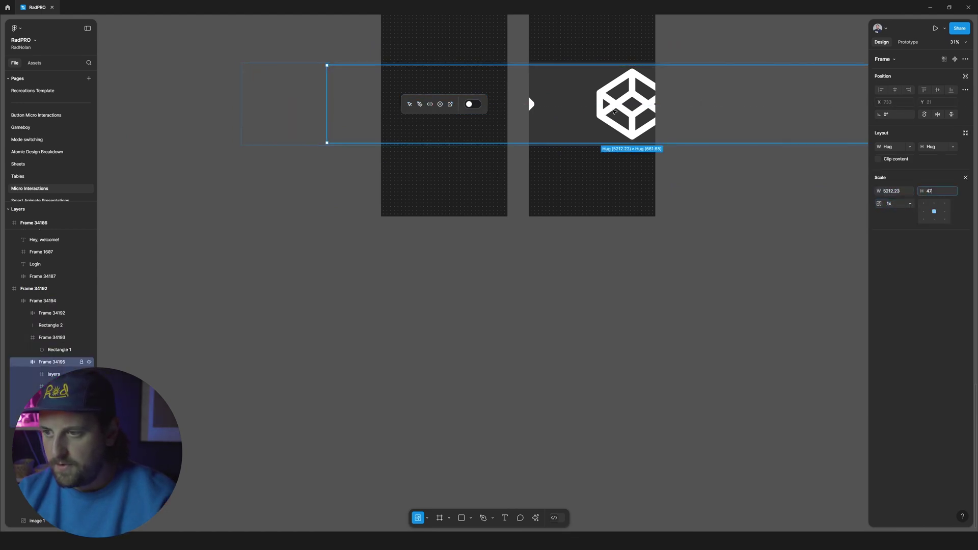
pyautogui.write('47')
pyautogui.press('Return')
pyautogui.scroll(5, 722, 102)
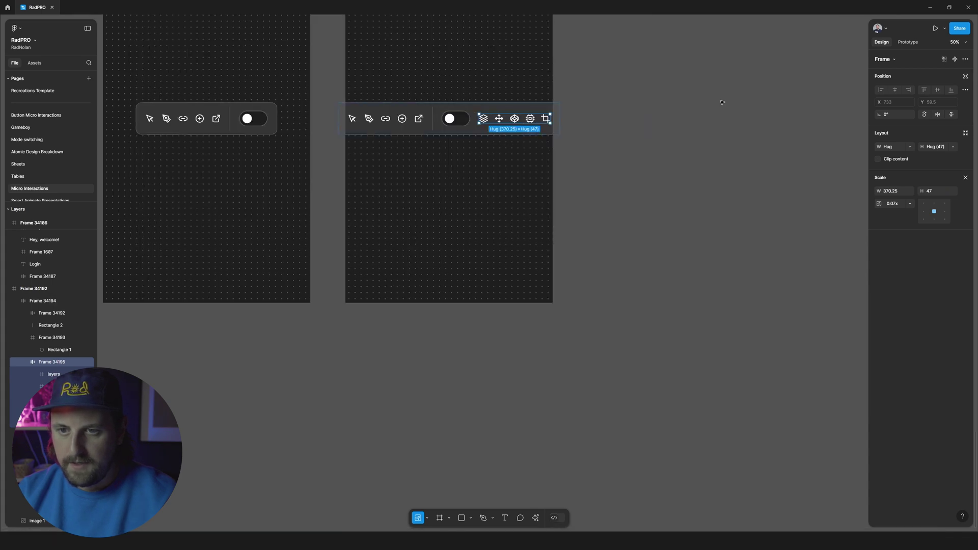
# Slide the white knob to the right end of the toggle in the duplicated frame, and leave the Scale tool with the pill selected
pyautogui.scroll(2, 722, 103)
pyautogui.click(457, 165)
pyautogui.doubleClick(457, 164)
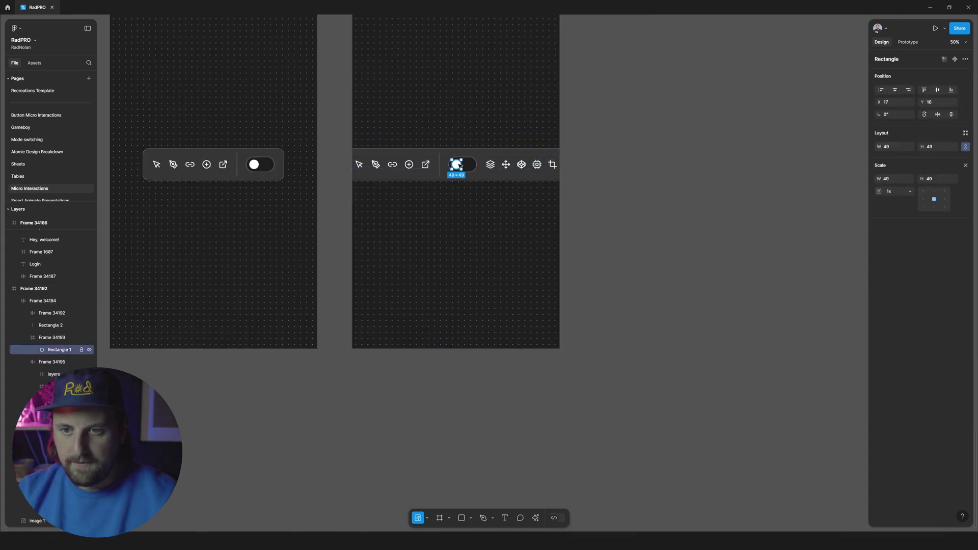
pyautogui.moveTo(458, 165); pyautogui.dragTo(461, 166)
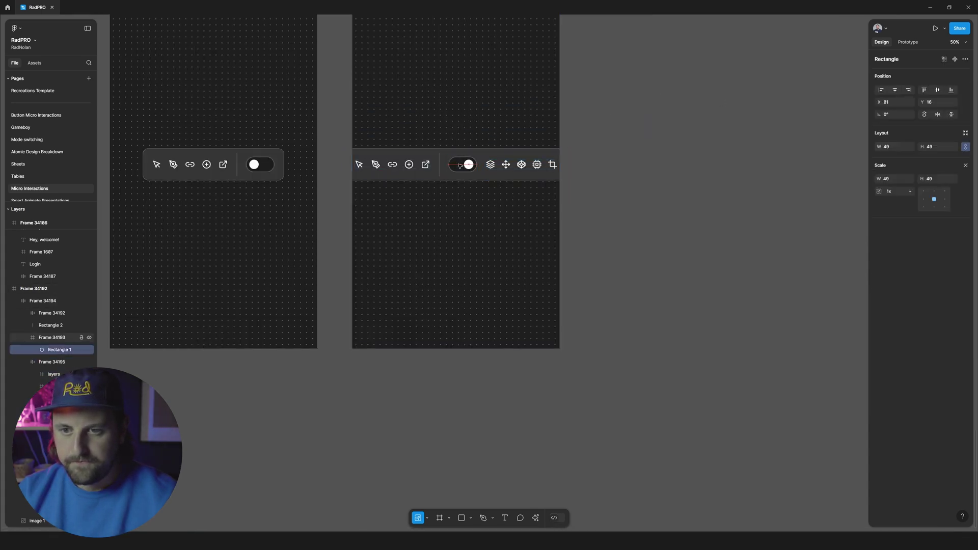
pyautogui.click(460, 166)
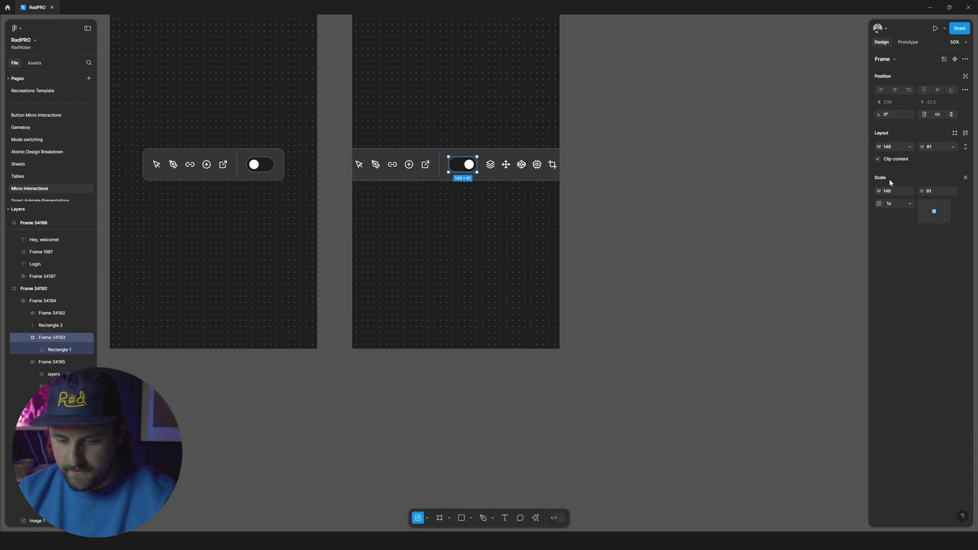
pyautogui.click(965, 178)
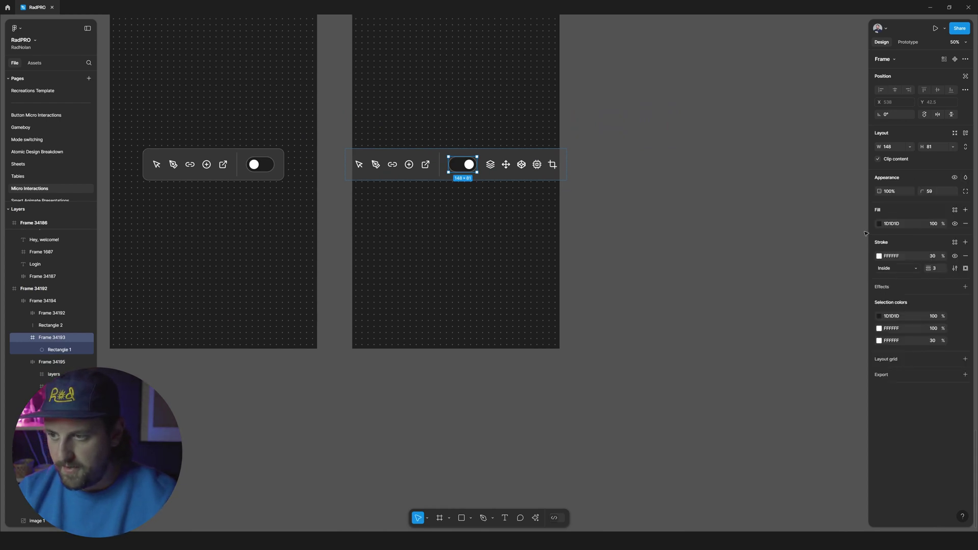
# Change the fill of the toggle pill in Frame 34192 to the bright blue 303AFF
pyautogui.click(880, 225)
pyautogui.click(835, 248)
pyautogui.moveTo(819, 350); pyautogui.dragTo(878, 269)
pyautogui.moveTo(844, 349); pyautogui.dragTo(840, 351)
pyautogui.moveTo(856, 257); pyautogui.dragTo(852, 249)
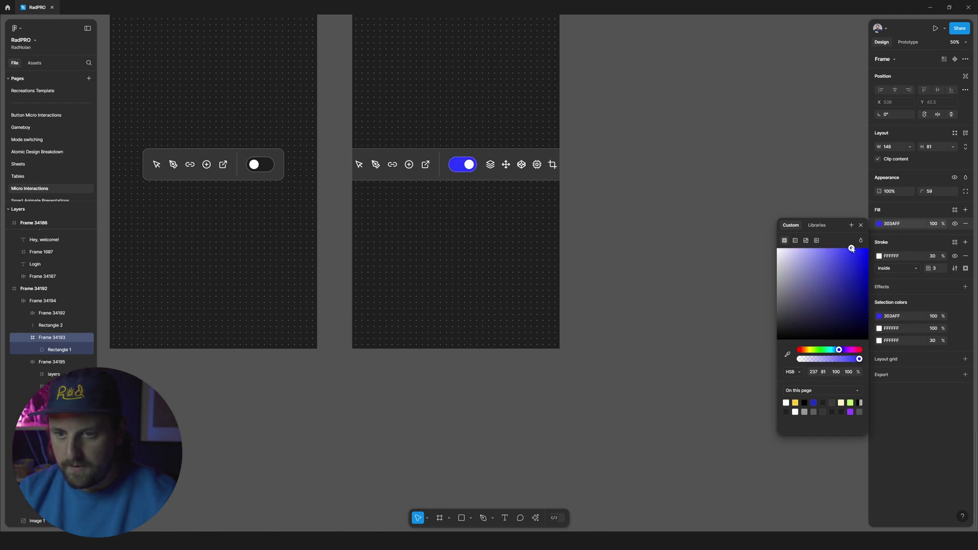
pyautogui.click(676, 206)
# Scale the whole toolbar in Frame 34192 down around its center to about 868 wide
pyautogui.scroll(3, 676, 206)
pyautogui.click(469, 256)
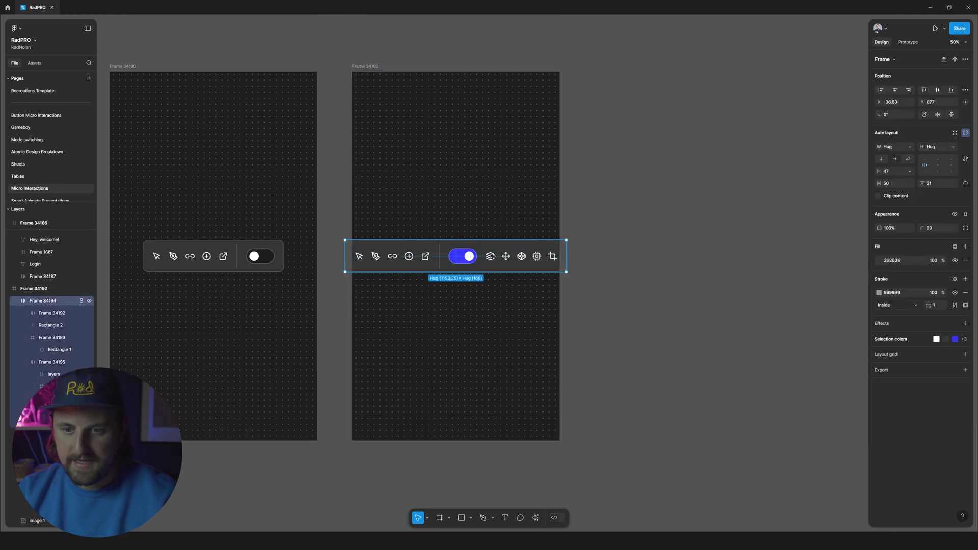
pyautogui.press('k')
pyautogui.moveTo(567, 250); pyautogui.dragTo(539, 255)
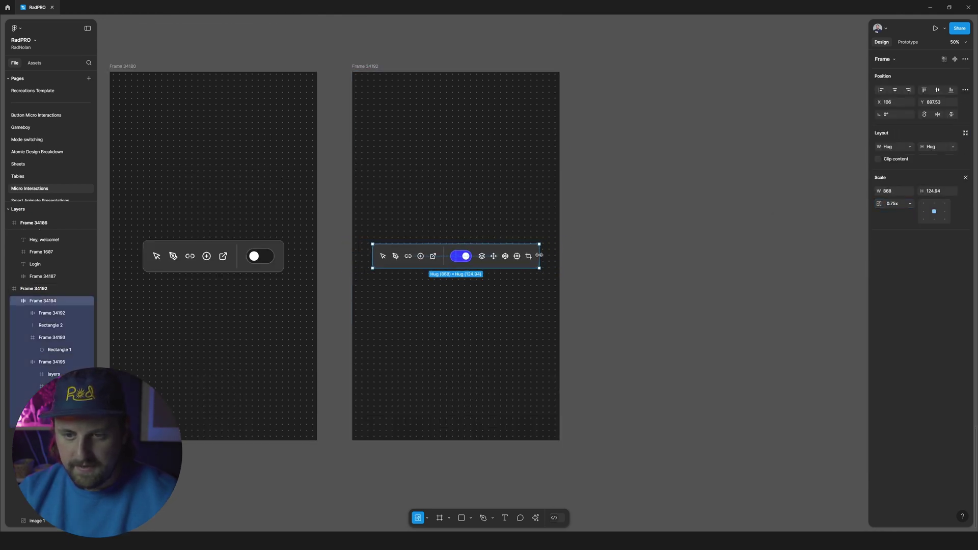
pyautogui.hscroll(-5, 772, 263)
pyautogui.click(771, 263)
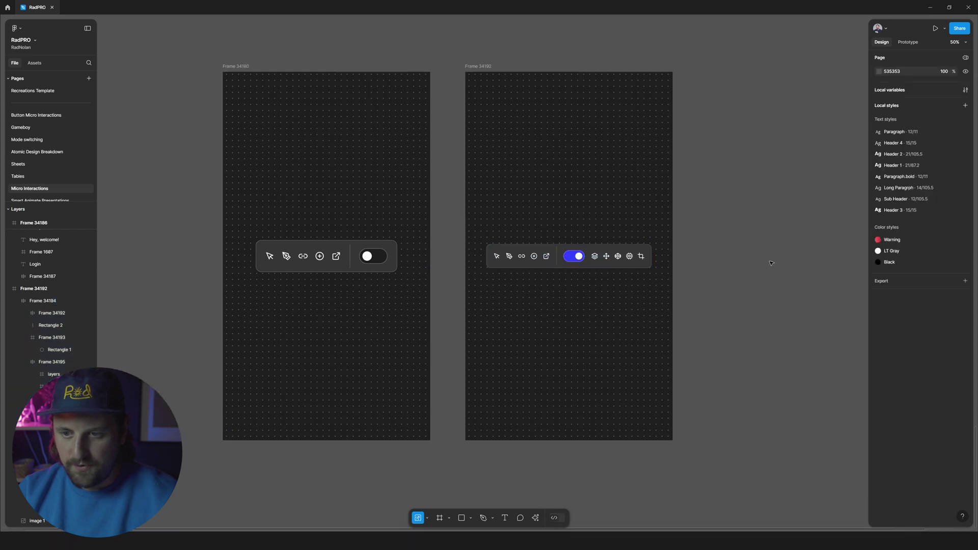
pyautogui.click(626, 257)
pyautogui.doubleClick(617, 257)
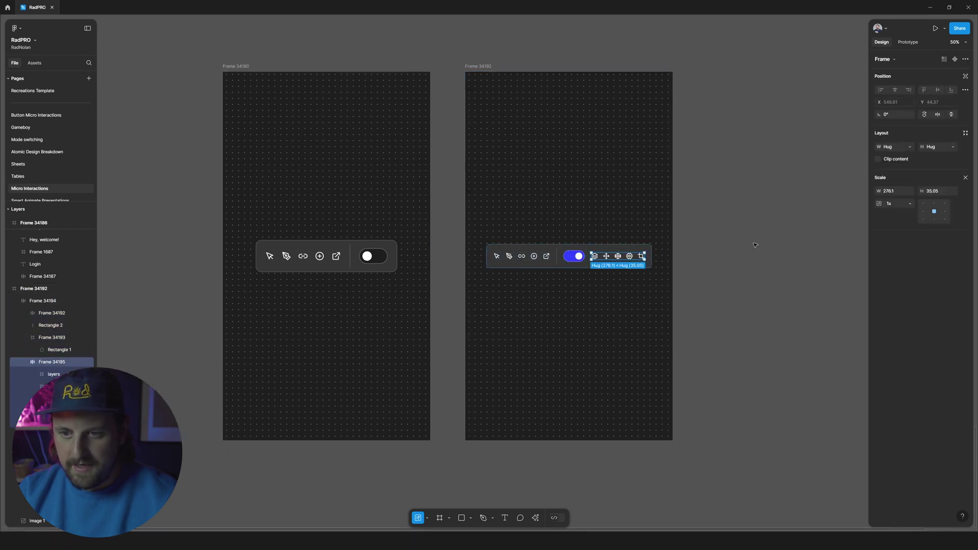
pyautogui.click(458, 250)
# Connect Frame 34180 to Frame 34192 with an on-click Navigate to interaction using Smart animate and the Gentle curve
pyautogui.hotkey('shift', 'e')
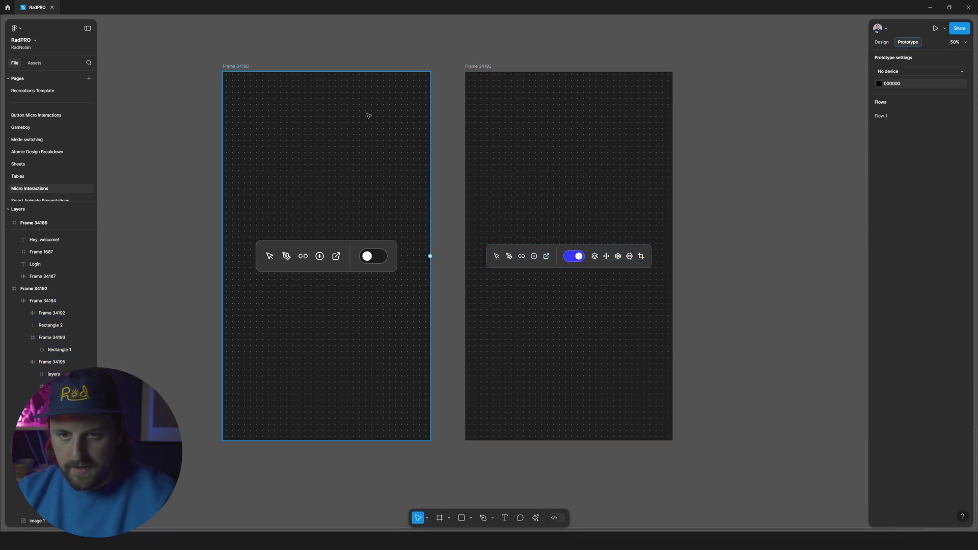
pyautogui.click(421, 252)
pyautogui.moveTo(430, 256); pyautogui.dragTo(511, 258)
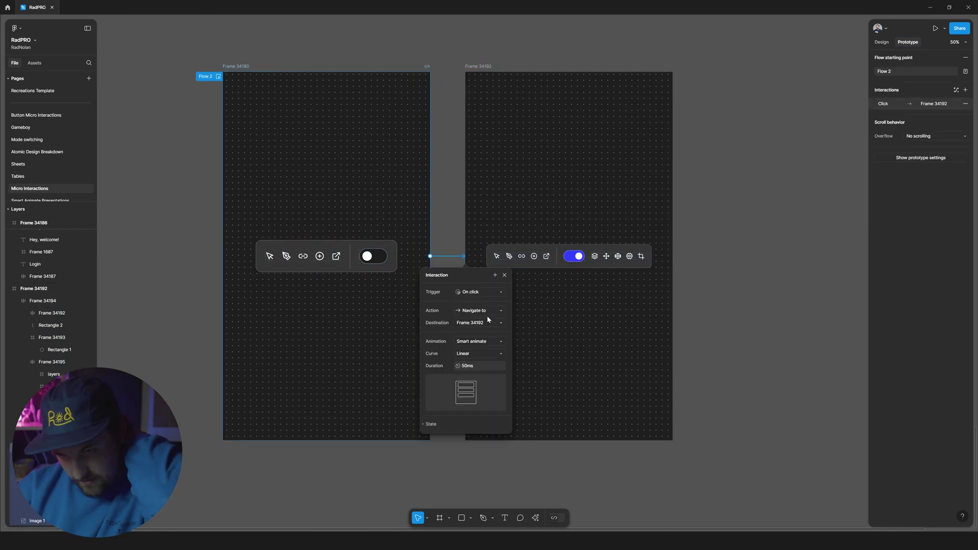
pyautogui.click(479, 353)
pyautogui.click(468, 354)
pyautogui.click(475, 353)
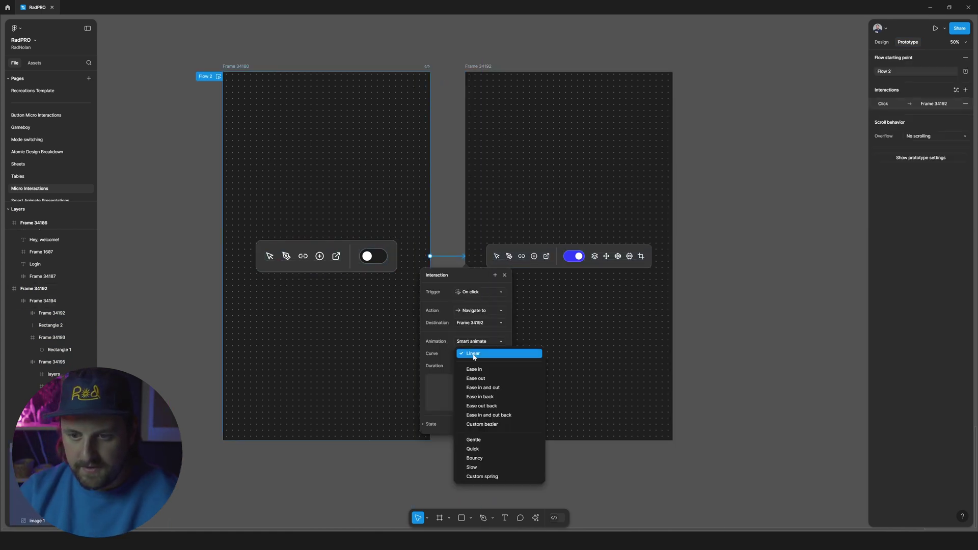
pyautogui.click(483, 442)
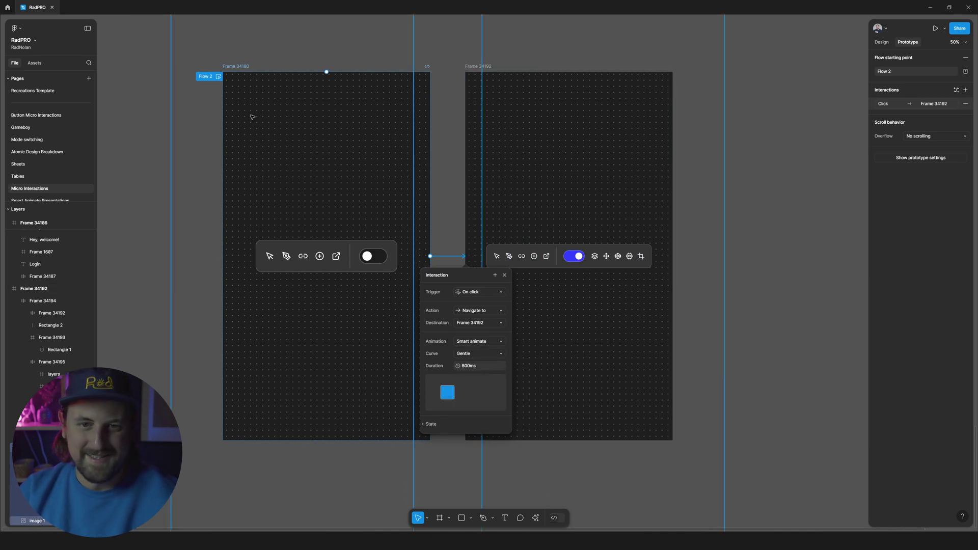
# Present the flow of Frame 34180 in its own prototype tab and scale the view to fit width and height
pyautogui.click(237, 68)
pyautogui.hotkey('shift', 'space')
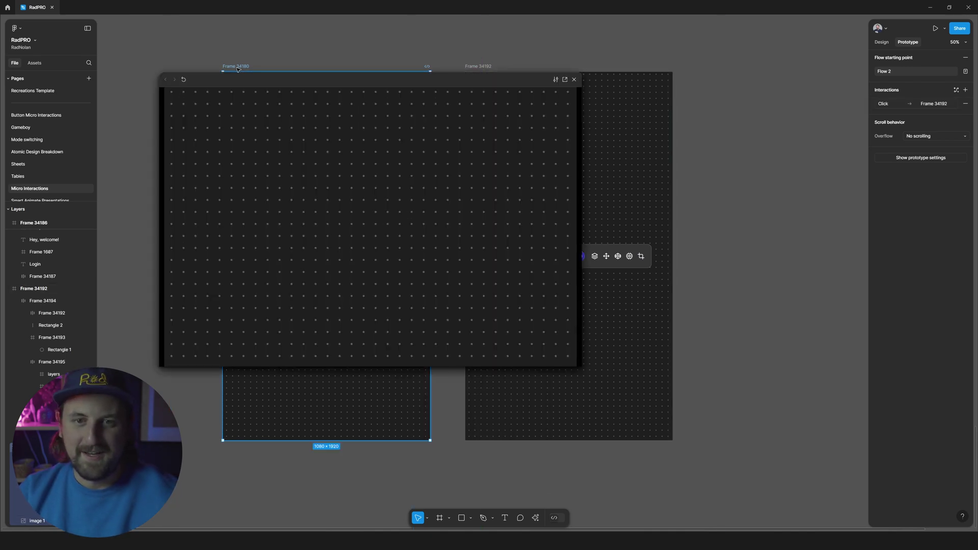
pyautogui.click(564, 79)
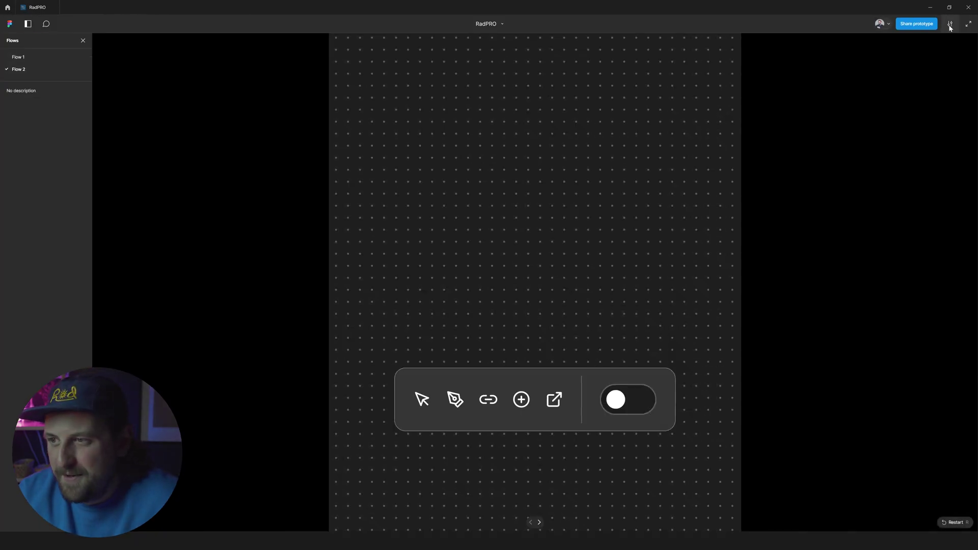
pyautogui.click(950, 25)
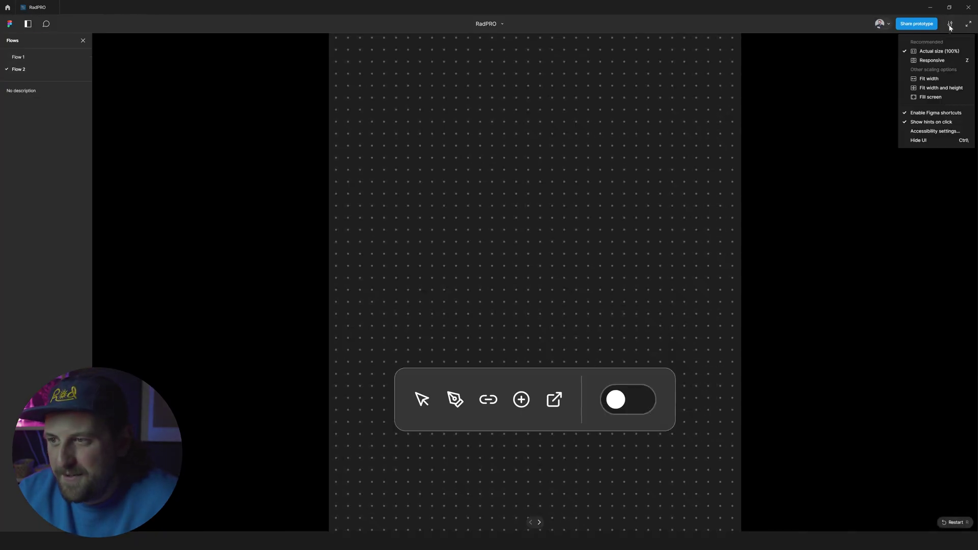
pyautogui.click(923, 79)
pyautogui.click(950, 24)
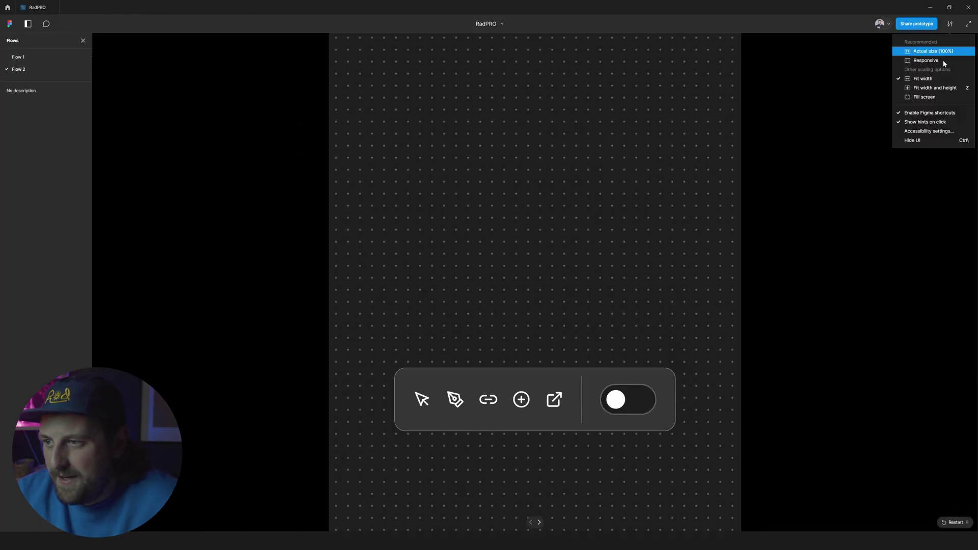
pyautogui.click(935, 88)
# Play the toolbar transition in the prototype and return to the design file
pyautogui.click(589, 277)
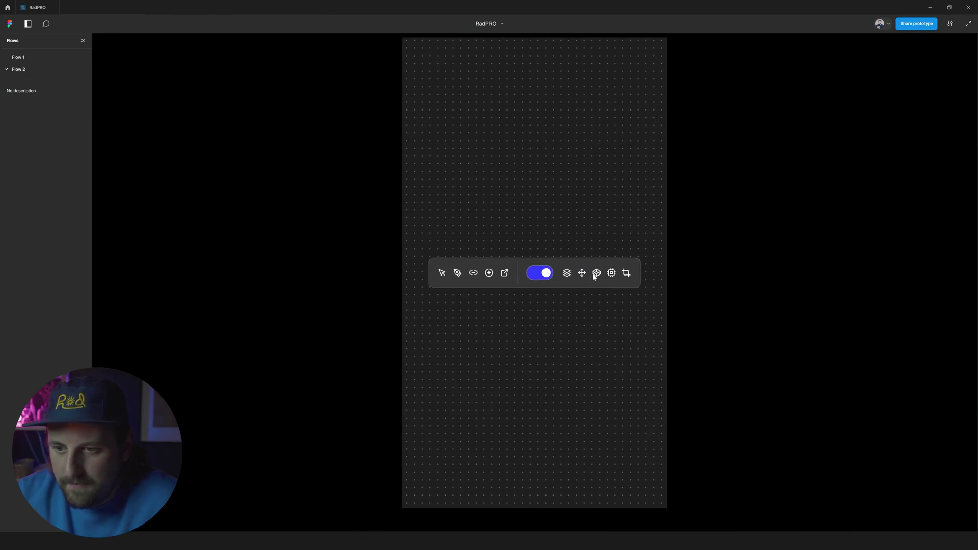
pyautogui.click(613, 286)
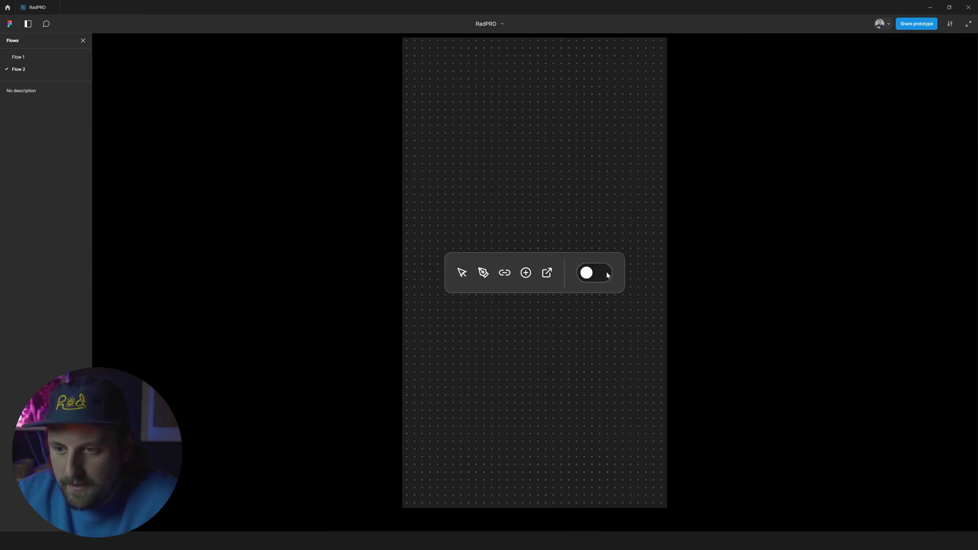
pyautogui.click(607, 273)
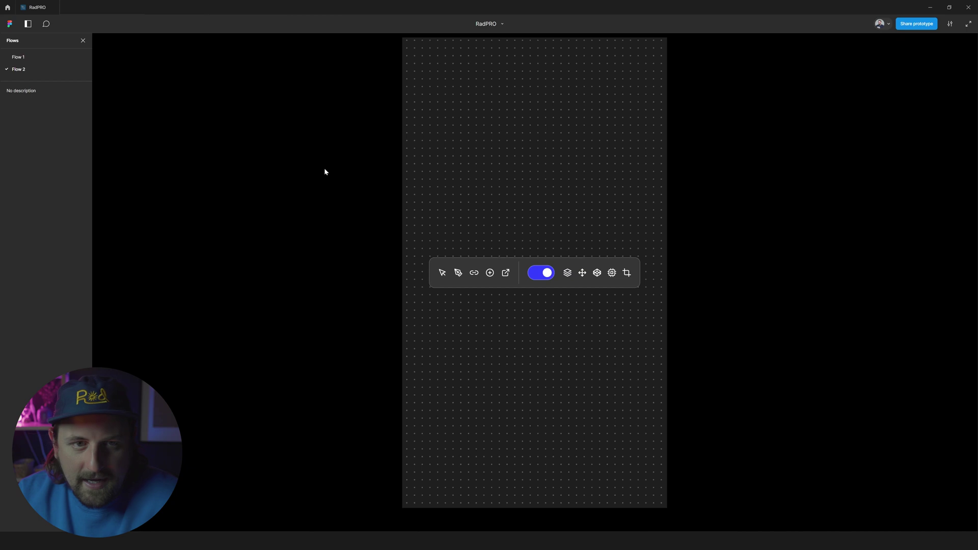
pyautogui.click(51, 8)
# Link the blue toggle in Frame 34192 back to Frame 34180 with an on-click Smart animate interaction using the Gentle curve
pyautogui.click(573, 258)
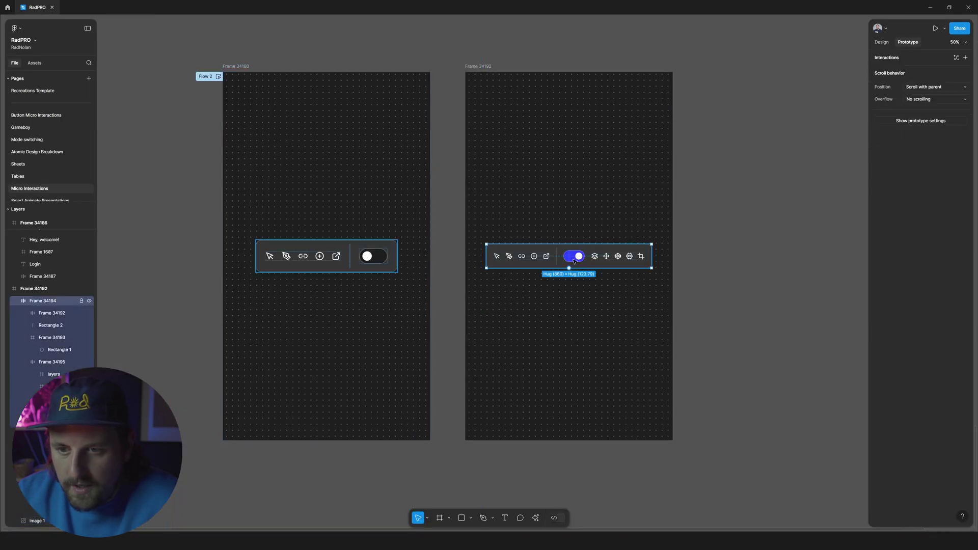
pyautogui.click(418, 255)
pyautogui.moveTo(430, 256); pyautogui.dragTo(466, 256)
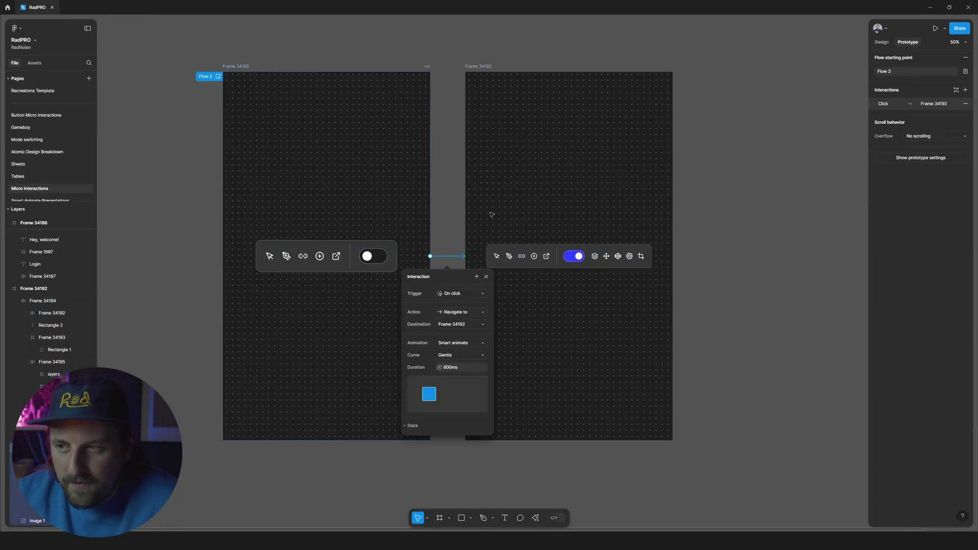
pyautogui.click(965, 103)
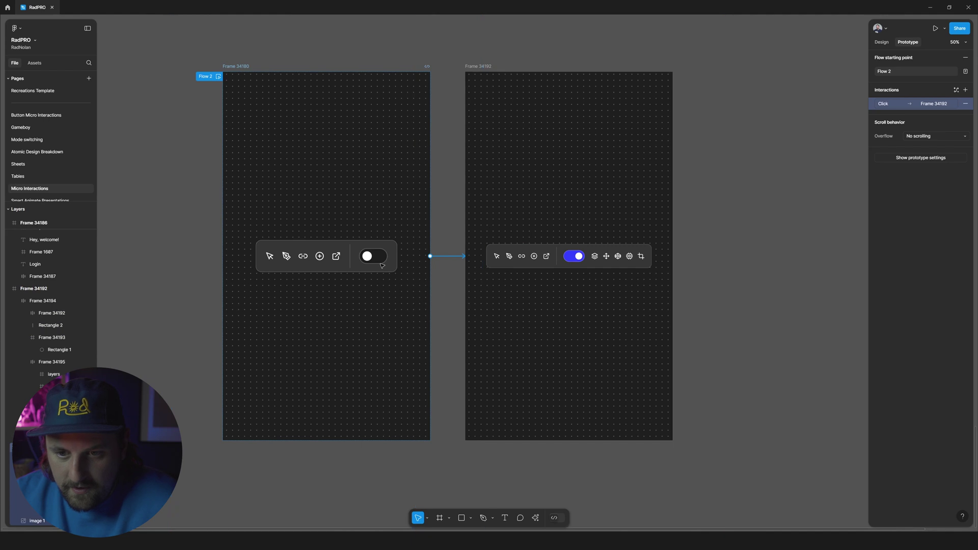
pyautogui.click(375, 256)
pyautogui.click(563, 265)
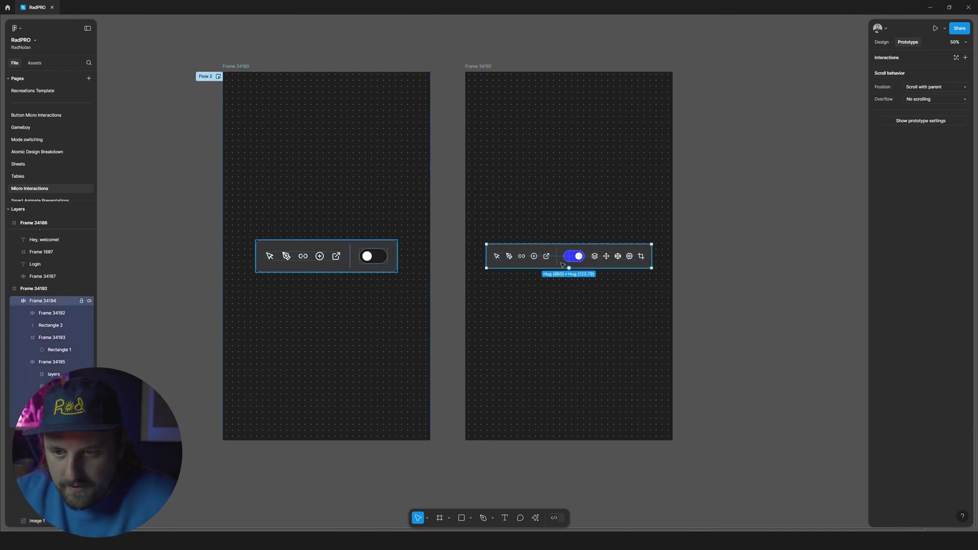
pyautogui.click(578, 258)
pyautogui.moveTo(585, 255); pyautogui.dragTo(357, 291)
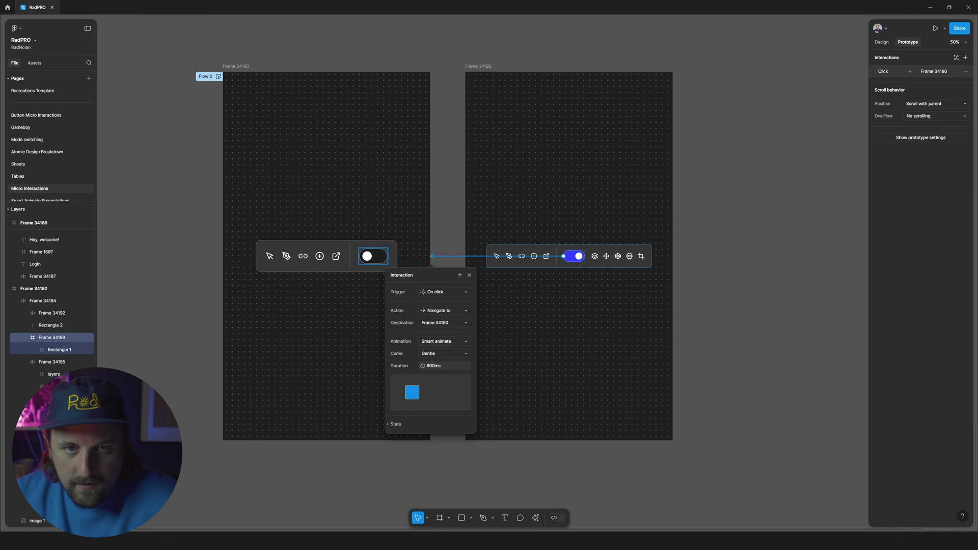
# Test the toggle in both directions in the prototype preview, then return to the design file
pyautogui.hotkey('ctrl', 'alt', 'Return')
pyautogui.click(535, 272)
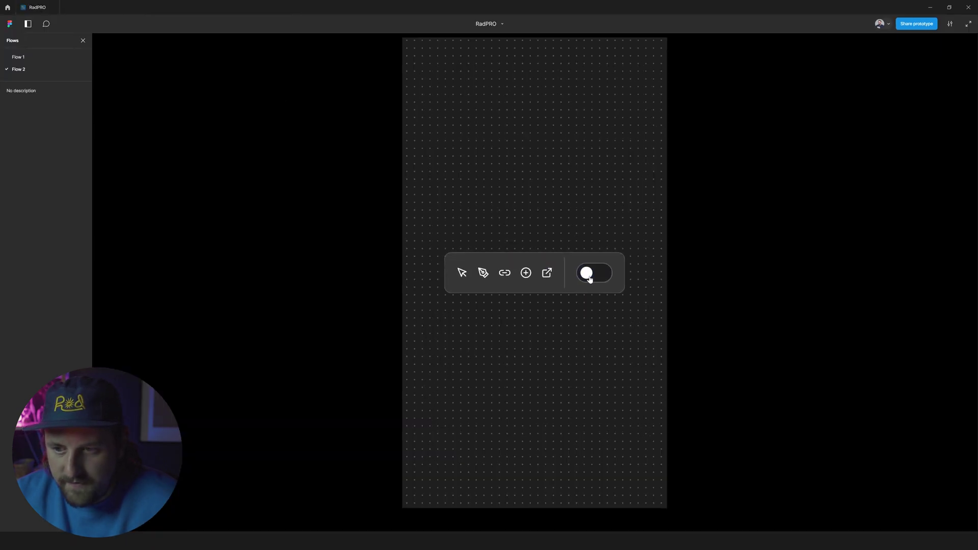
pyautogui.click(589, 278)
pyautogui.click(542, 276)
pyautogui.click(597, 276)
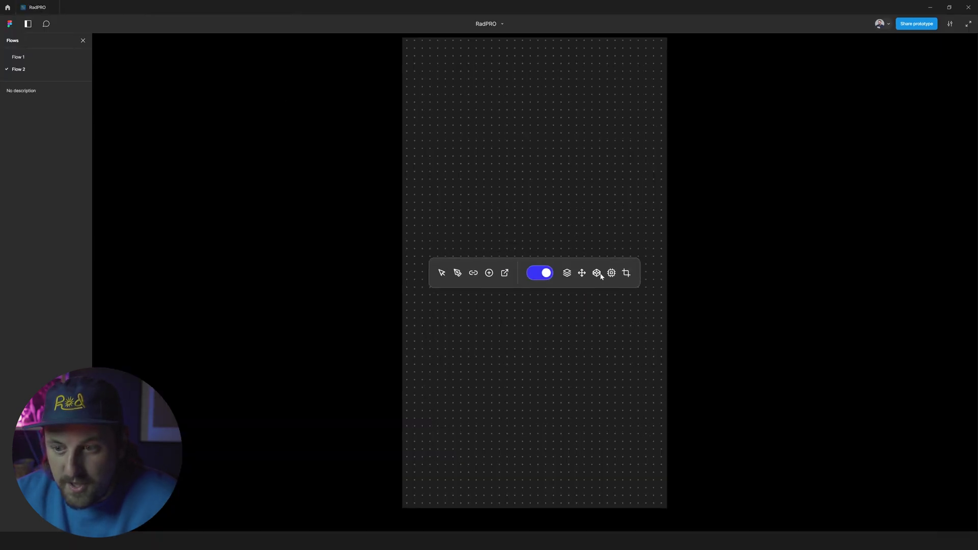
pyautogui.click(546, 276)
pyautogui.click(596, 277)
pyautogui.click(546, 275)
pyautogui.hotkey('ctrl', 'w')
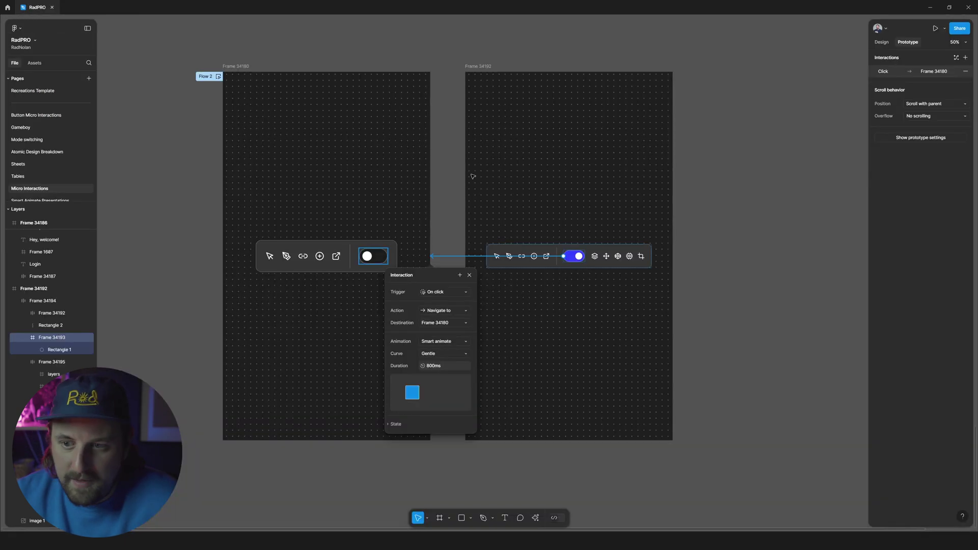
# Copy the second icon row from Frame 34192 and paste it into the toolbar of Frame 34180
pyautogui.click(604, 256)
pyautogui.click(389, 256)
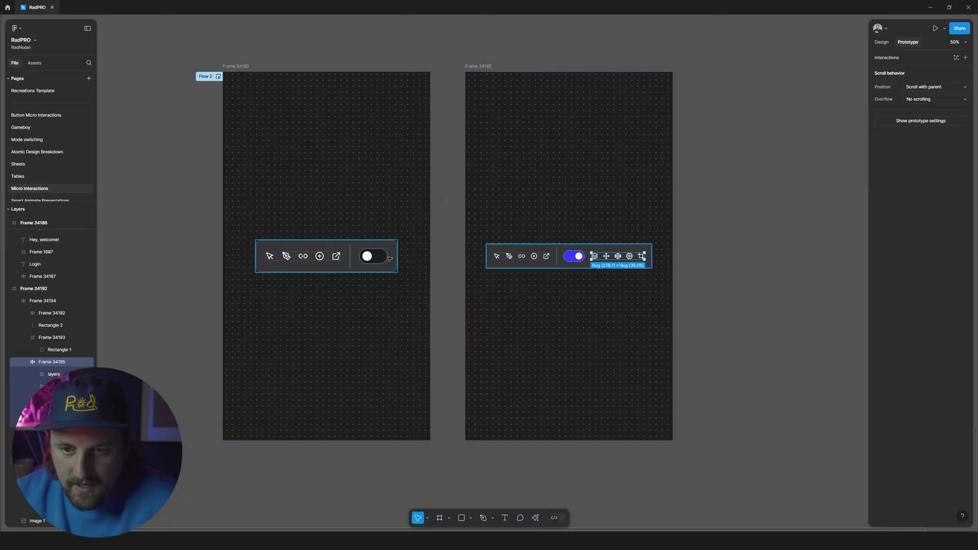
pyautogui.hotkey('ctrl', 'v')
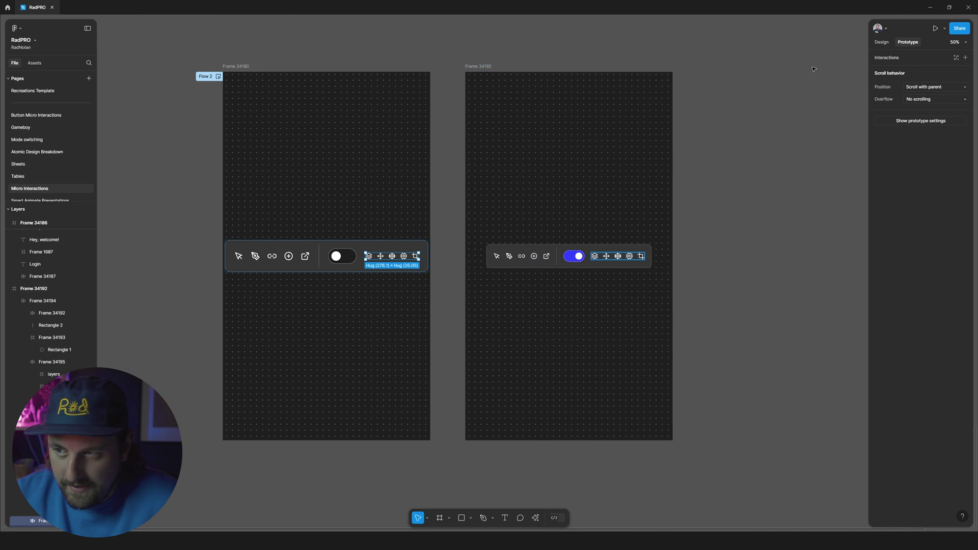
# Exclude the pasted icon row from the toolbar's auto layout and nudge it slightly to the right
pyautogui.click(882, 43)
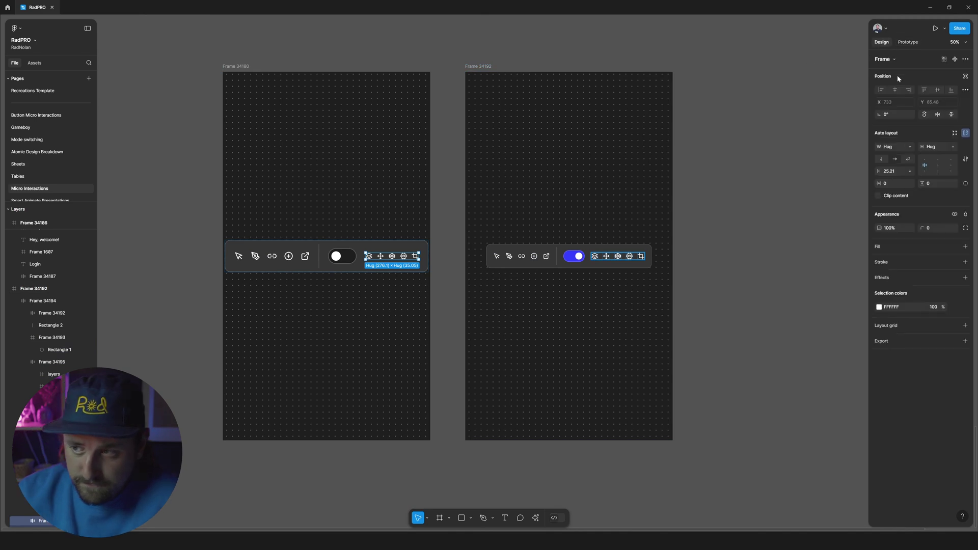
pyautogui.click(966, 78)
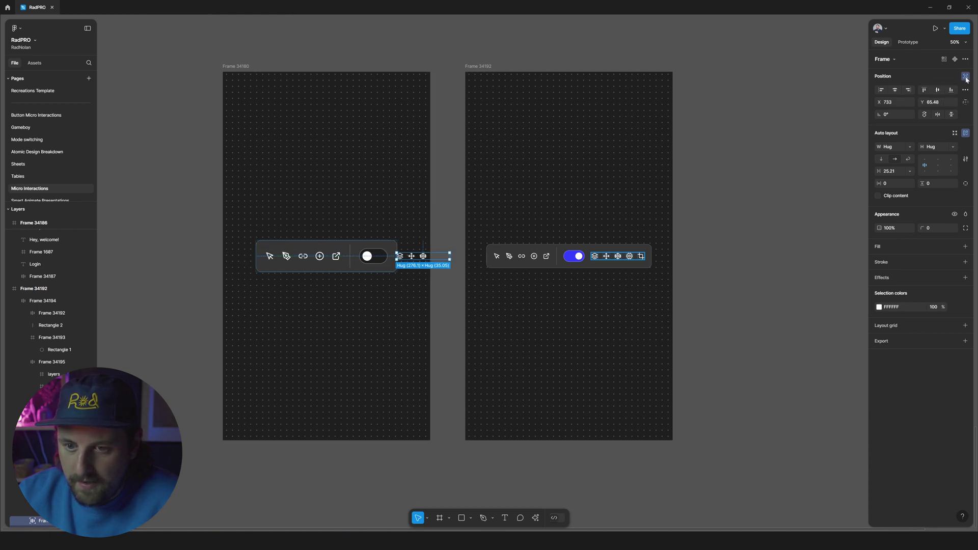
pyautogui.hotkey('shift', 'Right')
# Set the opacity of the five pasted icons beside the toolbar in Frame 34180 to 0%
pyautogui.hotkey('shift', 'Return')
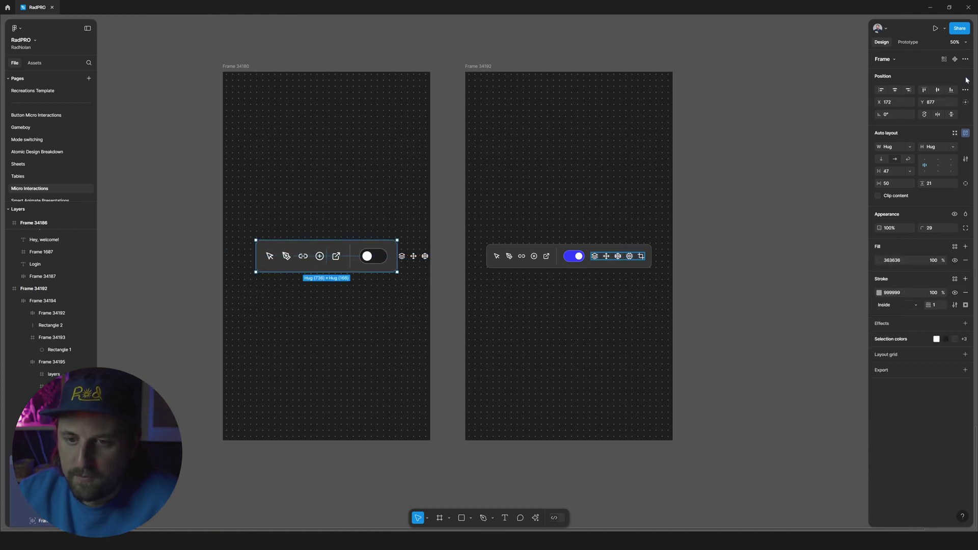
pyautogui.click(417, 258)
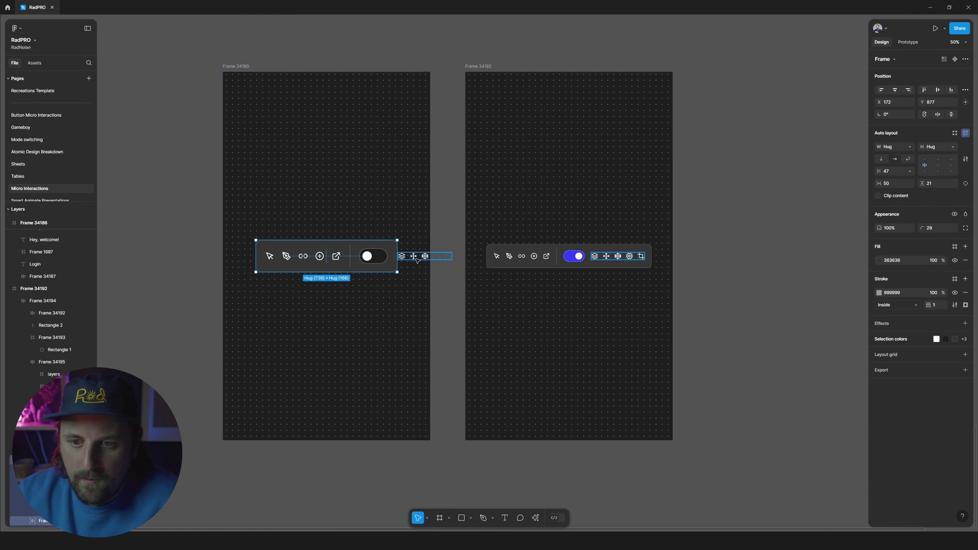
pyautogui.hotkey('ctrl', 'shift', 'h')
pyautogui.hotkey('ctrl', 'shift', 'h')
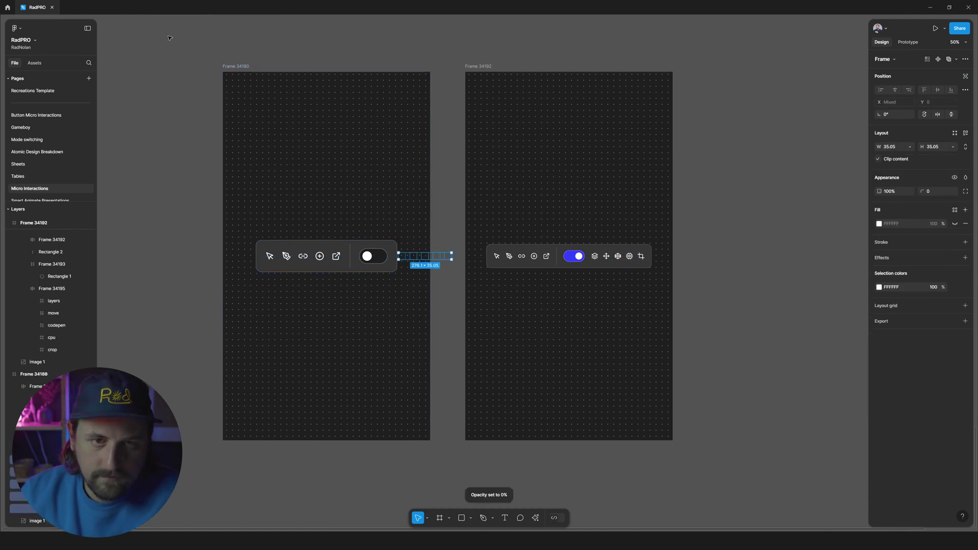
# Play the toggle back and forth in the prototype to check the second icon row's transition
pyautogui.hotkey('ctrl', 'alt', 'Return')
pyautogui.click(588, 276)
pyautogui.click(548, 274)
pyautogui.click(586, 275)
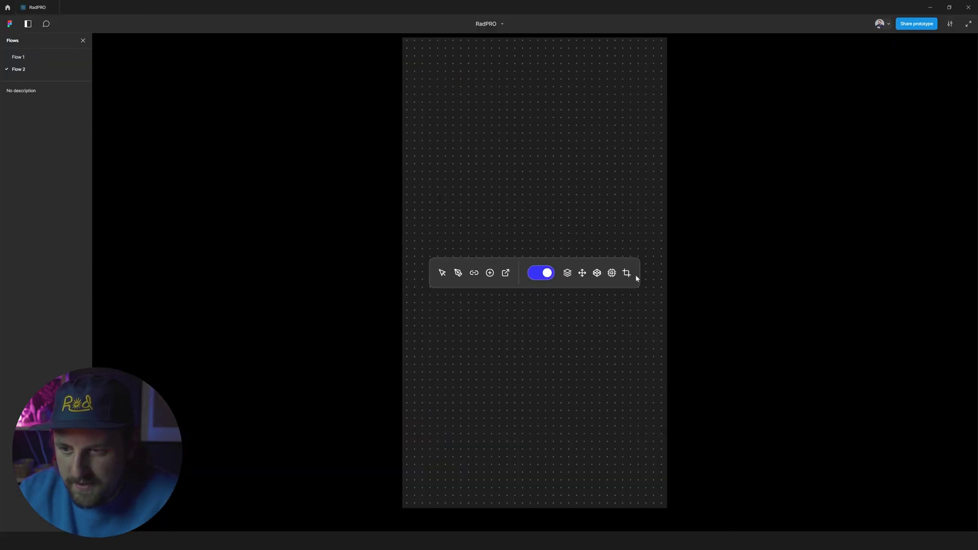
pyautogui.click(586, 273)
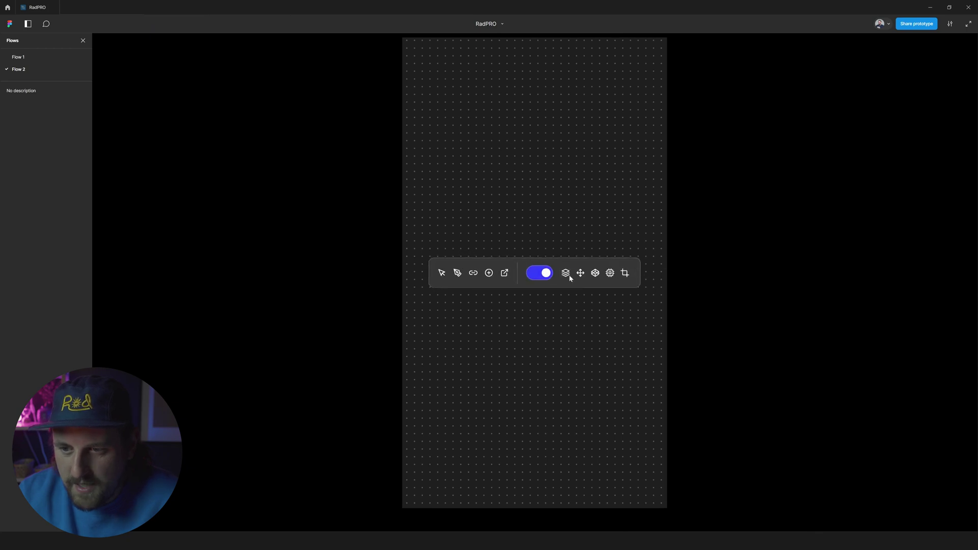
pyautogui.click(605, 274)
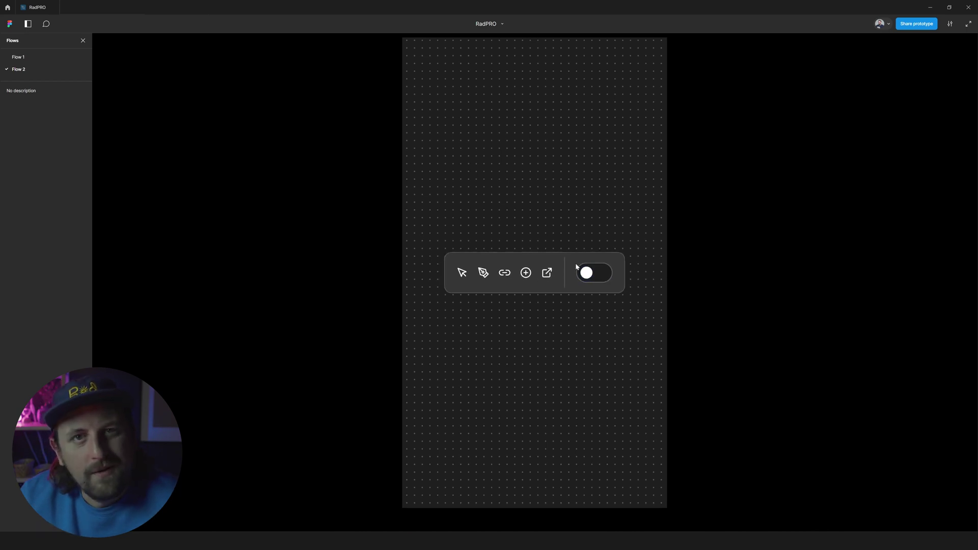
pyautogui.click(588, 274)
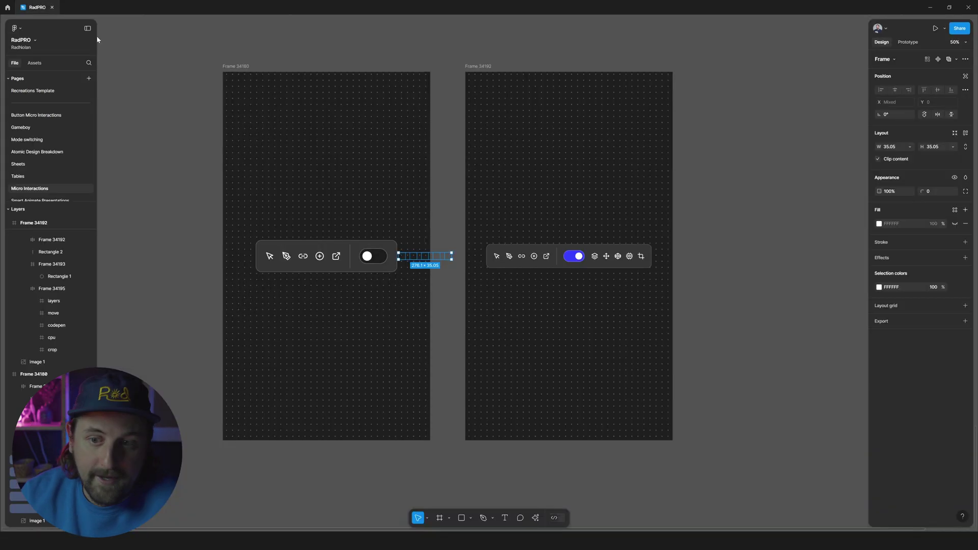
# Replay the toggle in the prototype to examine how the second icon row enters and leaves the toolbar
pyautogui.press('Escape')
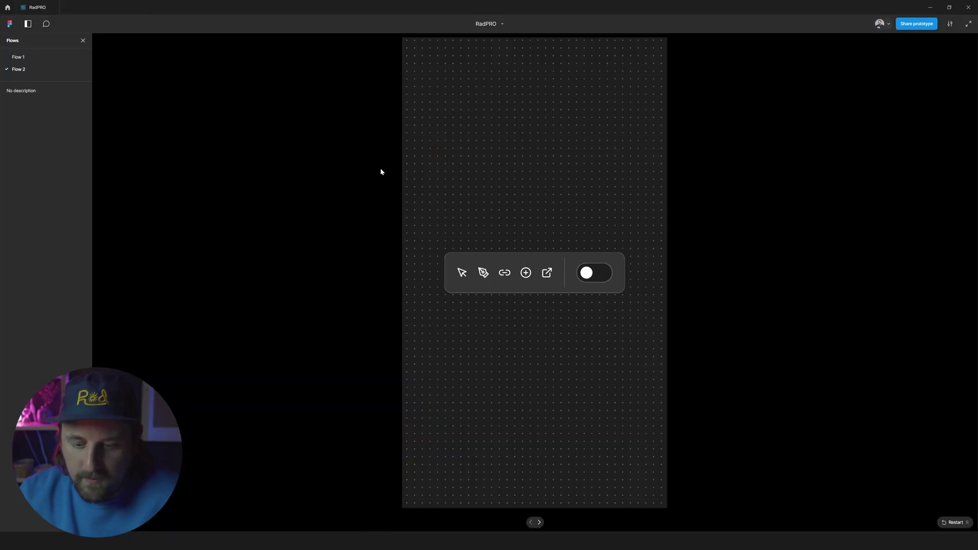
pyautogui.click(586, 273)
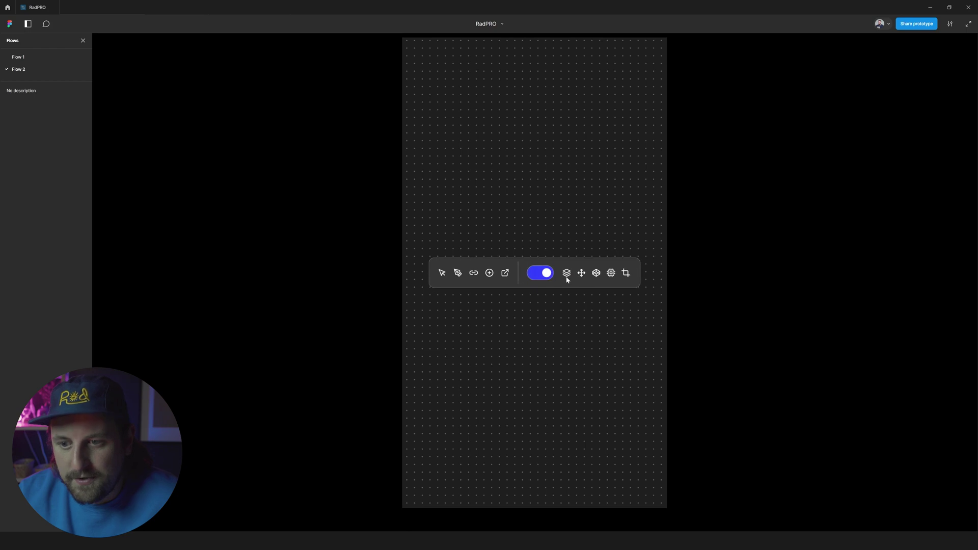
pyautogui.click(544, 276)
pyautogui.click(578, 277)
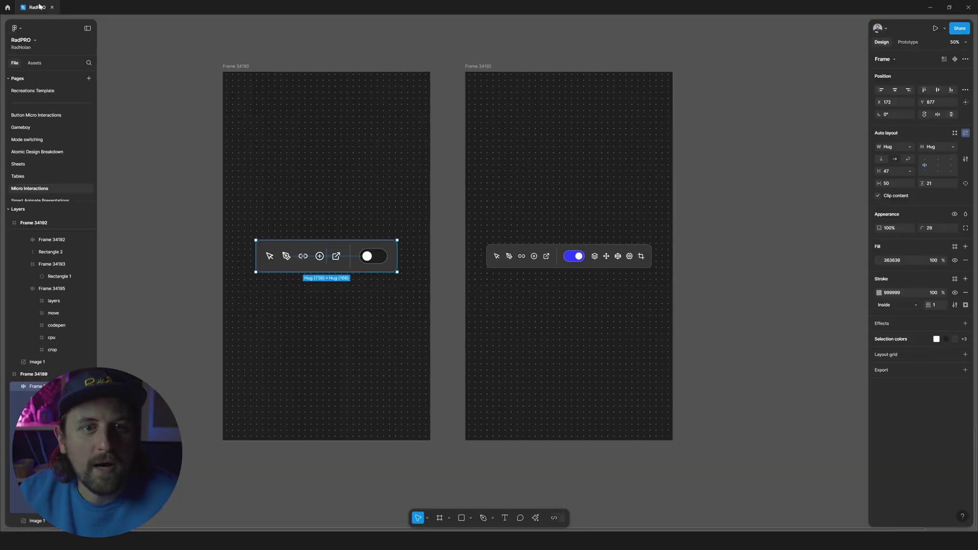
# Turn on content clipping for the toolbar in Frame 34192 and test the toggle in the prototype
pyautogui.click(585, 262)
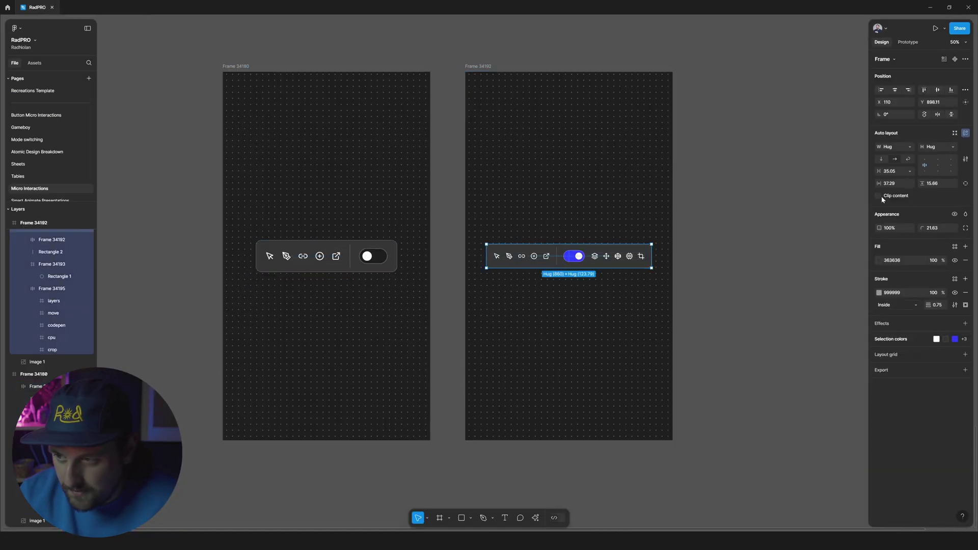
pyautogui.hotkey('ctrl', 'alt', 'Return')
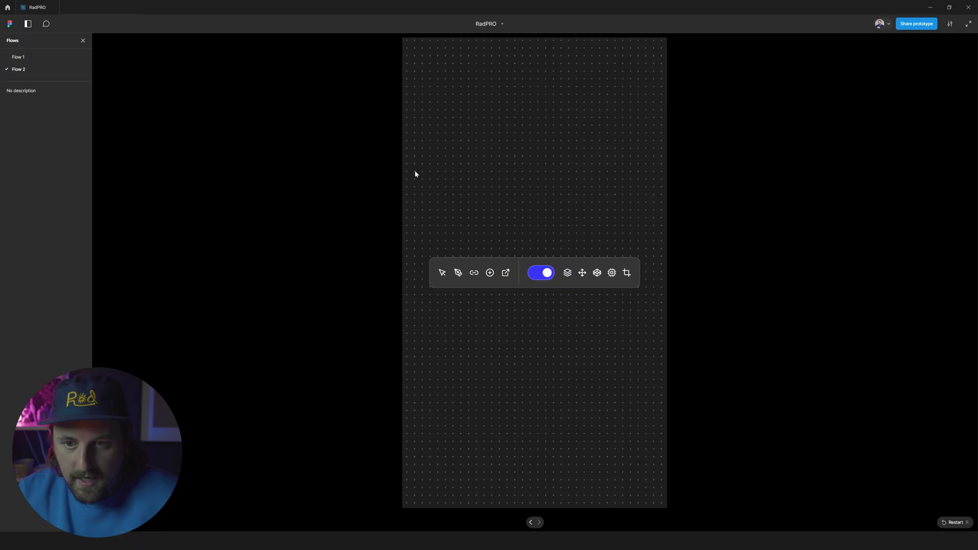
pyautogui.click(544, 275)
pyautogui.click(560, 274)
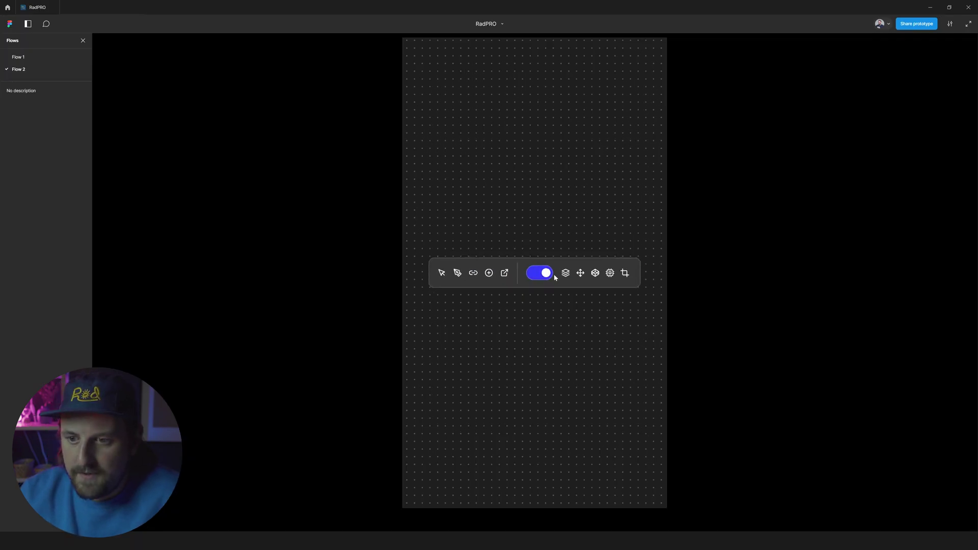
pyautogui.click(560, 275)
pyautogui.click(585, 275)
pyautogui.click(544, 278)
pyautogui.click(588, 278)
pyautogui.hotkey('ctrl', 'w')
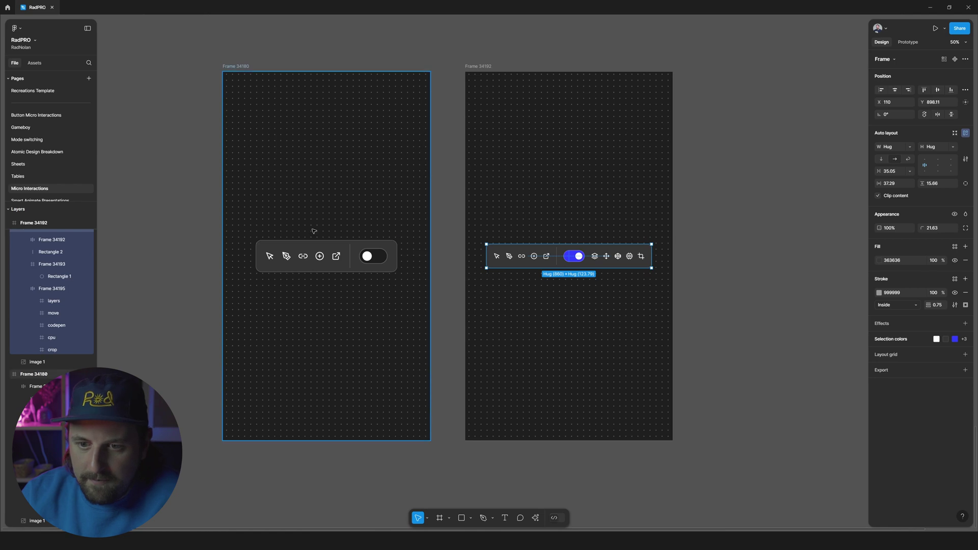
# Set the left padding of the hidden icon row in Frame 34180 to 149 and preview the toggle in the prototype
pyautogui.click(398, 260)
pyautogui.click(385, 261)
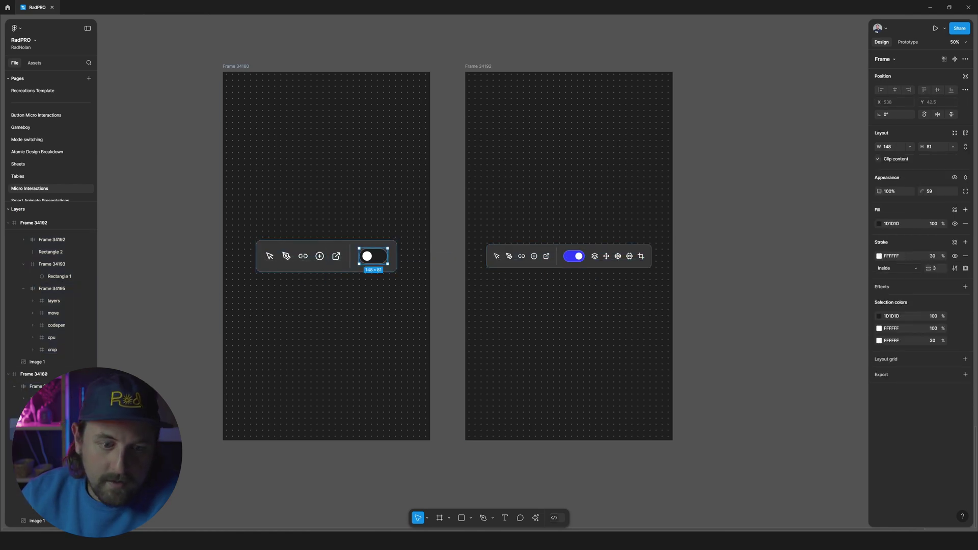
pyautogui.click(52, 447)
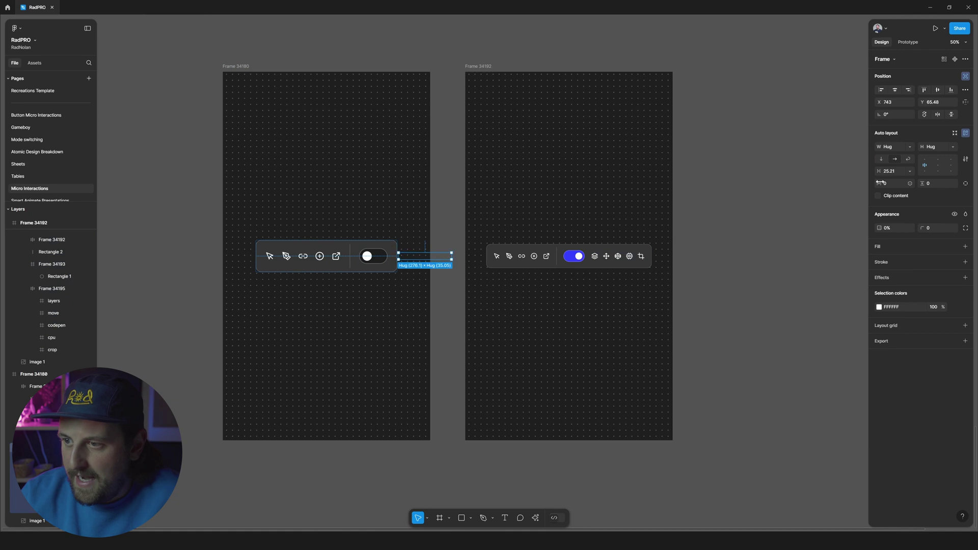
pyautogui.click(966, 184)
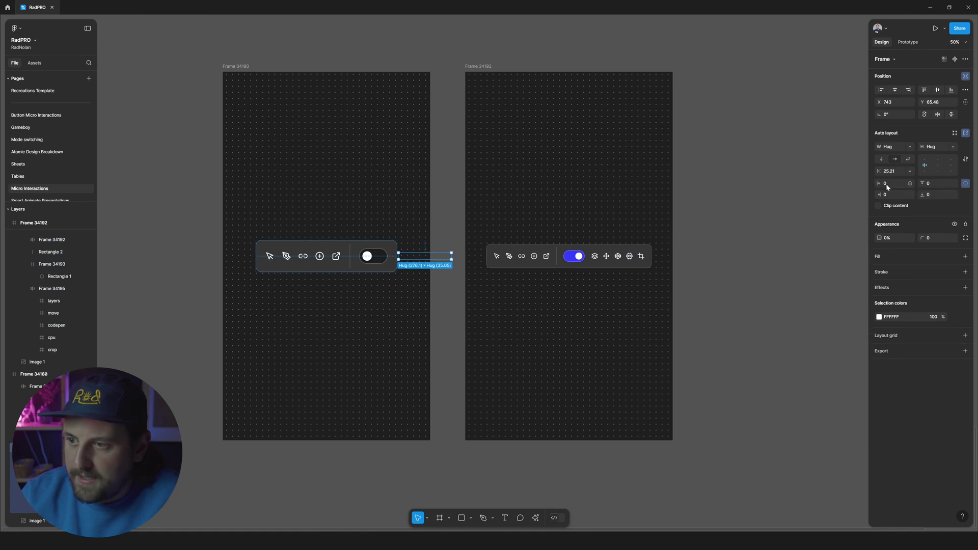
pyautogui.moveTo(880, 184); pyautogui.dragTo(956, 184)
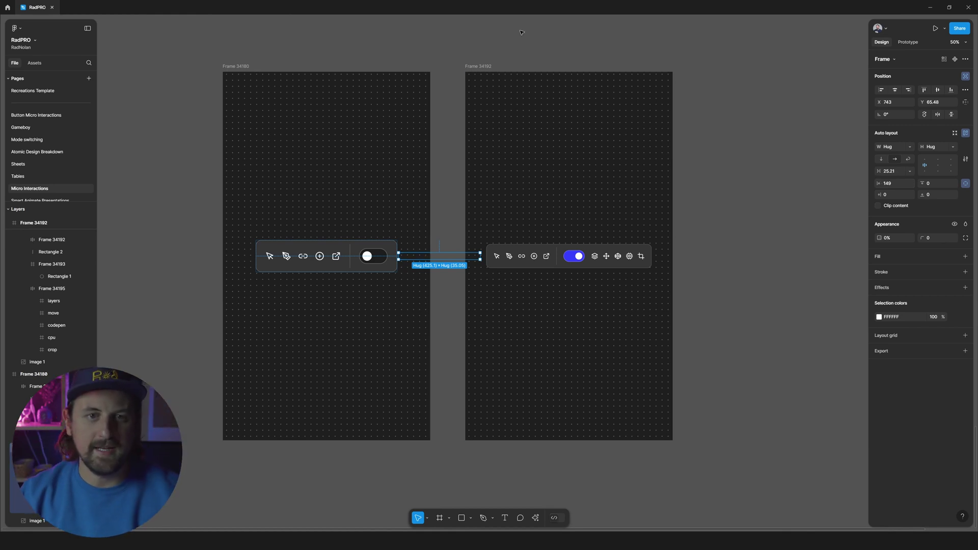
pyautogui.hotkey('ctrl', 'alt', 'Return')
pyautogui.click(594, 278)
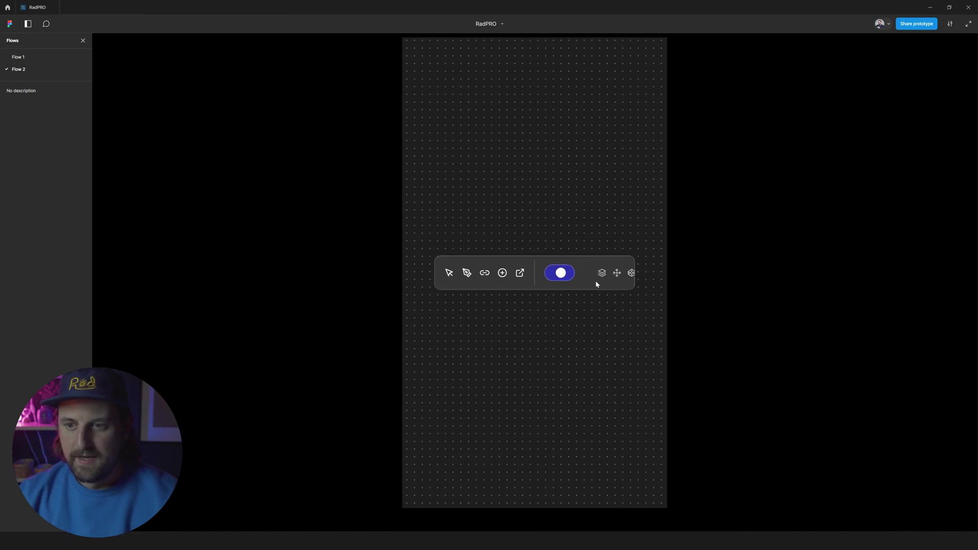
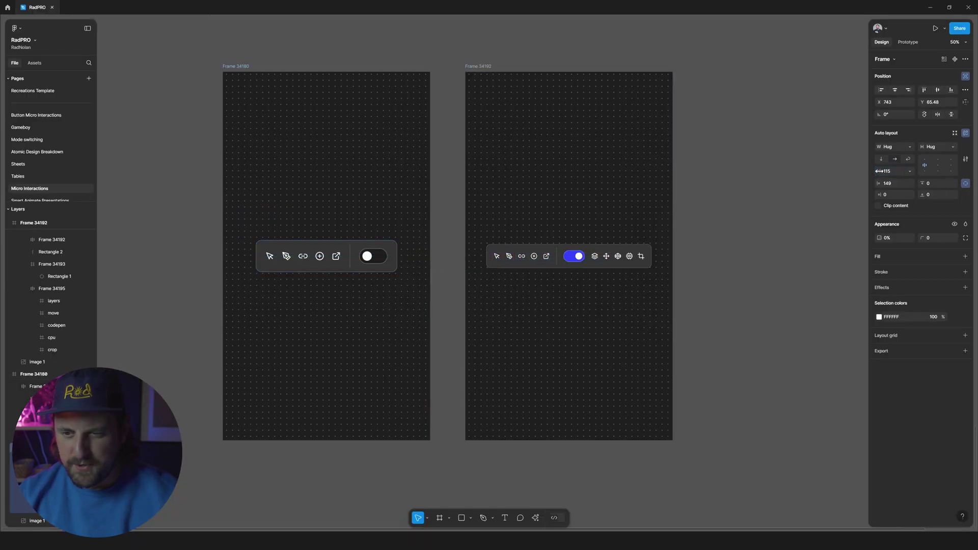
# Set the spacing between the icons of the hidden row in Frame 34180 to 115
pyautogui.click(611, 256)
pyautogui.click(611, 256)
pyautogui.moveTo(880, 171); pyautogui.dragTo(642, 175)
pyautogui.hotkey('ctrl', 'z')
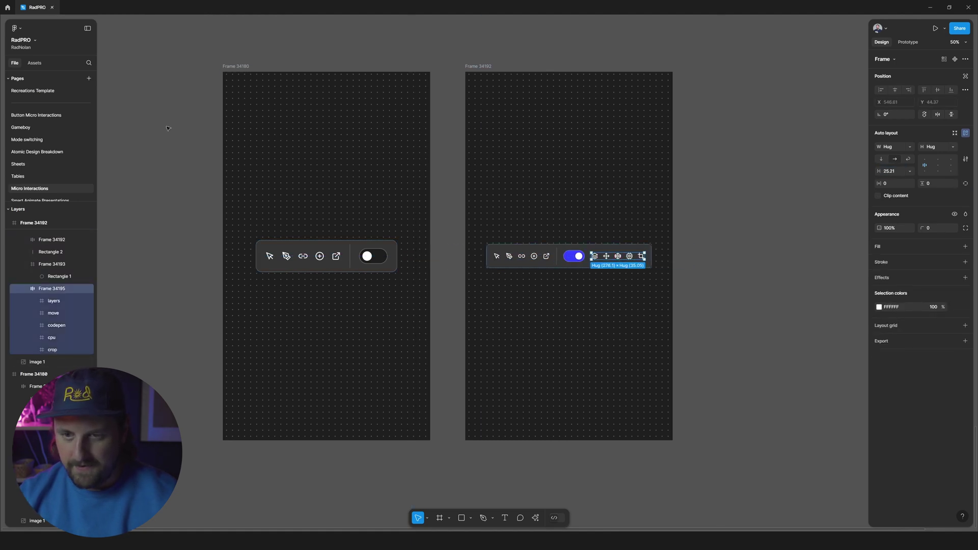
pyautogui.hotkey('ctrl', 'z')
pyautogui.hotkey('ctrl', 'z')
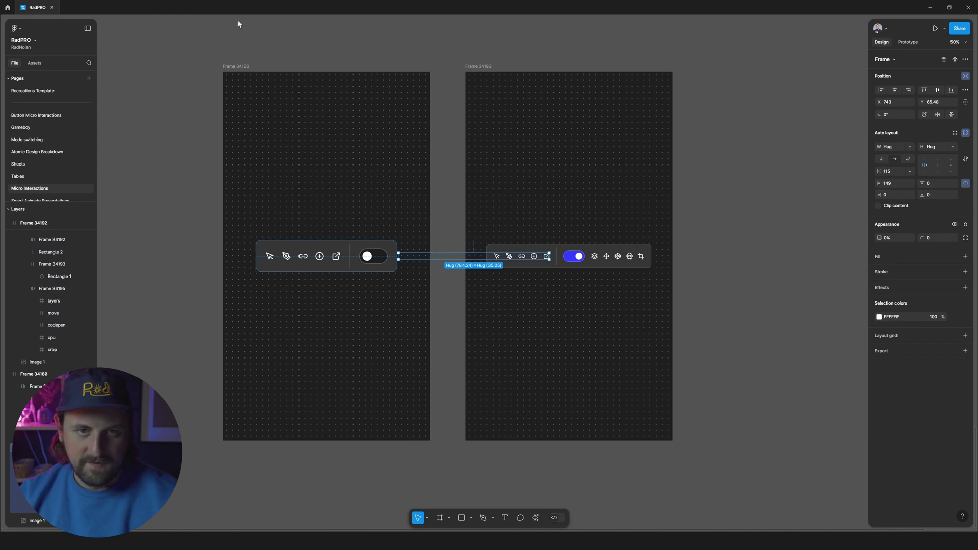
# Toggle the toolbar repeatedly in the prototype to examine how the widely spaced icons slide into place
pyautogui.hotkey('ctrl', 'alt', 'Return')
pyautogui.click(597, 276)
pyautogui.click(561, 275)
pyautogui.click(586, 275)
pyautogui.click(558, 274)
pyautogui.click(612, 274)
pyautogui.click(549, 274)
pyautogui.click(589, 275)
pyautogui.click(555, 274)
pyautogui.click(604, 276)
pyautogui.click(540, 276)
pyautogui.click(587, 275)
pyautogui.click(547, 276)
pyautogui.click(599, 276)
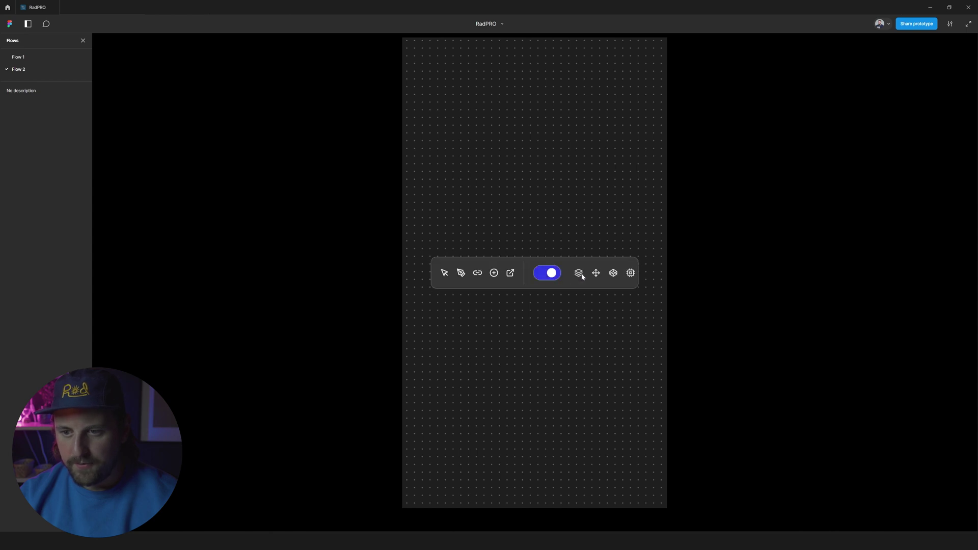
pyautogui.click(546, 275)
pyautogui.click(591, 274)
pyautogui.click(545, 274)
pyautogui.click(606, 275)
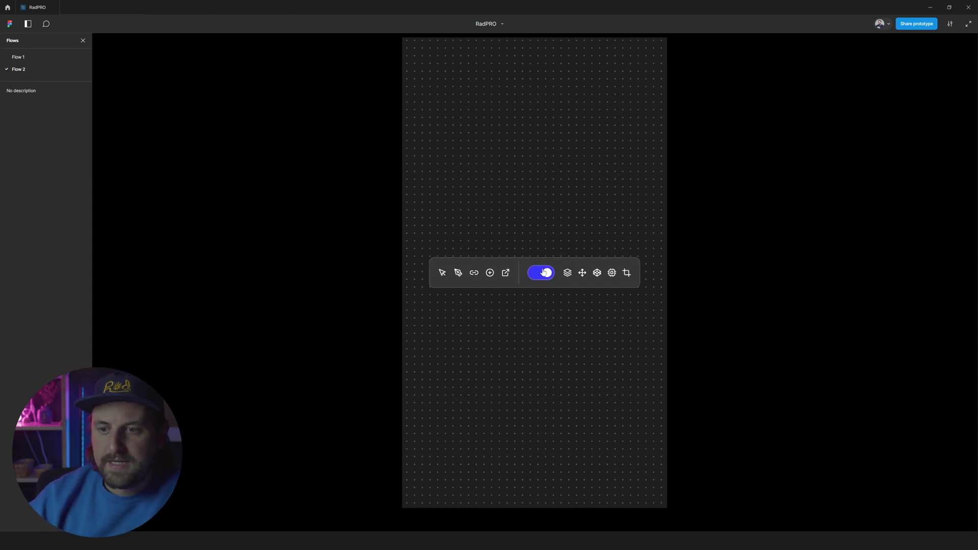
pyautogui.click(548, 274)
pyautogui.click(590, 275)
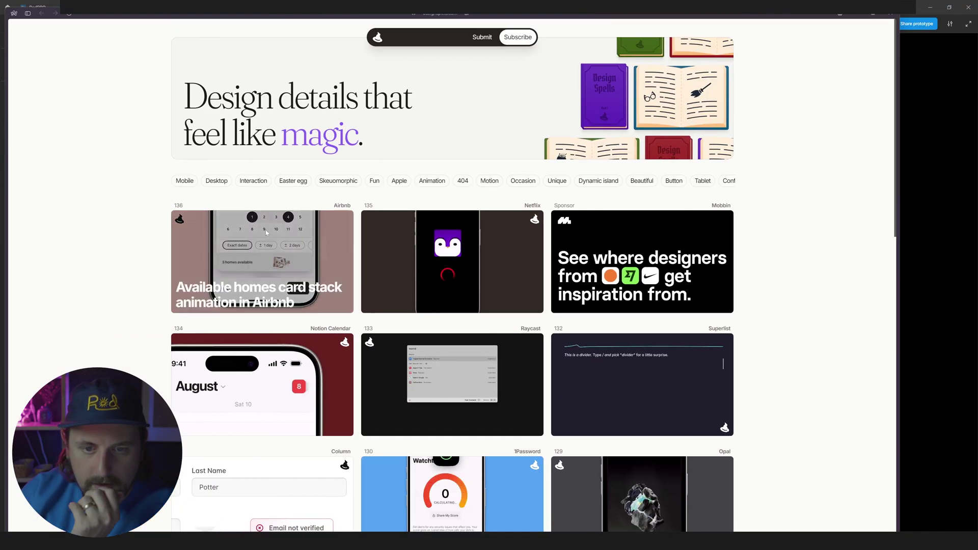
# Switch to the browser and examine the Design Spells gallery's interaction examples, including the Airbnb card stack animation
pyautogui.click(327, 260)
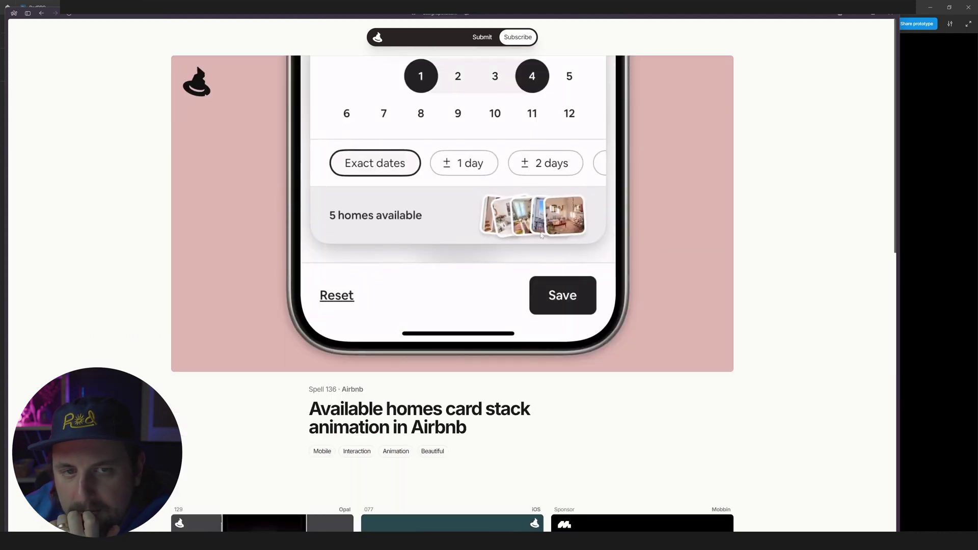
pyautogui.click(42, 12)
pyautogui.scroll(-3, 225, 393)
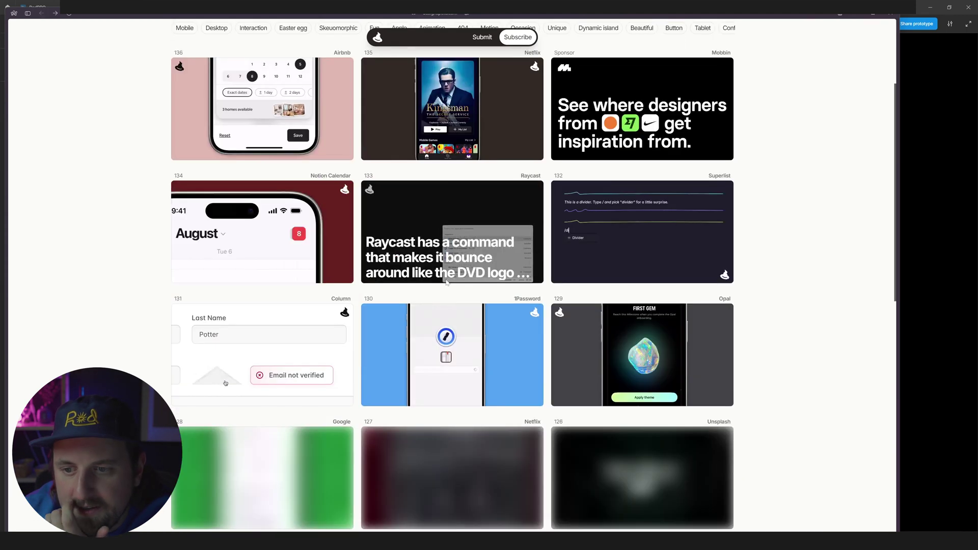
pyautogui.scroll(1, 741, 257)
pyautogui.scroll(-4, 742, 258)
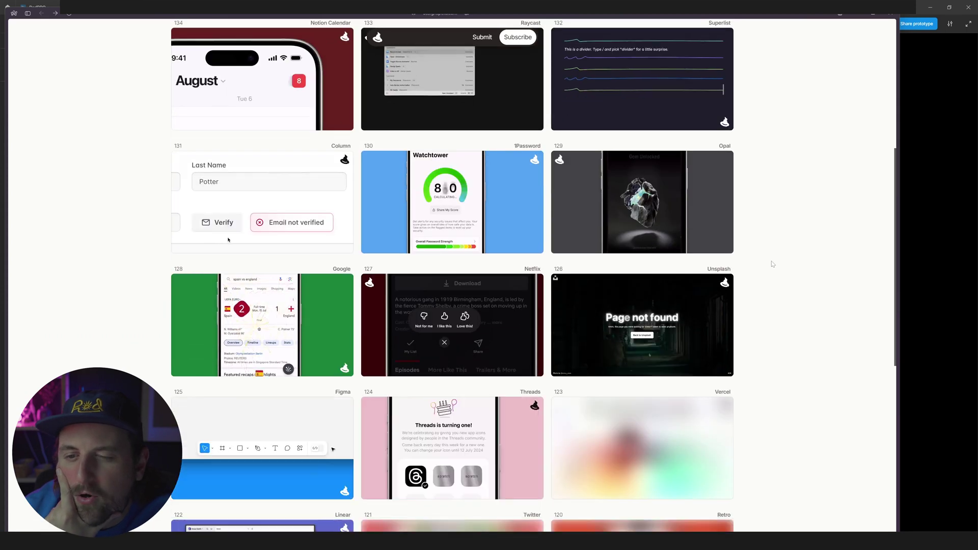
pyautogui.scroll(-5, 821, 257)
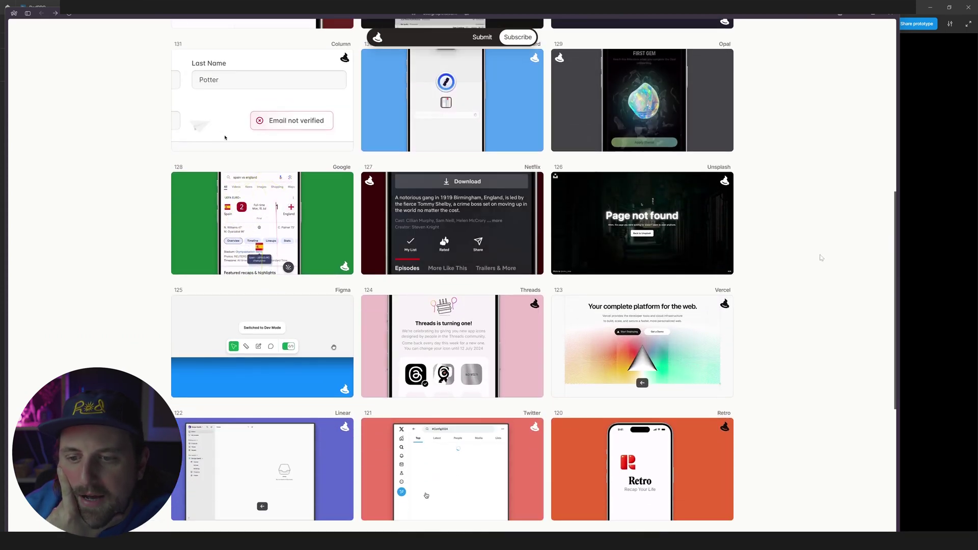
pyautogui.scroll(-4, 821, 258)
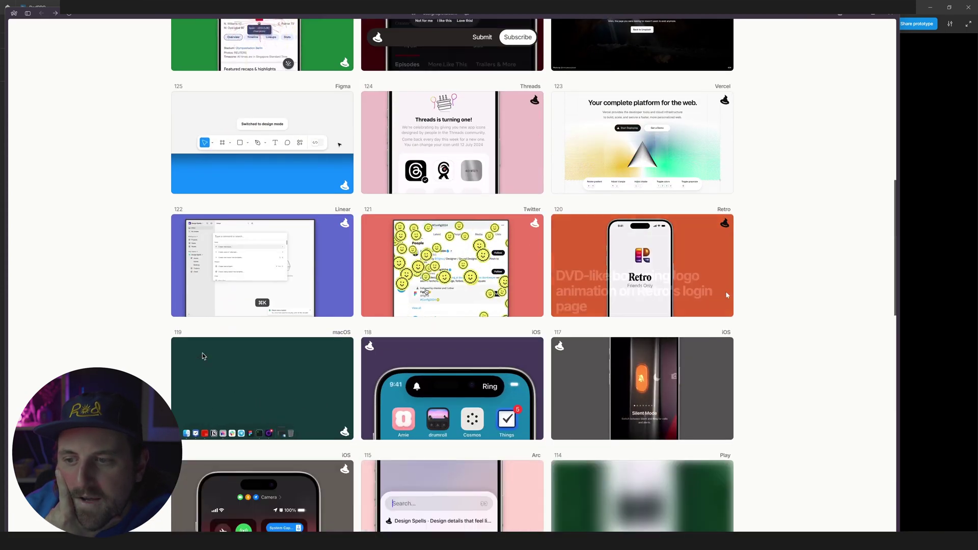
pyautogui.scroll(-4, 761, 293)
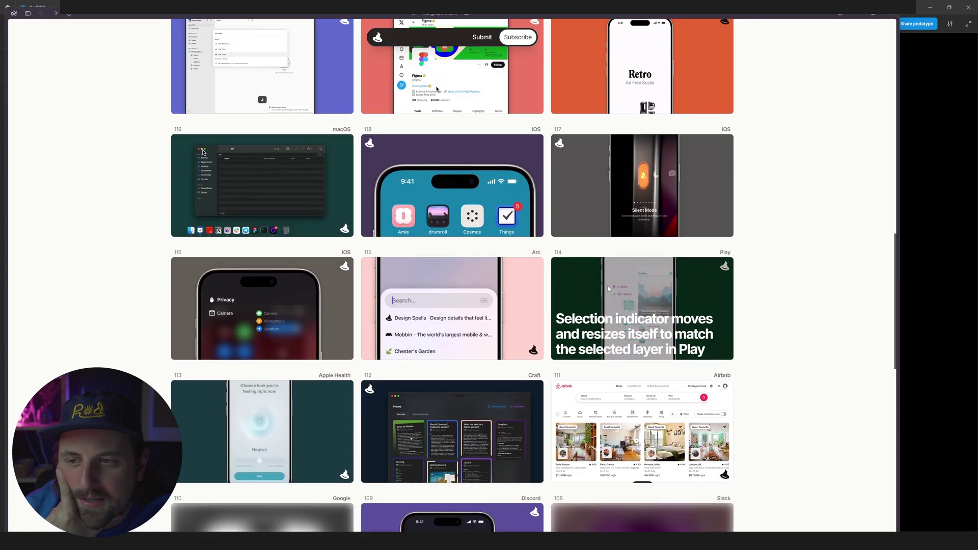
pyautogui.scroll(5, 690, 245)
pyautogui.click(610, 253)
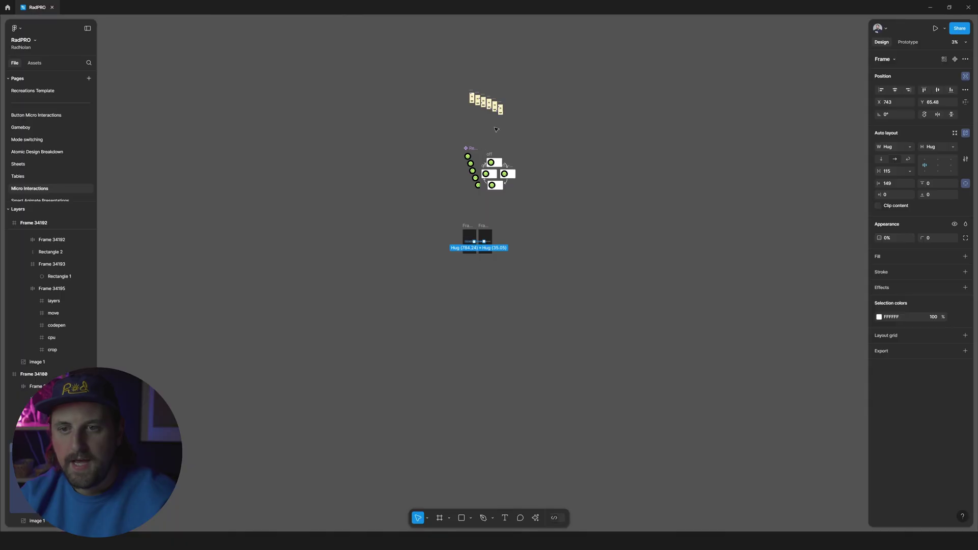
# Go to the Rad welcome screens in the Figma file and inspect the "Hey, welcome!" text in Frame 34186
pyautogui.scroll(10, 518, 93)
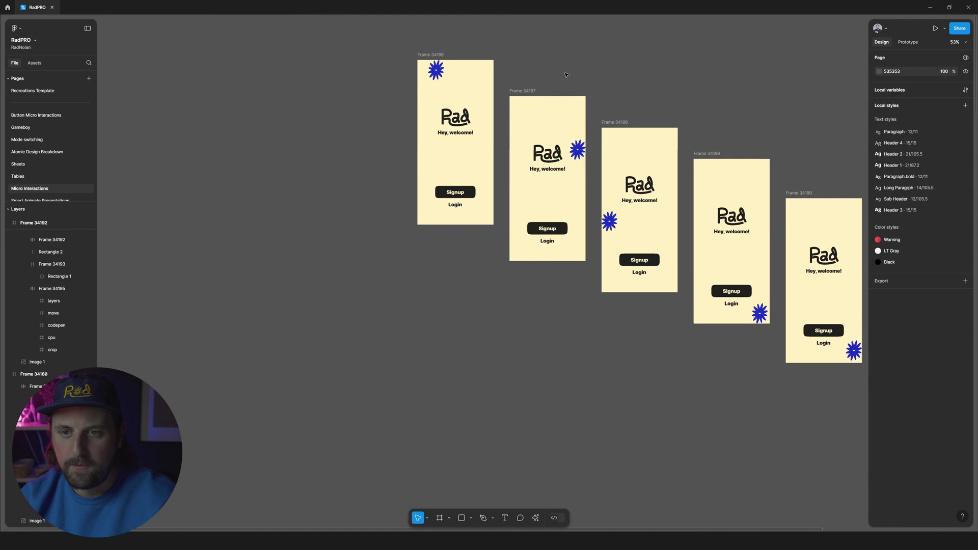
pyautogui.scroll(5, 561, 72)
pyautogui.click(414, 170)
pyautogui.scroll(2, 509, 168)
pyautogui.hscroll(5, 592, 169)
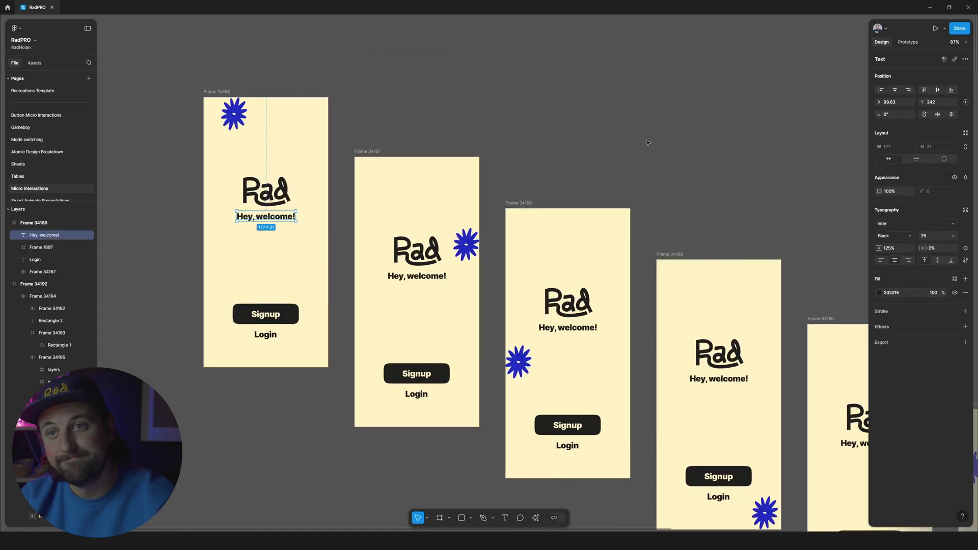
pyautogui.click(908, 42)
pyautogui.click(882, 41)
pyautogui.press('Escape')
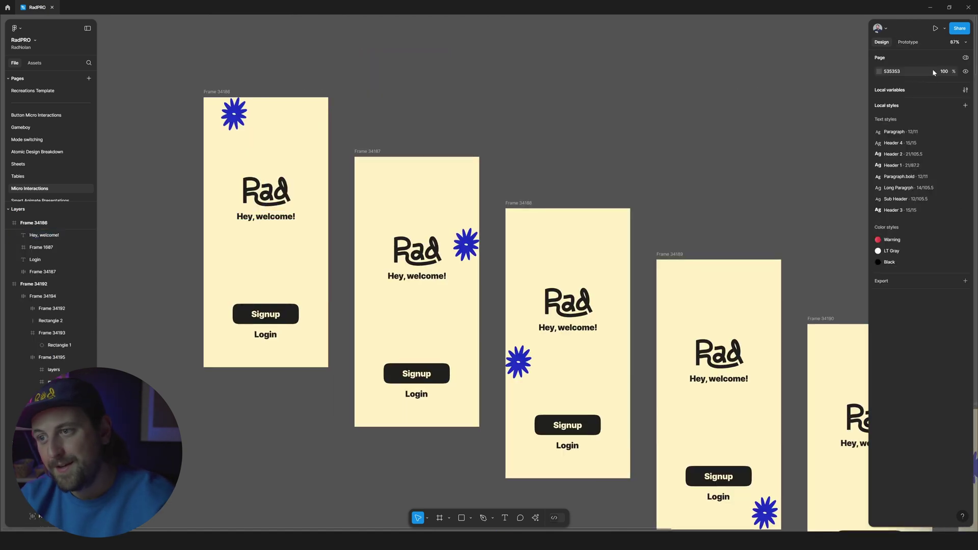
# Create a string variable named welcome in the Micro Interactions collection, with "Hey, Welcome" for Mode 1 and "Suhhh due" for Mode 3
pyautogui.click(928, 88)
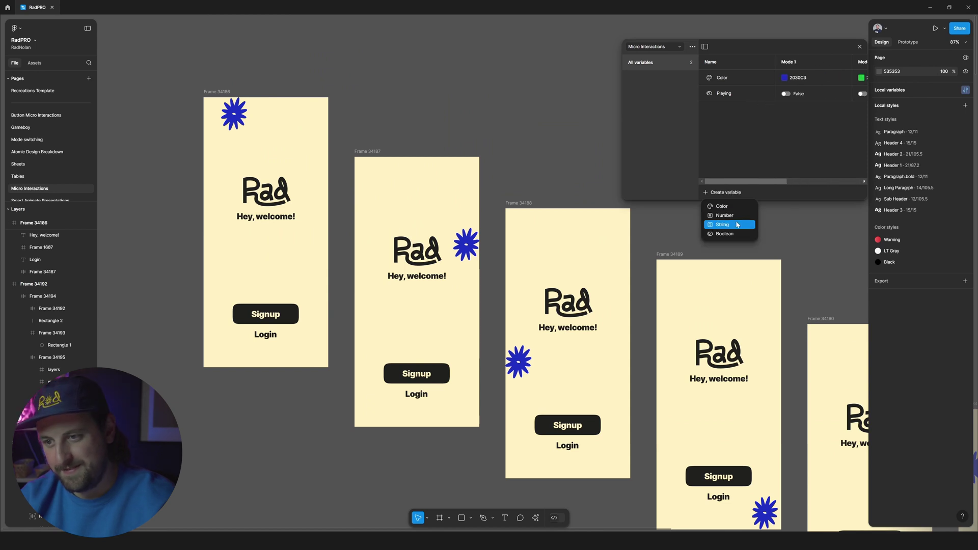
pyautogui.click(737, 224)
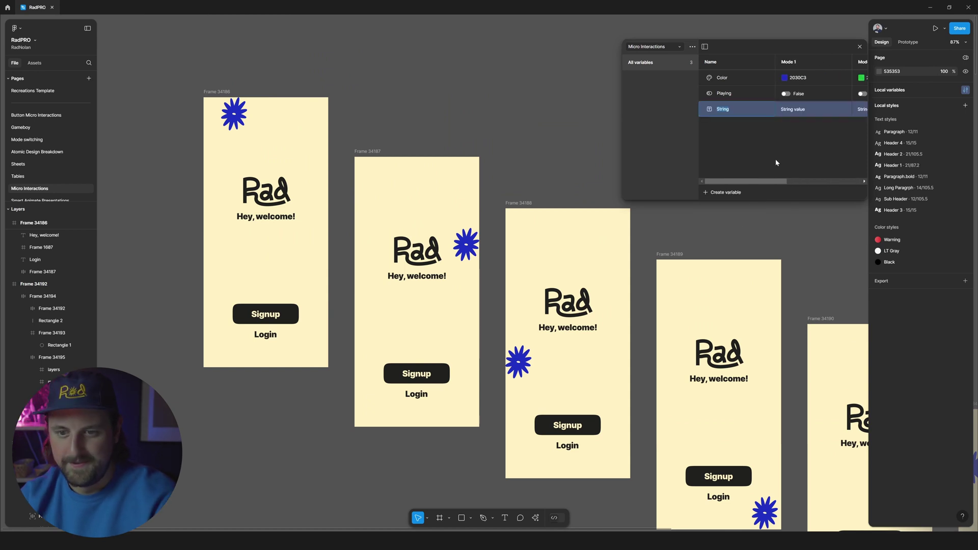
pyautogui.press('BackSpace')
pyautogui.press('BackSpace')
pyautogui.write('lcome')
pyautogui.press('Return')
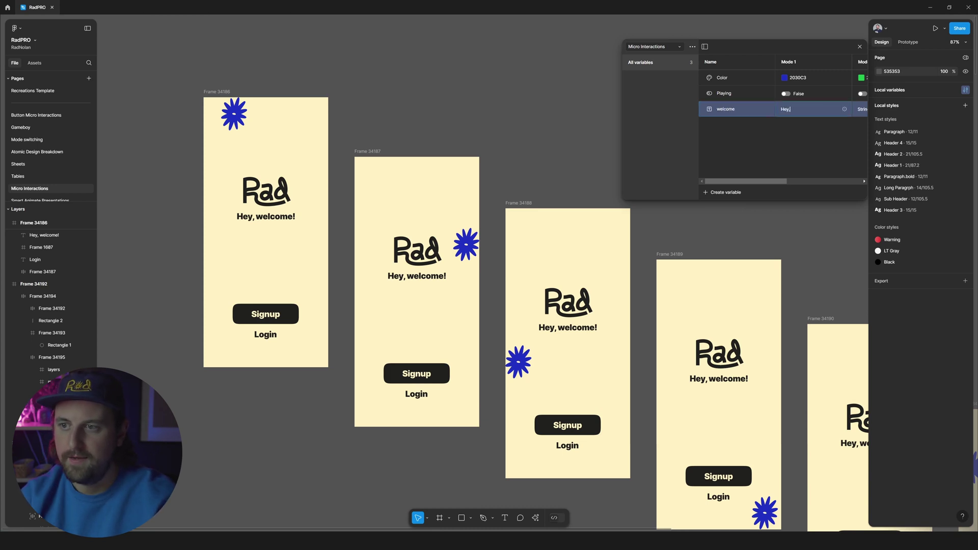
pyautogui.write('Hey, Welcome')
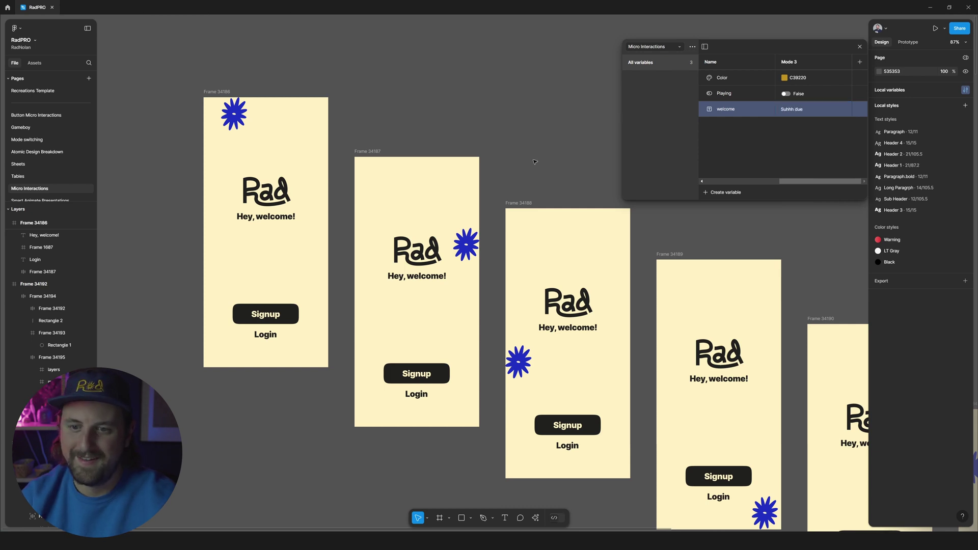
# Bind the "Hey, welcome!" text in all six welcome frames to the welcome string variable
pyautogui.click(285, 217)
pyautogui.scroll(-5, 285, 216)
pyautogui.keyDown('shift'); pyautogui.click(366, 251); pyautogui.keyUp('shift')
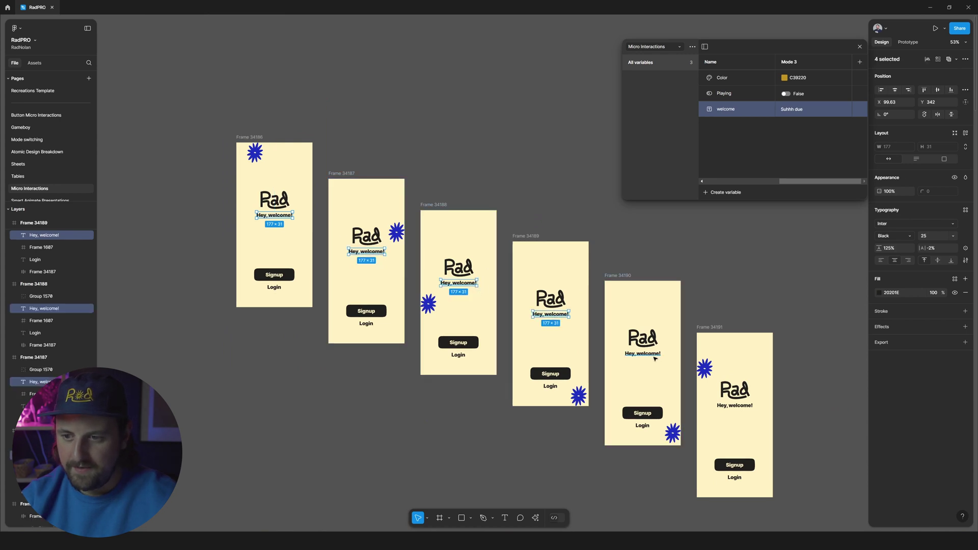
pyautogui.keyDown('shift'); pyautogui.click(748, 412); pyautogui.keyUp('shift')
pyautogui.keyDown('shift'); pyautogui.click(747, 410); pyautogui.keyUp('shift')
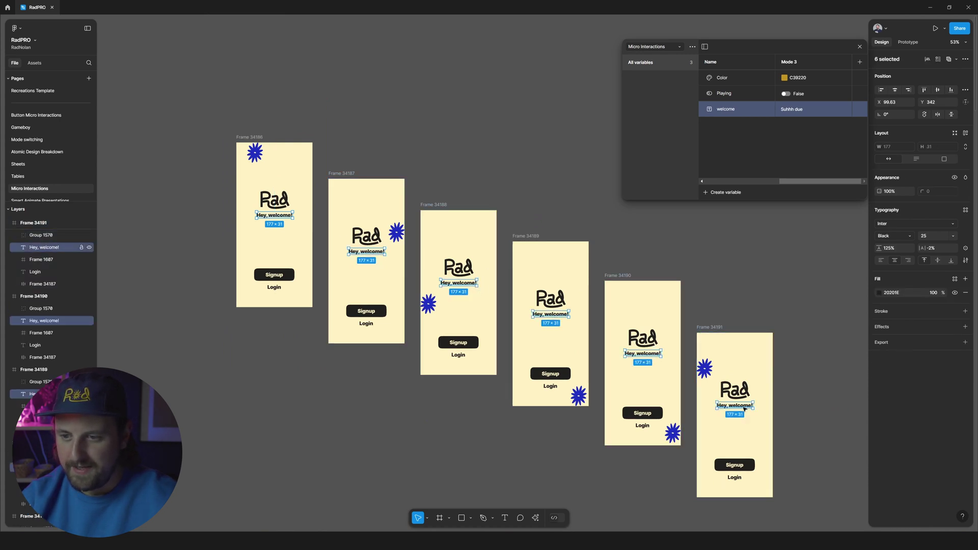
pyautogui.click(966, 249)
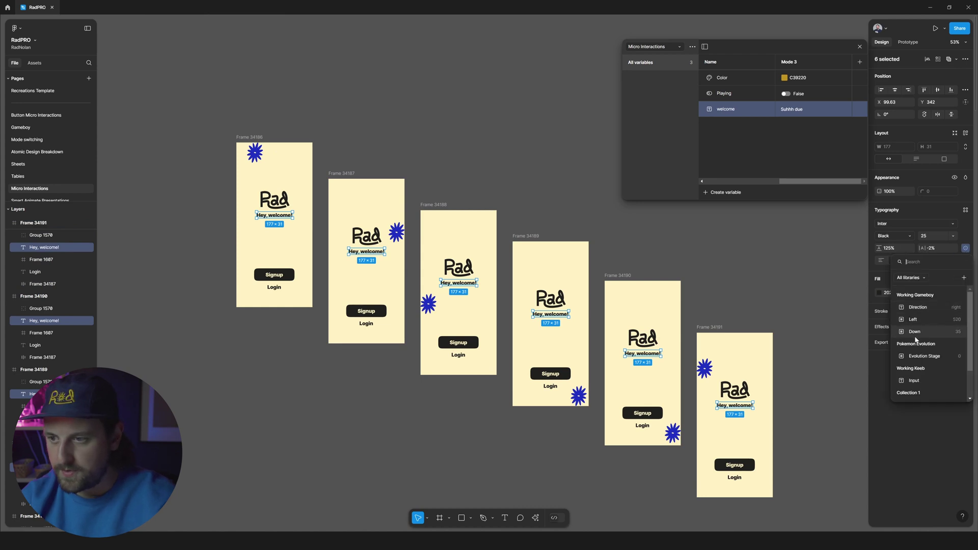
pyautogui.write('welc')
pyautogui.click(963, 299)
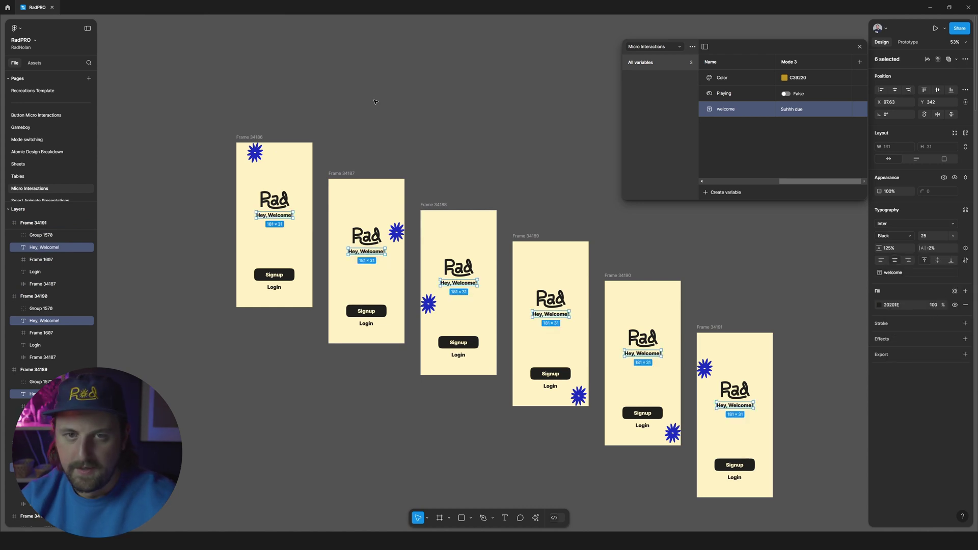
pyautogui.click(208, 108)
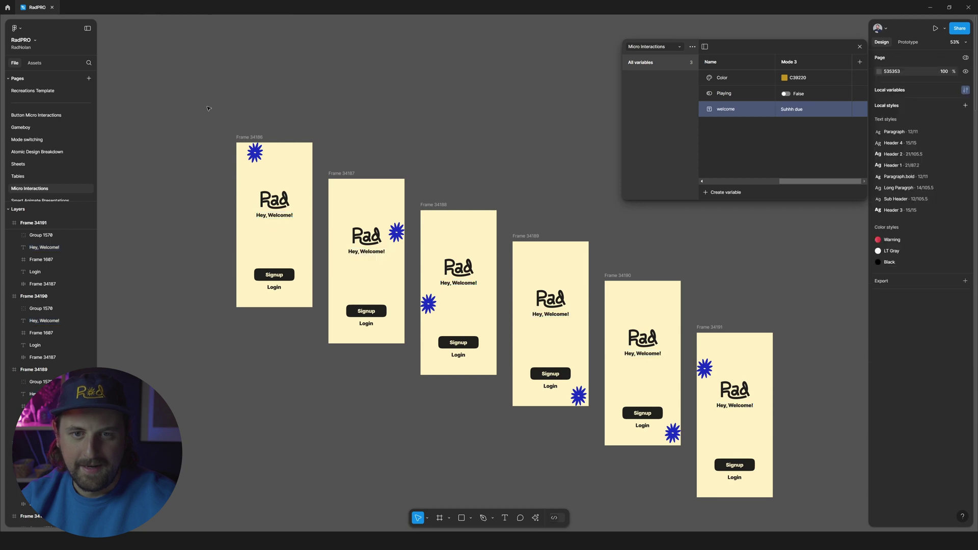
# Preview the prototype from Frame 34186, enlarged to fit, and examine how the greeting and flower change as the flower bounces
pyautogui.click(263, 138)
pyautogui.hotkey('shift', 'space')
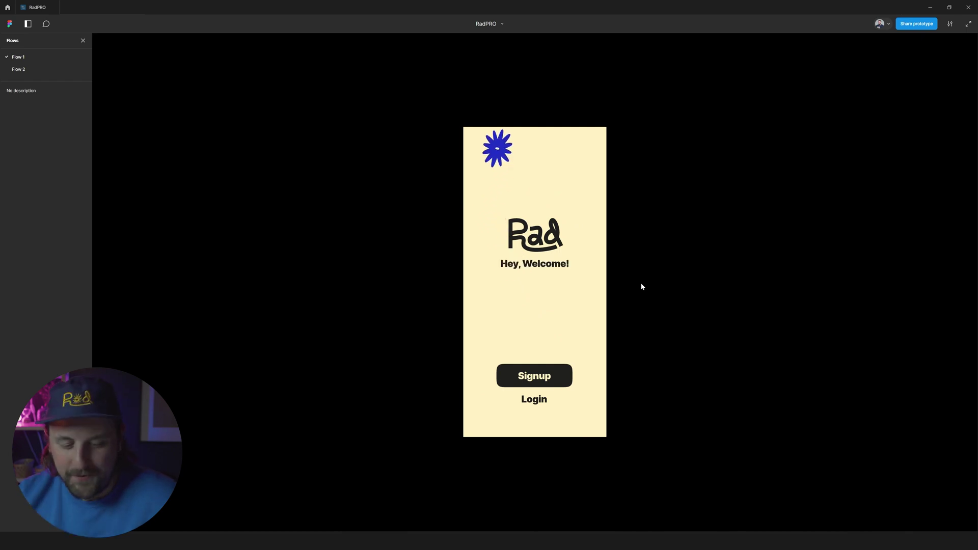
pyautogui.press('z')
pyautogui.press('z')
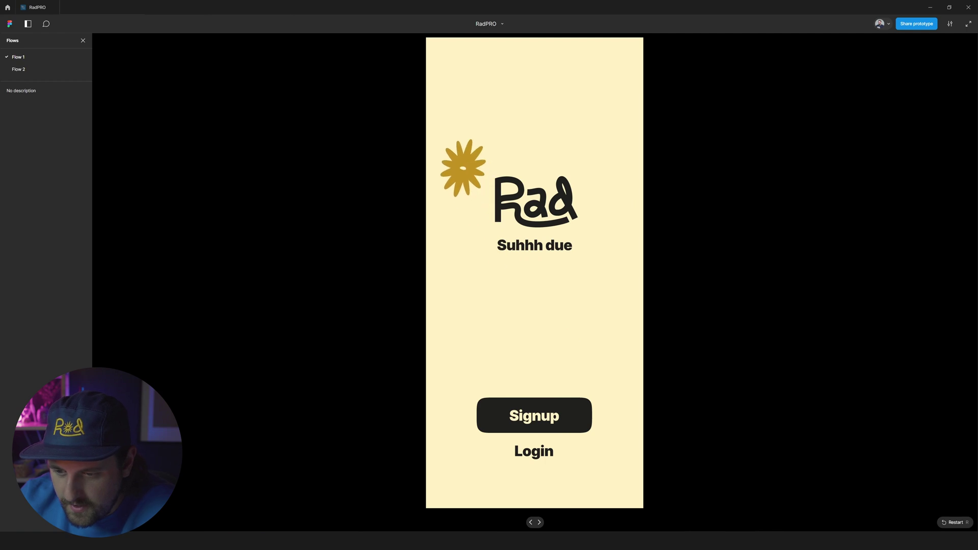
# Switch to the browser, return from the Retro page to the Design Spells gallery, and look through its older interaction examples
pyautogui.moveTo(561, 541)
pyautogui.click(611, 511)
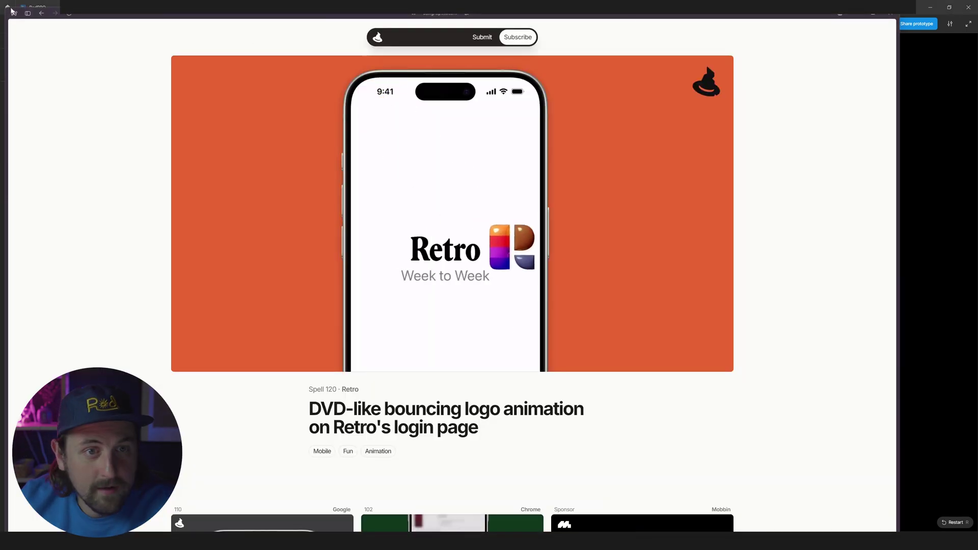
pyautogui.click(42, 13)
pyautogui.scroll(-1, 685, 338)
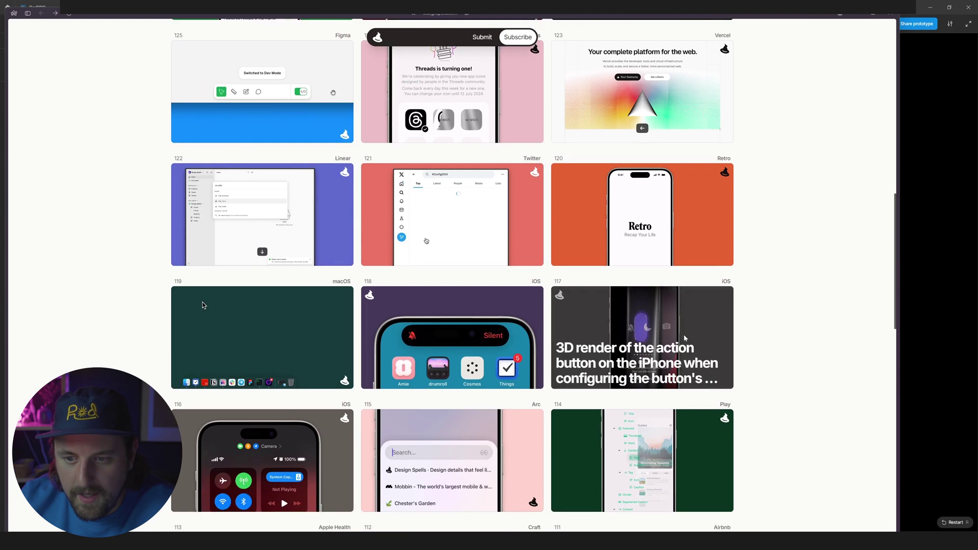
pyautogui.scroll(-5, 684, 338)
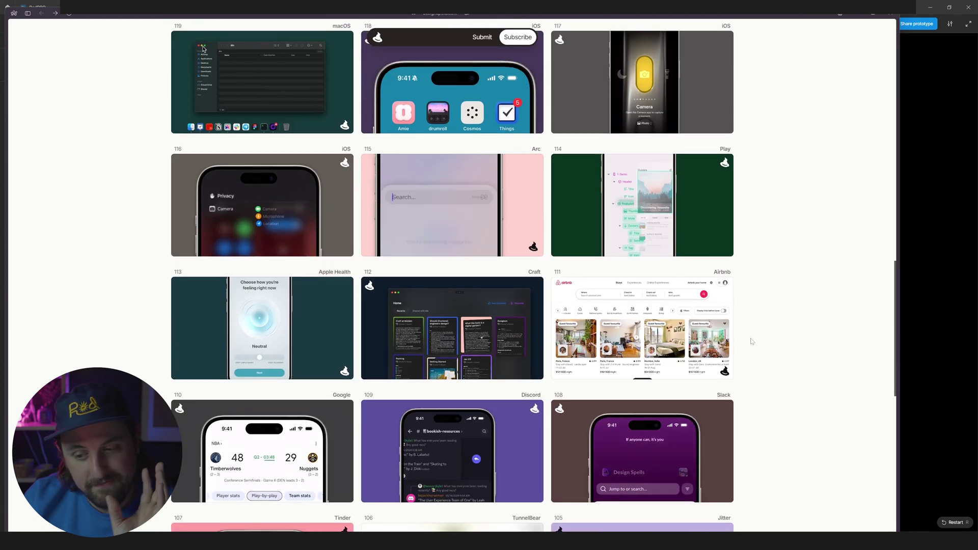
pyautogui.scroll(-6, 751, 341)
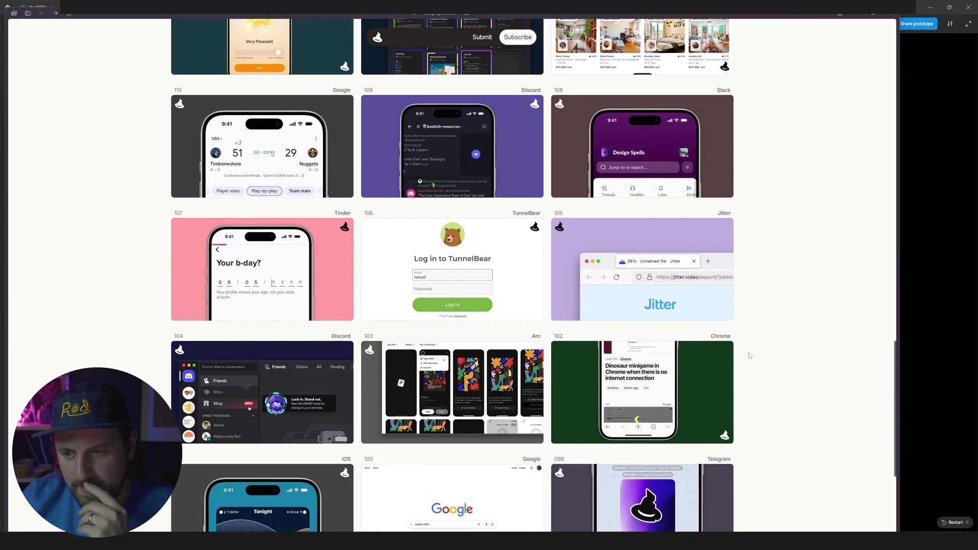
pyautogui.scroll(-4, 750, 355)
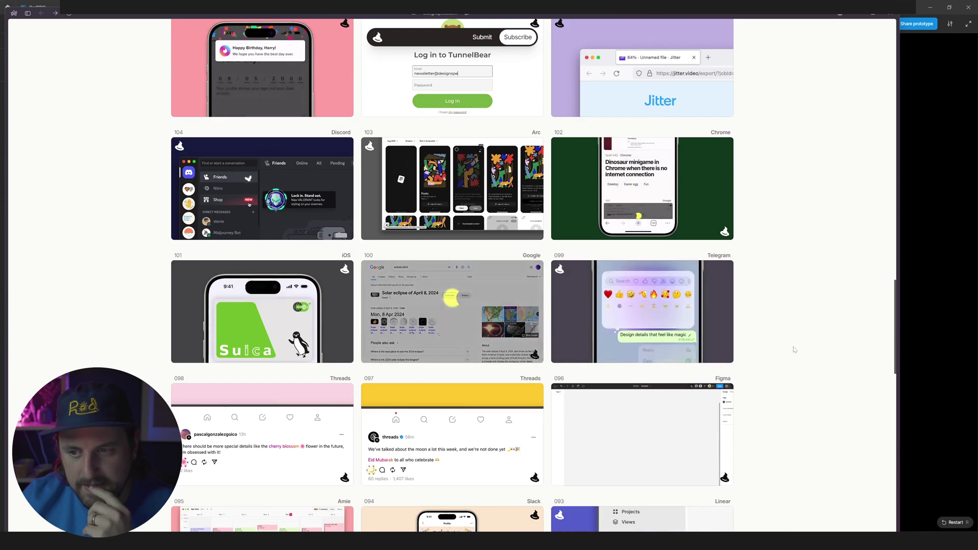